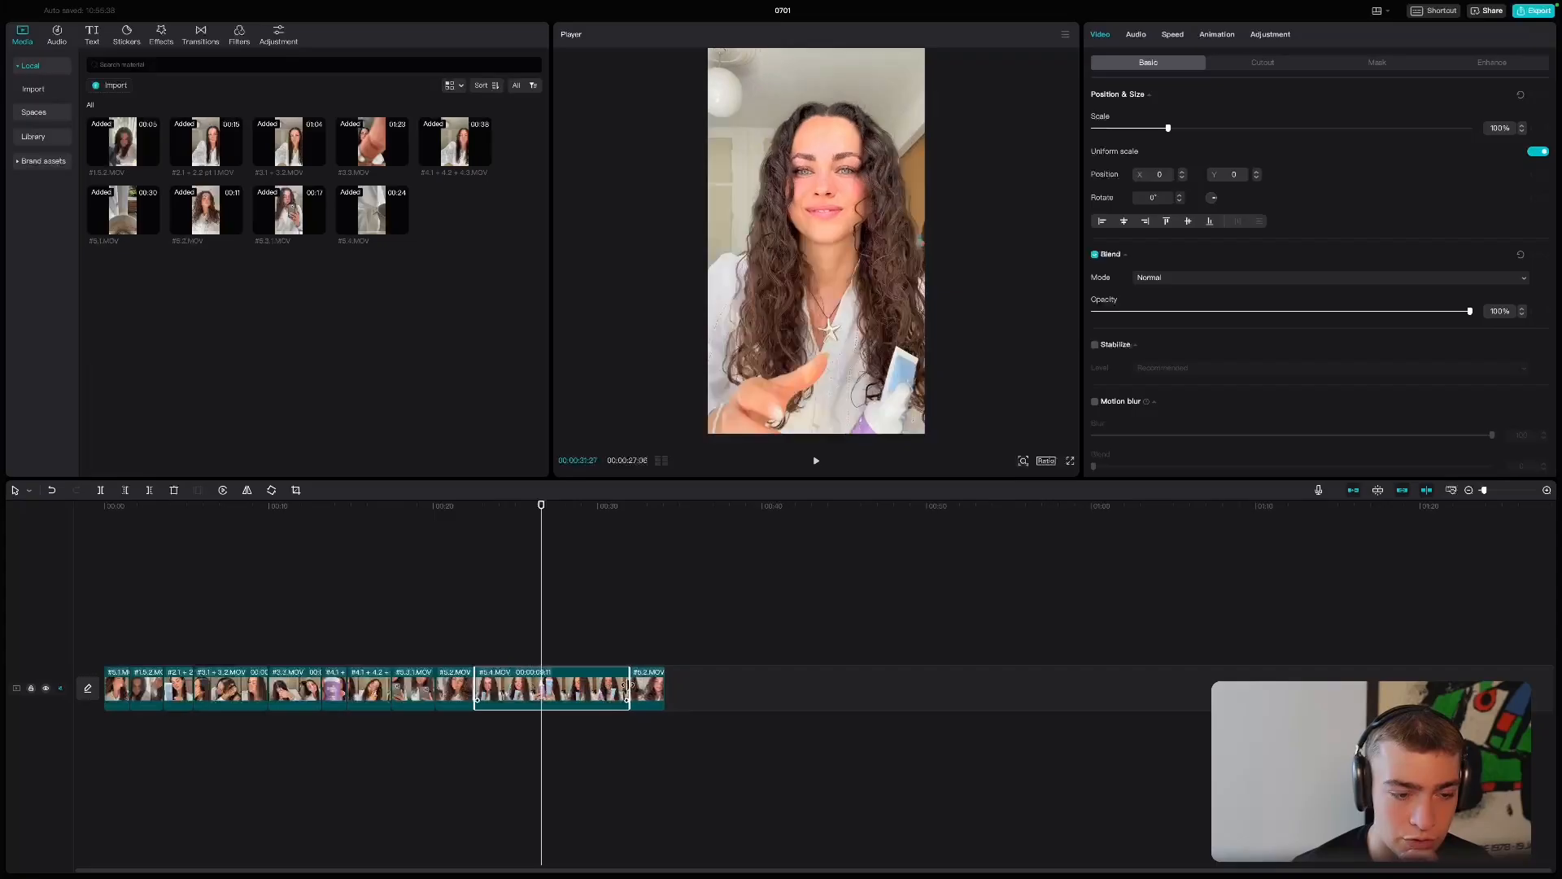
pyautogui.moveTo(540, 536); pyautogui.dragTo(489, 536)
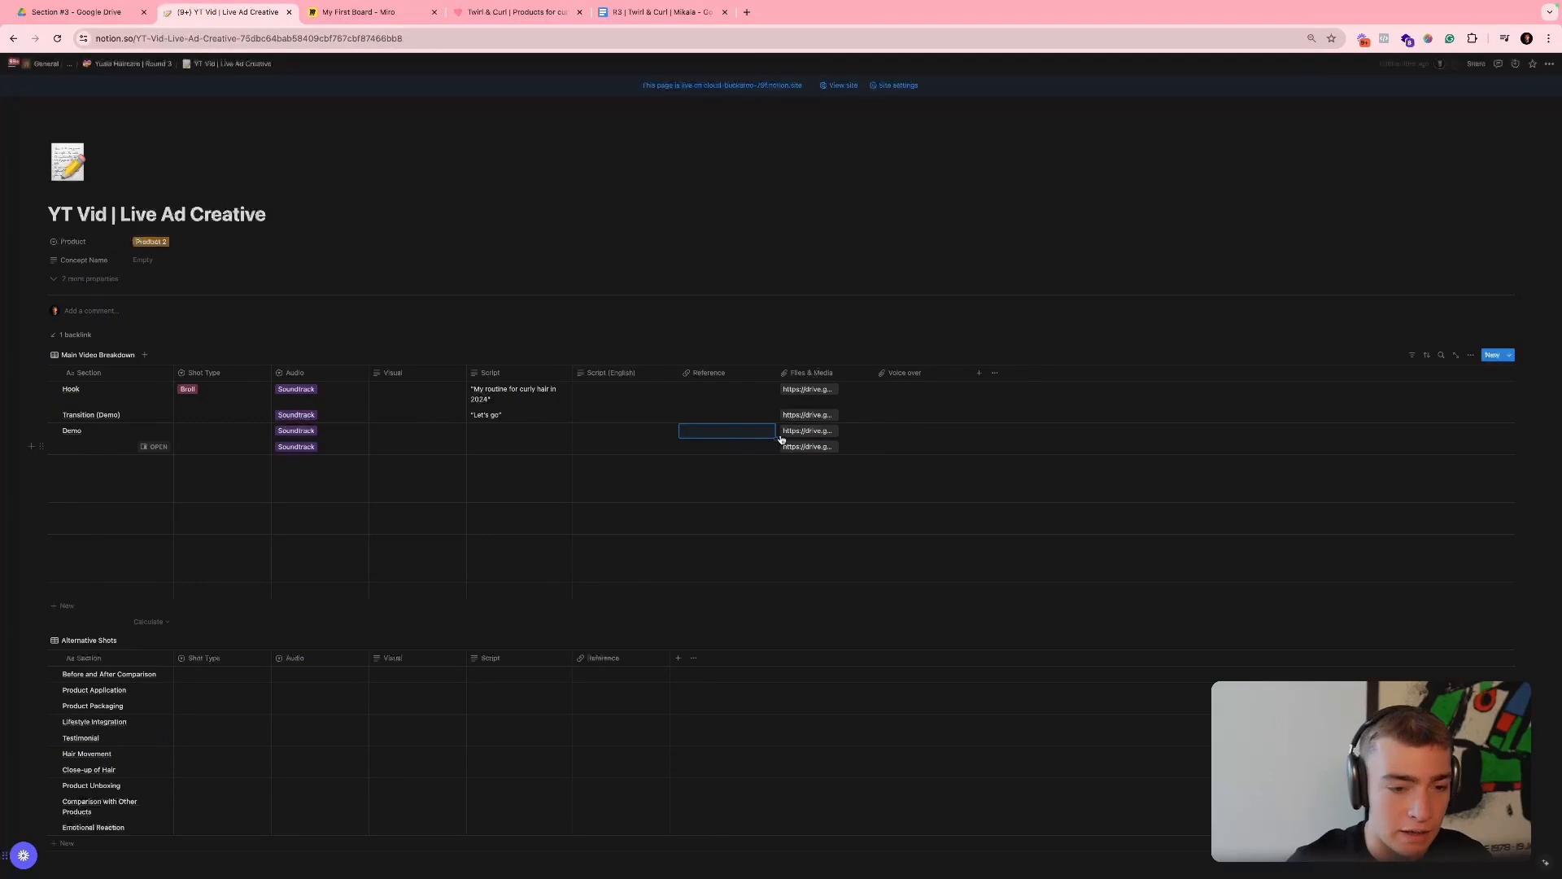
pyautogui.click(783, 432)
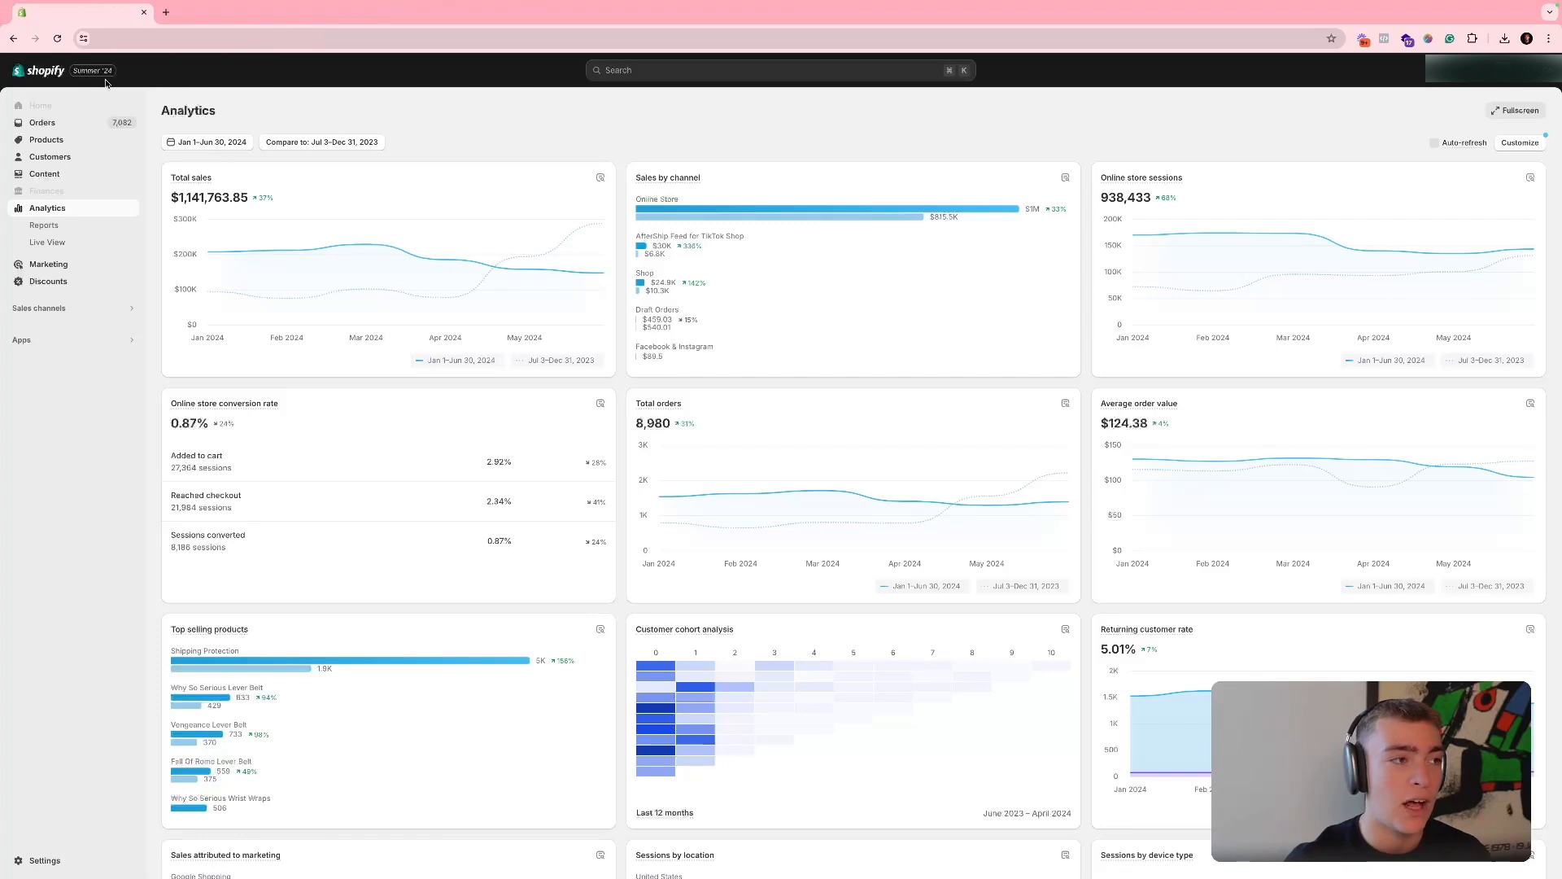
pyautogui.click(57, 38)
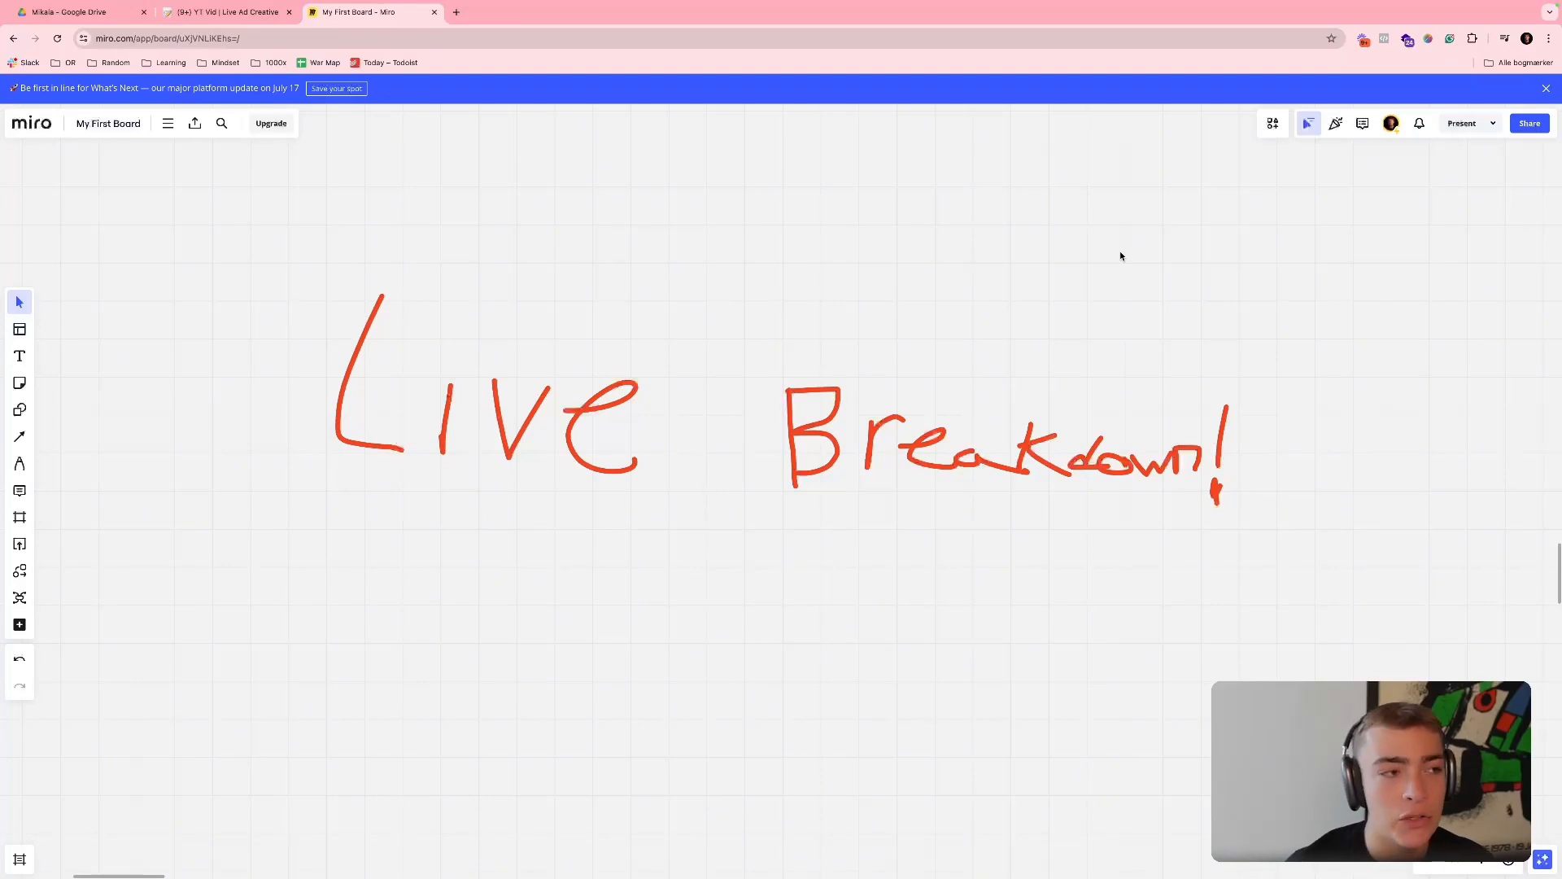
# - Shift the Process heading on the Miro board so it sits centred above the frame's sticky notes
pyautogui.scroll(-10, 980, 398)
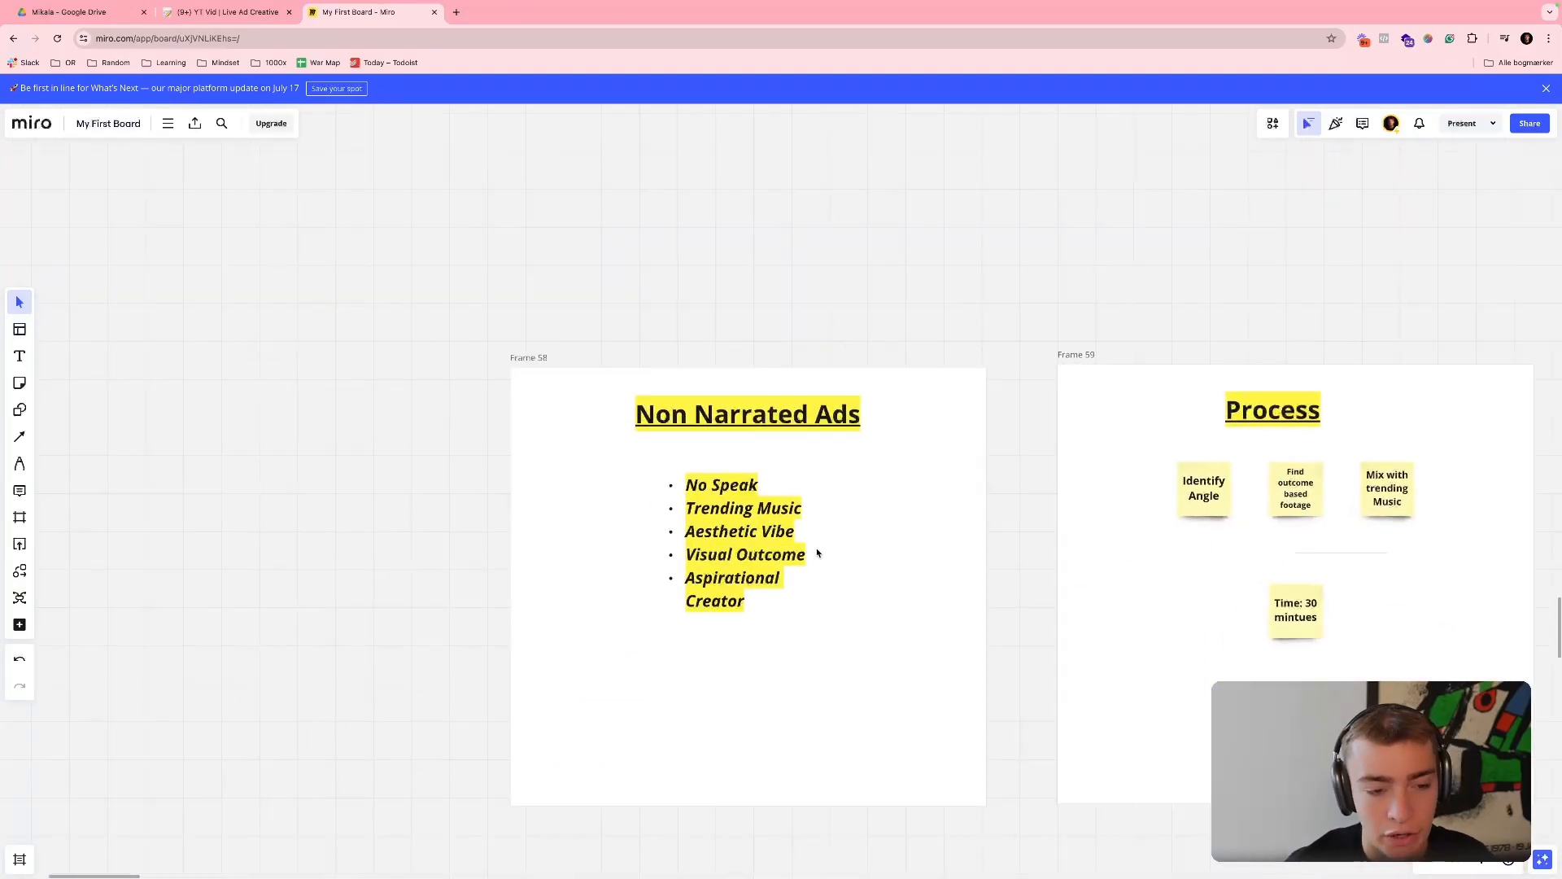
pyautogui.scroll(6, 817, 549)
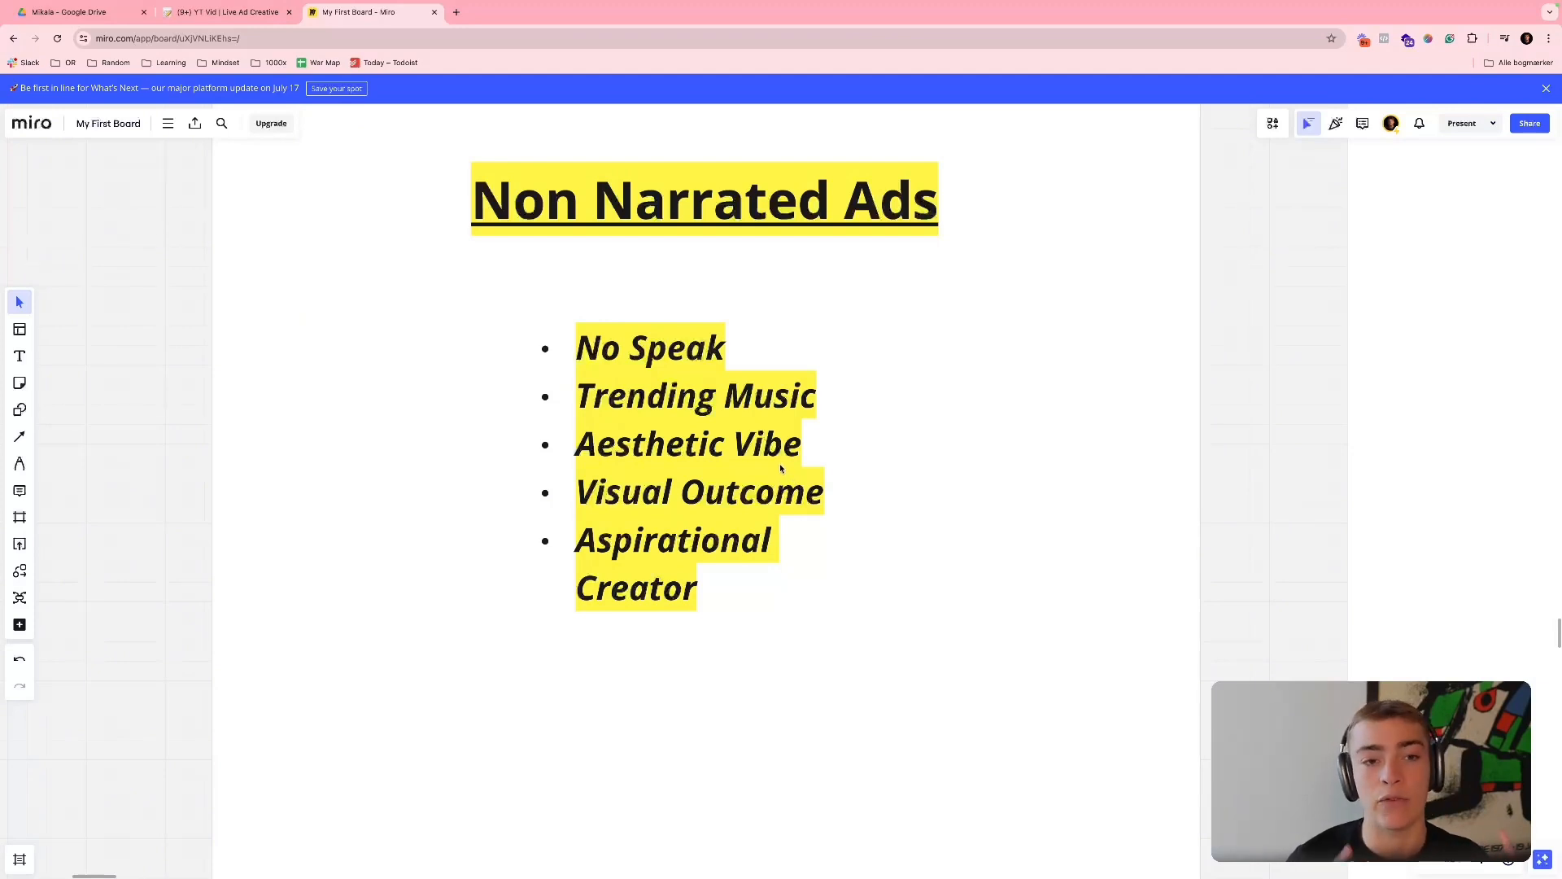
pyautogui.hscroll(10, 793, 472)
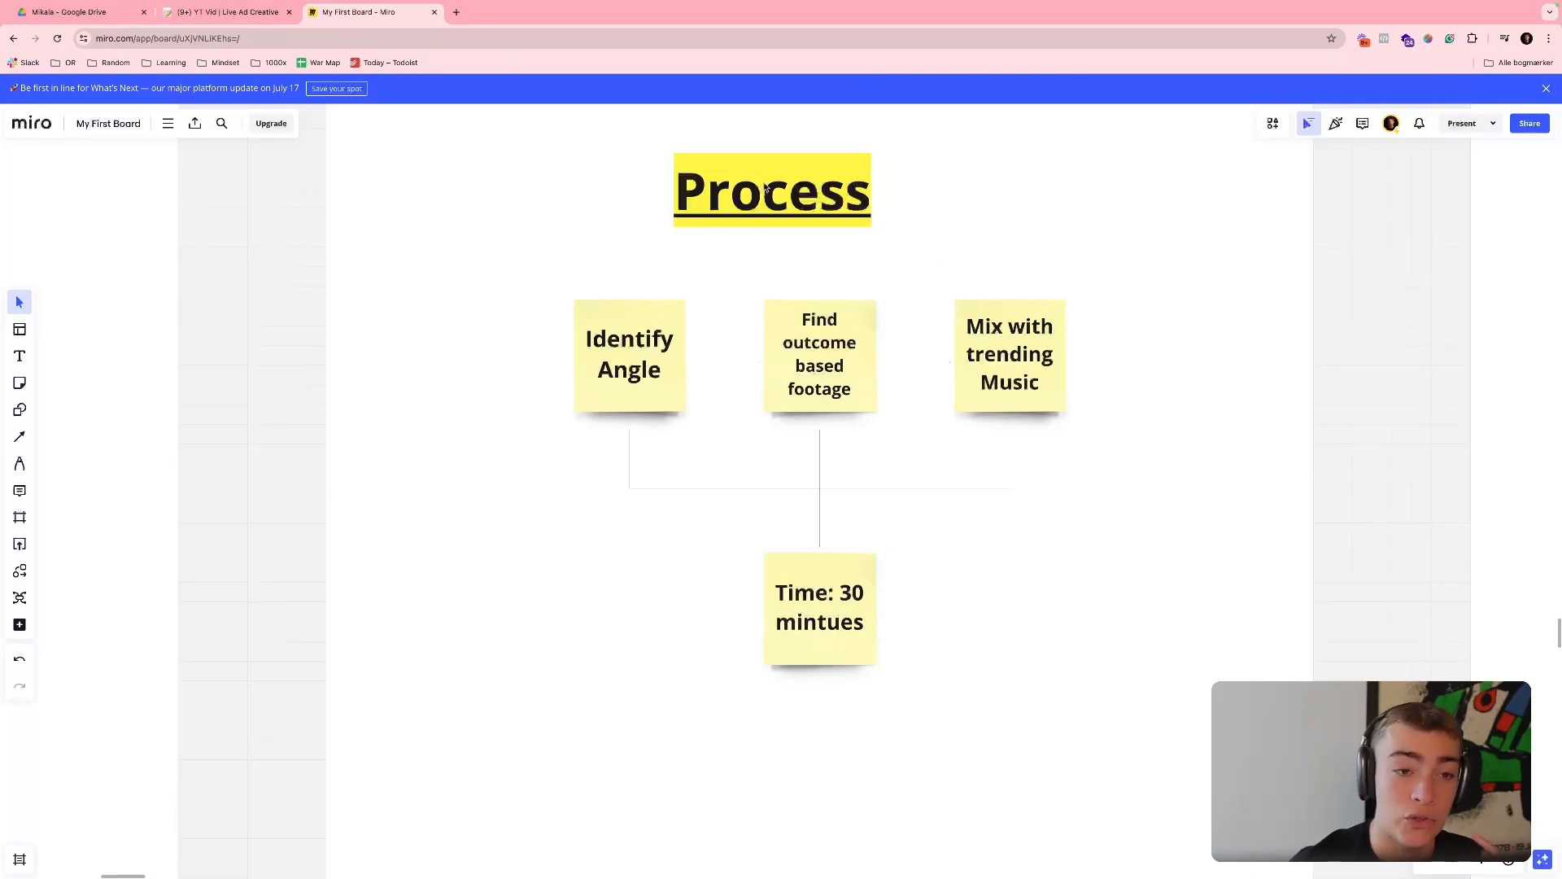
pyautogui.moveTo(769, 191); pyautogui.dragTo(804, 192)
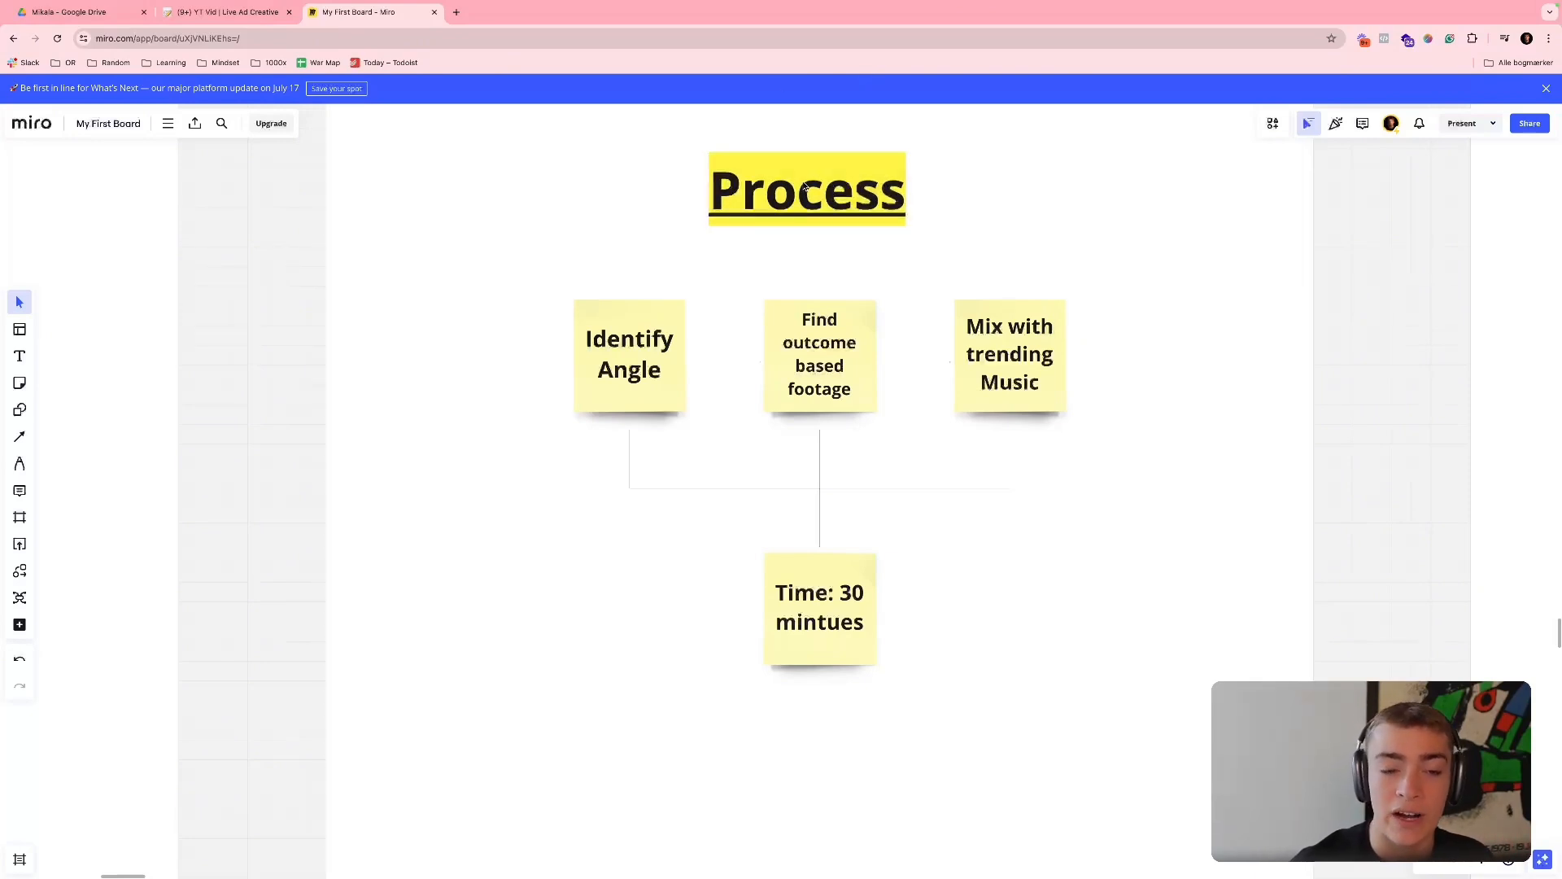
pyautogui.hscroll(2, 805, 188)
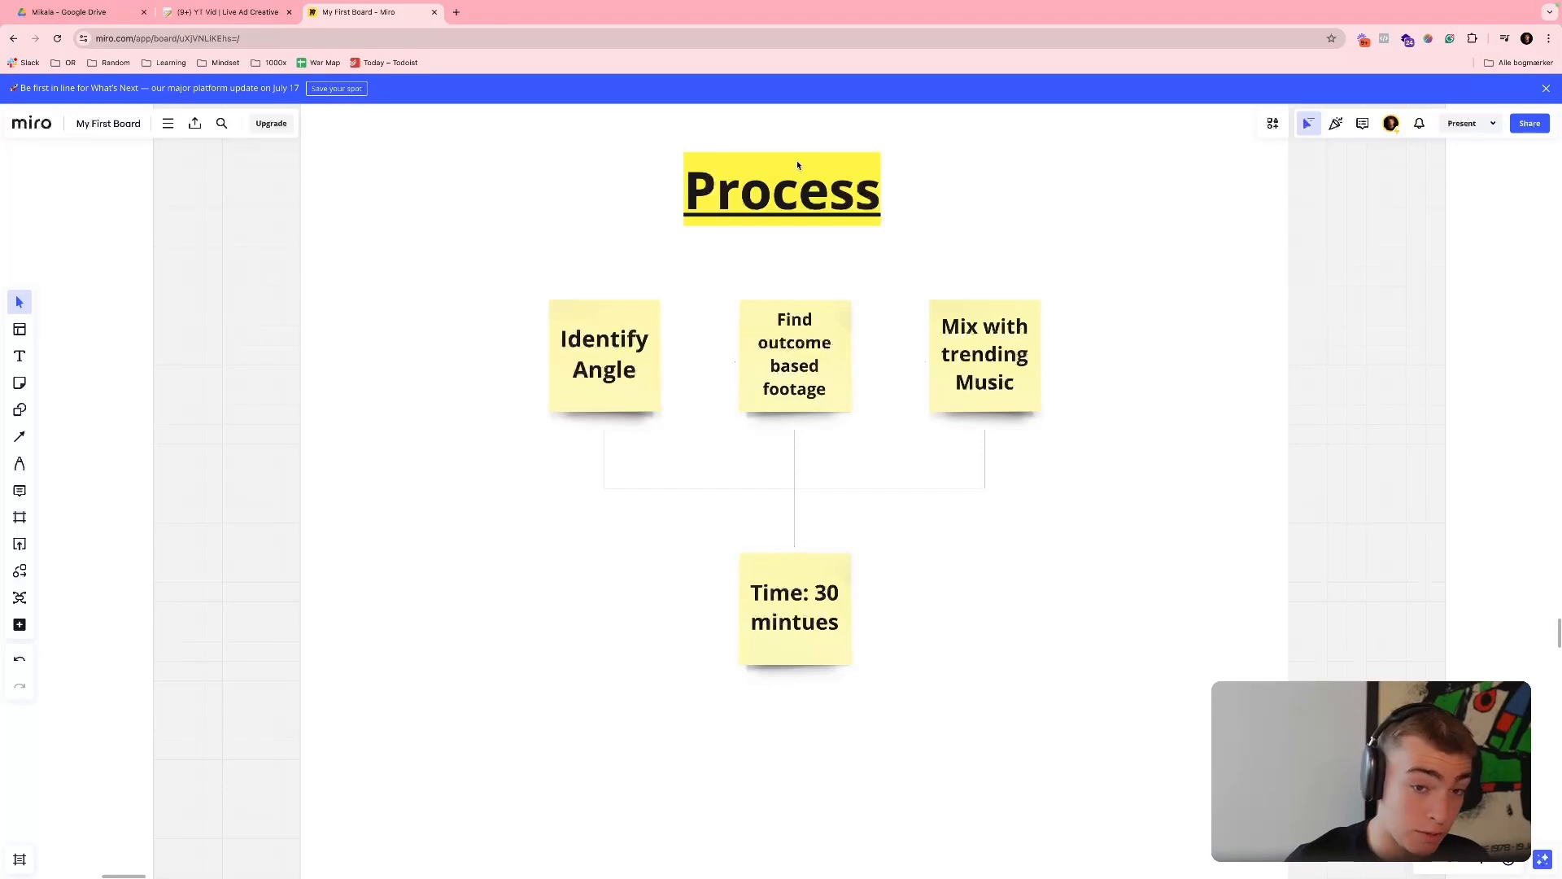
# - Examine the Framework frame's Hook, Demo and CTA notes and how they pair with Problem, Proof and Purchase
pyautogui.hscroll(2, 797, 165)
pyautogui.scroll(-1, 798, 165)
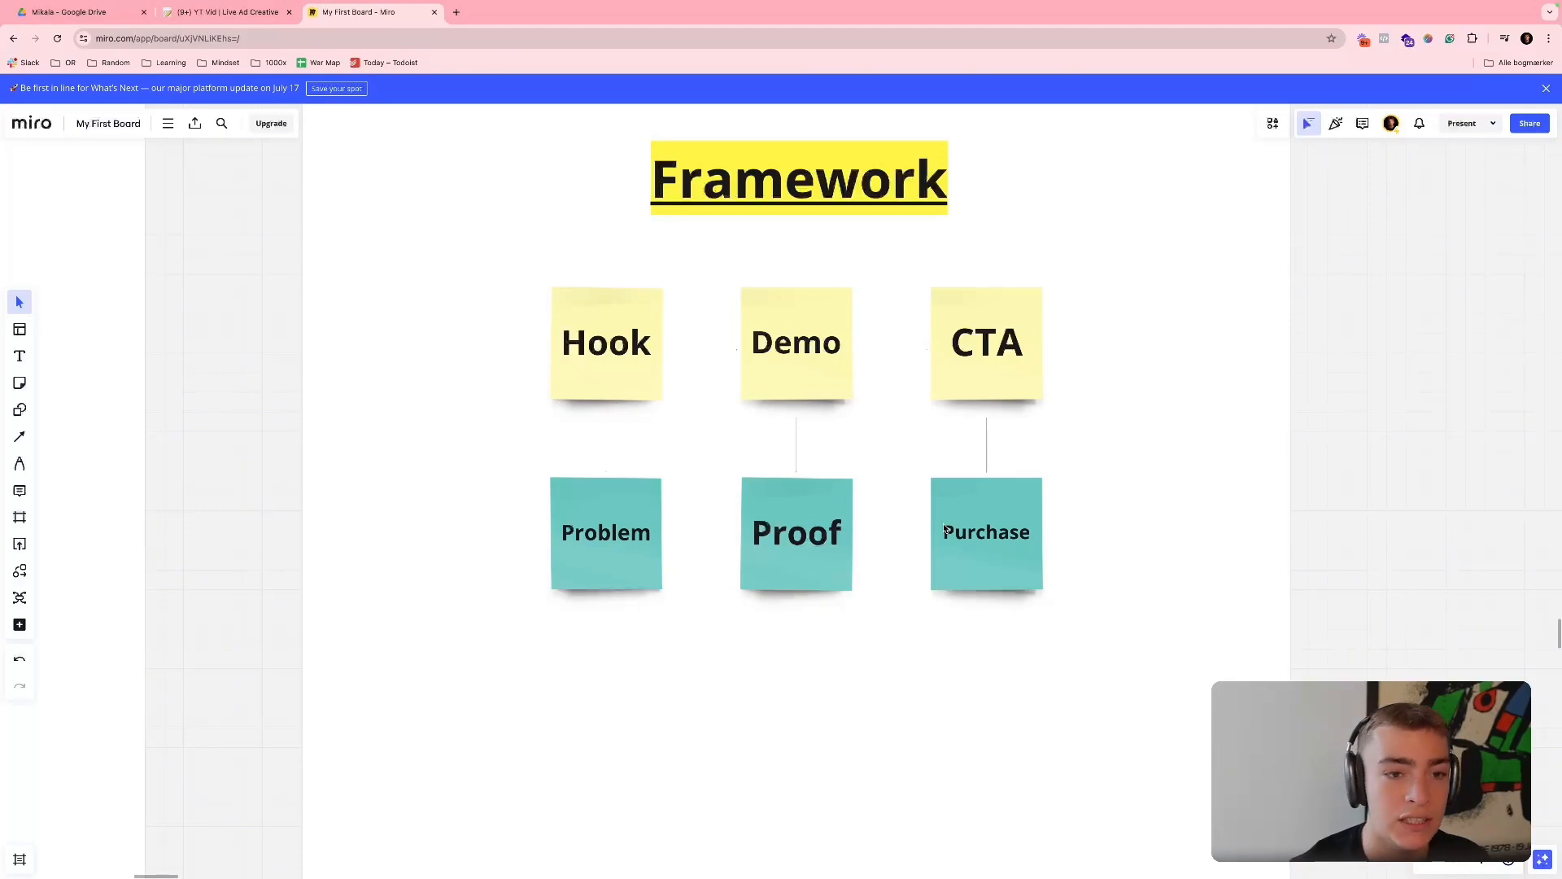
pyautogui.scroll(-5, 629, 570)
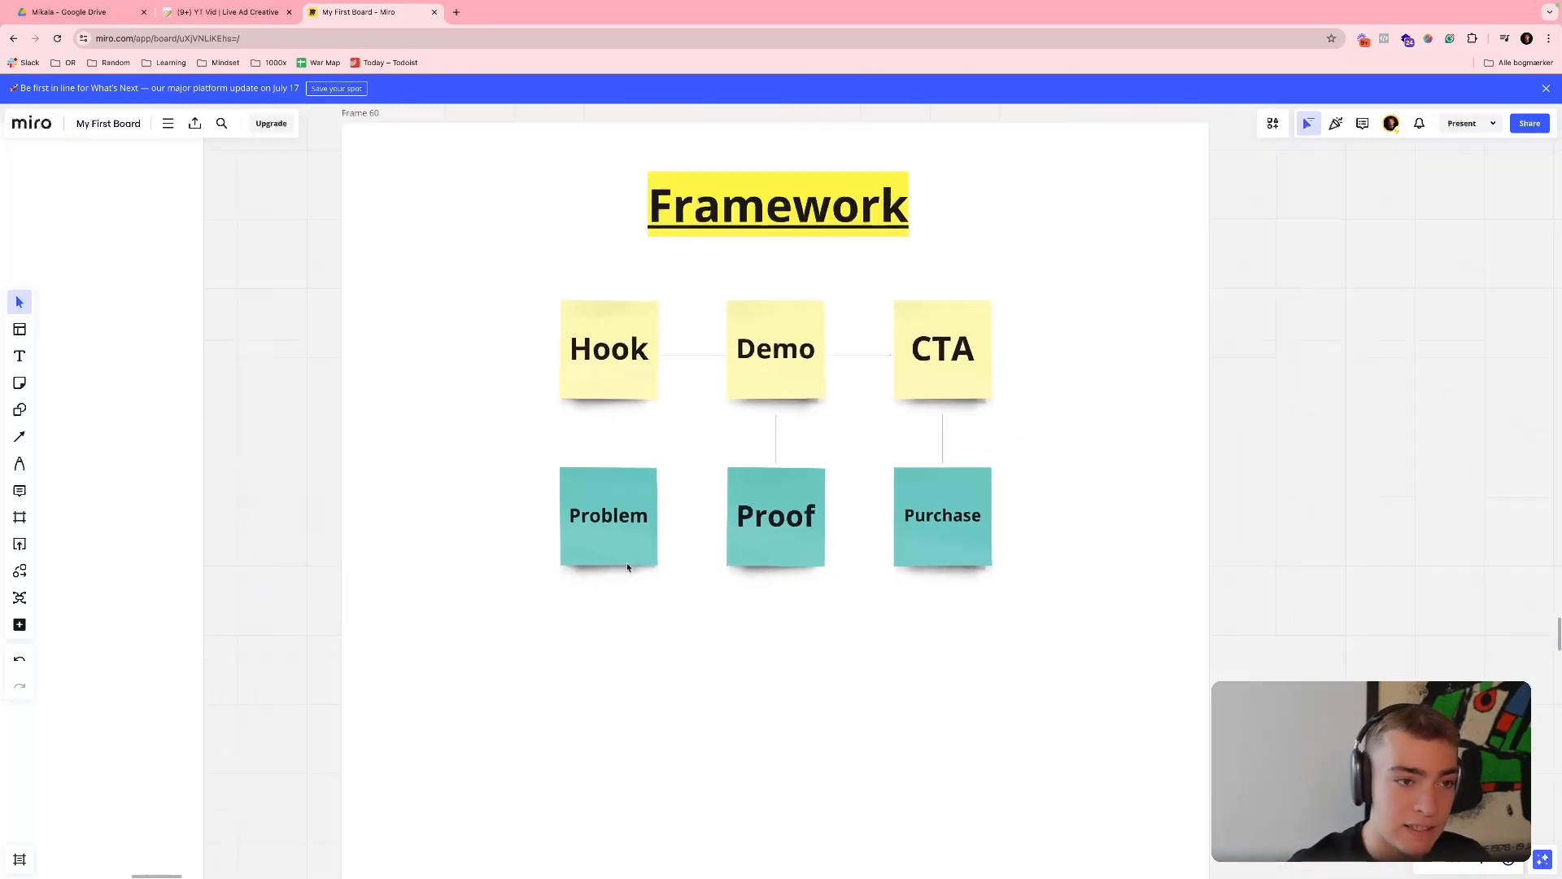
pyautogui.hscroll(-3, 482, 458)
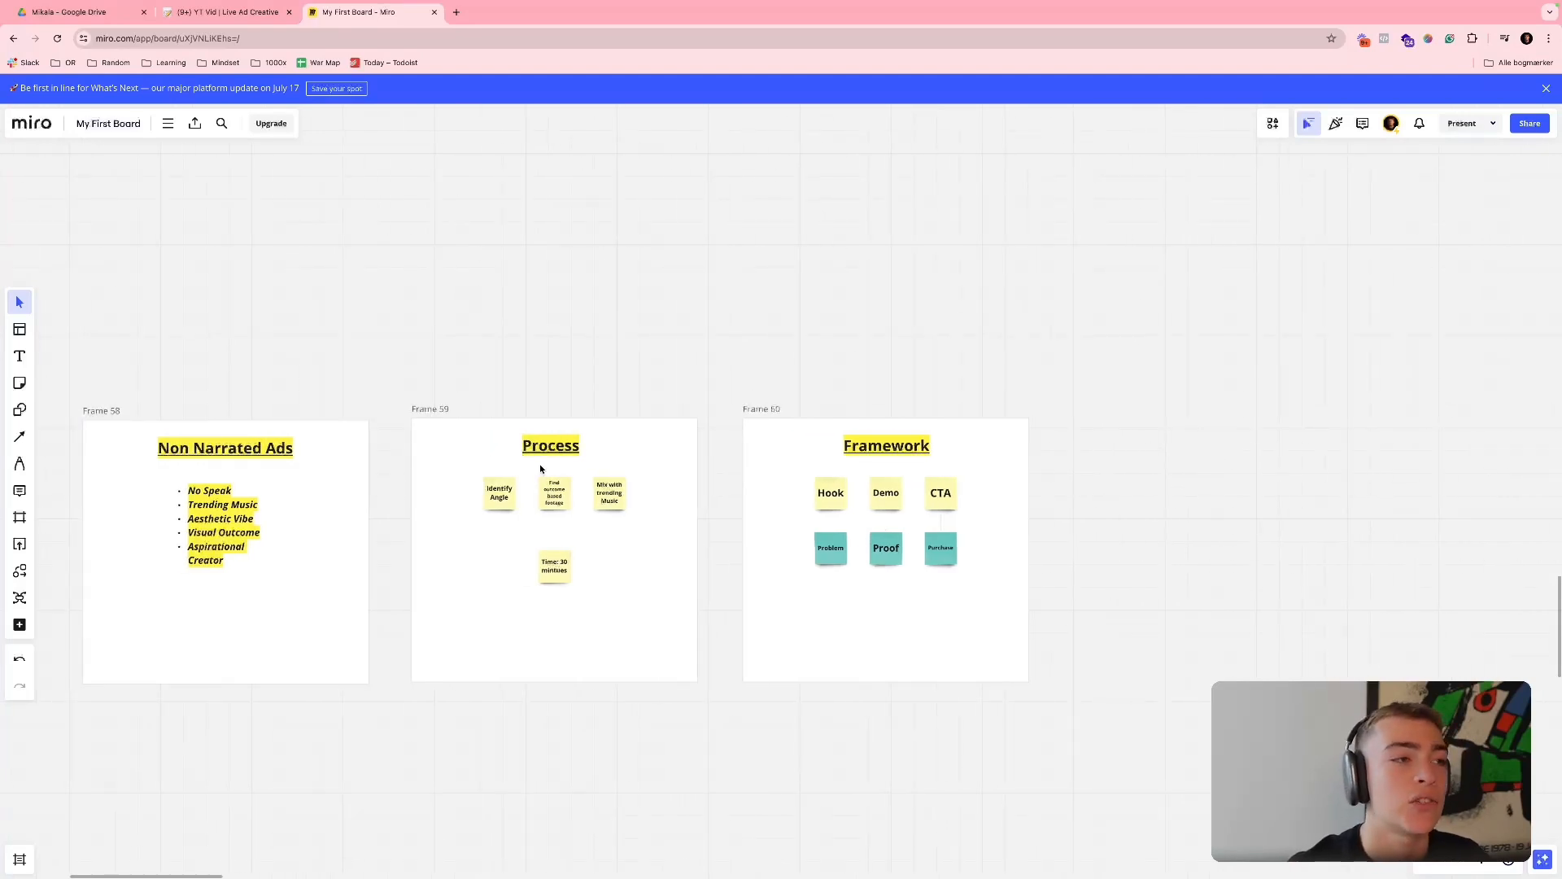
# - Switch to Google Drive and look over the Voice over, Testimonial and Section #1 to Section #6 footage folders
pyautogui.click(60, 13)
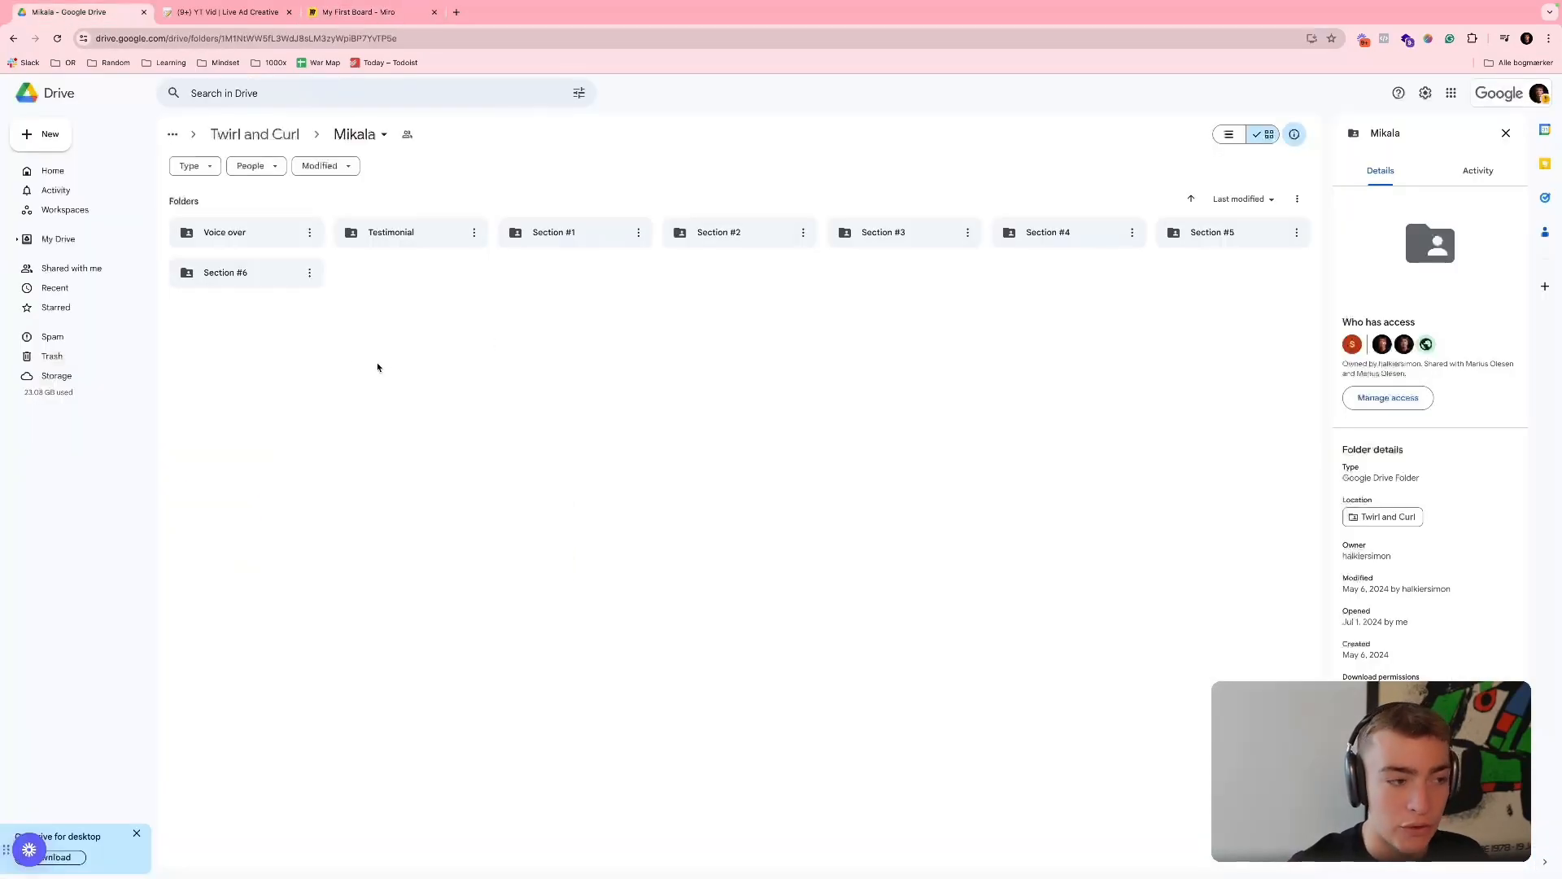
pyautogui.moveTo(247, 348); pyautogui.dragTo(1190, 227)
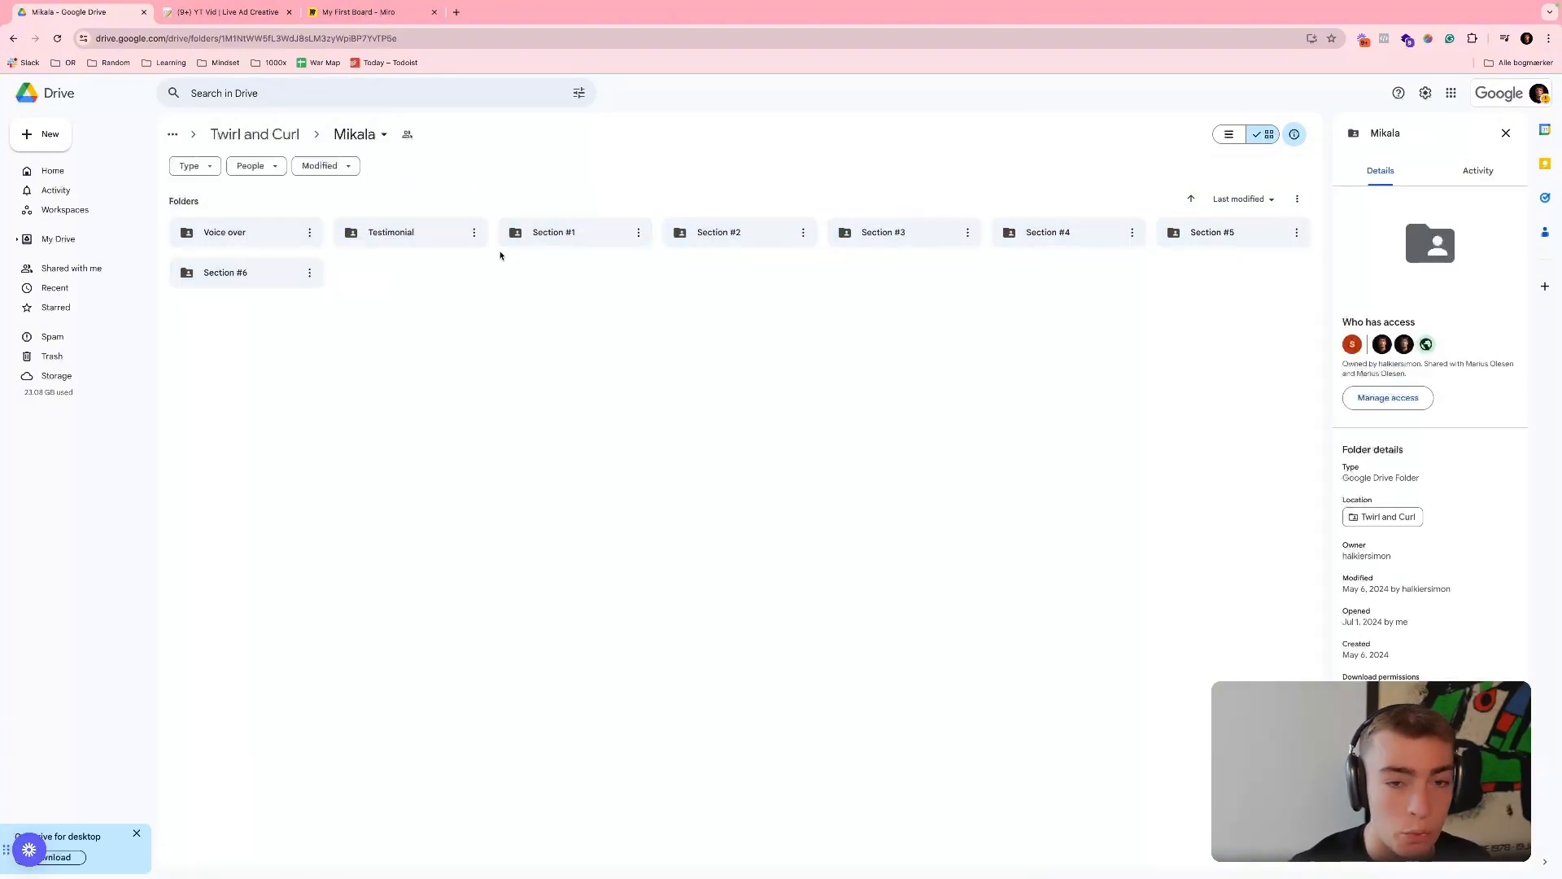
pyautogui.moveTo(258, 319); pyautogui.dragTo(1227, 232)
pyautogui.click(854, 335)
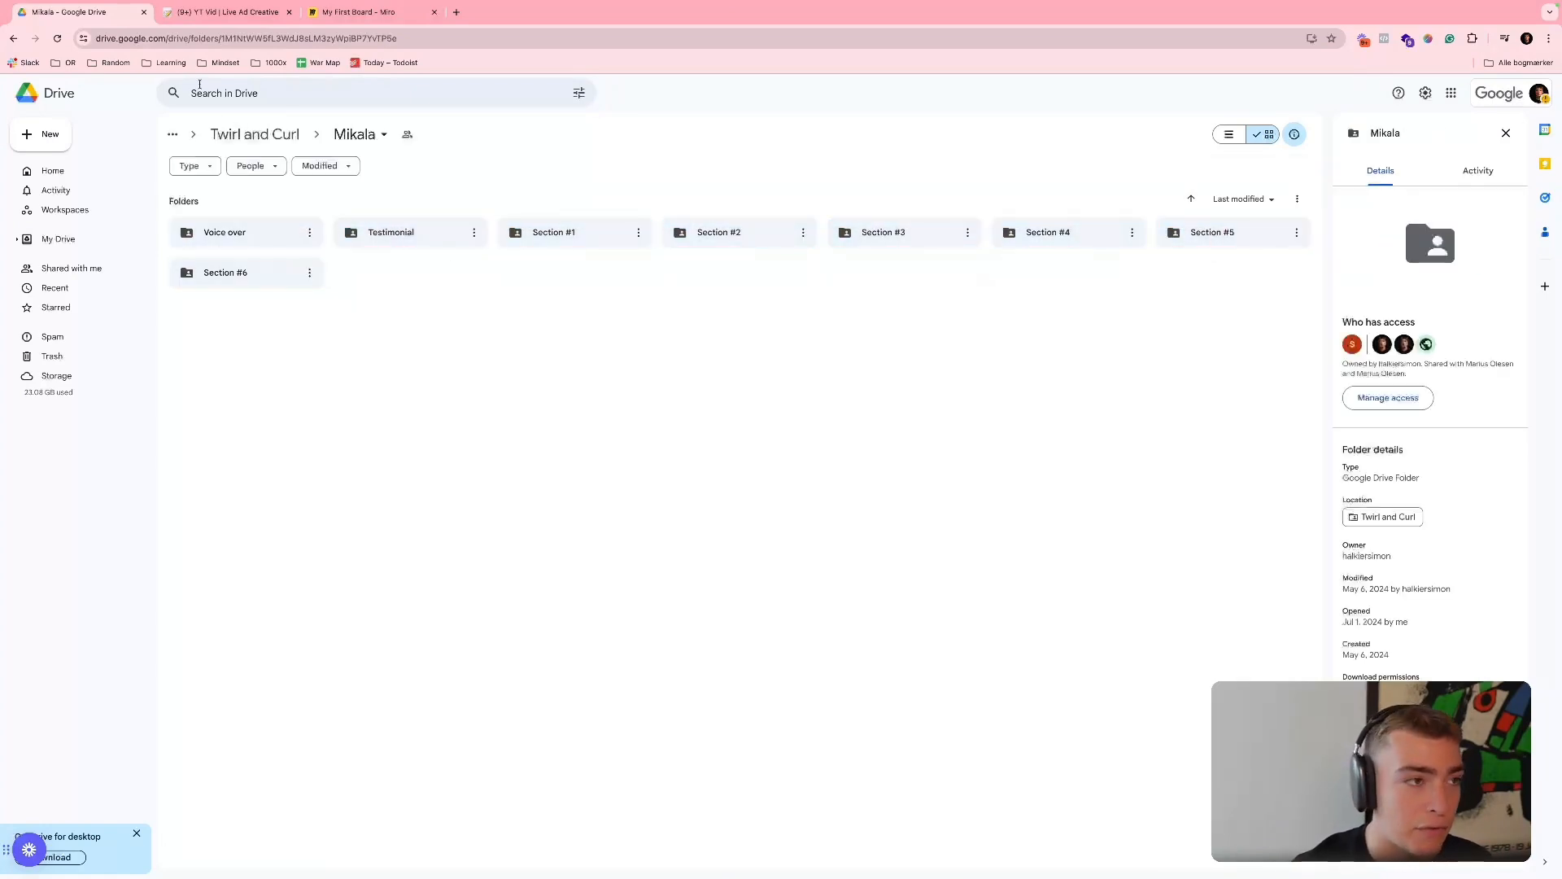
# - Switch to the Notion page YT Vid | Live Ad Creative and review its Main Video Breakdown and Alternative Shots tables
pyautogui.click(216, 11)
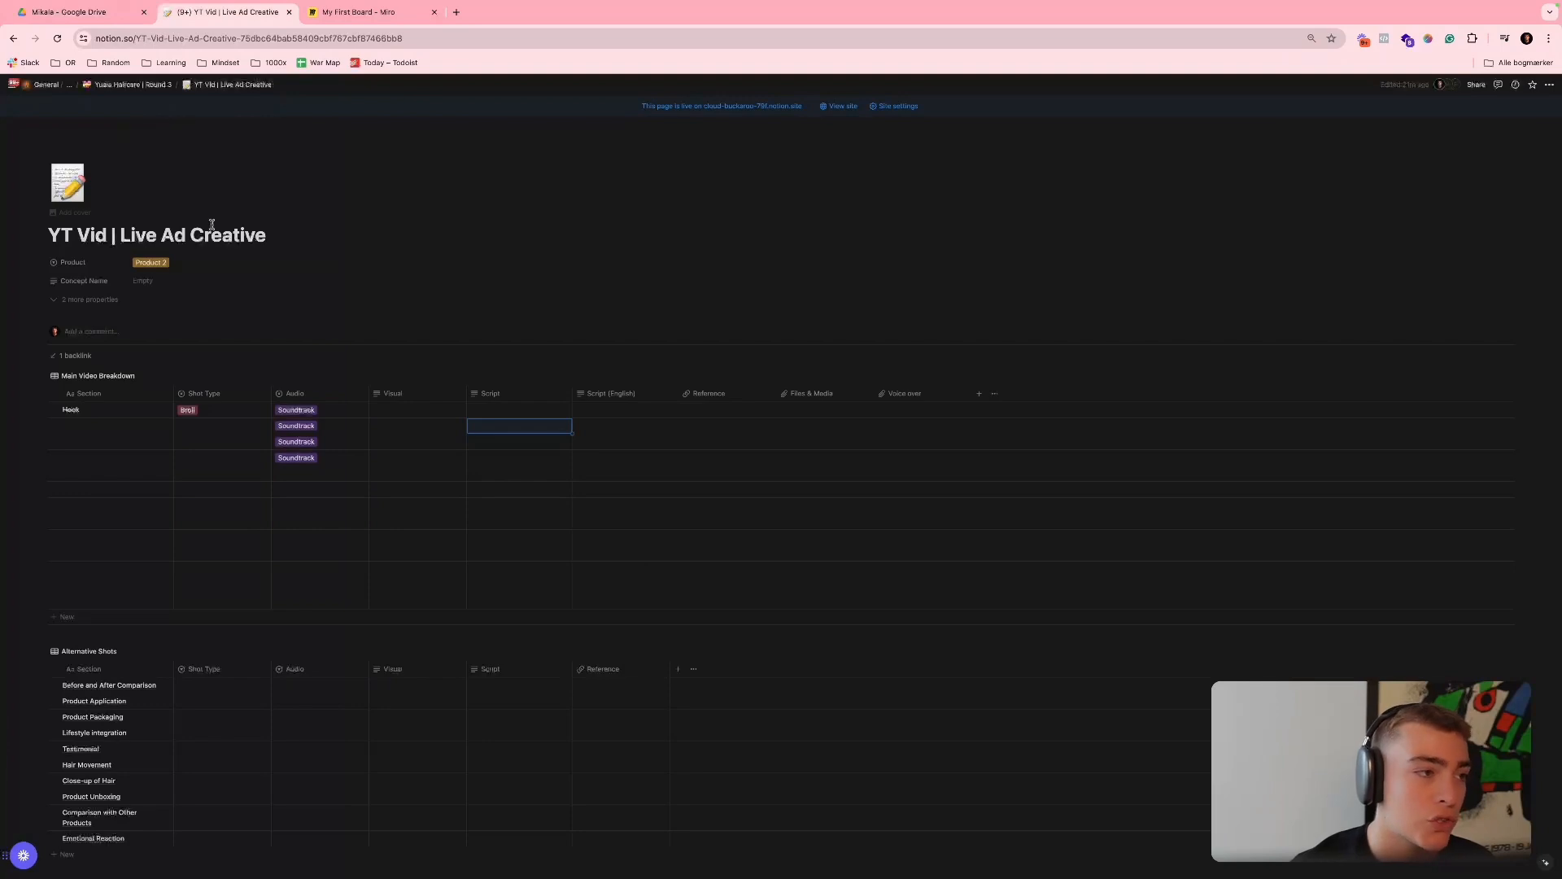
pyautogui.scroll(-1, 175, 353)
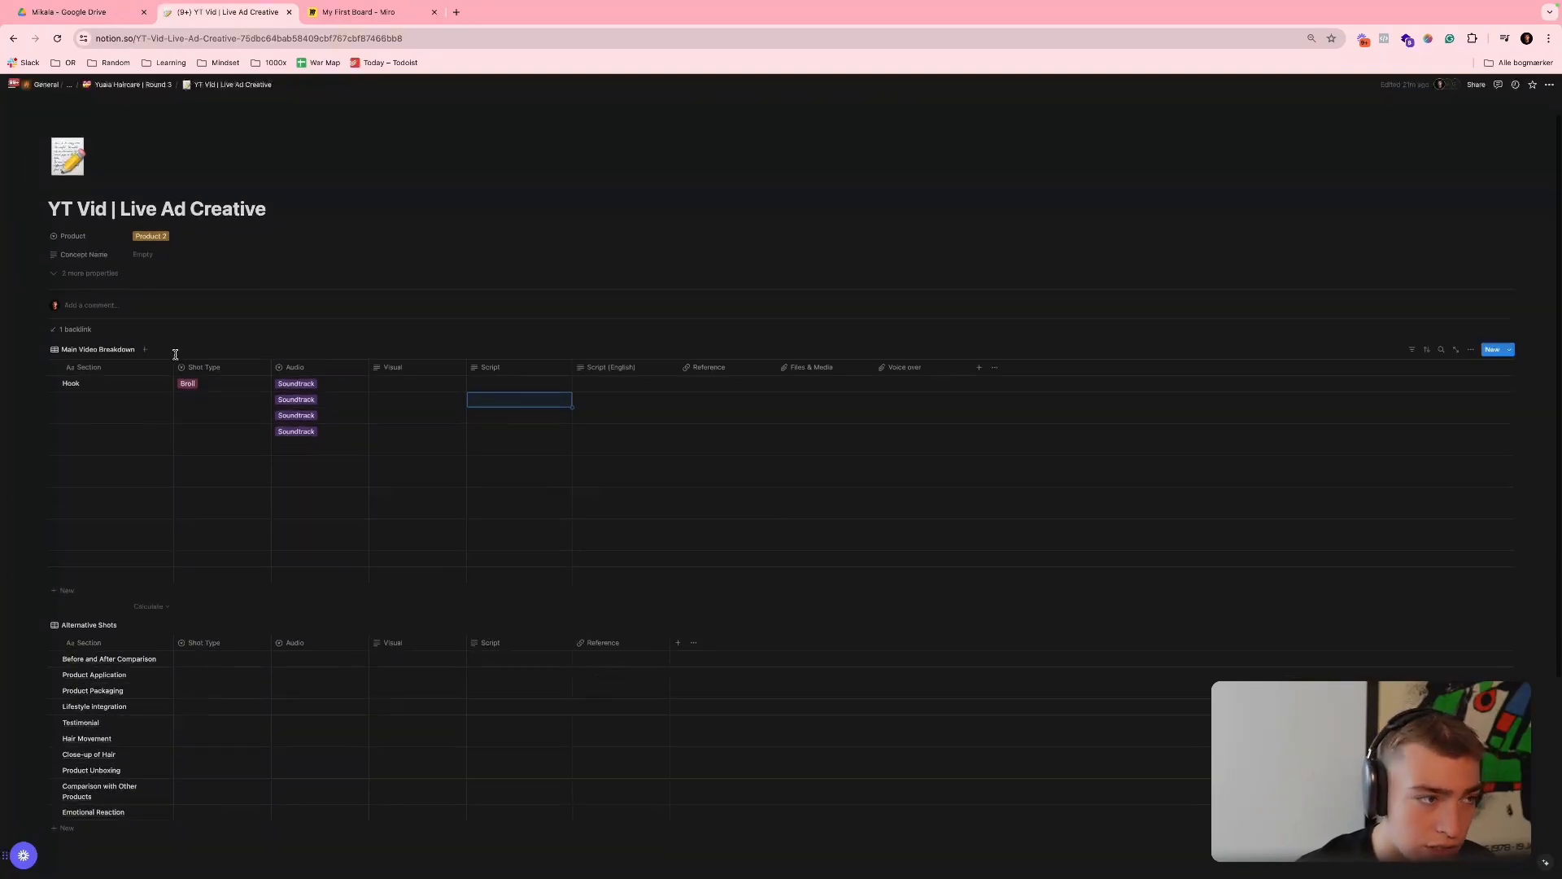
pyautogui.scroll(1, 175, 354)
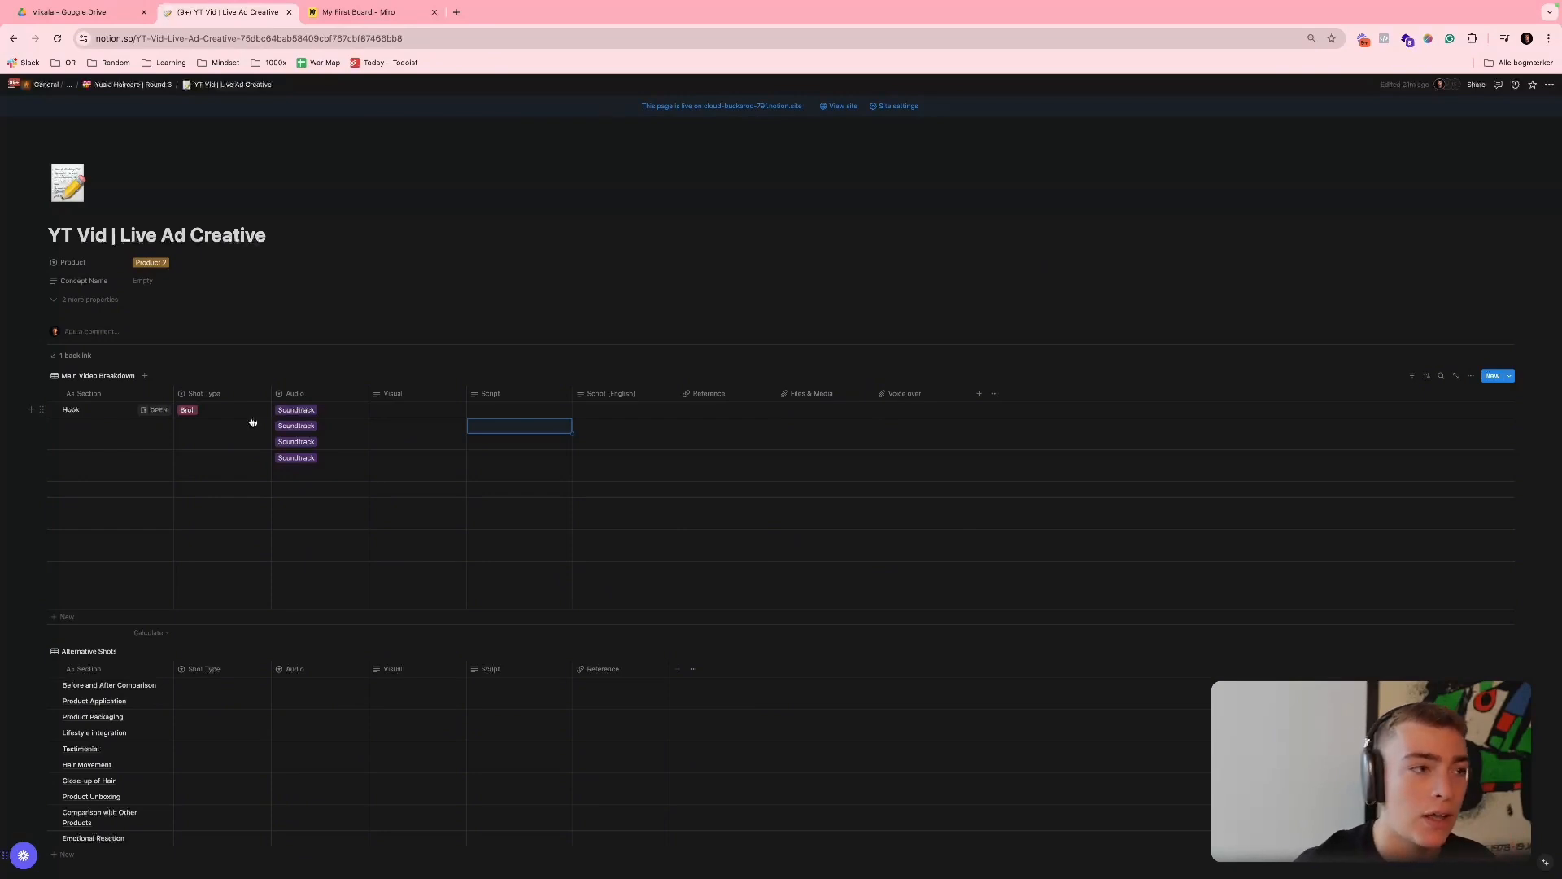
# - Show the before-and-after photo in the Twirl and Curl set product gallery
pyautogui.click(62, 13)
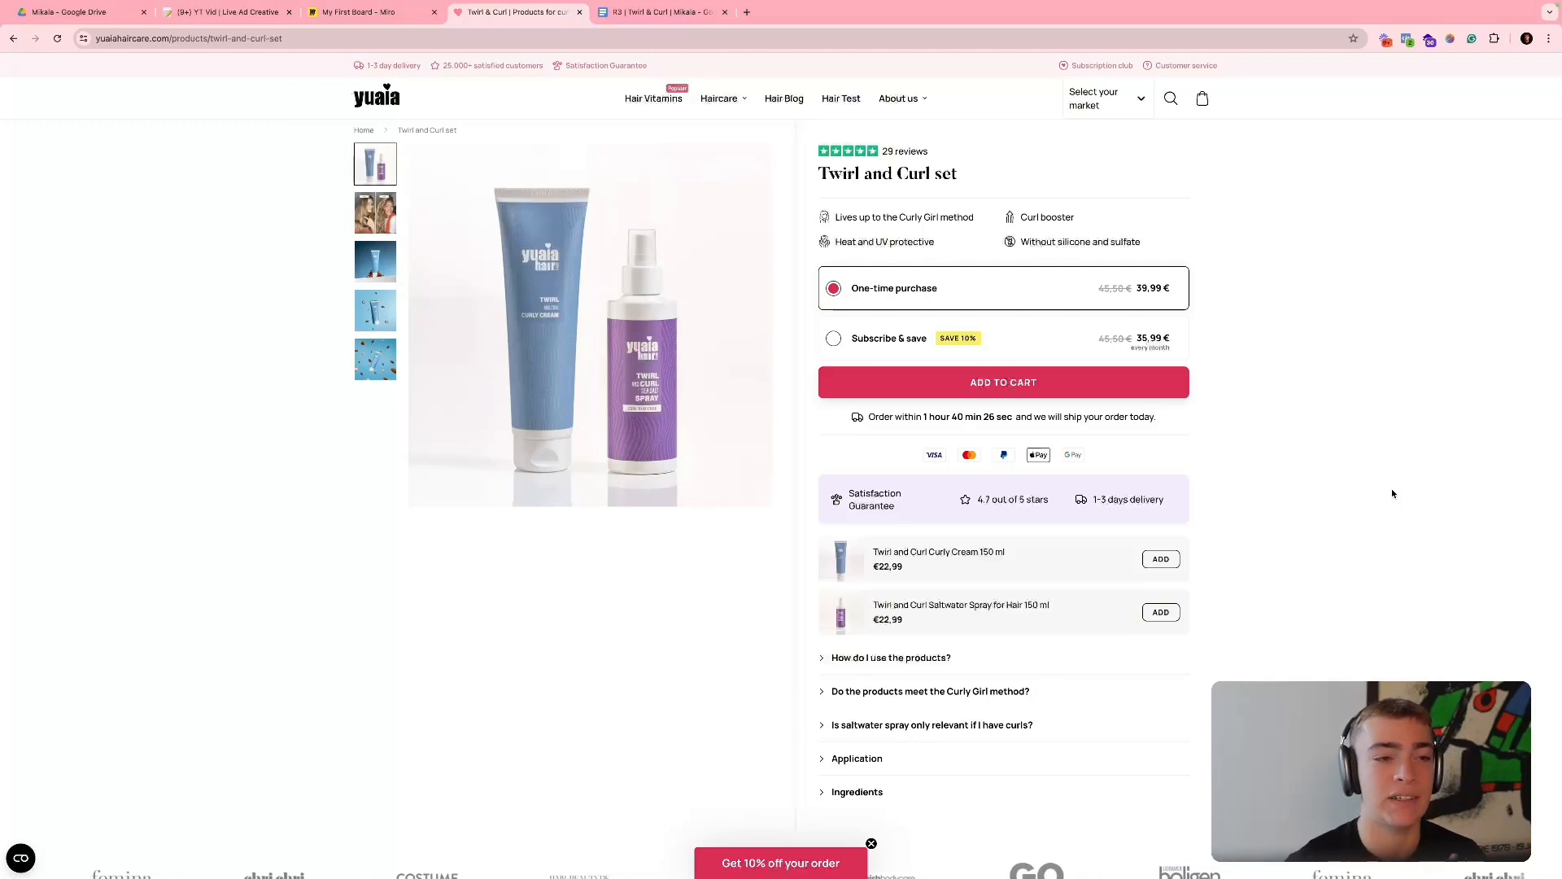
pyautogui.click(360, 220)
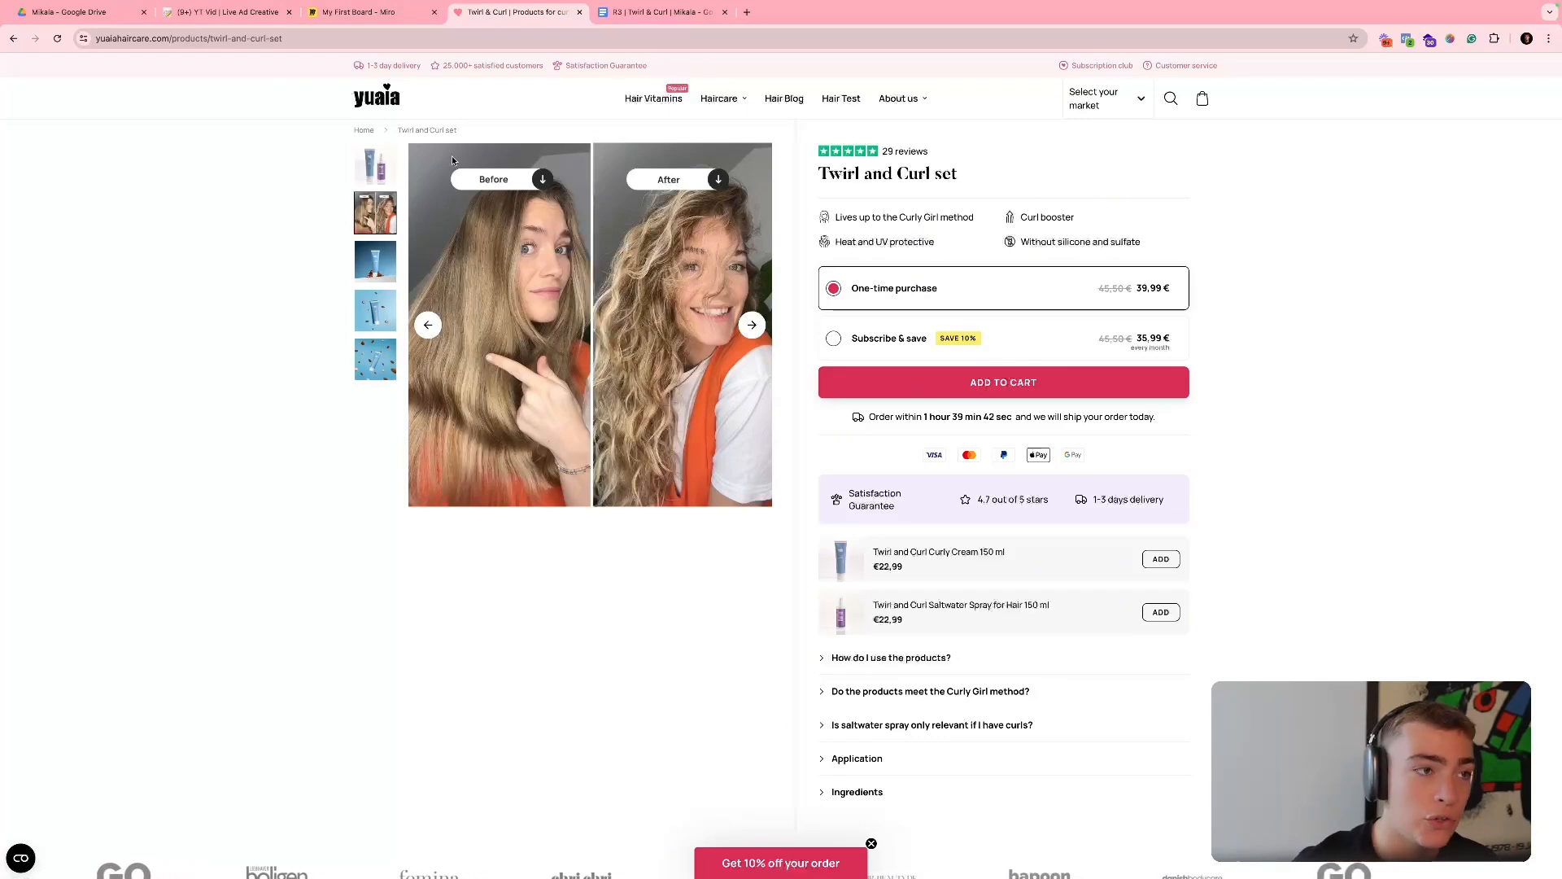
# - Return to the Miro board and examine the "Find outcome based footage" note in the Process frame
pyautogui.click(382, 12)
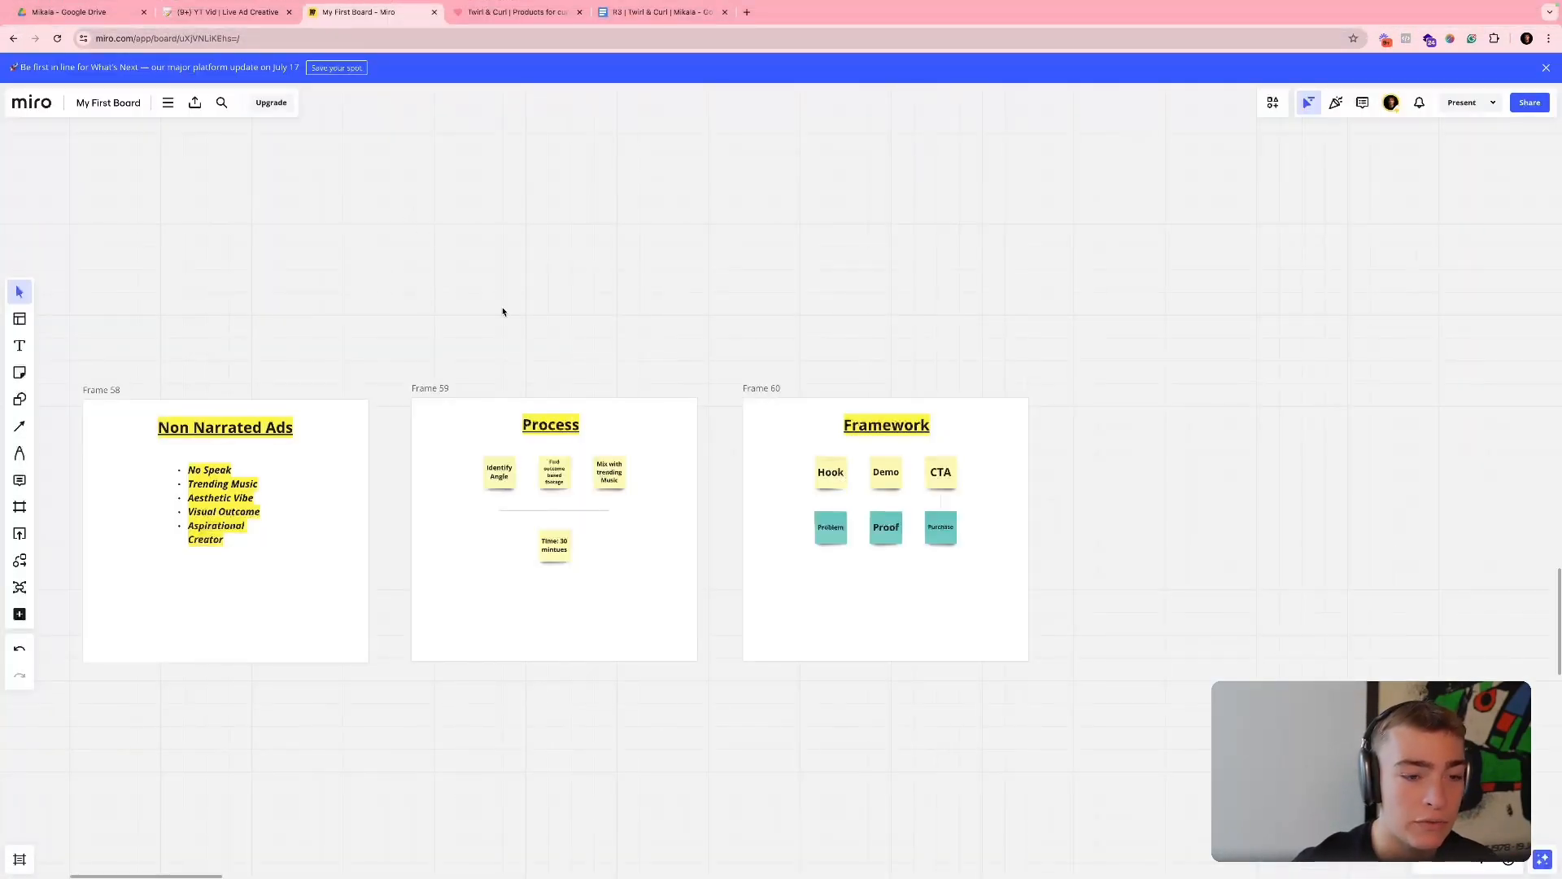
pyautogui.hscroll(-2, 606, 406)
pyautogui.scroll(5, 608, 423)
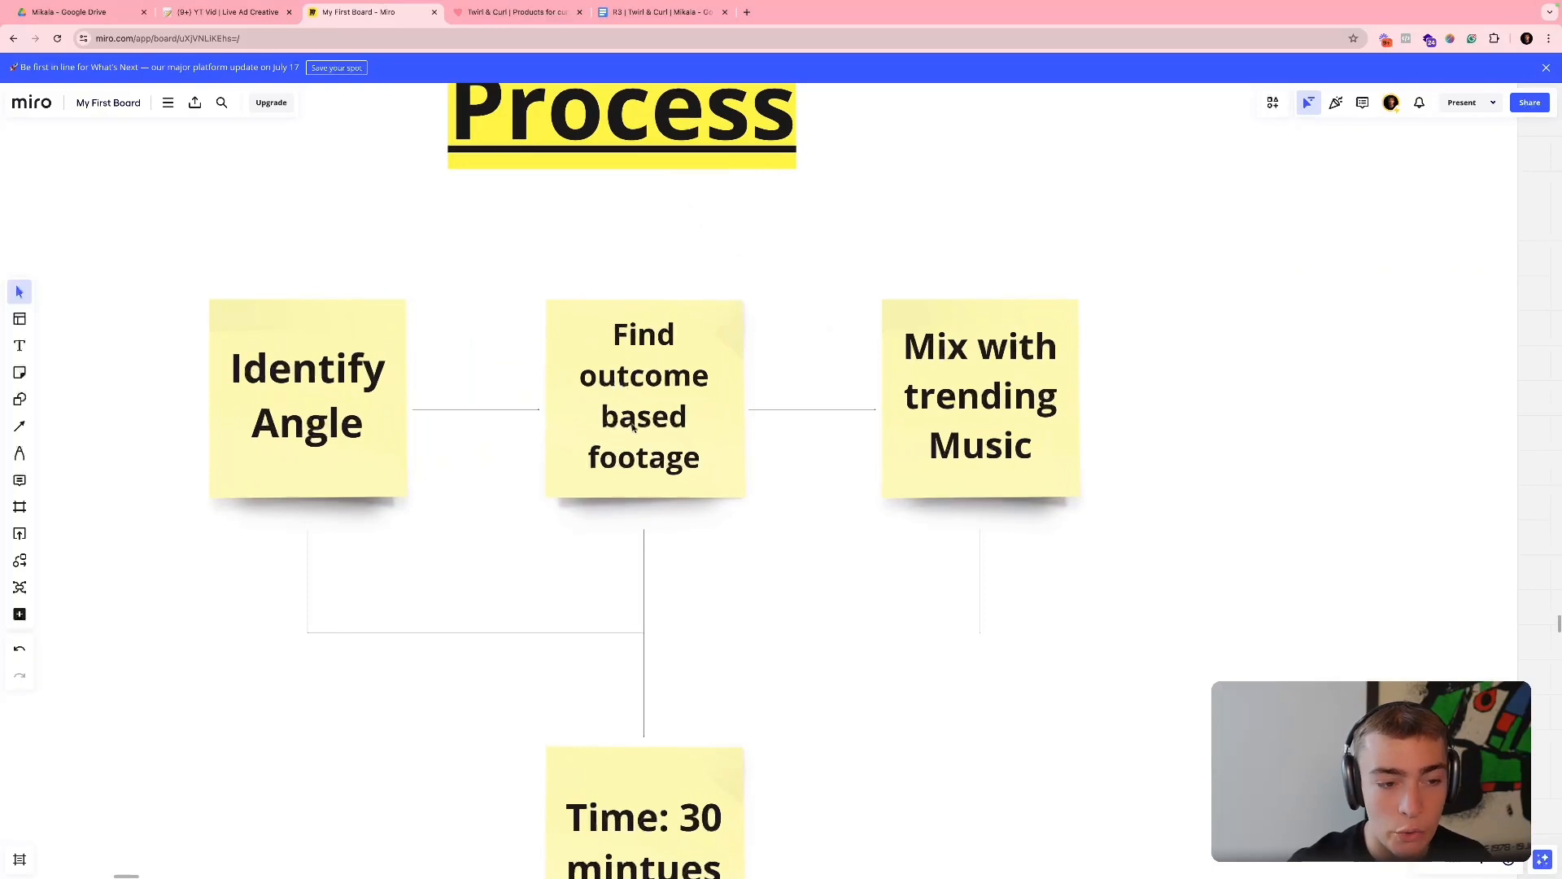
pyautogui.click(632, 415)
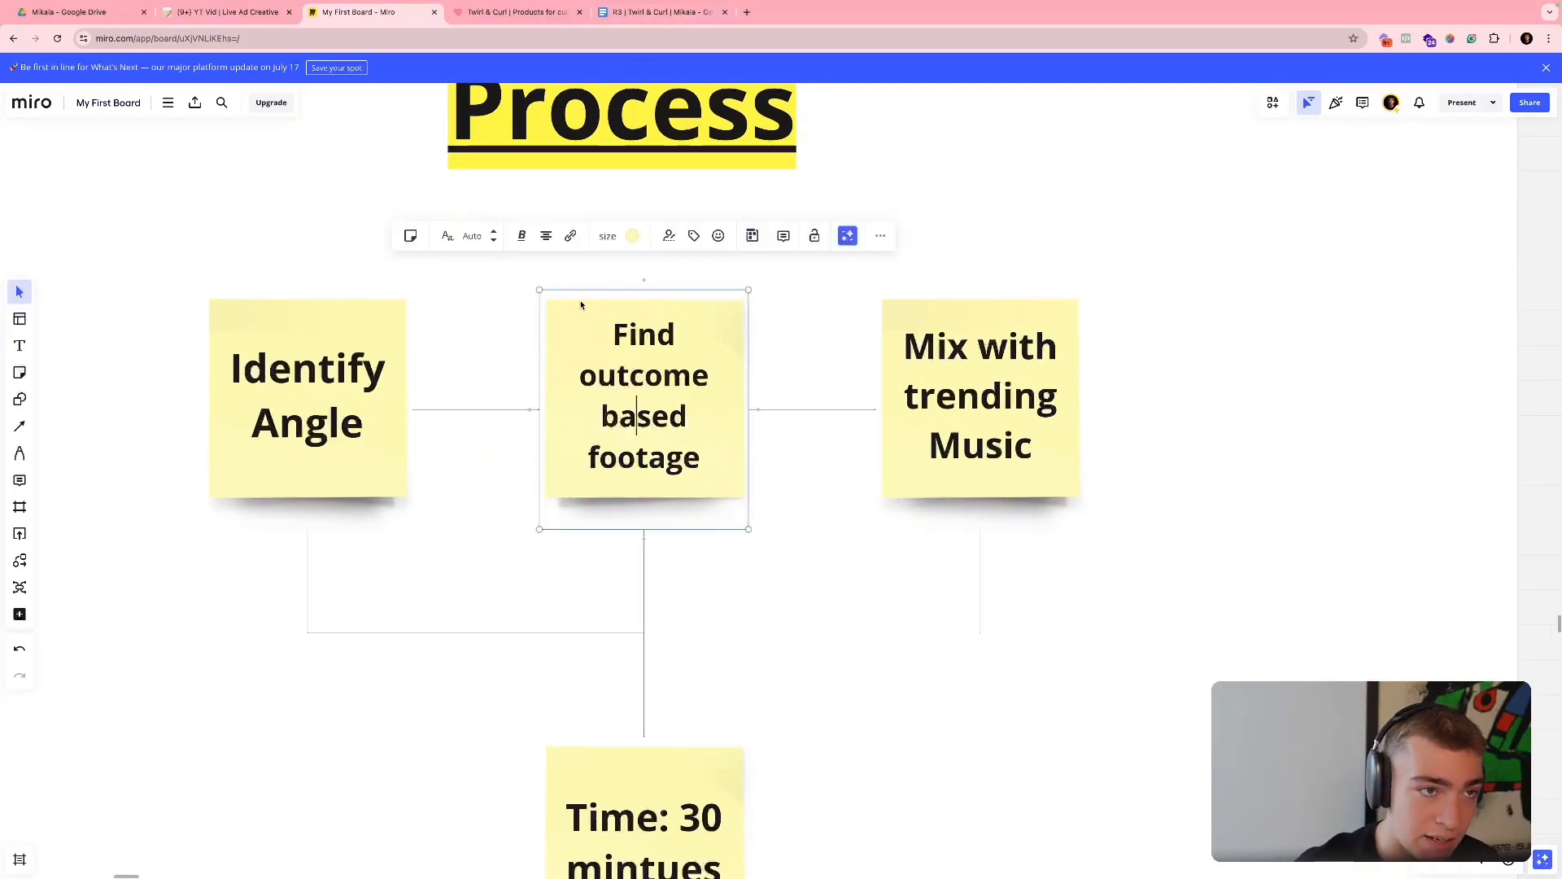
# - Switch to Google Drive and select the Section #1 to Section #5 footage folders
pyautogui.click(100, 24)
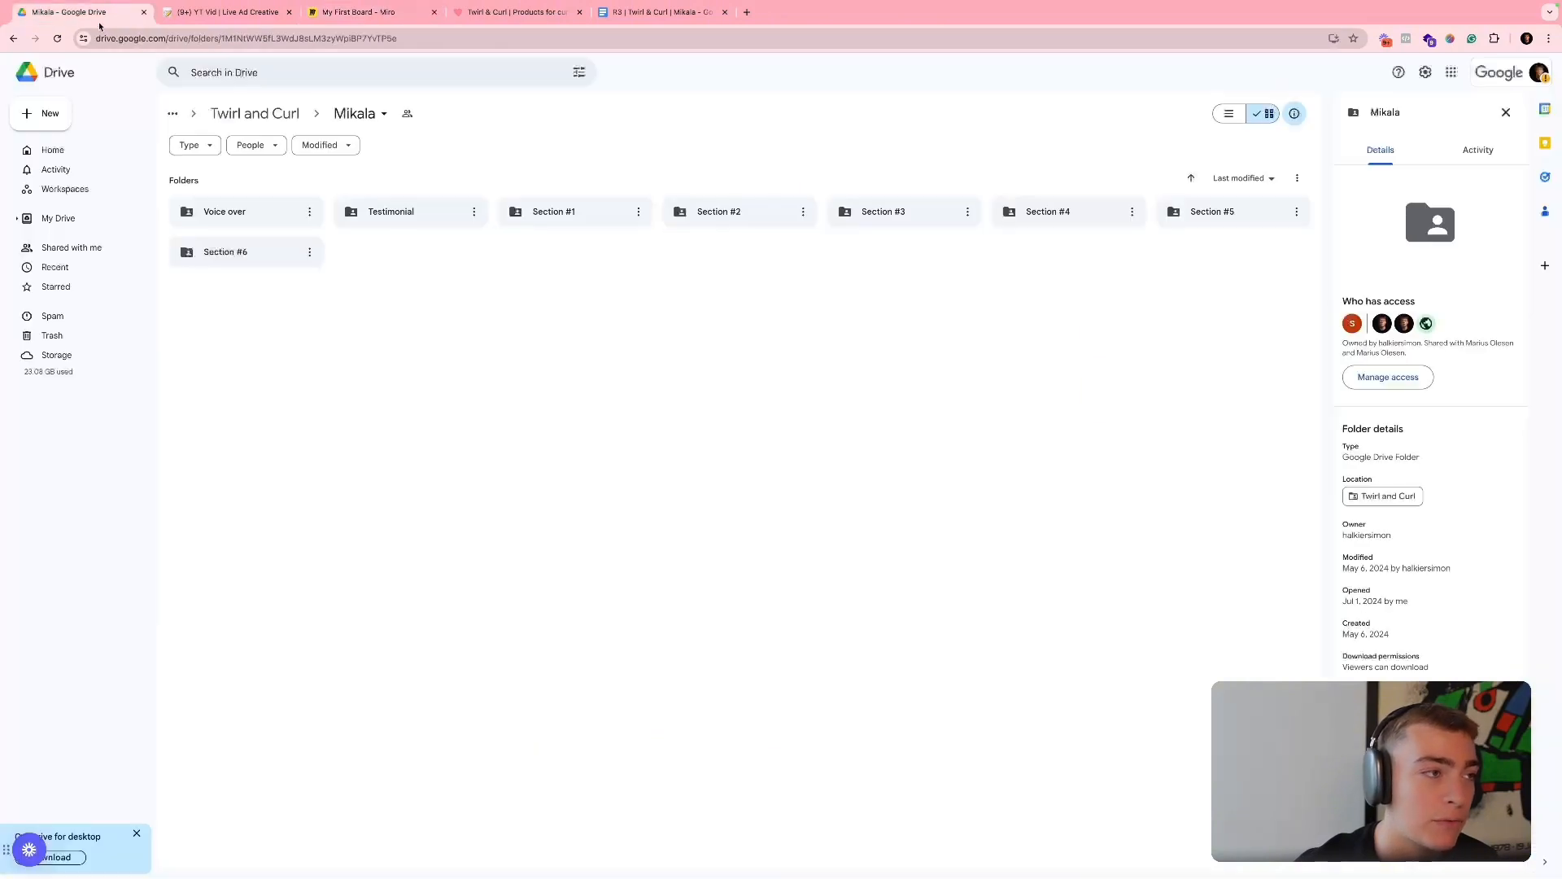
pyautogui.moveTo(578, 249); pyautogui.dragTo(1260, 208)
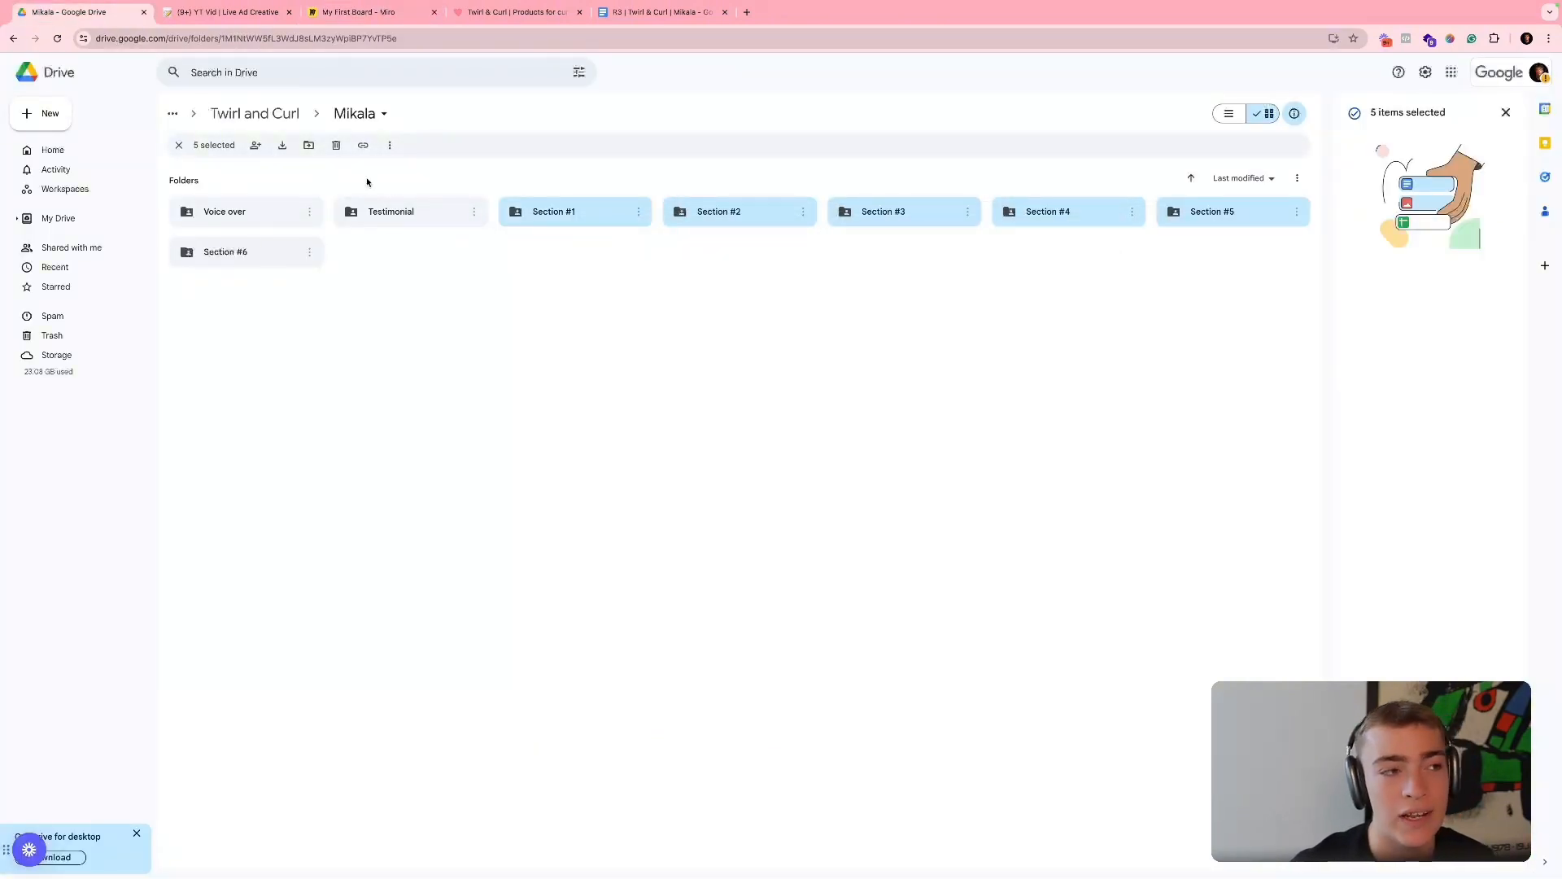
# - Check the Notion ad brief and the product benefits listed on the Twirl and Curl set page
pyautogui.click(245, 14)
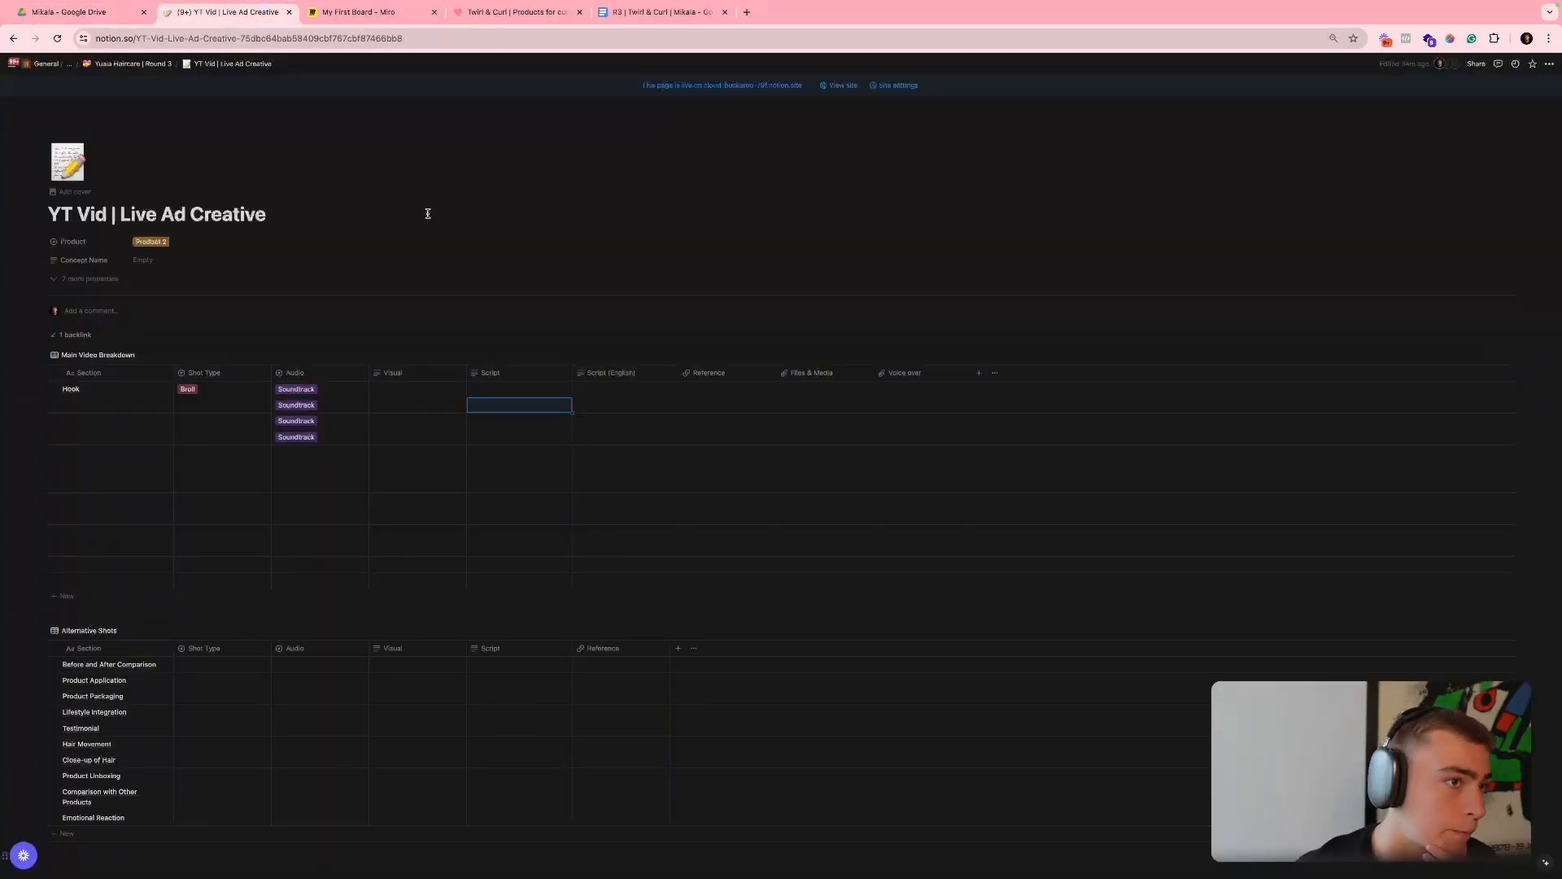
pyautogui.click(500, 21)
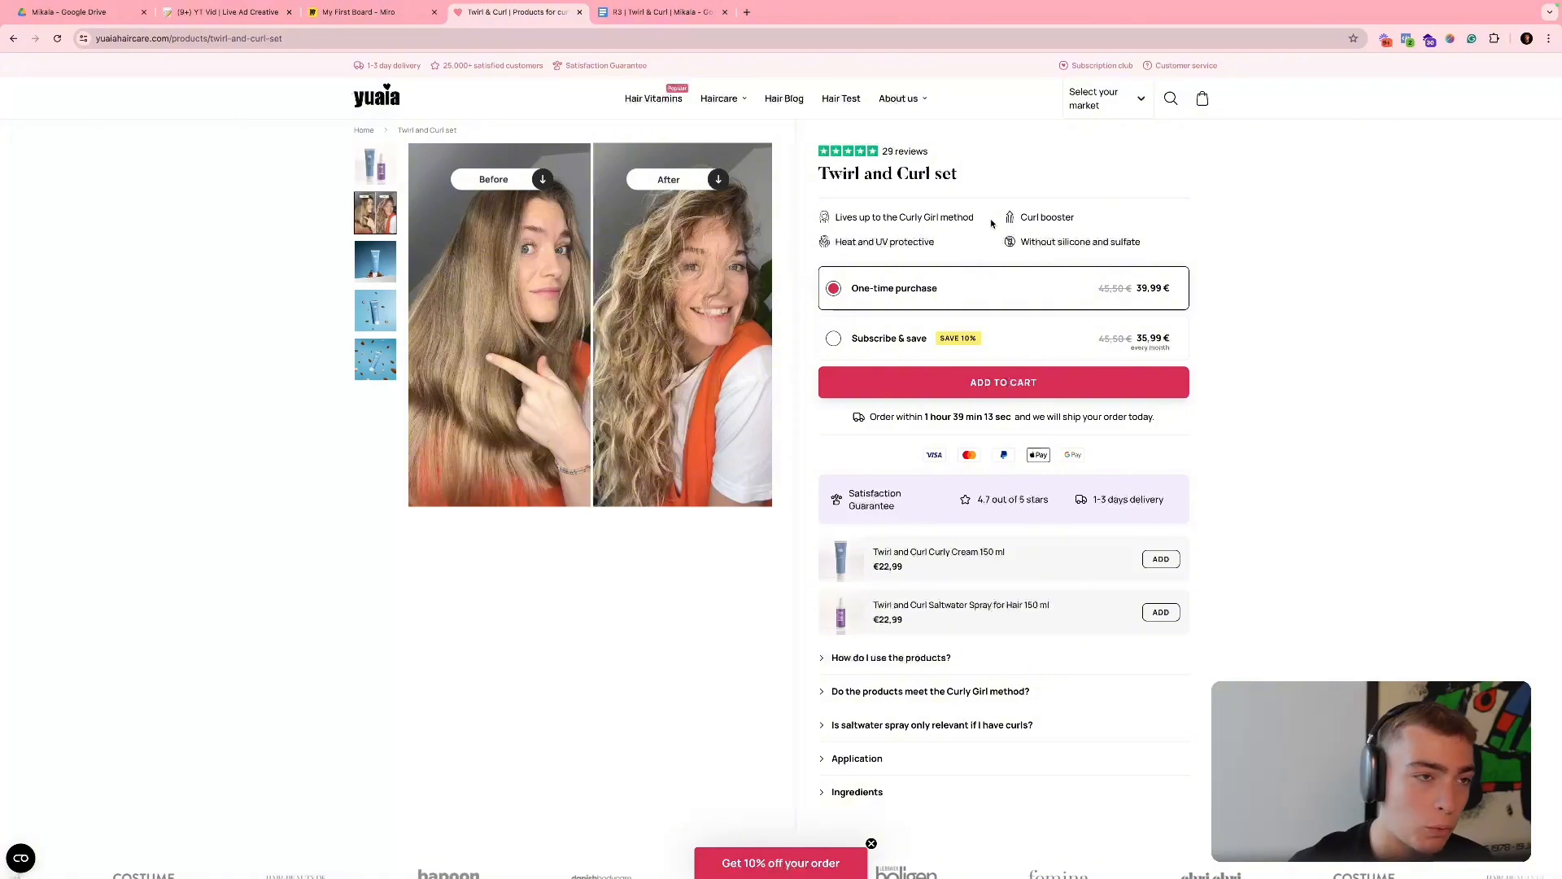
# - Read through the visuals, guidelines and script for each shot in the R3 | Twirl & Curl Google Docs brief
pyautogui.moveTo(747, 81)
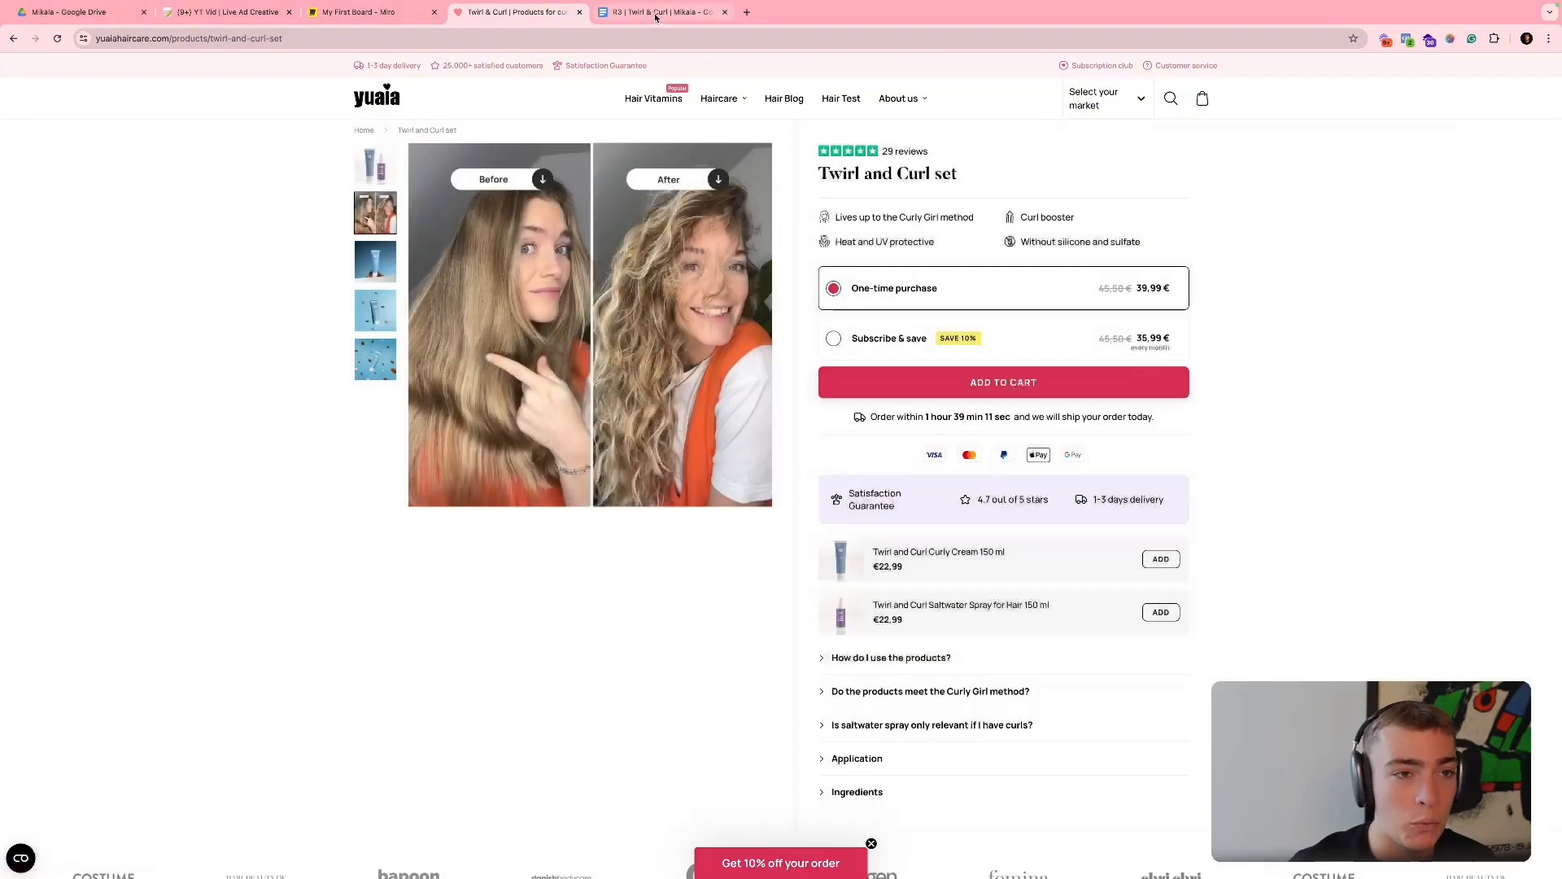
pyautogui.click(663, 11)
pyautogui.scroll(-15, 741, 335)
pyautogui.scroll(-12, 740, 335)
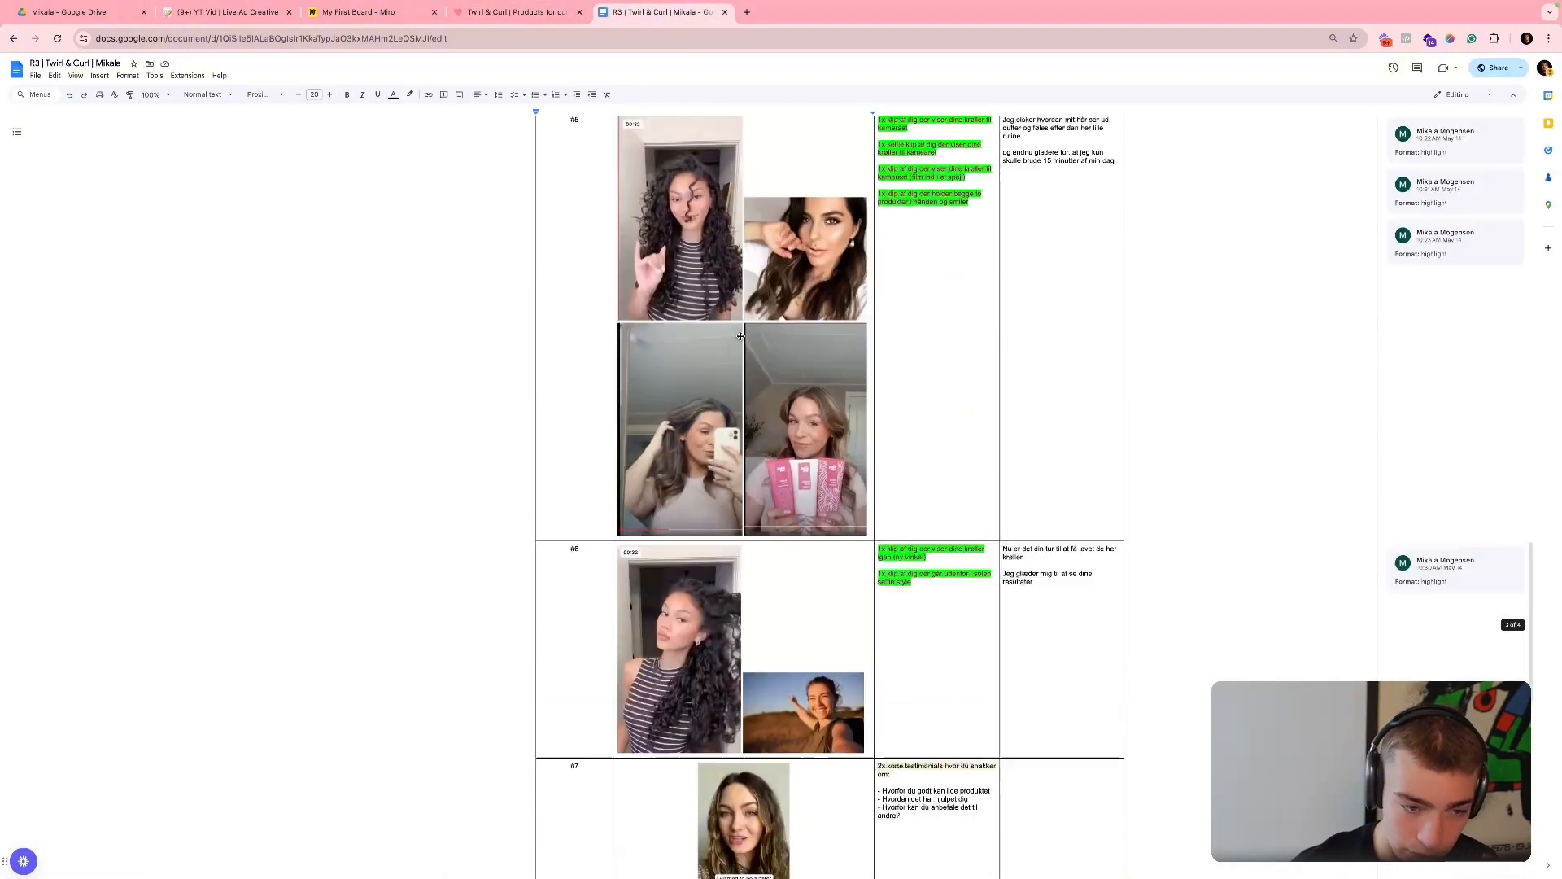
pyautogui.scroll(4, 740, 335)
pyautogui.scroll(15, 740, 336)
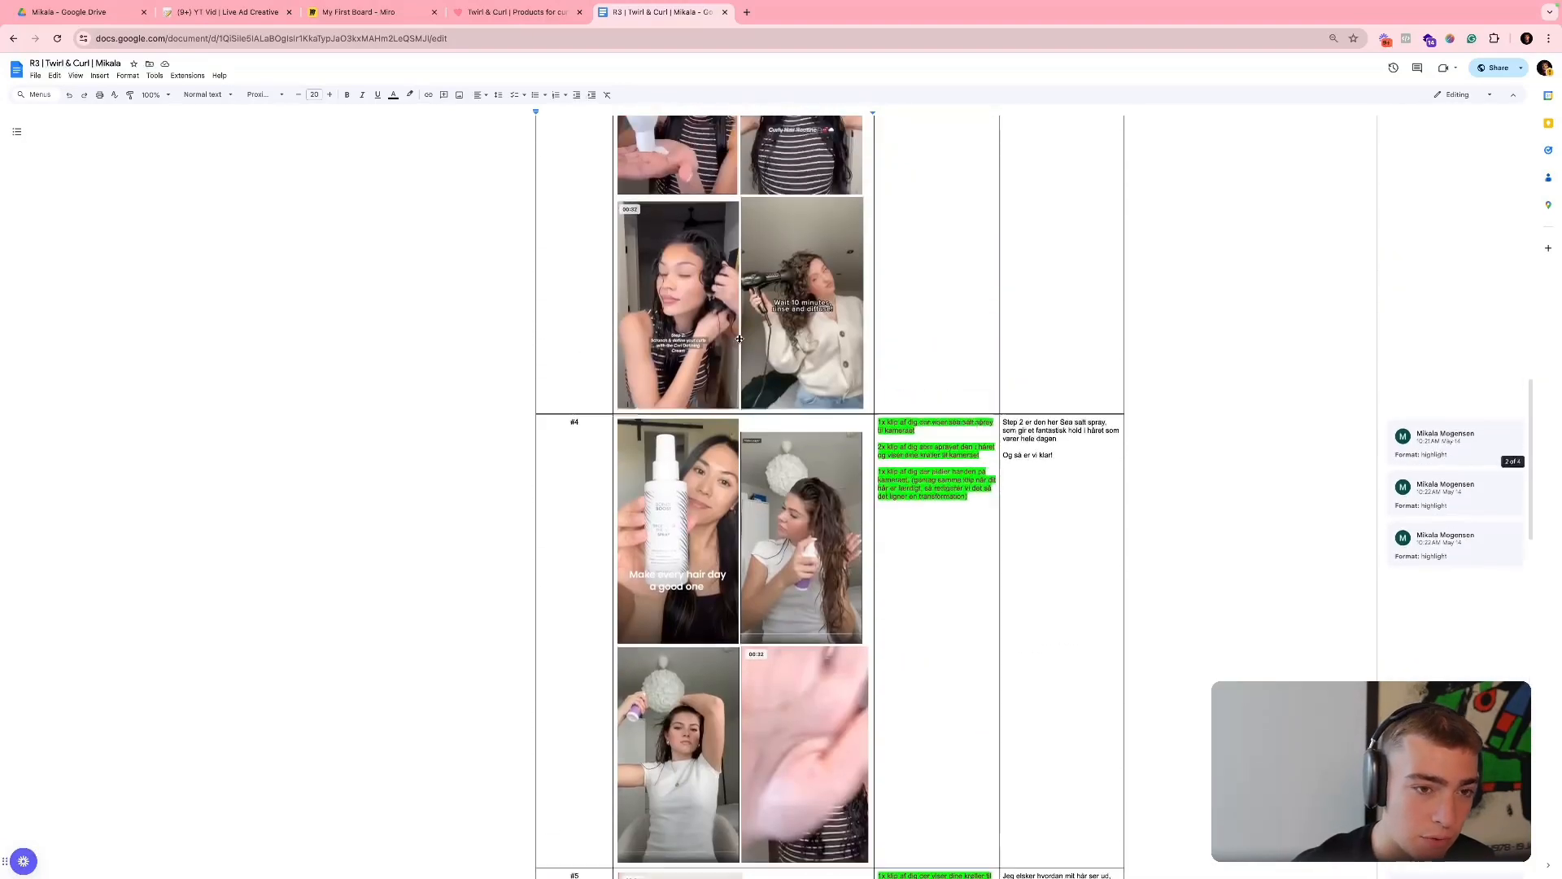
pyautogui.scroll(5, 734, 339)
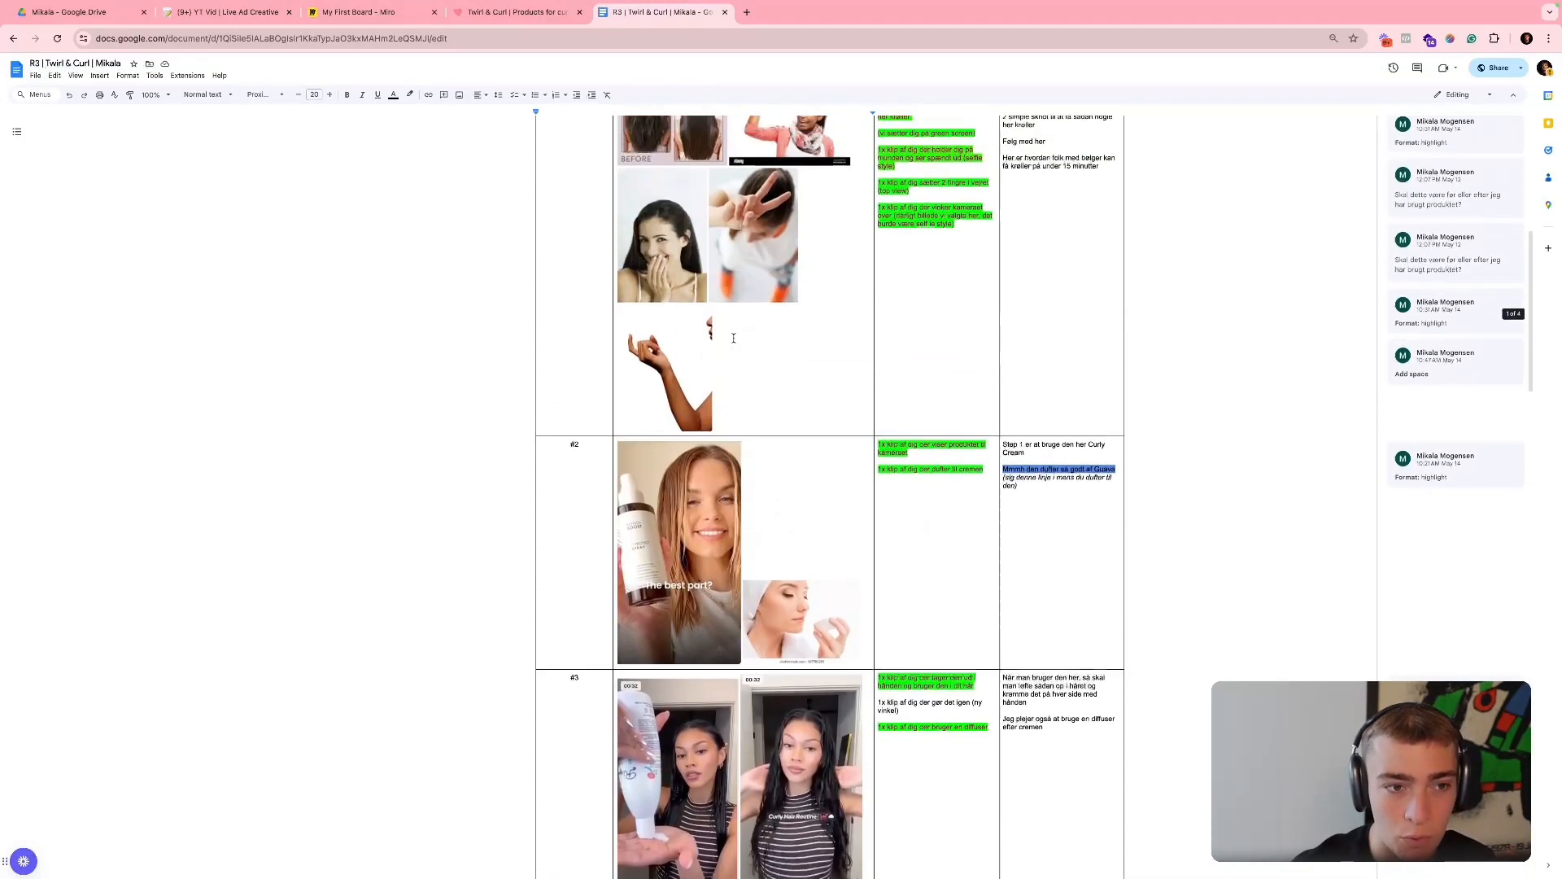
# - Switch back to Google Drive and open the Section #1 footage folder
pyautogui.click(247, 23)
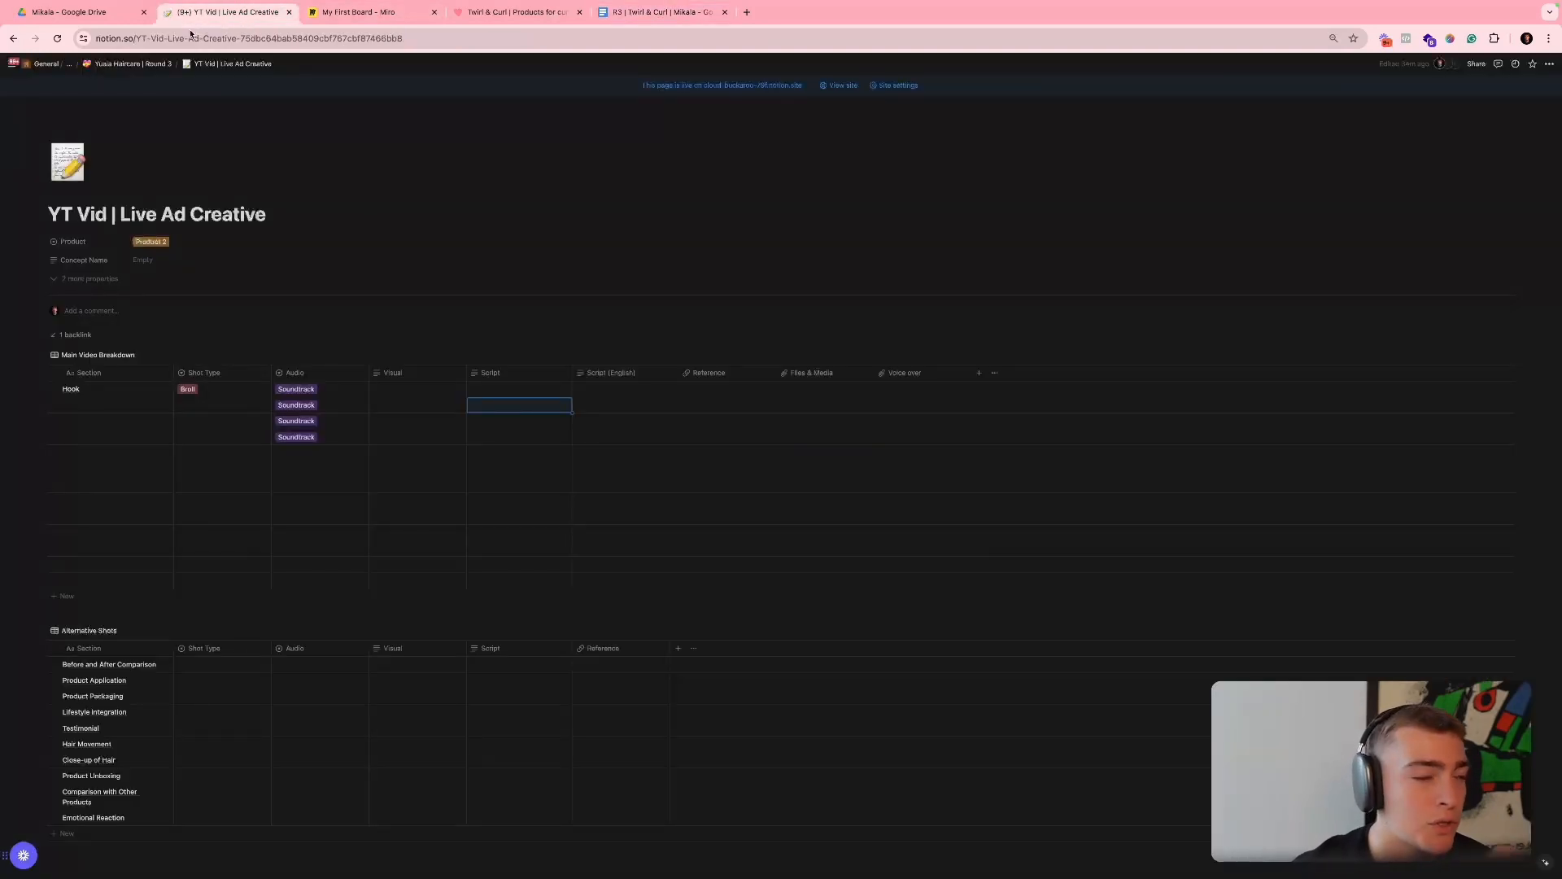
pyautogui.click(88, 13)
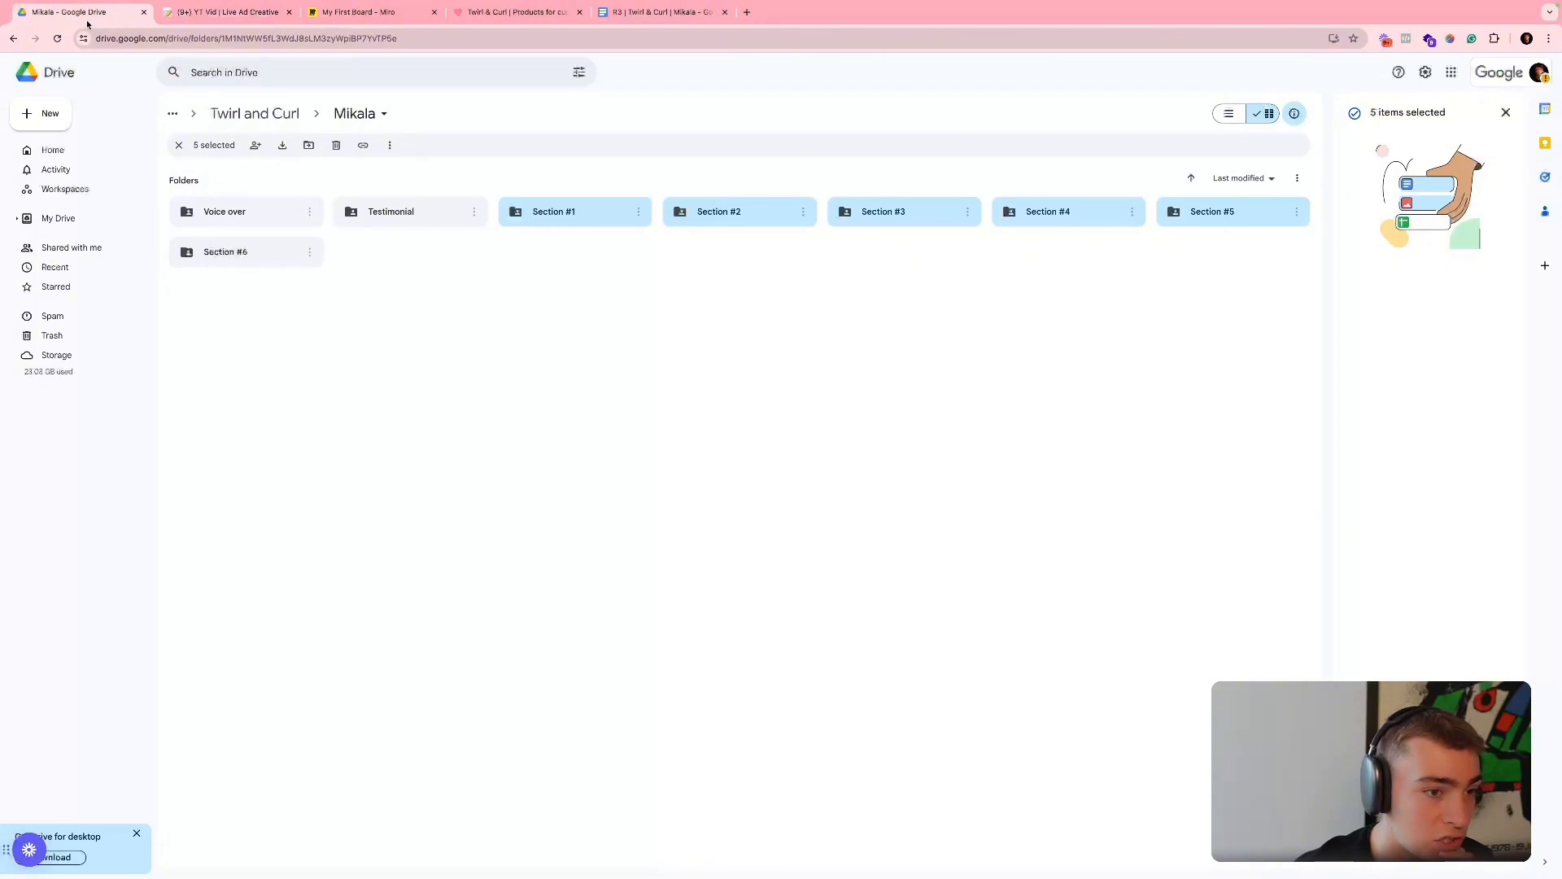
pyautogui.doubleClick(553, 224)
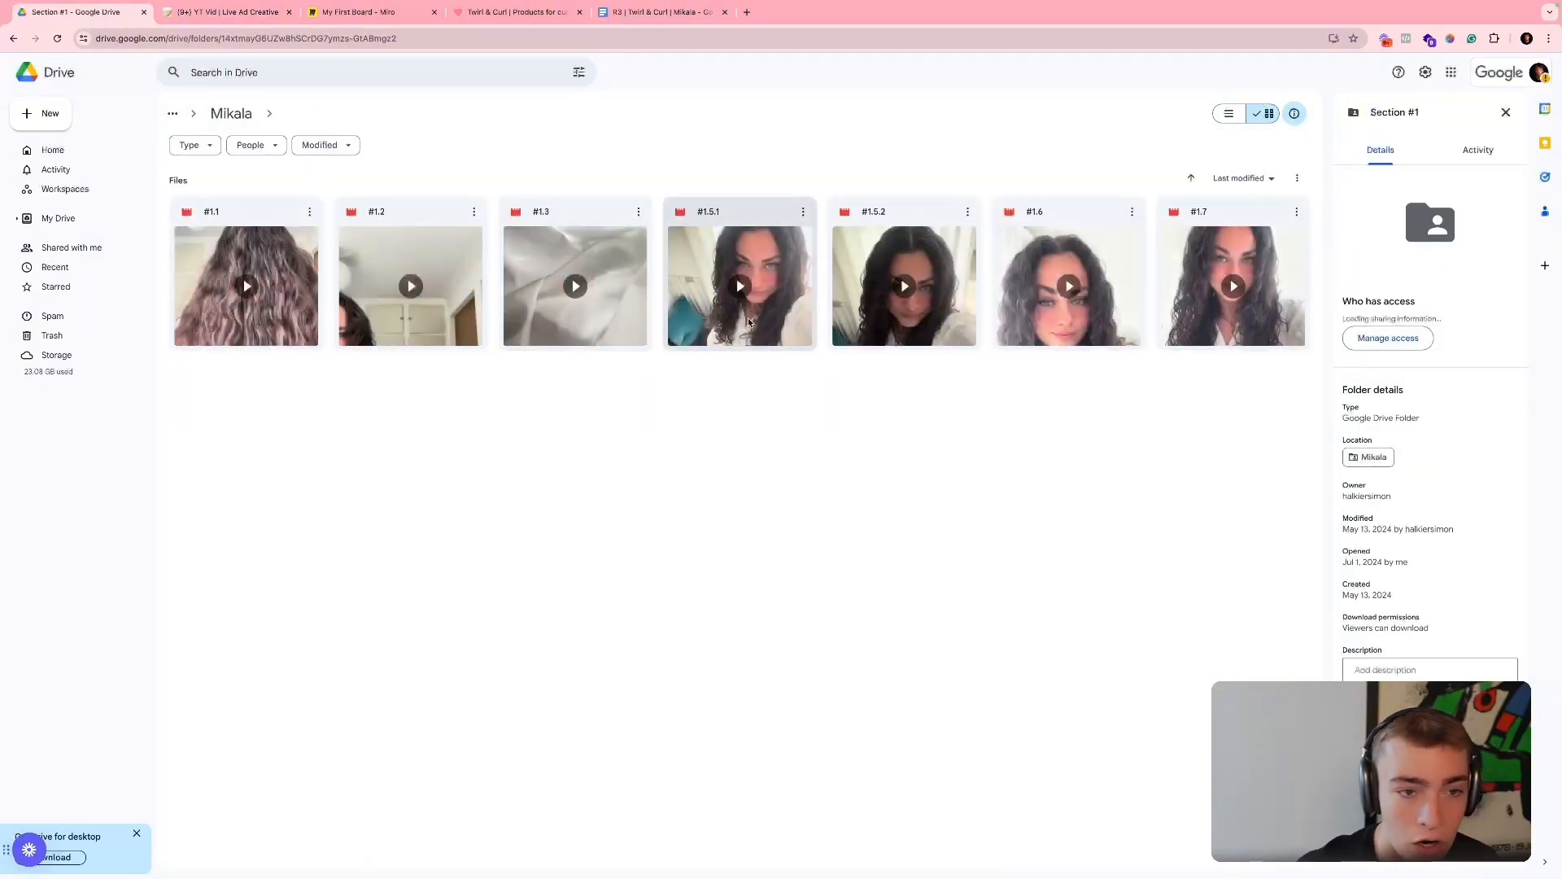
# - Preview footage clip #1.1, close it and open clip #1.2
pyautogui.doubleClick(305, 305)
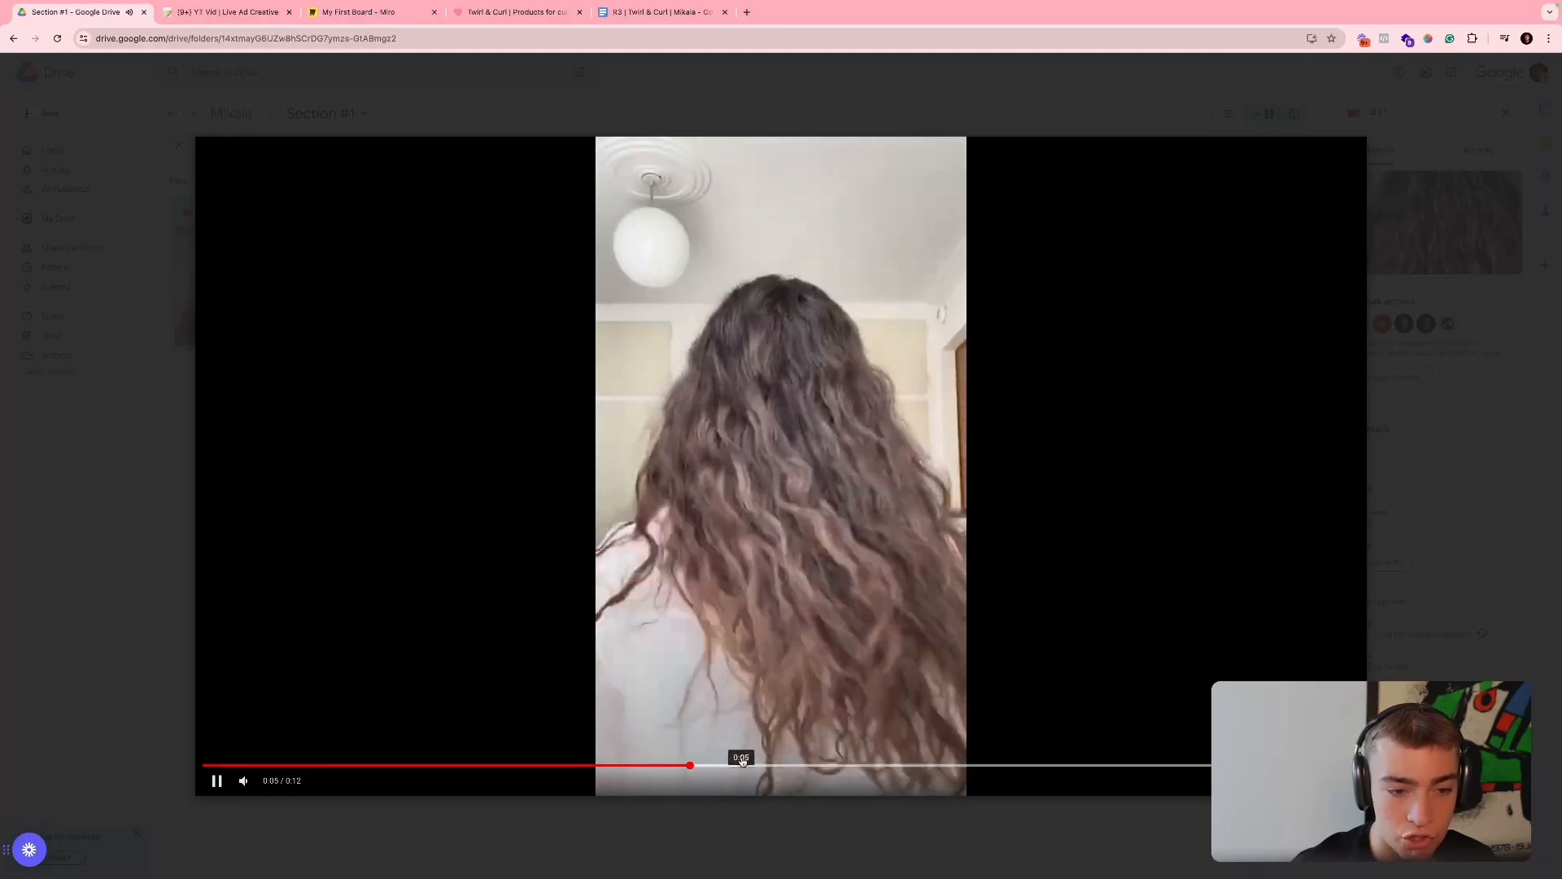
pyautogui.press('Escape')
pyautogui.doubleClick(404, 325)
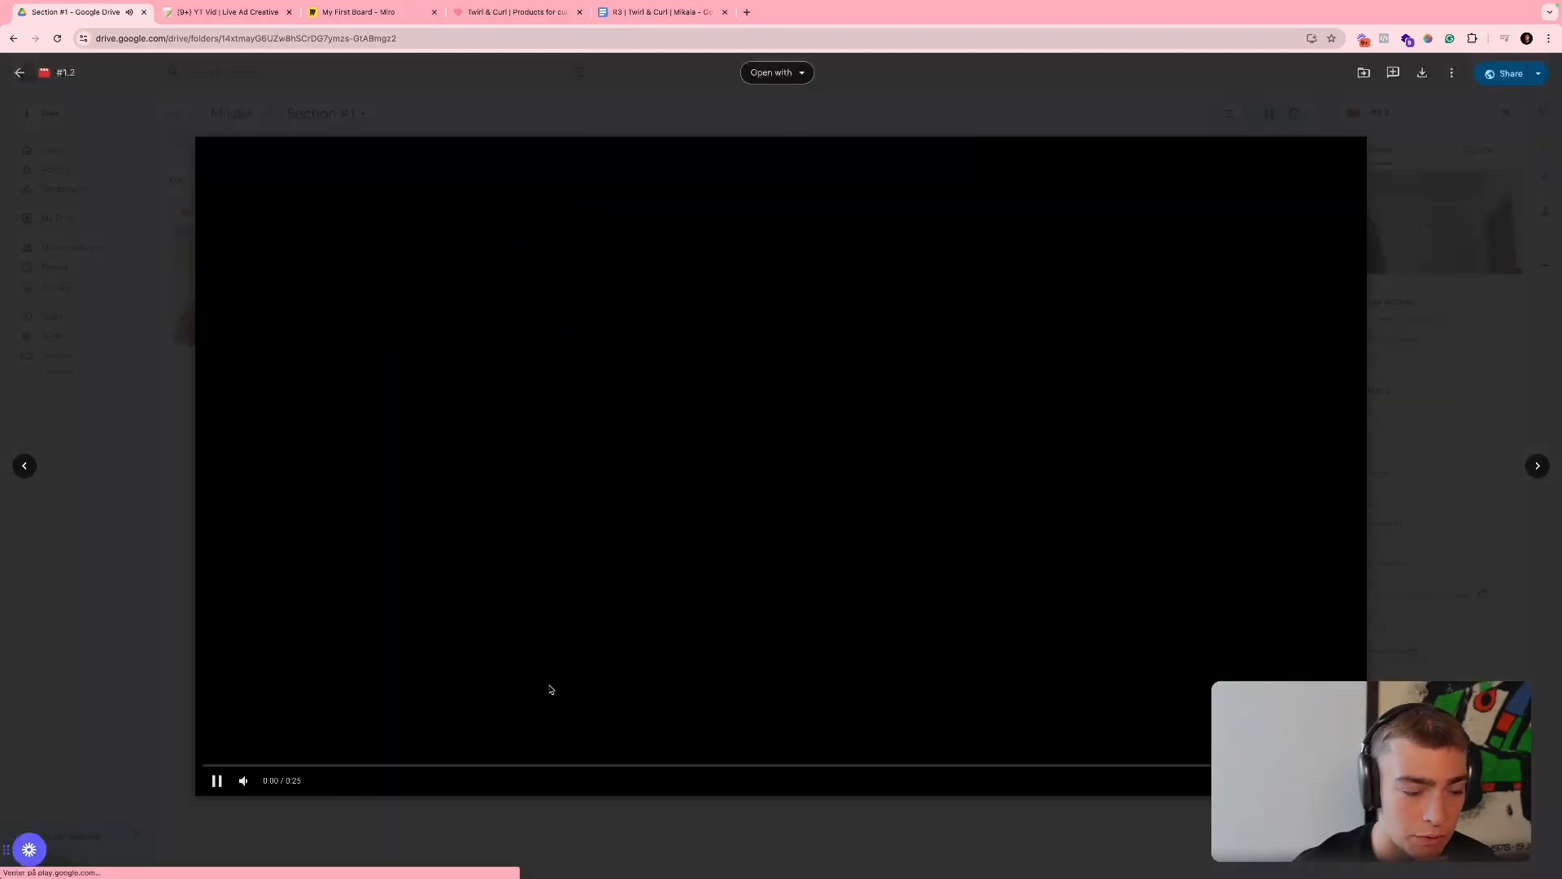
# - Skim through clip #1.2, close its preview and copy the clip's share link
pyautogui.click(798, 765)
pyautogui.click(1047, 366)
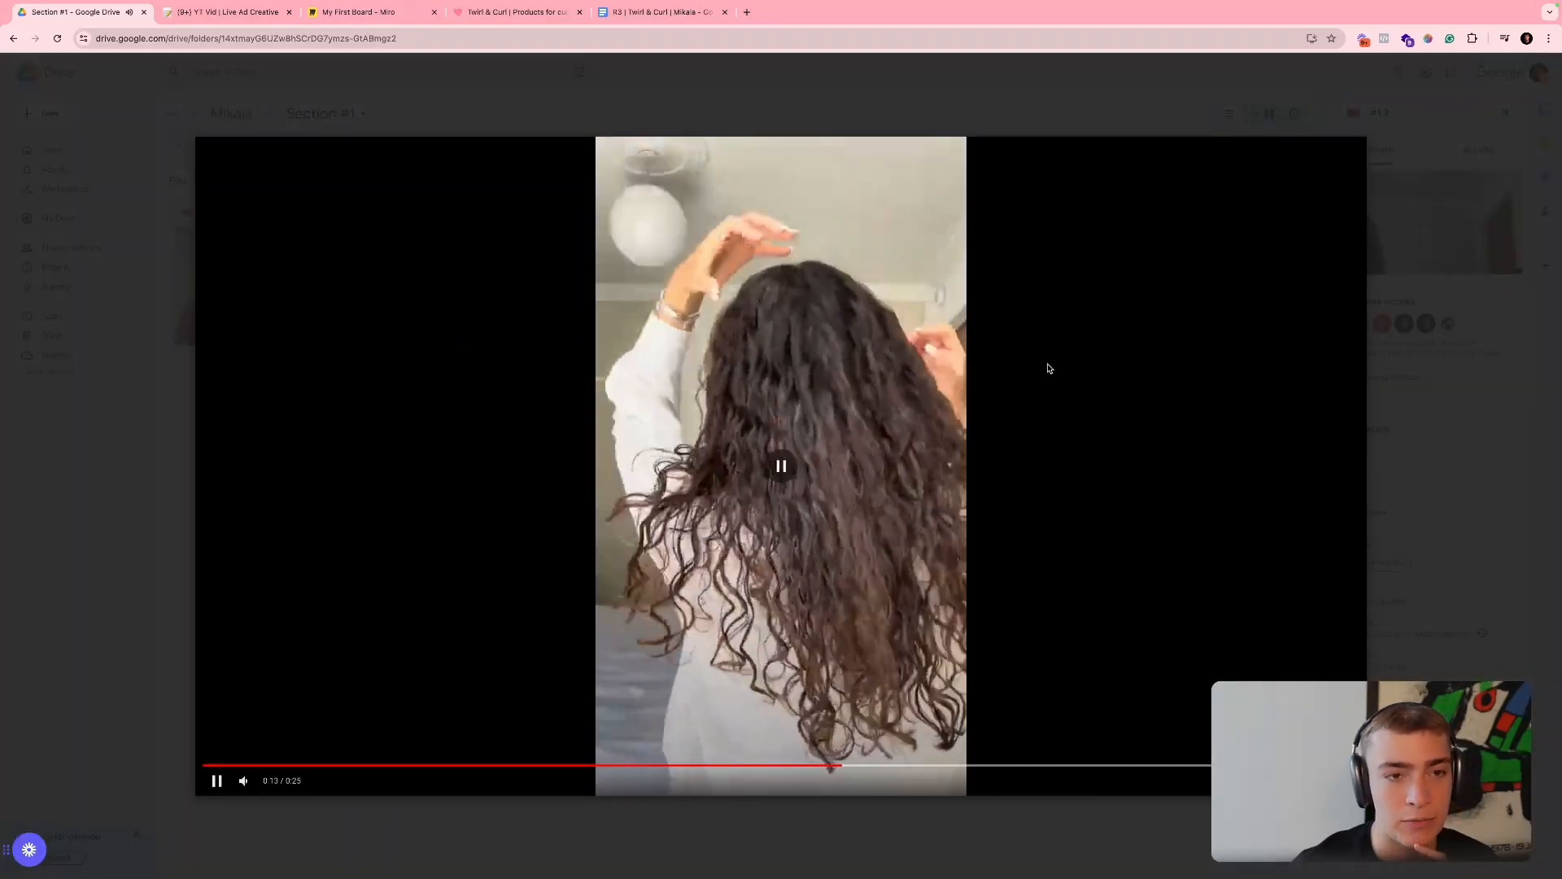
pyautogui.click(1521, 149)
pyautogui.click(473, 211)
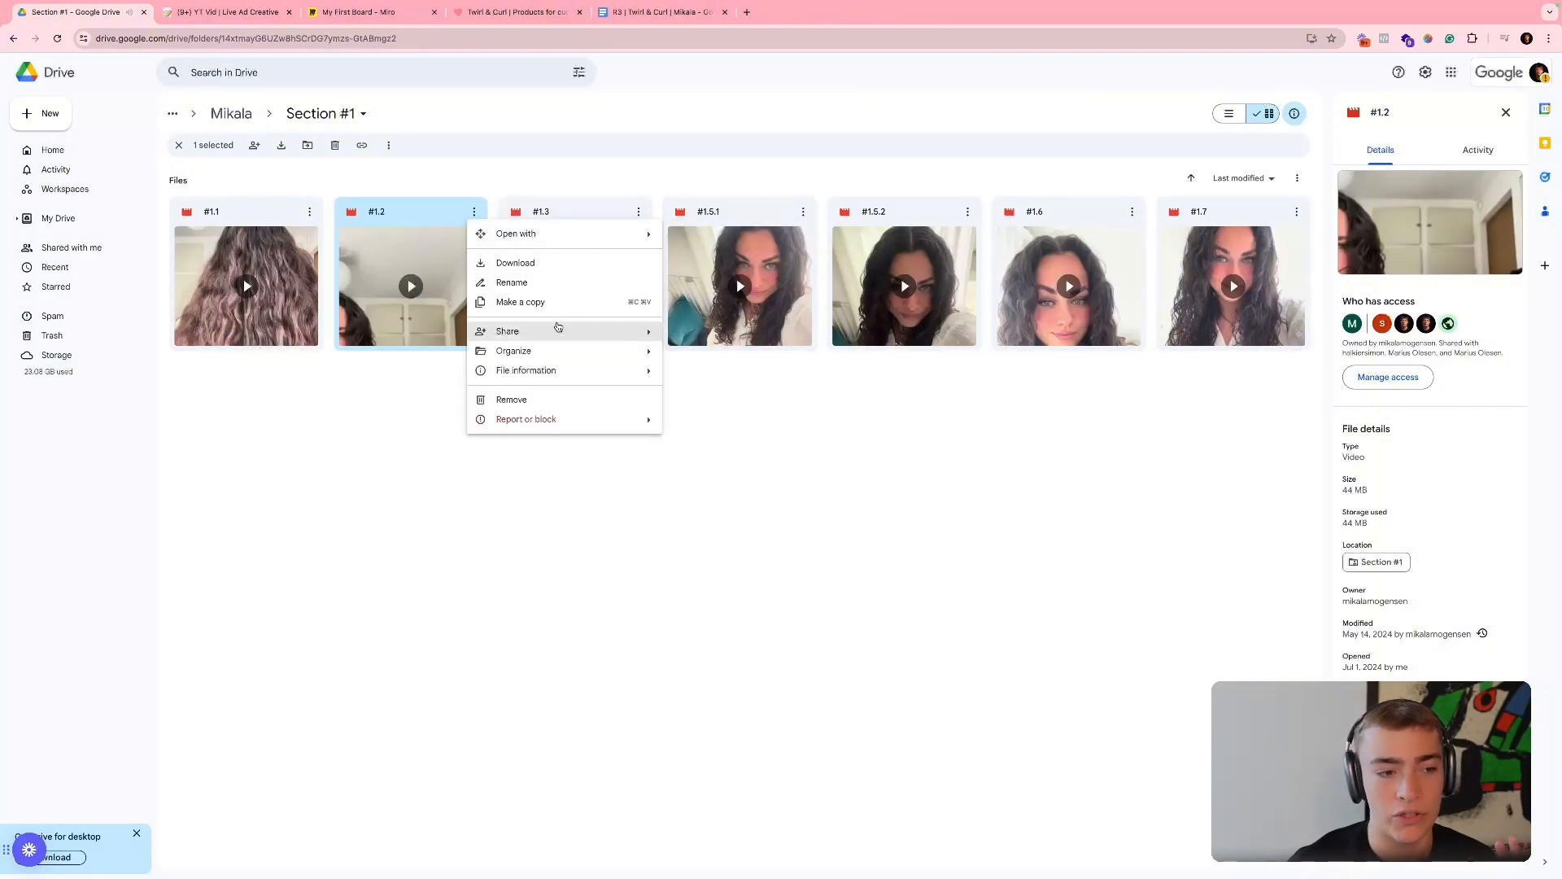
pyautogui.moveTo(570, 328)
pyautogui.click(687, 352)
pyautogui.click(682, 395)
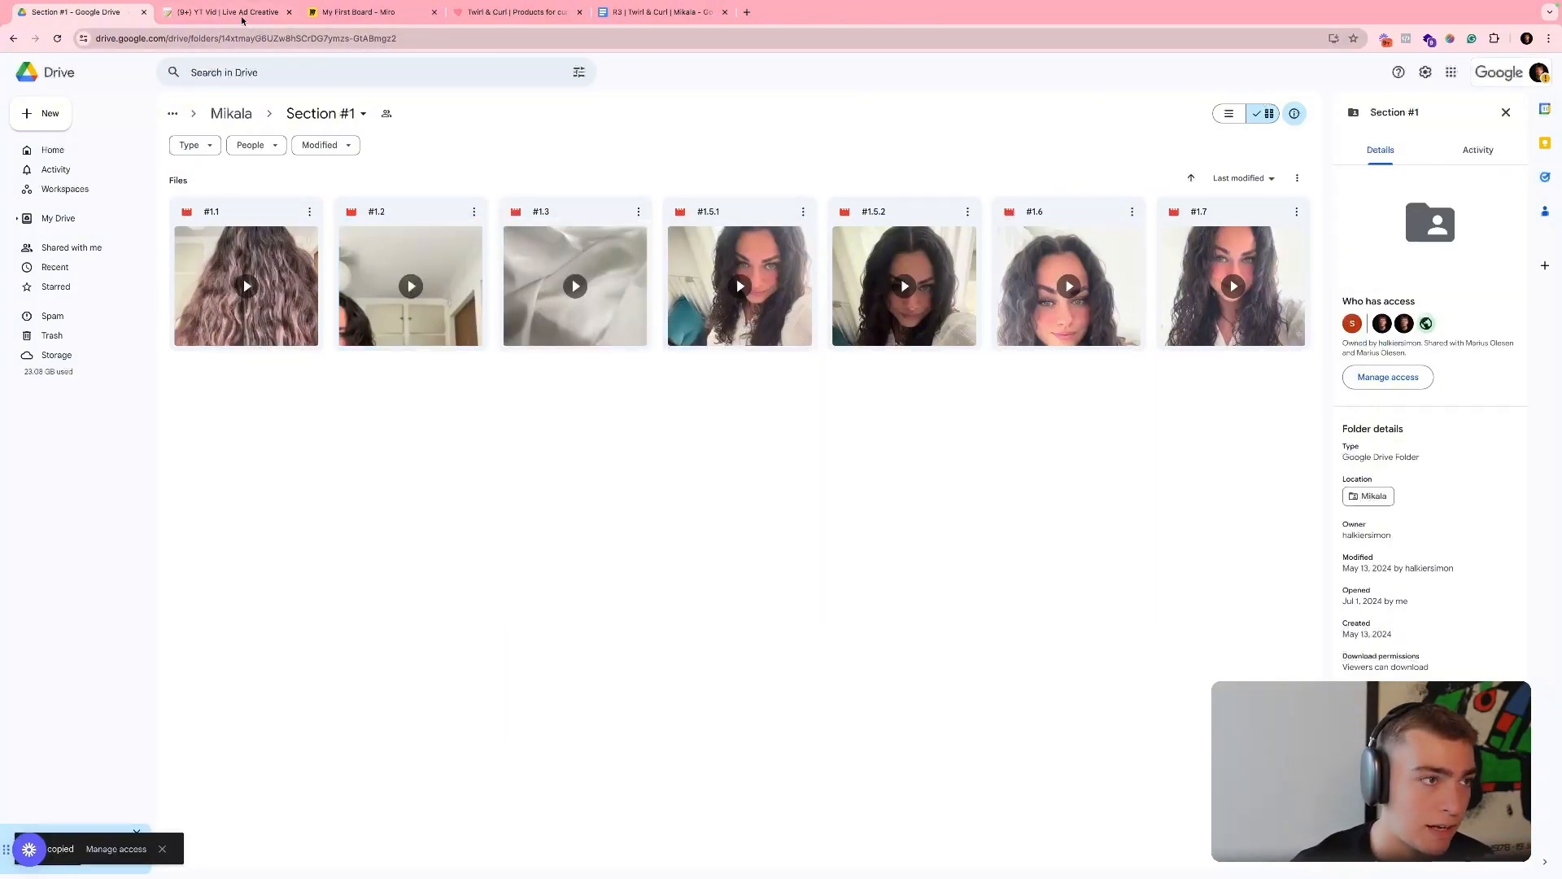
# - Switch to the Notion ad page and paste the clip link into the Hook row's Files & Media cell
pyautogui.hotkey('ctrl', 'Tab')
pyautogui.click(811, 395)
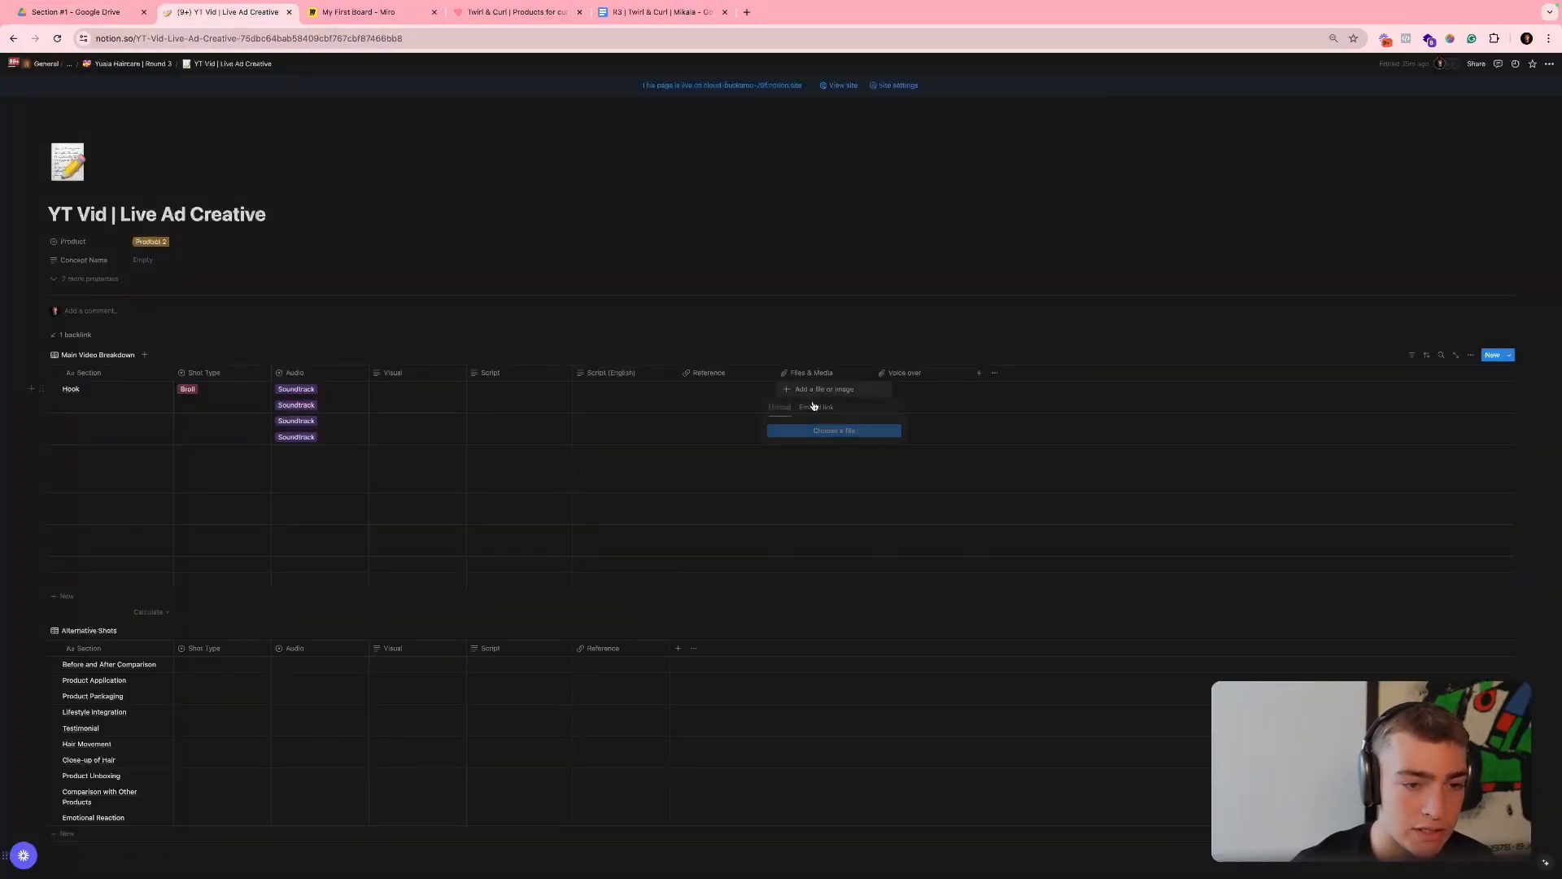
pyautogui.press('Escape')
pyautogui.hotkey('ctrl', 'v')
# - Write "My routine for curly hair in 2024" in quotation marks as the Hook row's script
pyautogui.press('Left')
pyautogui.press('Left')
pyautogui.press('Left')
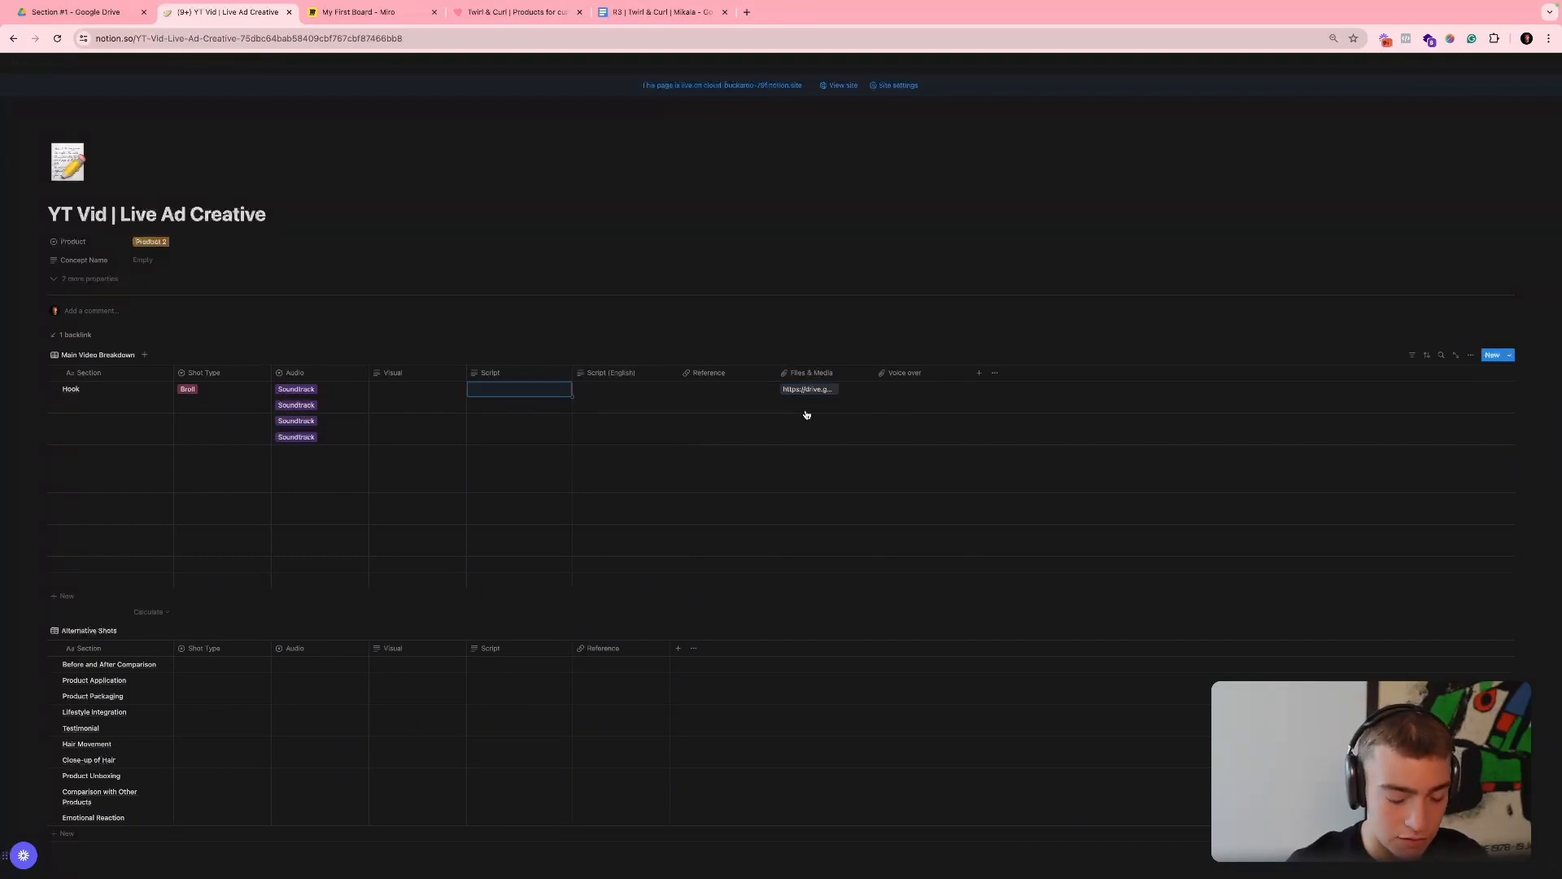
pyautogui.write('"m')
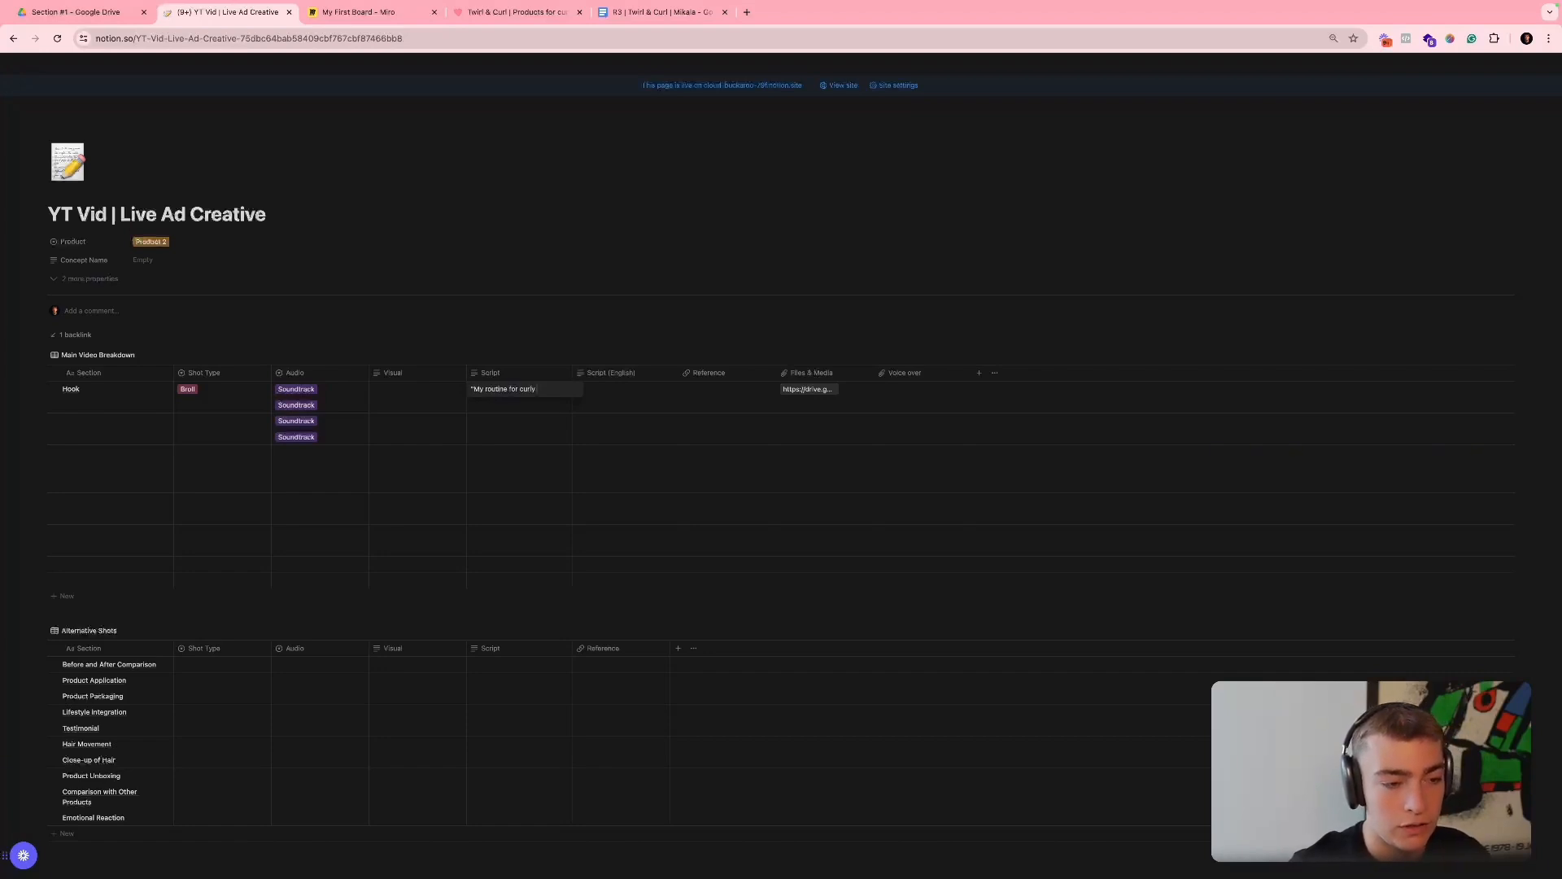
pyautogui.write(' 2024"')
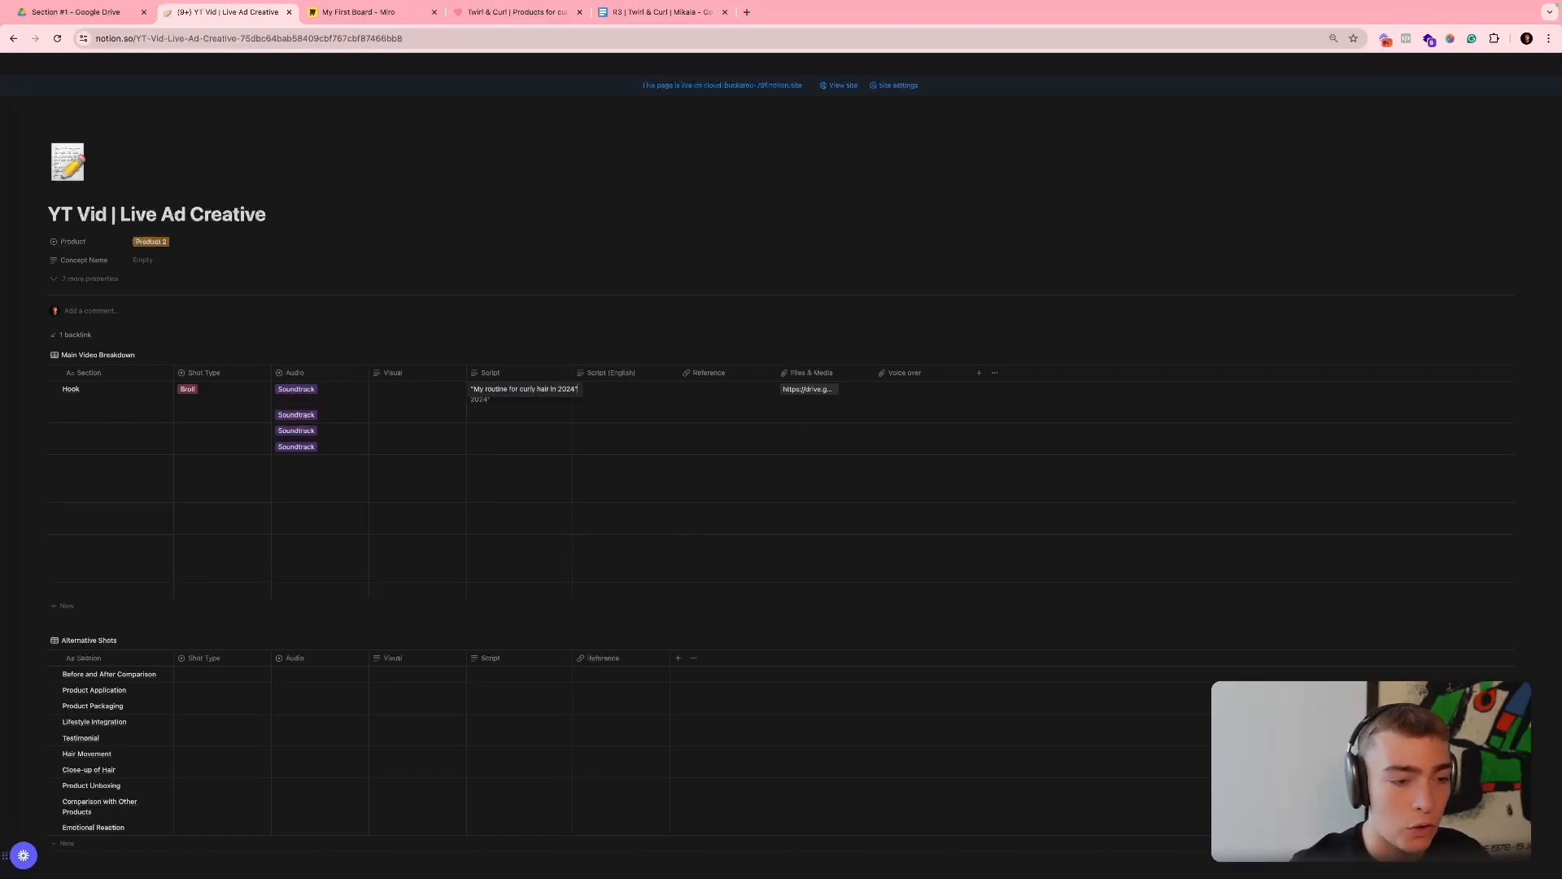
pyautogui.press('Escape')
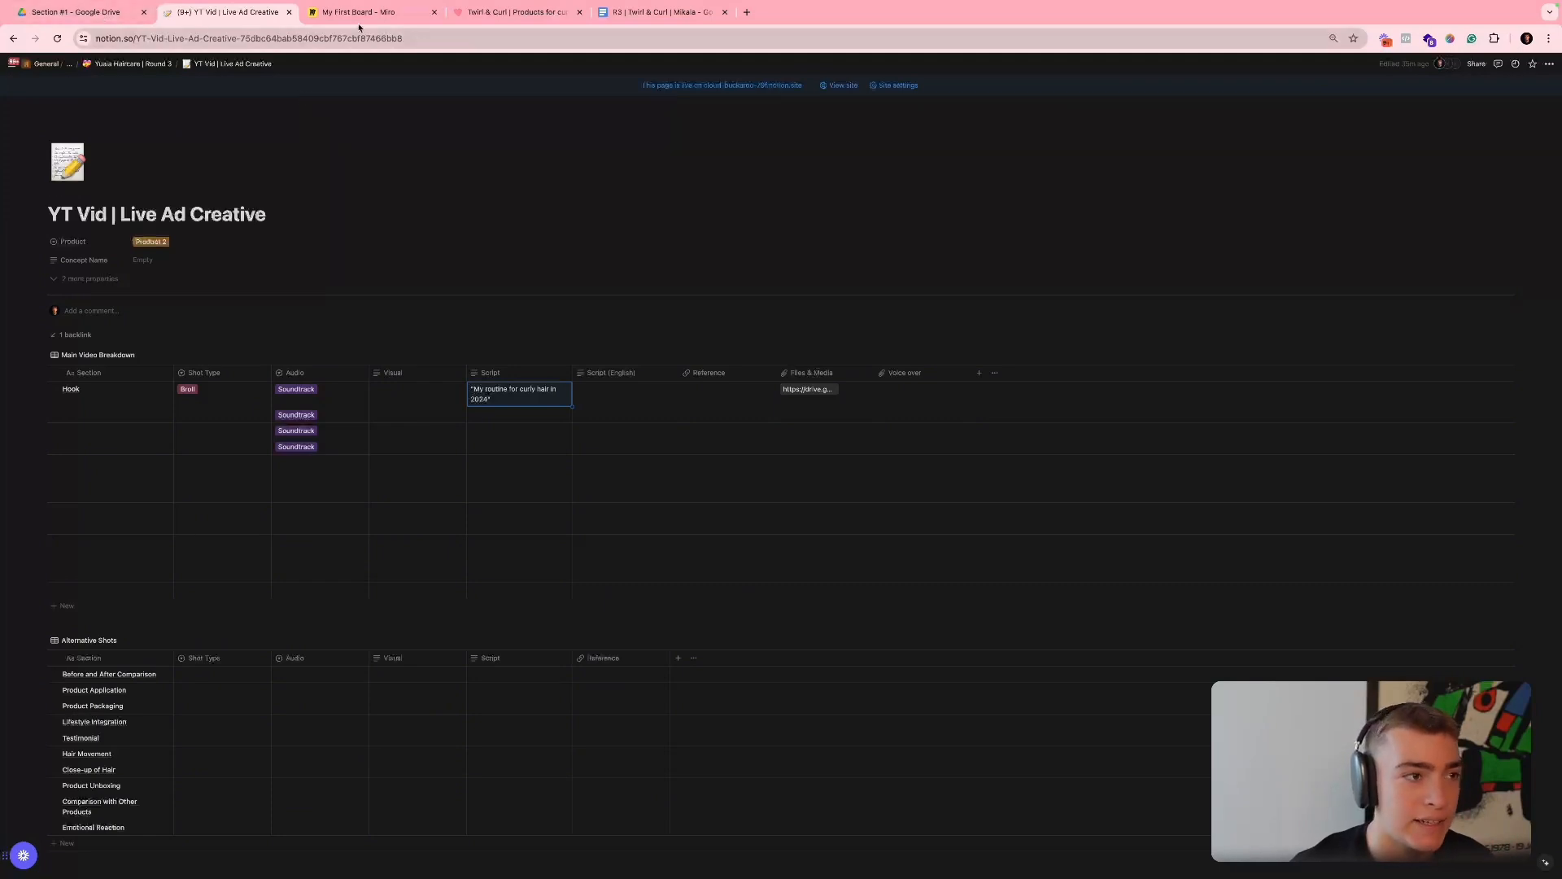
# - Switch back to Google Drive and preview clip #1.5.1 in the Section #1 folder
pyautogui.click(75, 12)
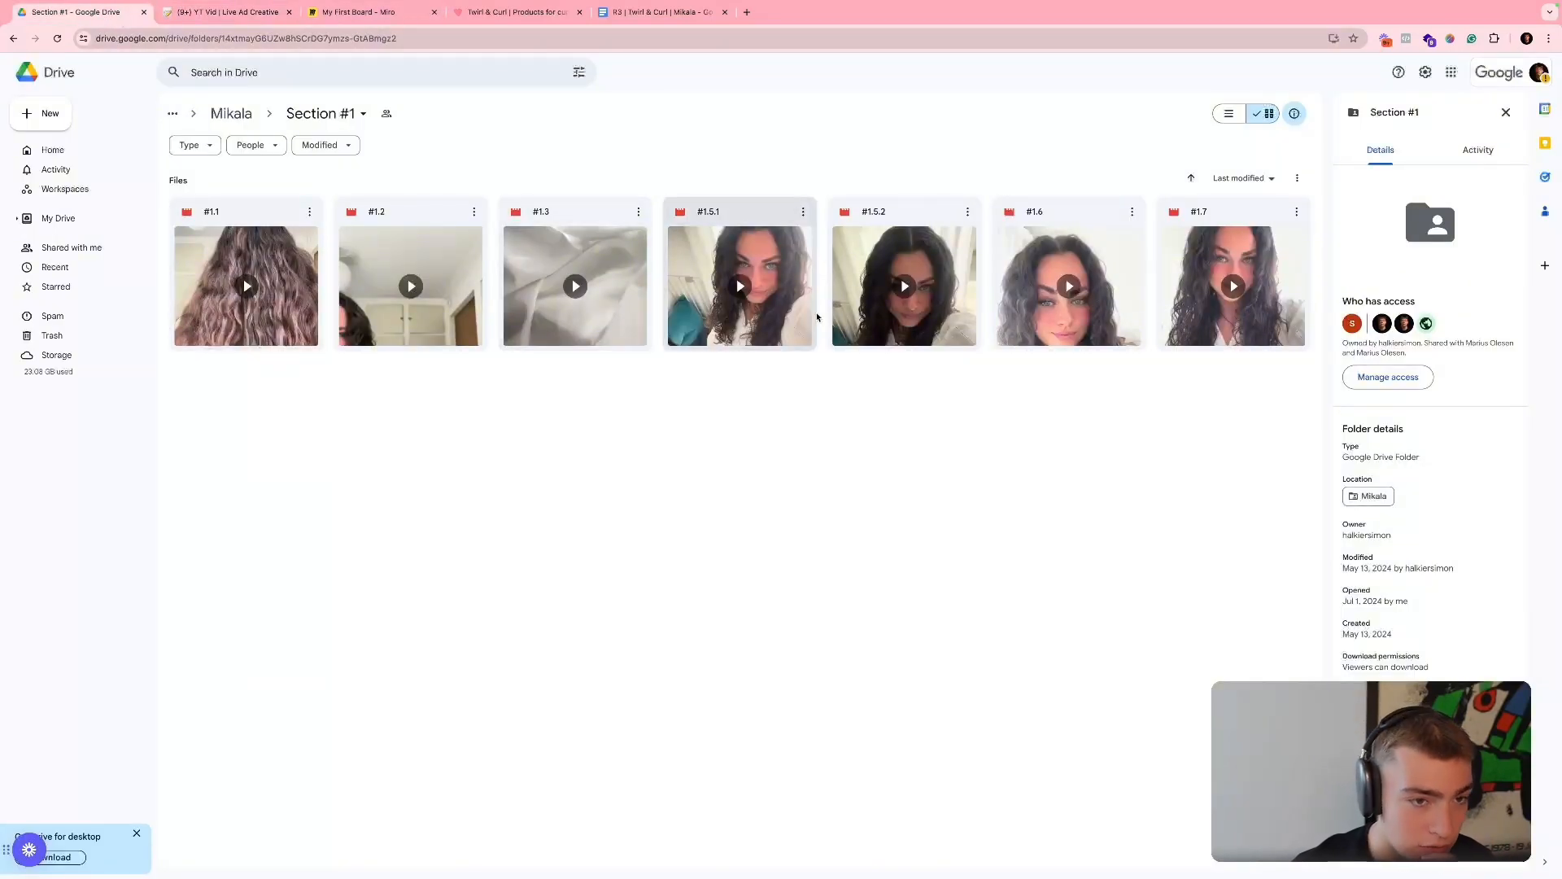
pyautogui.doubleClick(725, 323)
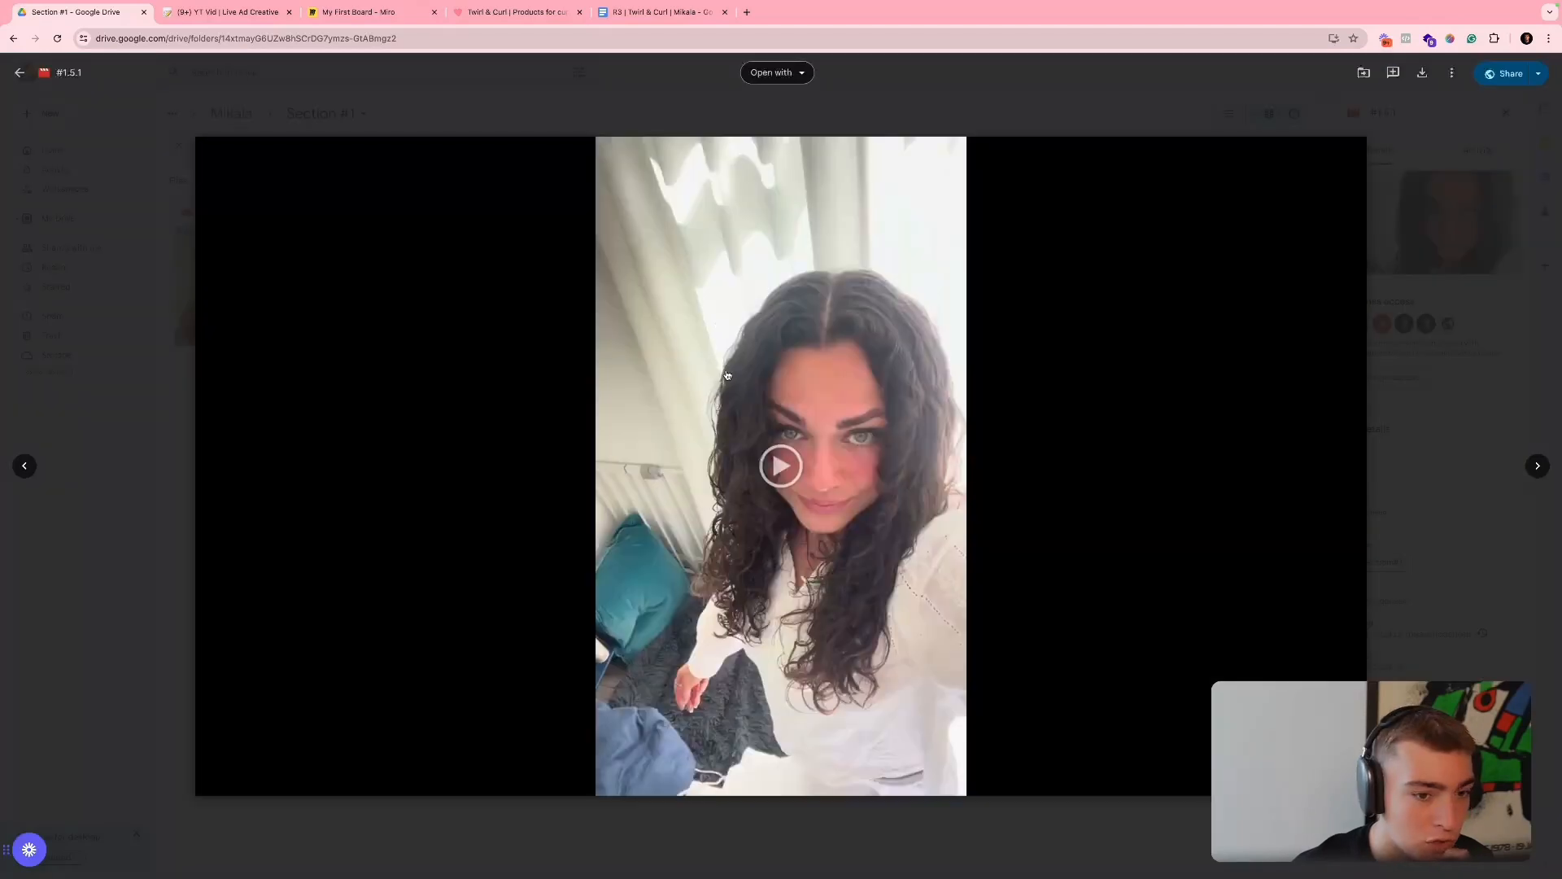
pyautogui.click(730, 399)
pyautogui.click(728, 458)
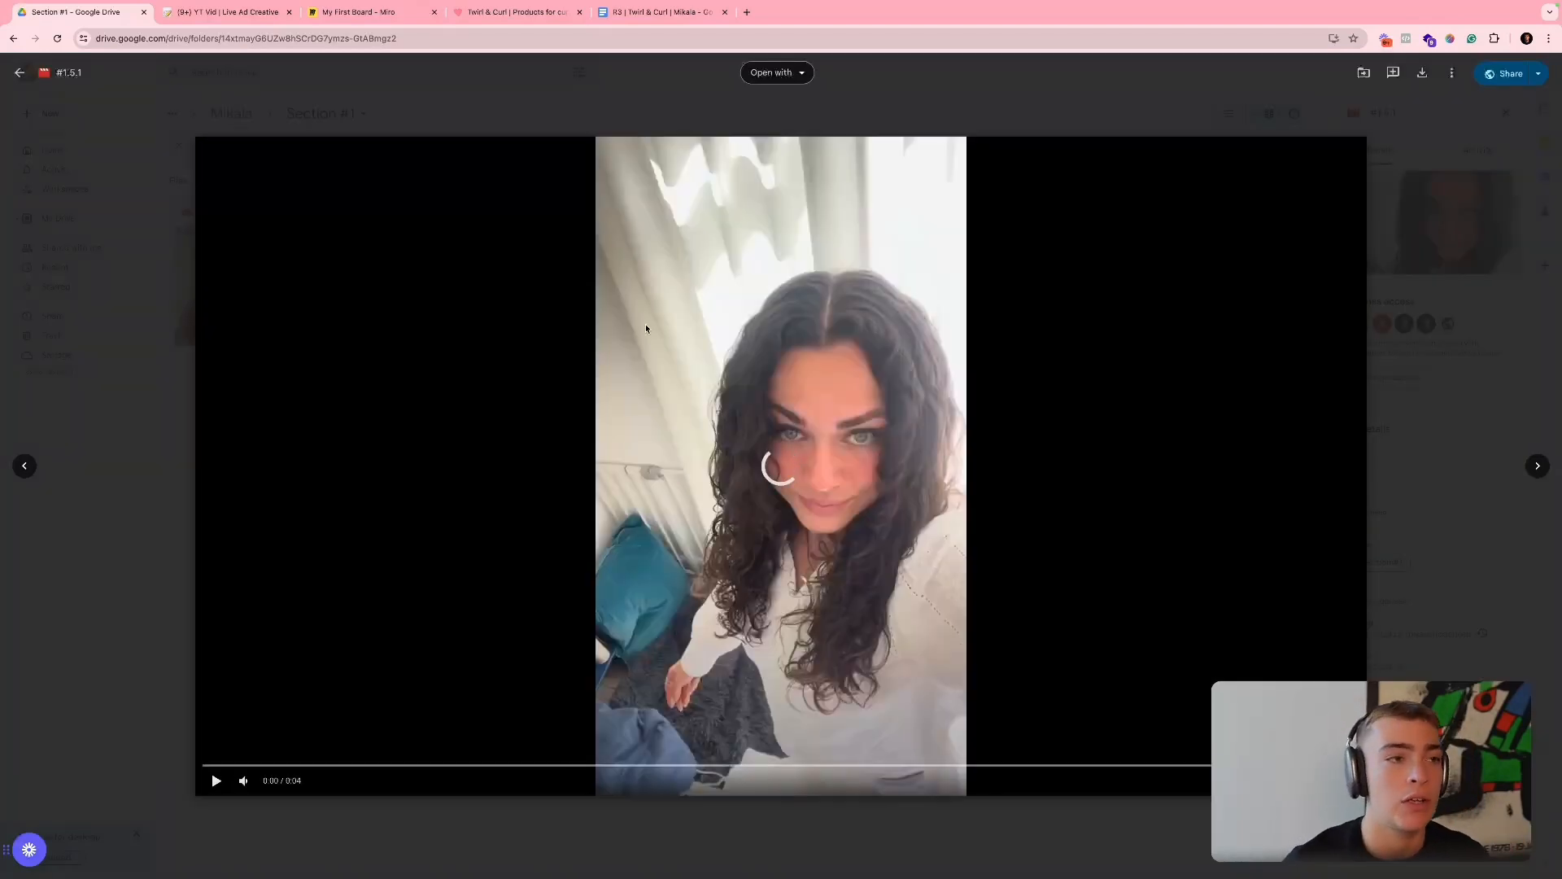
# - Review the Hook, Demo and CTA framework on the Miro board against the Notion video breakdown
pyautogui.click(376, 12)
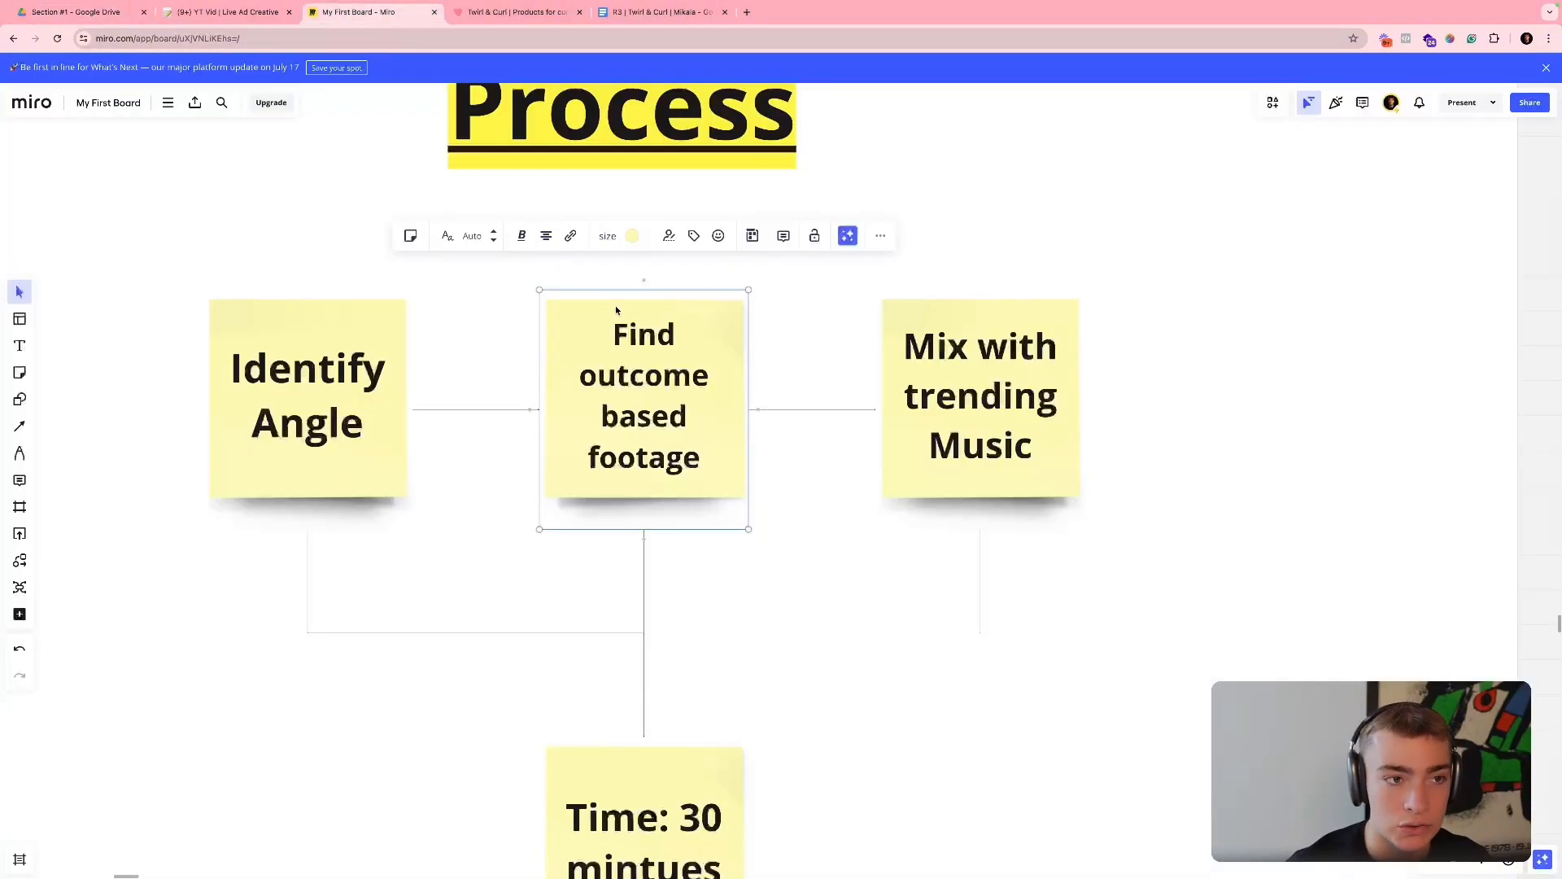
pyautogui.hscroll(20, 616, 308)
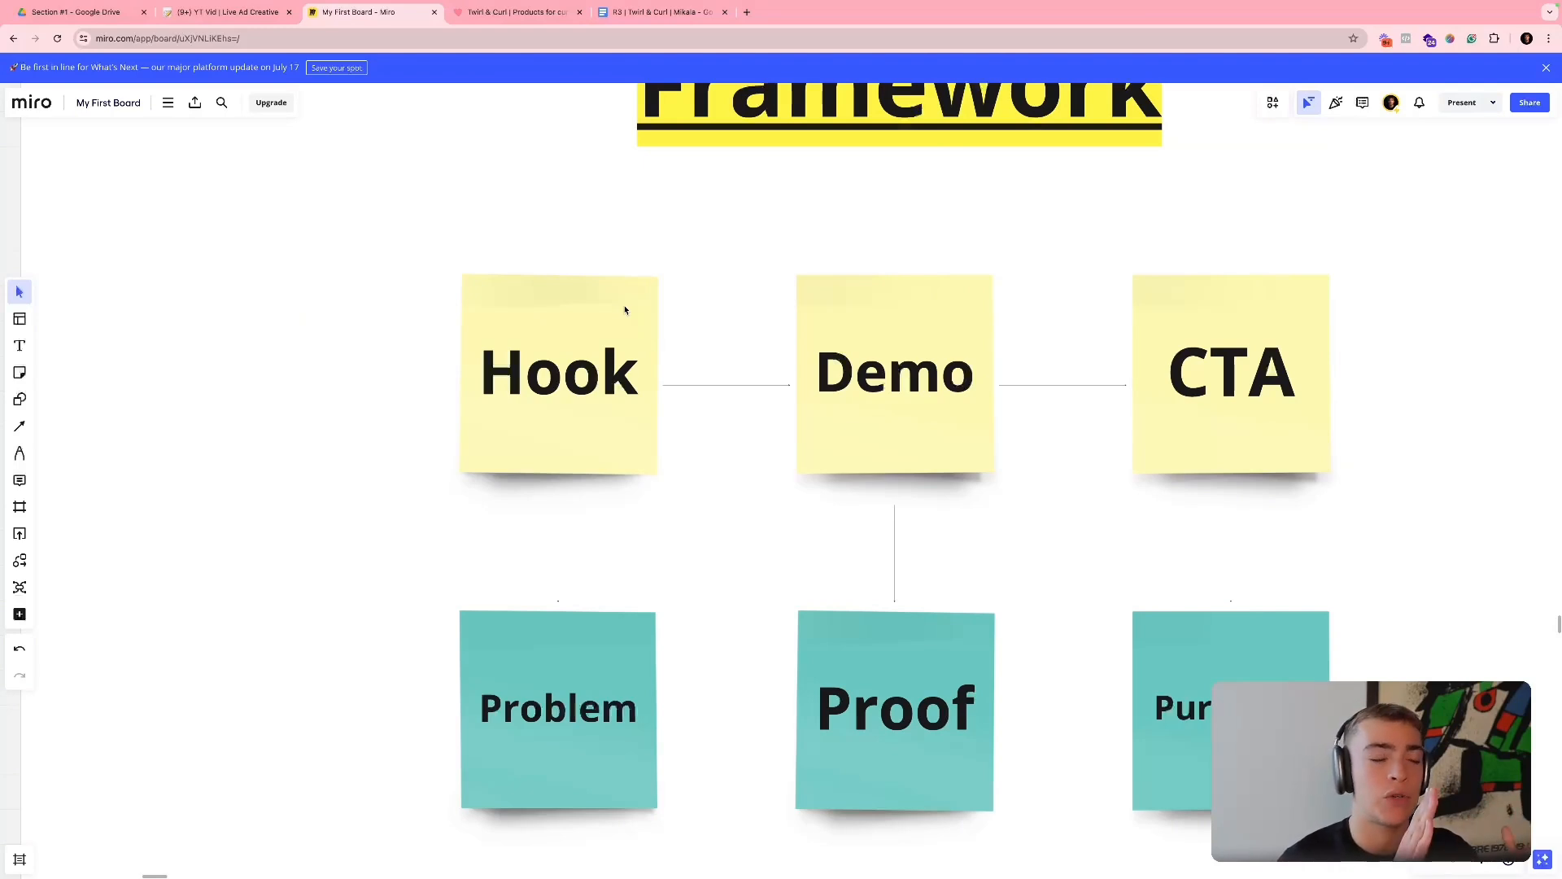
pyautogui.click(228, 12)
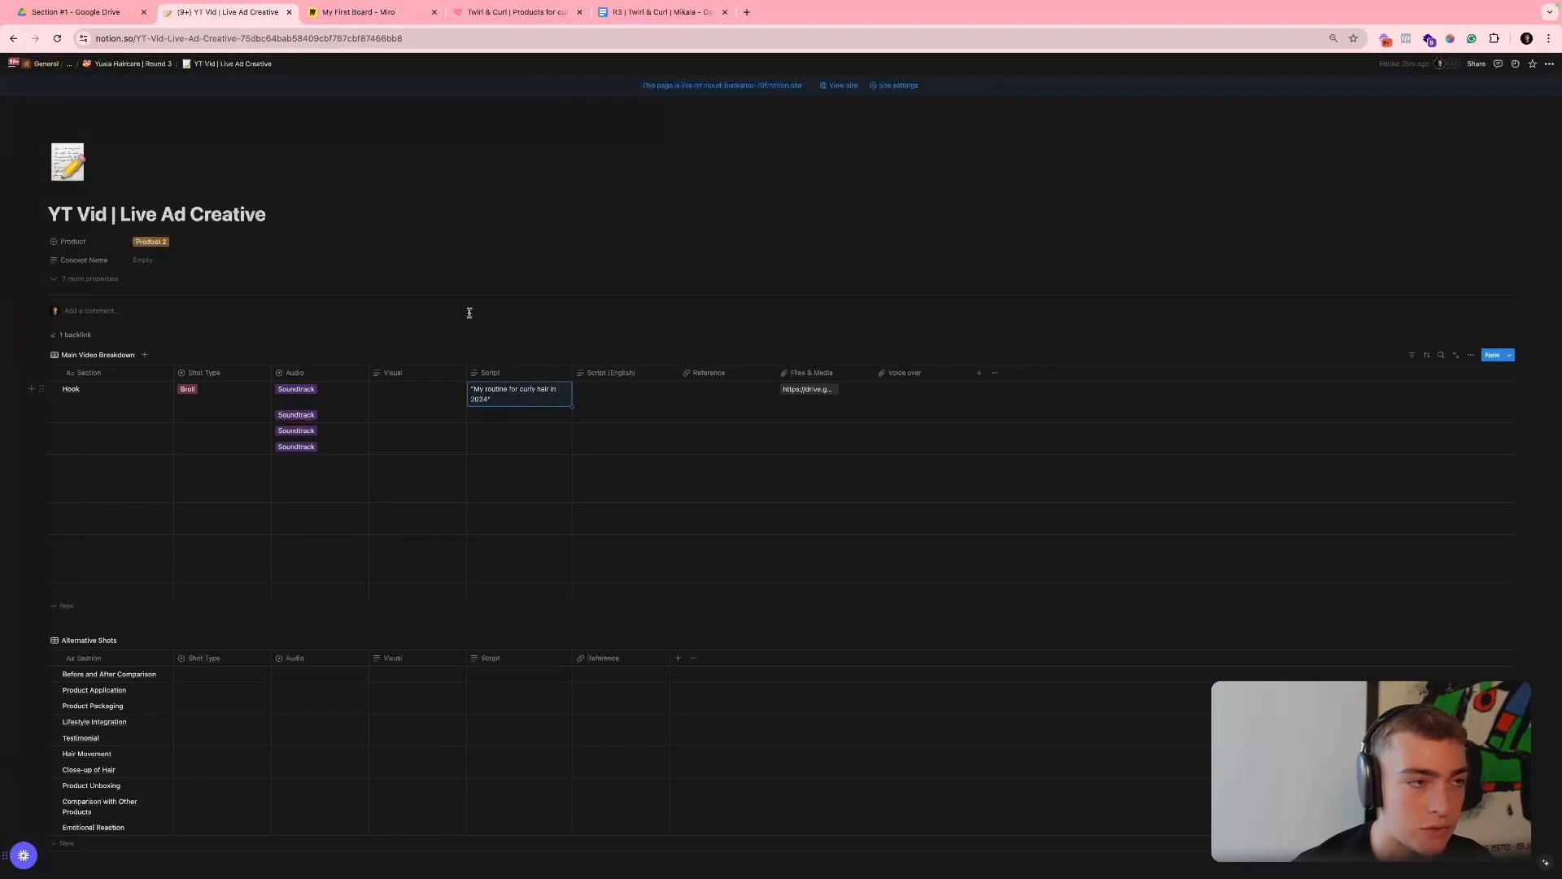
pyautogui.click(393, 16)
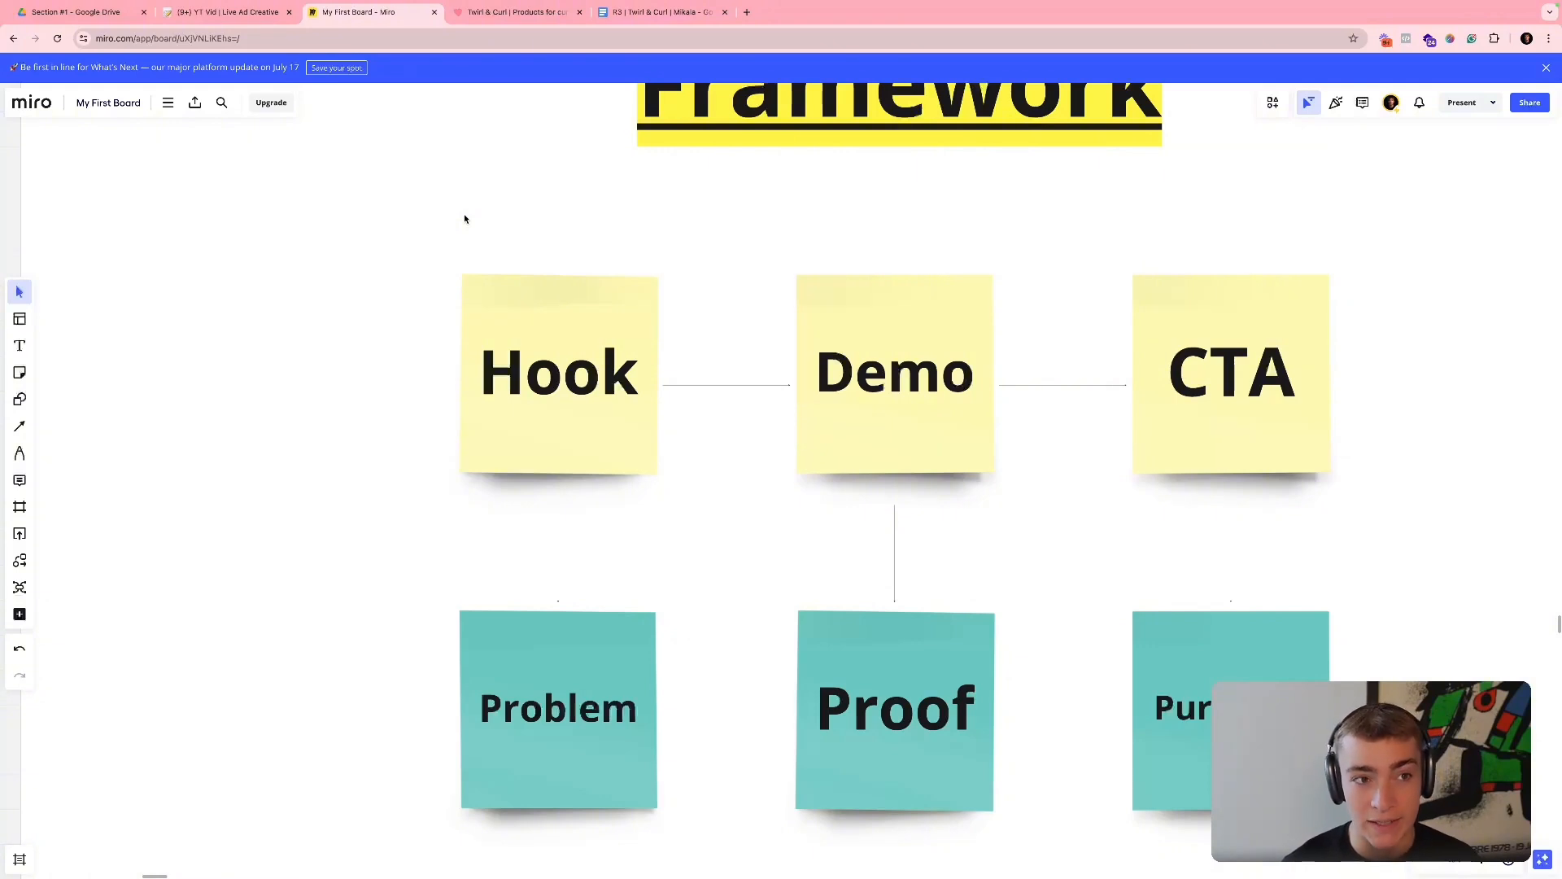
pyautogui.hscroll(1, 473, 230)
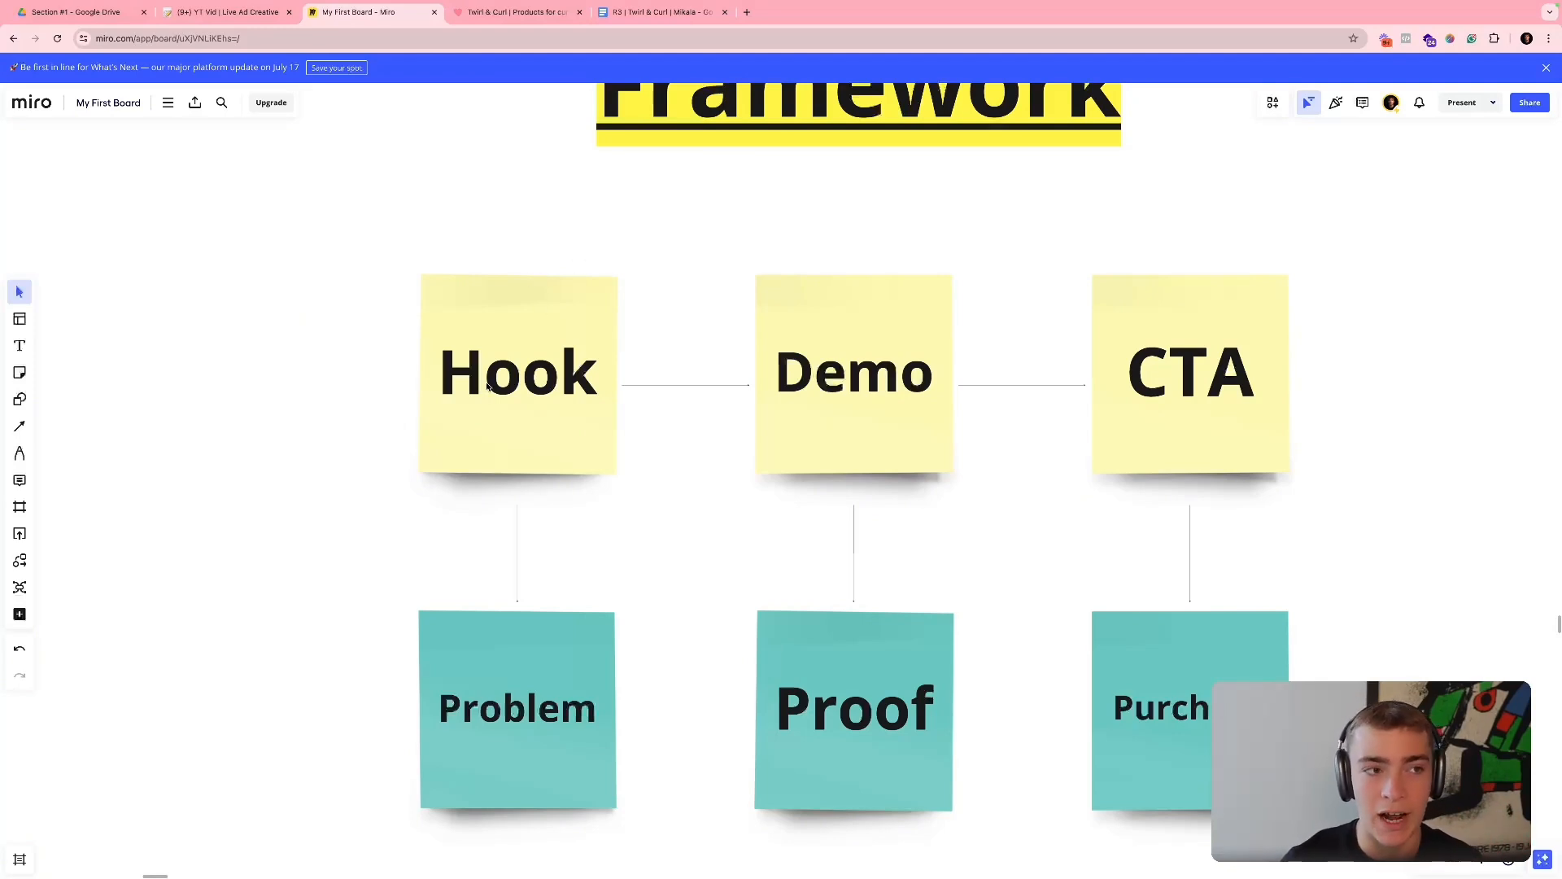
# - Return to clip #1.5.1 in Google Drive, skim through it and copy its share link
pyautogui.click(226, 12)
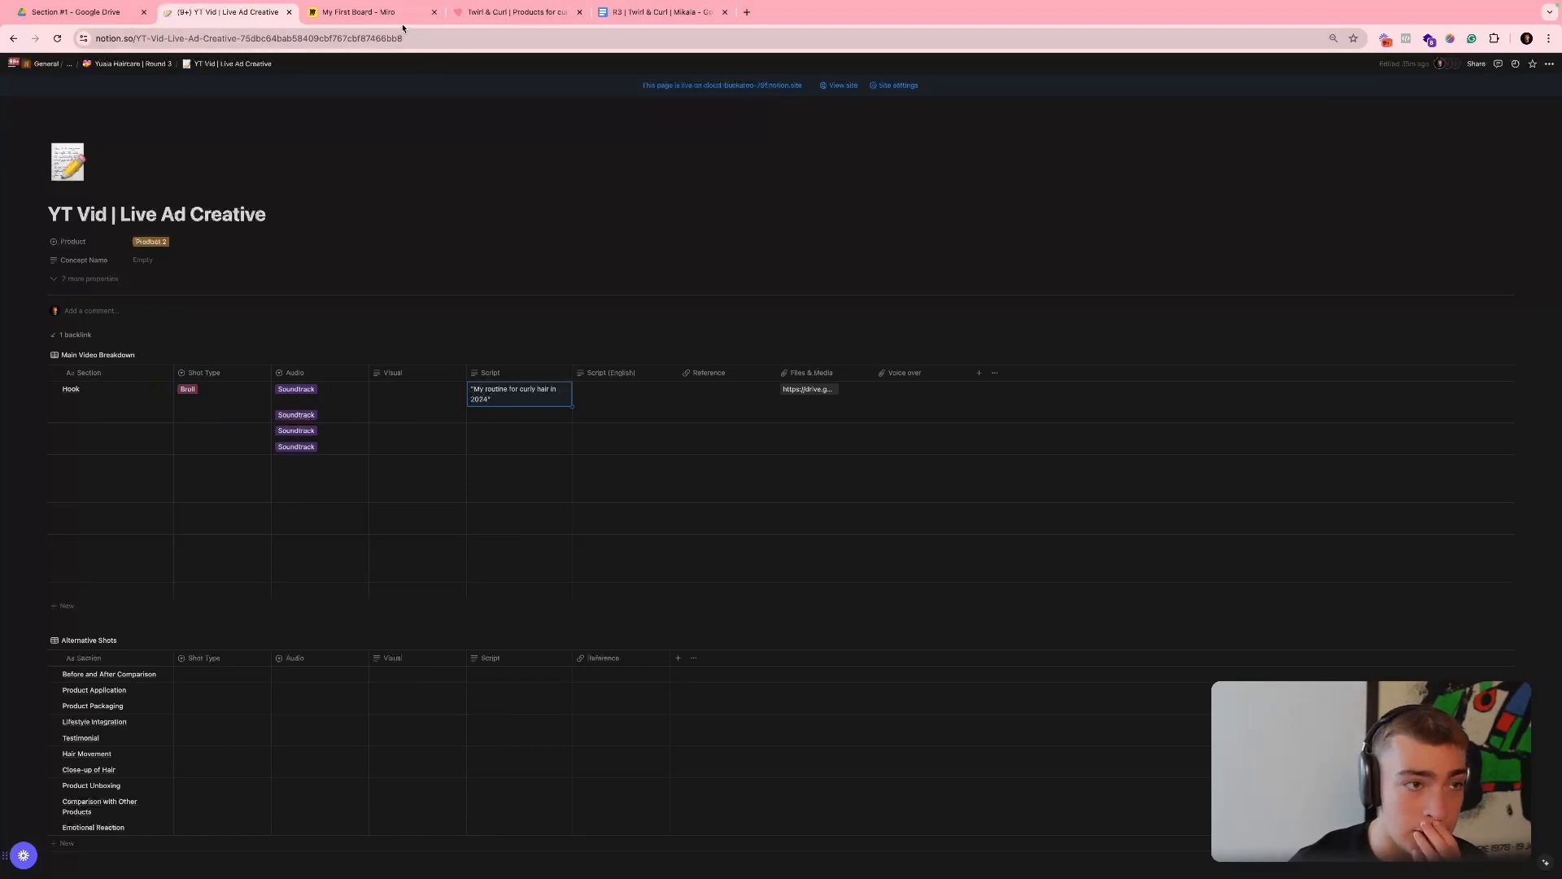
pyautogui.click(490, 415)
pyautogui.click(104, 16)
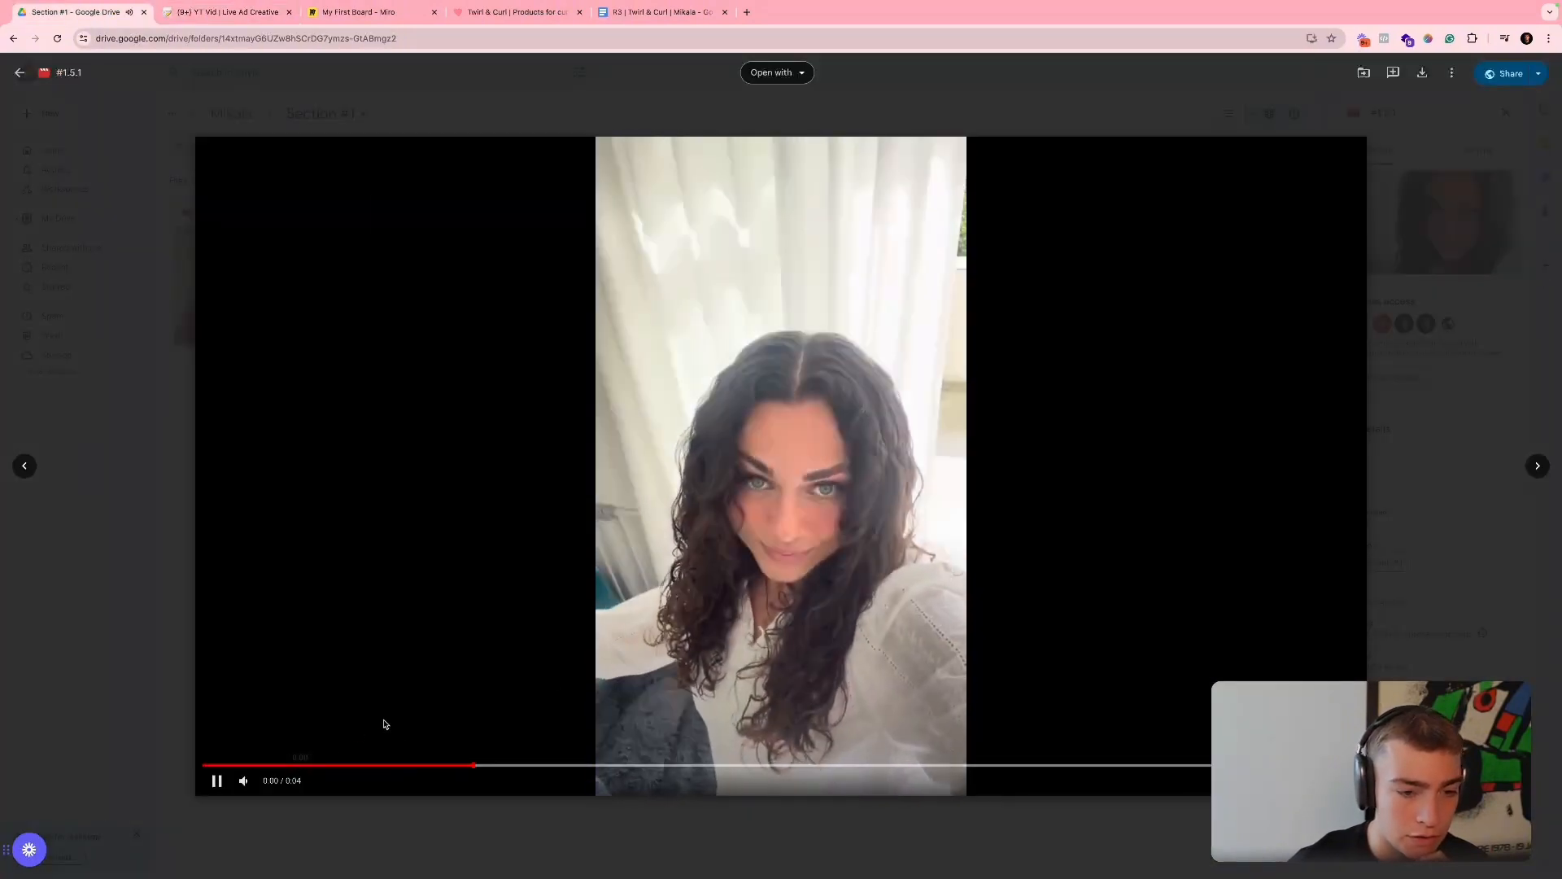
pyautogui.click(1451, 72)
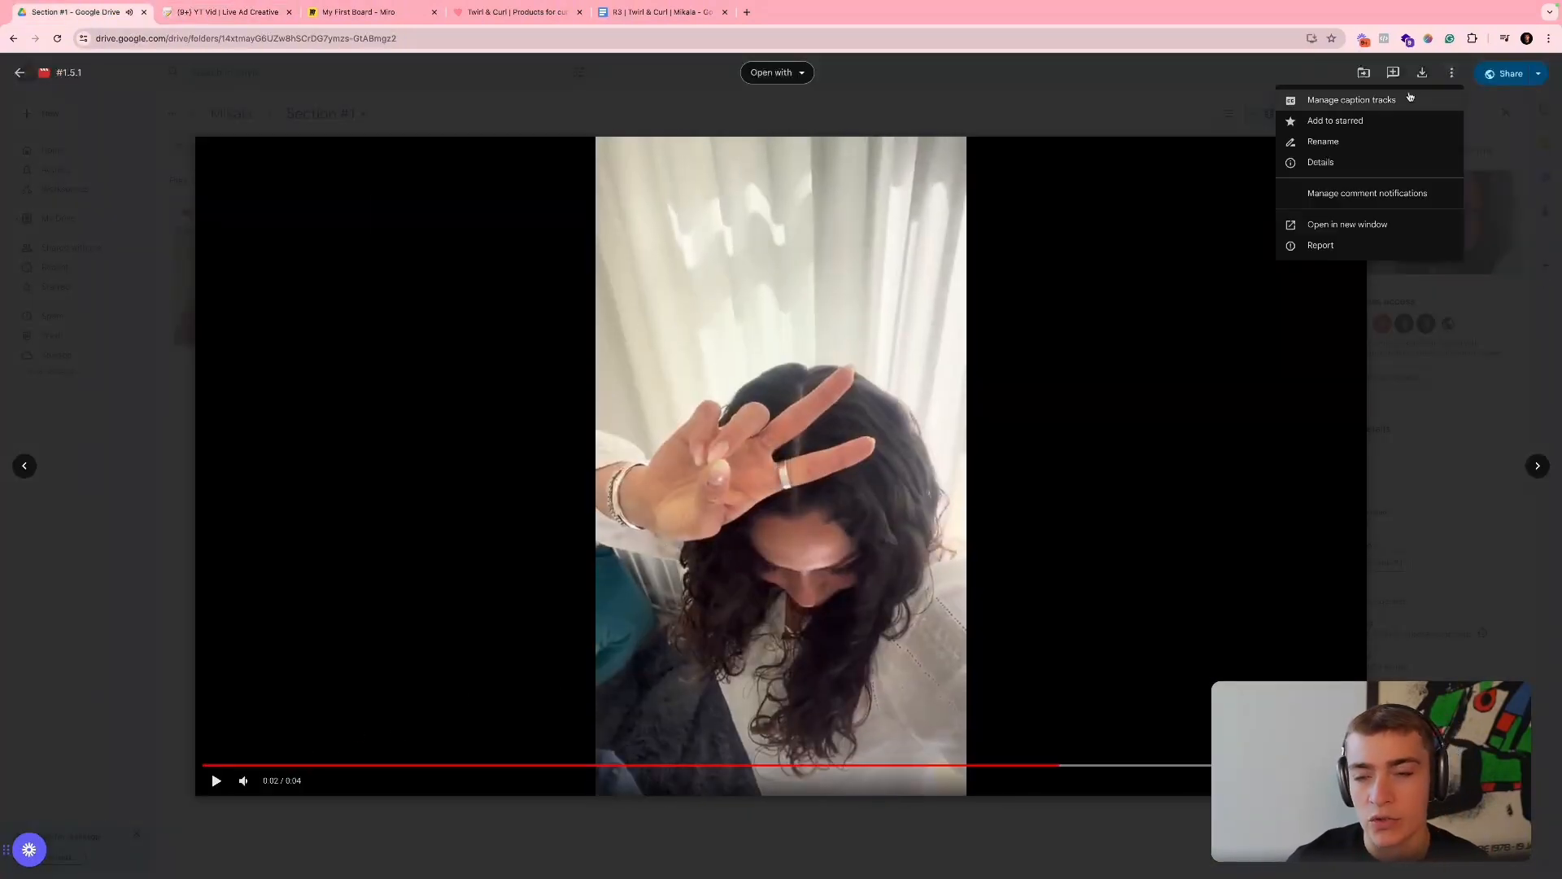
pyautogui.click(1511, 73)
# - Switch to Notion and paste the copied link into Files & Media for the row below Hook
pyautogui.click(232, 21)
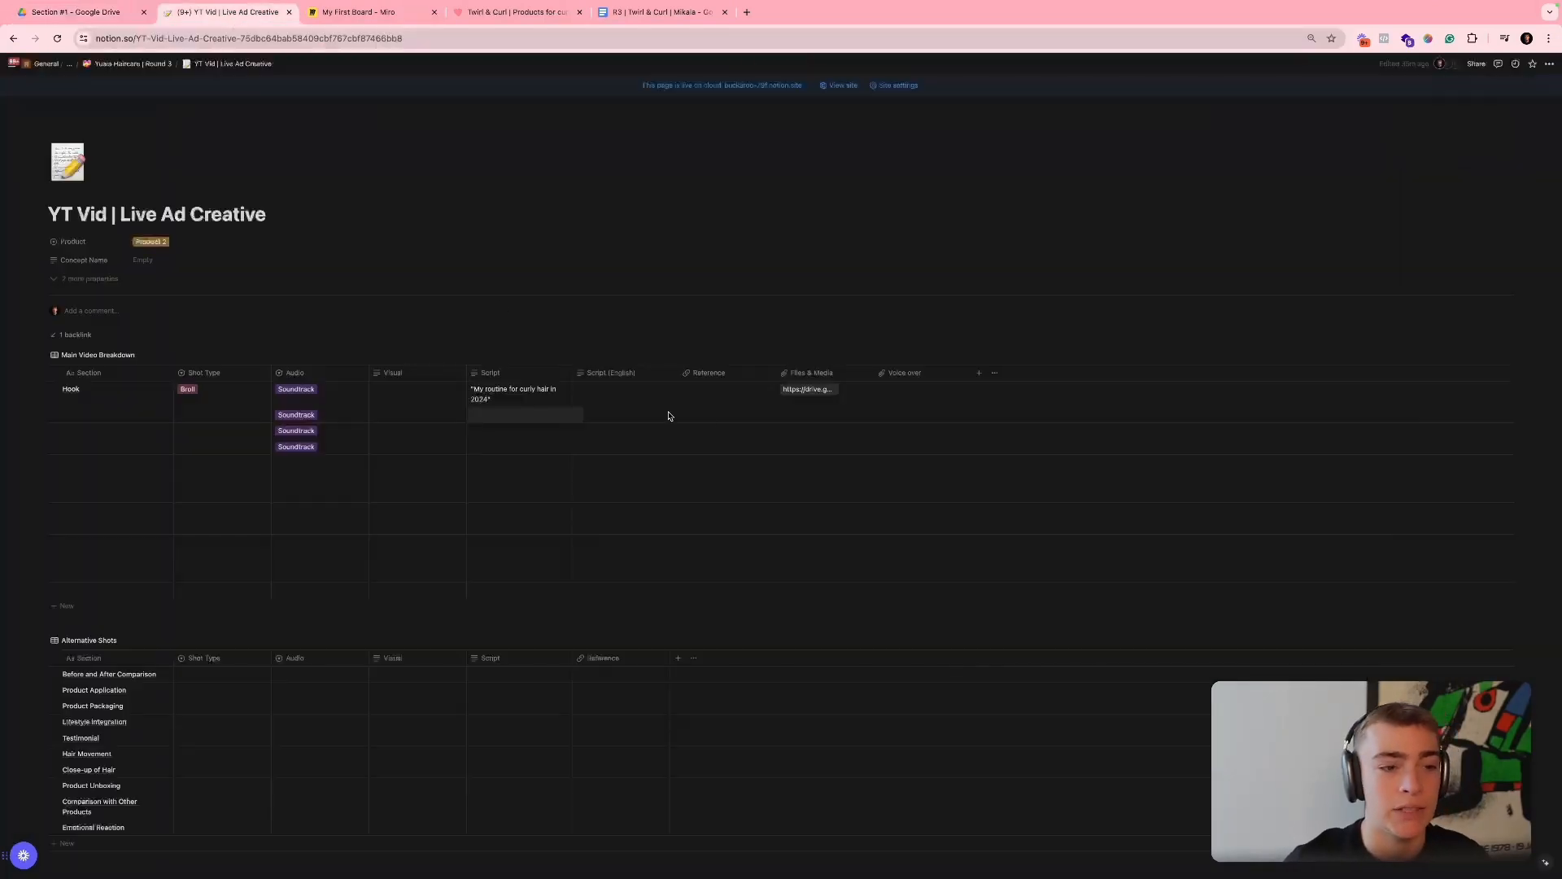
pyautogui.click(809, 415)
pyautogui.hotkey('ctrl', 'v')
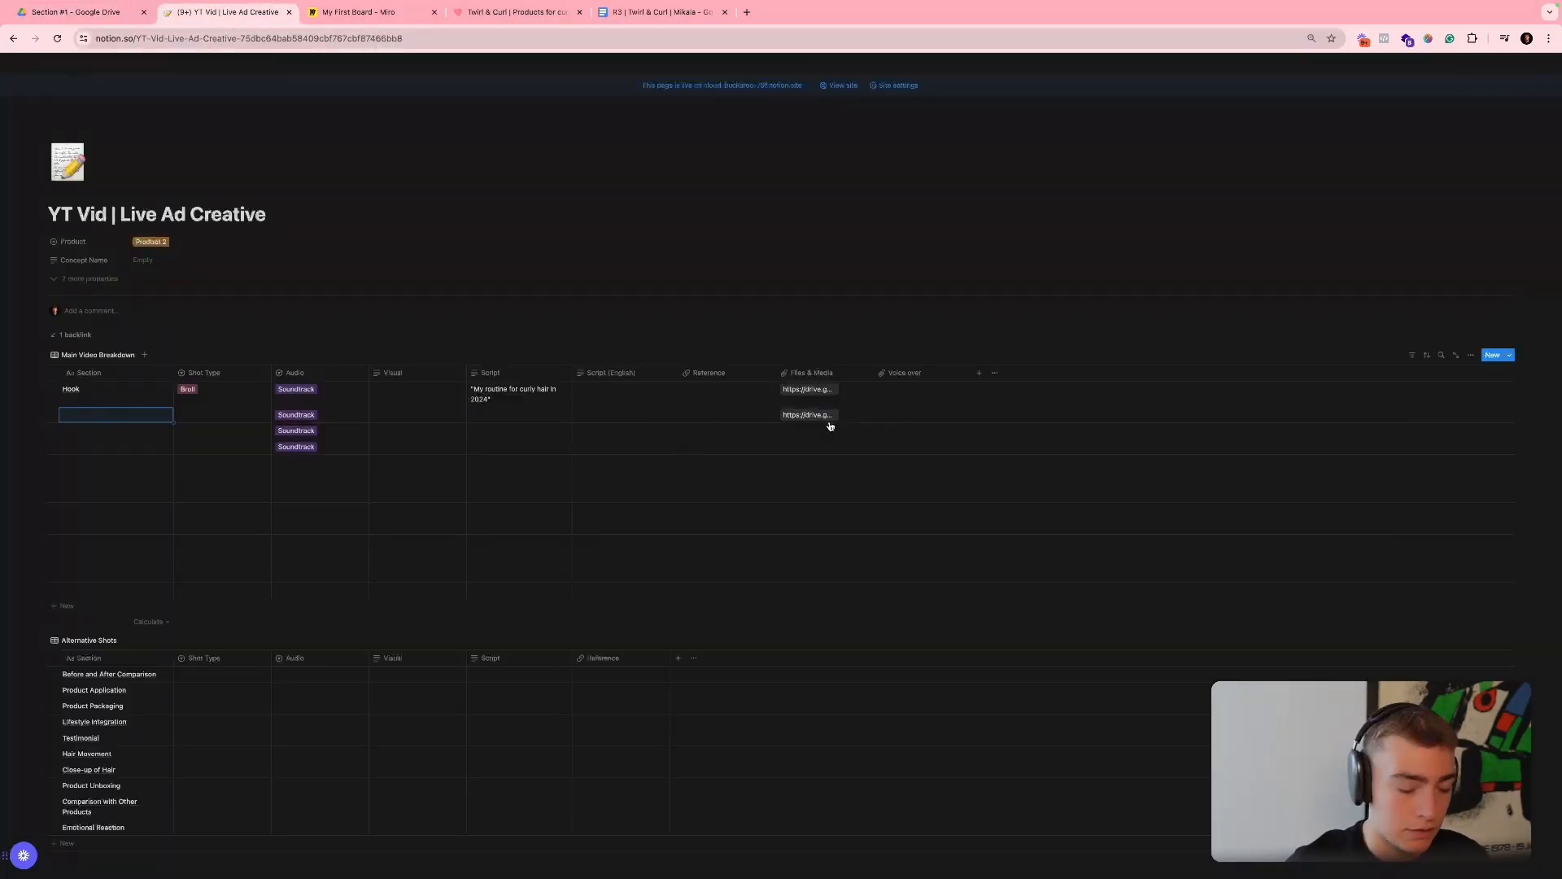
# - Name the section below Hook "Transition (Demo)" and the following section "Demo"
pyautogui.write('Transition')
pyautogui.press('Return')
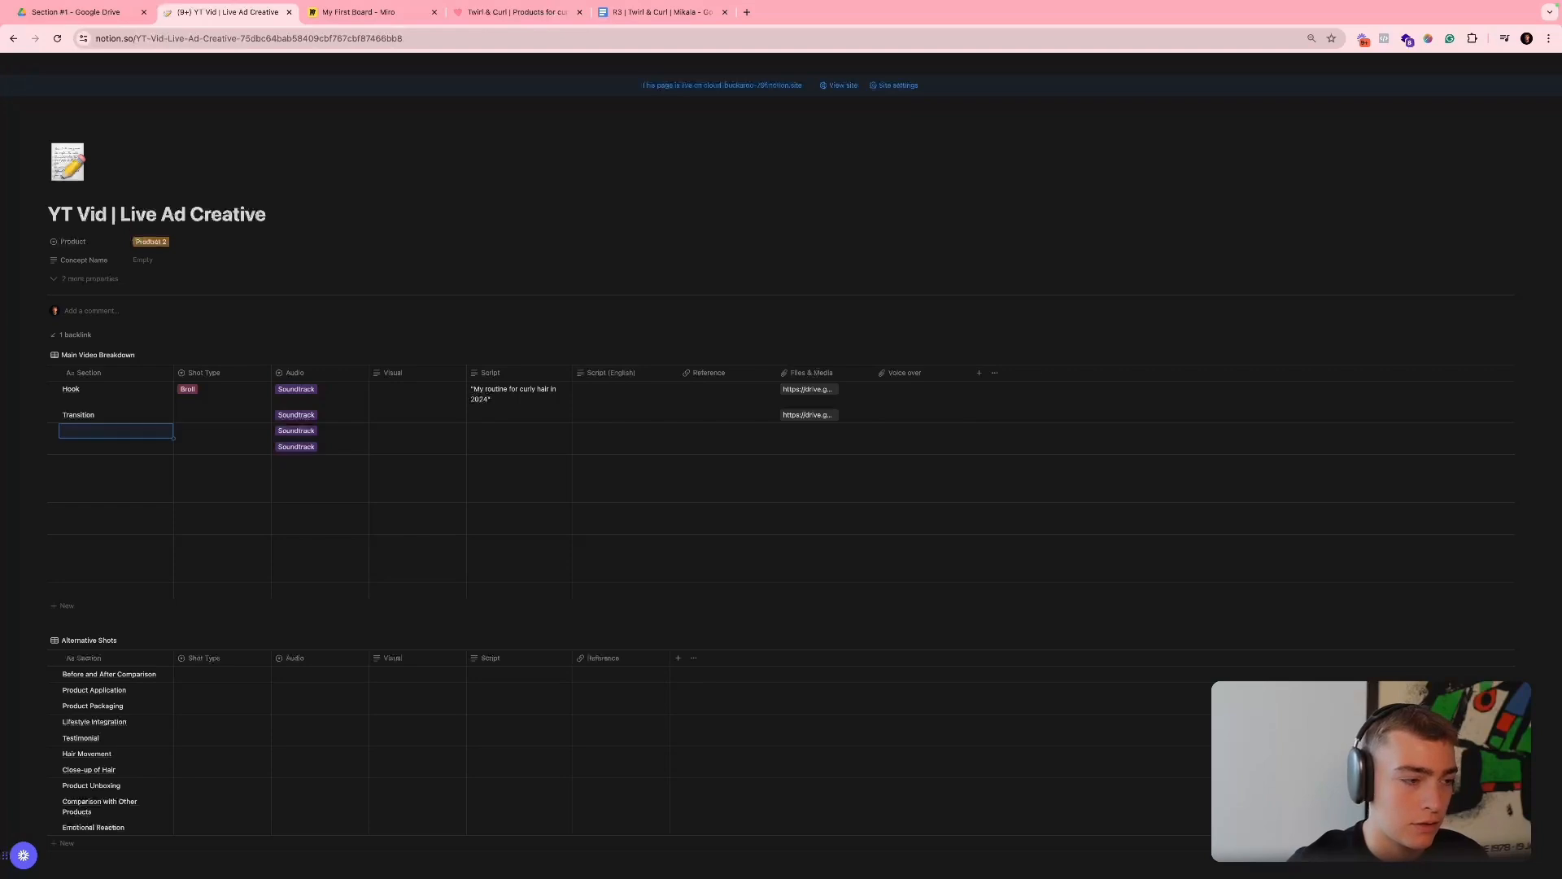
pyautogui.press('Up')
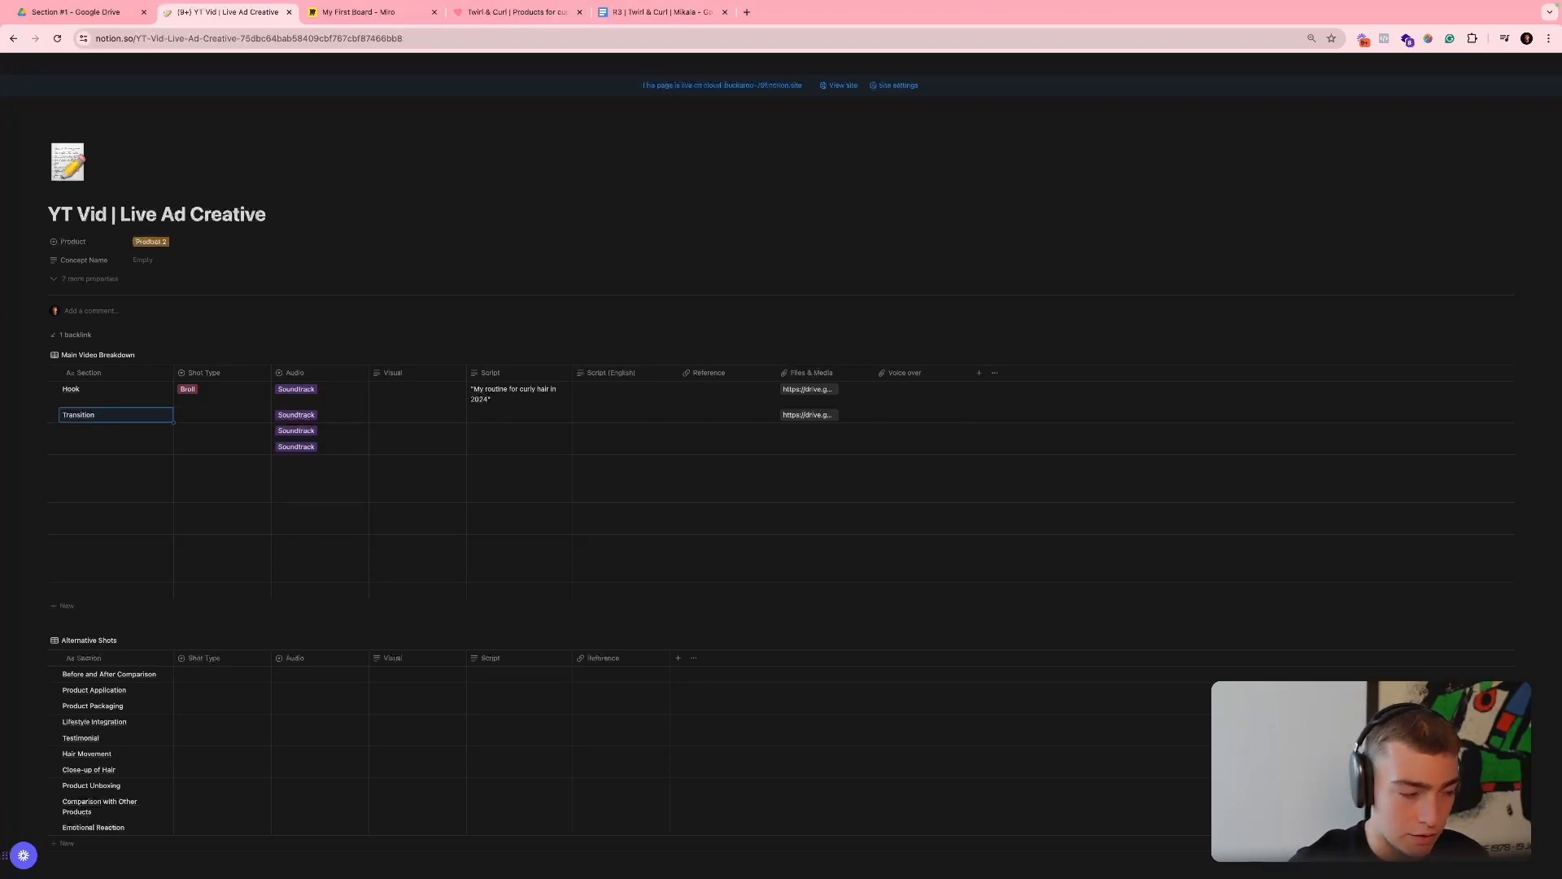
pyautogui.press('Return')
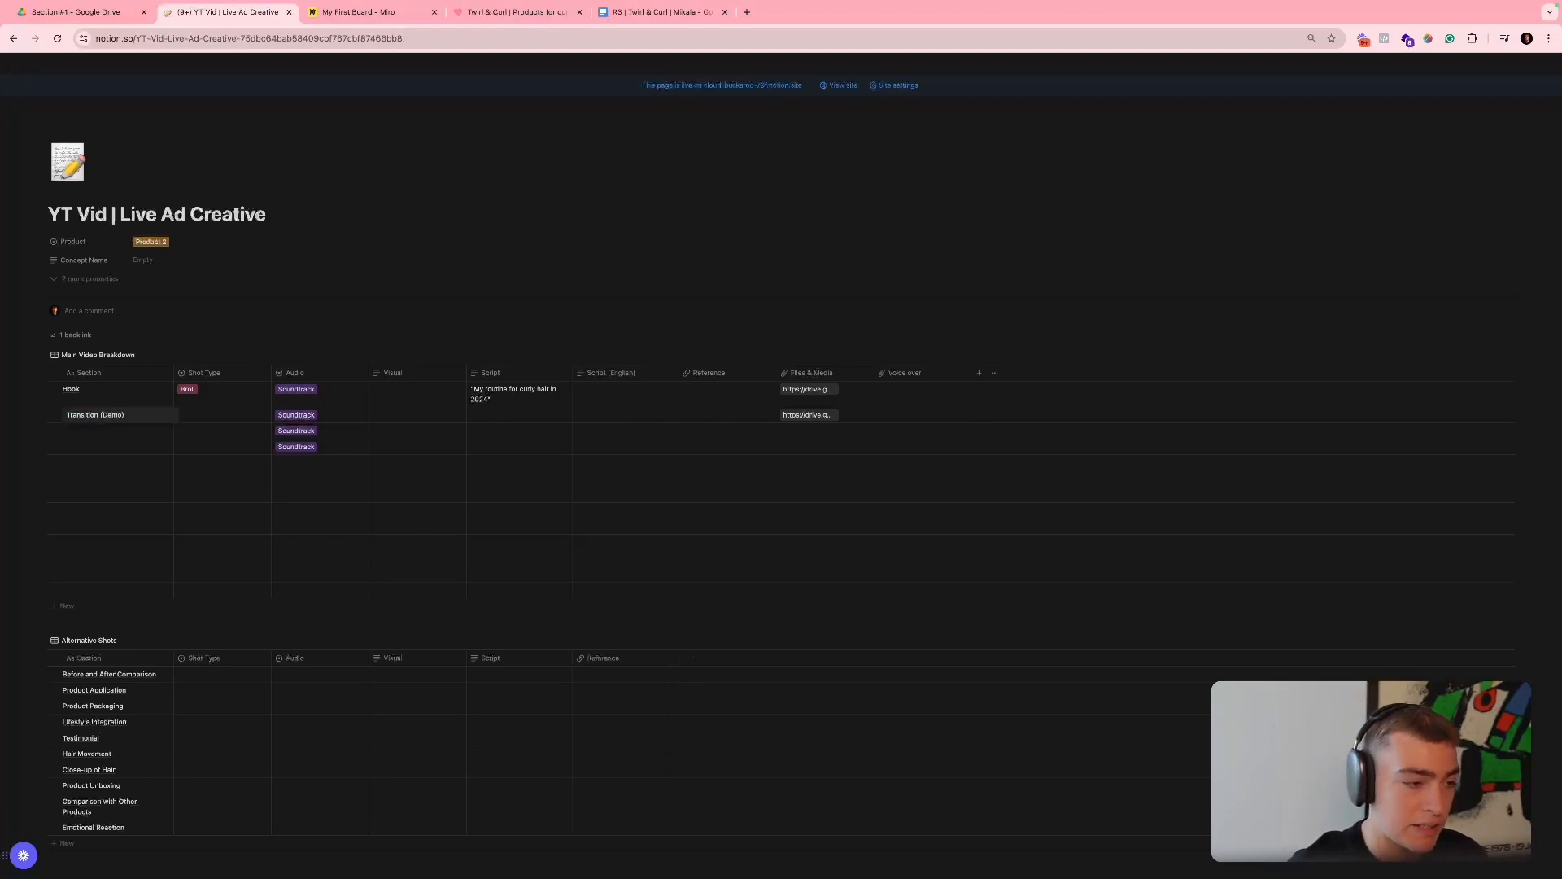
pyautogui.press('Return')
pyautogui.write('Demo')
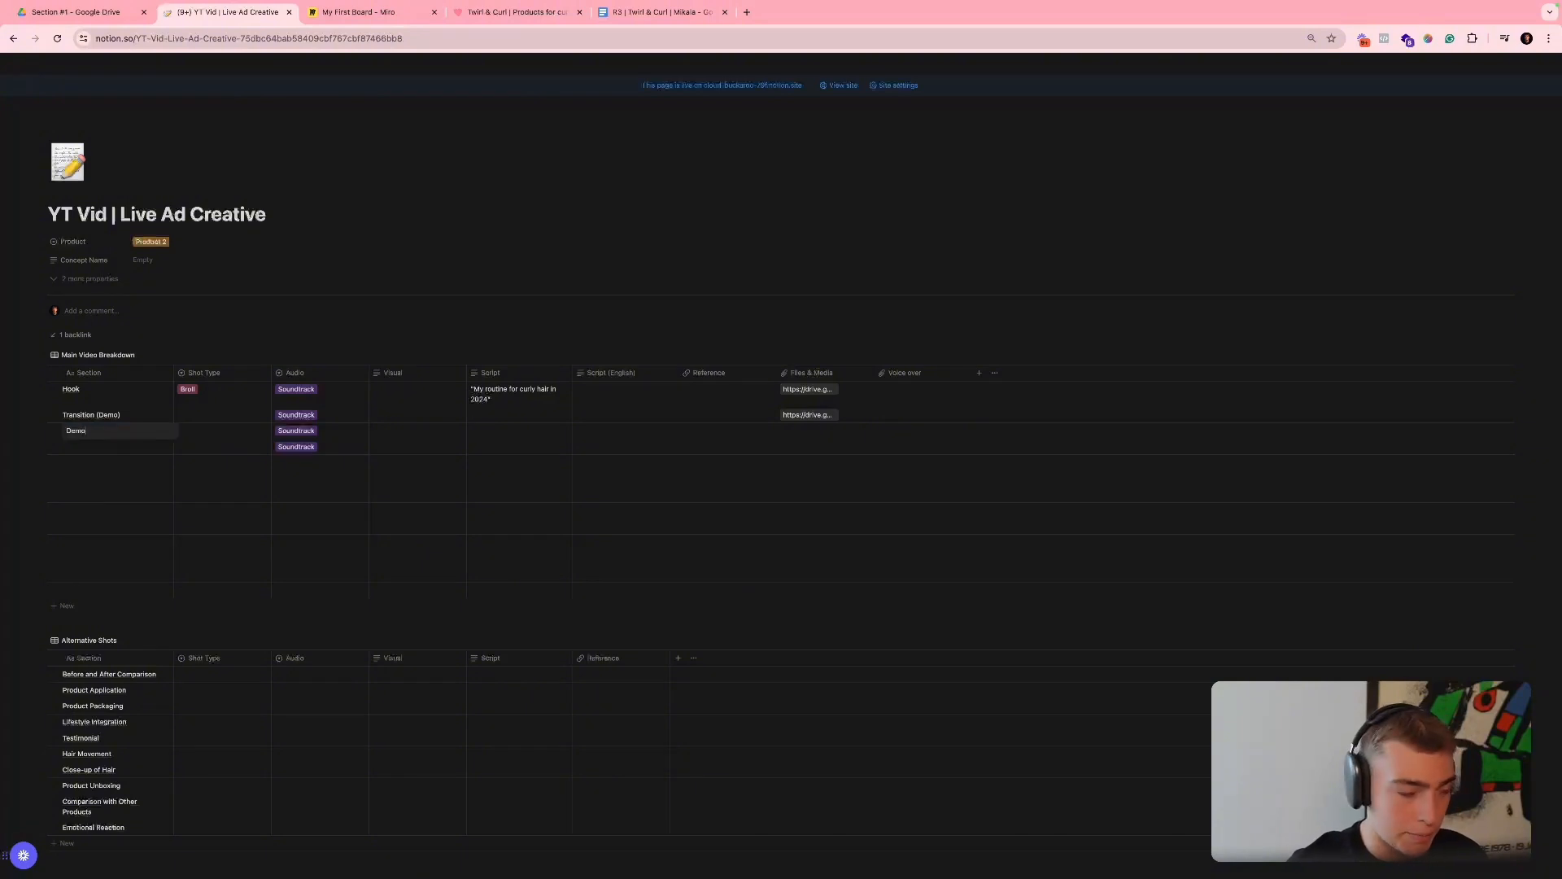
# - Write "Let's go" in quotation marks as the script for the Transition (Demo) row
pyautogui.press('Tab')
pyautogui.press('Tab')
pyautogui.press('Tab')
pyautogui.press('Up')
pyautogui.press('Left')
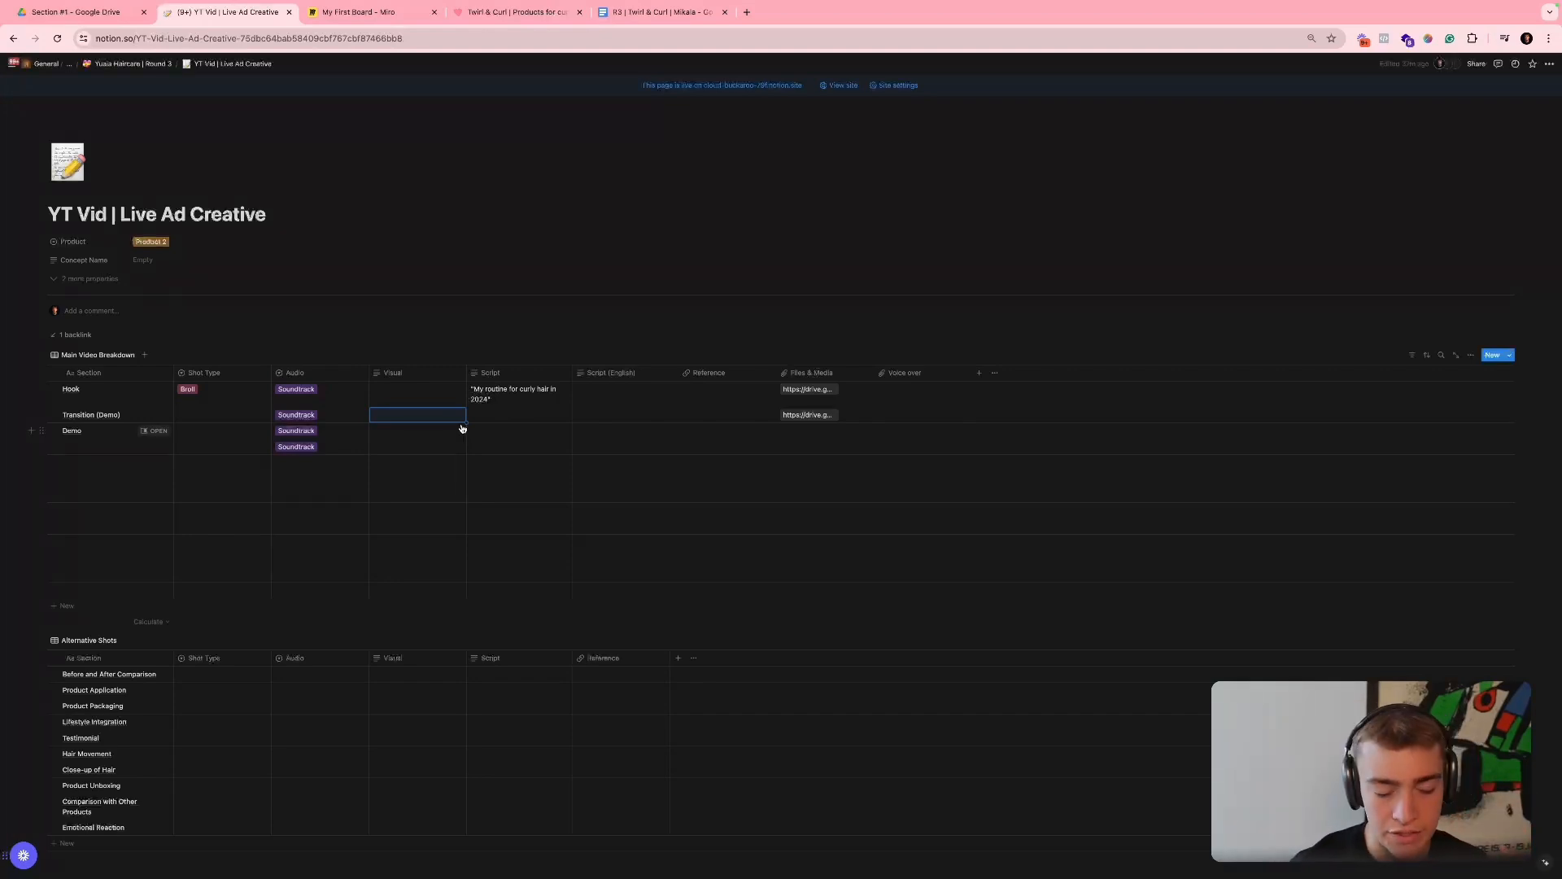
pyautogui.click(516, 422)
pyautogui.write('"Let\'s go')
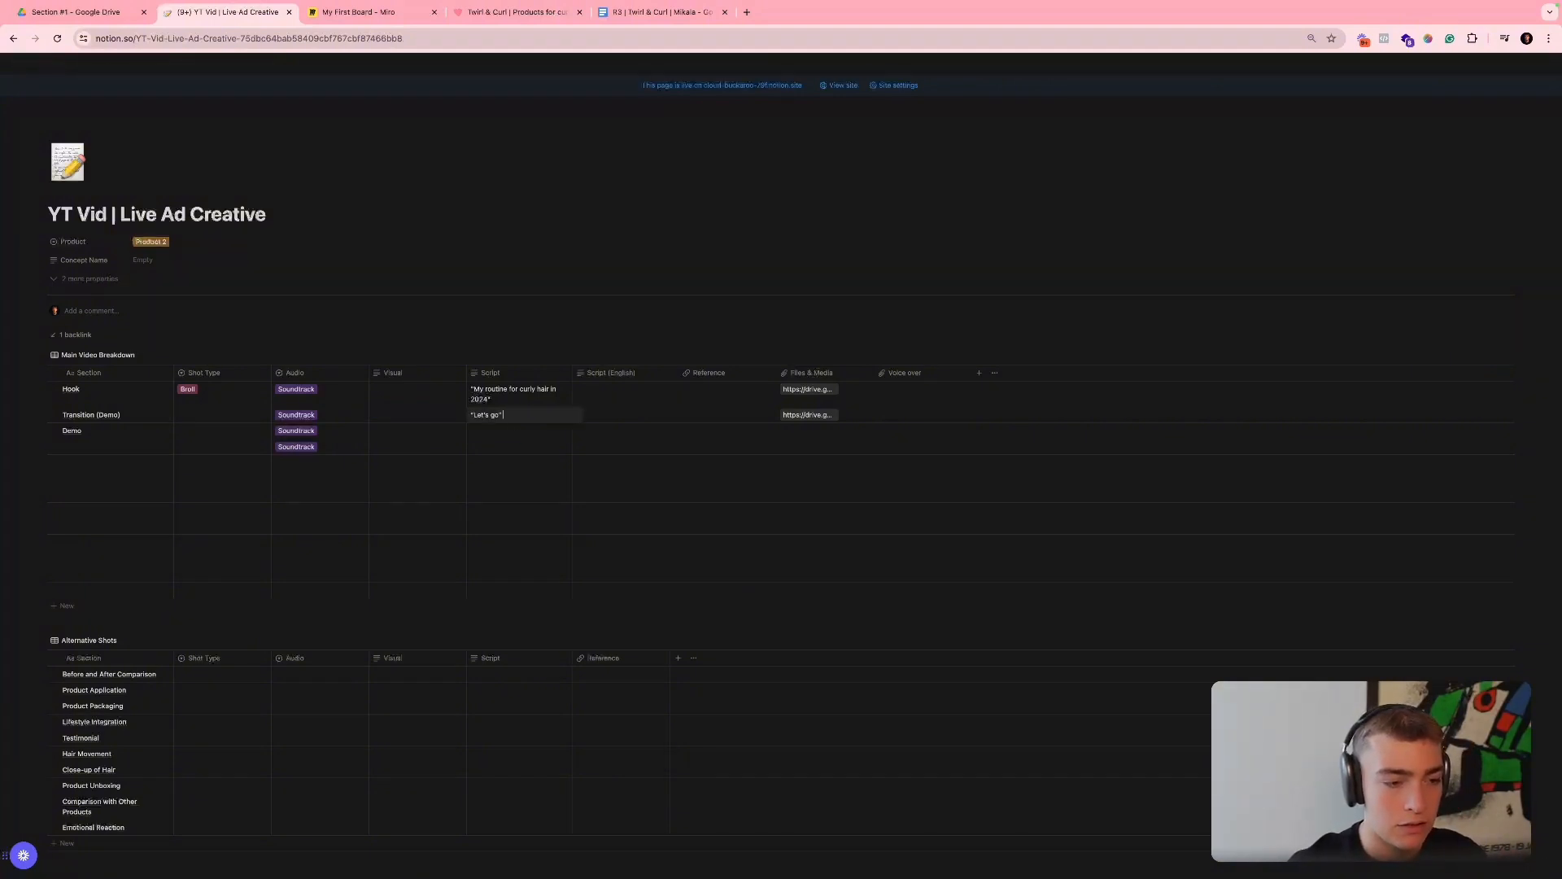
pyautogui.press('Return')
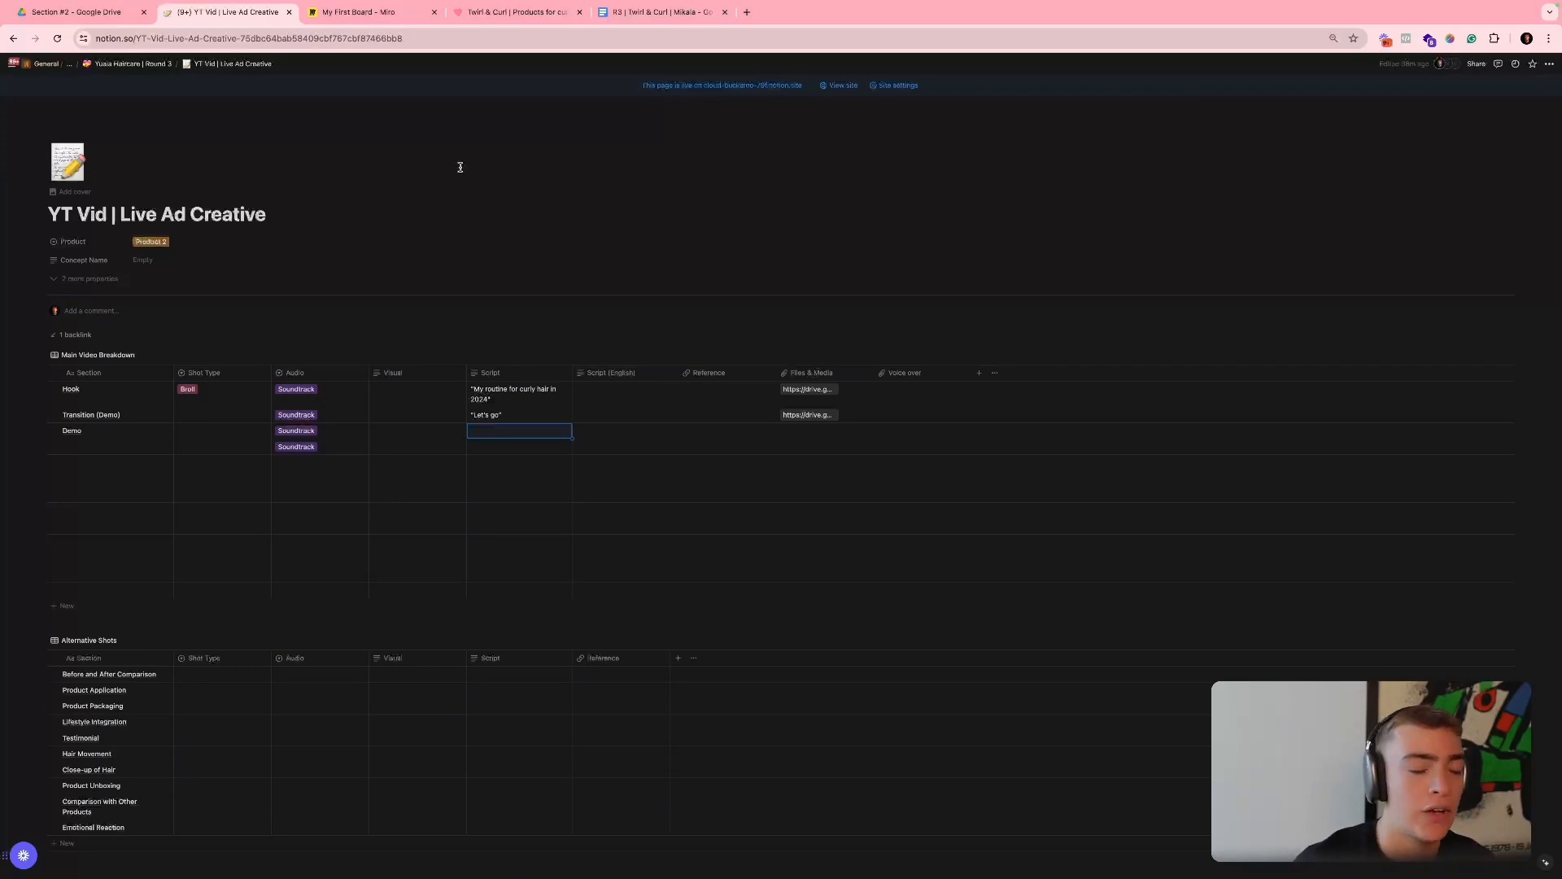
# - Switch to Google Drive, preview clip "#2.1 + 2.2 pt 1" in the Section #2 folder and close it
pyautogui.click(61, 14)
pyautogui.click(412, 505)
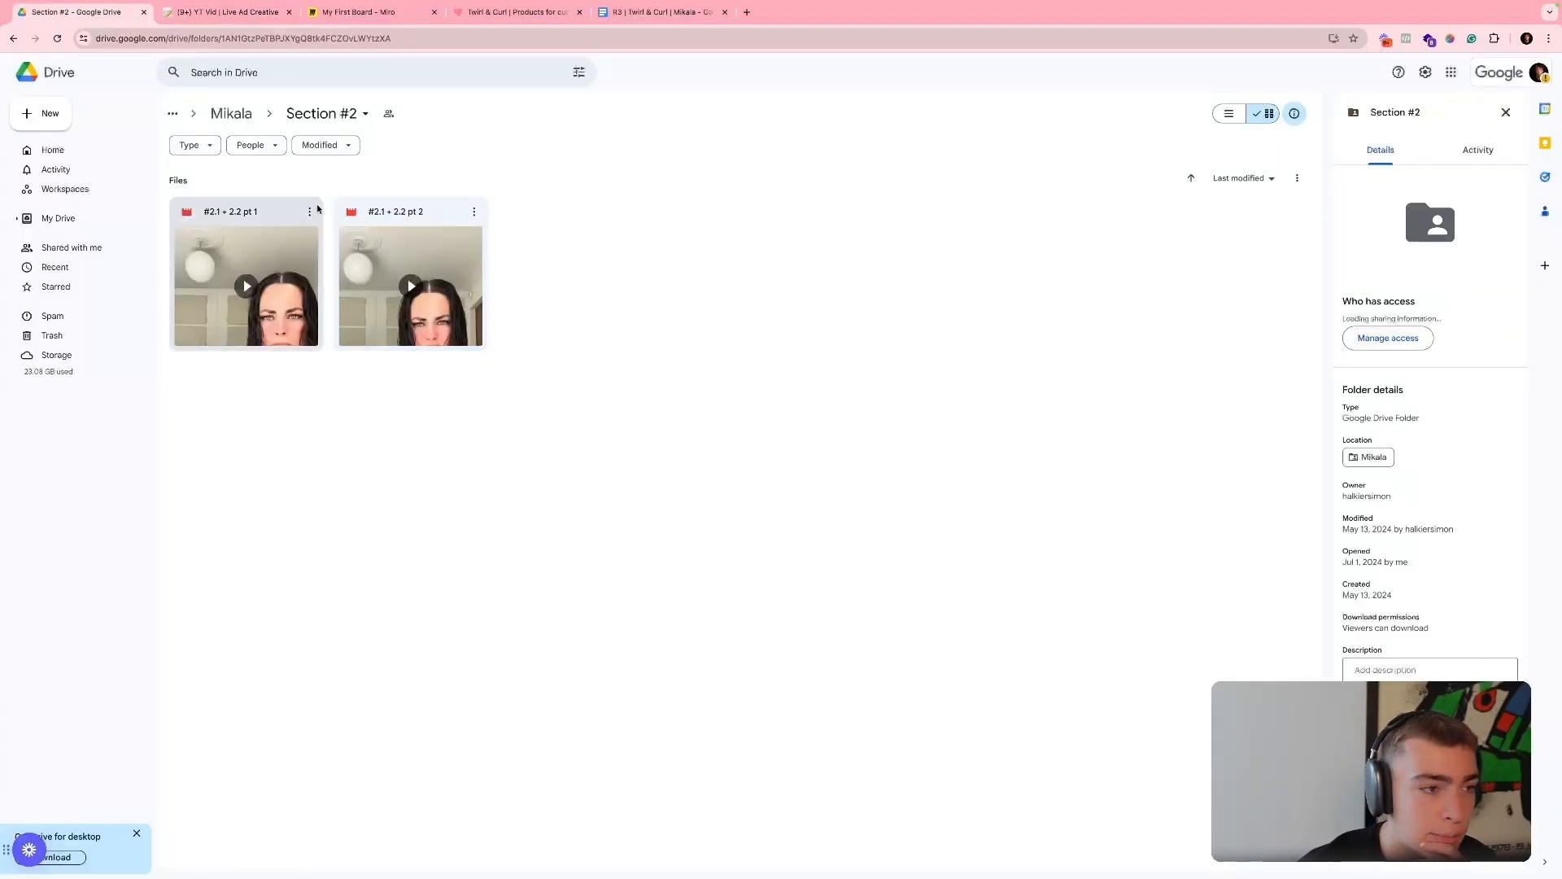
pyautogui.click(314, 211)
pyautogui.doubleClick(281, 313)
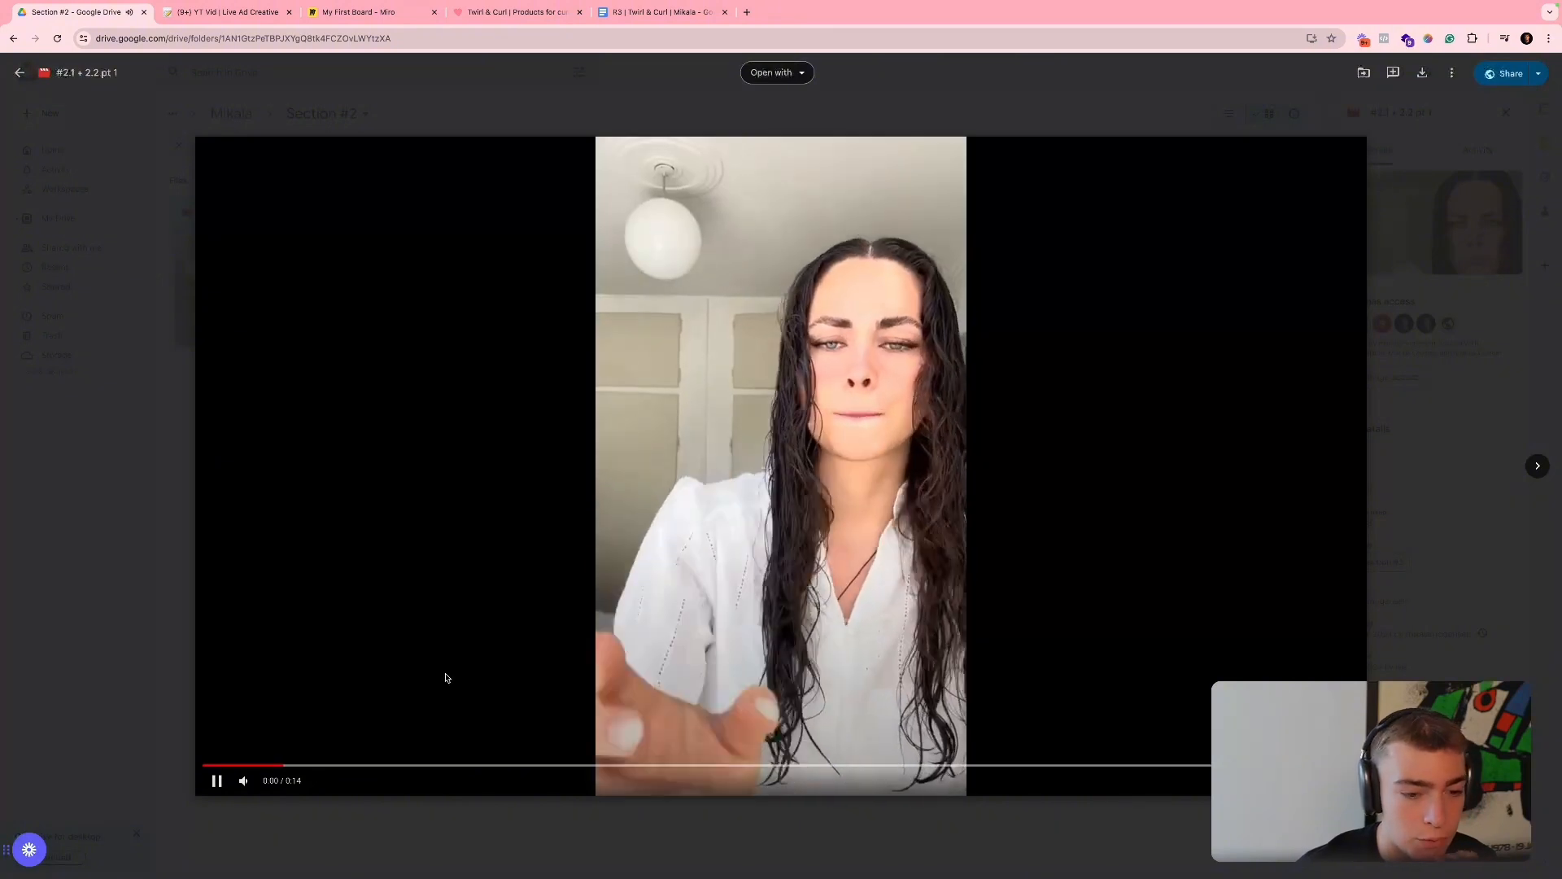
pyautogui.click(491, 820)
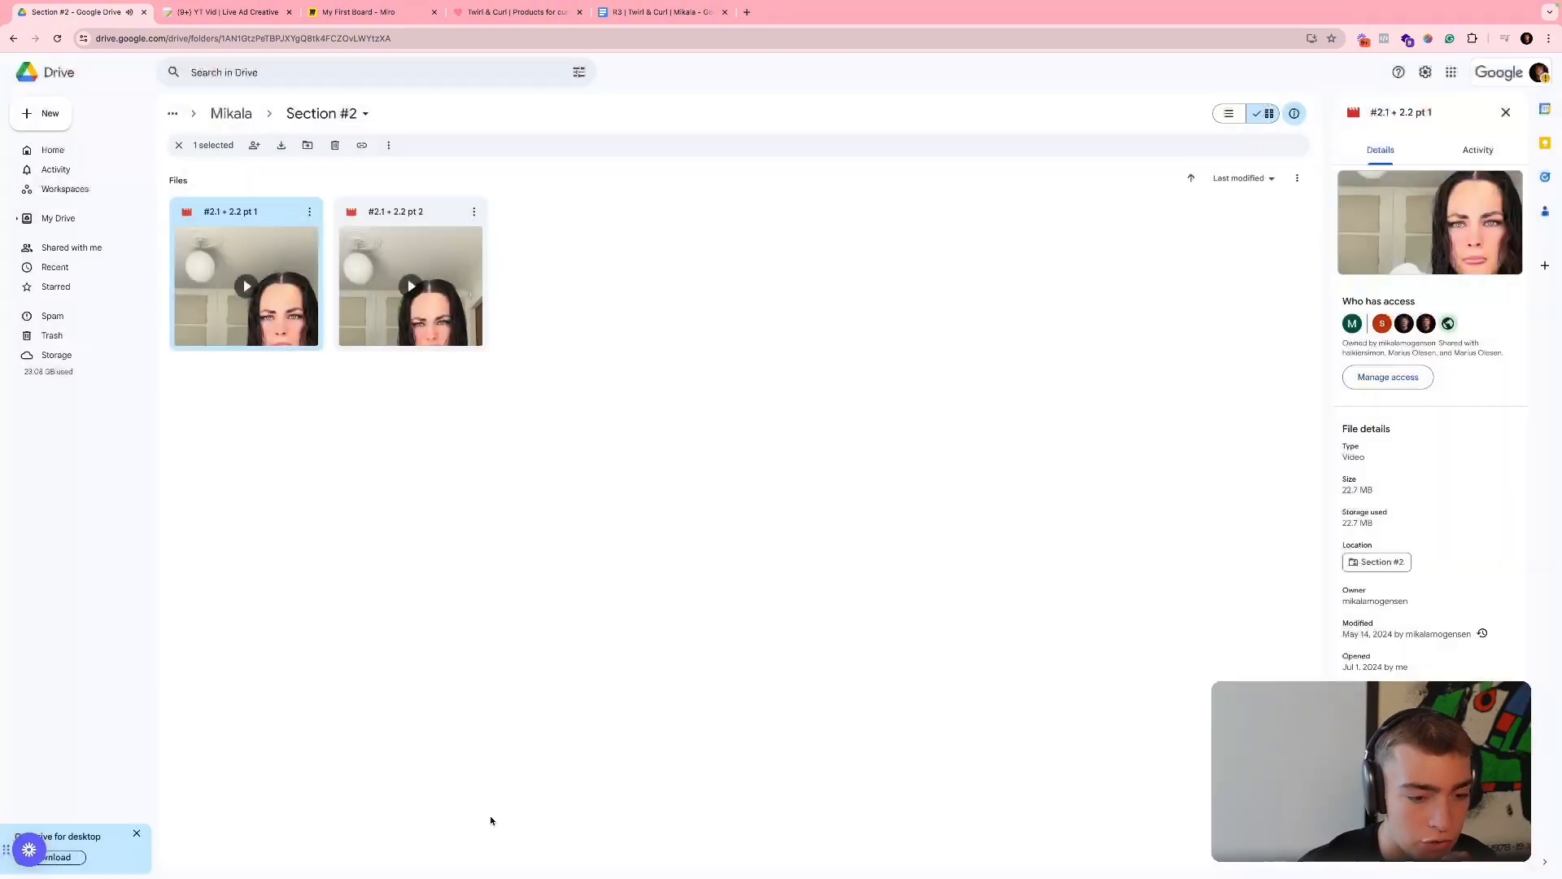
# - Copy the share link of clip "#2.1 + 2.2 pt 1"
pyautogui.click(309, 212)
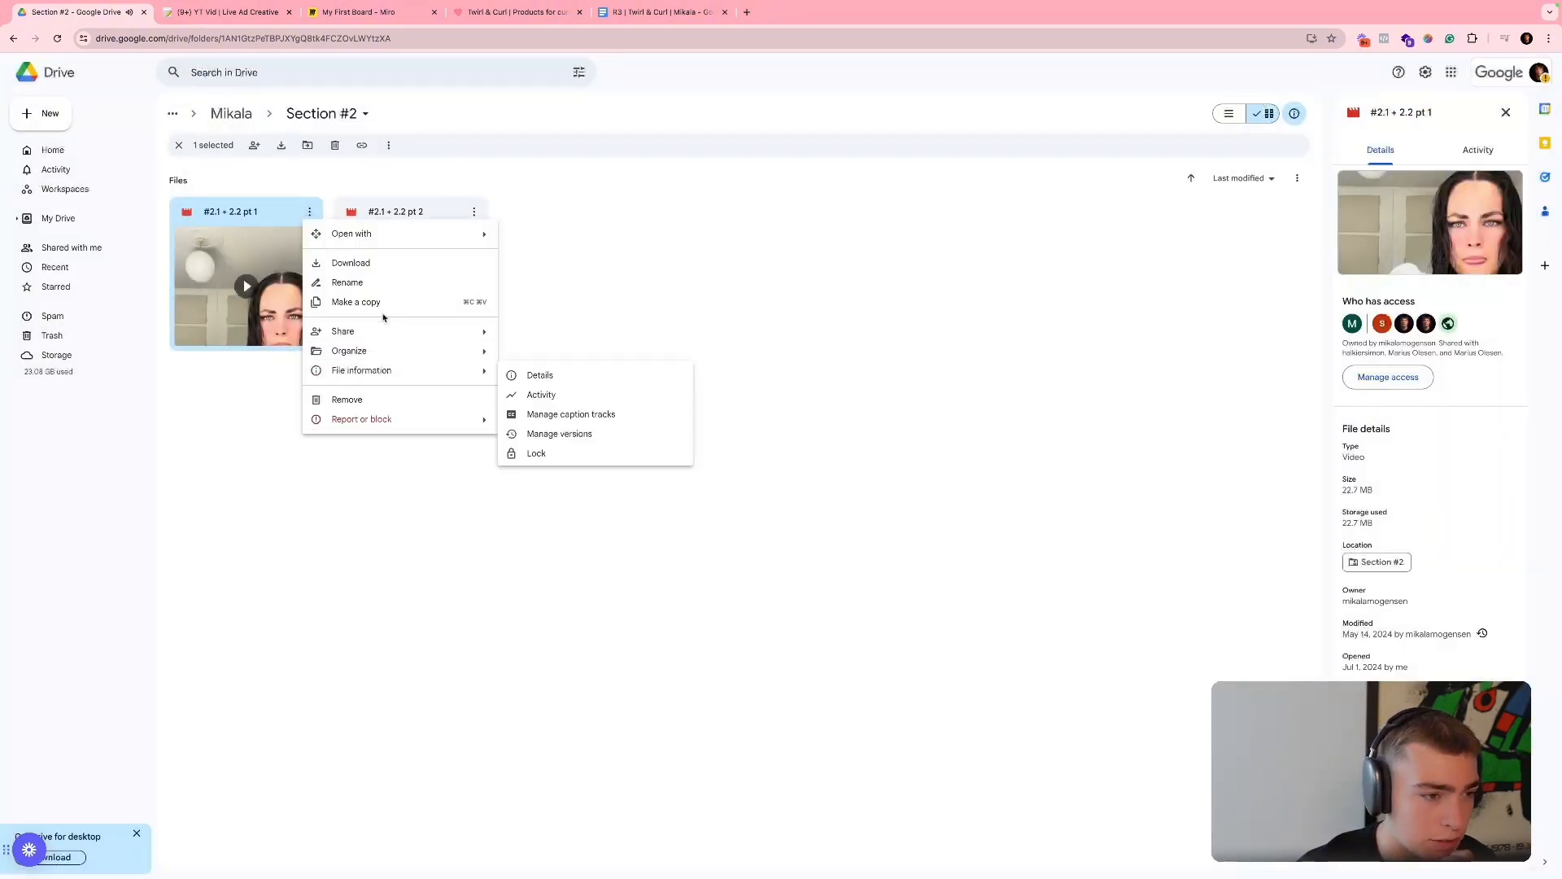
pyautogui.moveTo(388, 330)
pyautogui.click(544, 356)
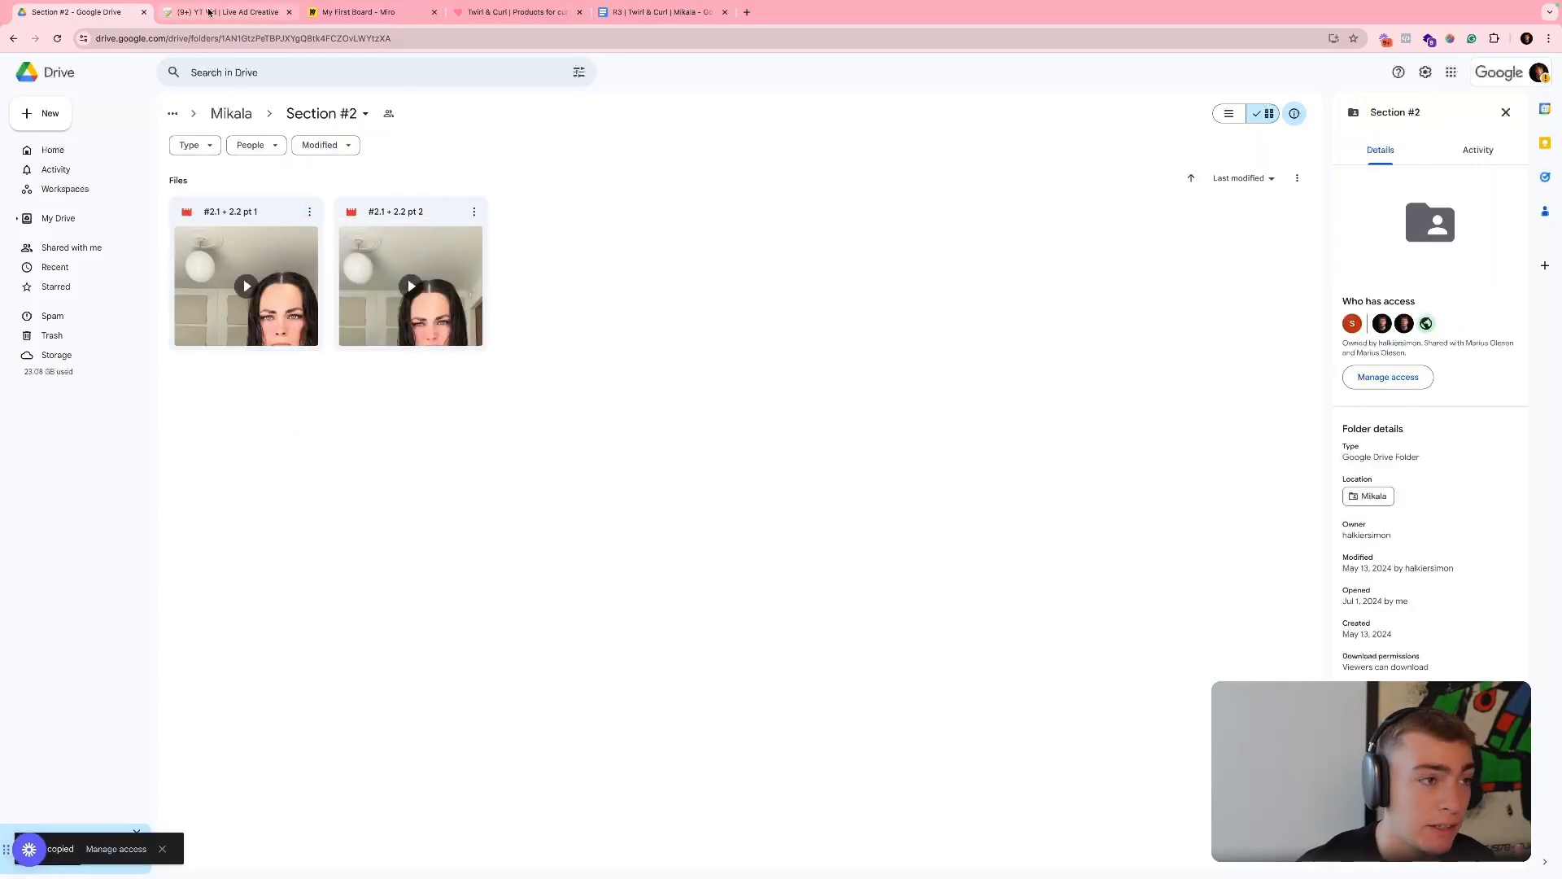
# - Switch to Notion and paste the clip link into the Demo row's Files & Media cell
pyautogui.click(213, 13)
pyautogui.press('Right')
pyautogui.press('Right')
pyautogui.press('Right')
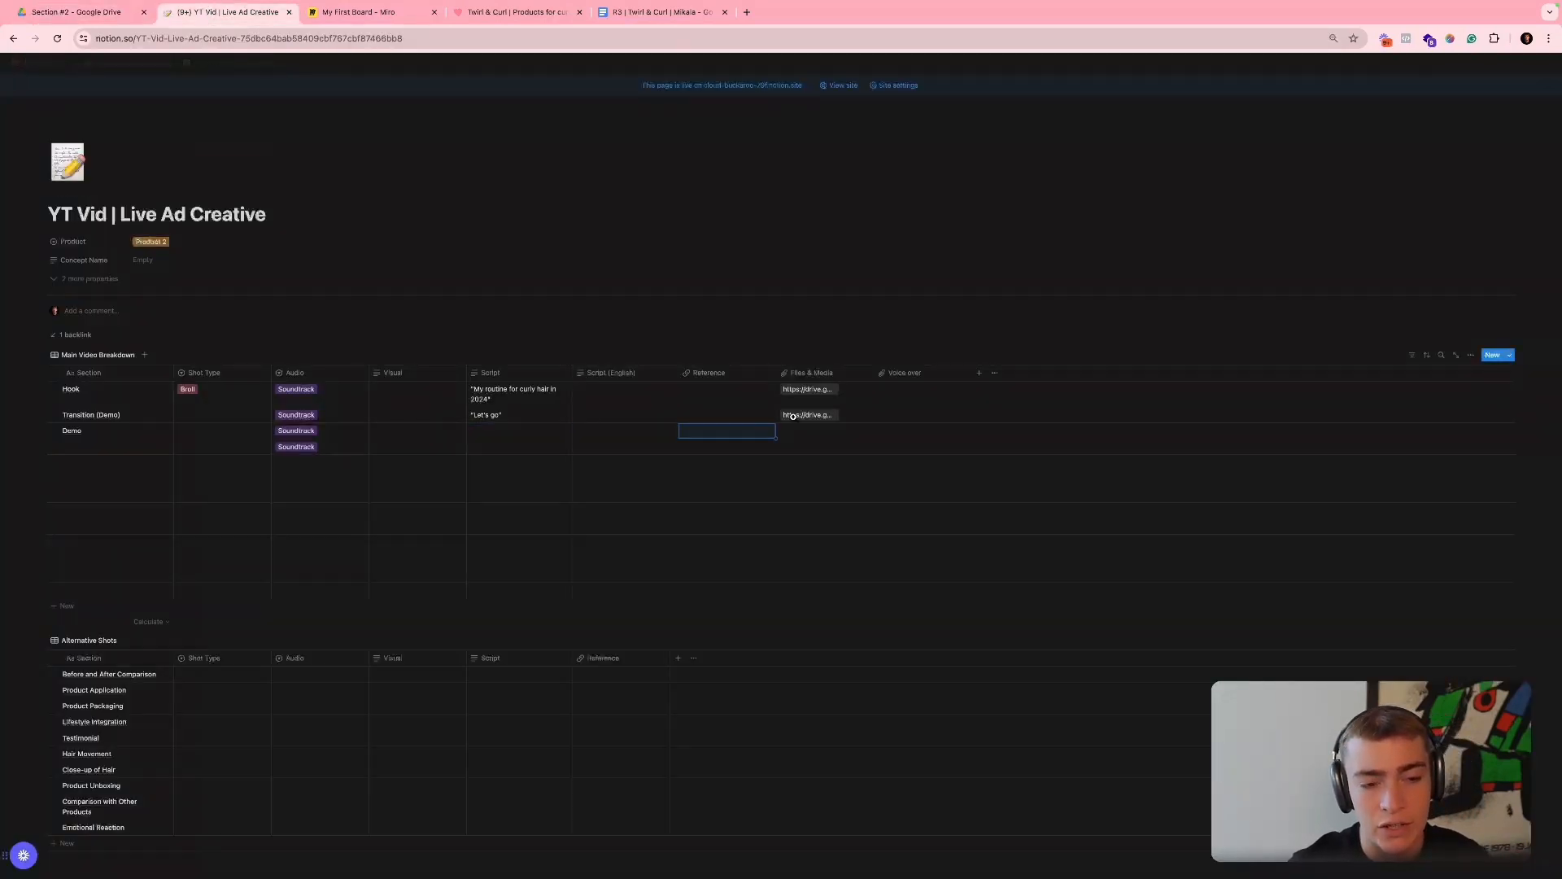
pyautogui.hotkey('ctrl', 'v')
pyautogui.press('Left')
pyautogui.press('Left')
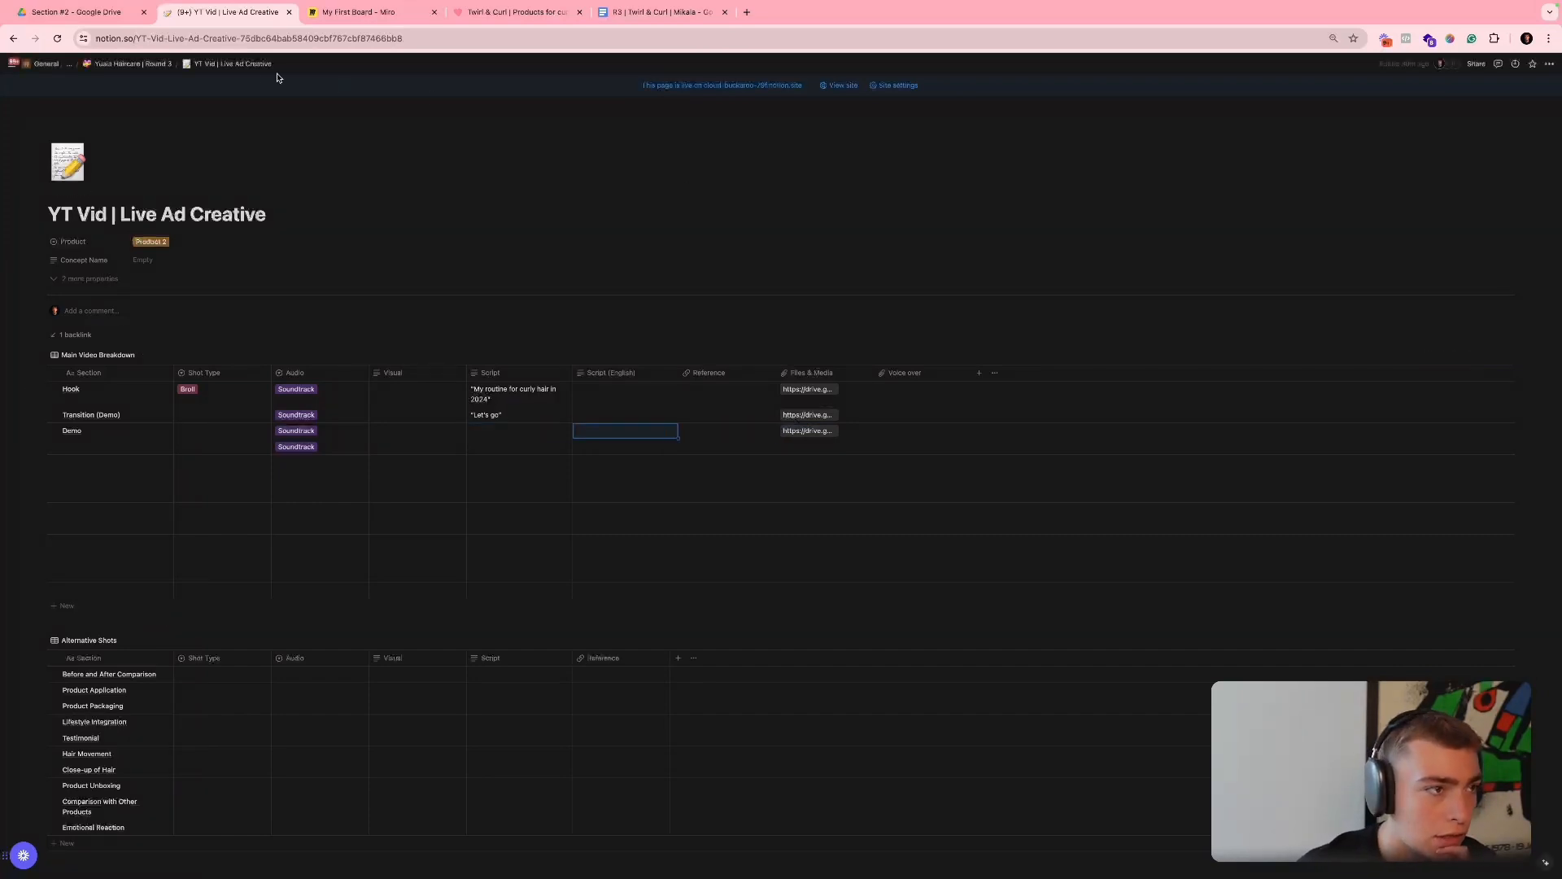
# - Switch to Google Drive and preview clip "#3.1 + 3.2" in the Section #3 folder
pyautogui.click(77, 11)
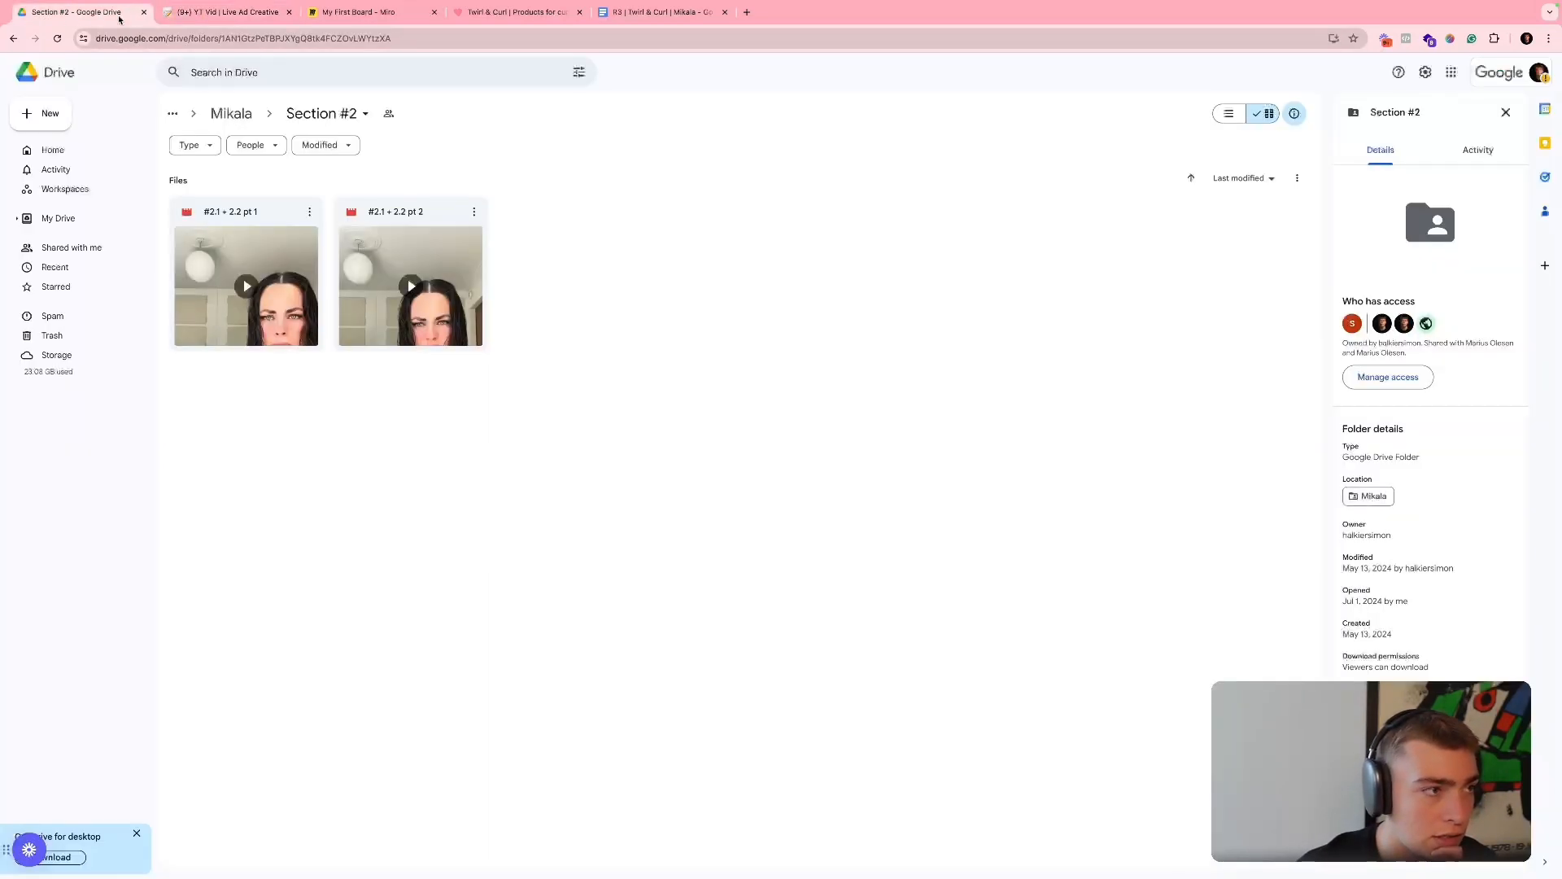
pyautogui.click(232, 113)
pyautogui.click(859, 221)
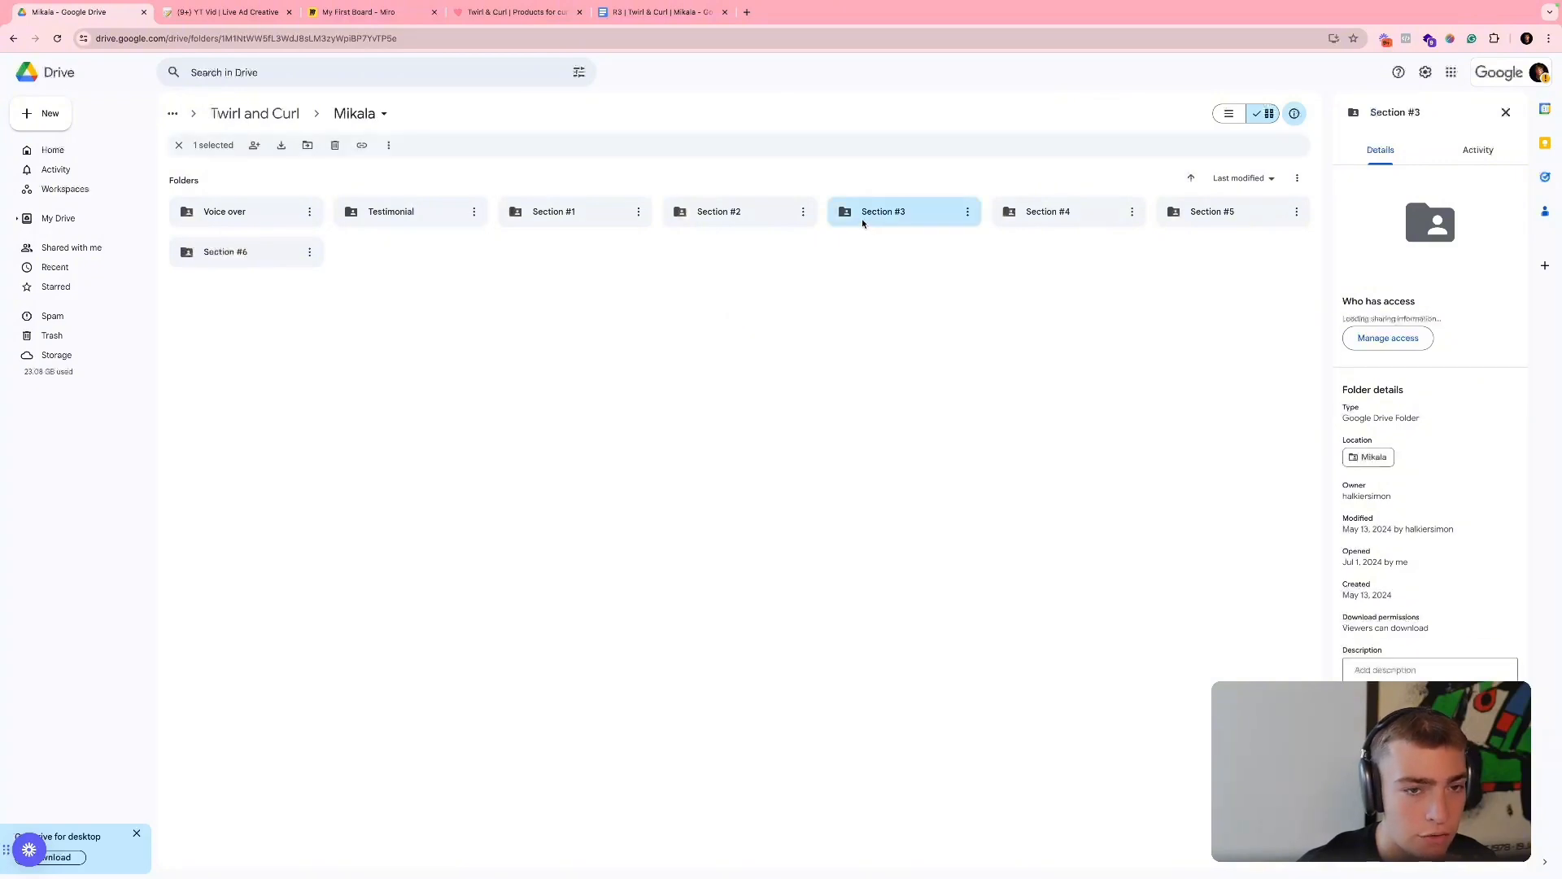
pyautogui.doubleClick(859, 223)
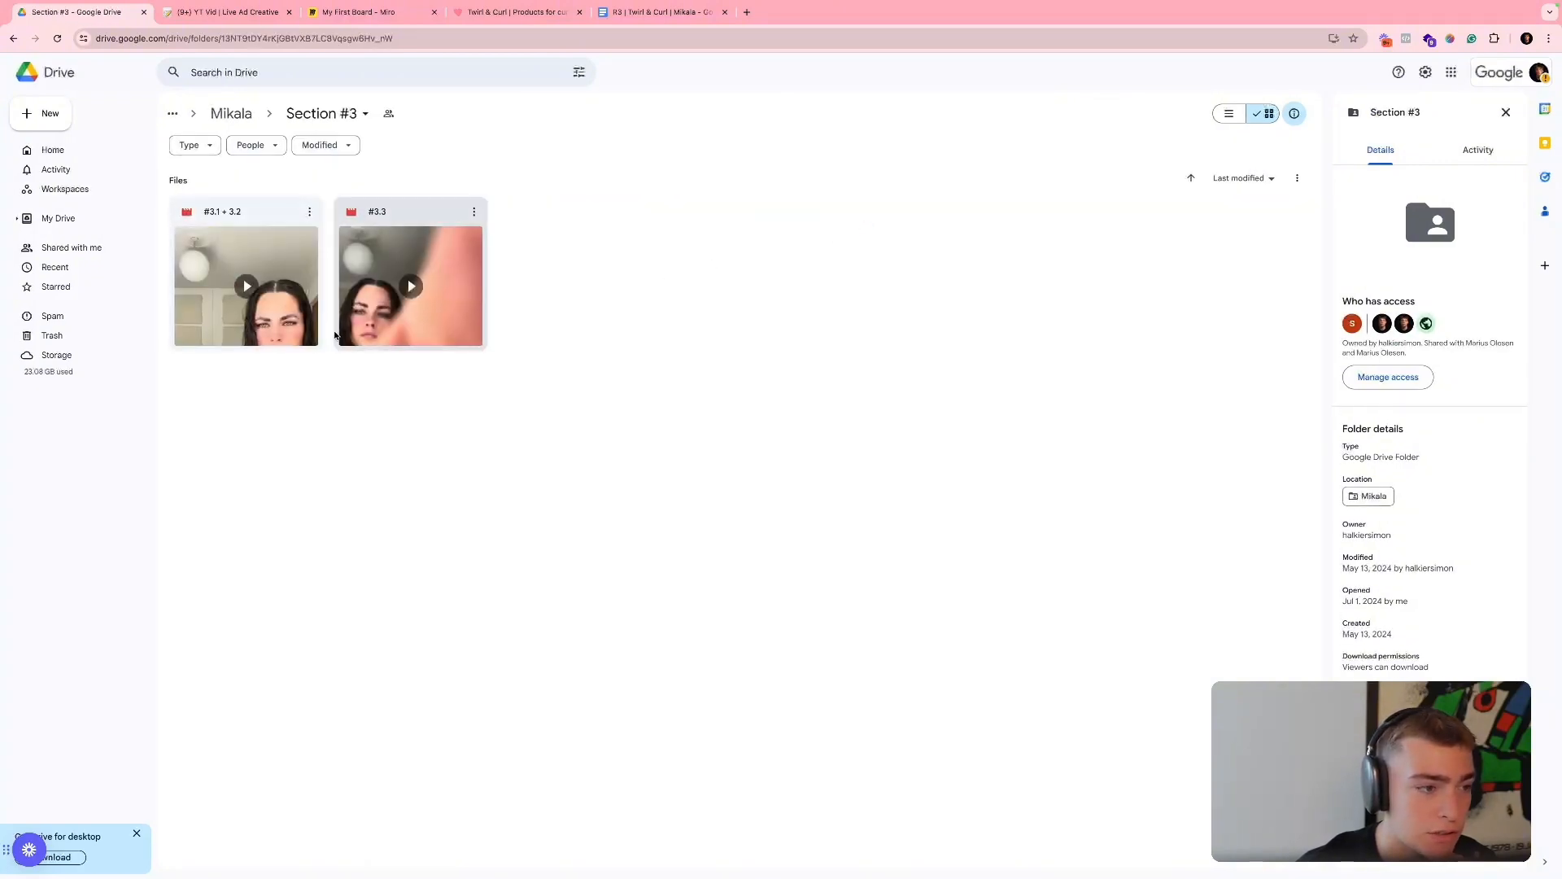
pyautogui.click(303, 322)
pyautogui.doubleClick(302, 322)
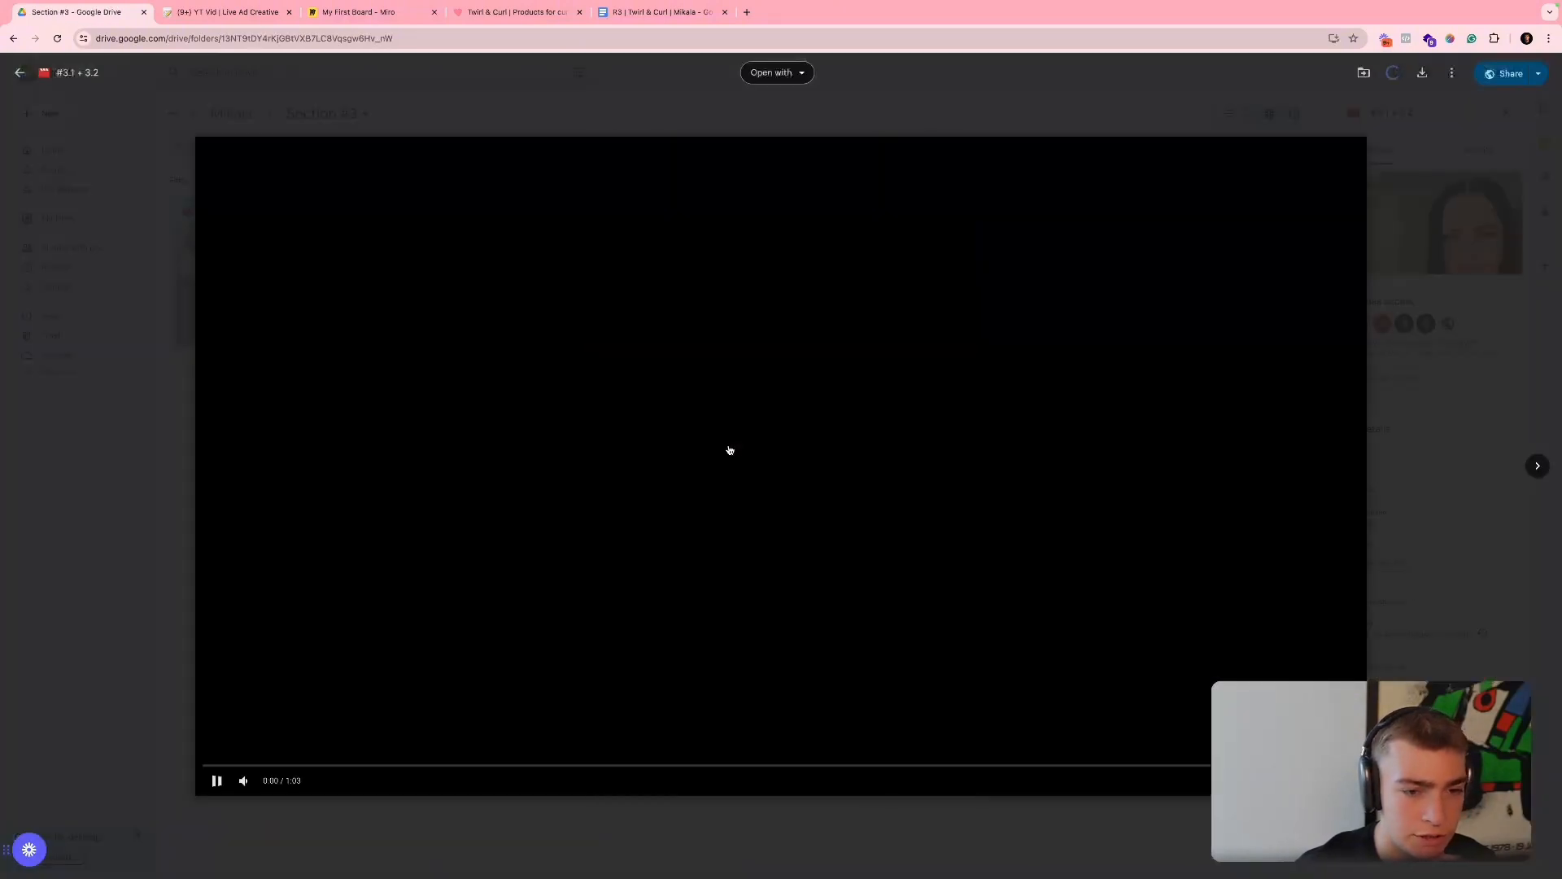
pyautogui.click(691, 446)
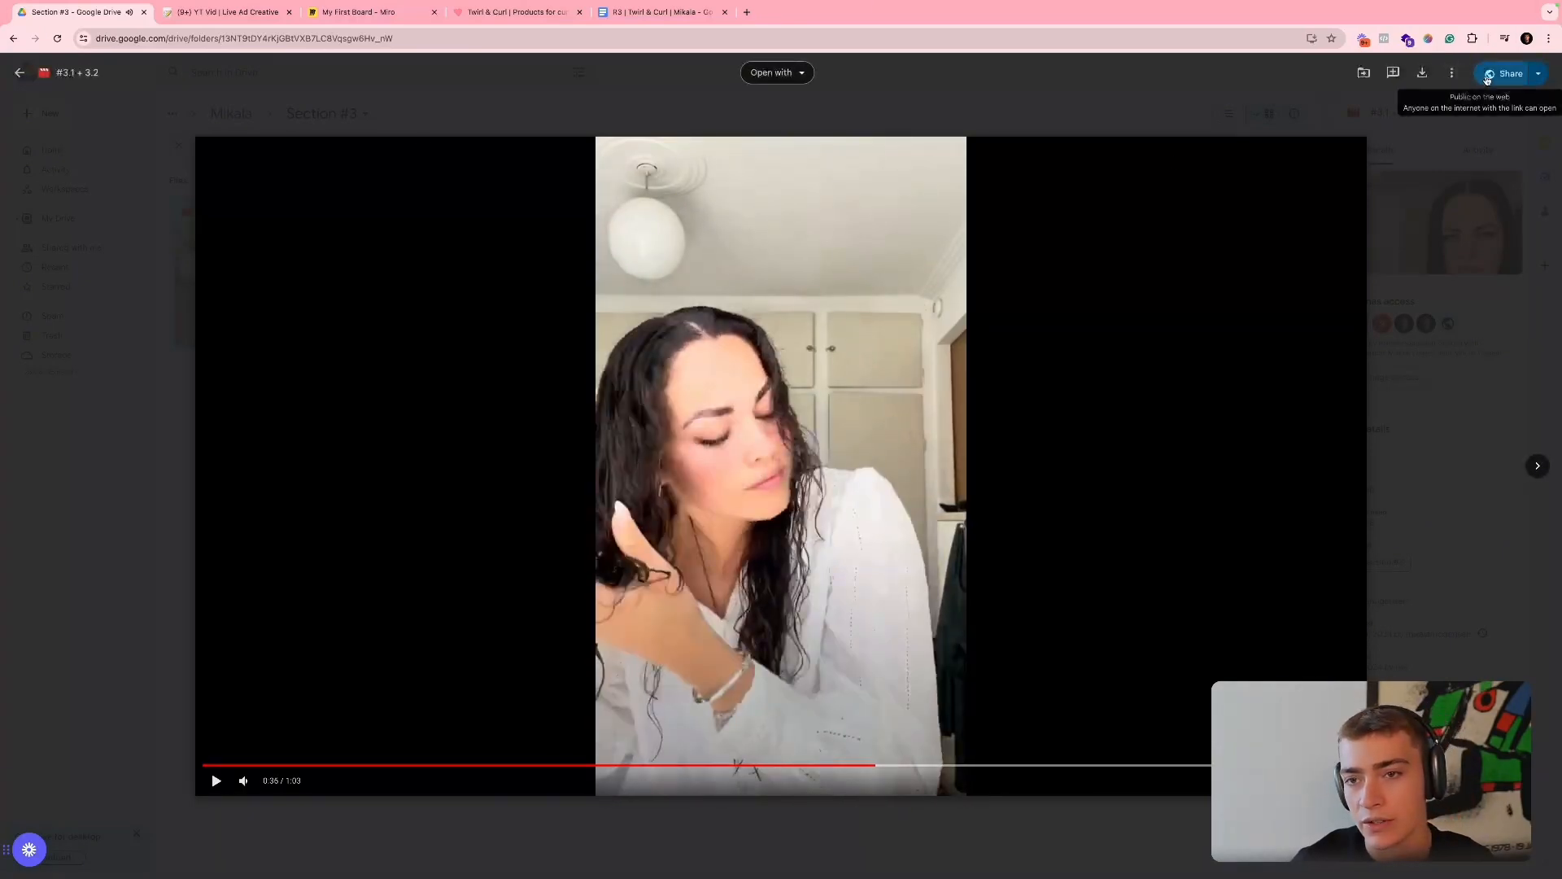
# - Copy the share link of clip "#3.1 + 3.2" and paste it in Notion into the Files & Media cell directly below the Demo row's link
pyautogui.click(1497, 75)
pyautogui.click(683, 615)
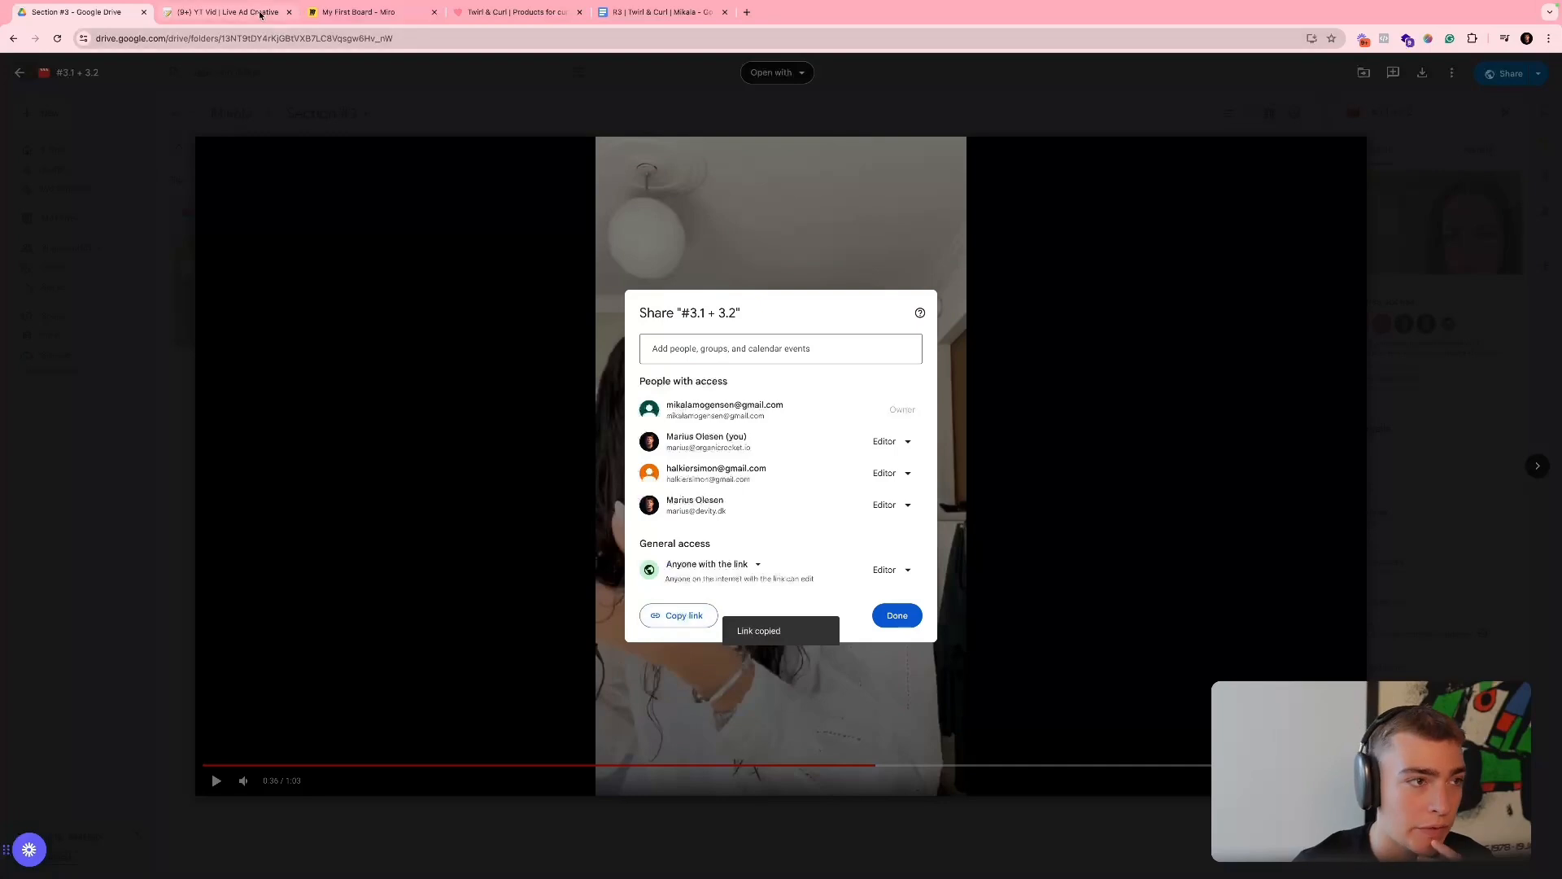
pyautogui.click(224, 12)
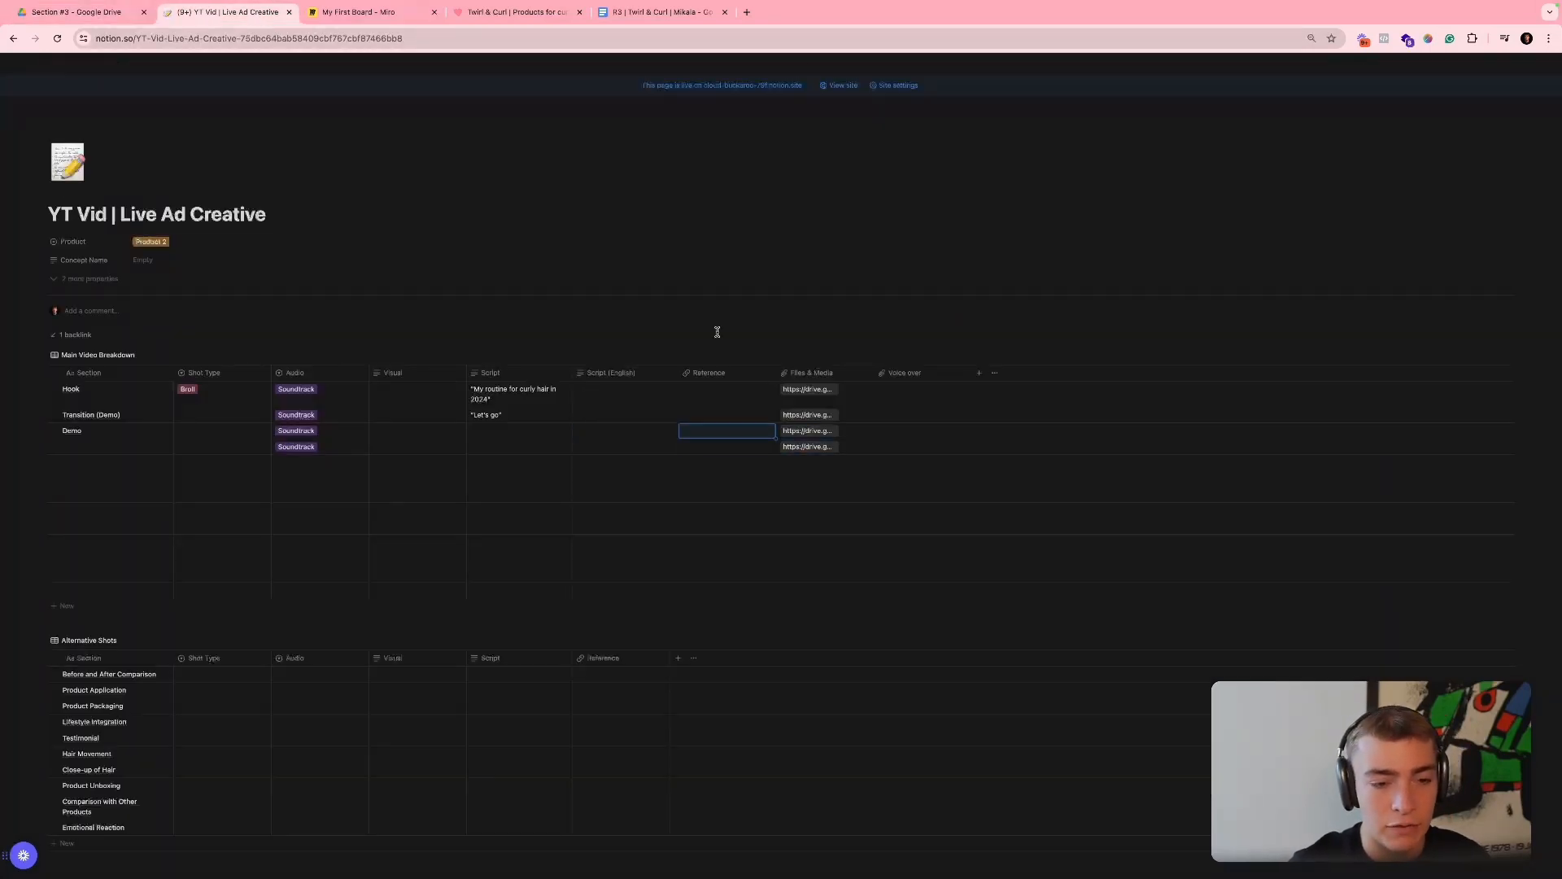
# - Open the Demo row's linked clip, skip ahead to check the product shot and return to the Notion page
pyautogui.click(786, 432)
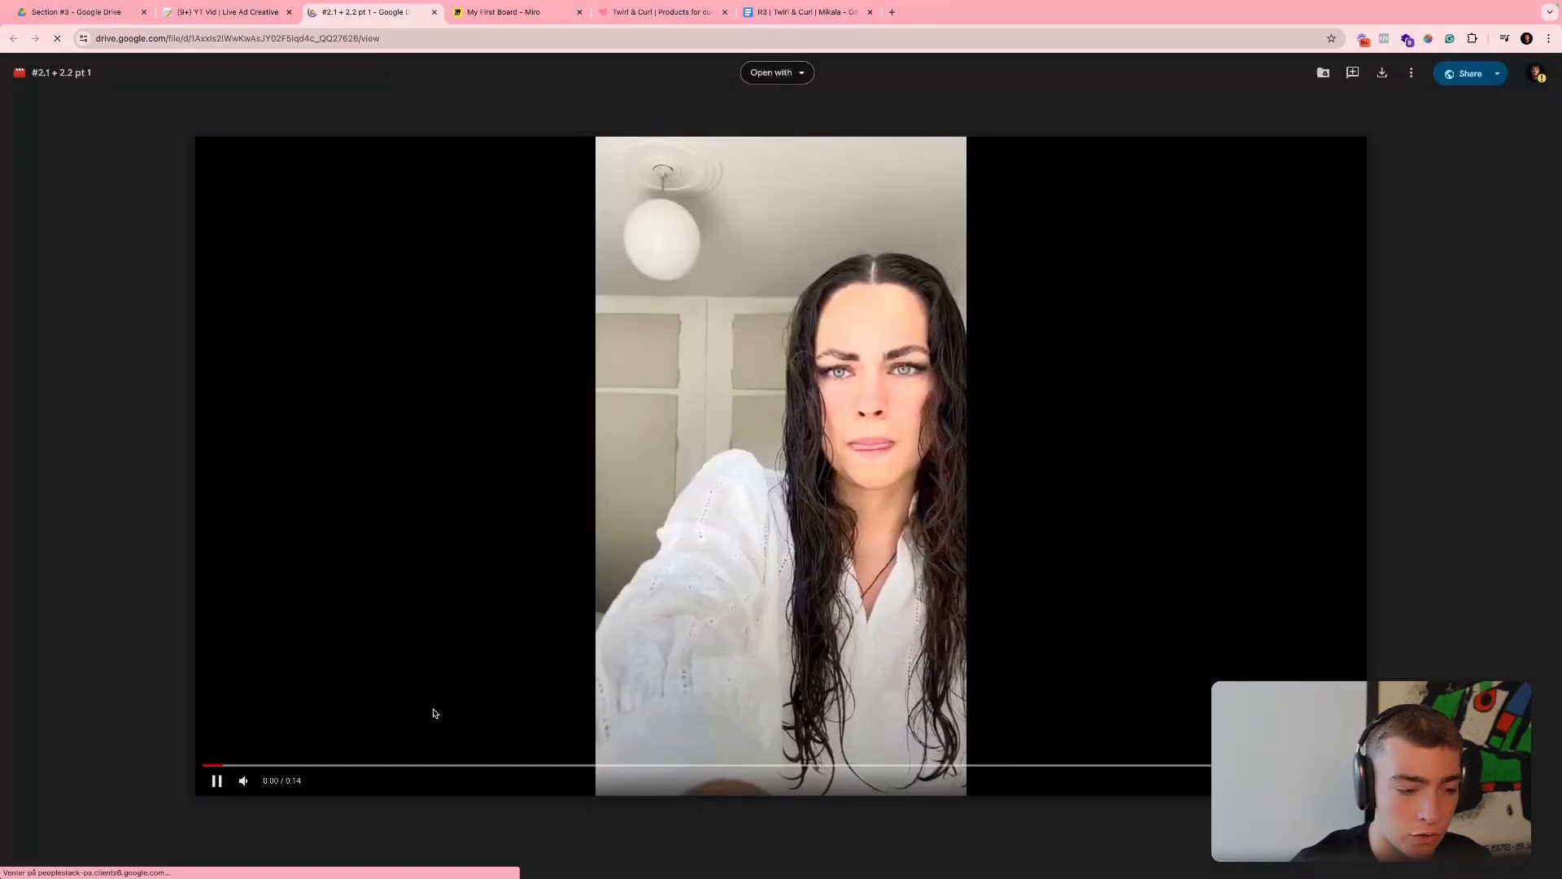
pyautogui.click(519, 764)
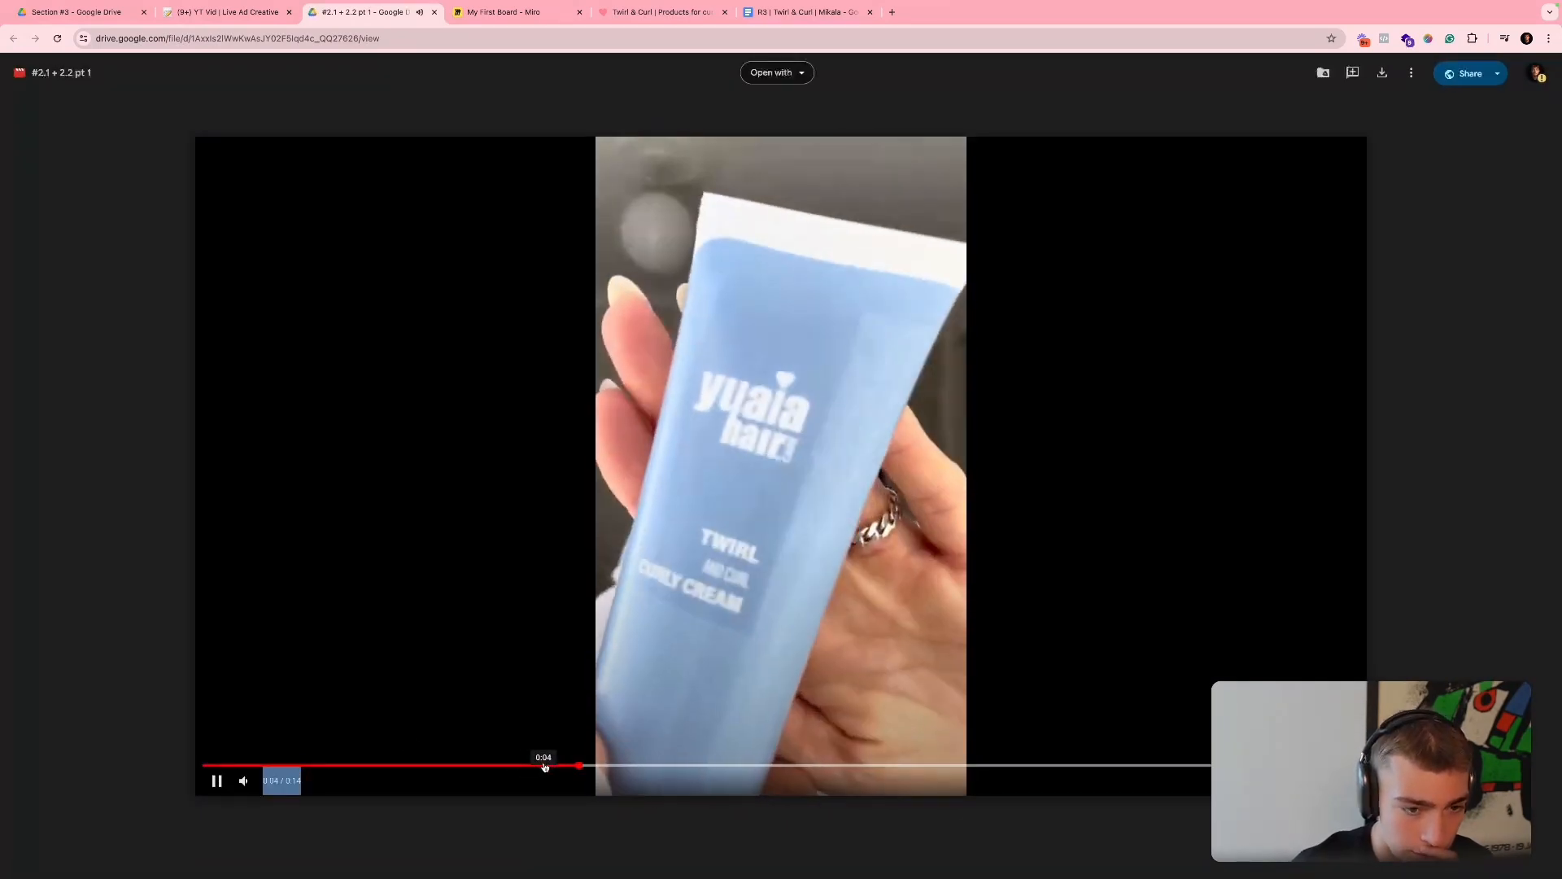
pyautogui.click(702, 545)
pyautogui.click(173, 23)
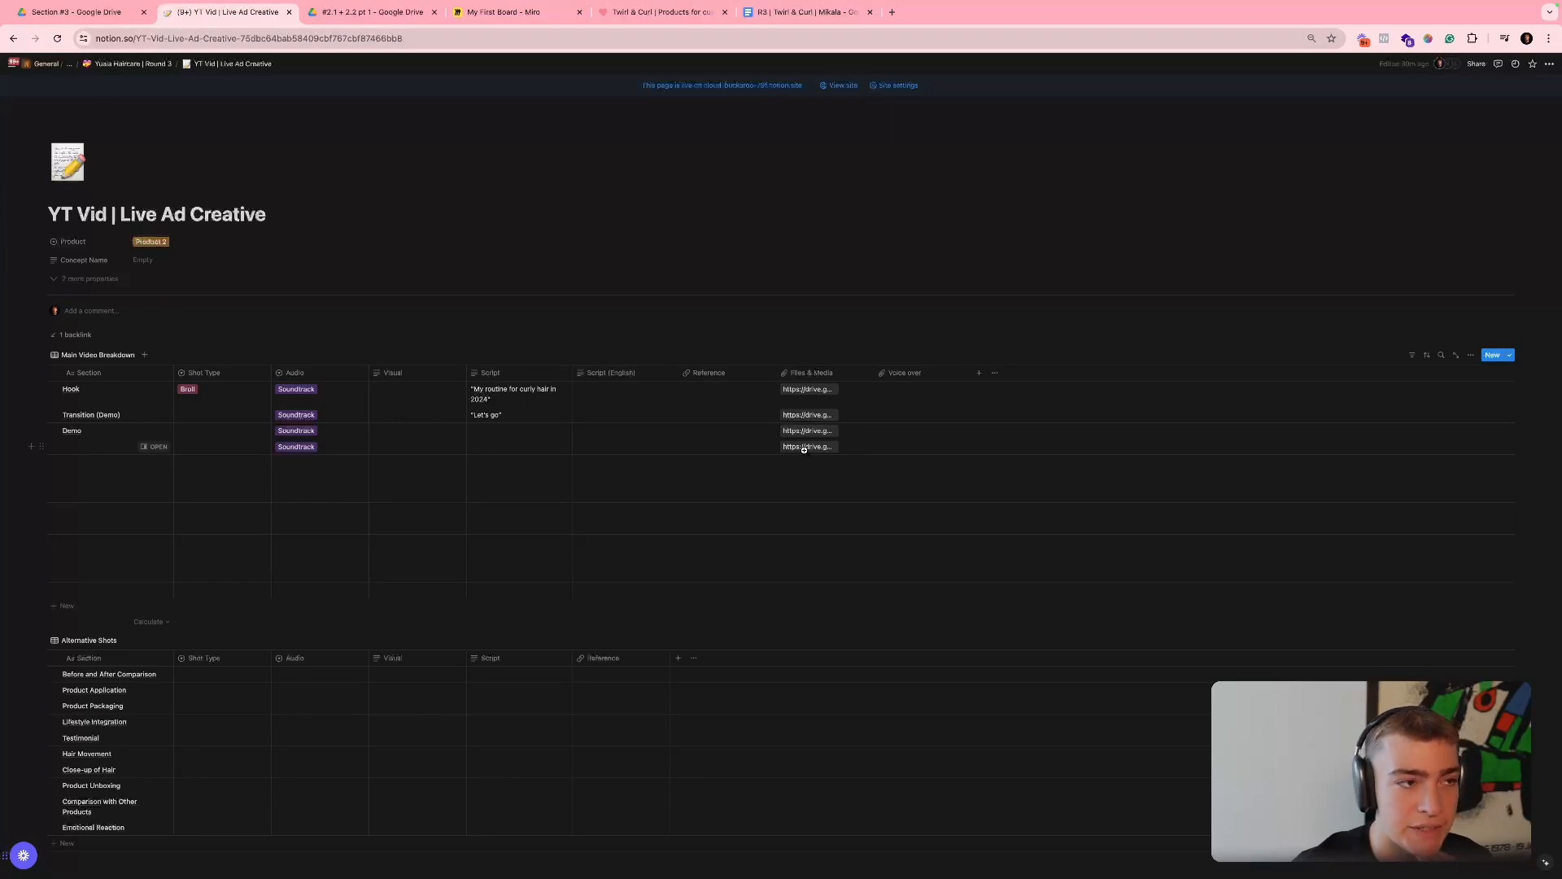
# - Look through the Section #4 folder in Google Drive and recheck clip "#3.1 + 3.2" in Section #3
pyautogui.click(387, 20)
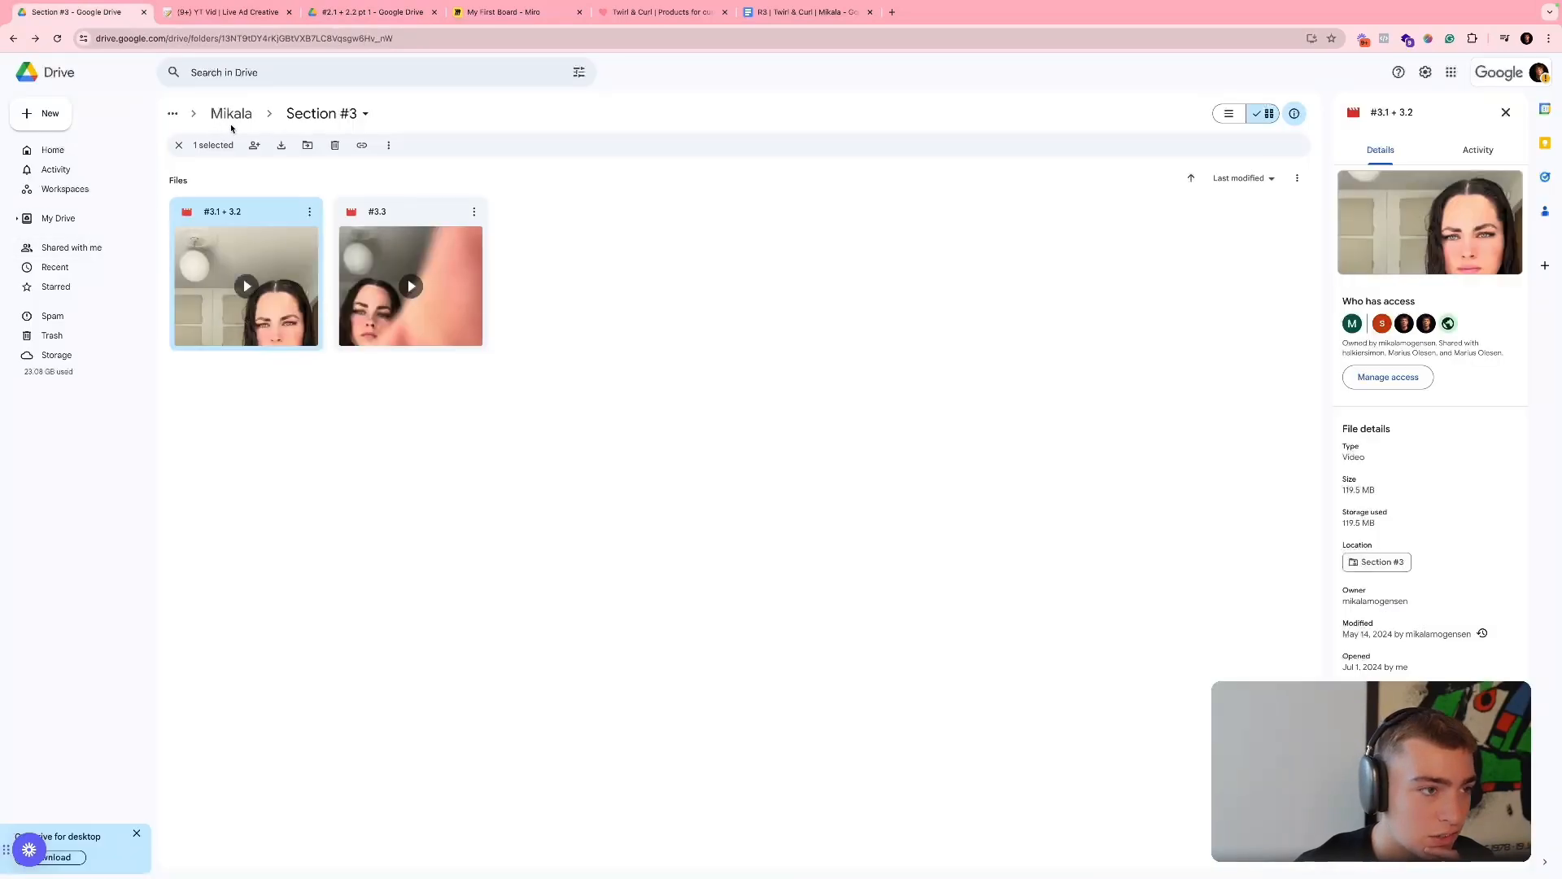
pyautogui.click(231, 118)
pyautogui.doubleClick(1021, 209)
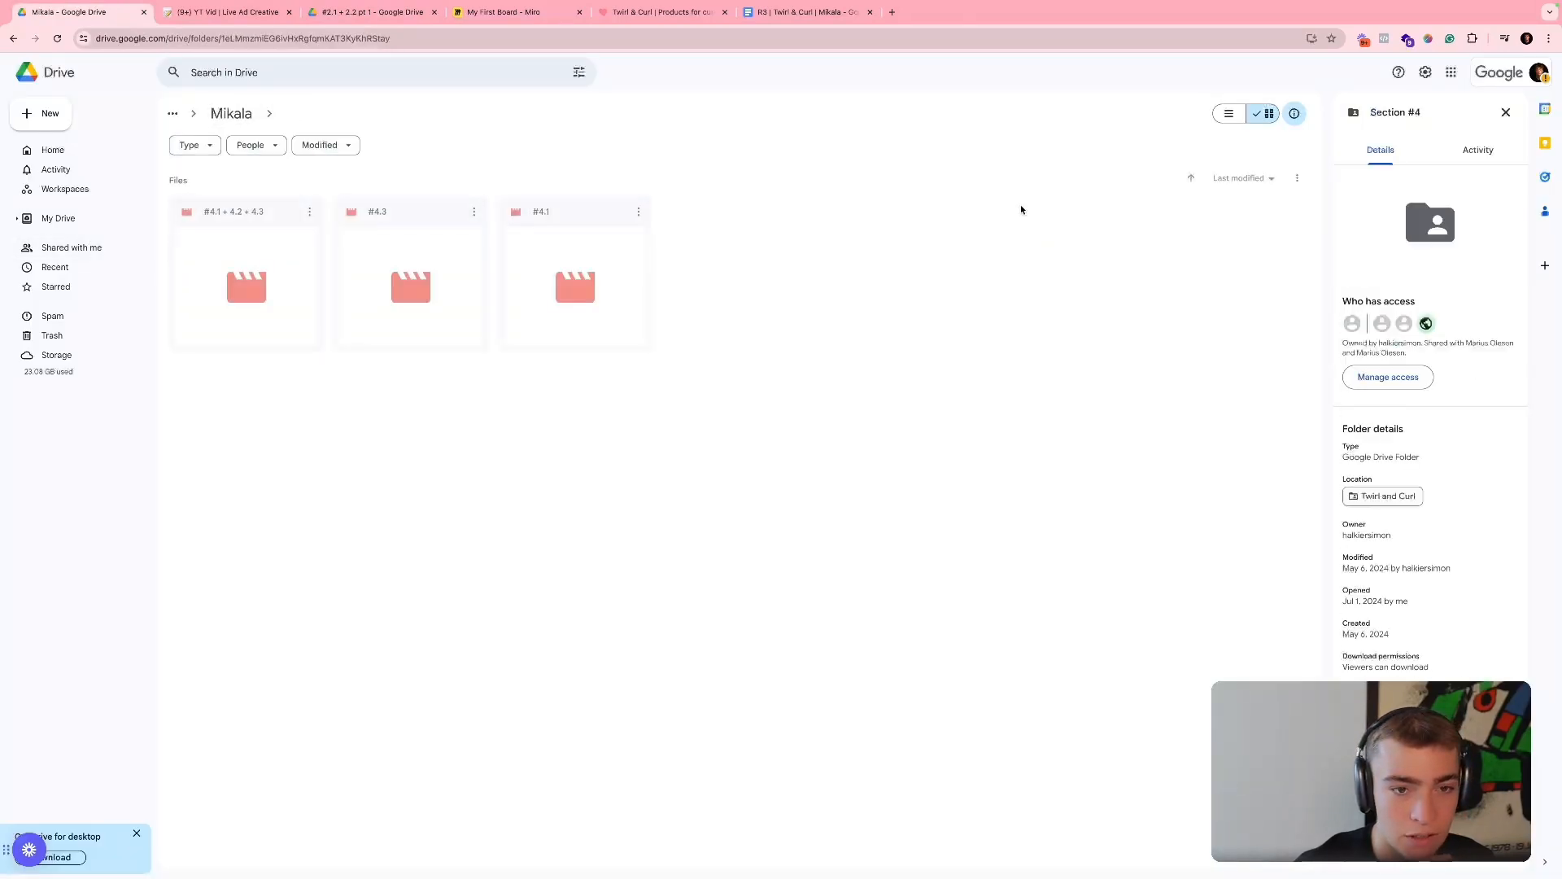
pyautogui.click(248, 116)
pyautogui.doubleClick(916, 219)
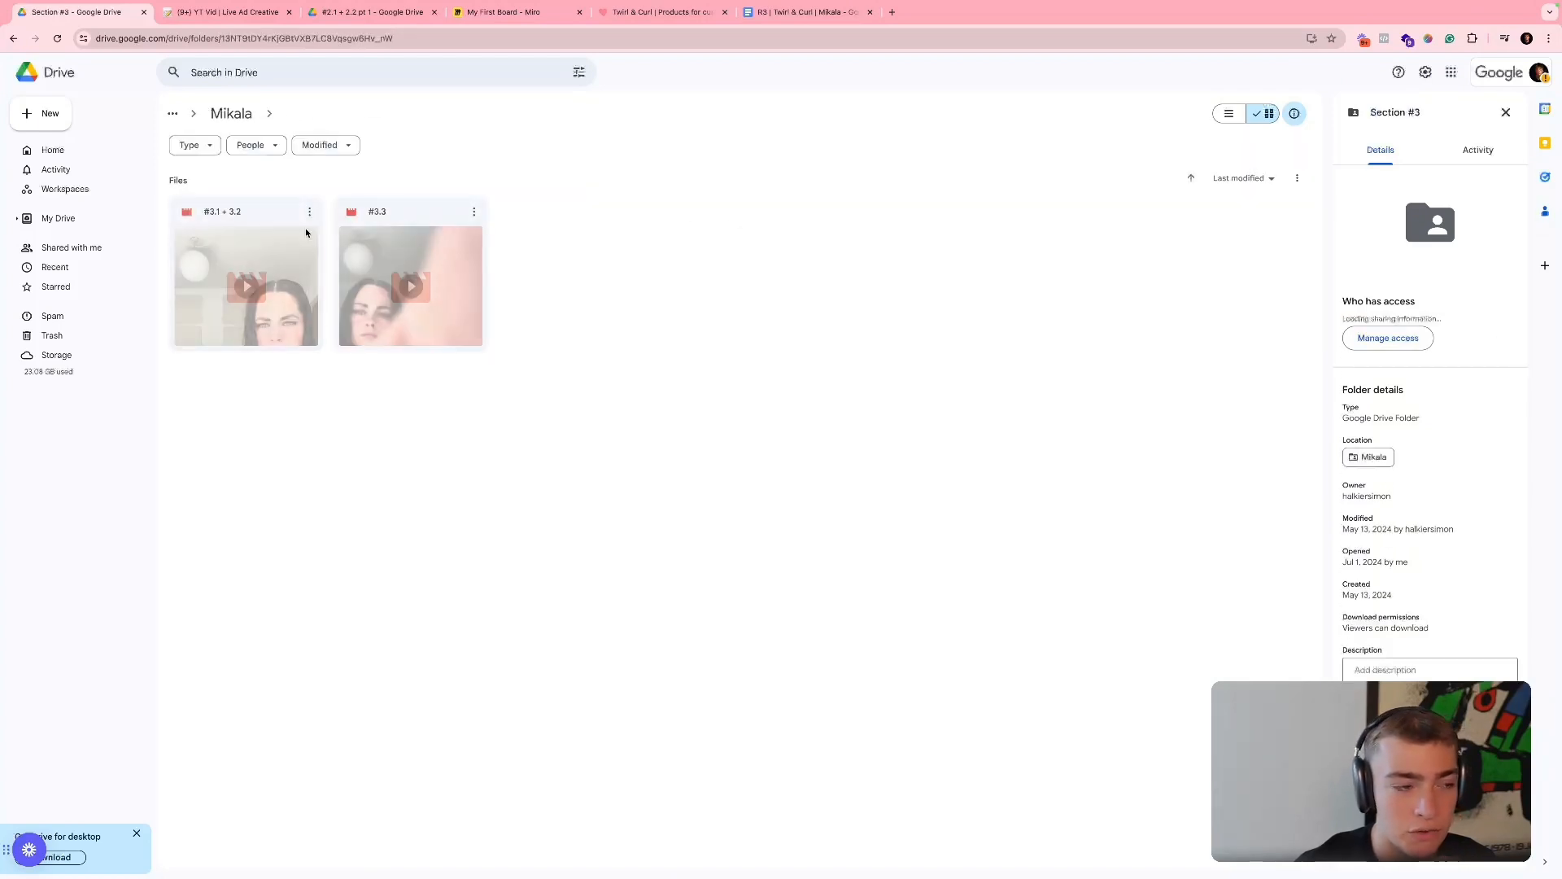
pyautogui.click(275, 254)
pyautogui.doubleClick(275, 253)
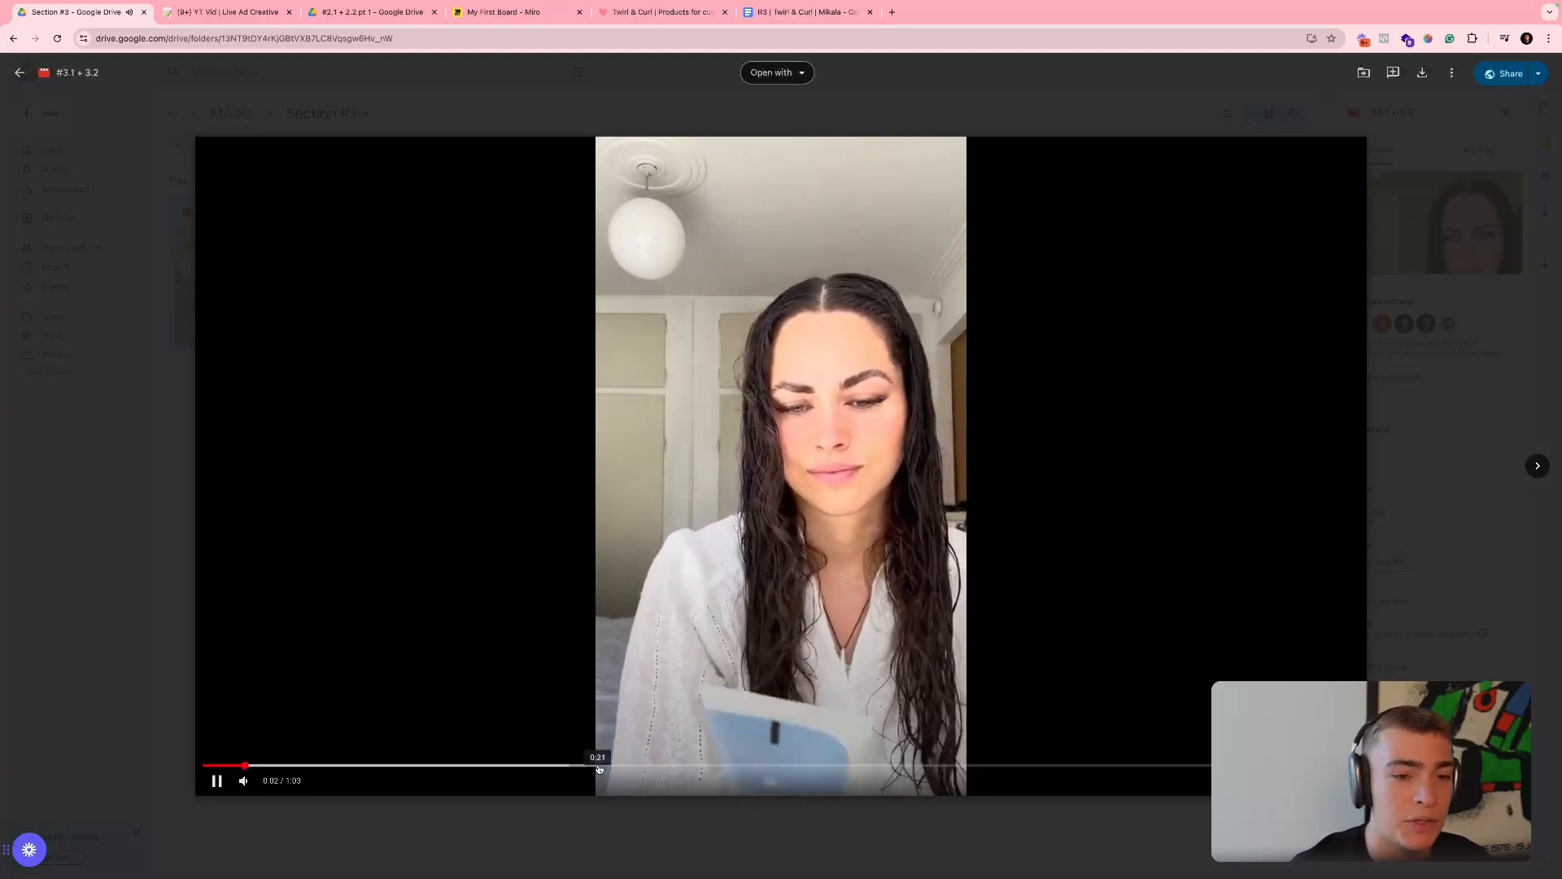
pyautogui.click(149, 530)
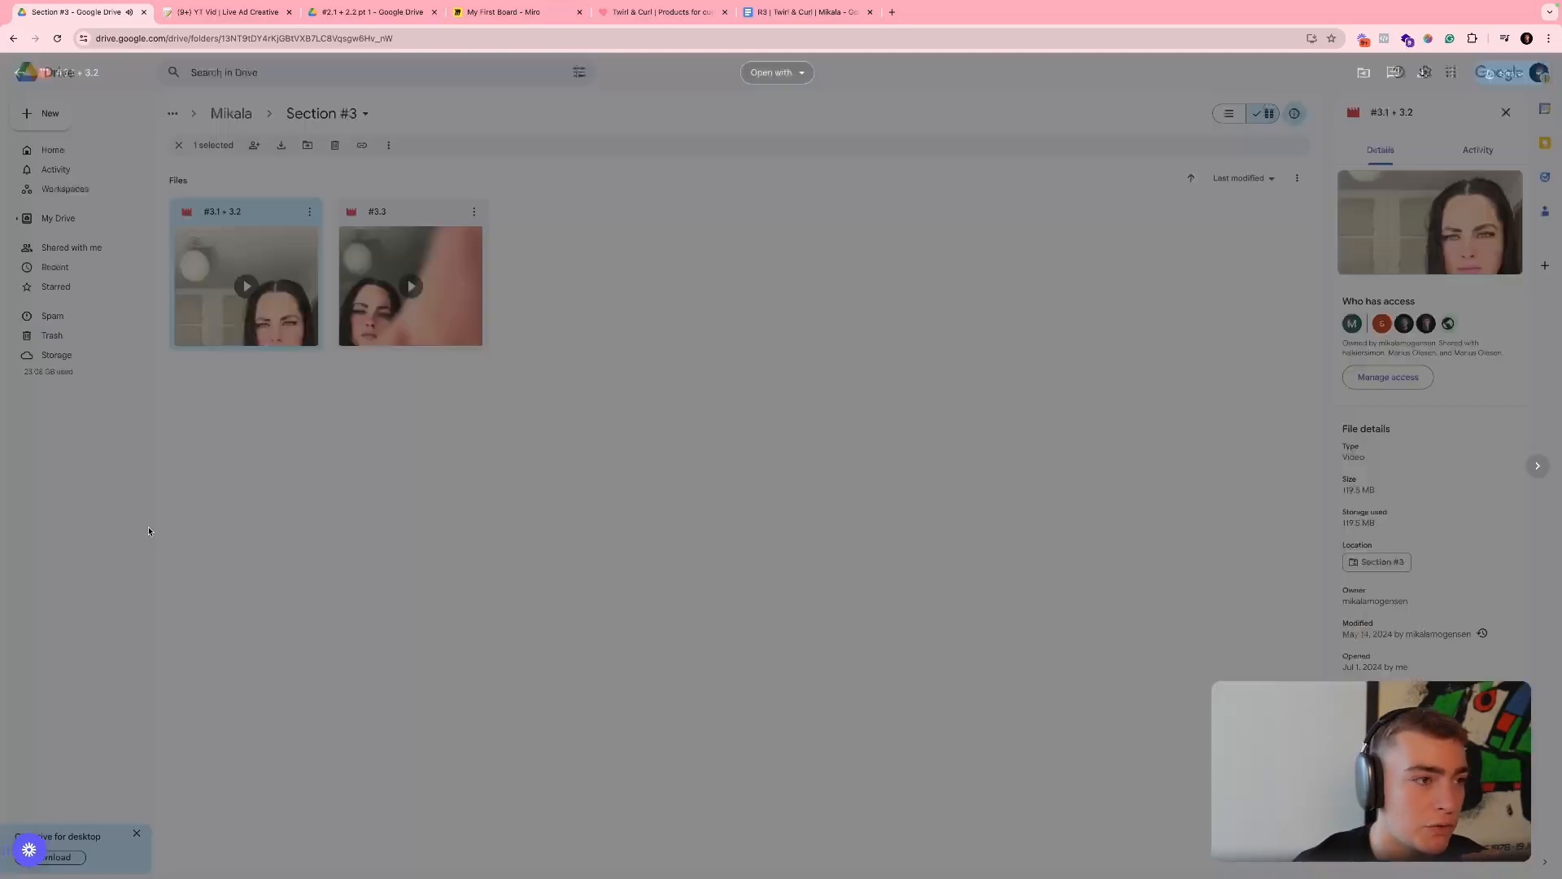
# - Preview clip "#4.1 + 4.2 + 4.3" in the Section #4 folder and copy its share link
pyautogui.click(231, 114)
pyautogui.click(1044, 213)
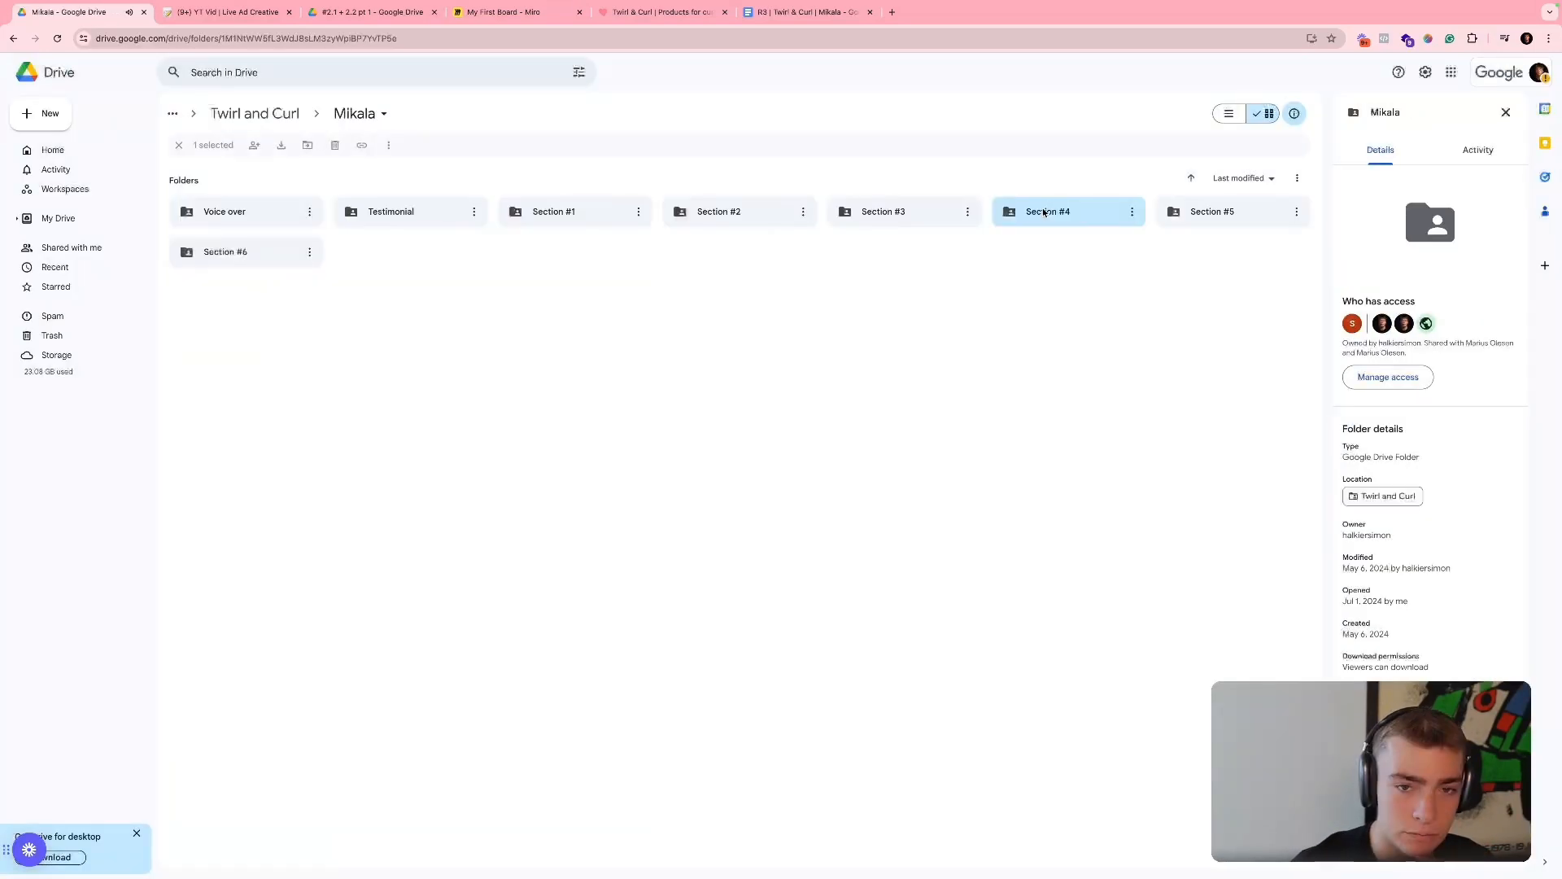
pyautogui.doubleClick(1044, 213)
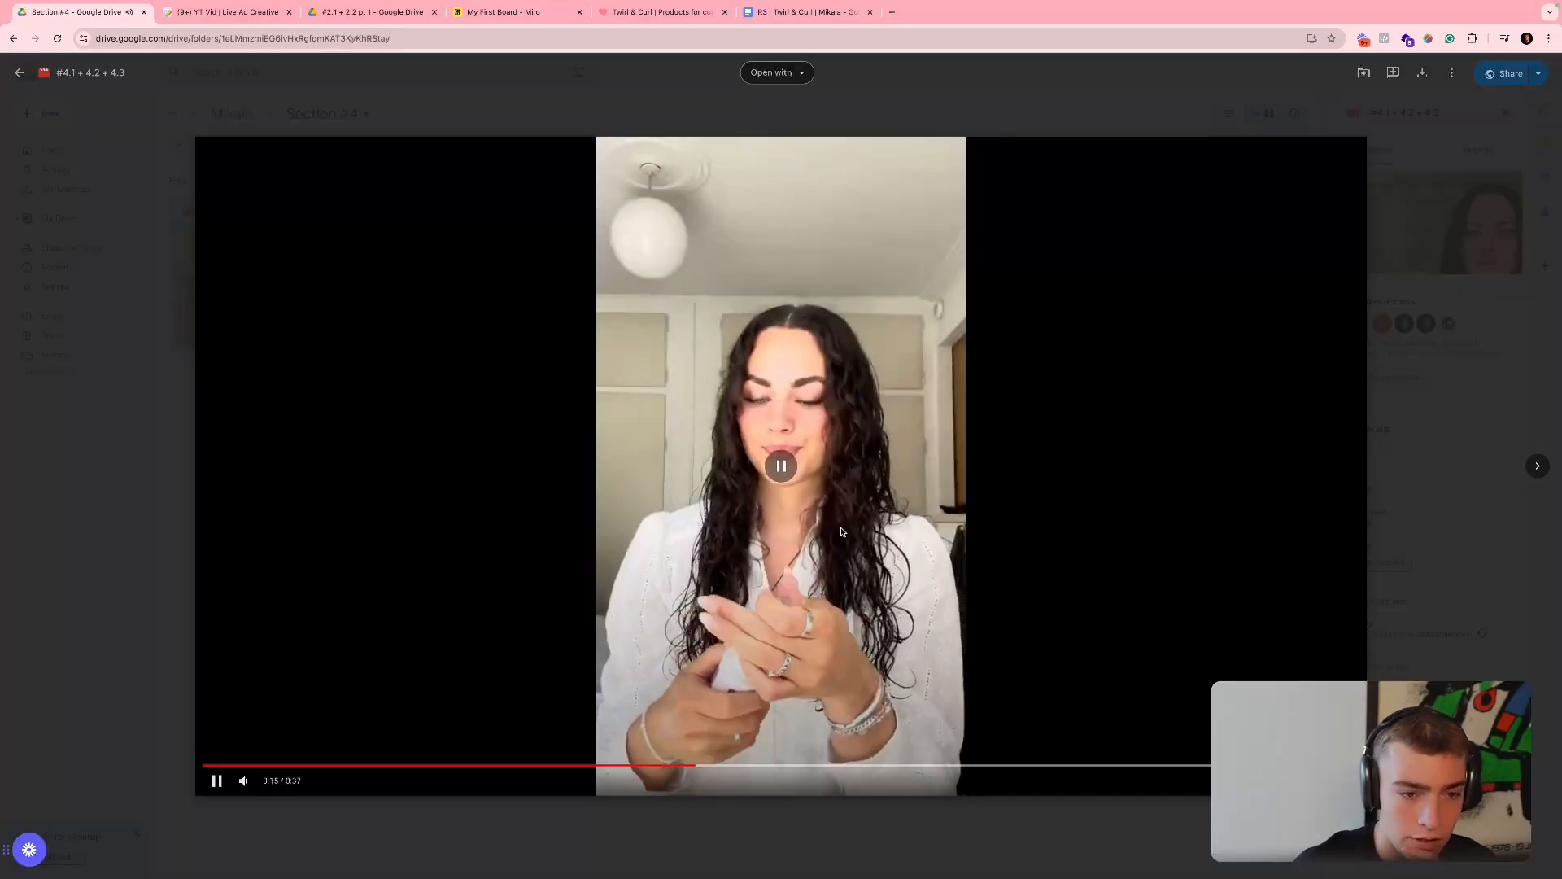
pyautogui.click(842, 531)
pyautogui.click(1509, 74)
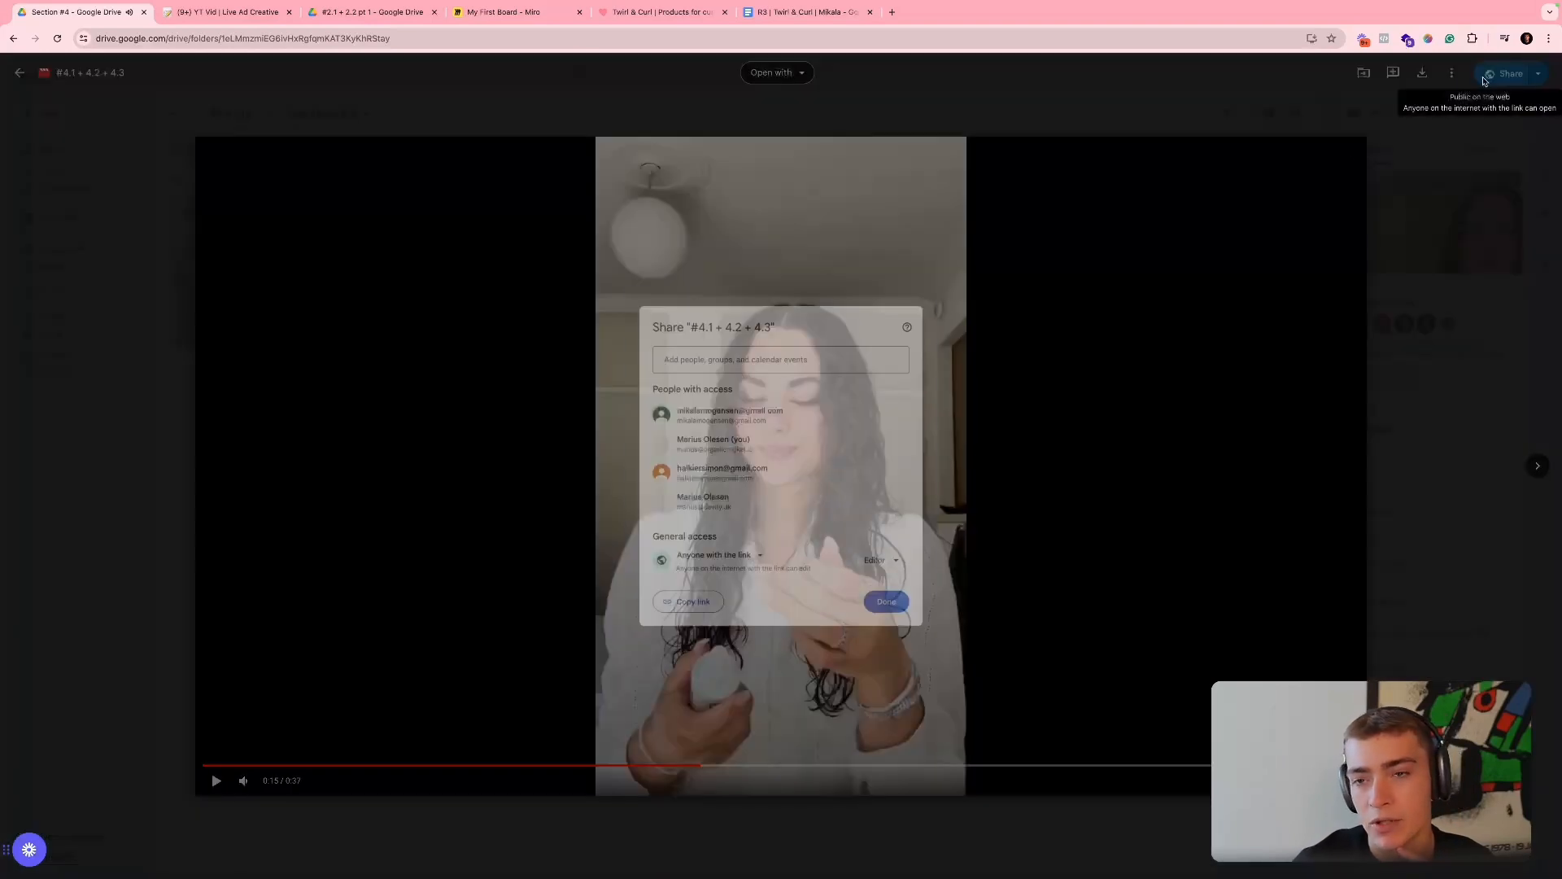
pyautogui.click(679, 615)
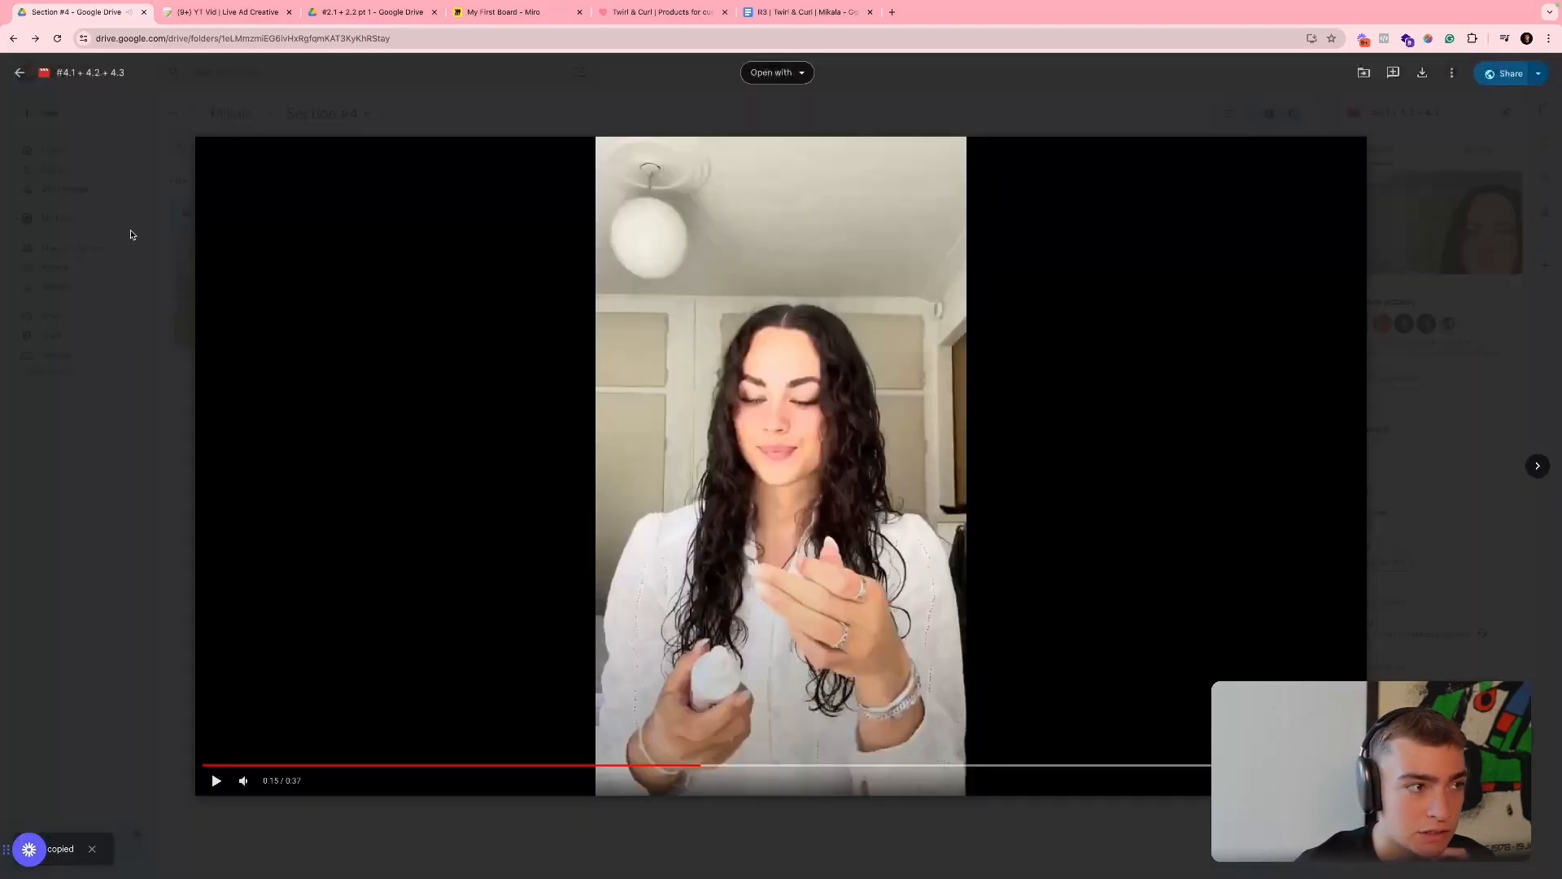
# - Switch to Notion and paste the clip link into the first empty Files & Media cell below the existing links
pyautogui.click(215, 11)
pyautogui.click(793, 468)
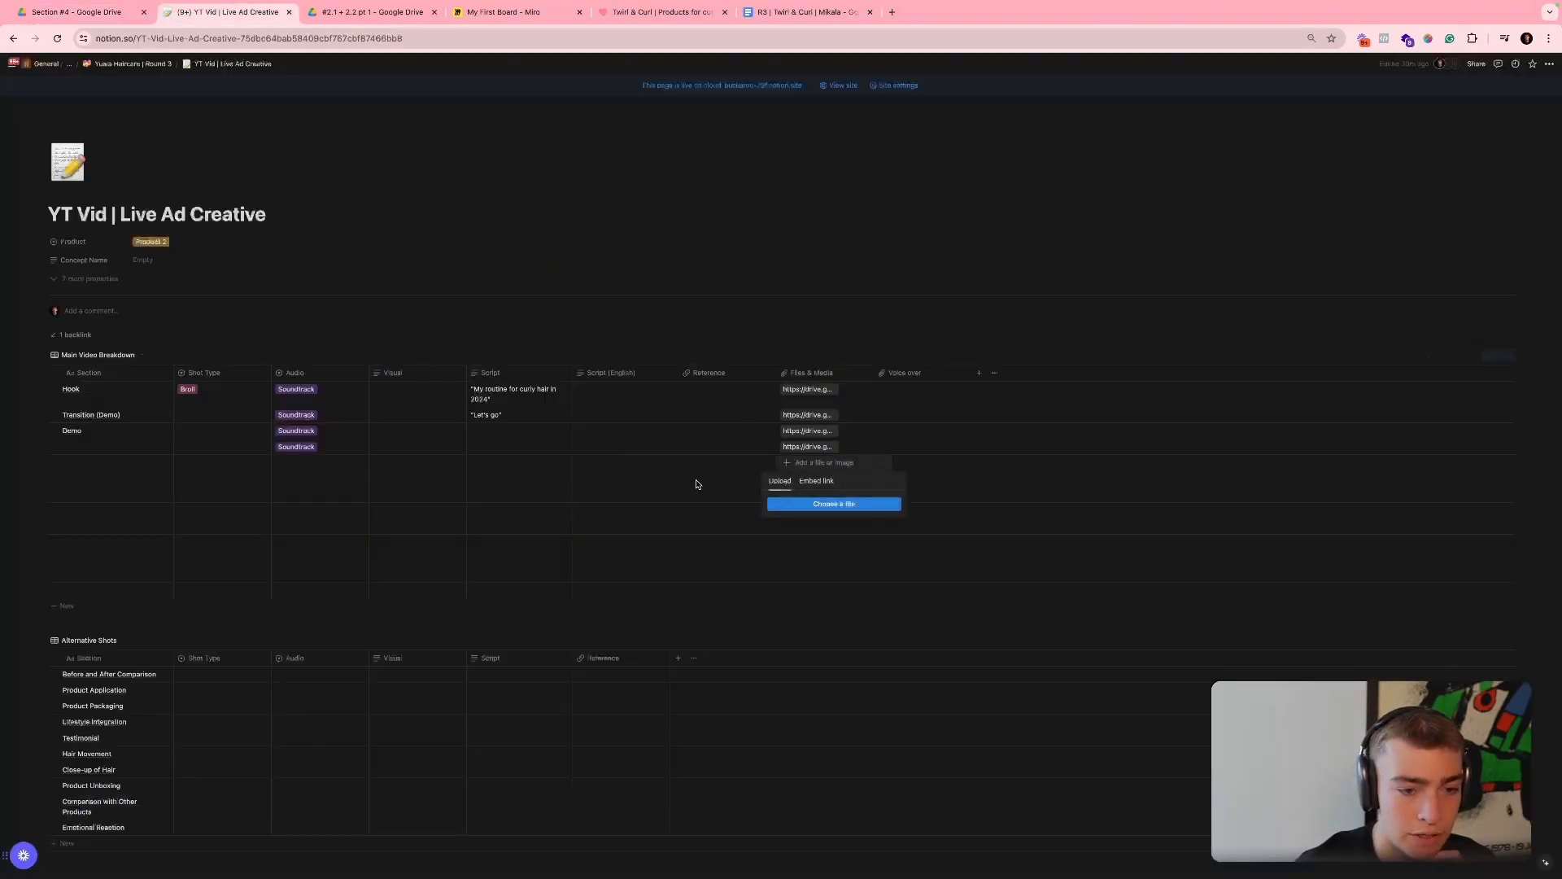
pyautogui.press('Escape')
pyautogui.hotkey('ctrl', 'v')
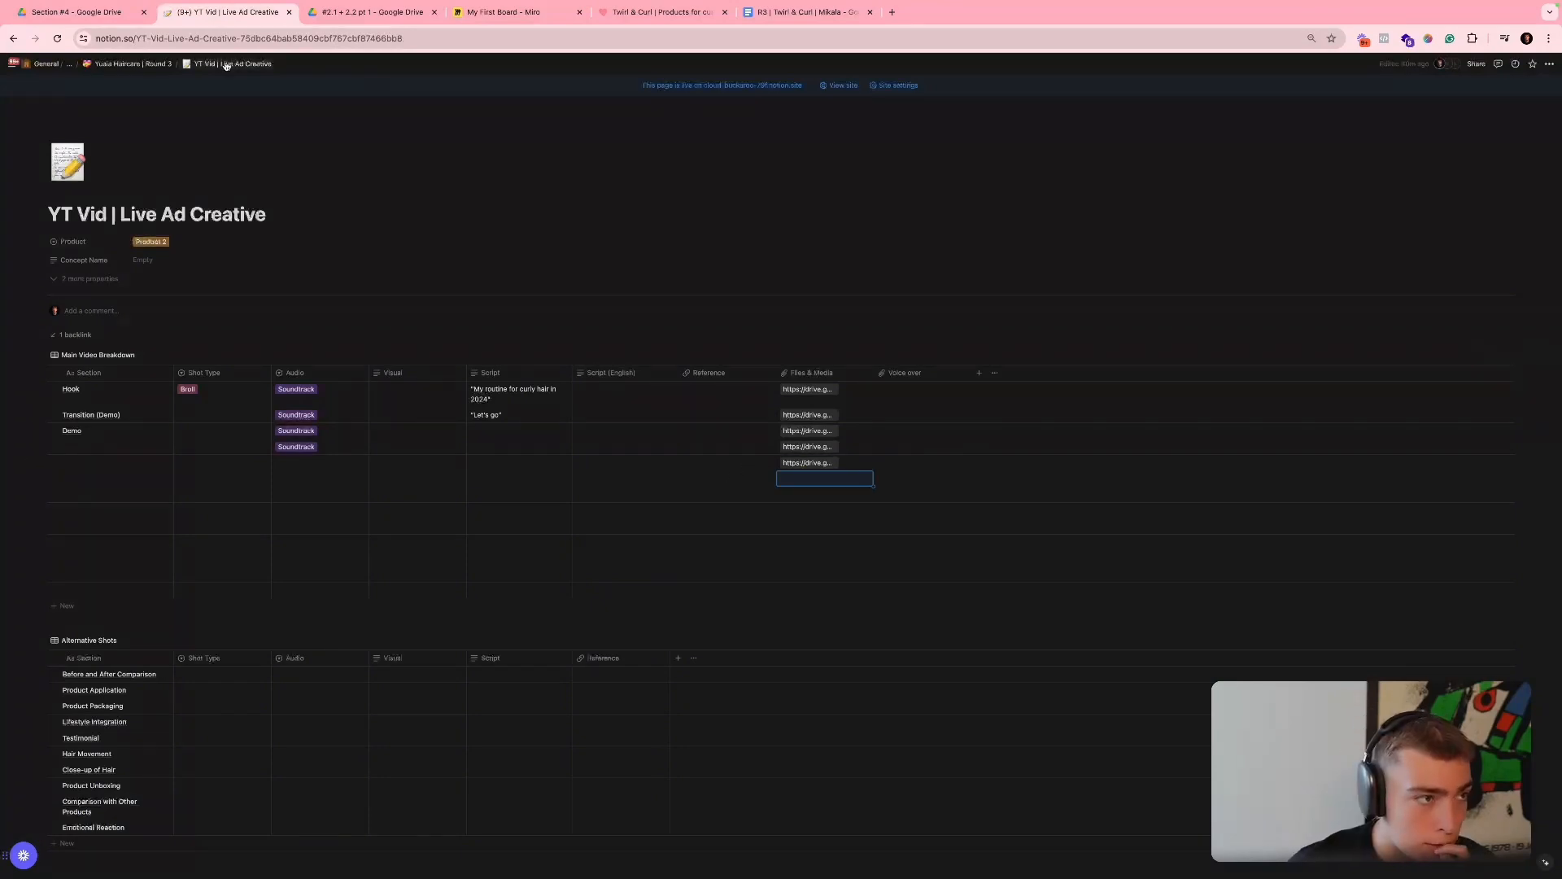
# - Close the clip preview in Google Drive, return to Notion and move the last Files & Media link one row down
pyautogui.click(41, 13)
pyautogui.press('Escape')
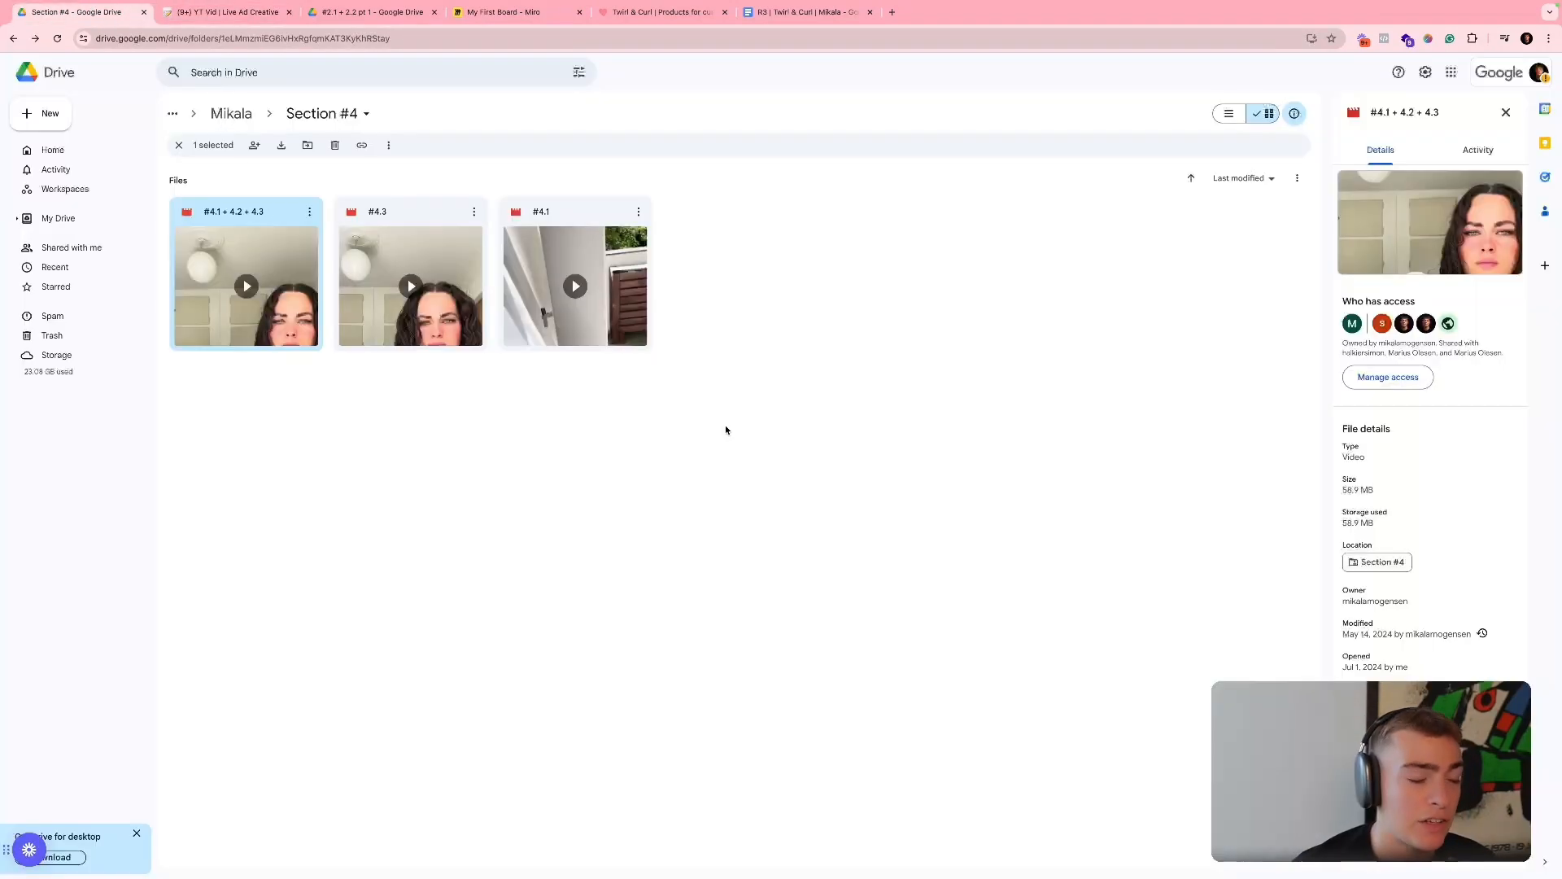
pyautogui.click(227, 13)
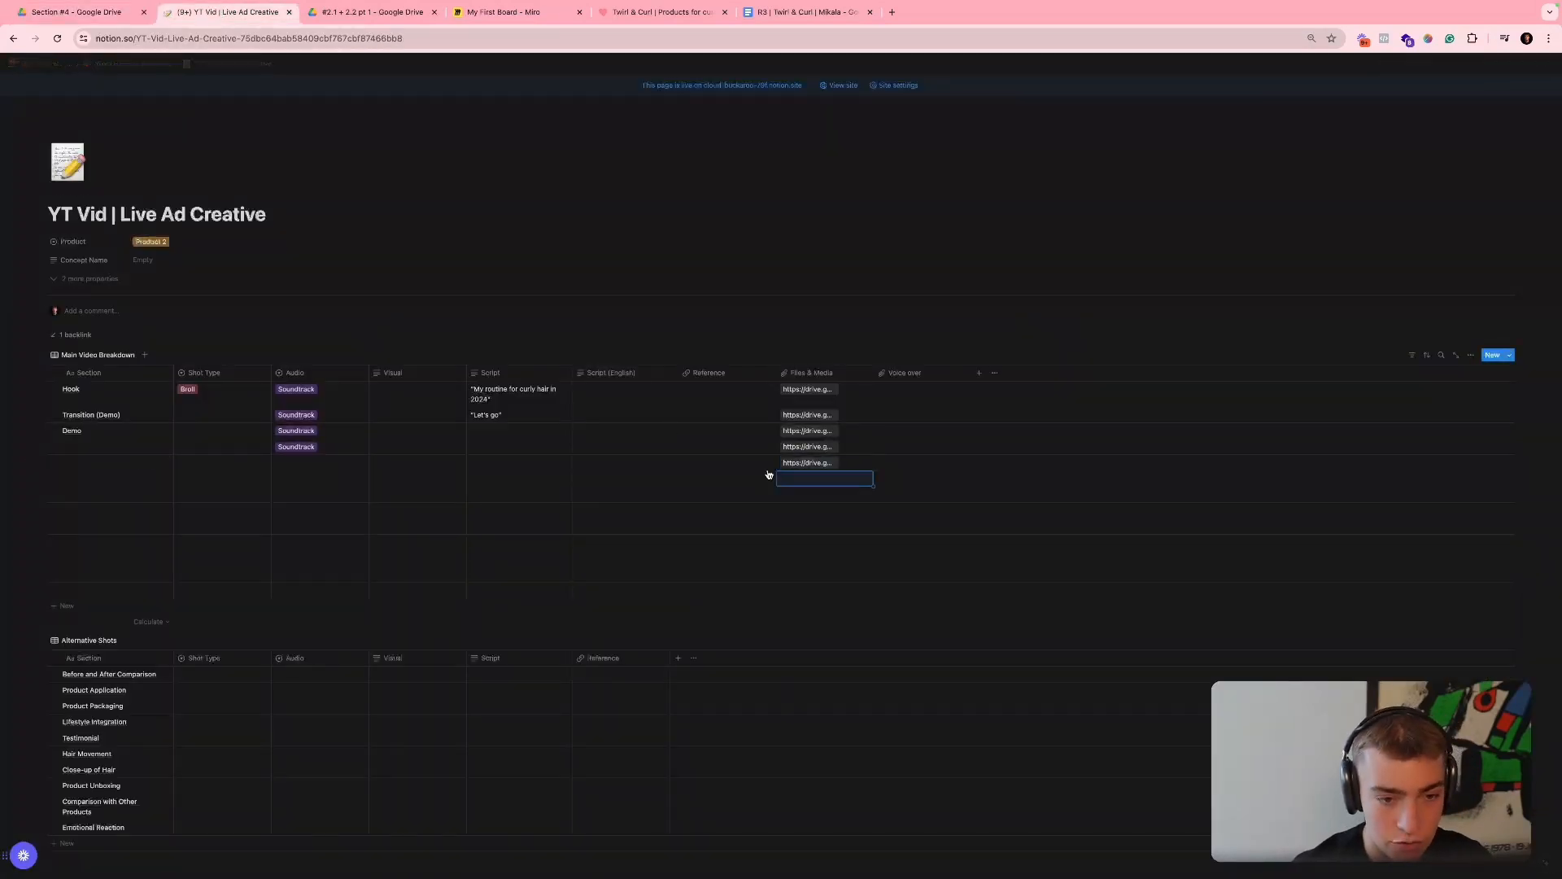
pyautogui.press('Up')
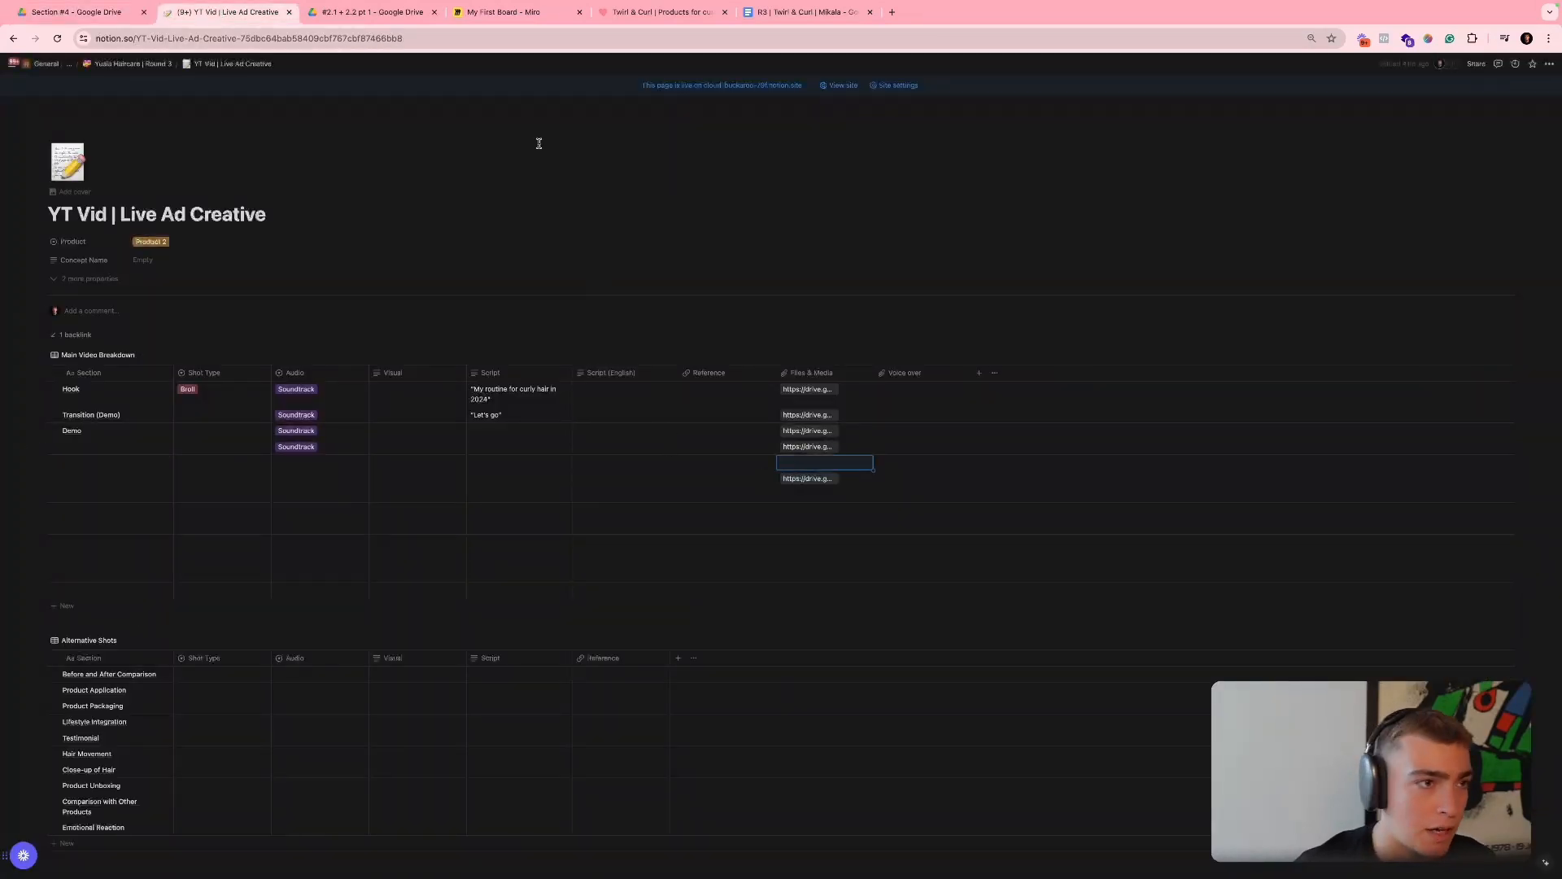
# - Switch to Google Drive, open clip "#3.3" in the Section #3 folder and skip ahead to review it
pyautogui.click(373, 13)
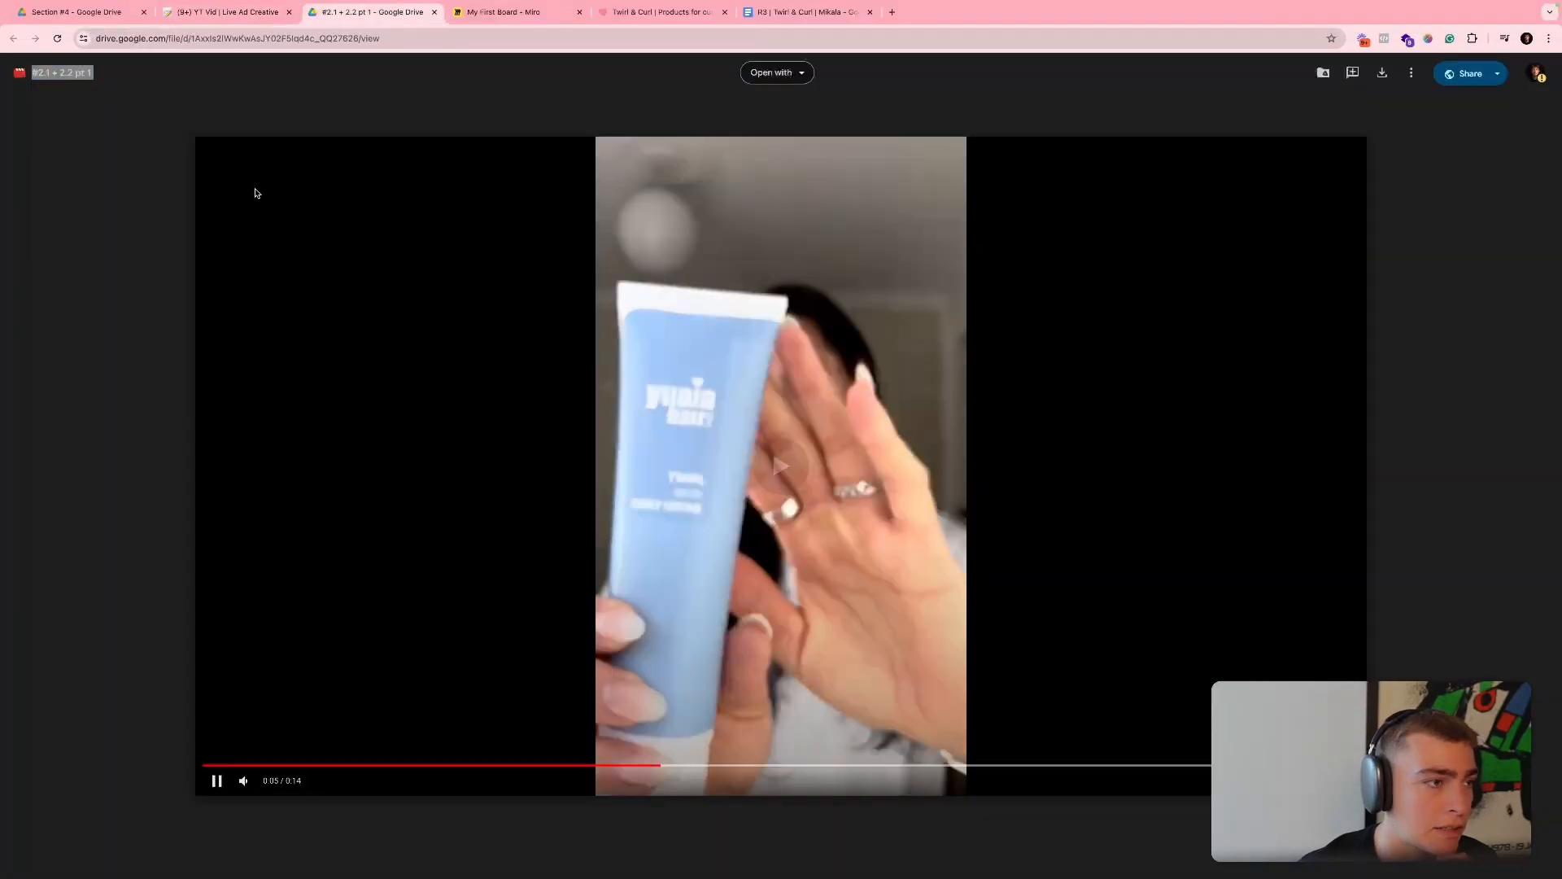
pyautogui.click(77, 12)
pyautogui.click(231, 113)
pyautogui.doubleClick(883, 212)
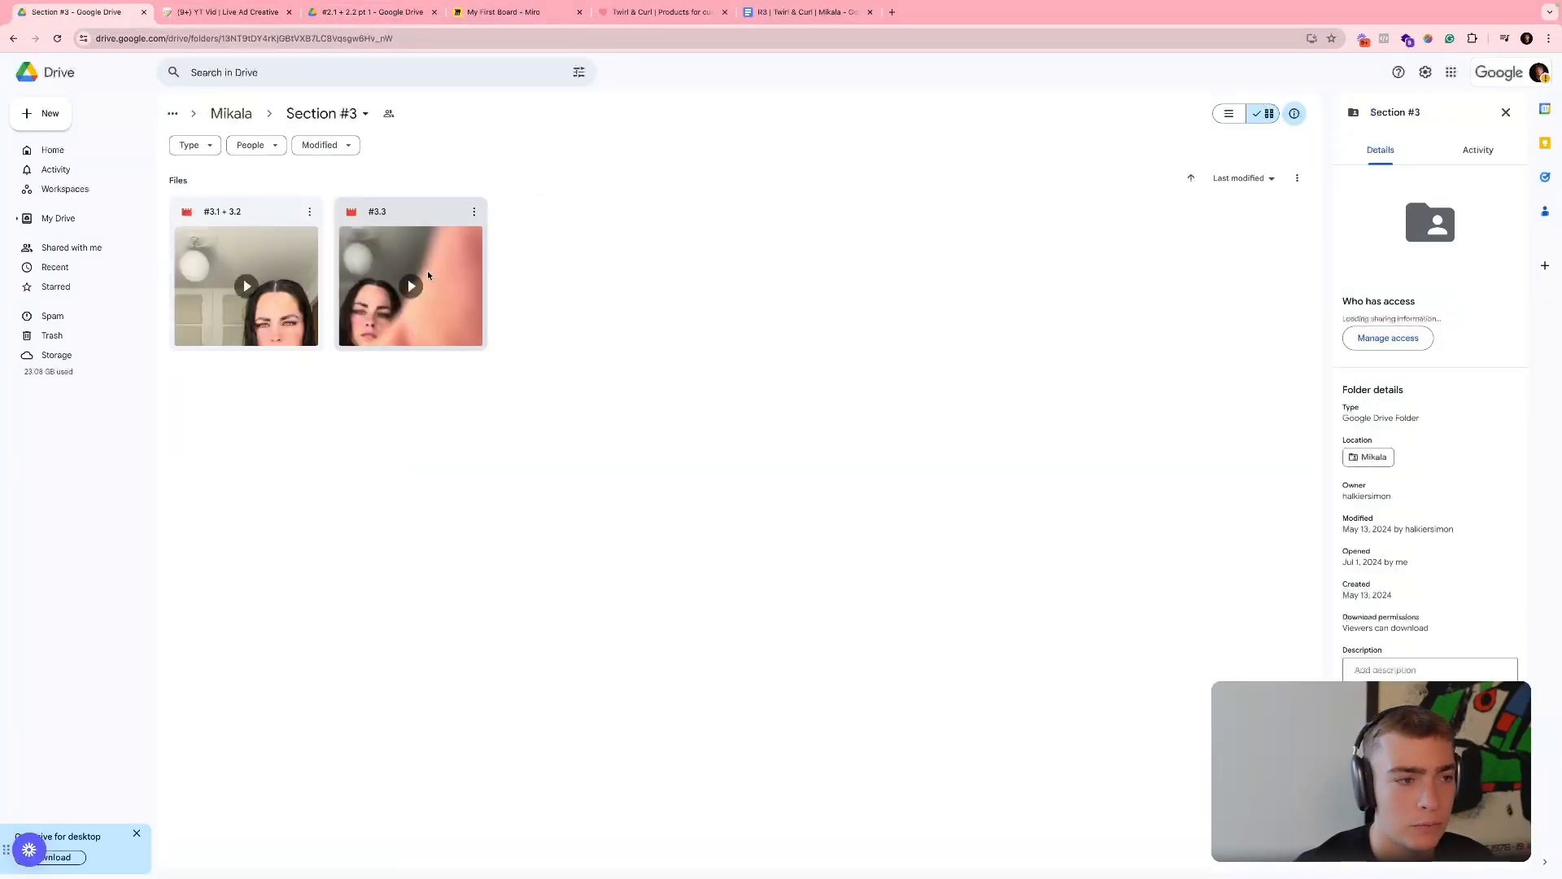
pyautogui.doubleClick(427, 270)
pyautogui.click(569, 764)
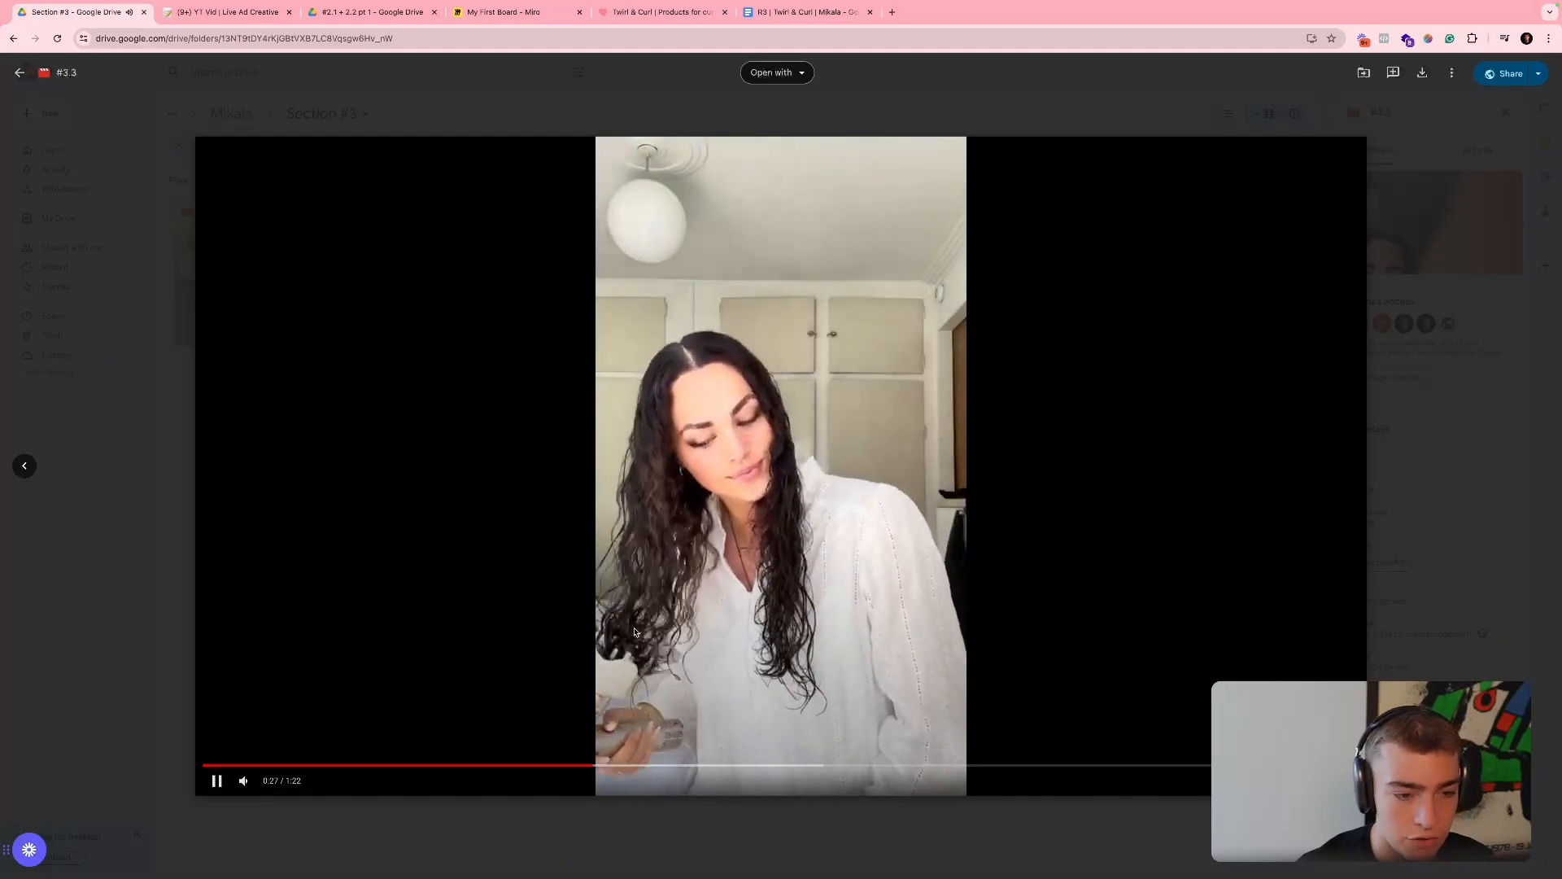
# - Copy the share link of clip "#3.3", close its preview and paste the link into the empty Files & Media cell above the last link in Notion
pyautogui.click(1507, 73)
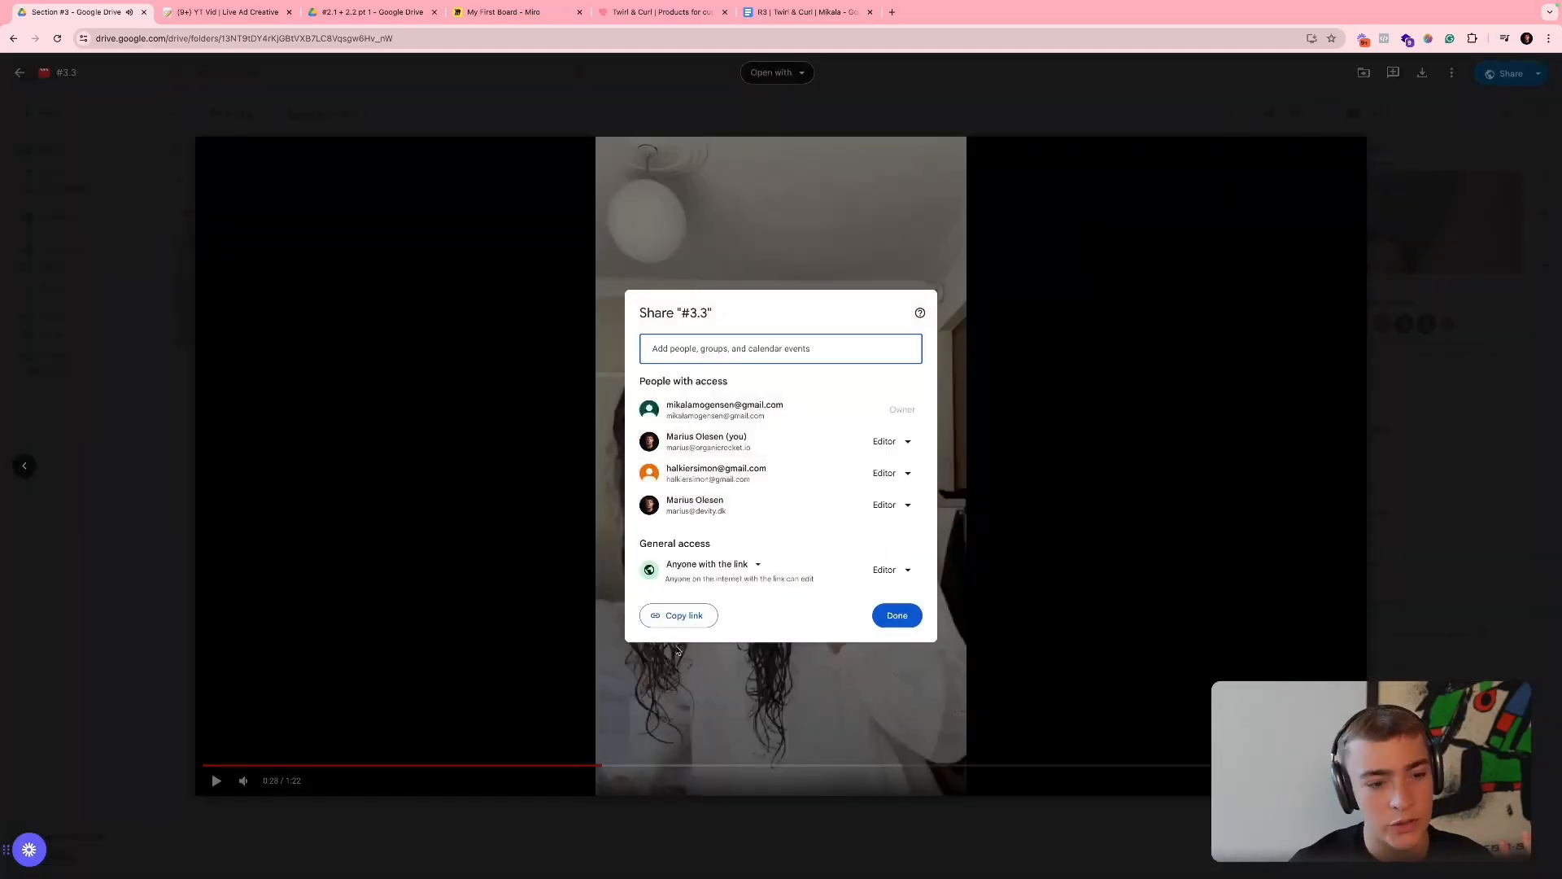
pyautogui.click(678, 615)
pyautogui.click(152, 250)
pyautogui.press('Escape')
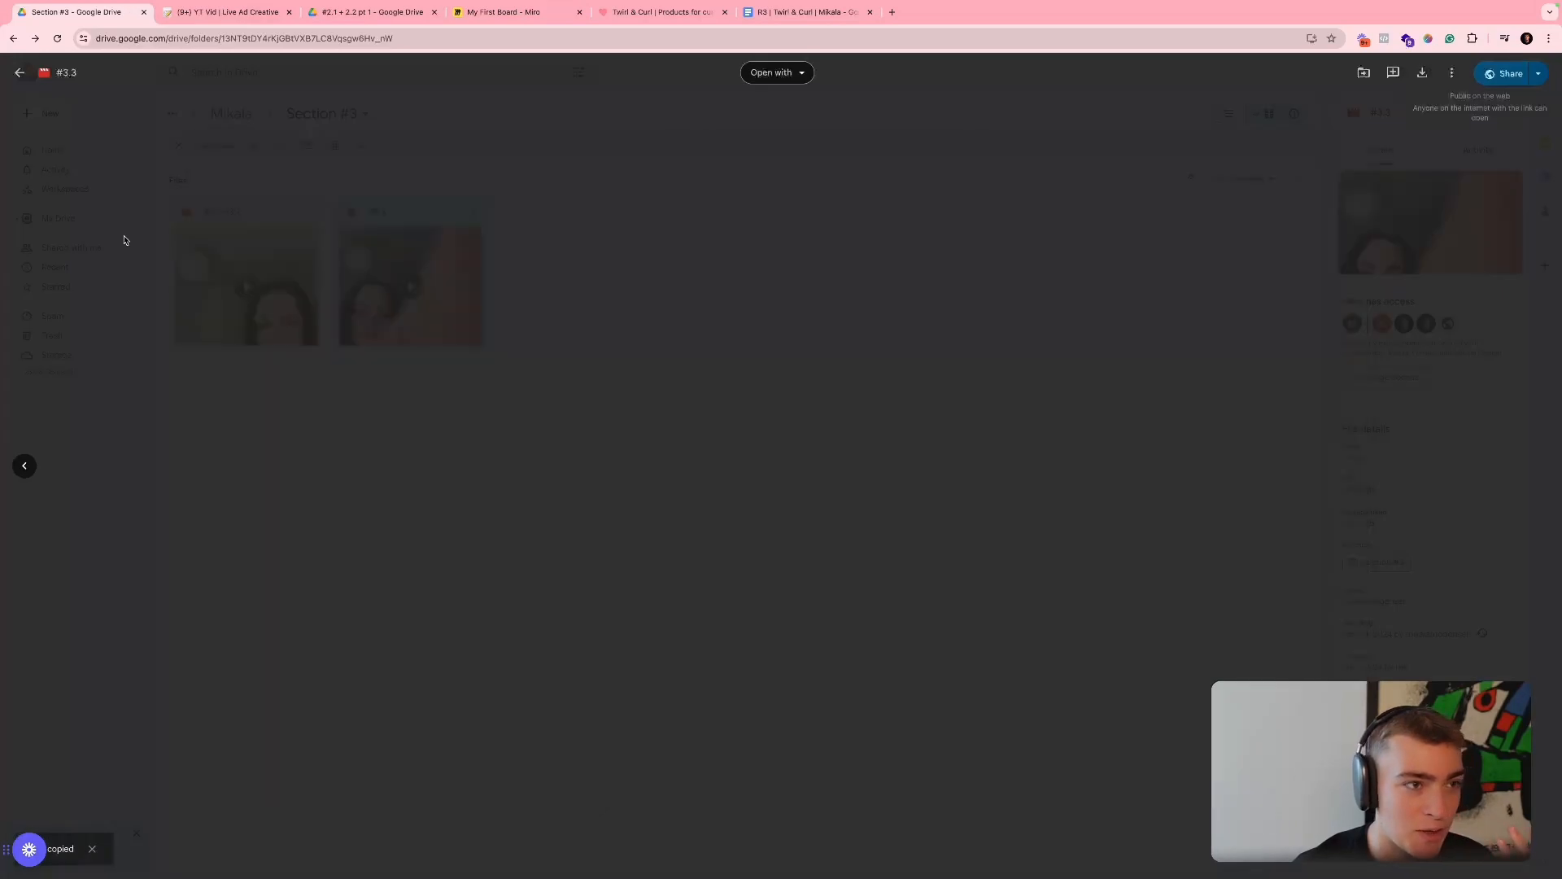
pyautogui.click(218, 12)
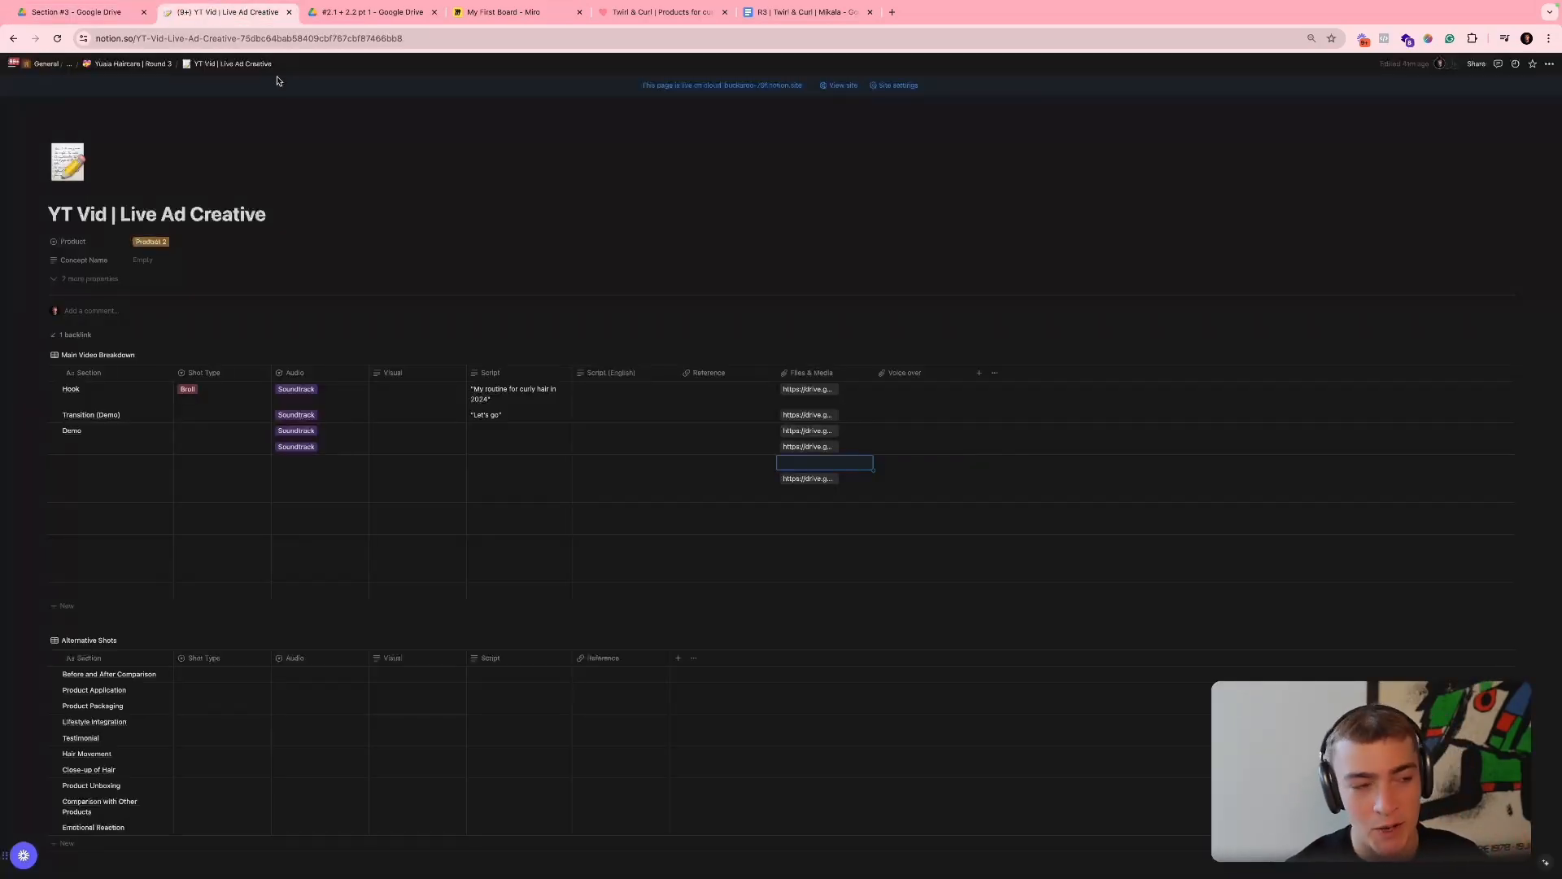
pyautogui.press('Down')
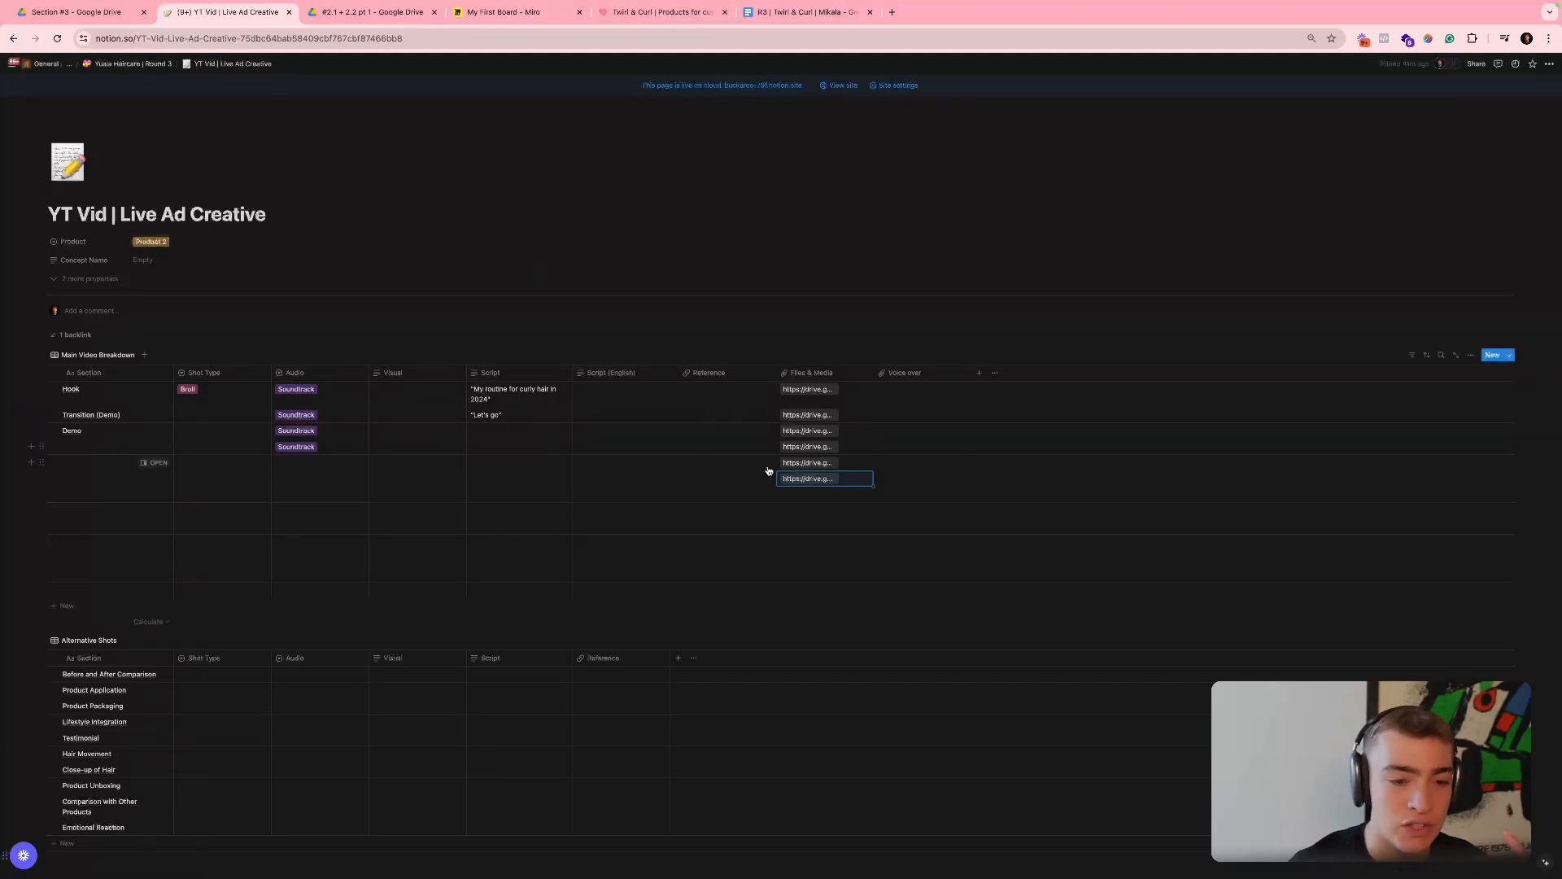
# - Open the last linked clip "#4.1 + 4.2 + 4.3", skip through its hair footage and return to the Section #3 folder in Google Drive
pyautogui.click(793, 478)
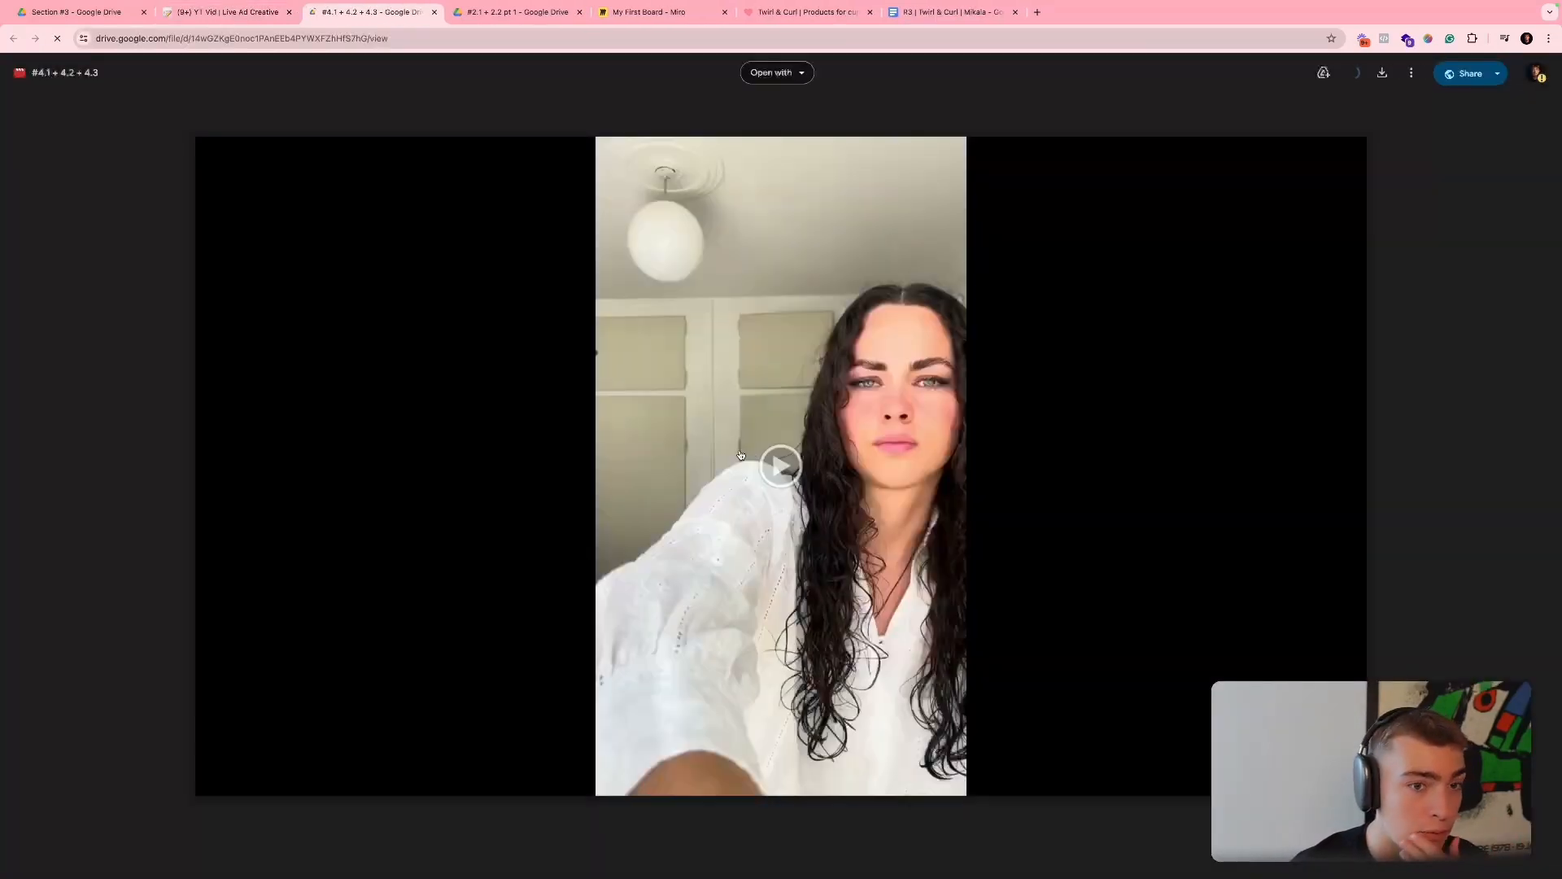
pyautogui.click(742, 459)
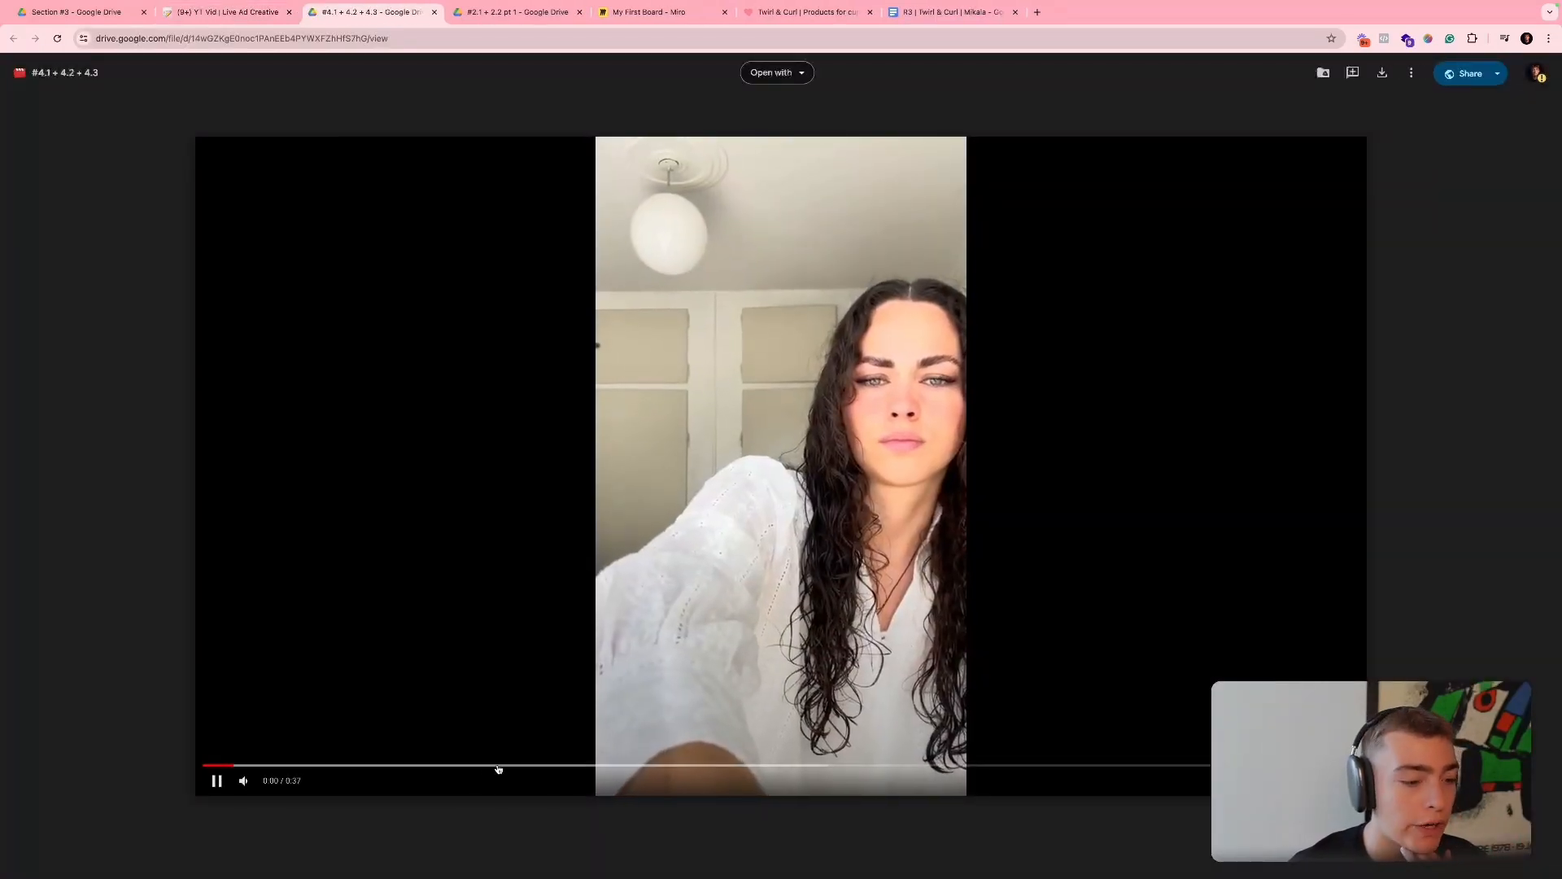
pyautogui.click(779, 765)
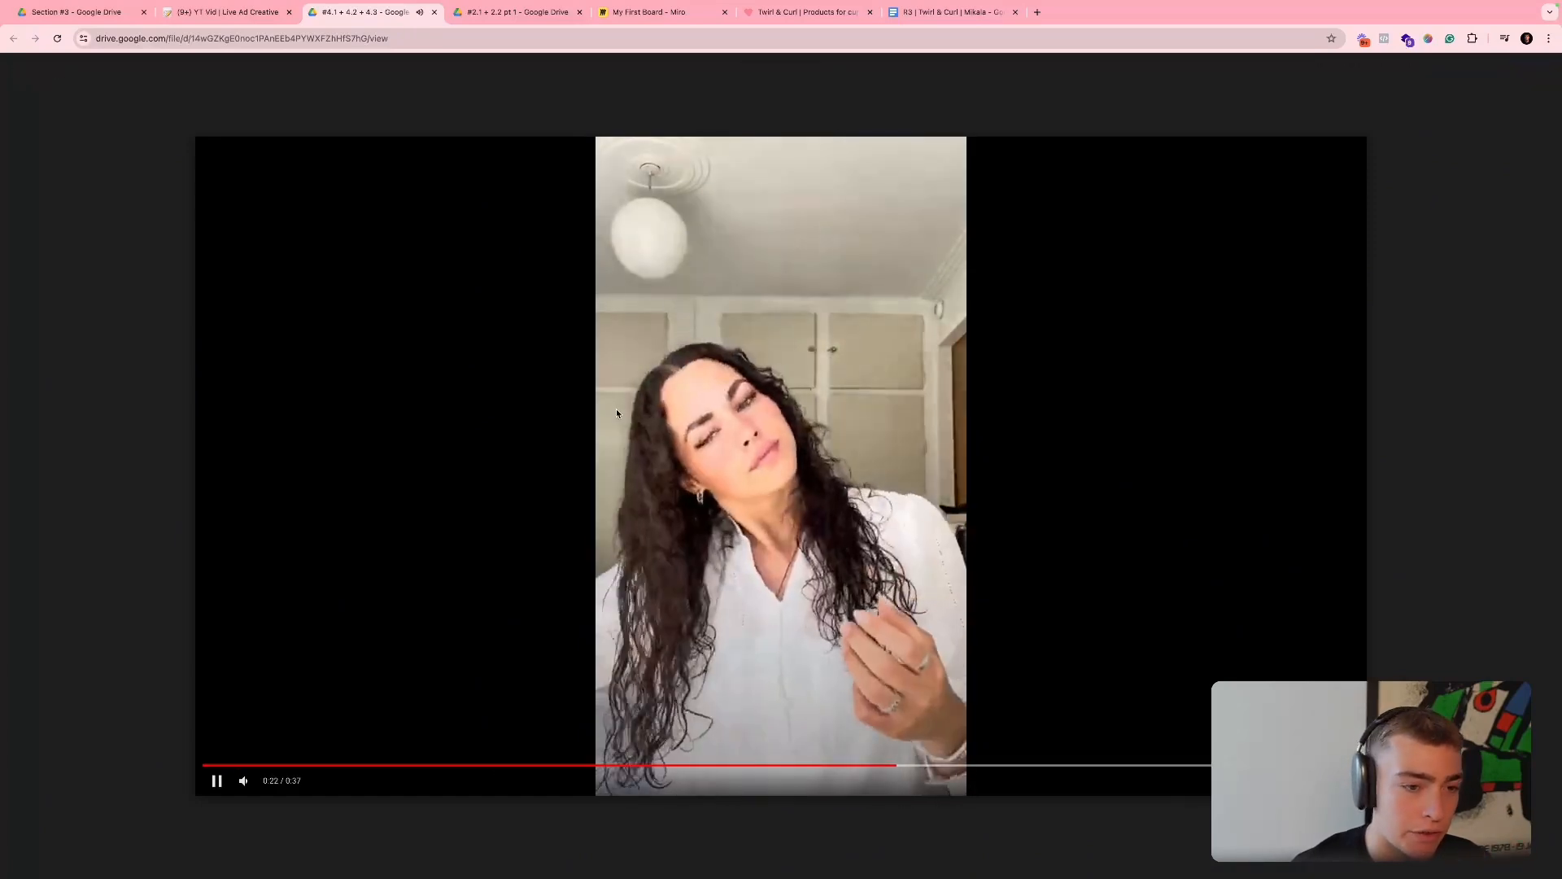
pyautogui.click(297, 168)
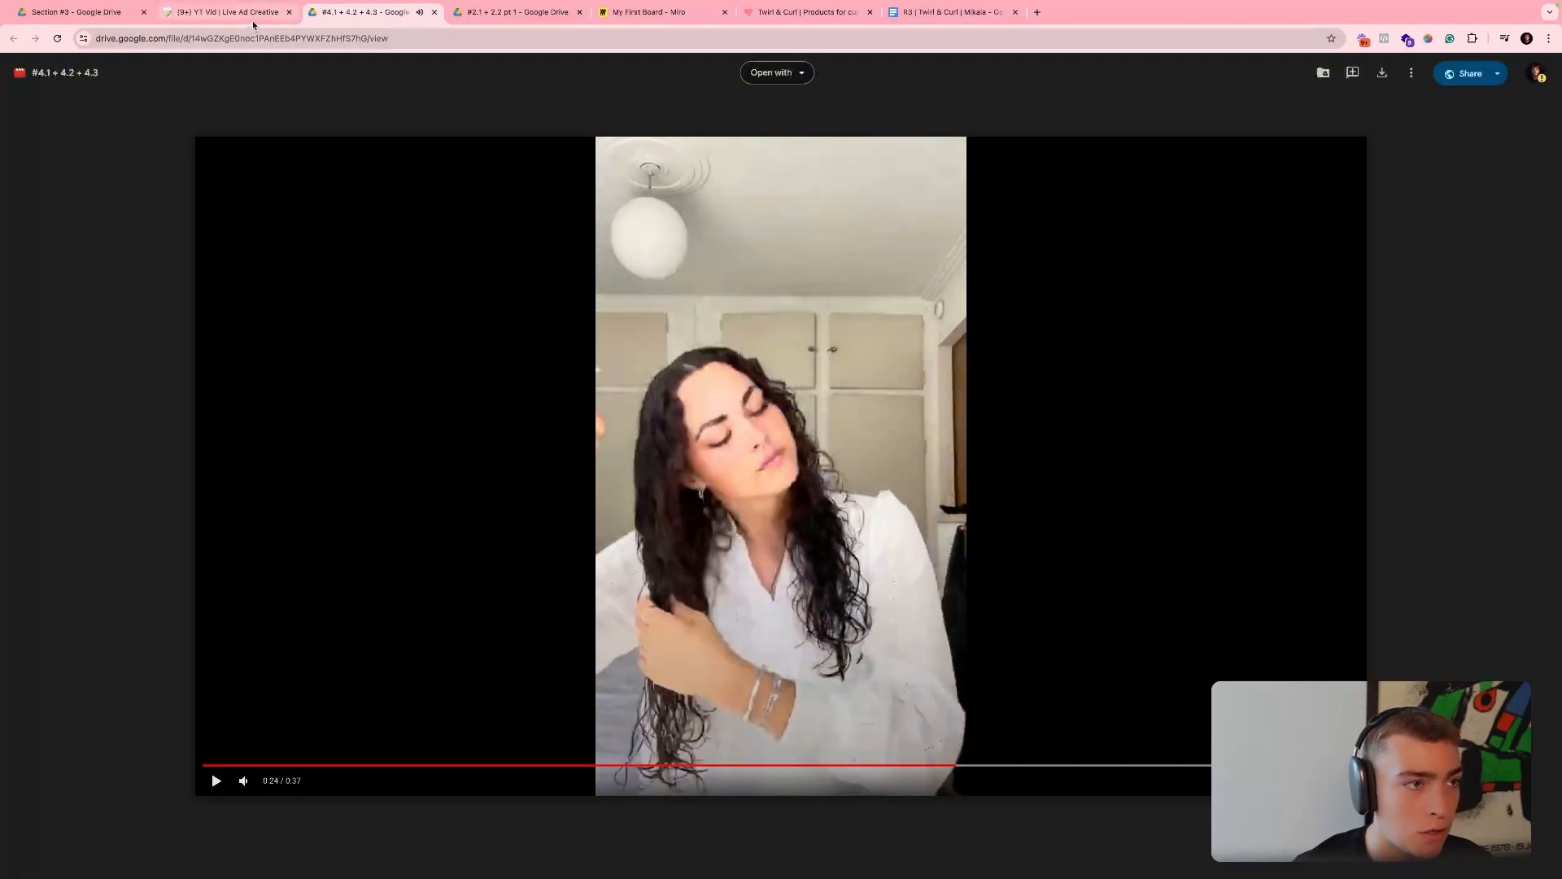
pyautogui.click(108, 20)
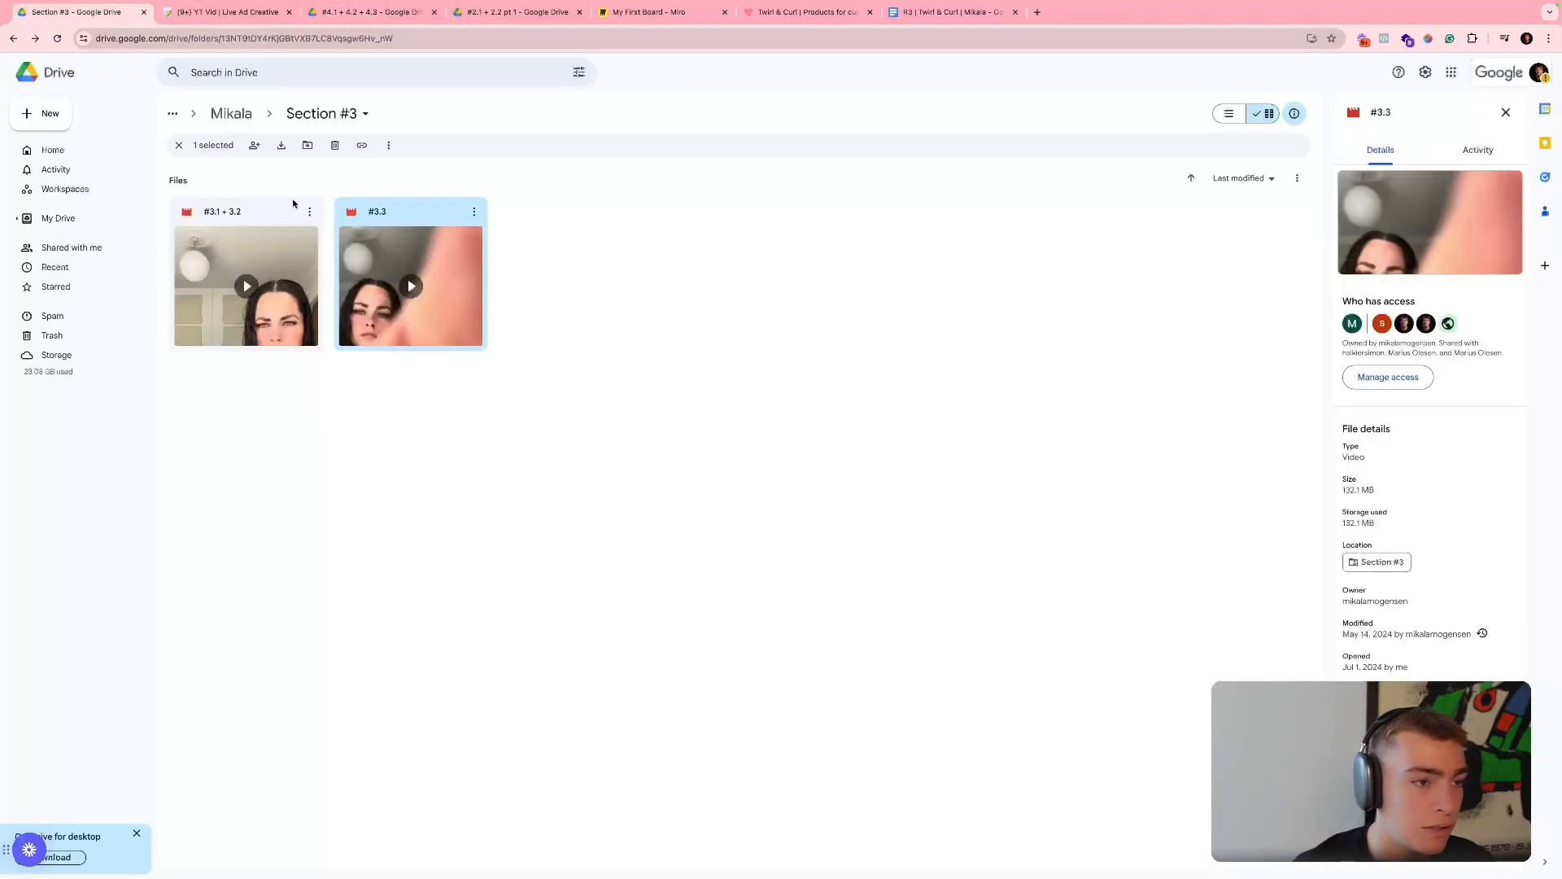
# - Open the Section #4 folder, preview clips "#4.1" and "#4.3", and close the preview
pyautogui.click(237, 114)
pyautogui.click(1009, 217)
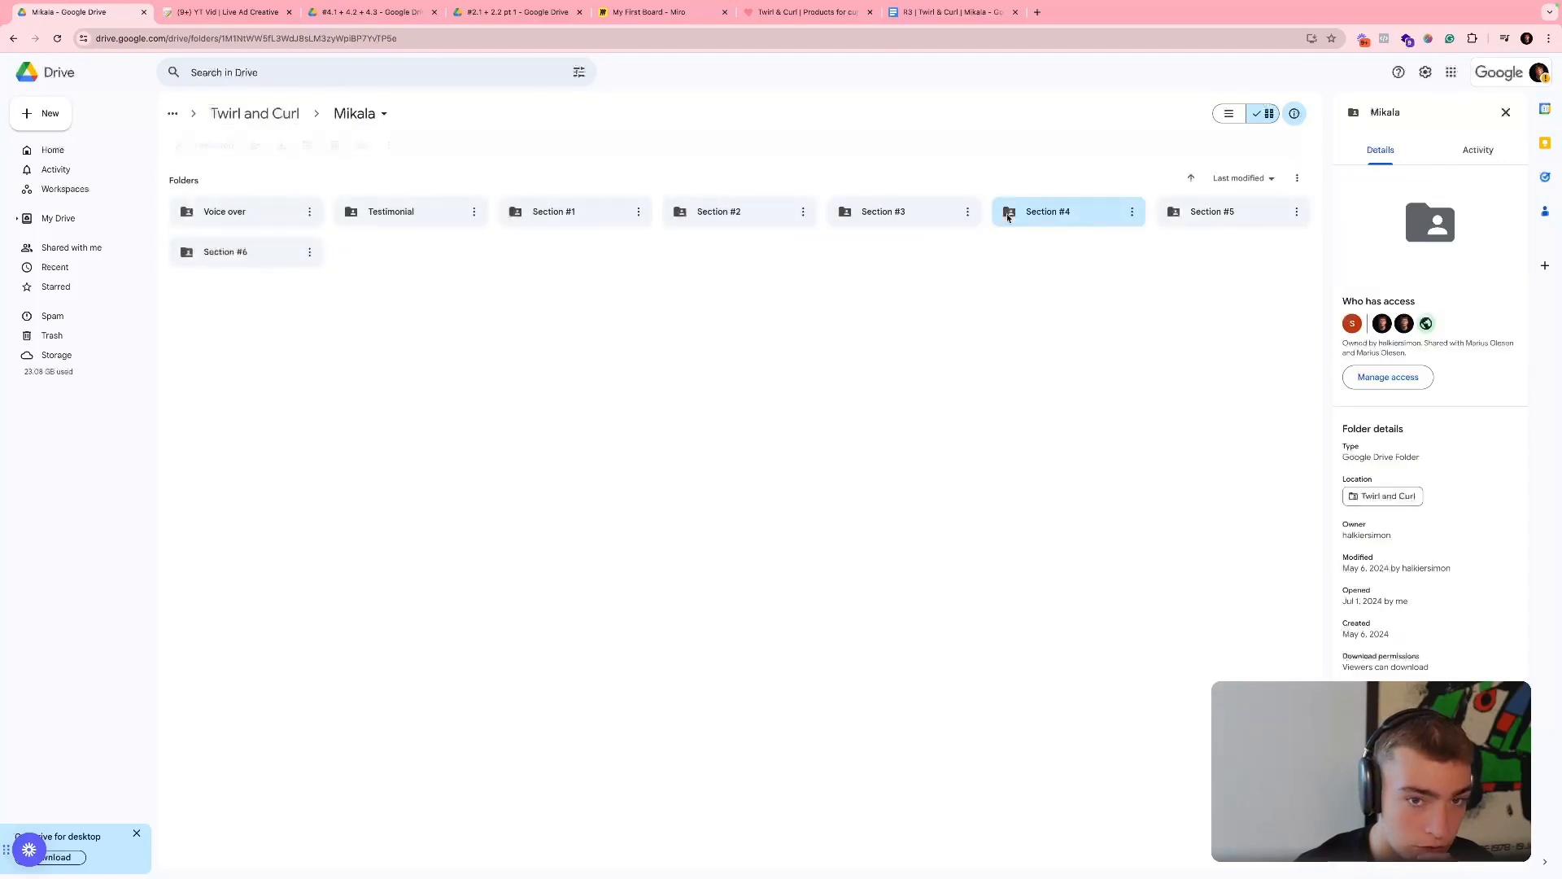
pyautogui.doubleClick(1009, 216)
pyautogui.doubleClick(550, 311)
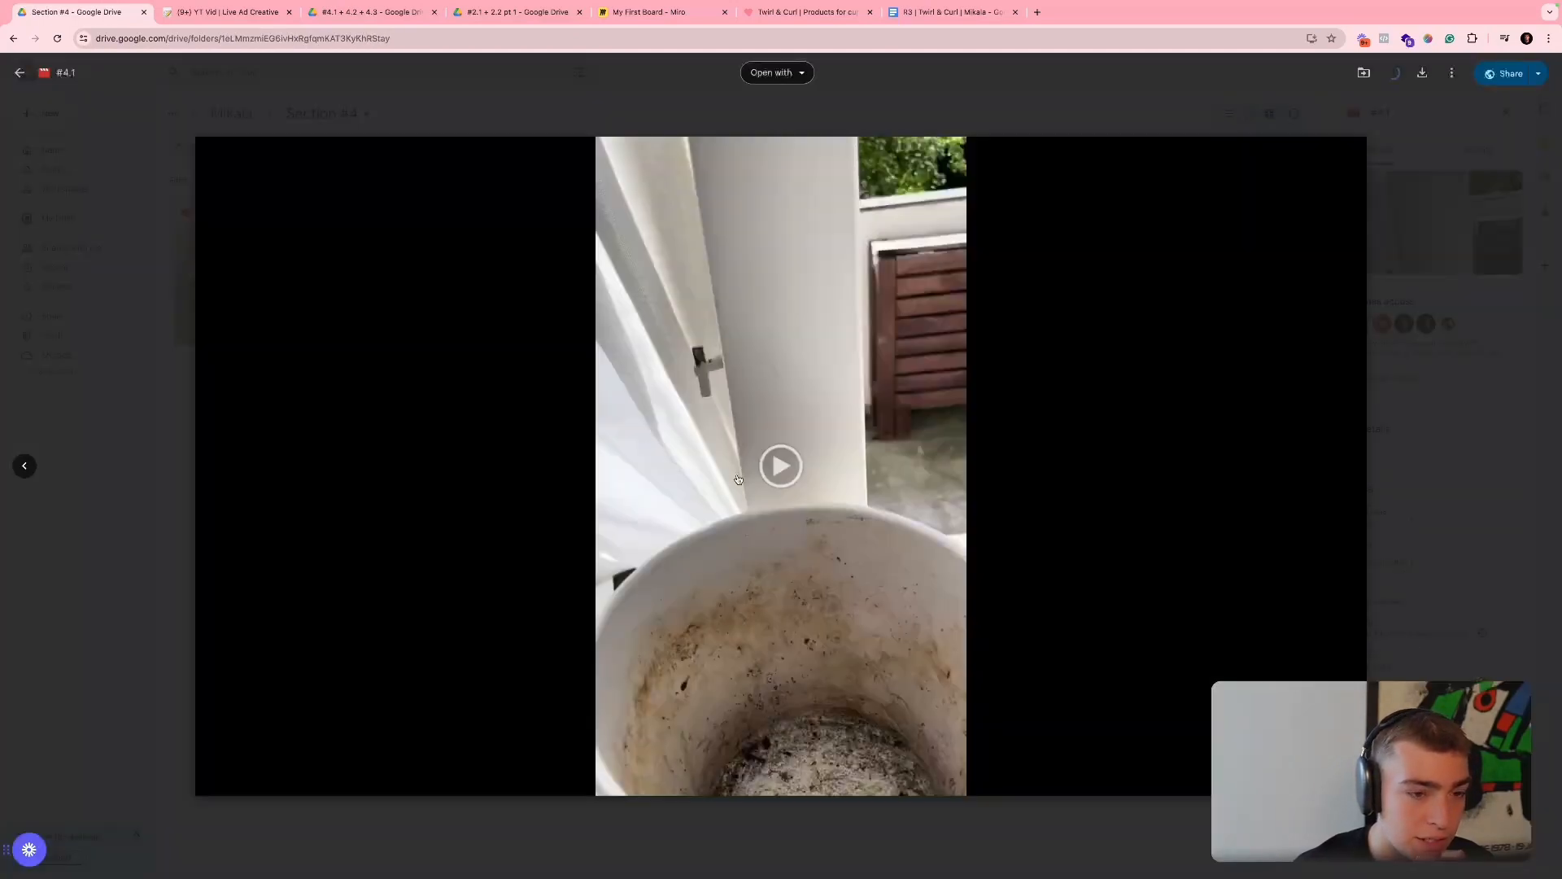
pyautogui.click(743, 471)
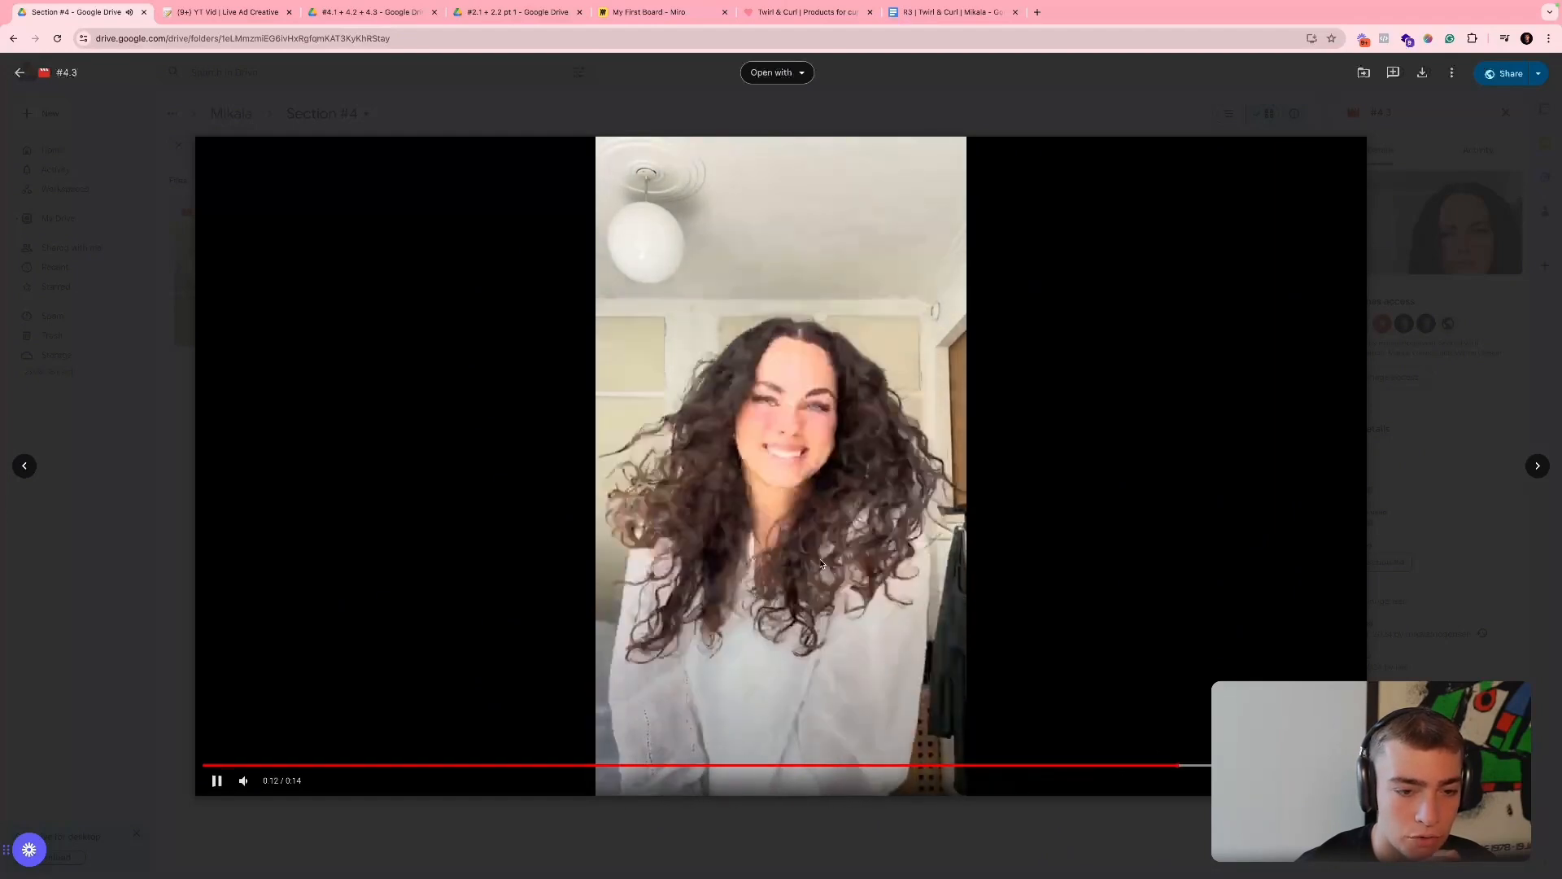
pyautogui.click(202, 401)
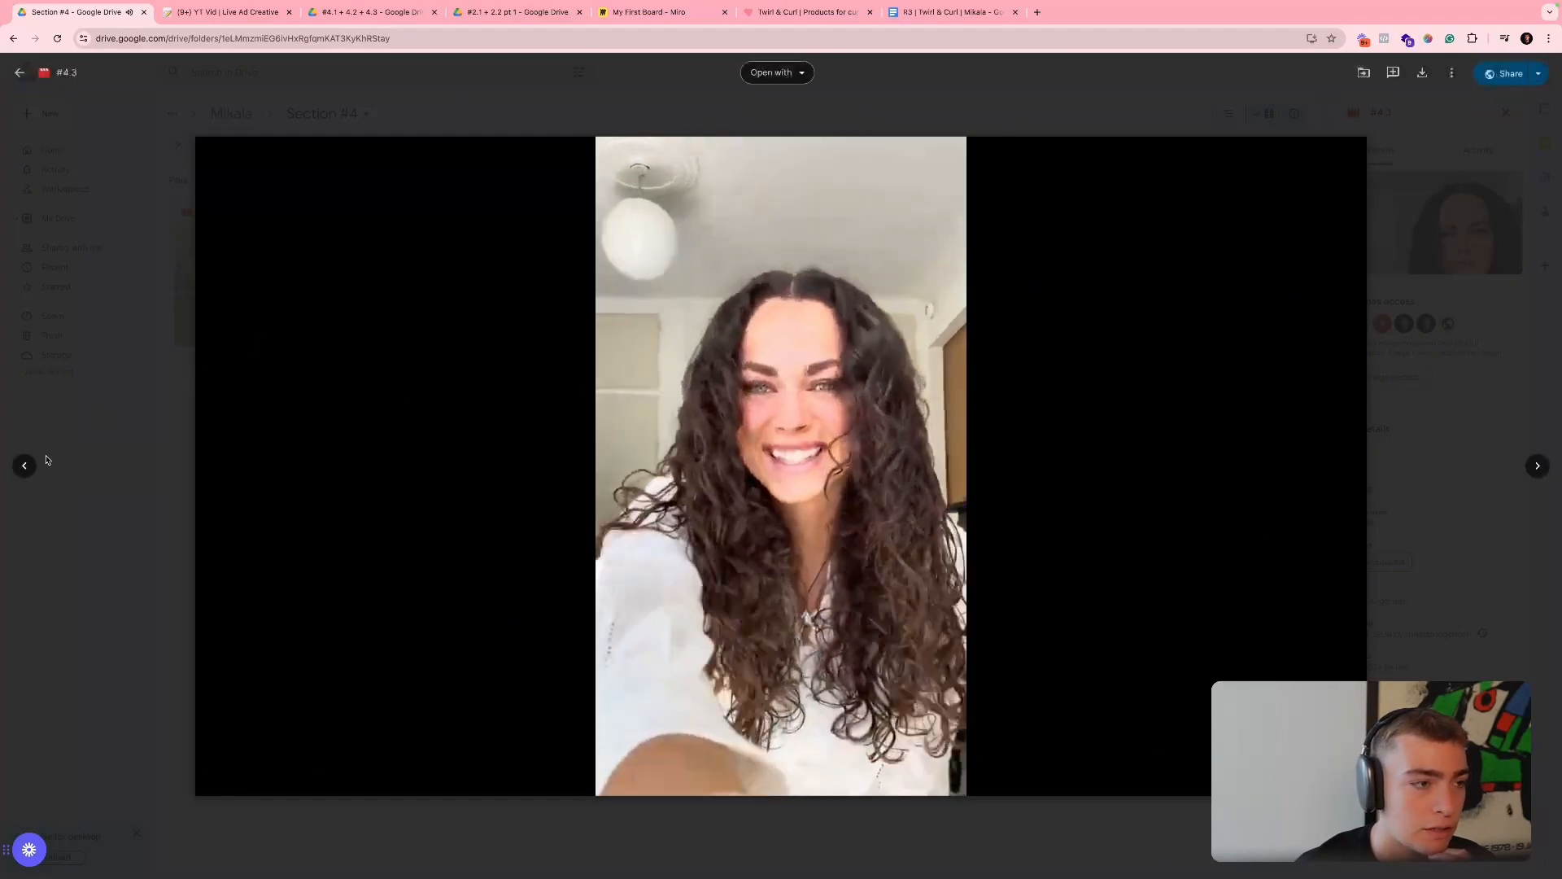
pyautogui.press('Escape')
# - Copy the share link of clip "#4.3" and paste it into the first empty Files & Media cell in Notion
pyautogui.click(473, 211)
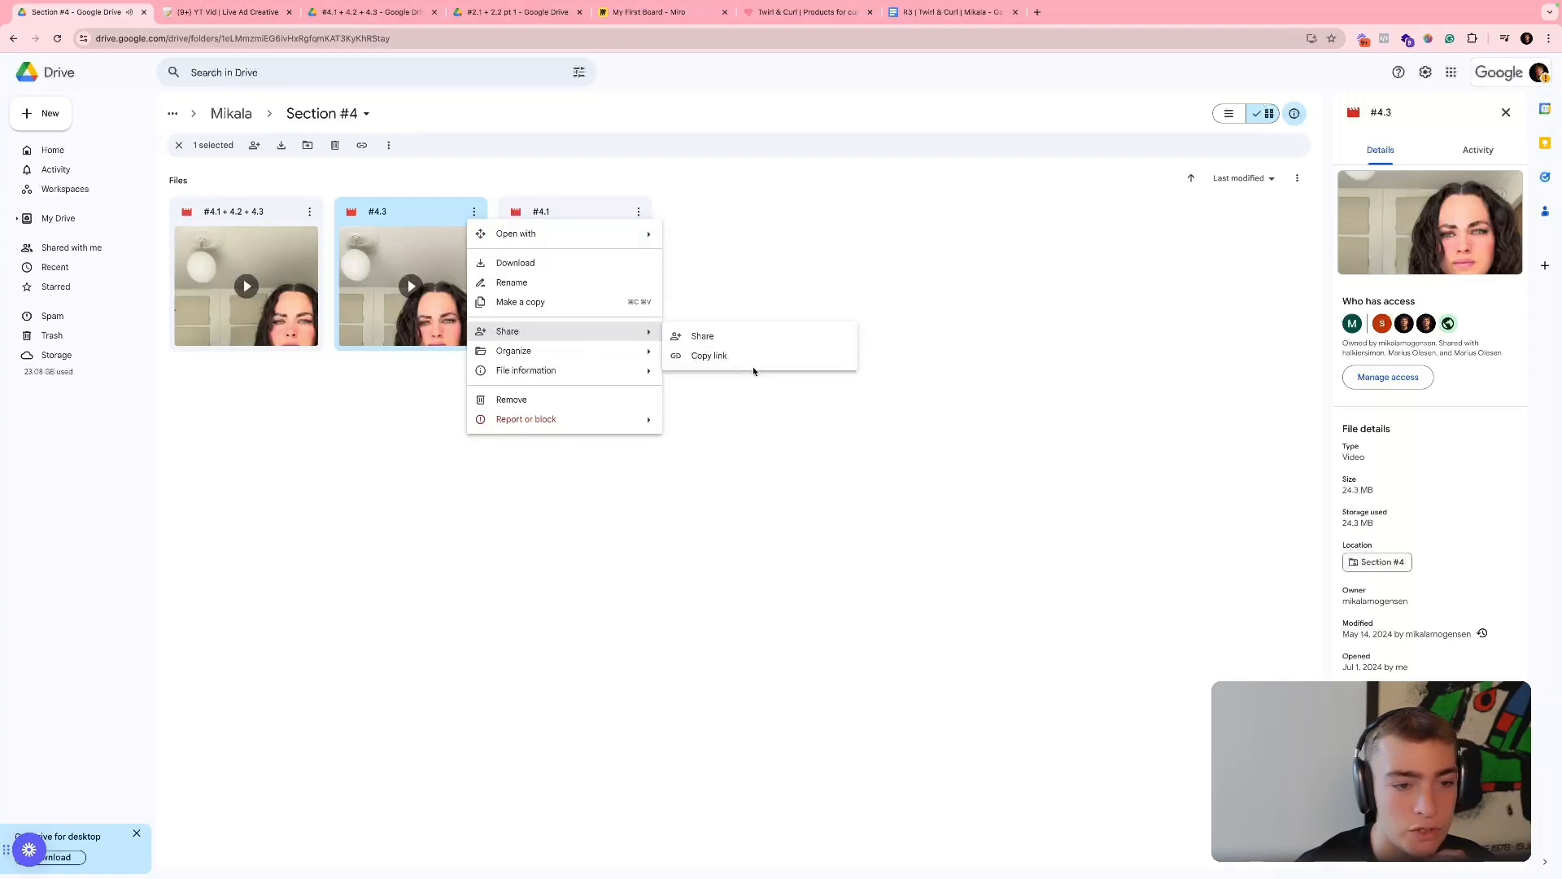
pyautogui.click(751, 359)
pyautogui.press('Escape')
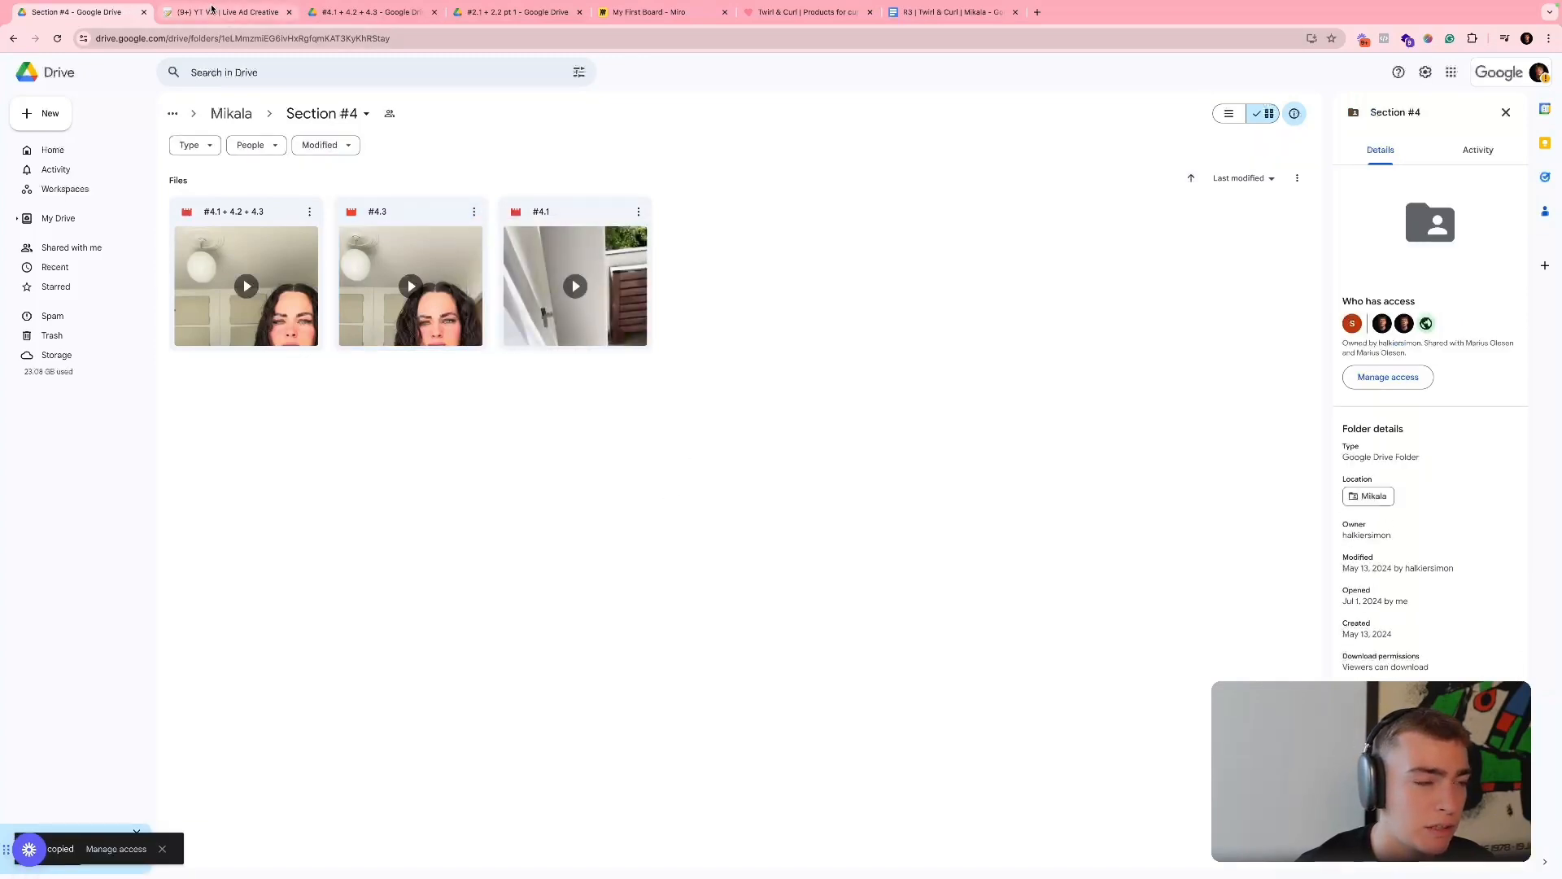
pyautogui.click(210, 11)
pyautogui.click(834, 504)
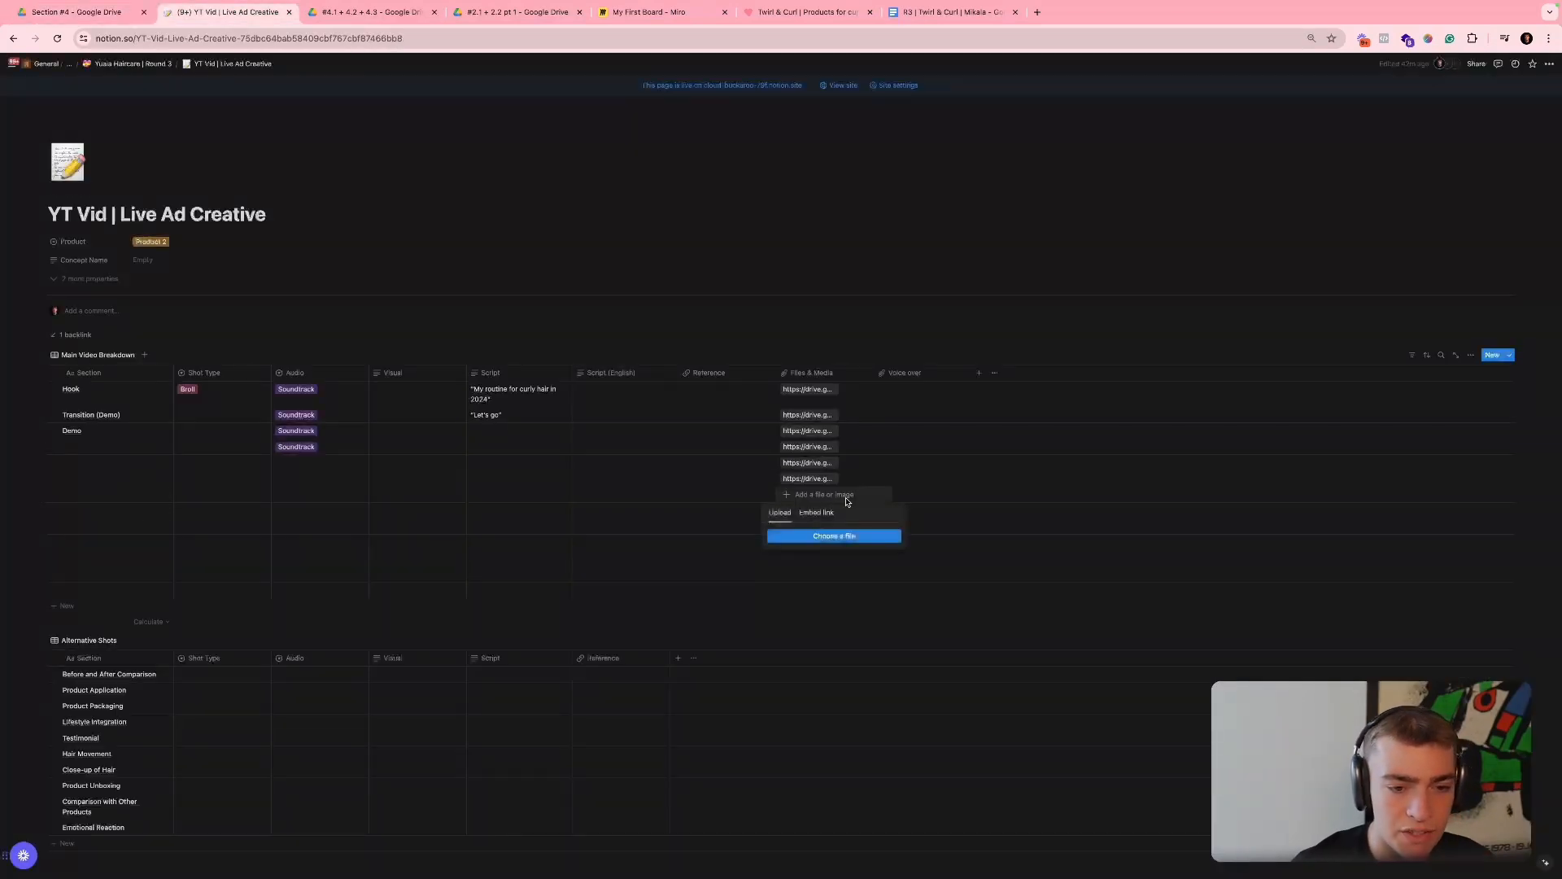
pyautogui.press('Escape')
pyautogui.press('Escape')
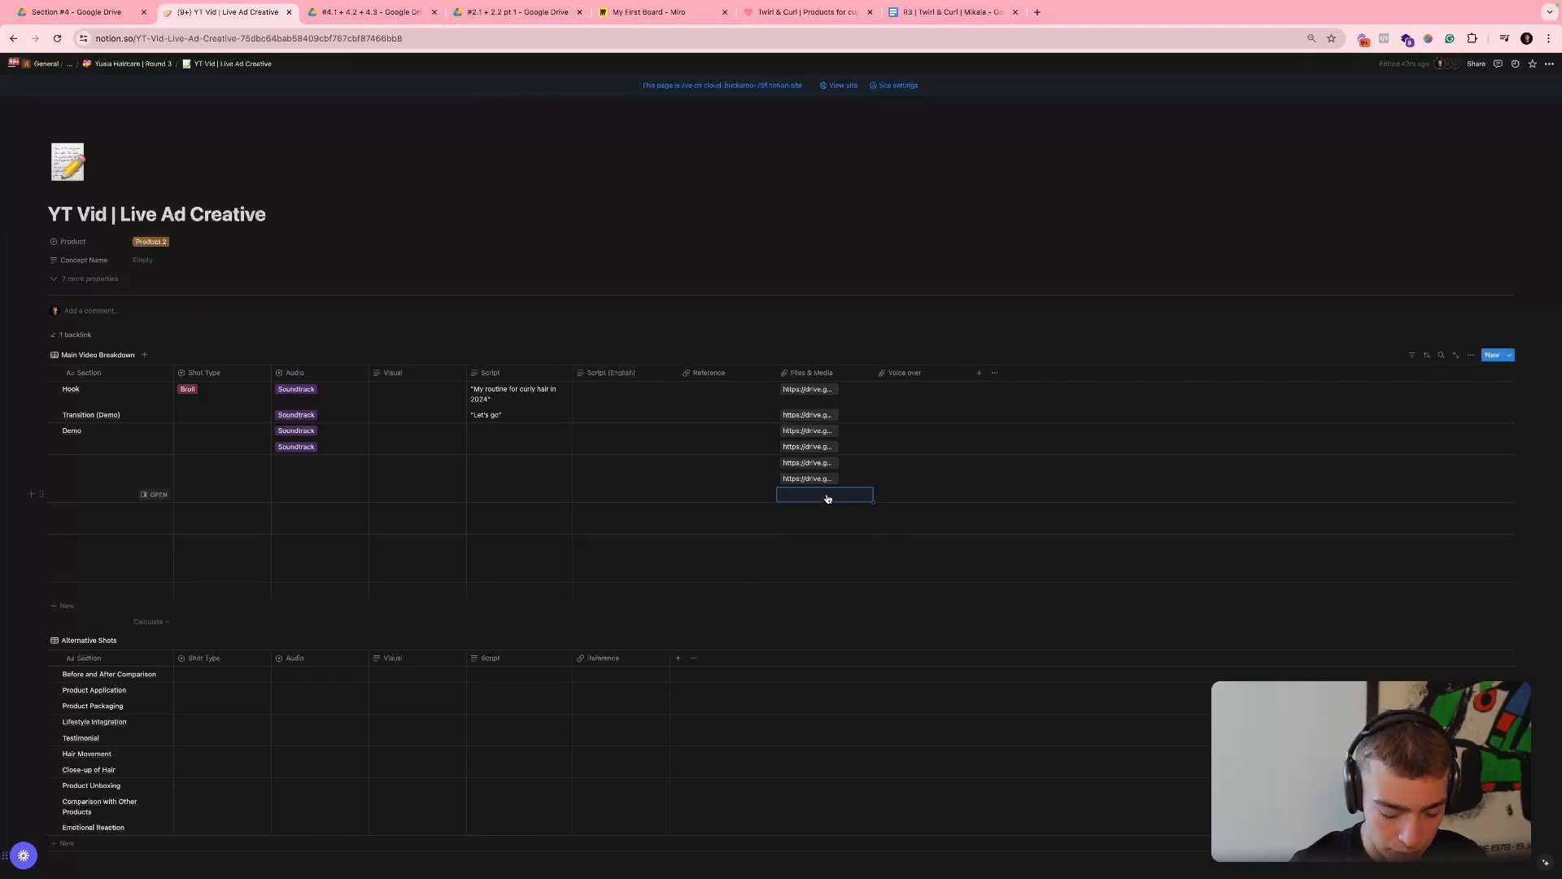
# - Return to Google Drive, briefly preview clip "#4.1 + 4.2 + 4.3" and open the Section #5 folder
pyautogui.click(89, 13)
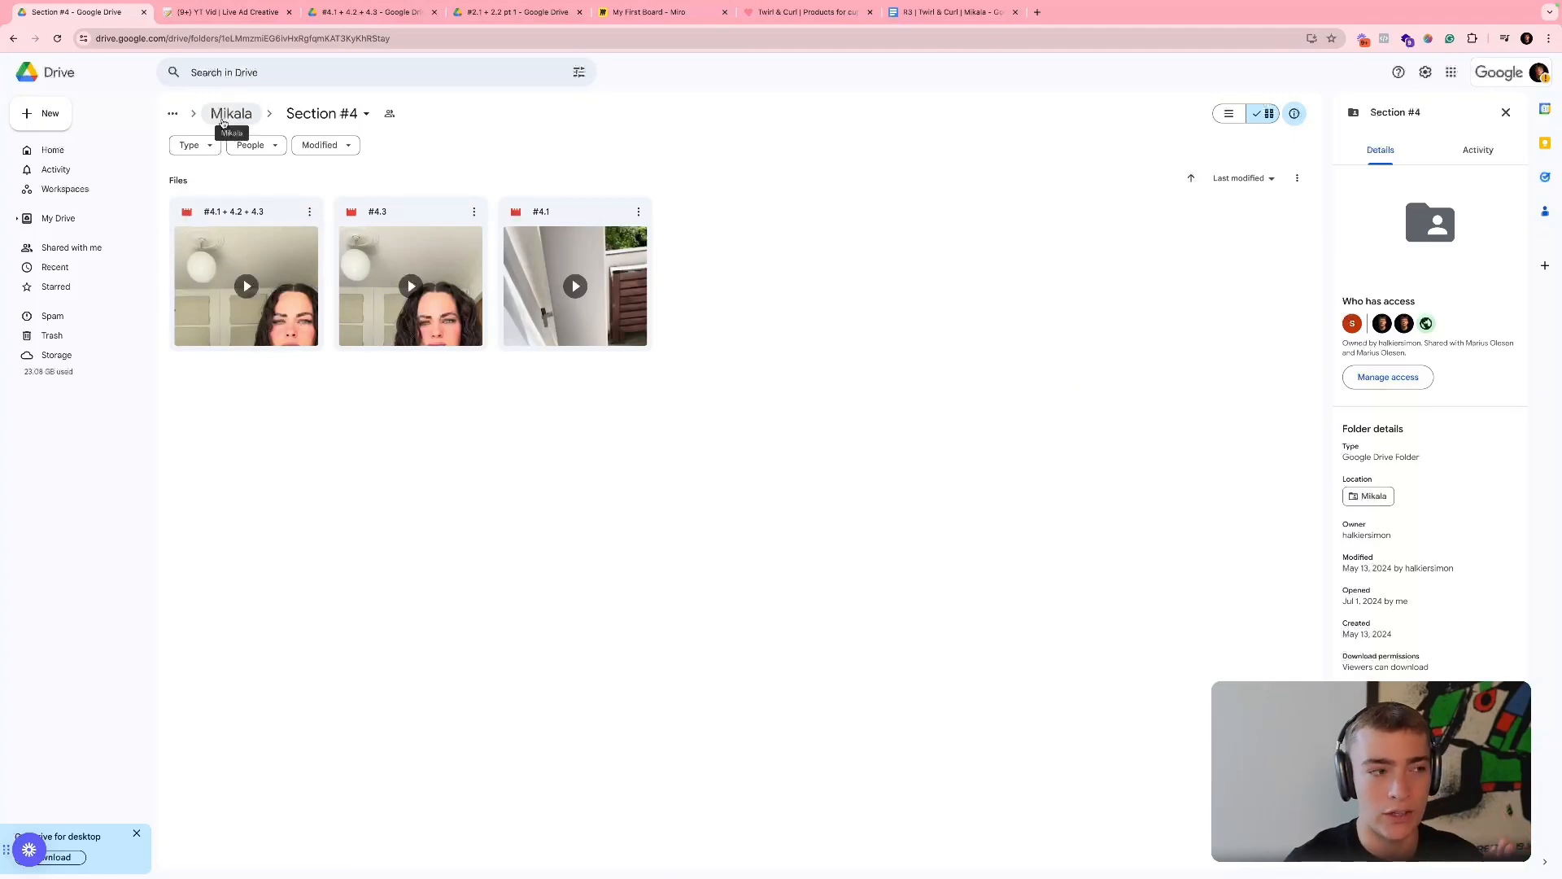
pyautogui.doubleClick(290, 294)
pyautogui.click(140, 451)
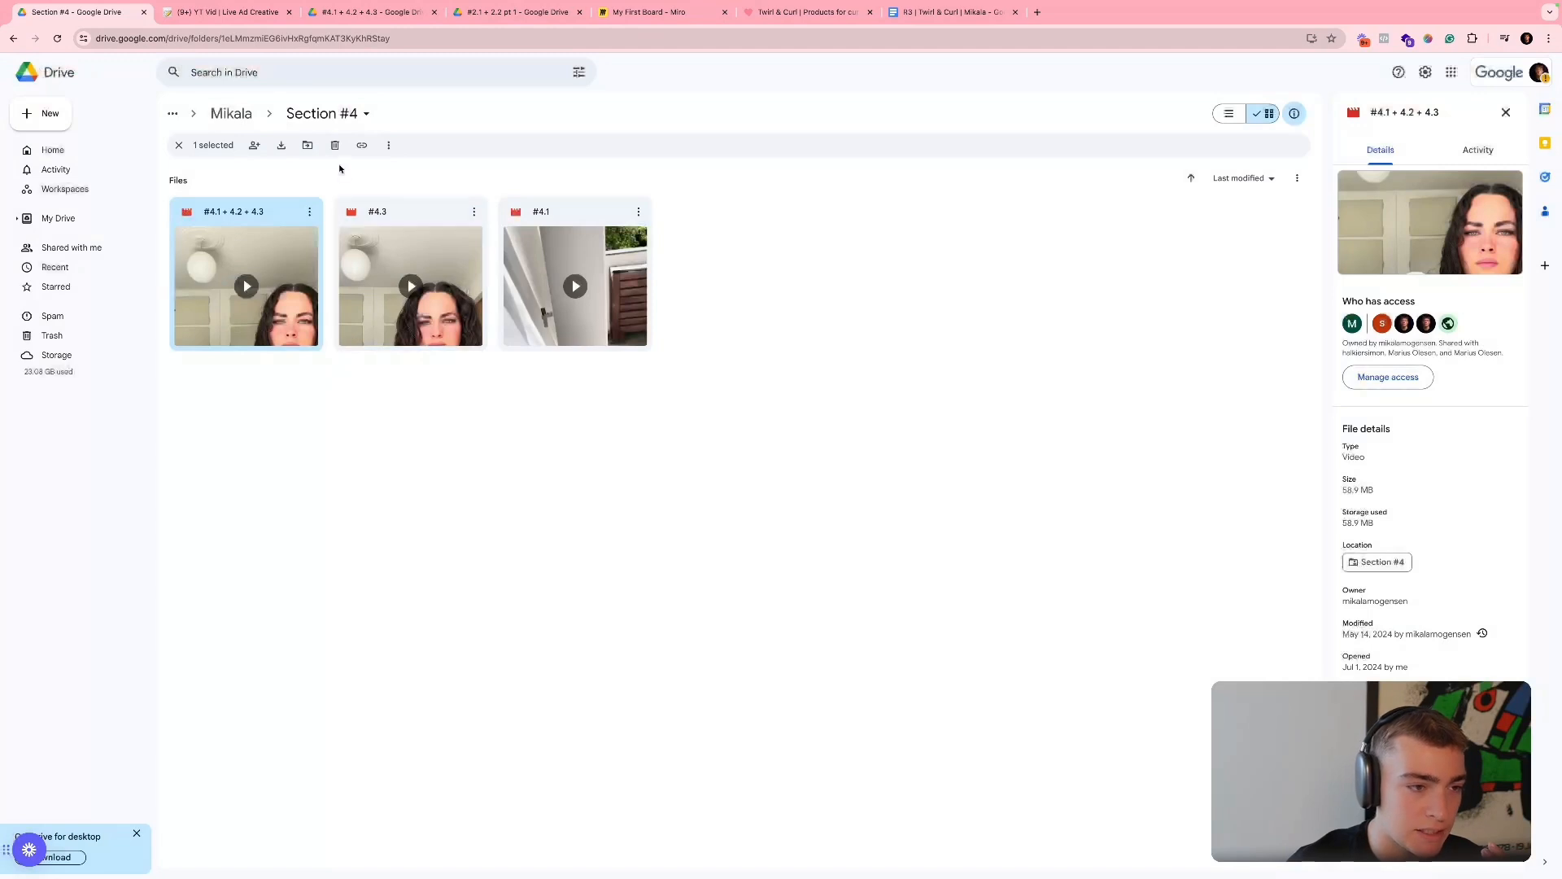
pyautogui.click(228, 115)
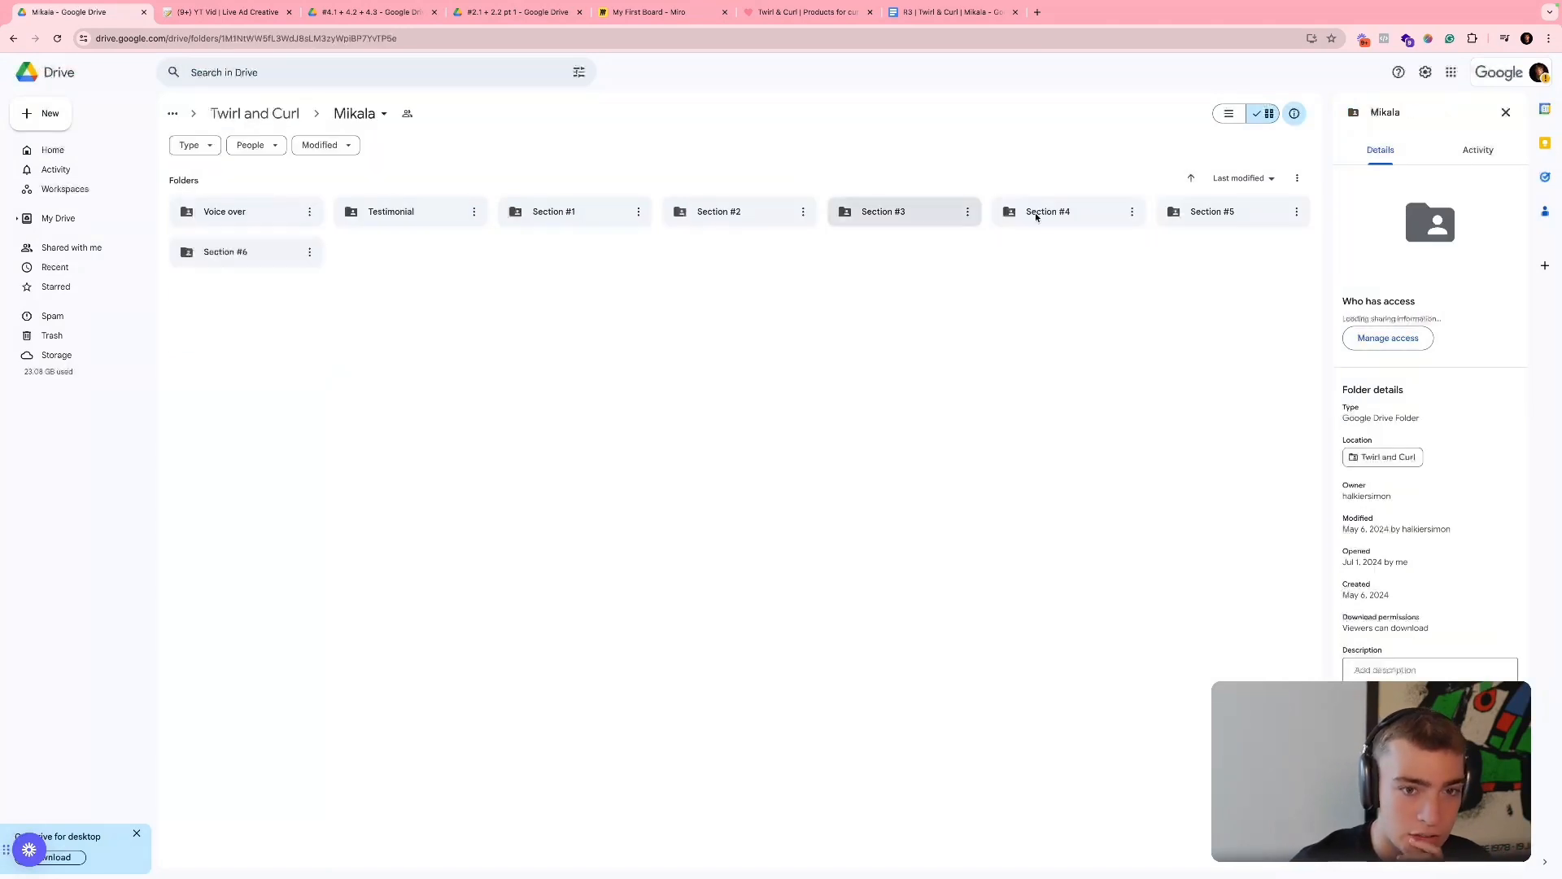
pyautogui.doubleClick(1189, 212)
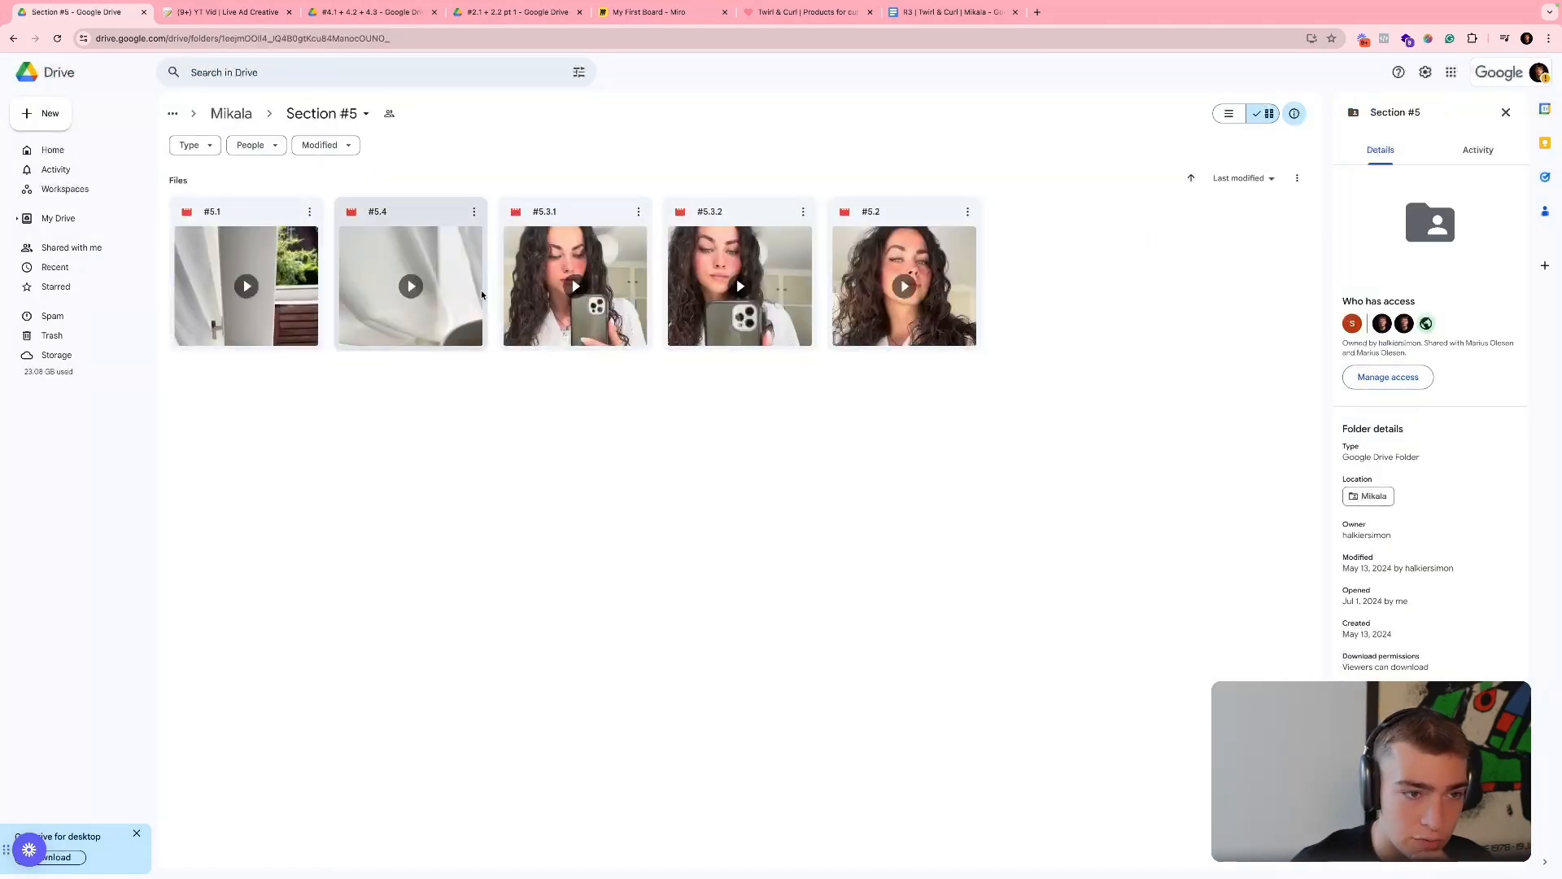
# - Preview clip "#5.3.1" in Section #5, skip ahead through the mirror footage, pause it and close the preview
pyautogui.doubleClick(619, 313)
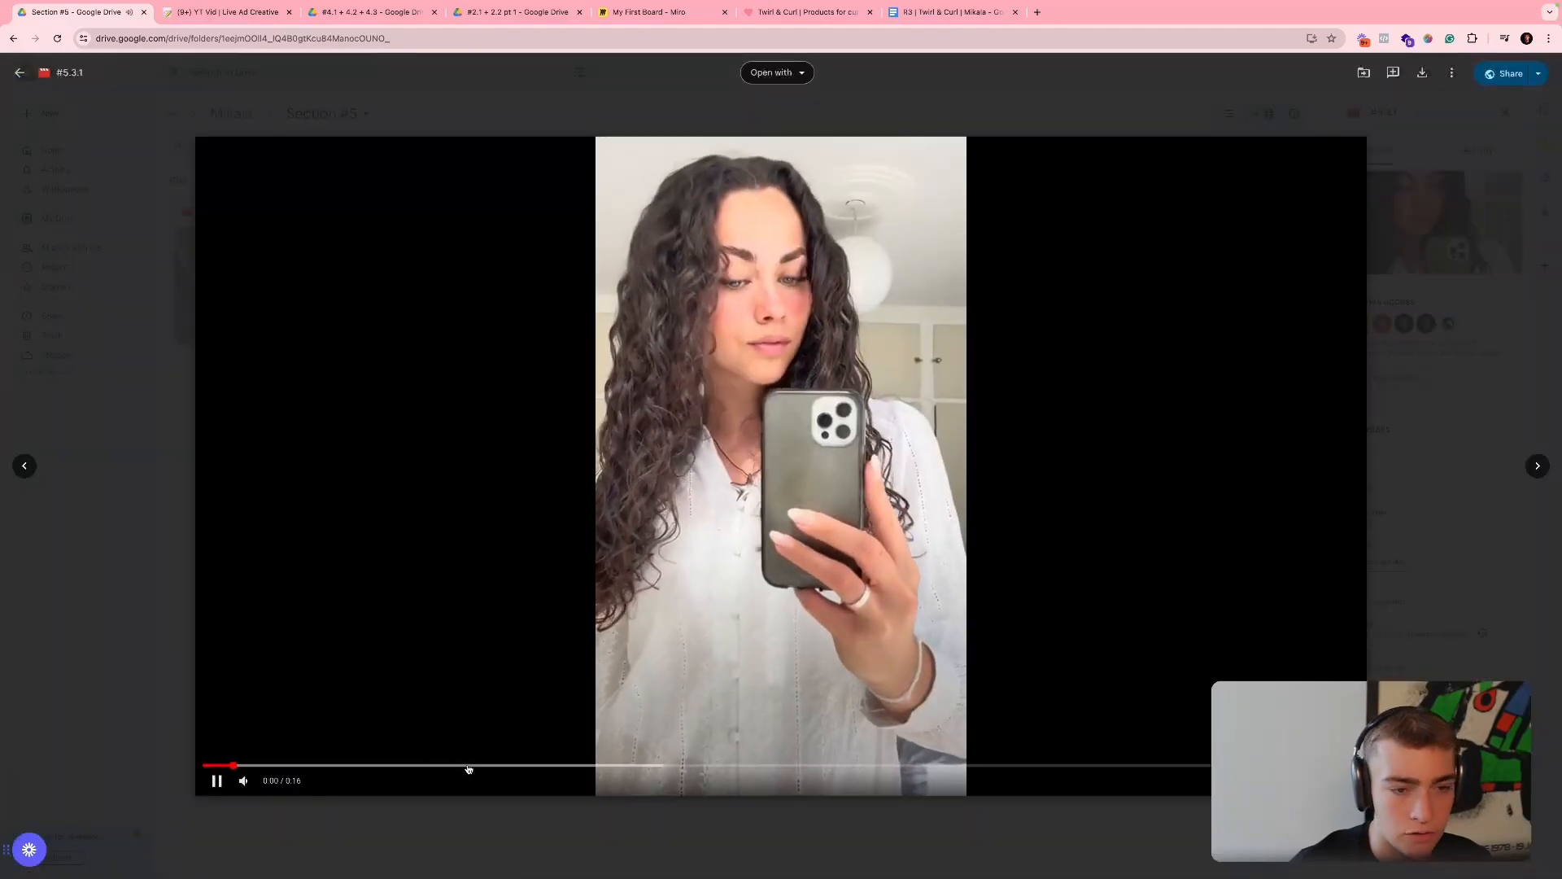
pyautogui.click(469, 769)
pyautogui.click(663, 769)
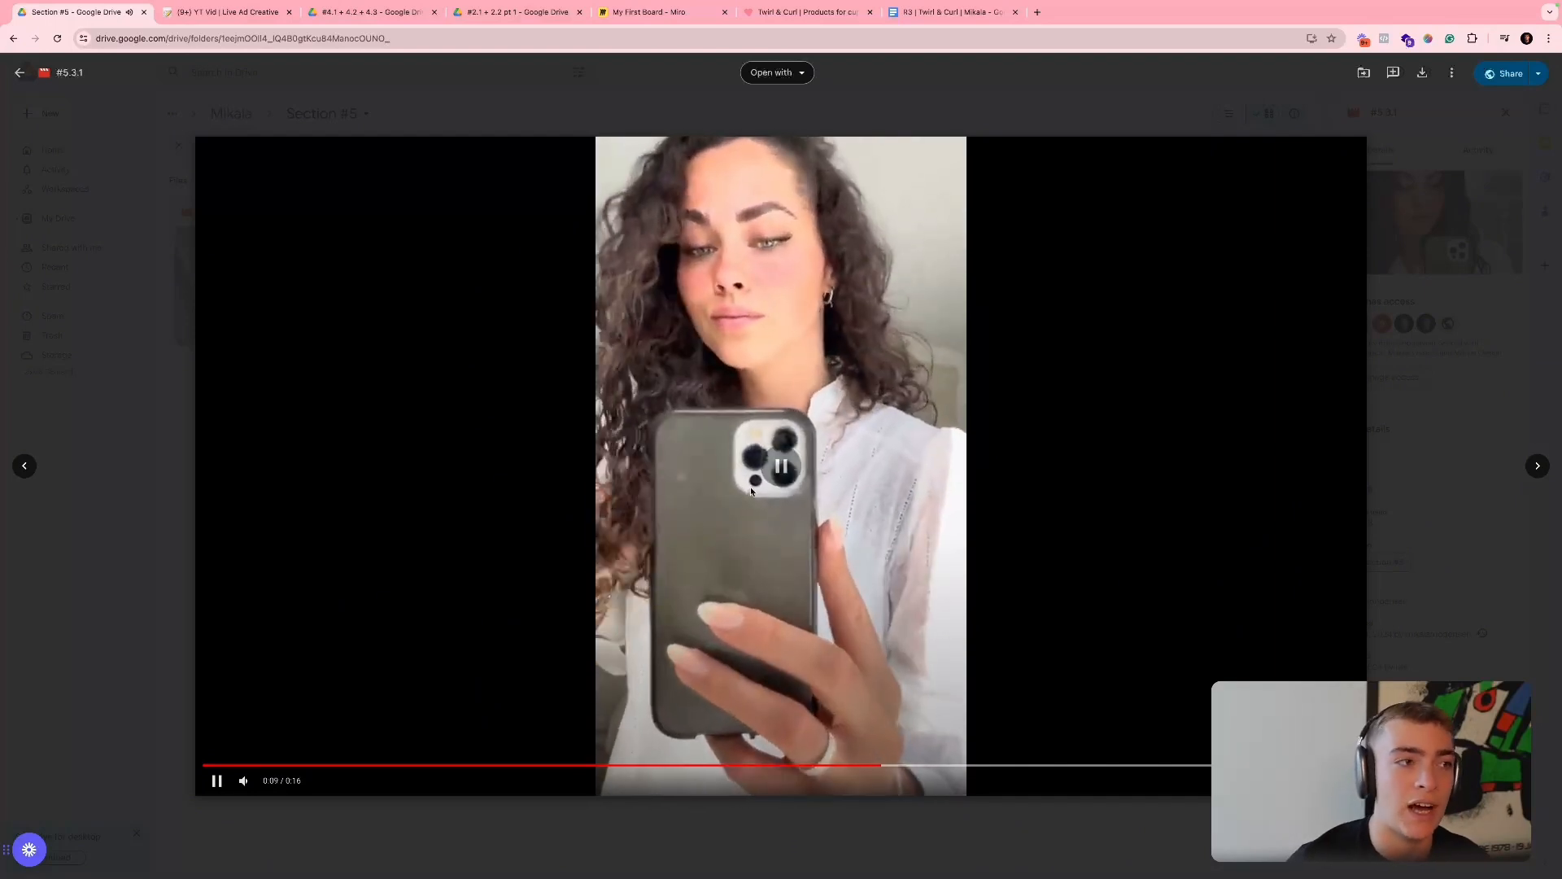
pyautogui.click(751, 491)
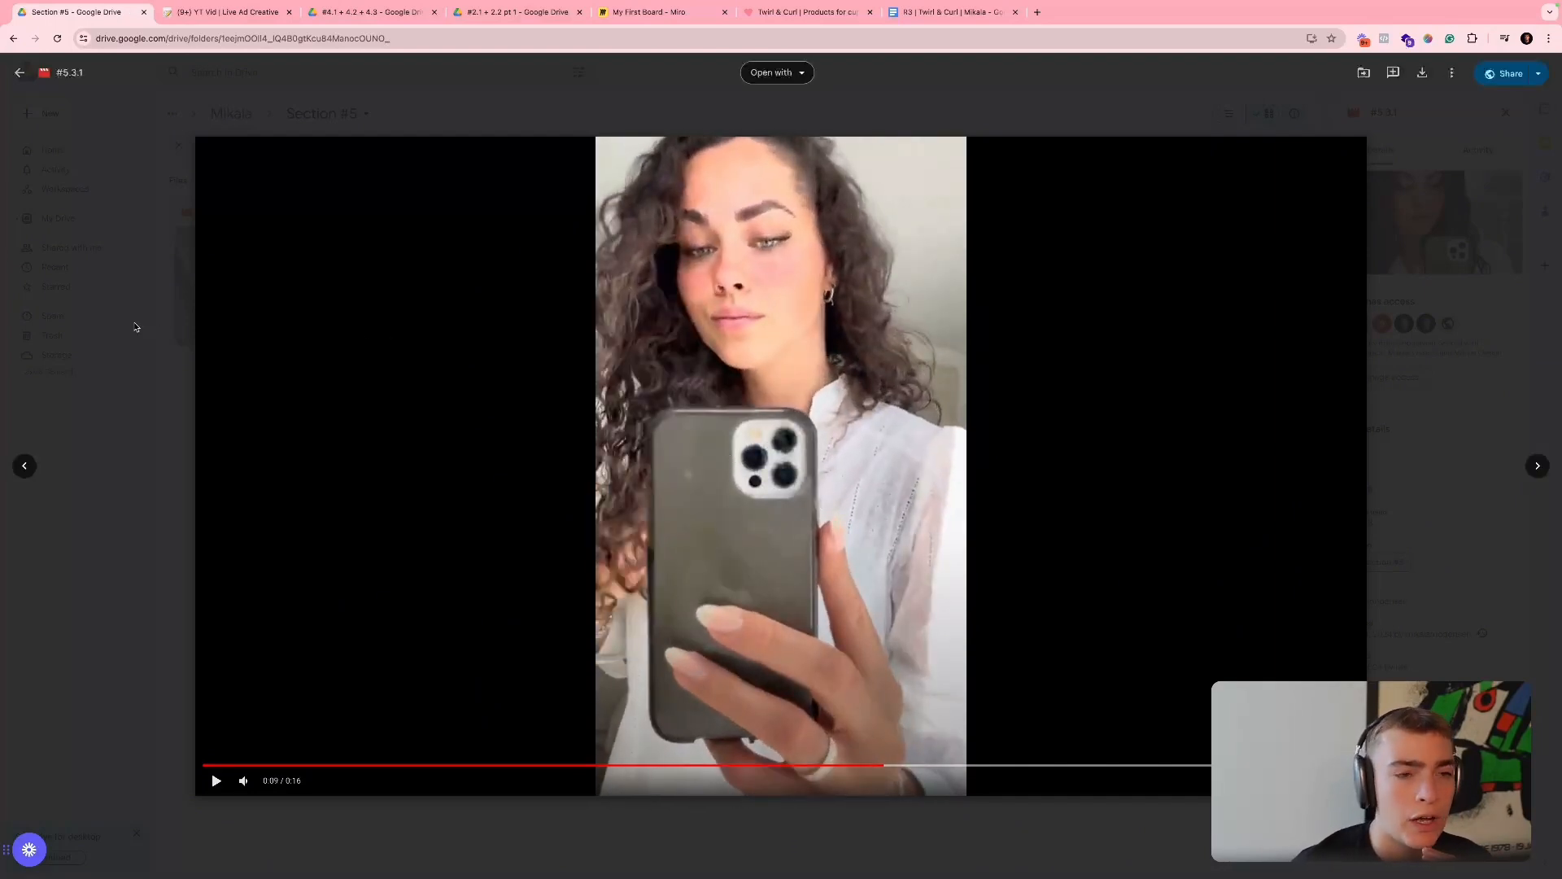
pyautogui.click(86, 312)
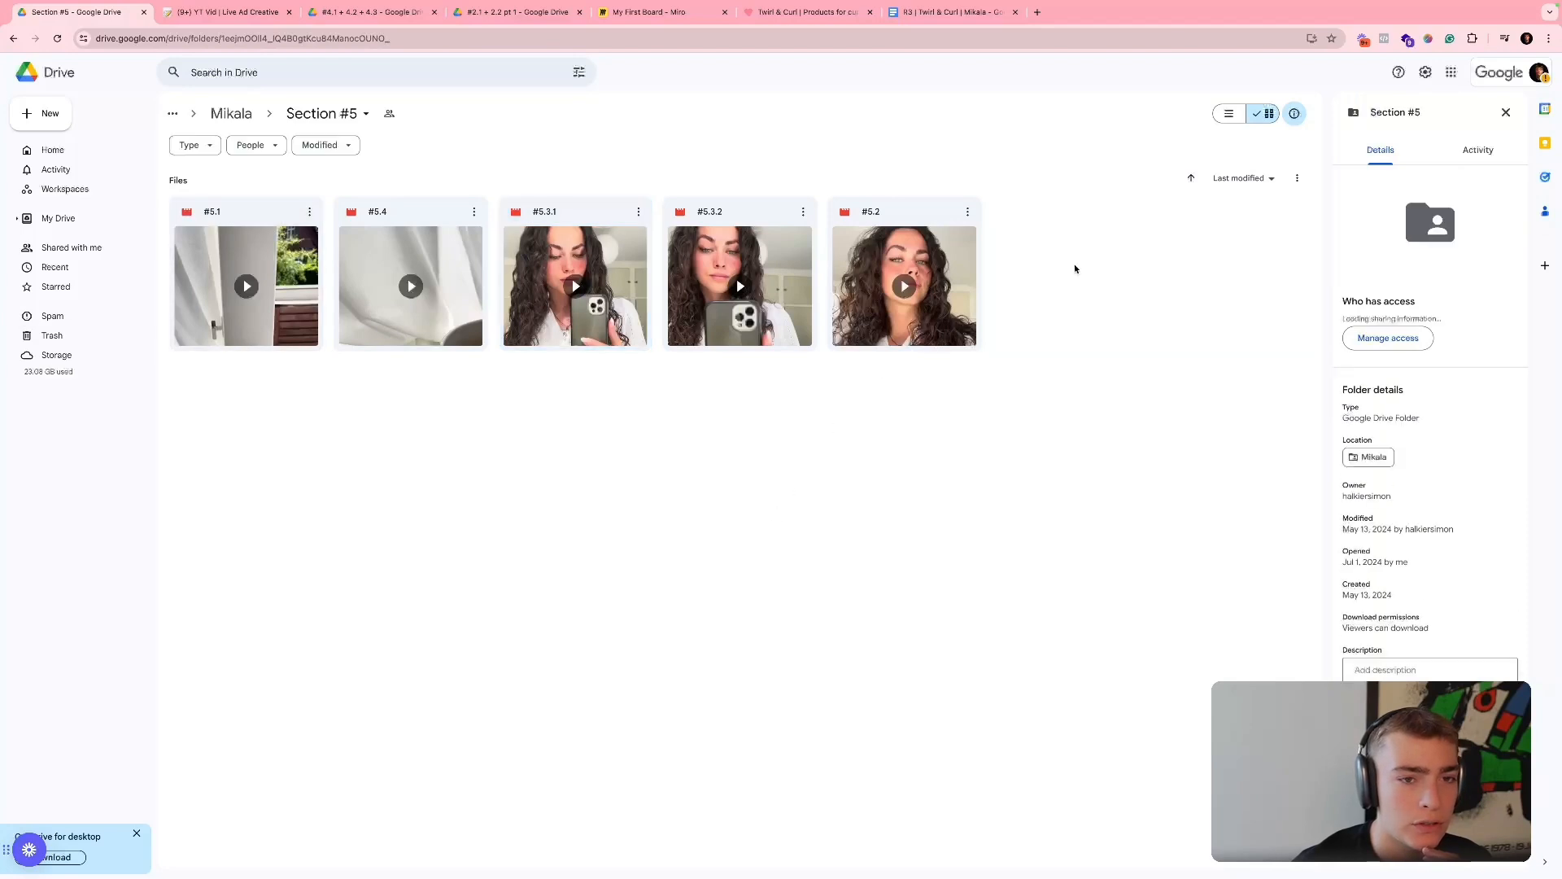
pyautogui.moveTo(1100, 319); pyautogui.dragTo(298, 215)
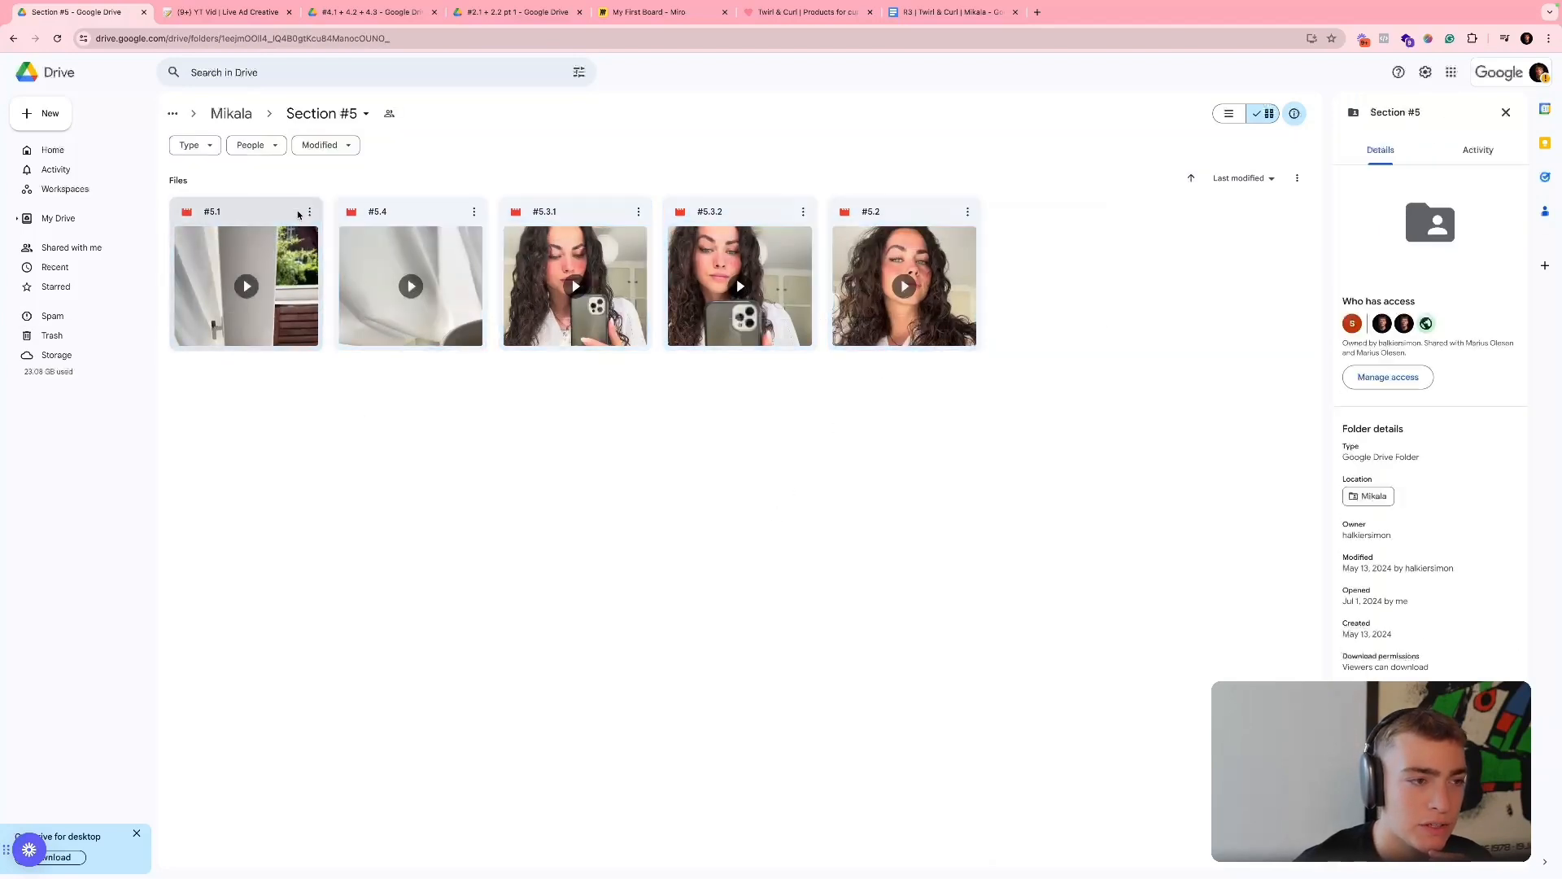
# - Check clip "#5.1", copy its share link and paste it into the next empty Files & Media cell in Notion
pyautogui.doubleClick(284, 218)
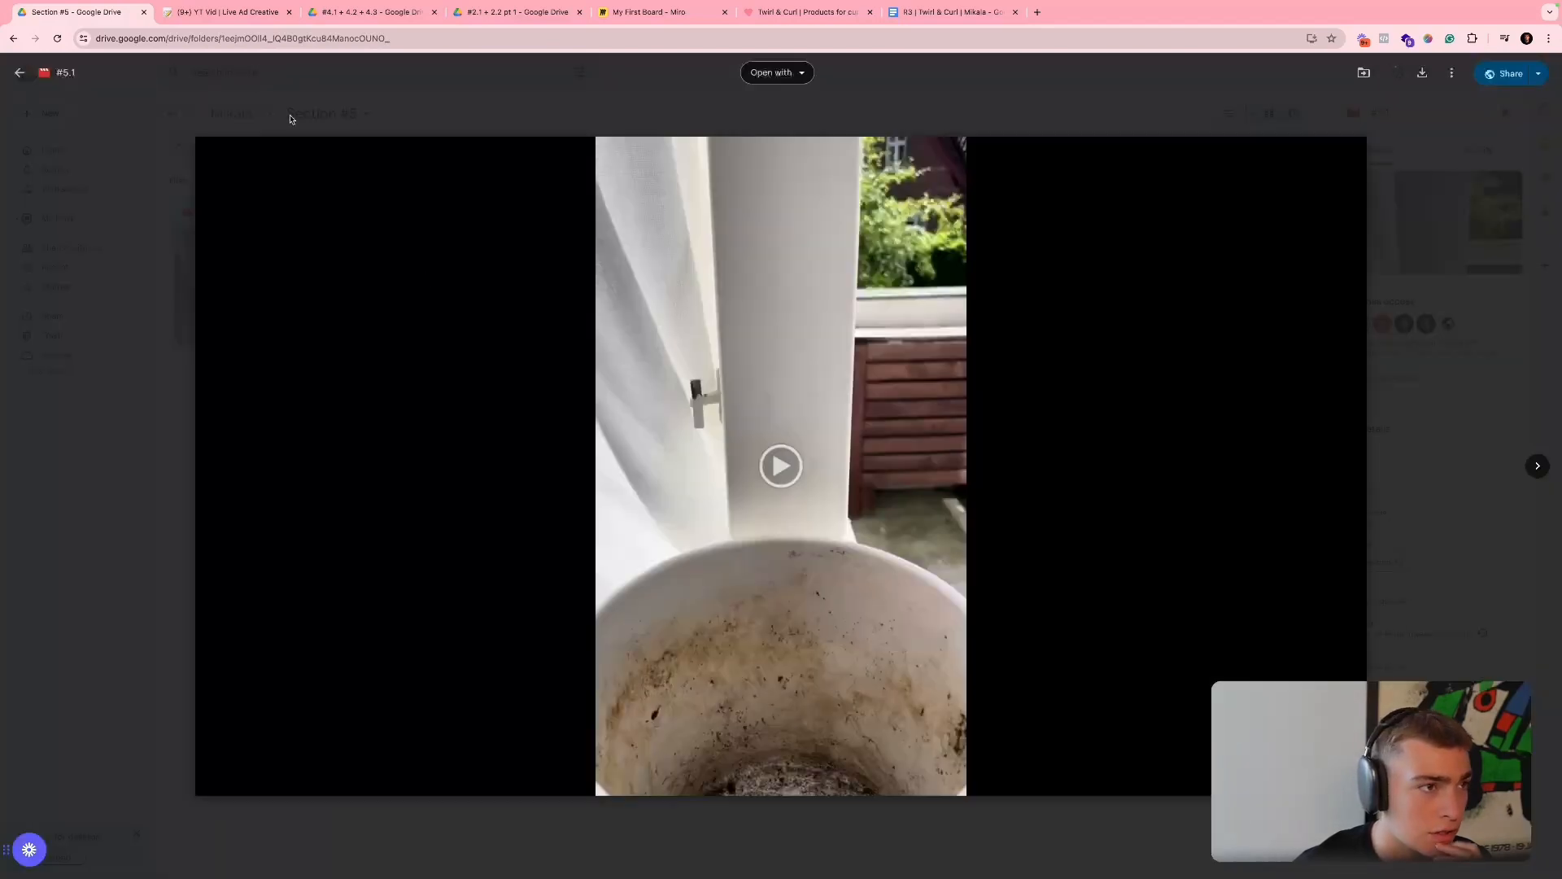
pyautogui.click(290, 118)
pyautogui.click(309, 212)
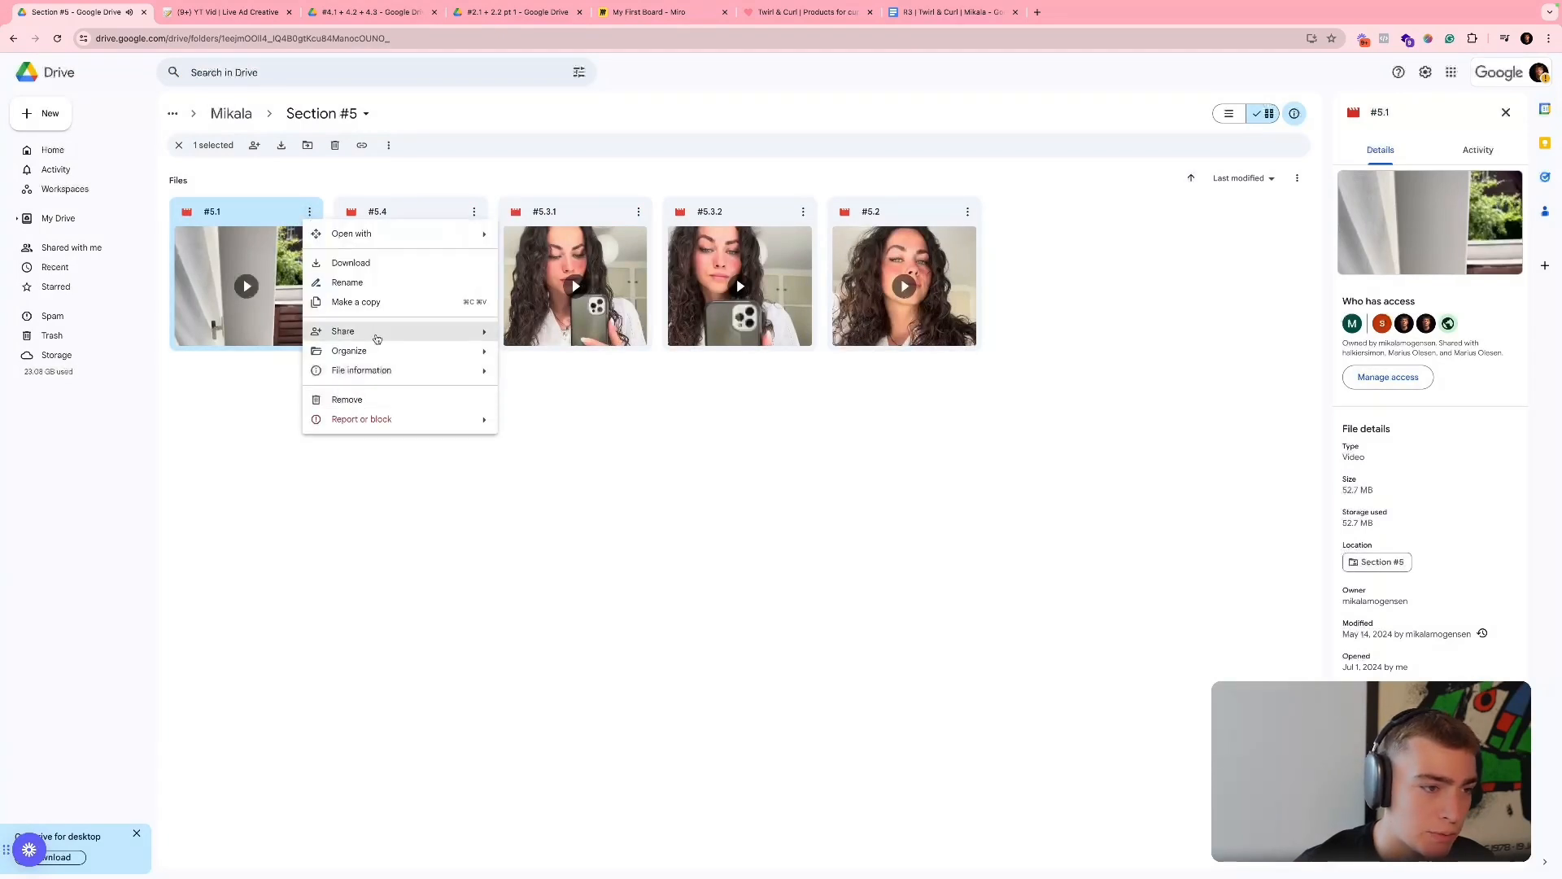
pyautogui.moveTo(377, 339)
pyautogui.click(521, 352)
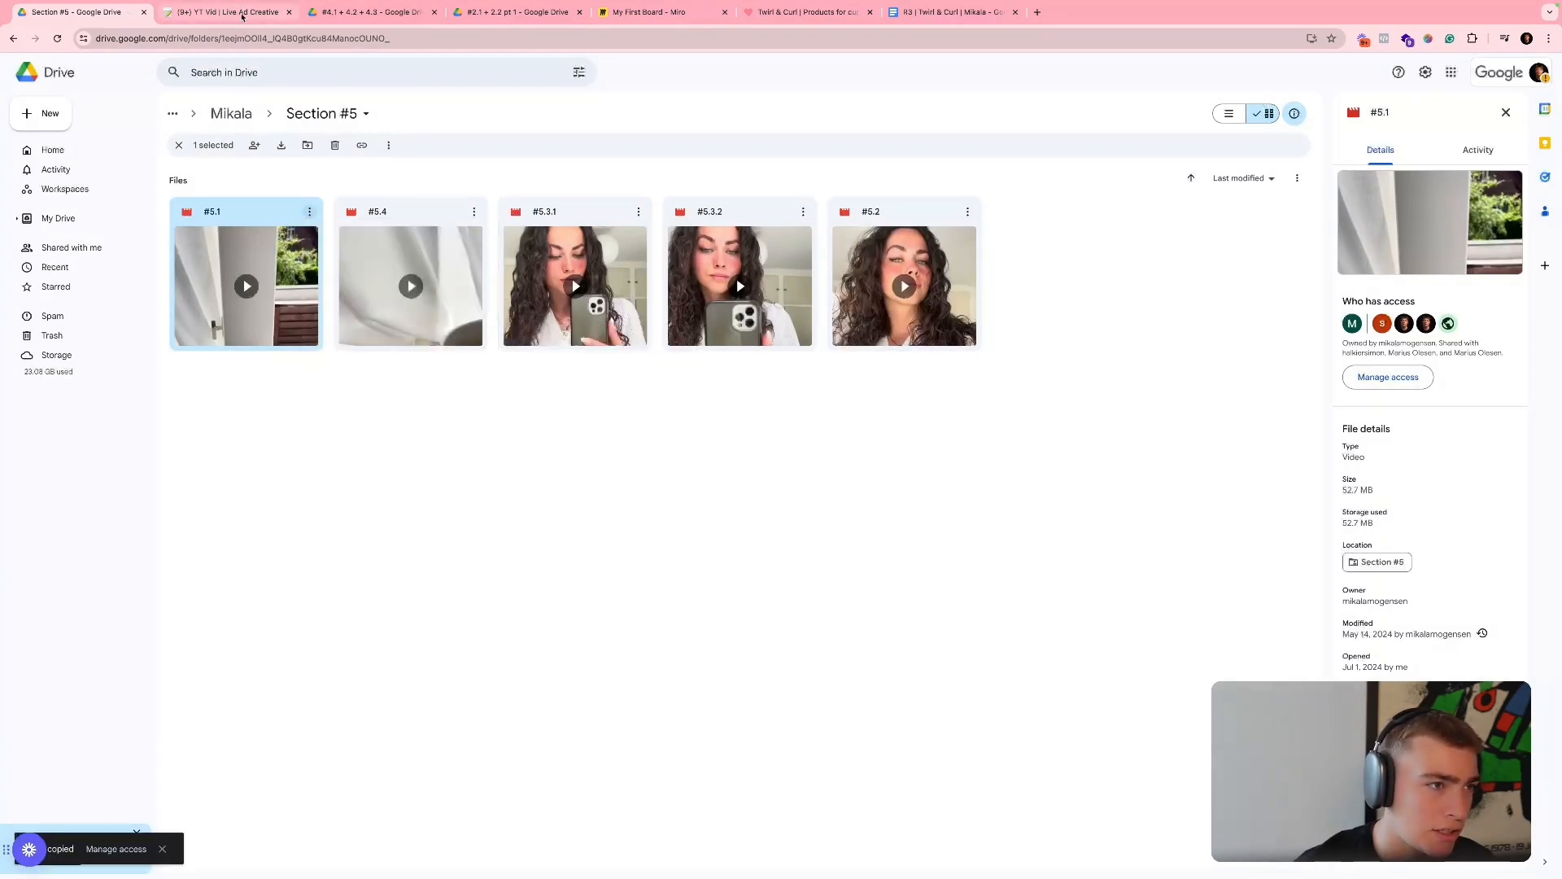
pyautogui.click(227, 12)
pyautogui.hotkey('ctrl', 'v')
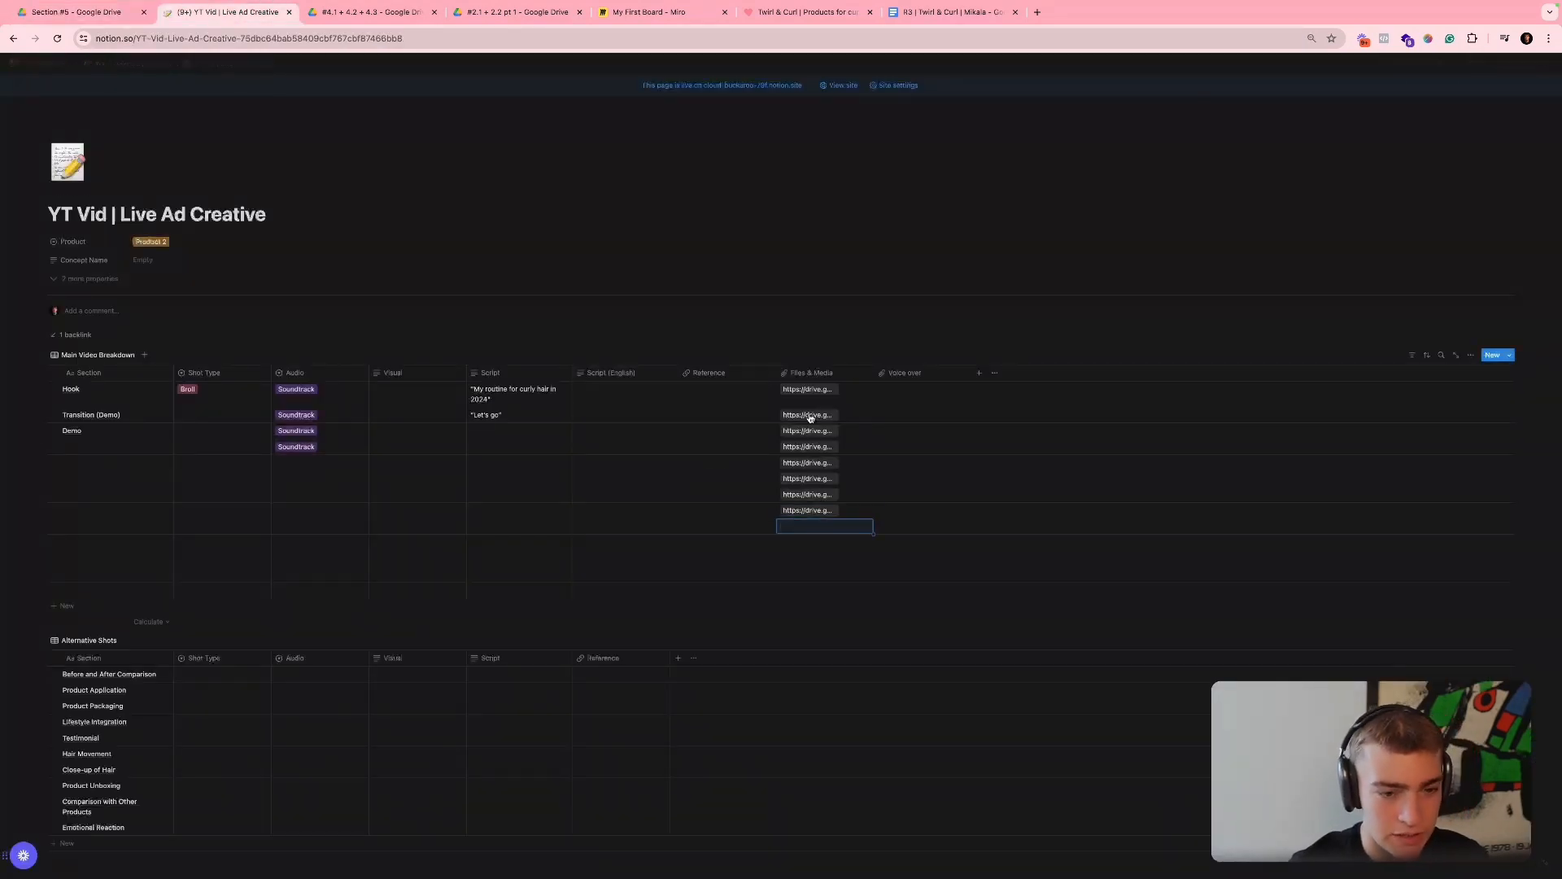
# - Review clip "#5.2" in Google Drive, copy its share link and paste it below the last Files & Media link in Notion
pyautogui.click(105, 12)
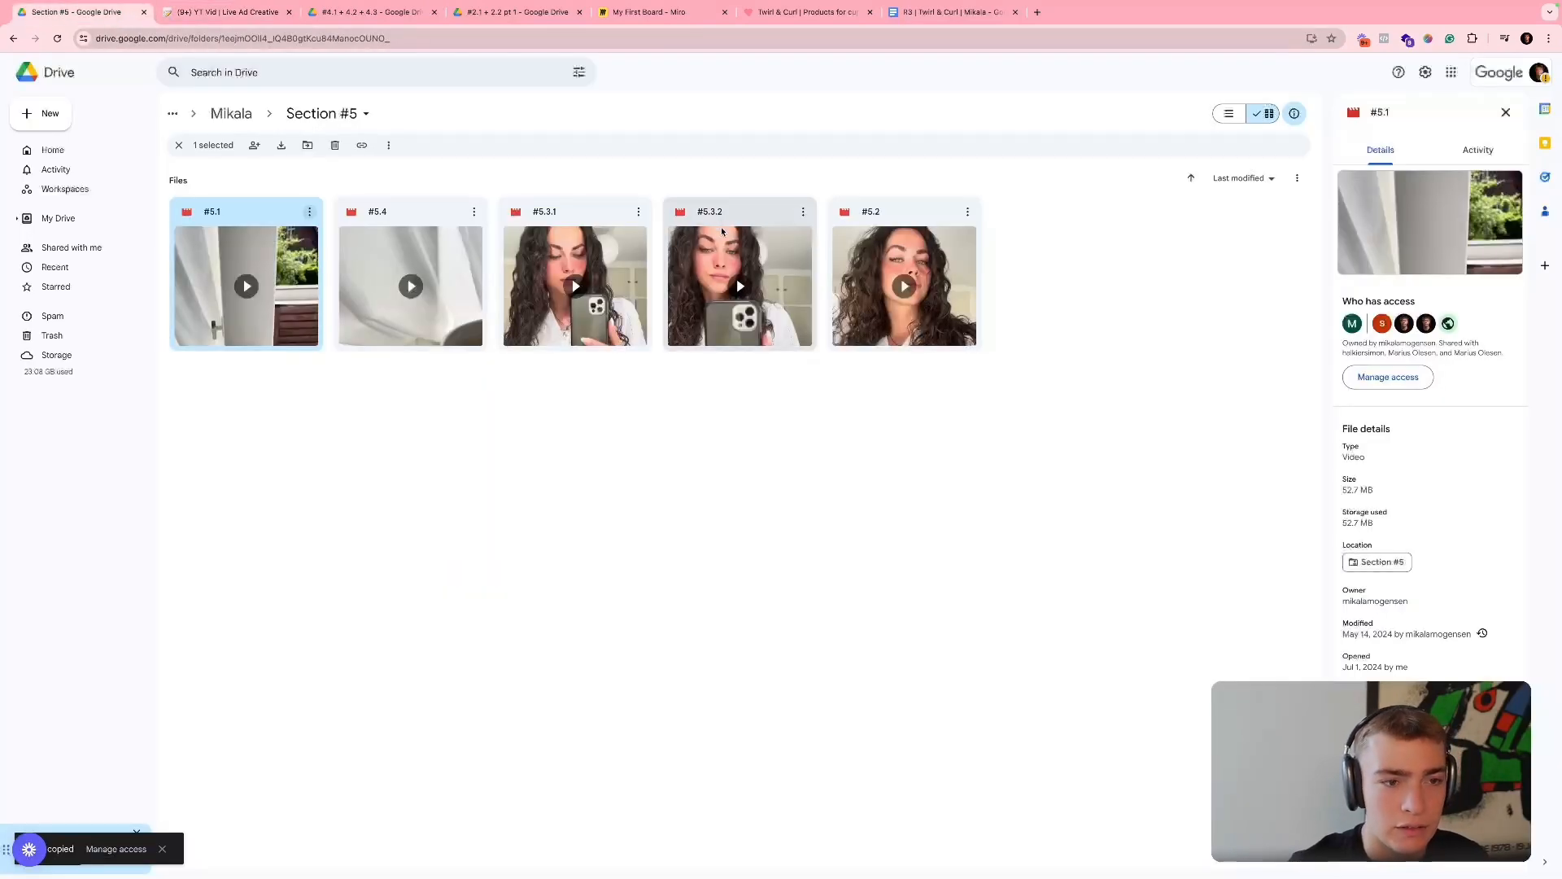
pyautogui.doubleClick(871, 244)
pyautogui.click(707, 531)
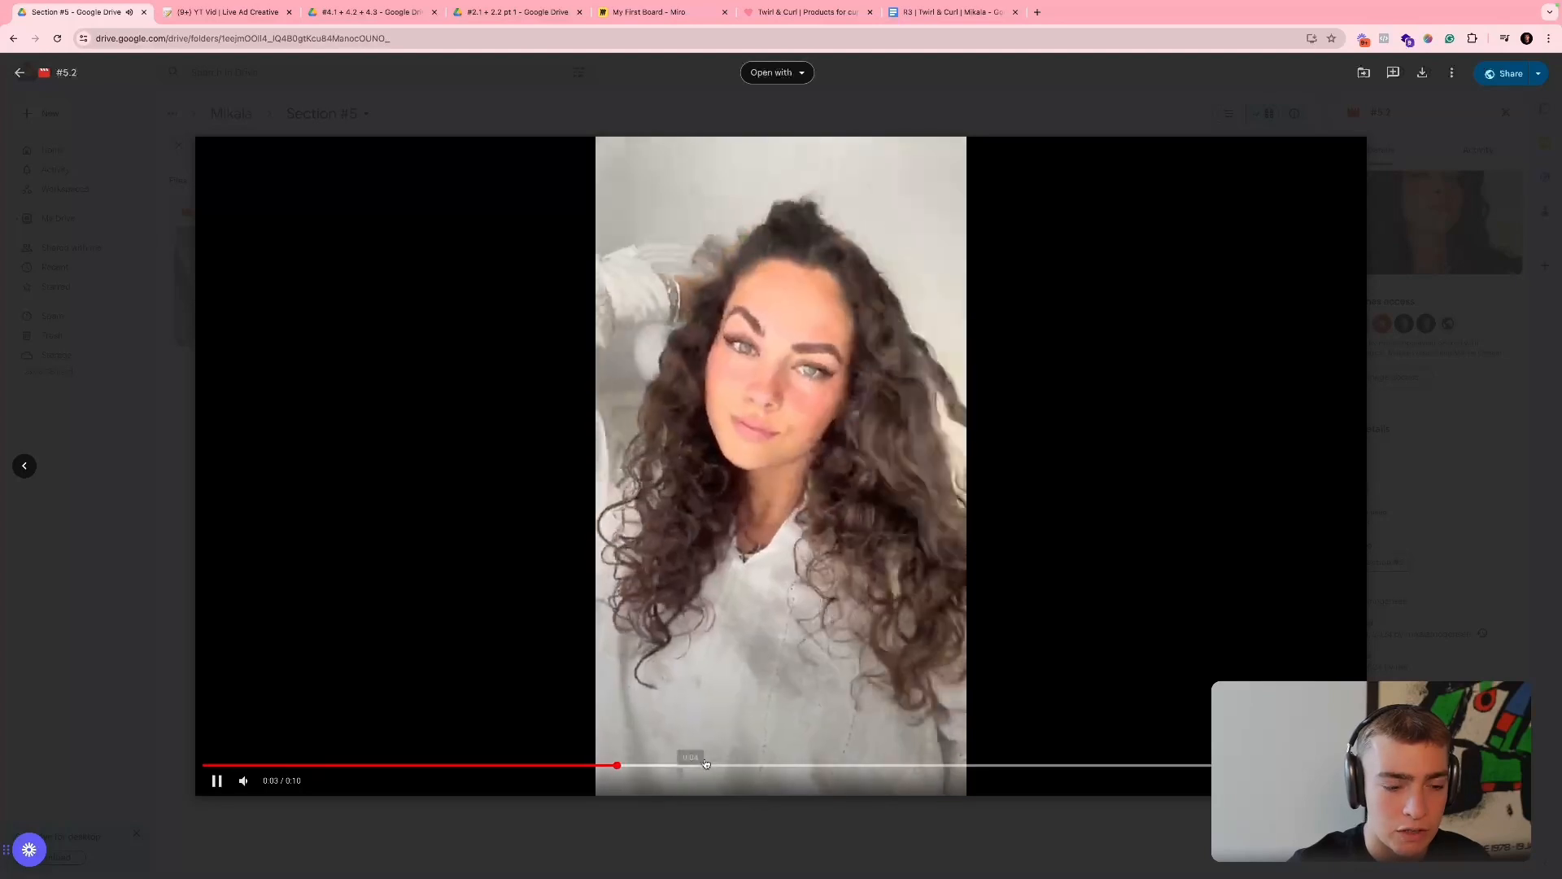
pyautogui.click(1511, 73)
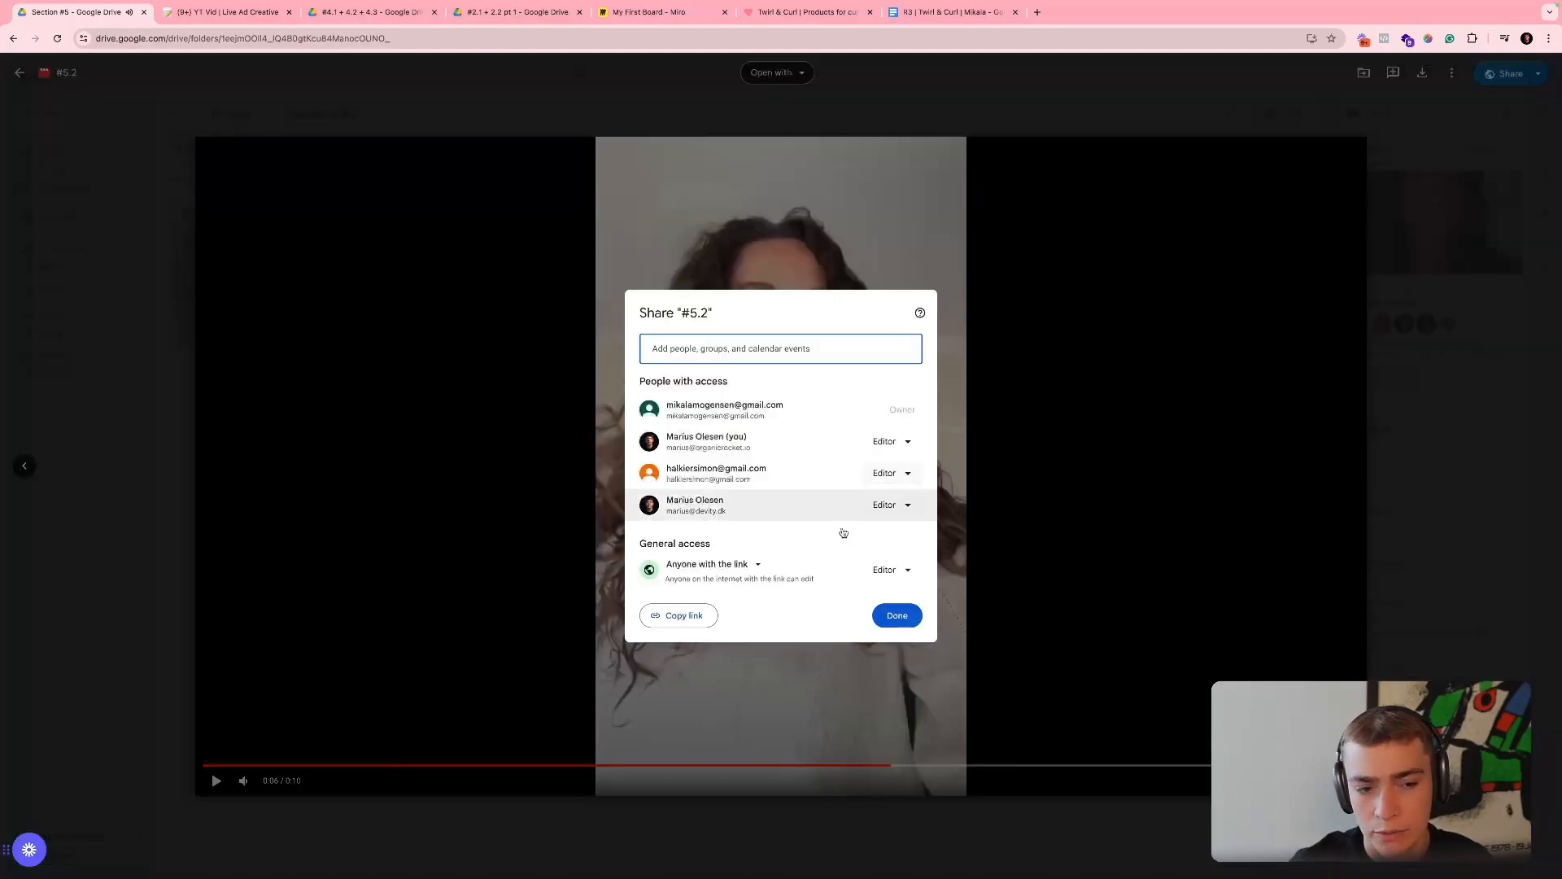
pyautogui.click(236, 12)
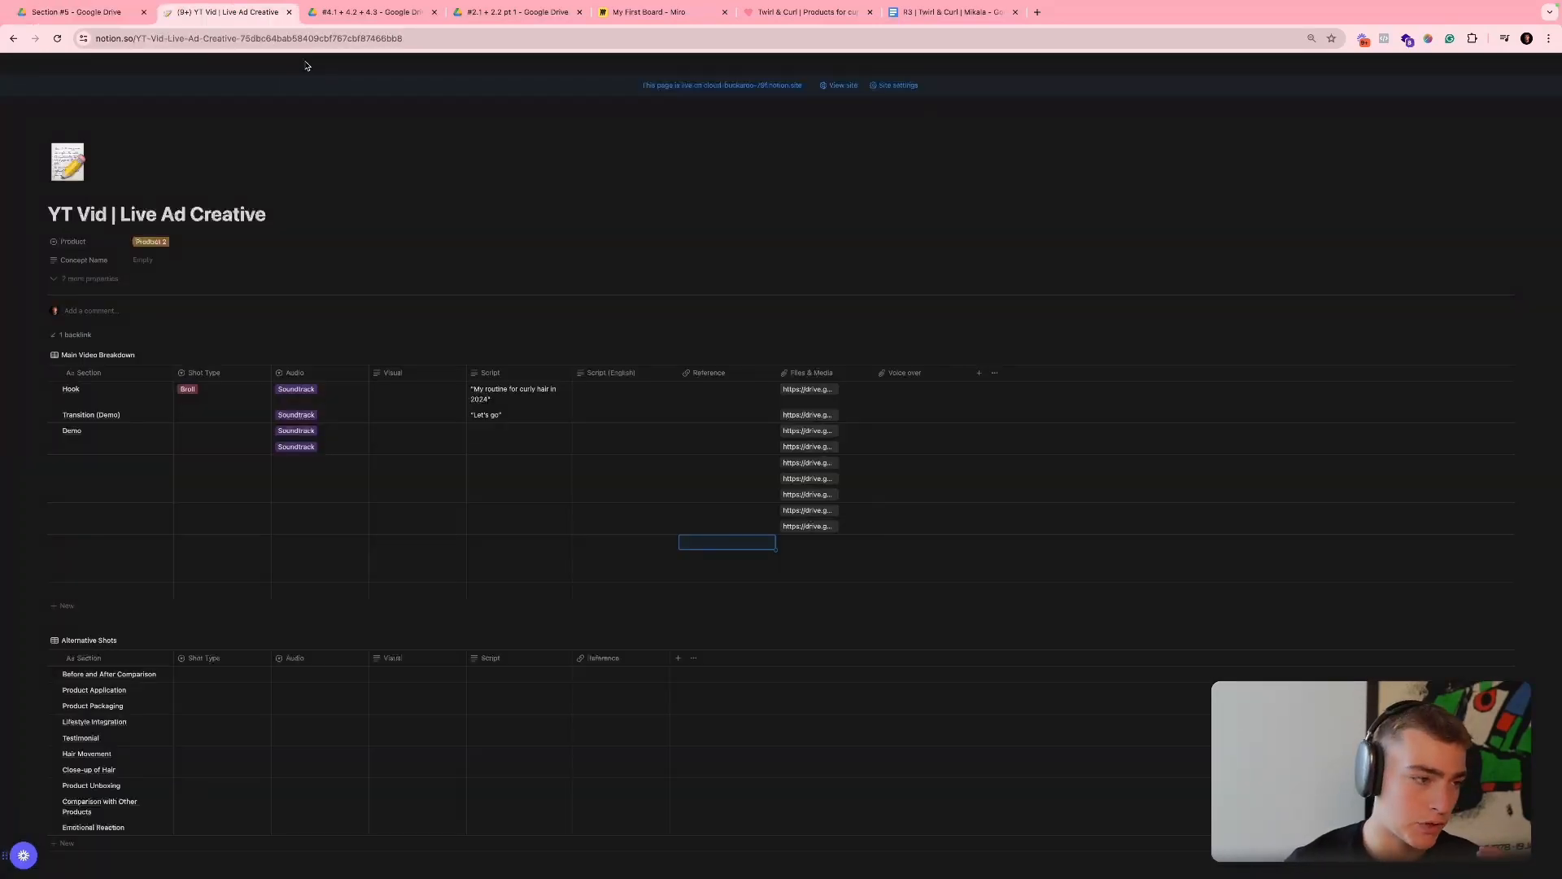
# - Copy the Demo label from the Section column into the four empty Section cells below it
pyautogui.press('Left')
pyautogui.press('Left')
pyautogui.press('Up')
pyautogui.press('Left')
pyautogui.press('Up')
pyautogui.press('Up')
pyautogui.press('Up')
pyautogui.press('Left')
pyautogui.press('Left')
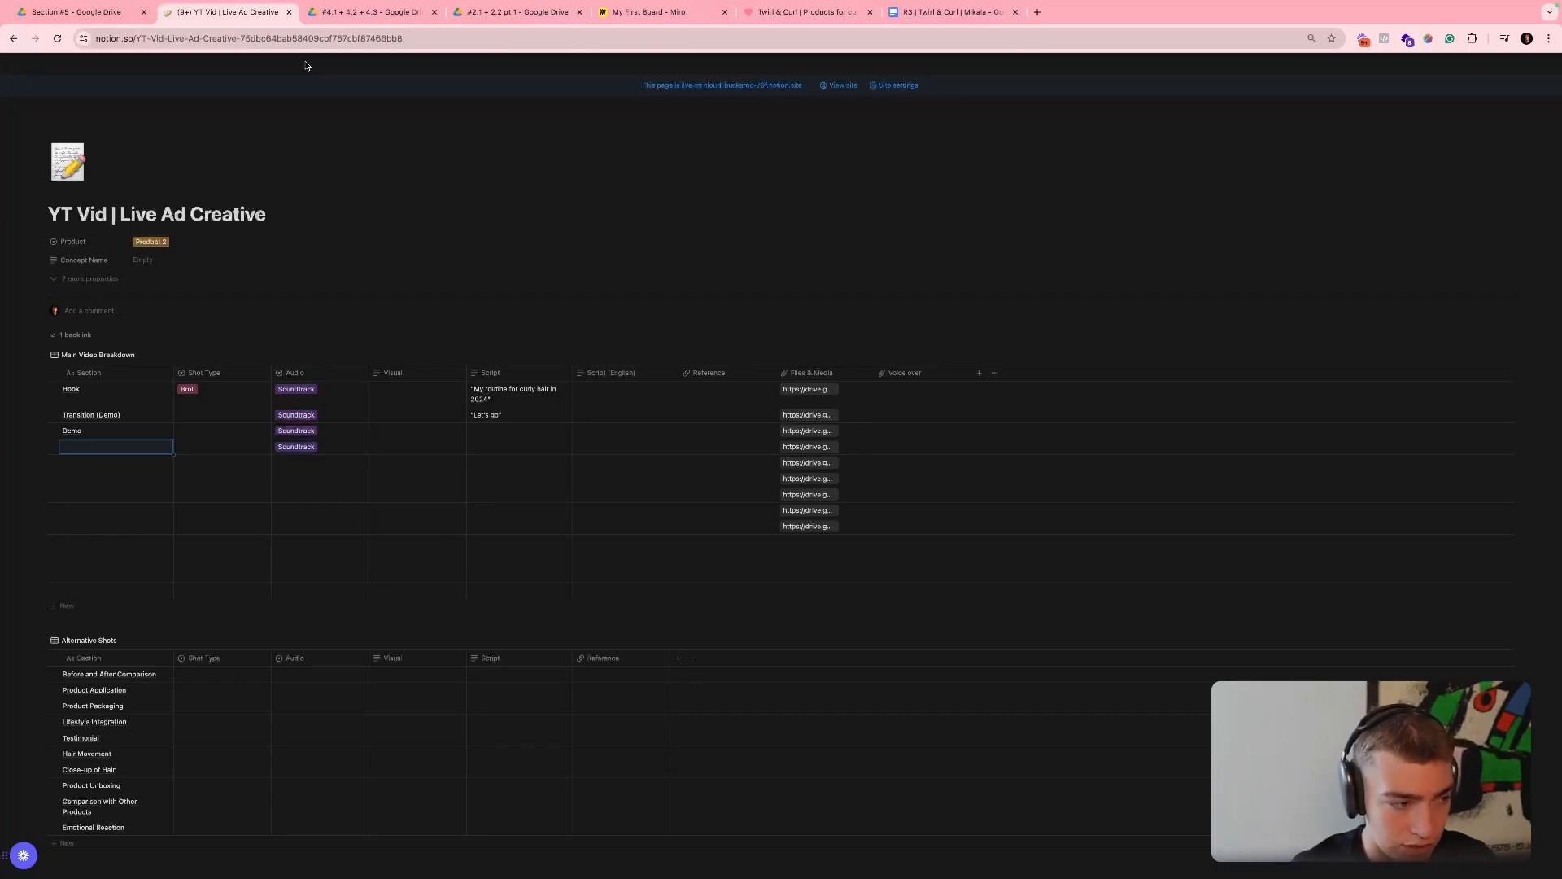
pyautogui.press('Up')
pyautogui.press('Up')
pyautogui.press('Down')
pyautogui.hotkey('ctrl', 'c')
pyautogui.press('Down')
pyautogui.hotkey('ctrl', 'v')
pyautogui.press('Down')
pyautogui.hotkey('ctrl', 'v')
# - Label the Section cell directly below the last Demo row as CTA
pyautogui.press('Down')
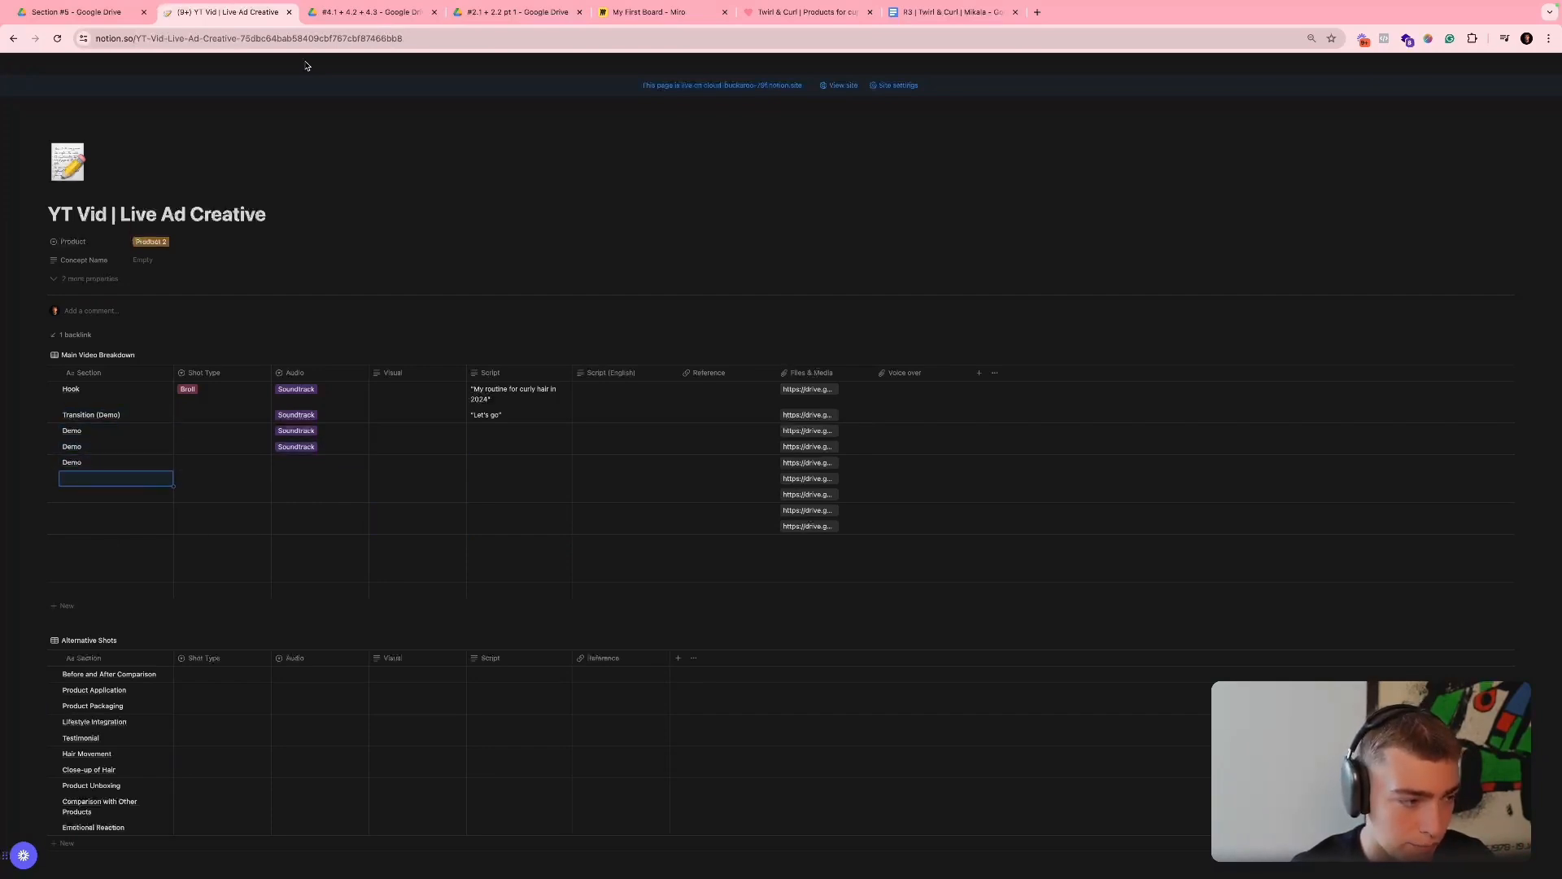
pyautogui.hotkey('ctrl', 'v')
pyautogui.press('Down')
pyautogui.hotkey('ctrl', 'v')
pyautogui.press('Down')
pyautogui.write('CTA')
pyautogui.press('Return')
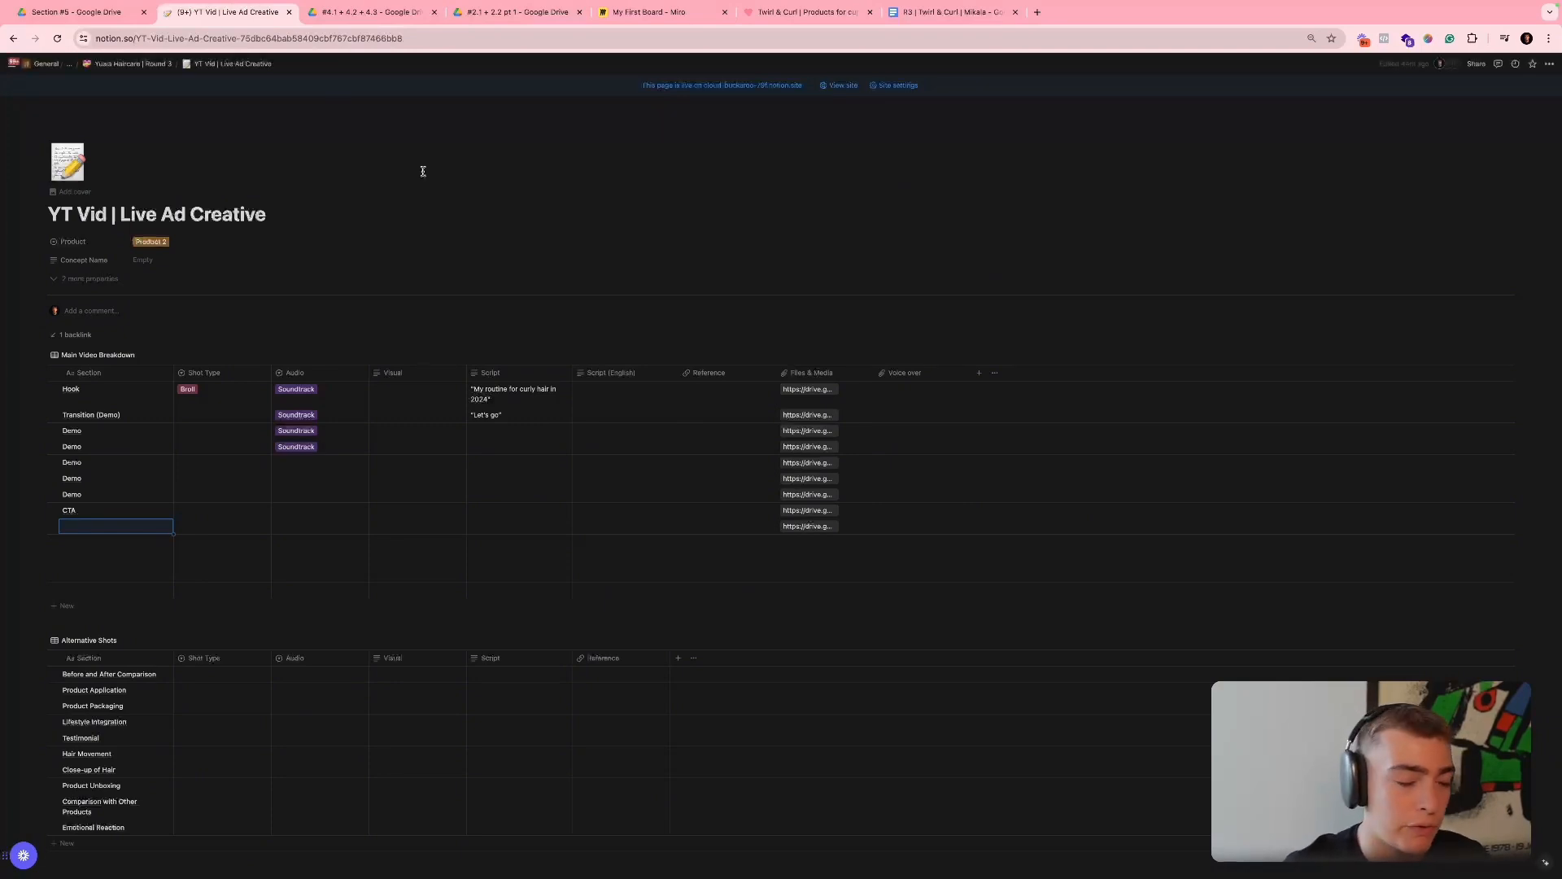
# - Close the "#5.2" preview in Google Drive and review the Visual and Script entries of the Main Video Breakdown in Notion
pyautogui.moveTo(419, 395); pyautogui.dragTo(509, 523)
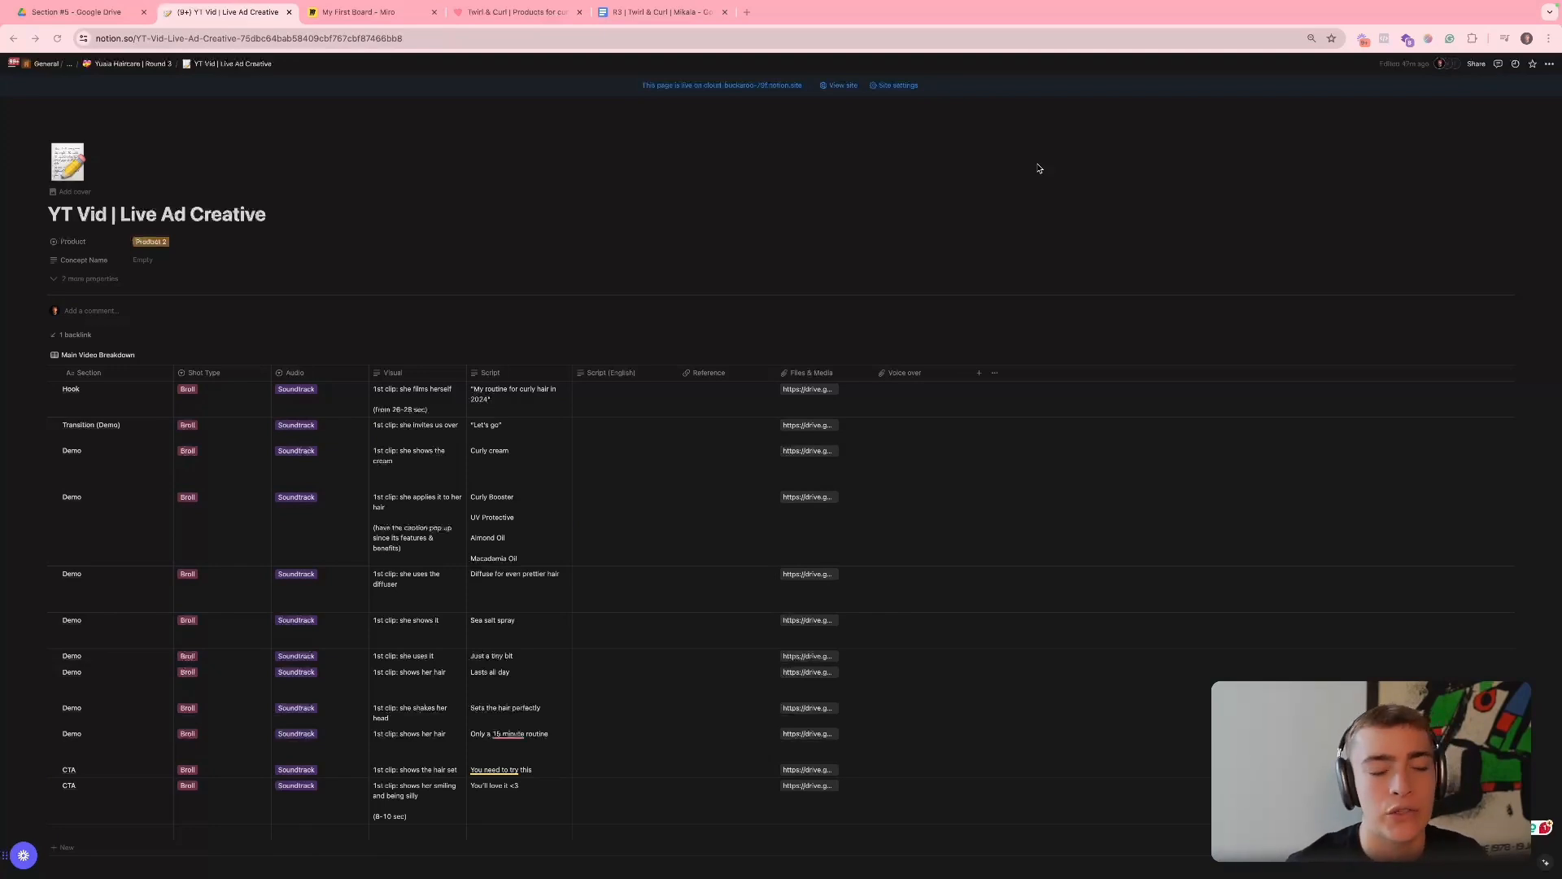
pyautogui.click(99, 18)
pyautogui.click(178, 118)
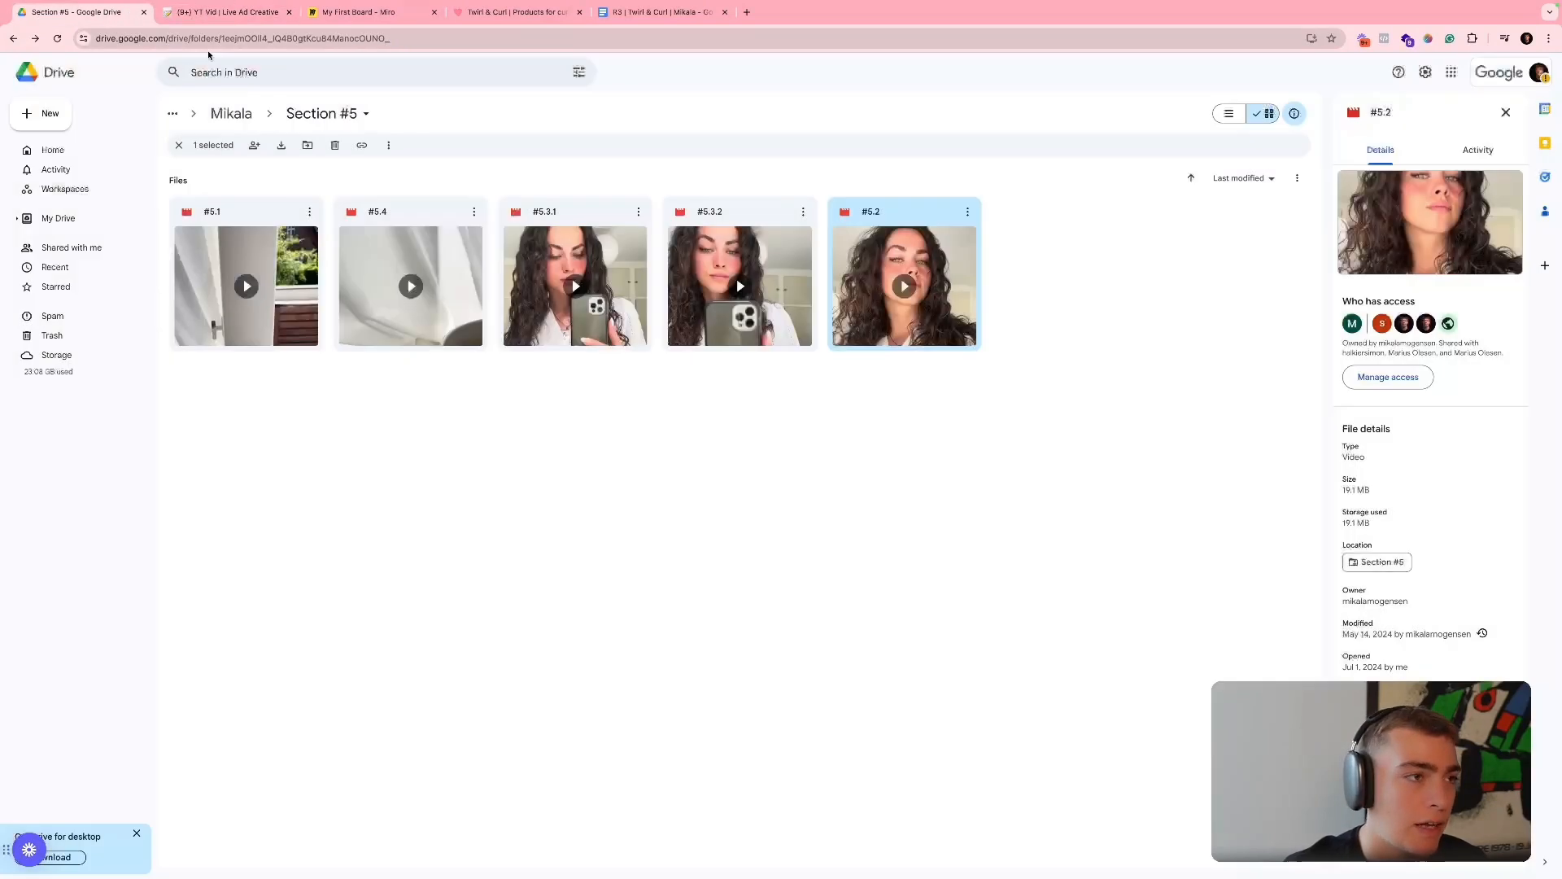
pyautogui.click(207, 17)
pyautogui.scroll(-1, 516, 340)
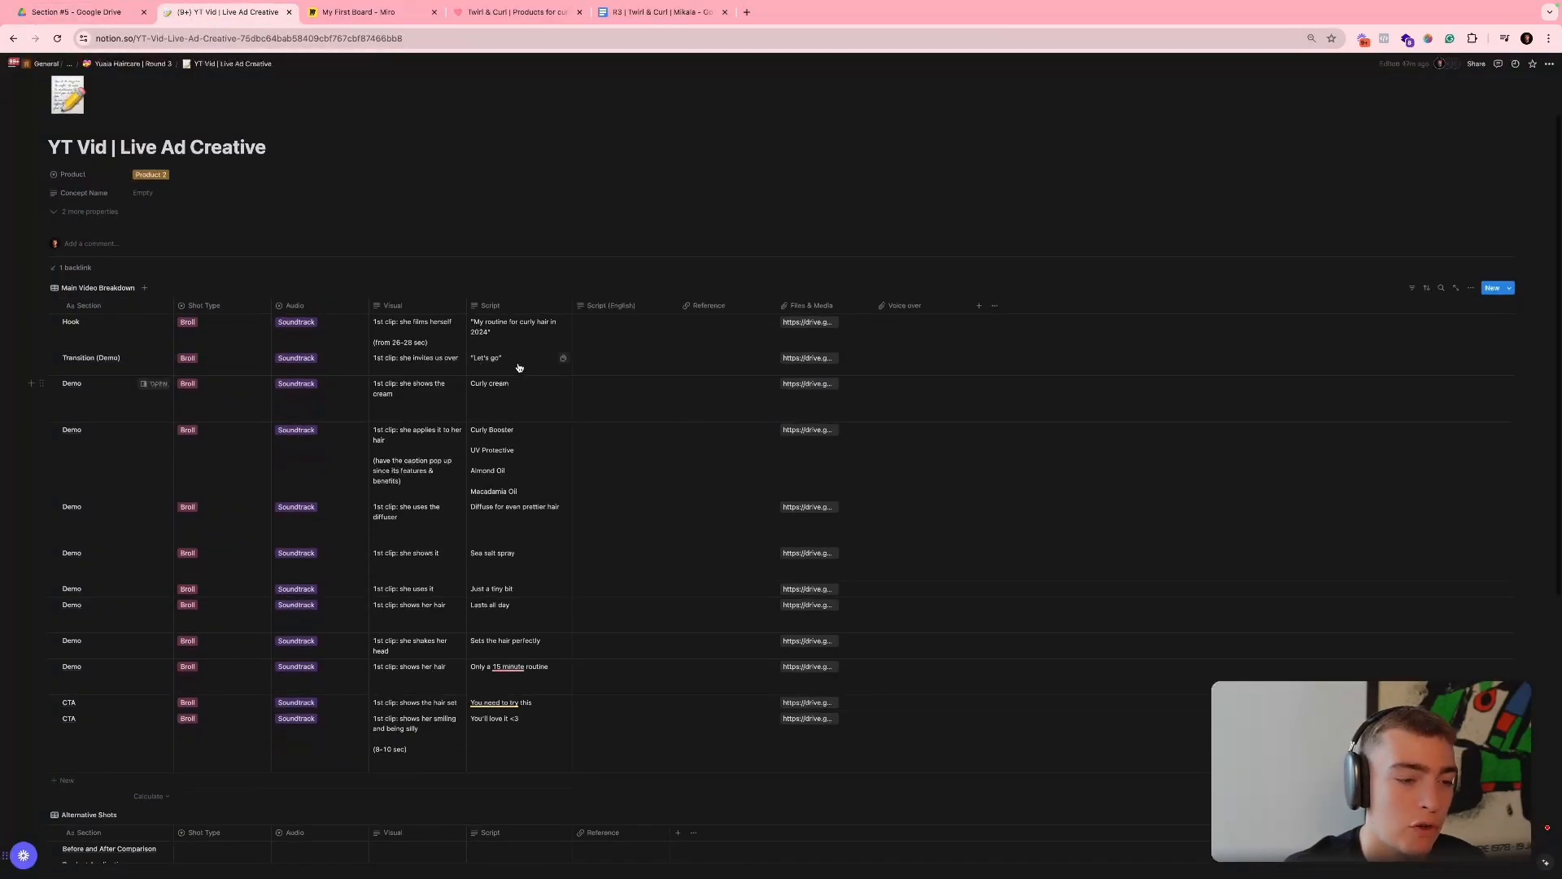
pyautogui.click(504, 666)
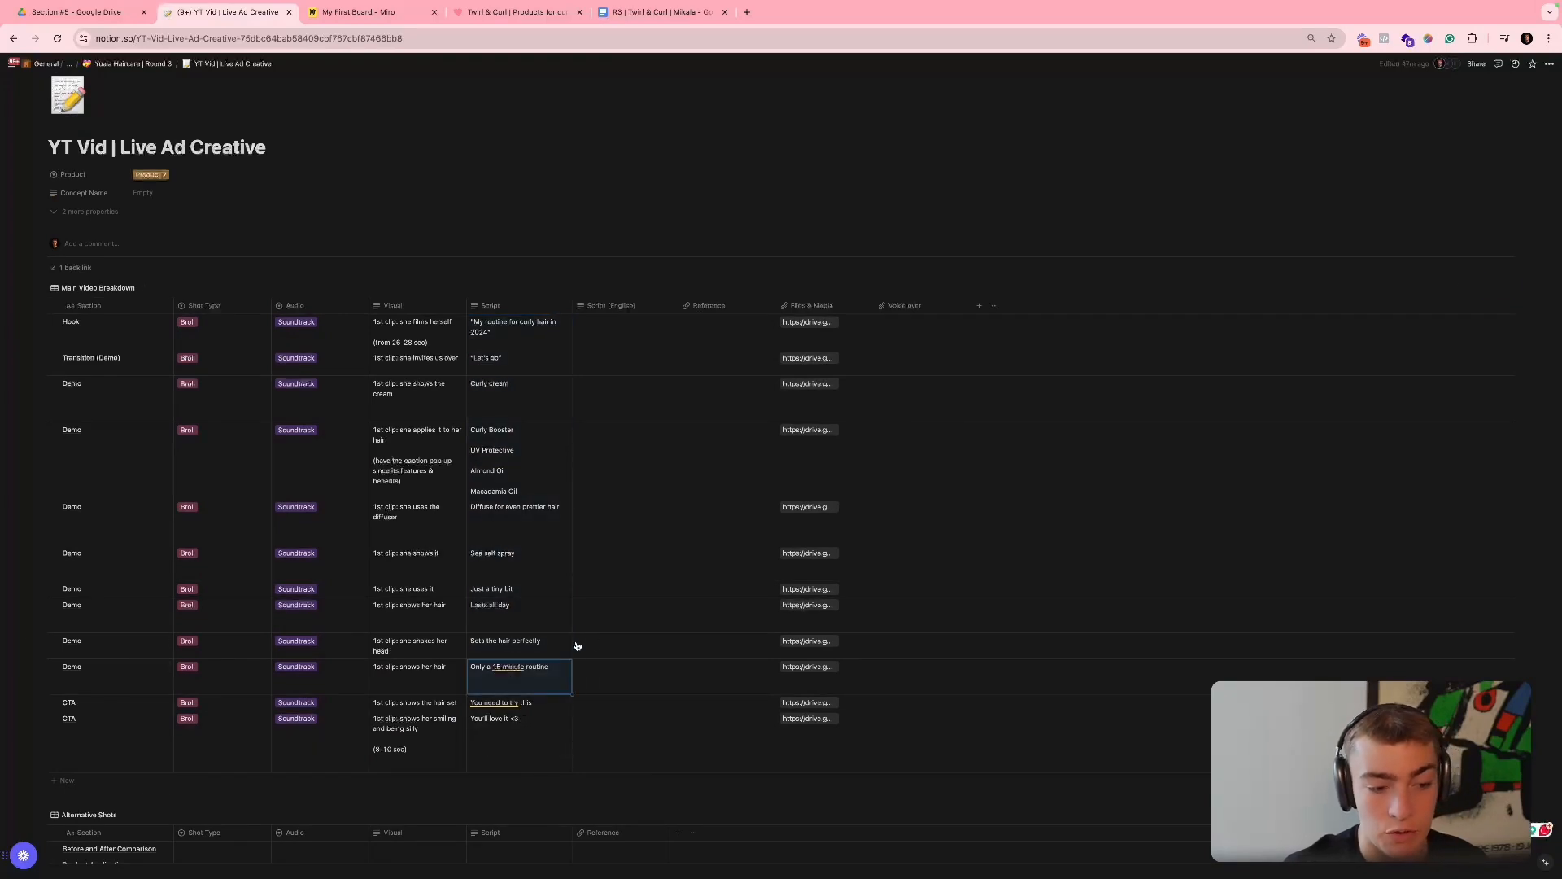
pyautogui.press('Escape')
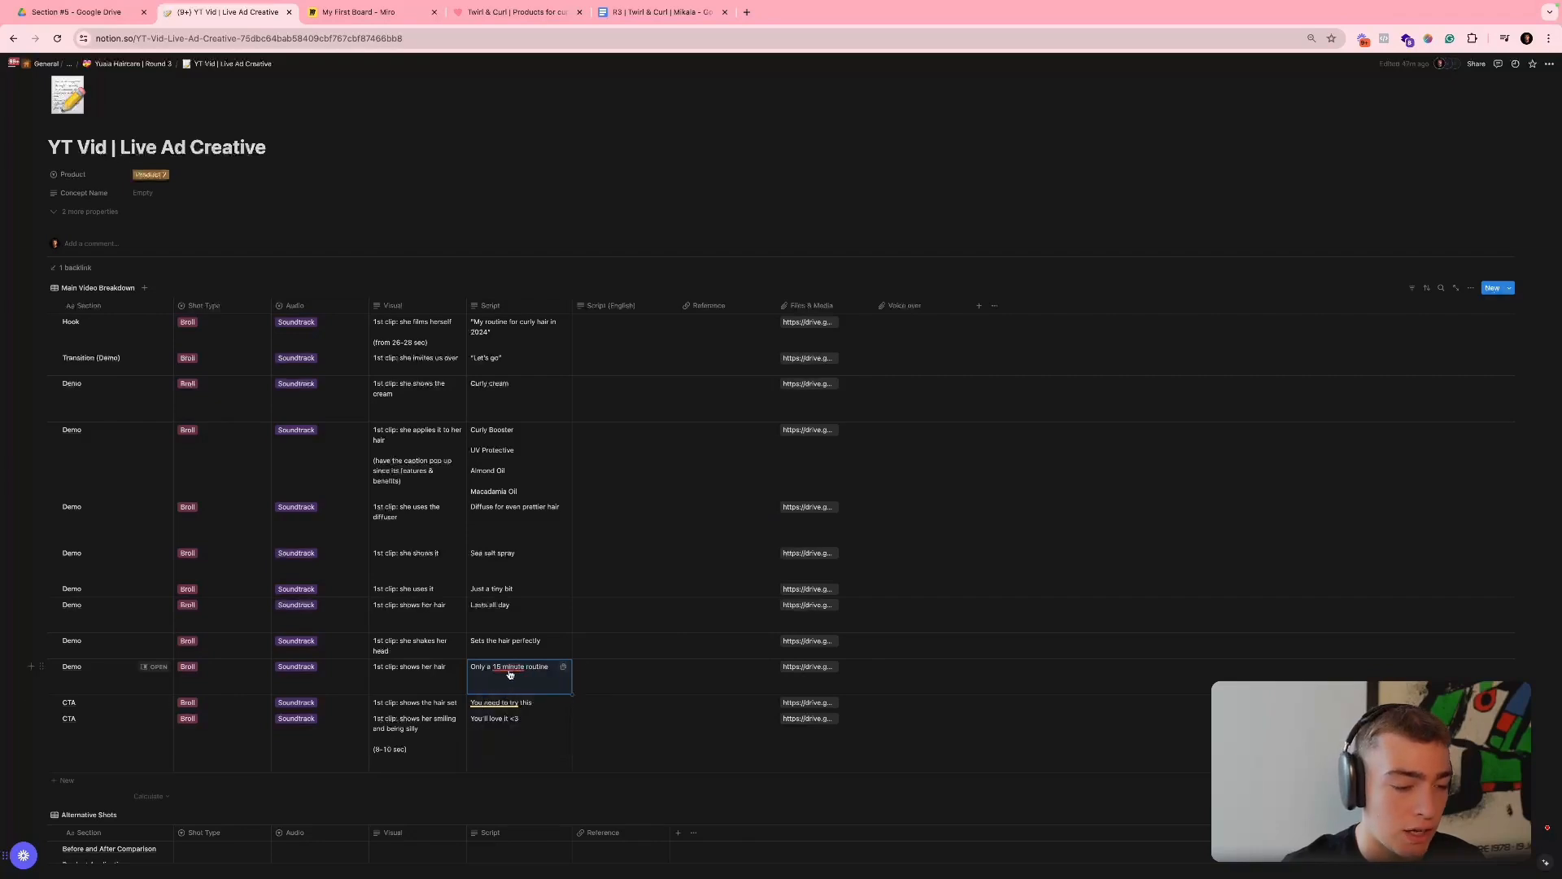
pyautogui.click(414, 324)
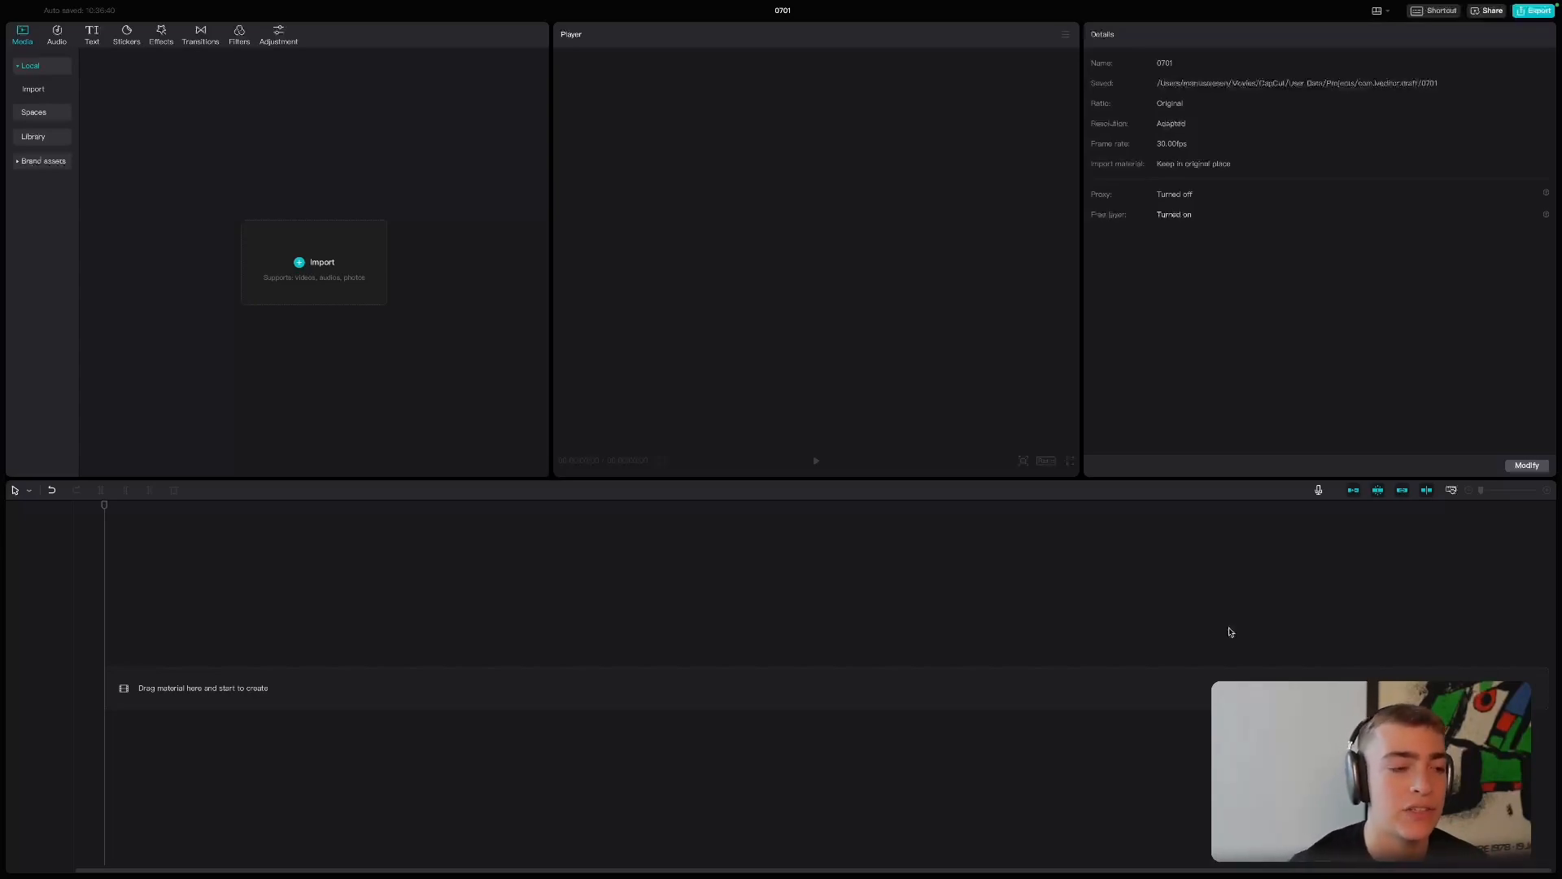
# - Switch to CapCut and import the nine MOV clips into project 0701
pyautogui.click(358, 253)
pyautogui.moveTo(919, 466); pyautogui.dragTo(647, 358)
pyautogui.click(990, 594)
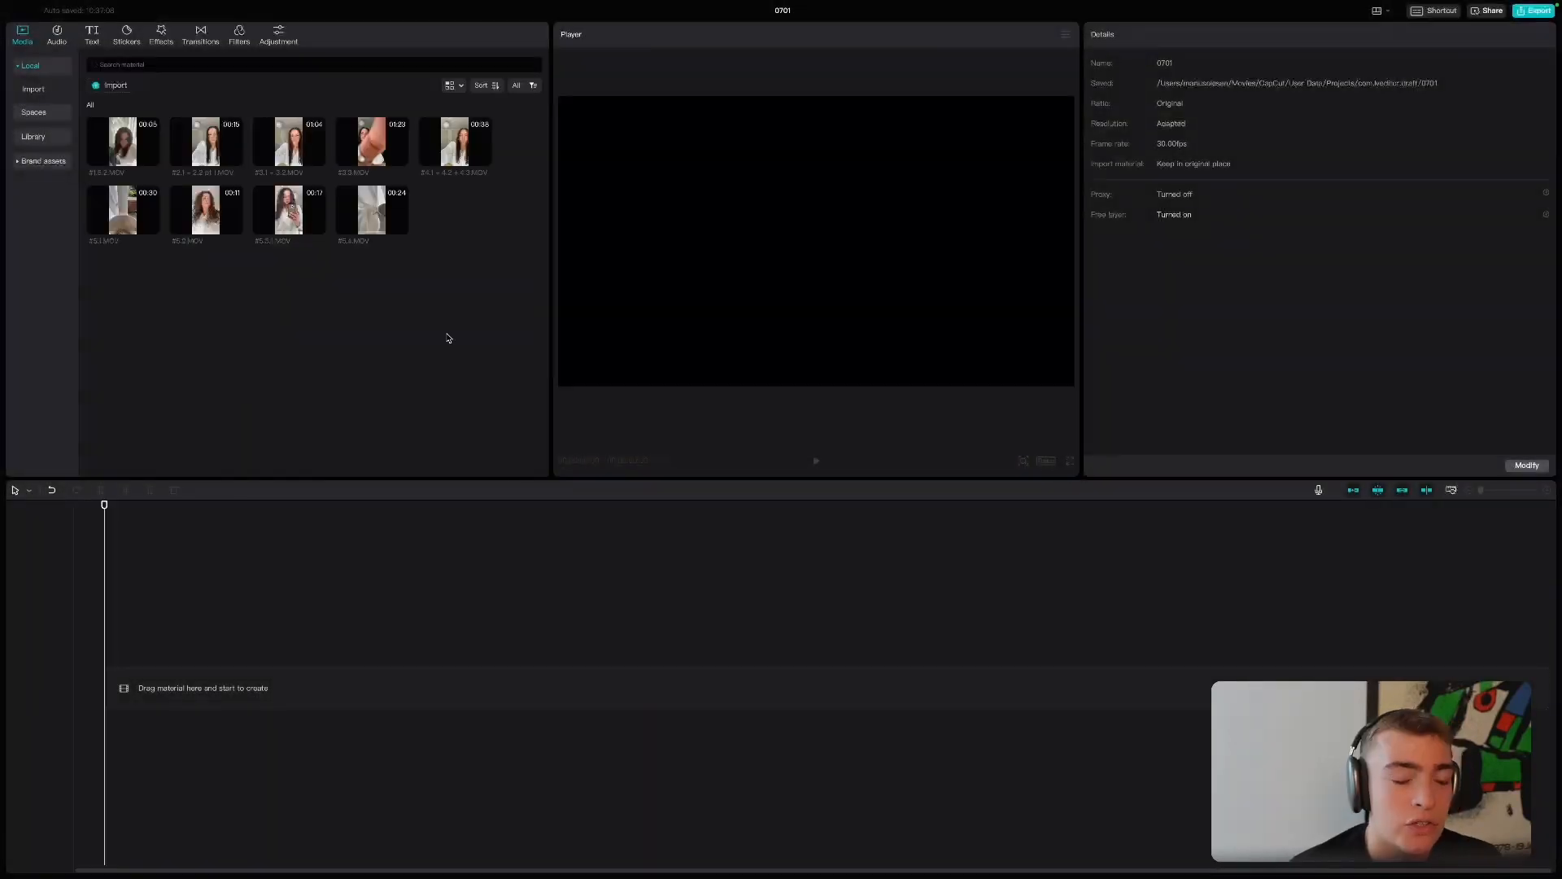
# - Add #5.1.MOV to the timeline, trim it to the smiling hook shot so it ends at 00:00:01:17, and mute its track
pyautogui.moveTo(130, 329); pyautogui.dragTo(469, 291)
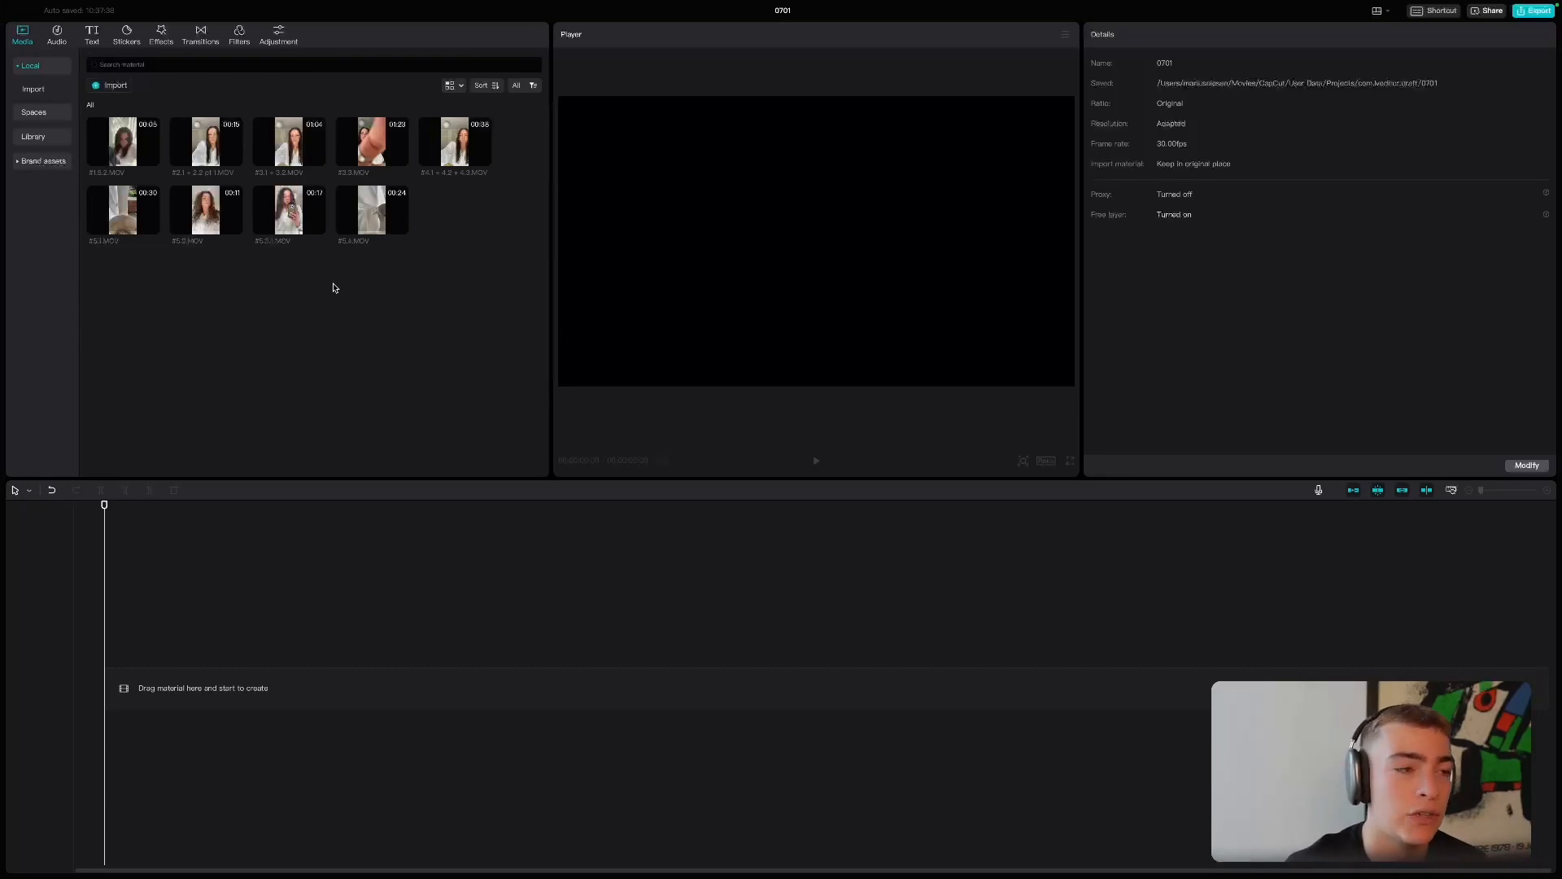
pyautogui.moveTo(148, 218); pyautogui.dragTo(286, 683)
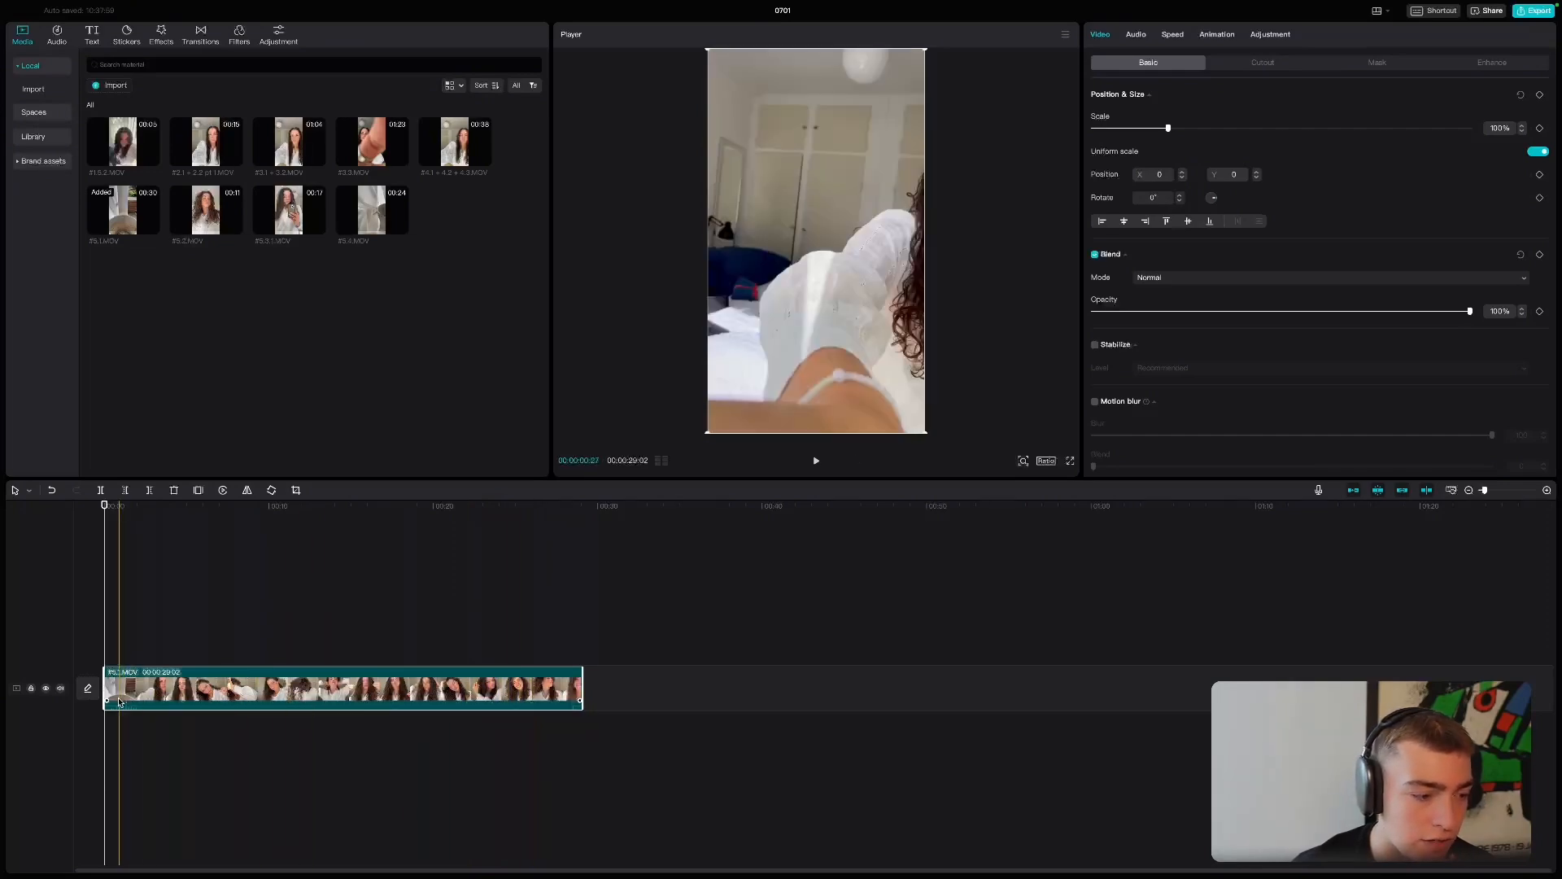
pyautogui.moveTo(104, 692); pyautogui.dragTo(112, 692)
pyautogui.moveTo(112, 692); pyautogui.dragTo(241, 692)
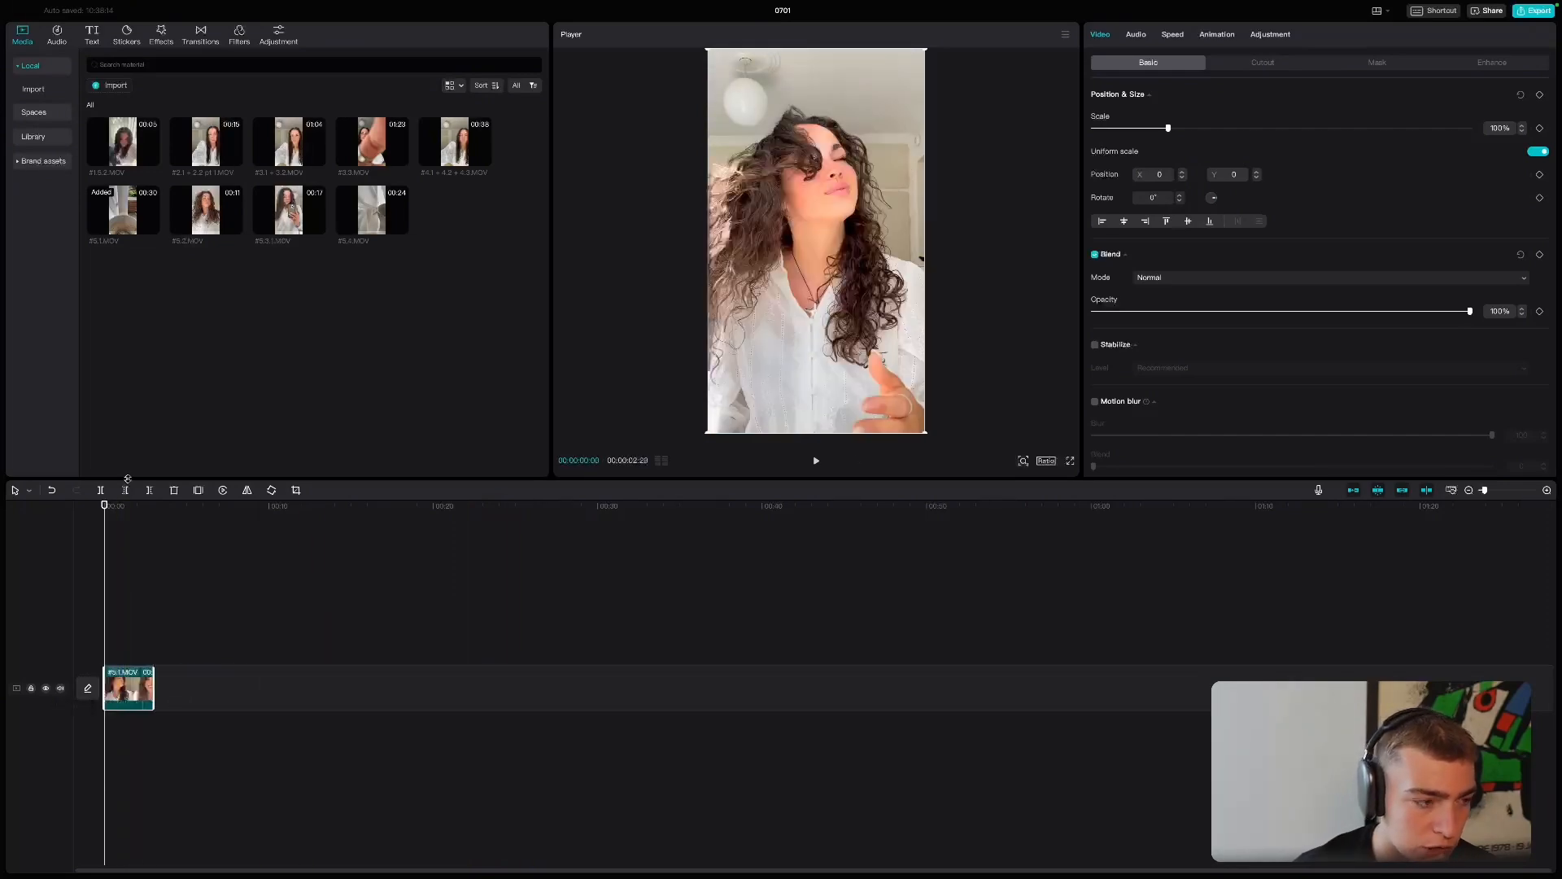
pyautogui.press('space')
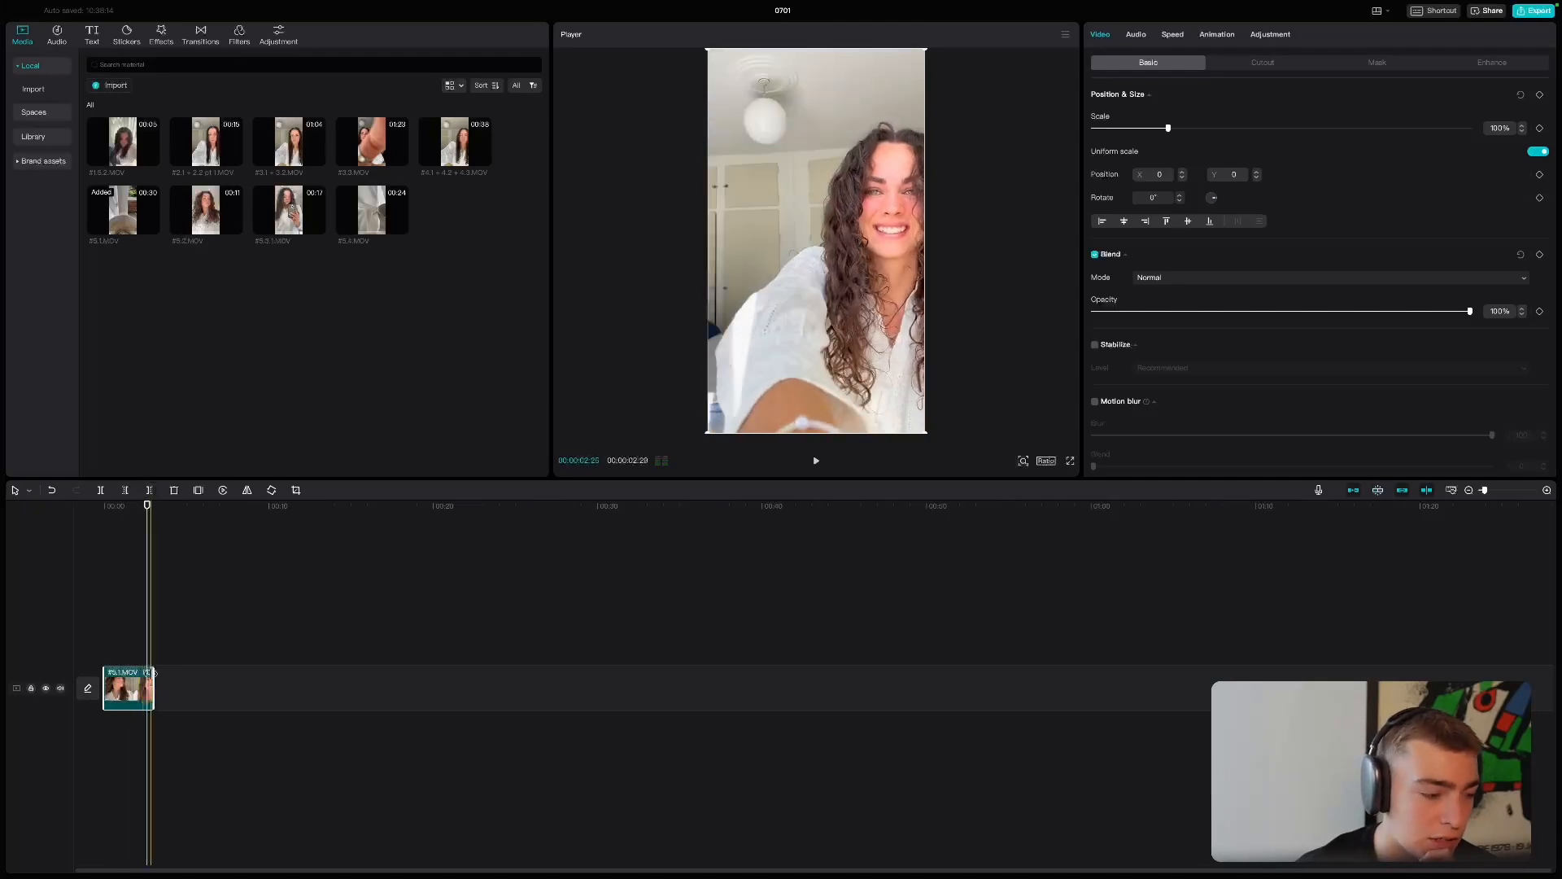
pyautogui.moveTo(154, 673); pyautogui.dragTo(131, 676)
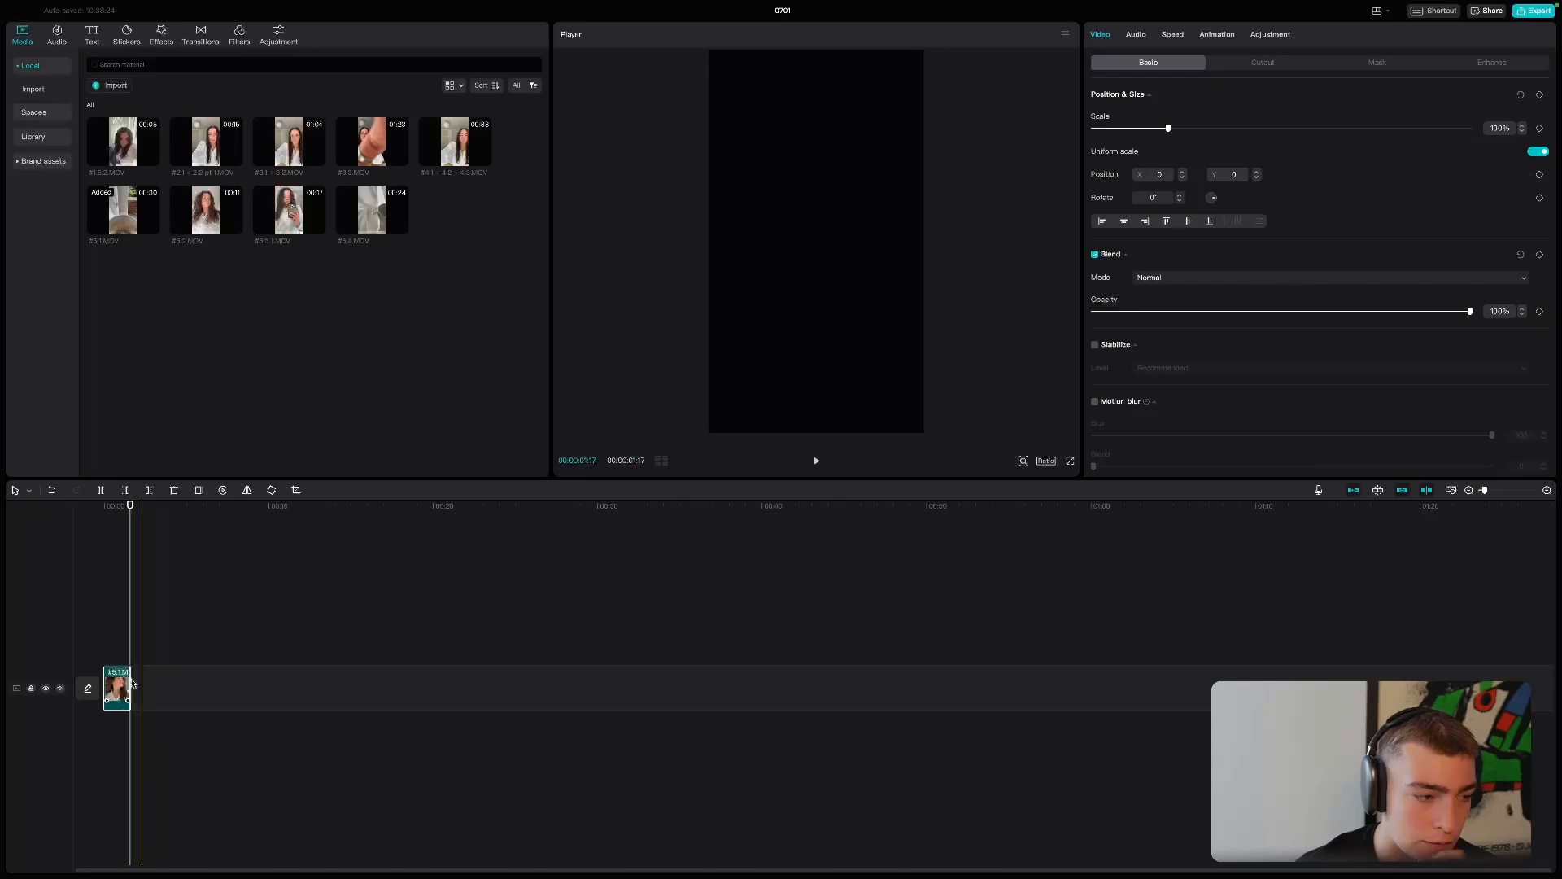
pyautogui.click(62, 690)
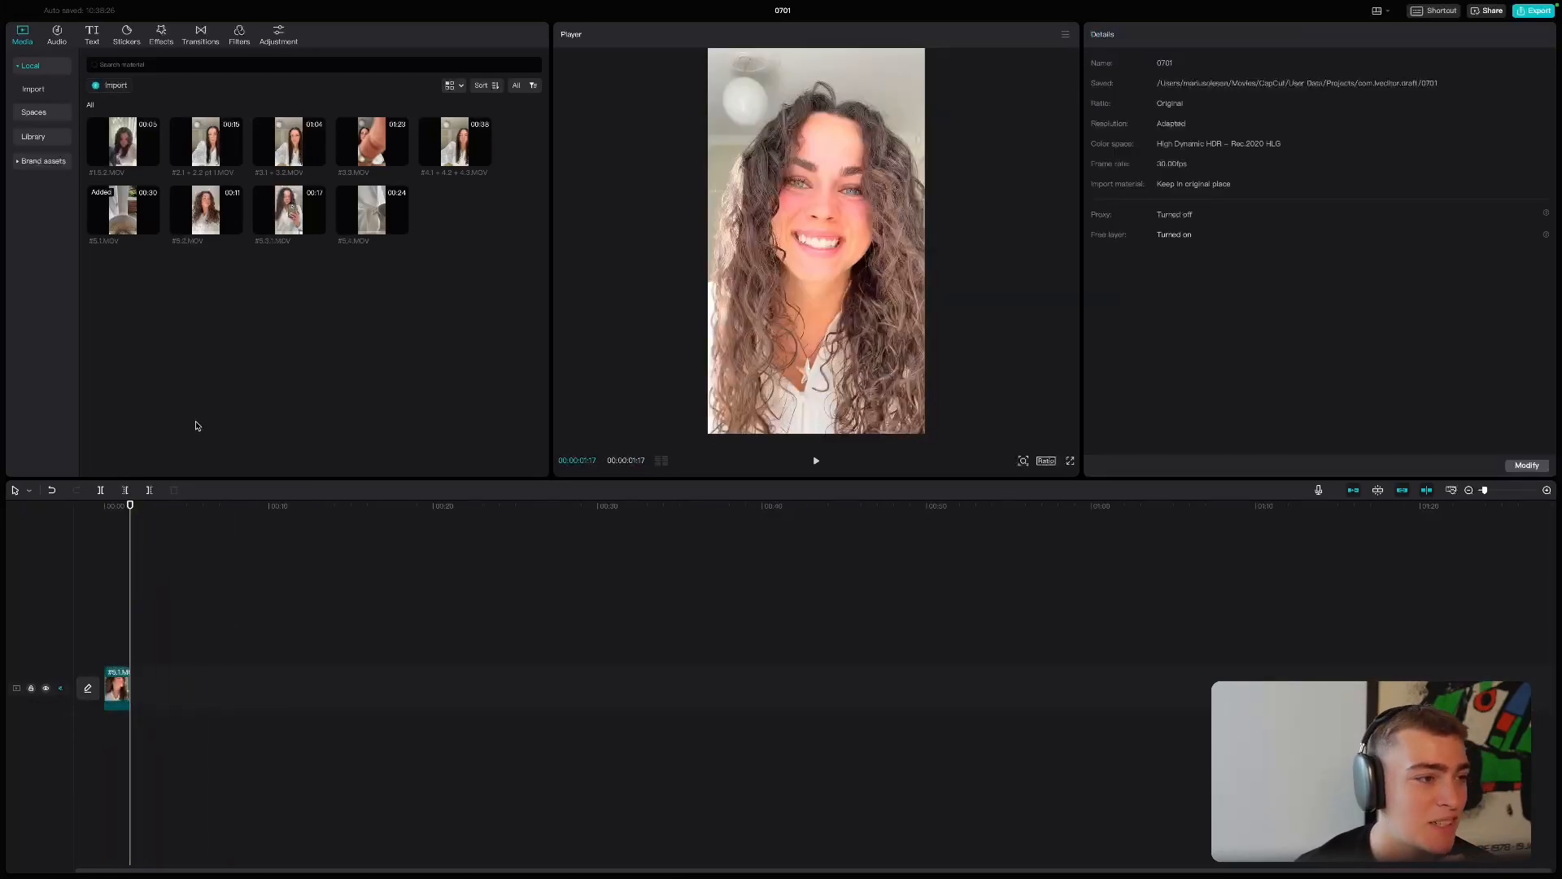
# - Add #1.5.2.MOV directly after the hook clip and trim it so the sequence ends at 00:00:03:18
pyautogui.click(142, 155)
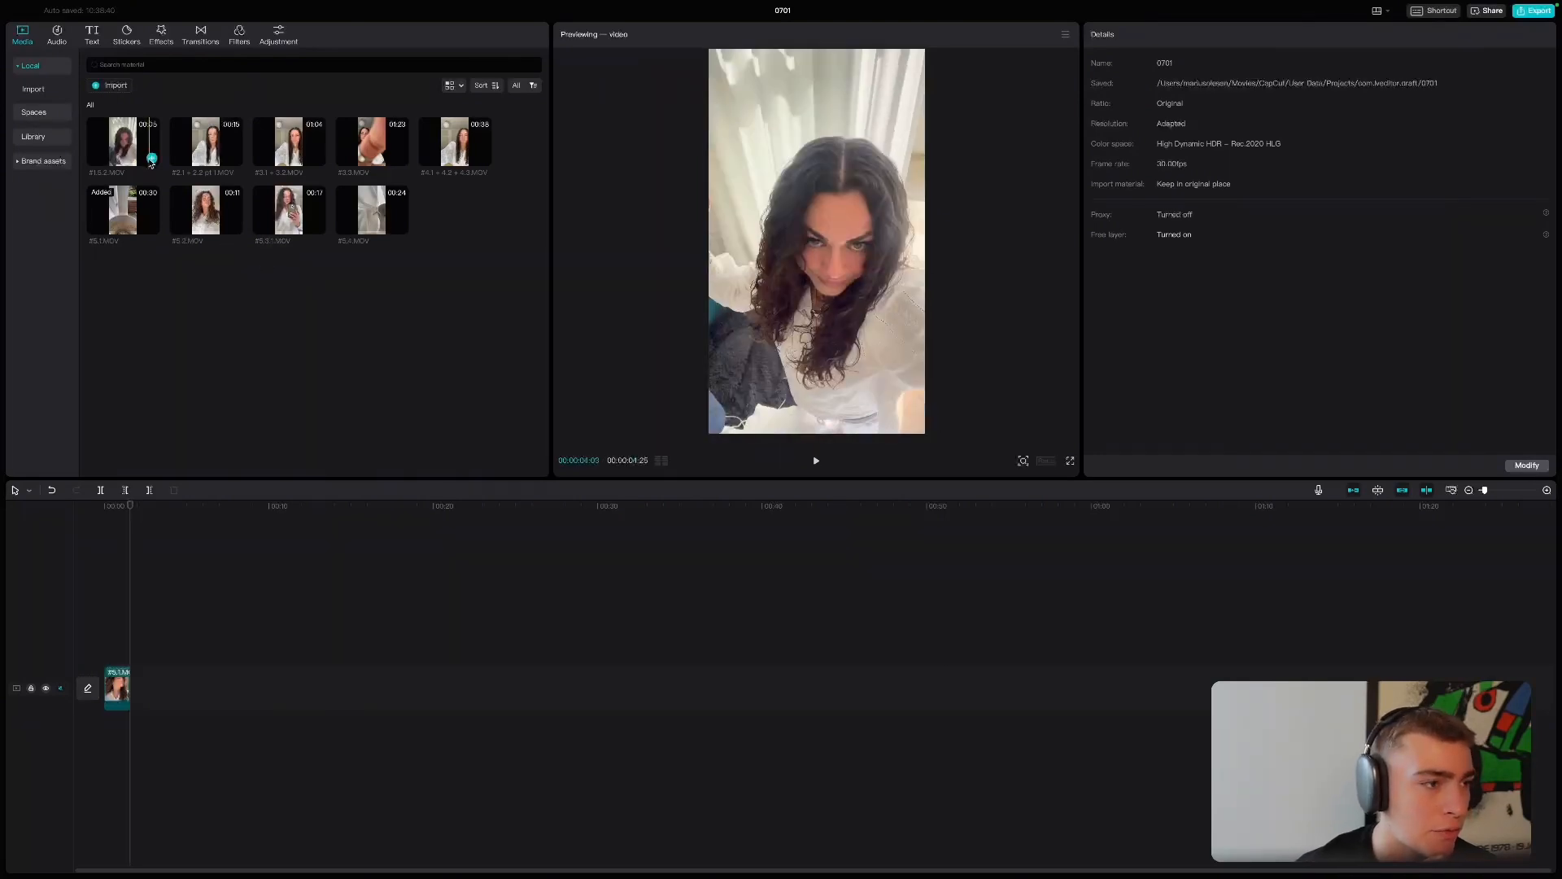
pyautogui.moveTo(142, 155); pyautogui.dragTo(136, 674)
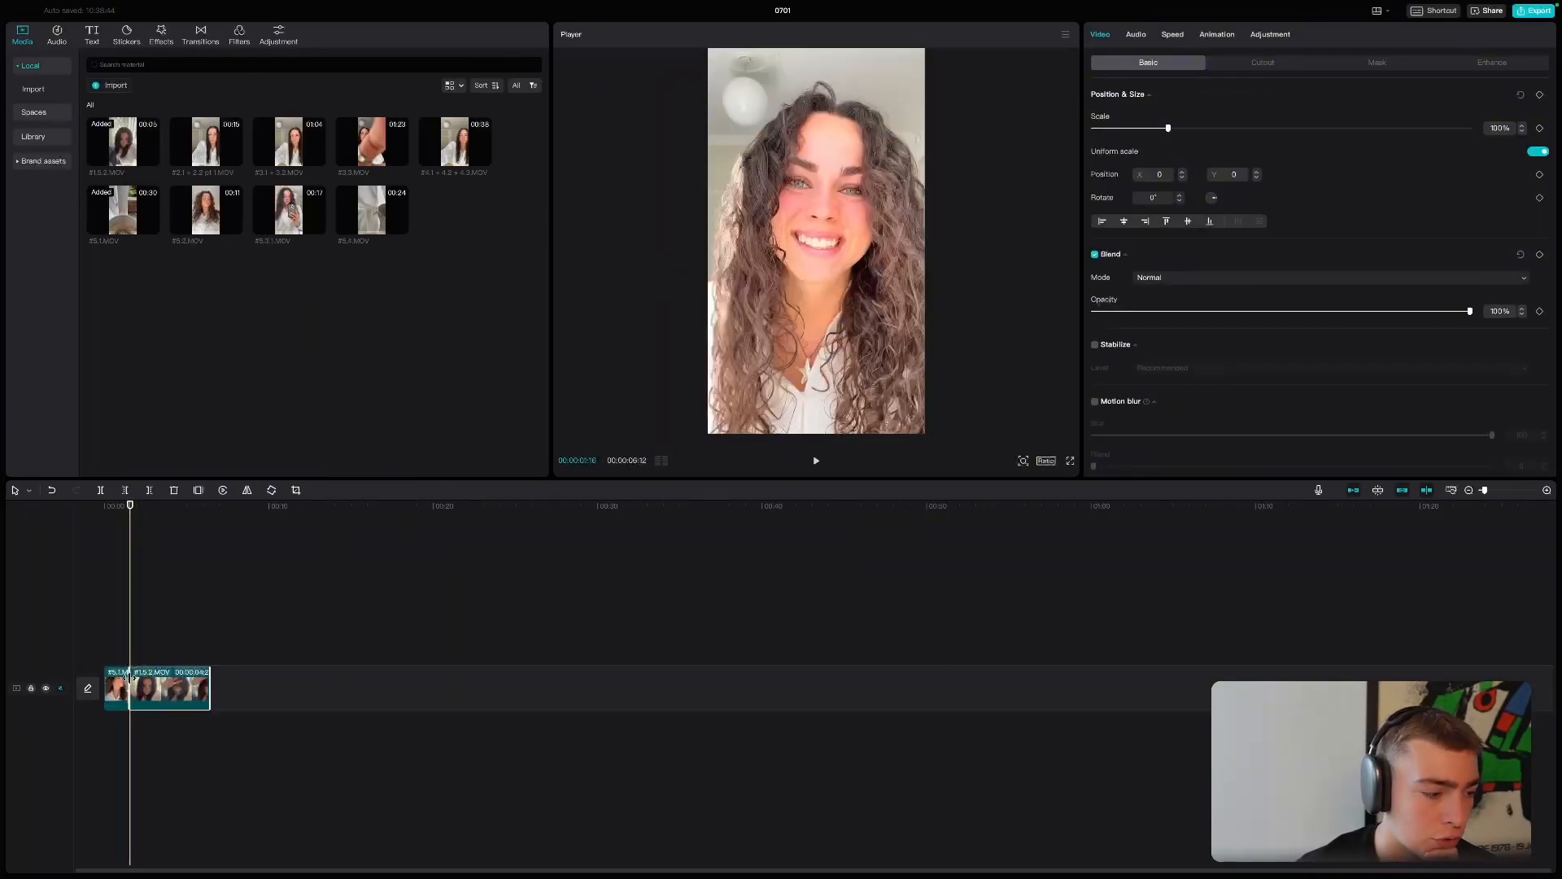
pyautogui.moveTo(145, 682)
pyautogui.mouseDown()
pyautogui.moveTo(192, 681)
pyautogui.moveTo(163, 682)
pyautogui.mouseUp()
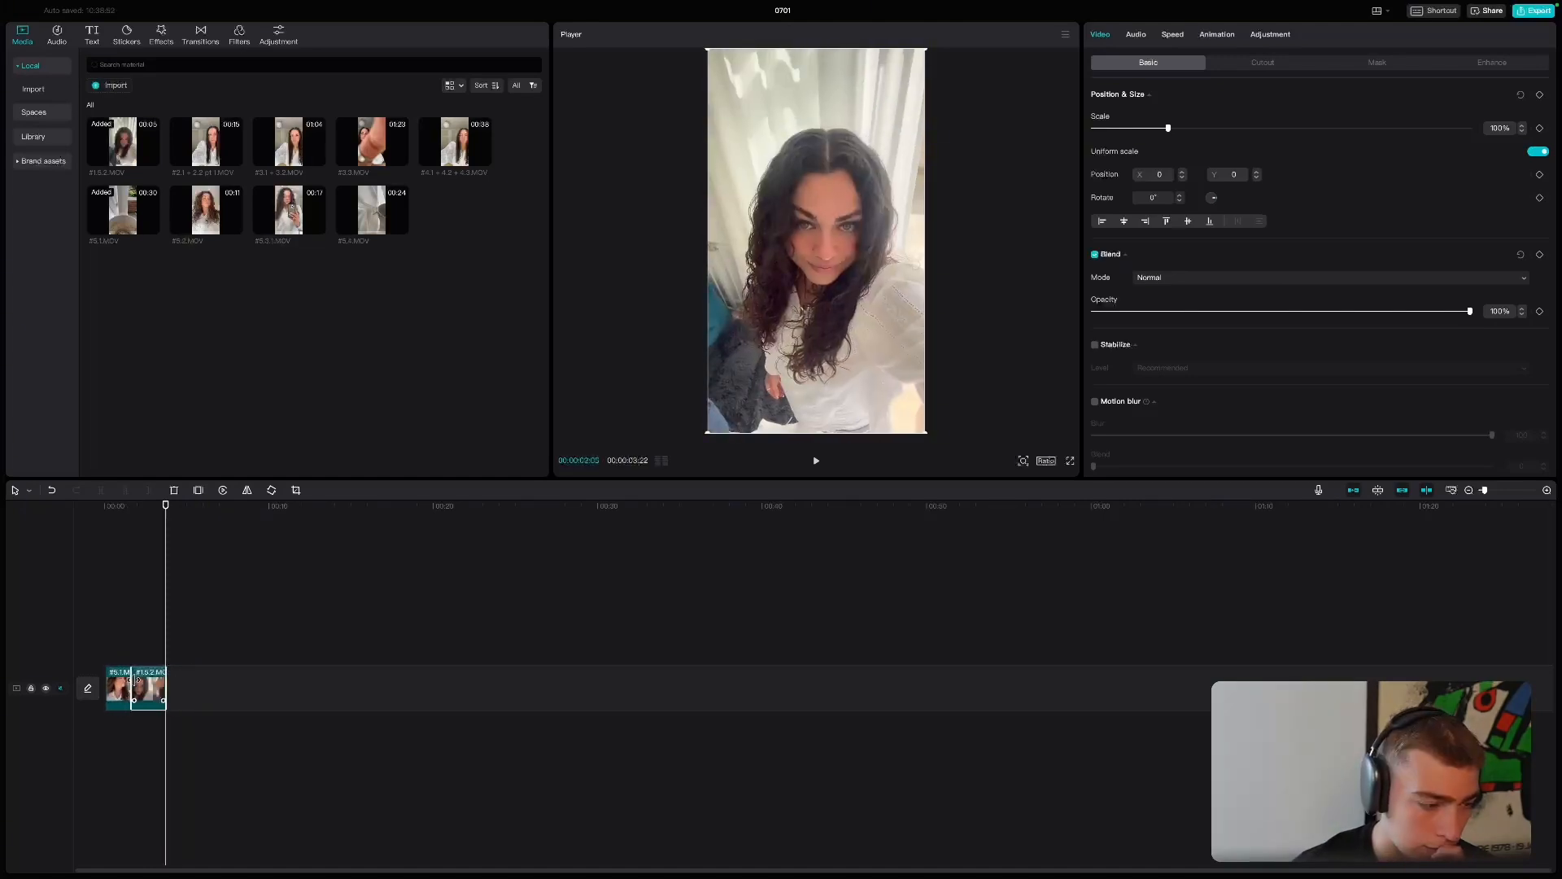
pyautogui.click(140, 540)
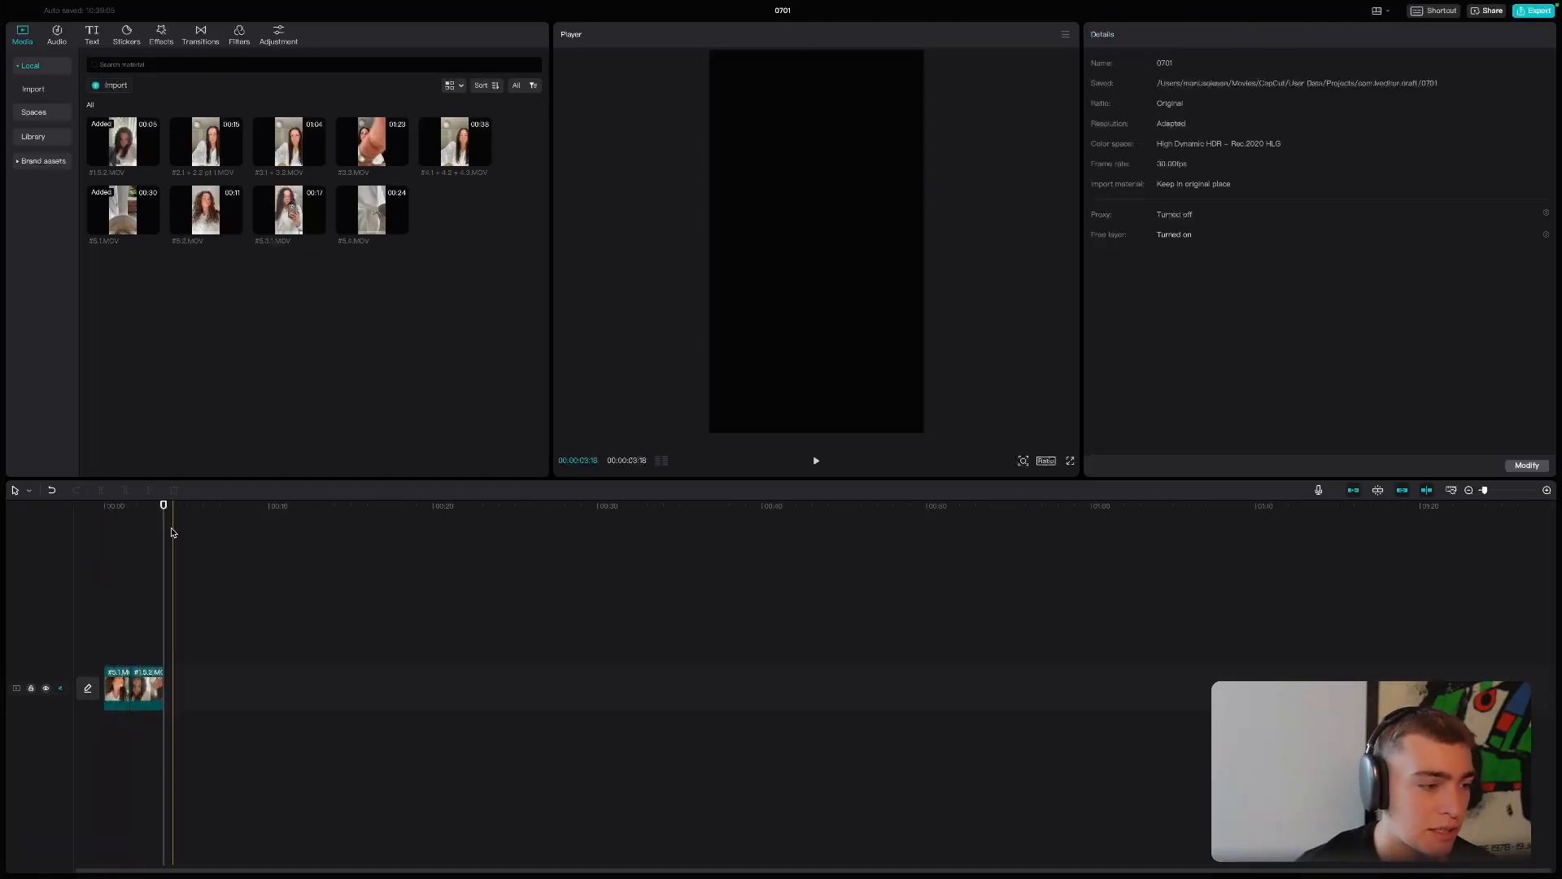
# - Switch to Notion to check the Visual entry of the row where she shows the cream, and return to CapCut
pyautogui.hotkey('ctrl', 'Right')
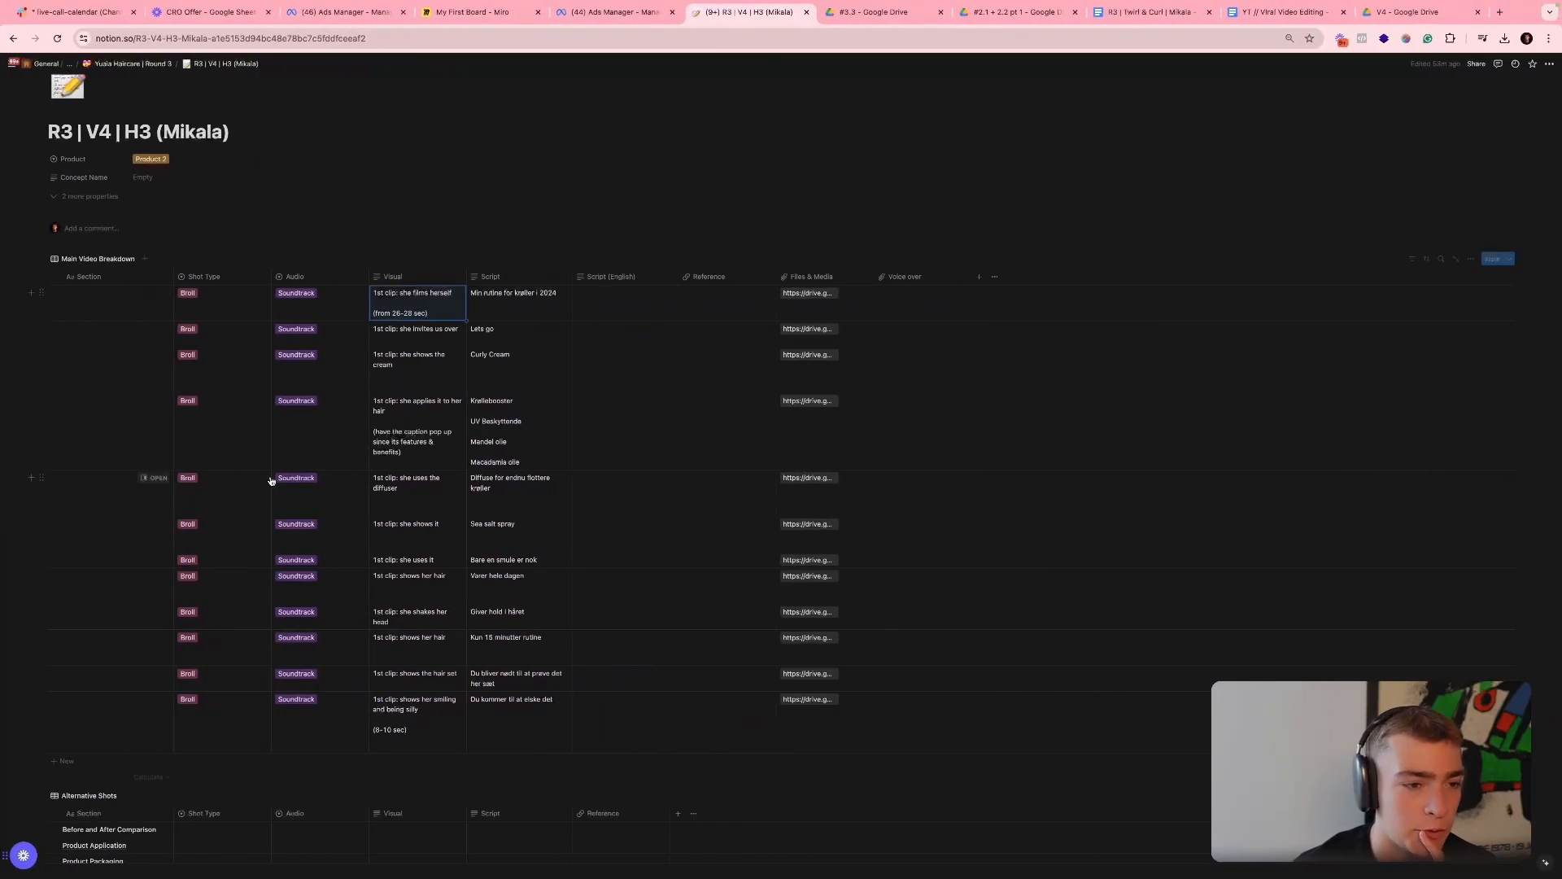
pyautogui.click(408, 377)
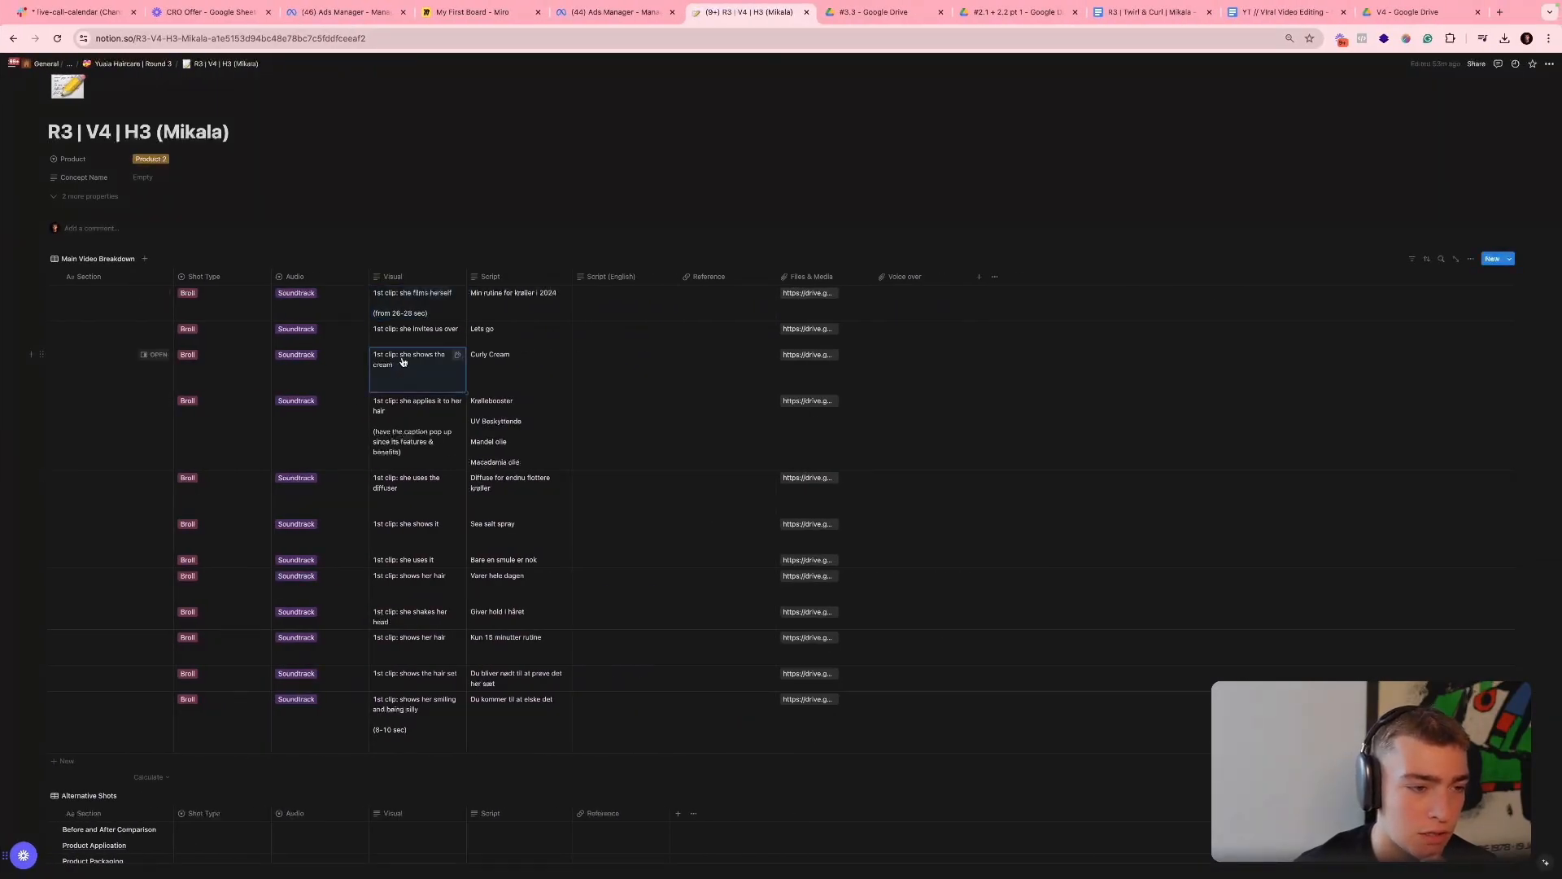
pyautogui.hotkey('ctrl', 'Left')
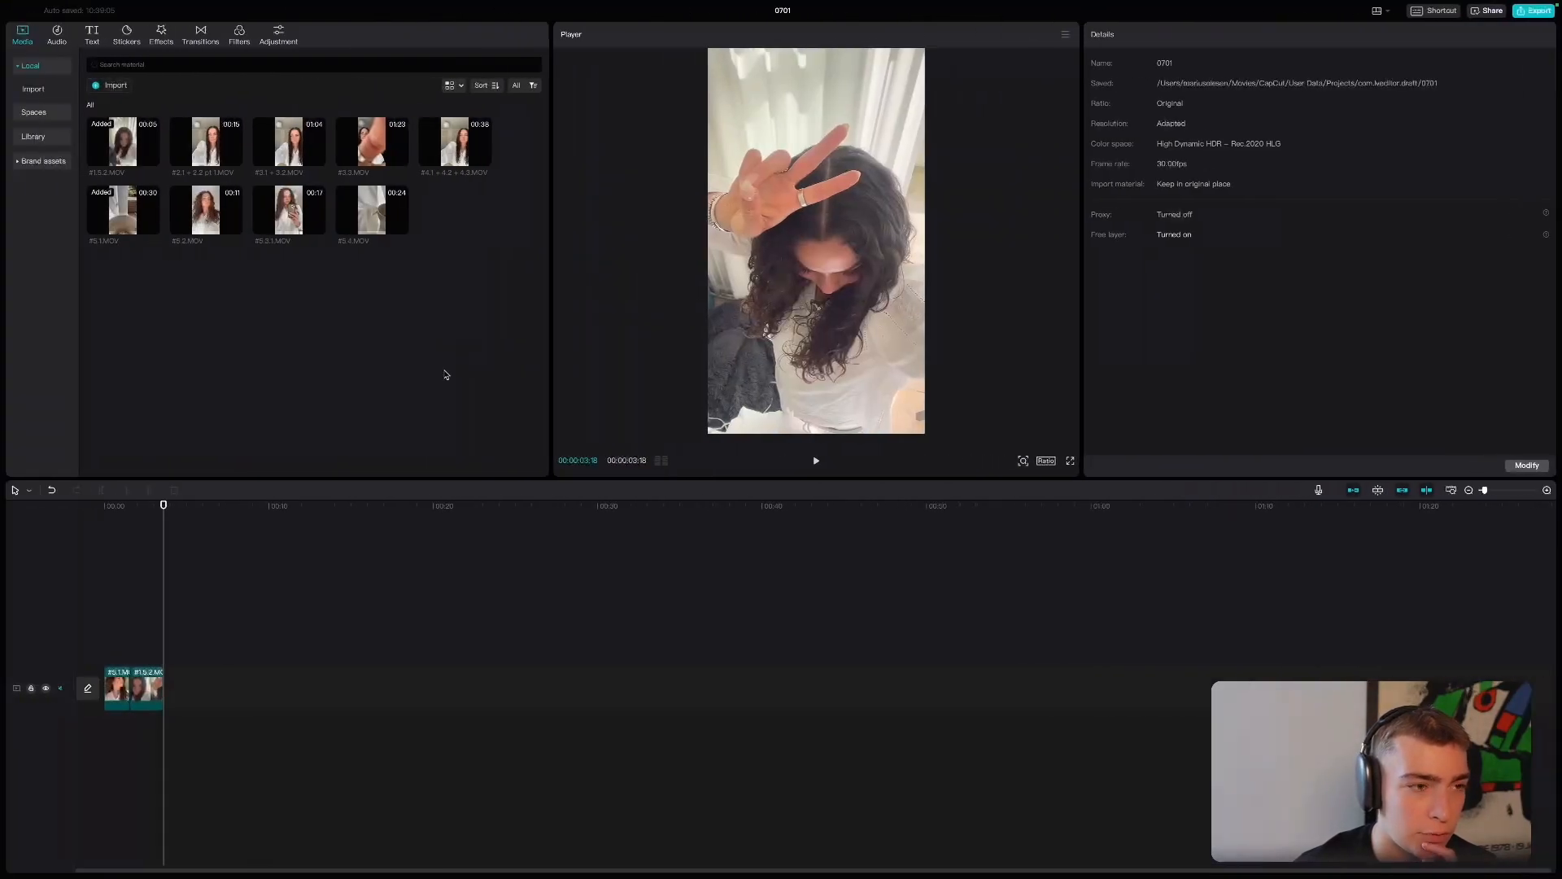
pyautogui.click(236, 166)
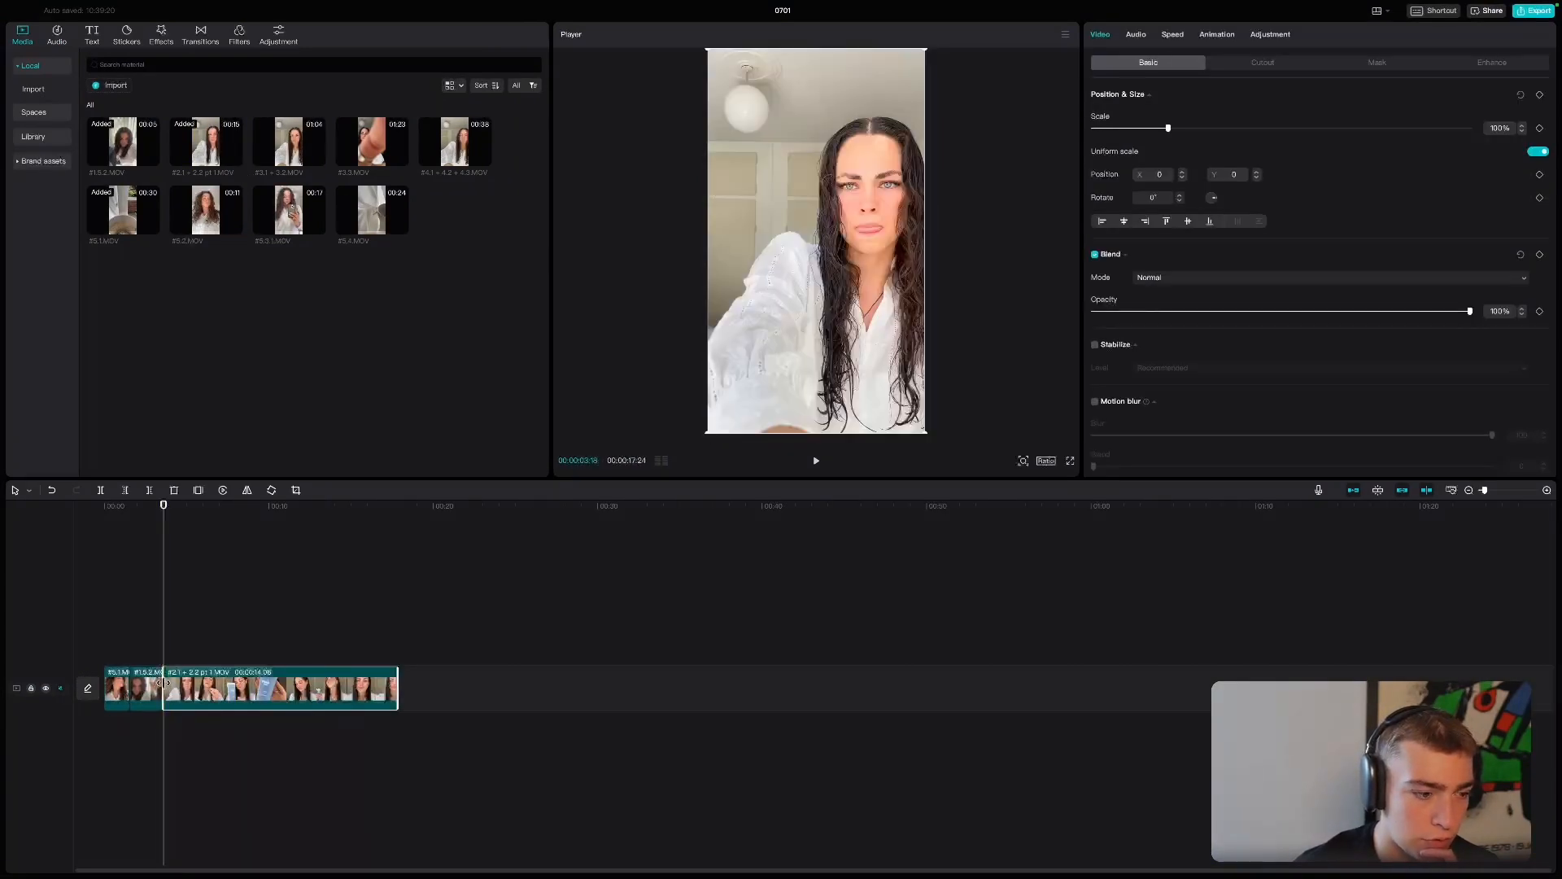
pyautogui.moveTo(162, 683); pyautogui.dragTo(176, 683)
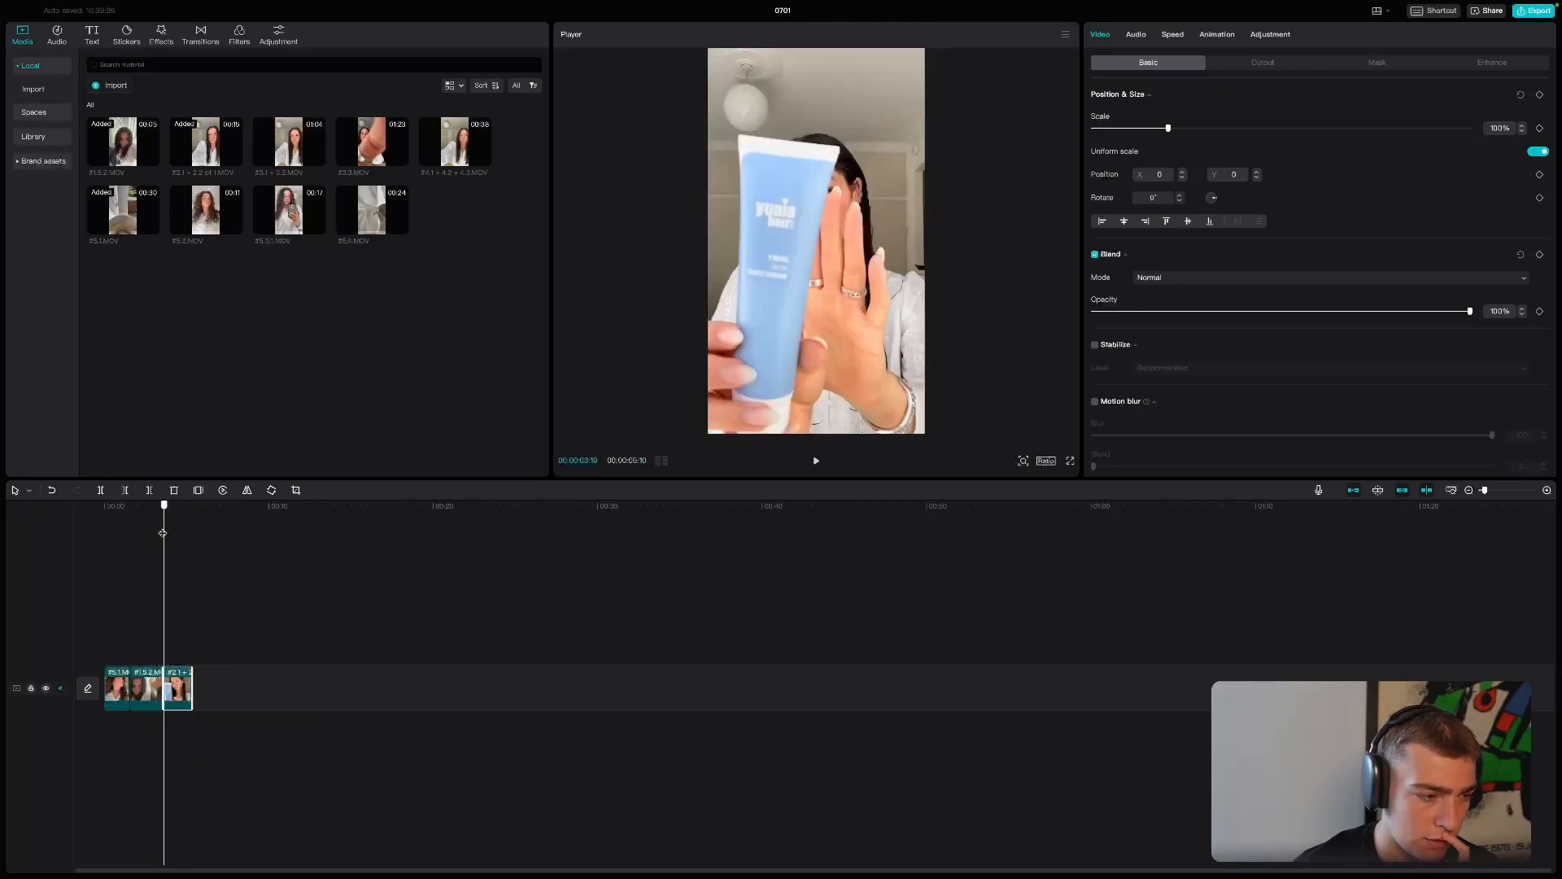
pyautogui.click(124, 535)
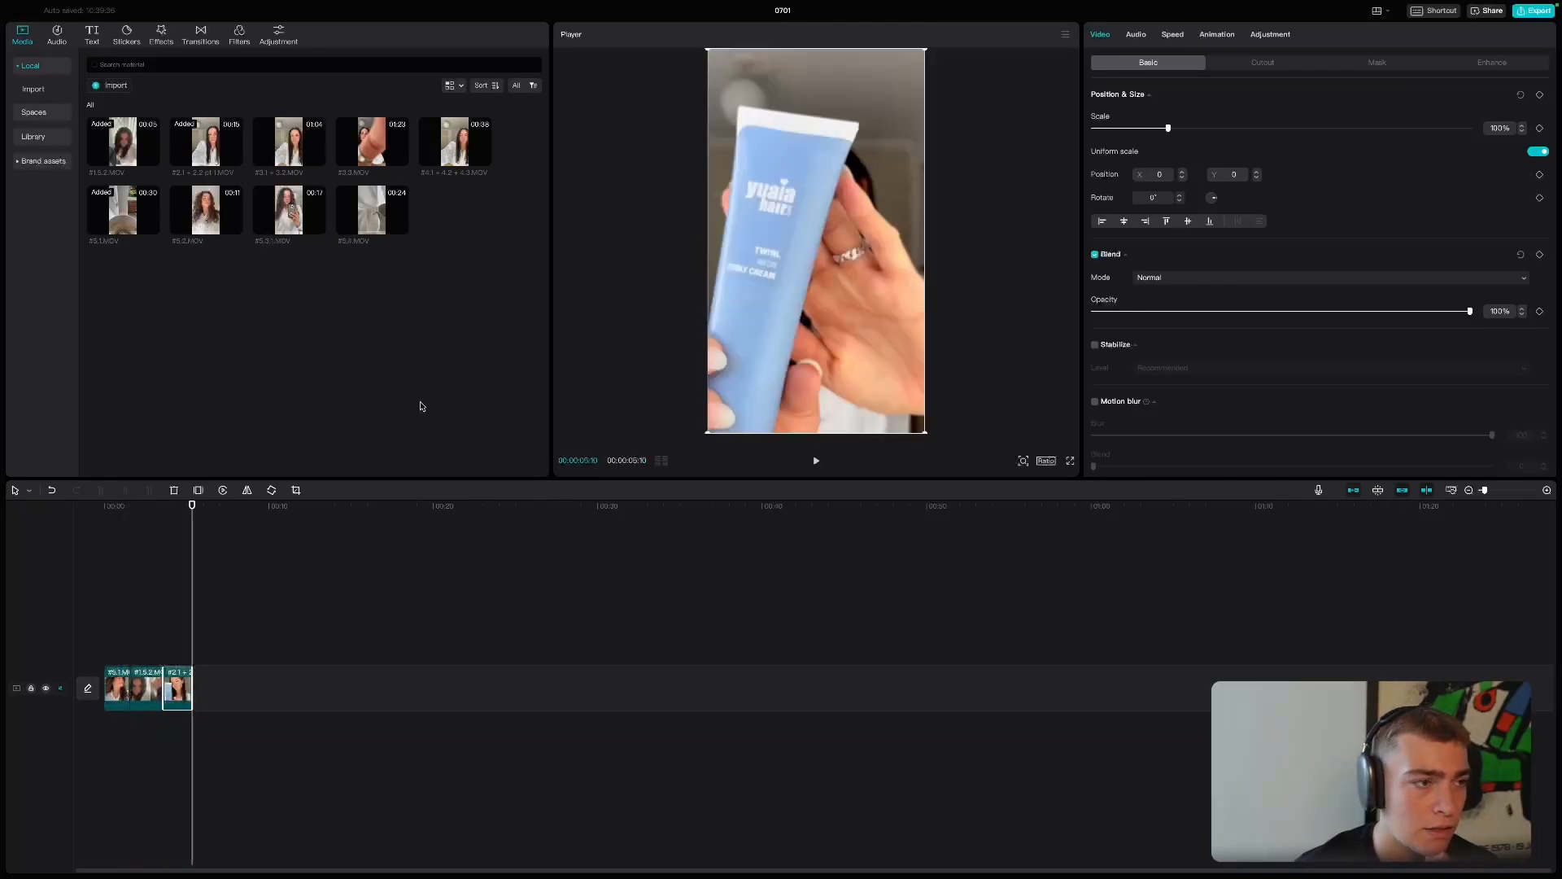
pyautogui.press('super+Tab')
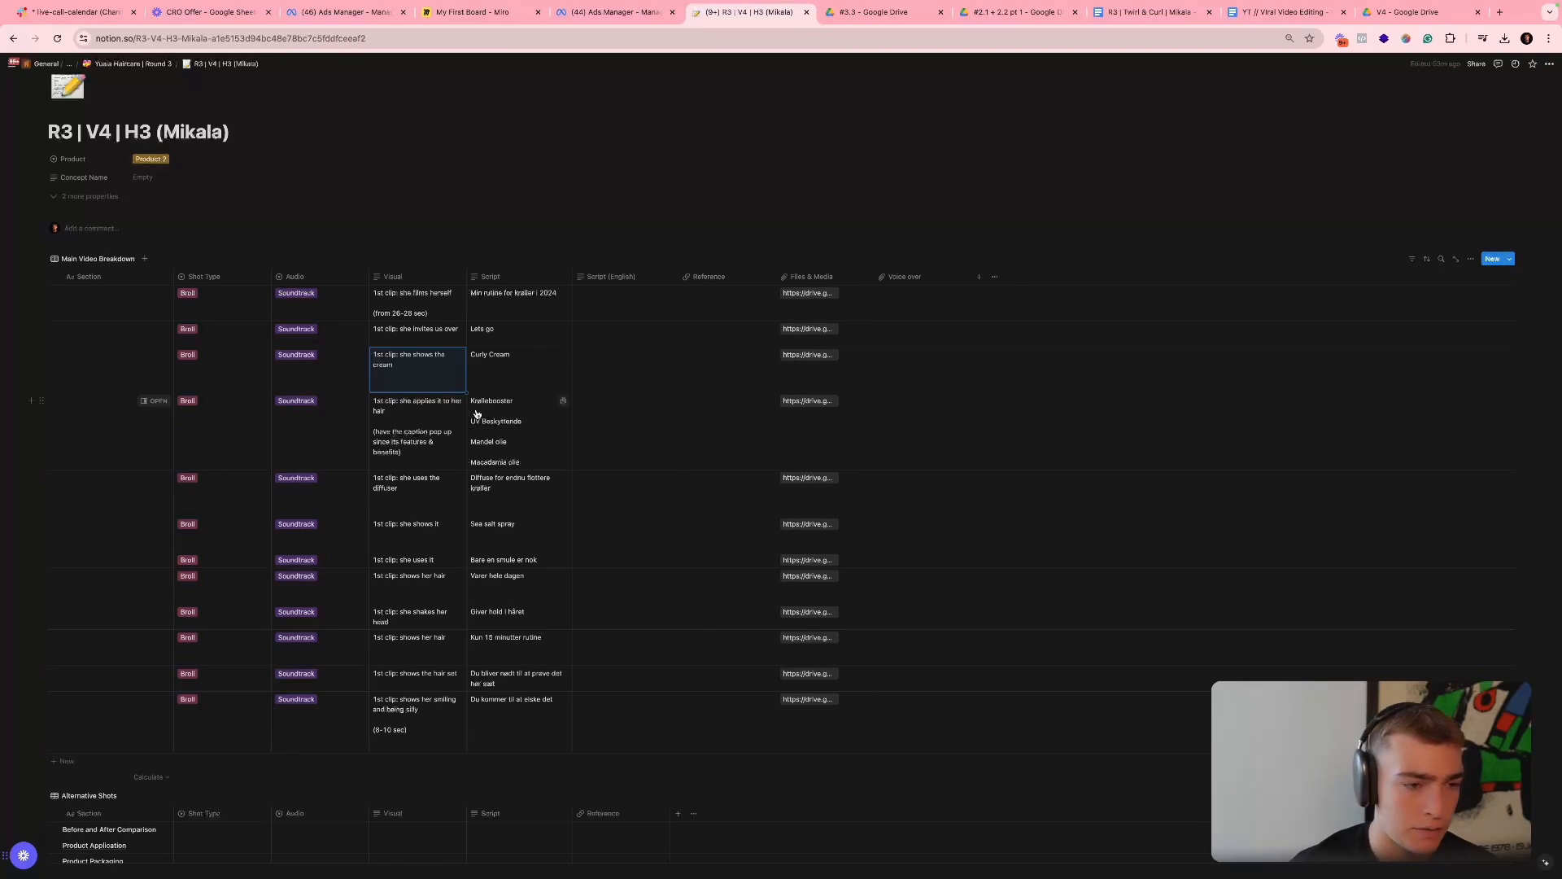
pyautogui.press('super+Tab')
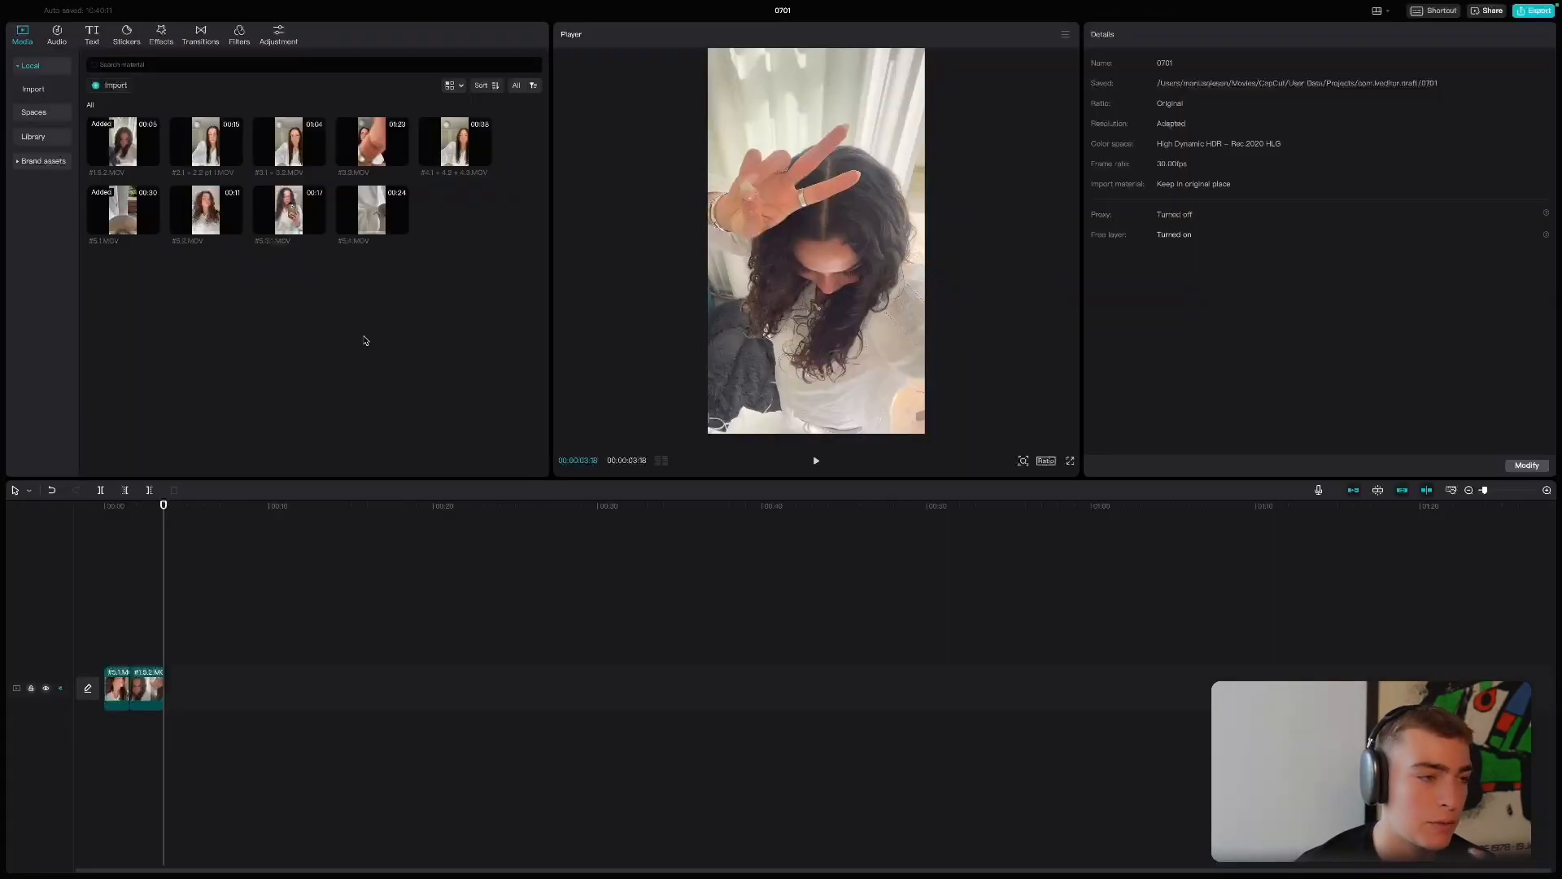
# - Add #2.1 + 2.2 pt 1.MOV after the second clip and trim it to the cream tube shot, ending at 00:00:05:13
pyautogui.click(234, 158)
pyautogui.moveTo(164, 689); pyautogui.dragTo(227, 685)
pyautogui.moveTo(334, 689); pyautogui.dragTo(194, 690)
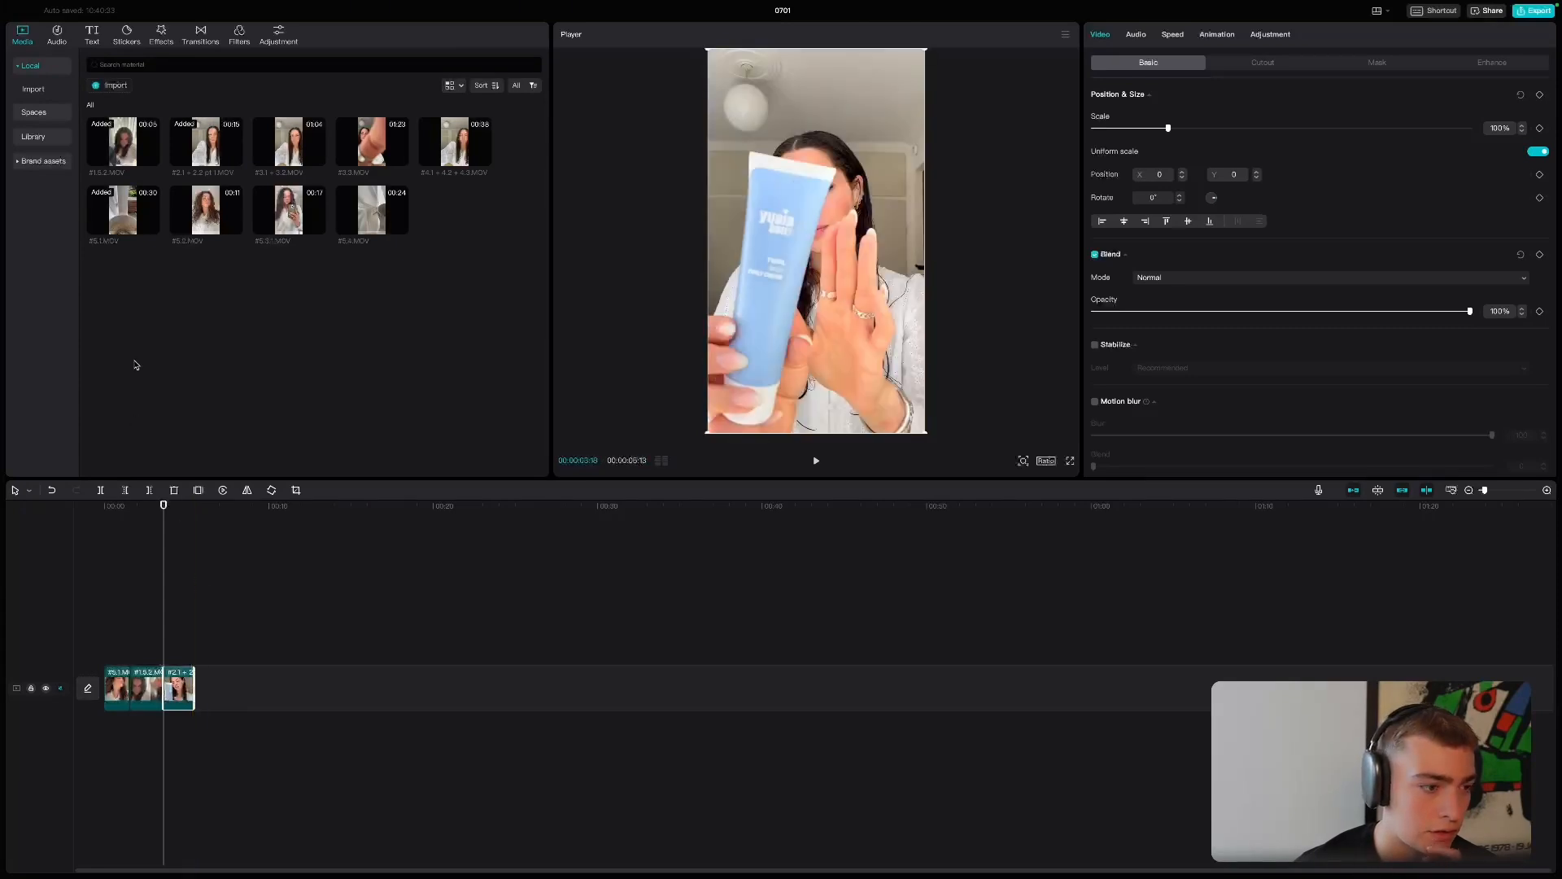
# - Check the row where she applies the cream in the Notion breakdown, and preview the assembled clips in CapCut
pyautogui.hotkey('ctrl', 'Left')
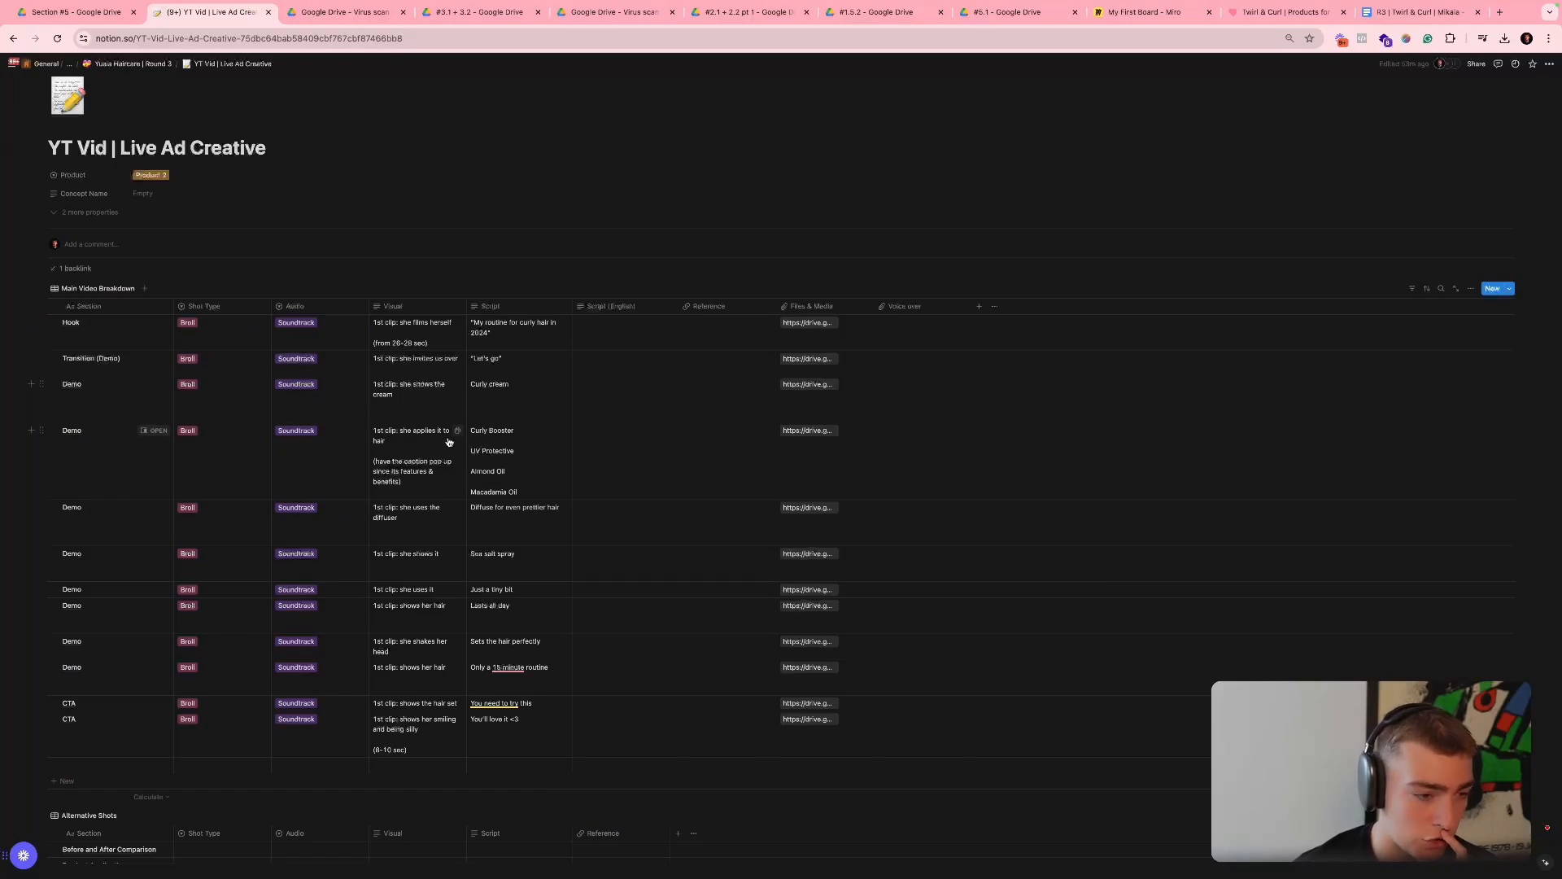
pyautogui.hotkey('ctrl', 'Right')
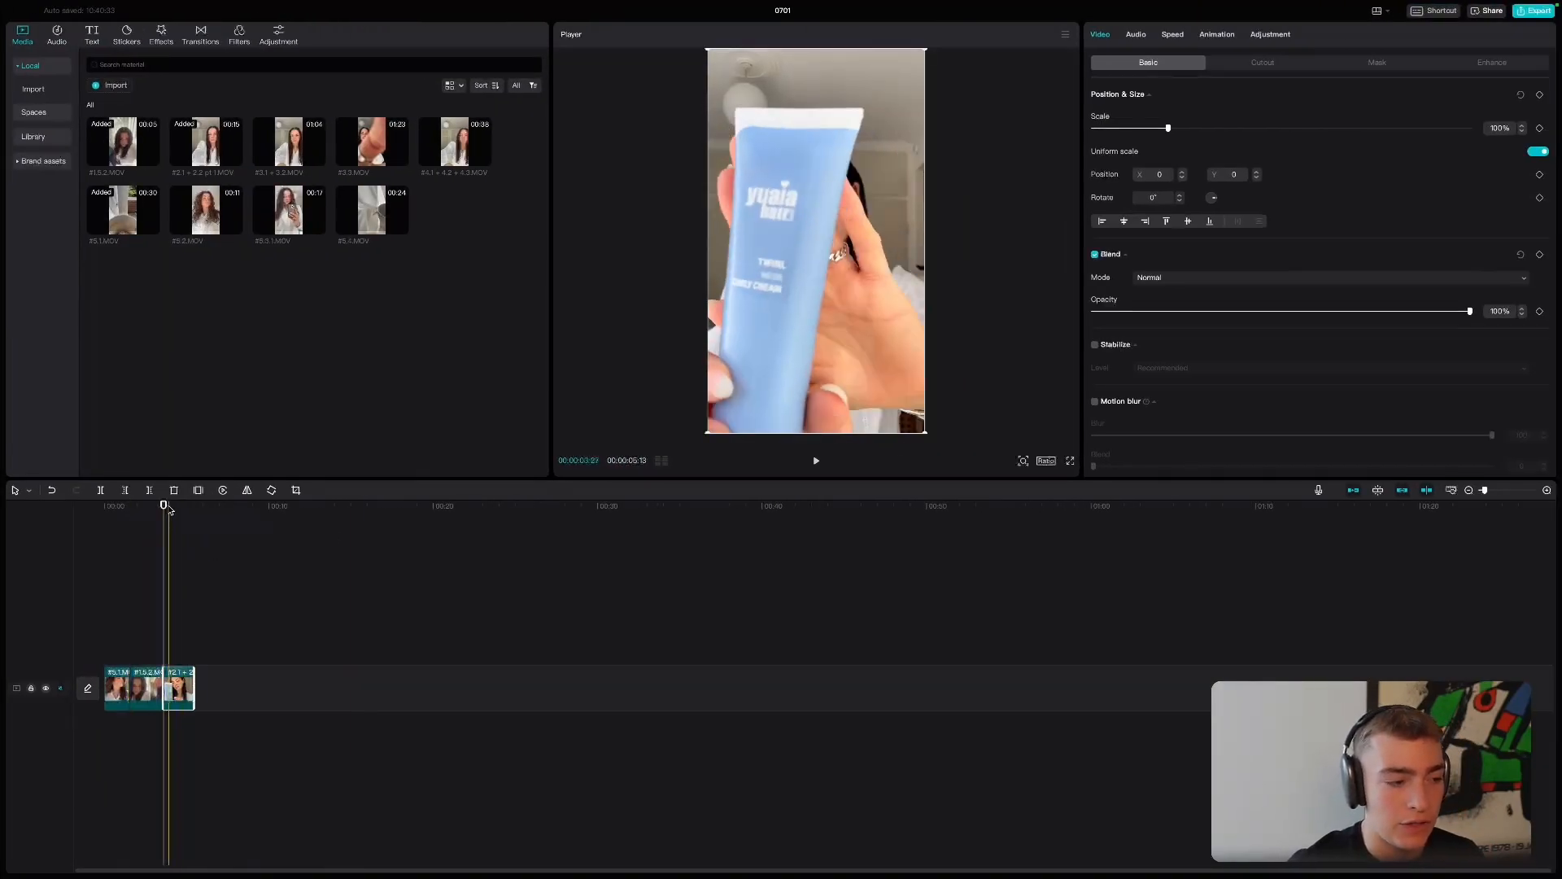
pyautogui.moveTo(170, 509); pyautogui.dragTo(101, 512)
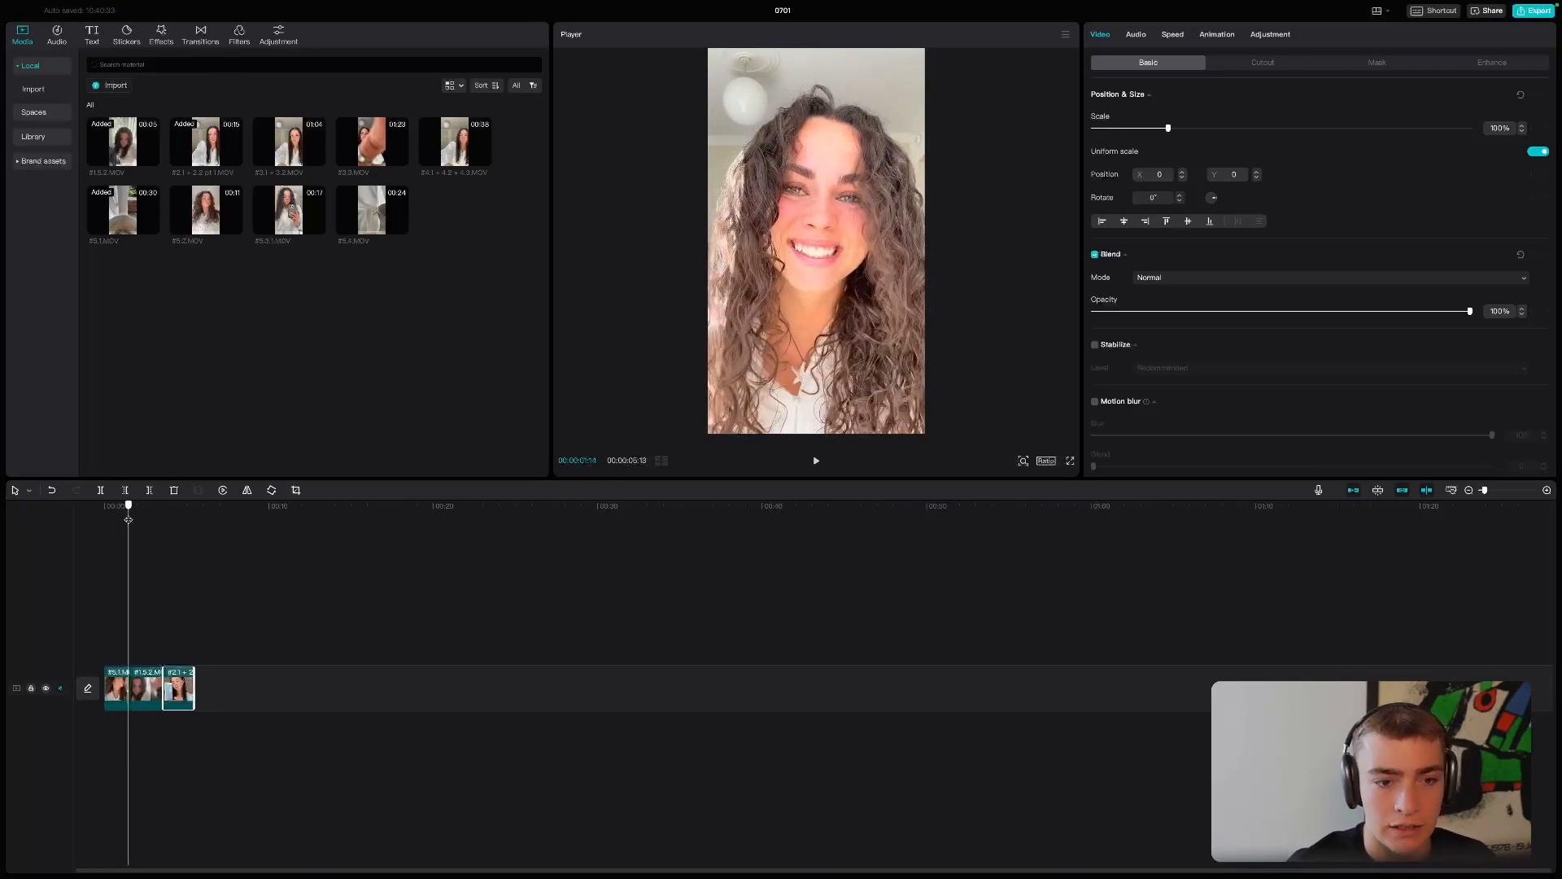
pyautogui.moveTo(134, 521); pyautogui.dragTo(181, 526)
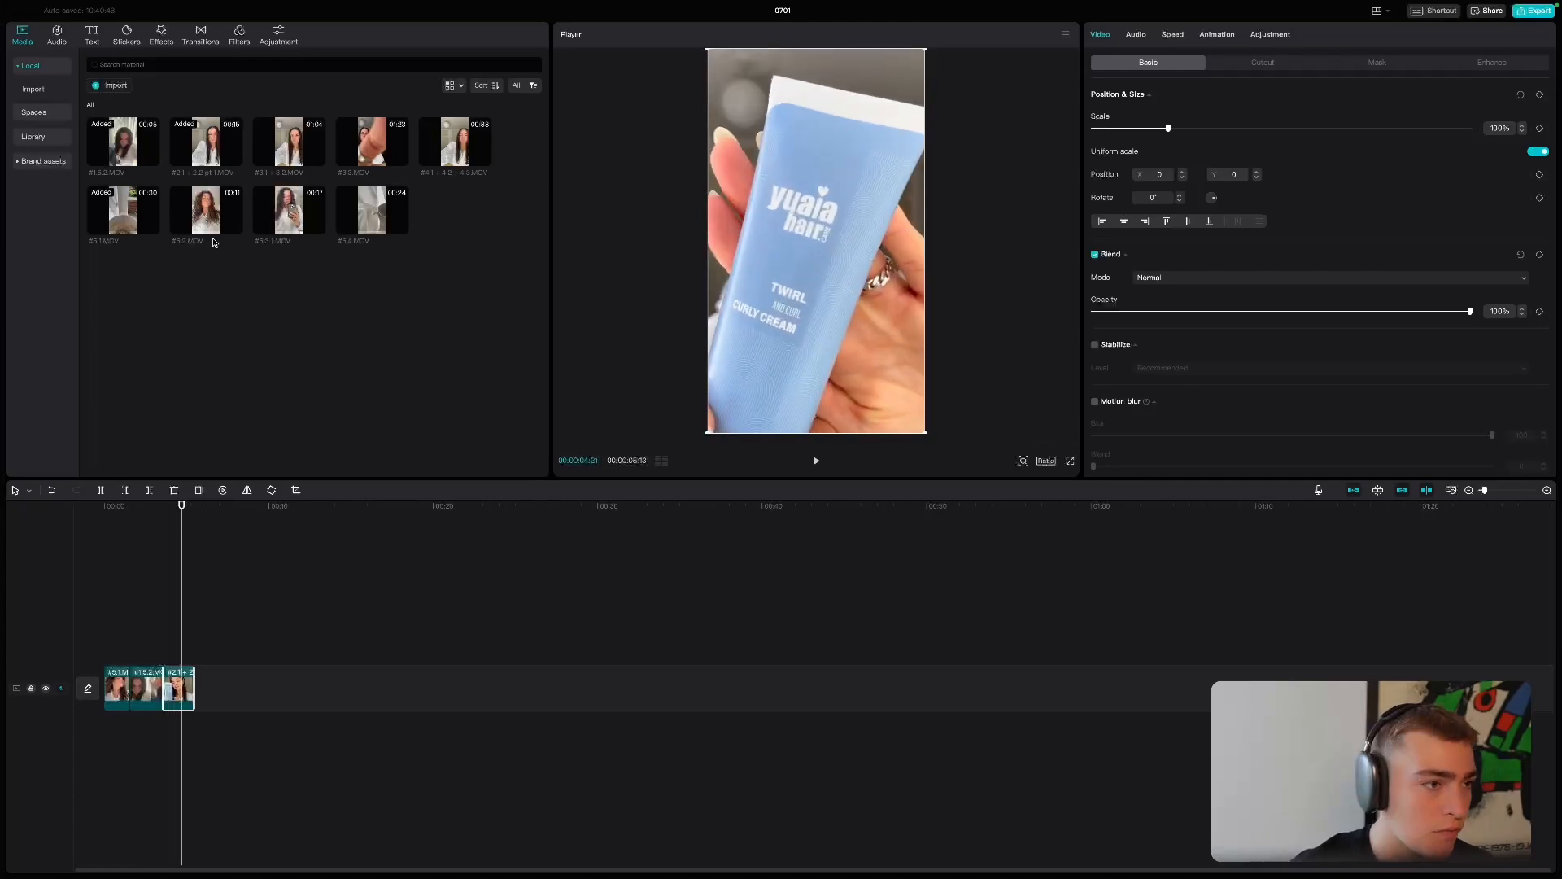
# - Add #3.1 + 3.2.MOV after the cream shot and trim both ends to the hair application part, ending just before 10 seconds
pyautogui.click(317, 159)
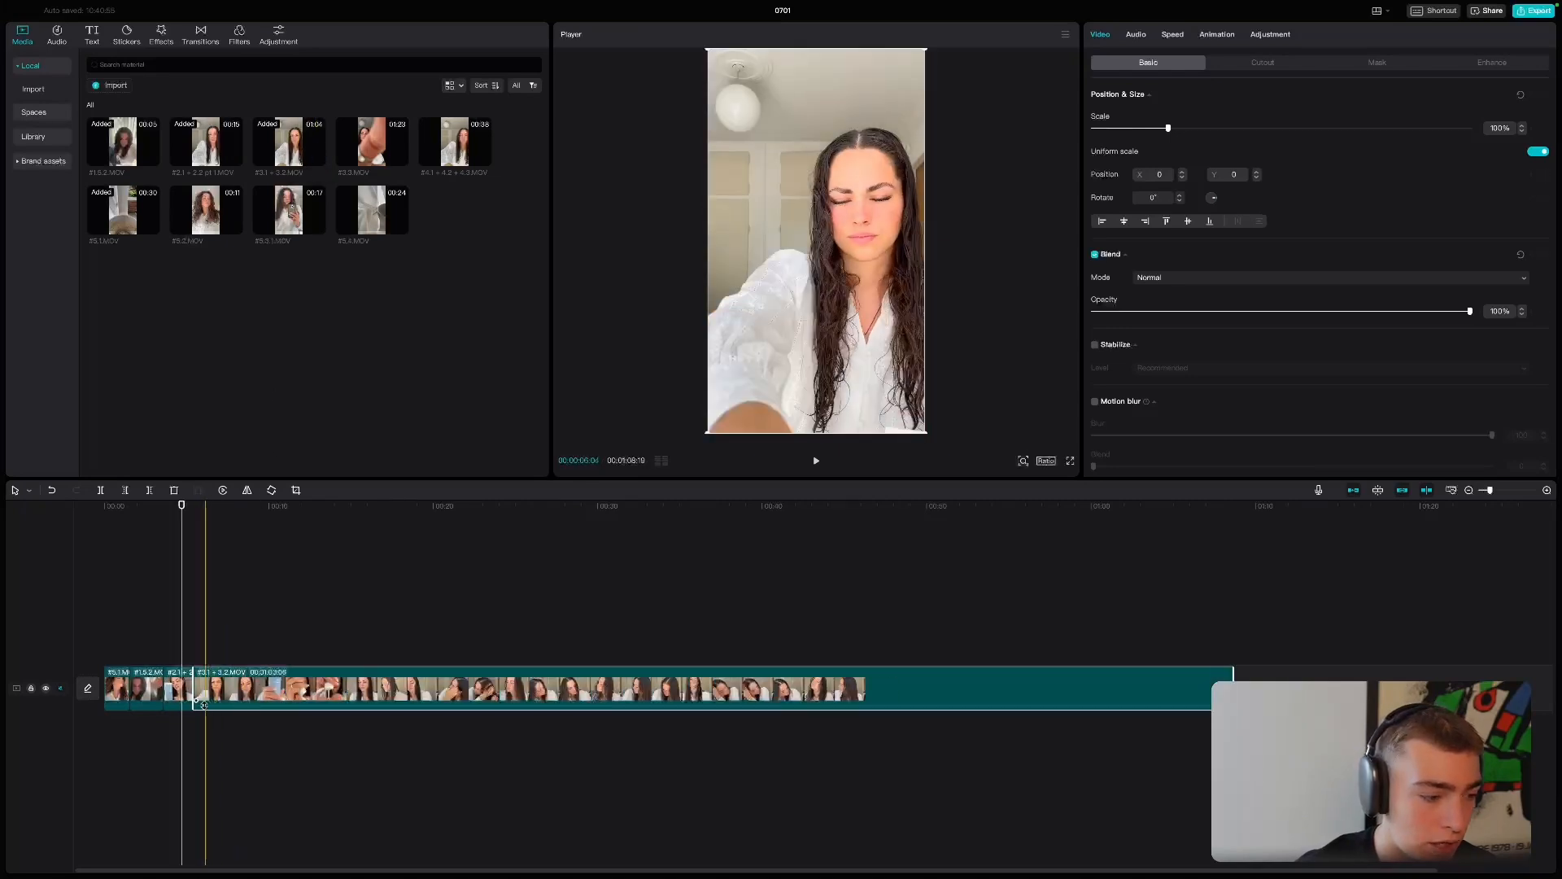
pyautogui.moveTo(196, 698); pyautogui.dragTo(464, 688)
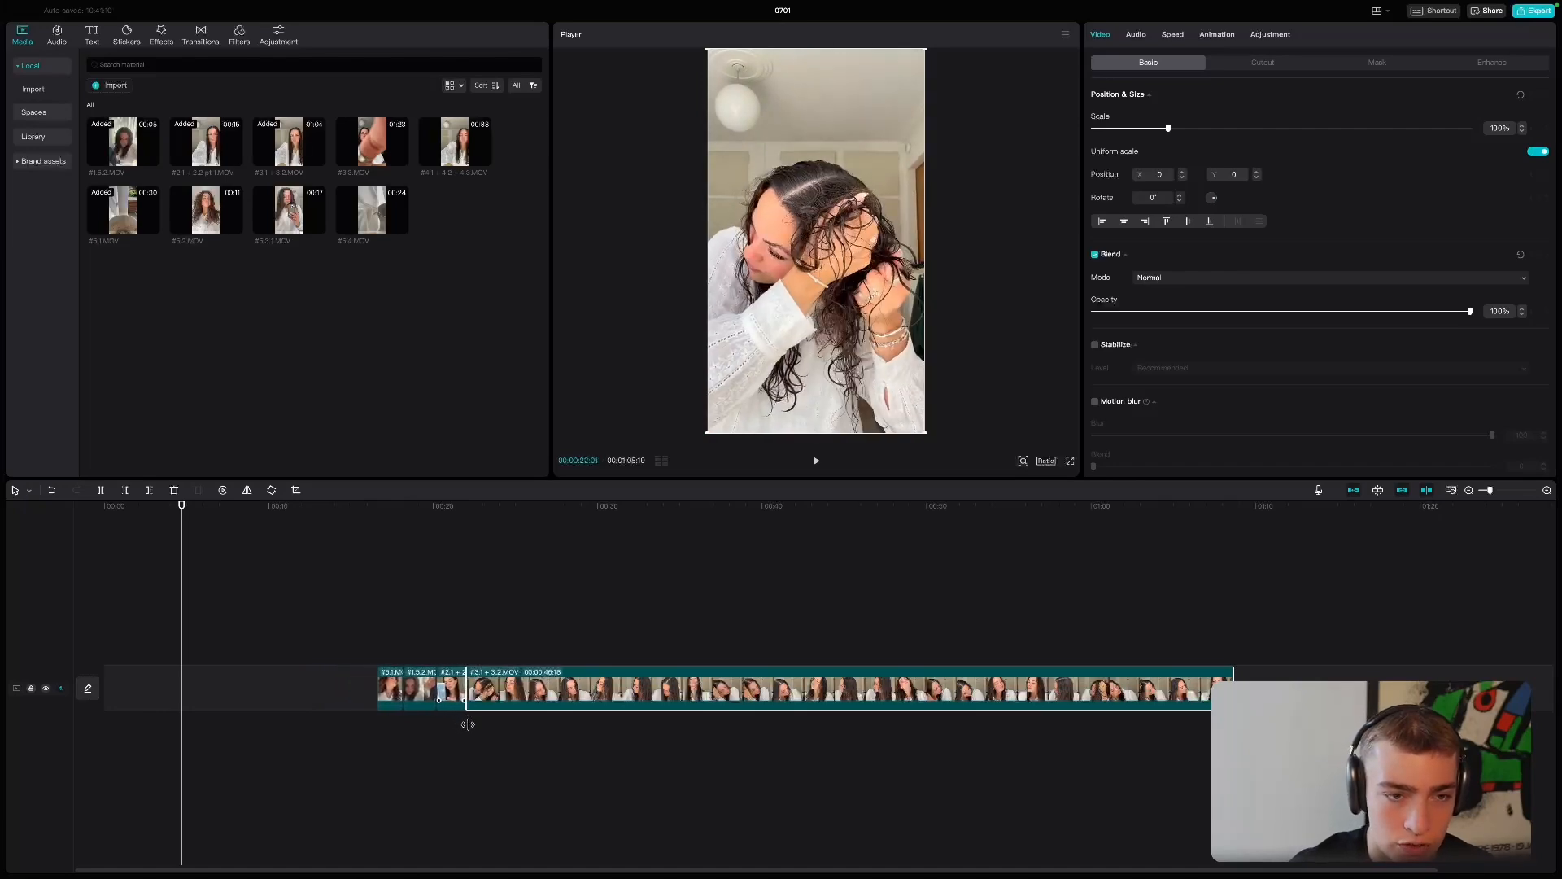
pyautogui.moveTo(960, 688); pyautogui.dragTo(267, 697)
pyautogui.click(208, 619)
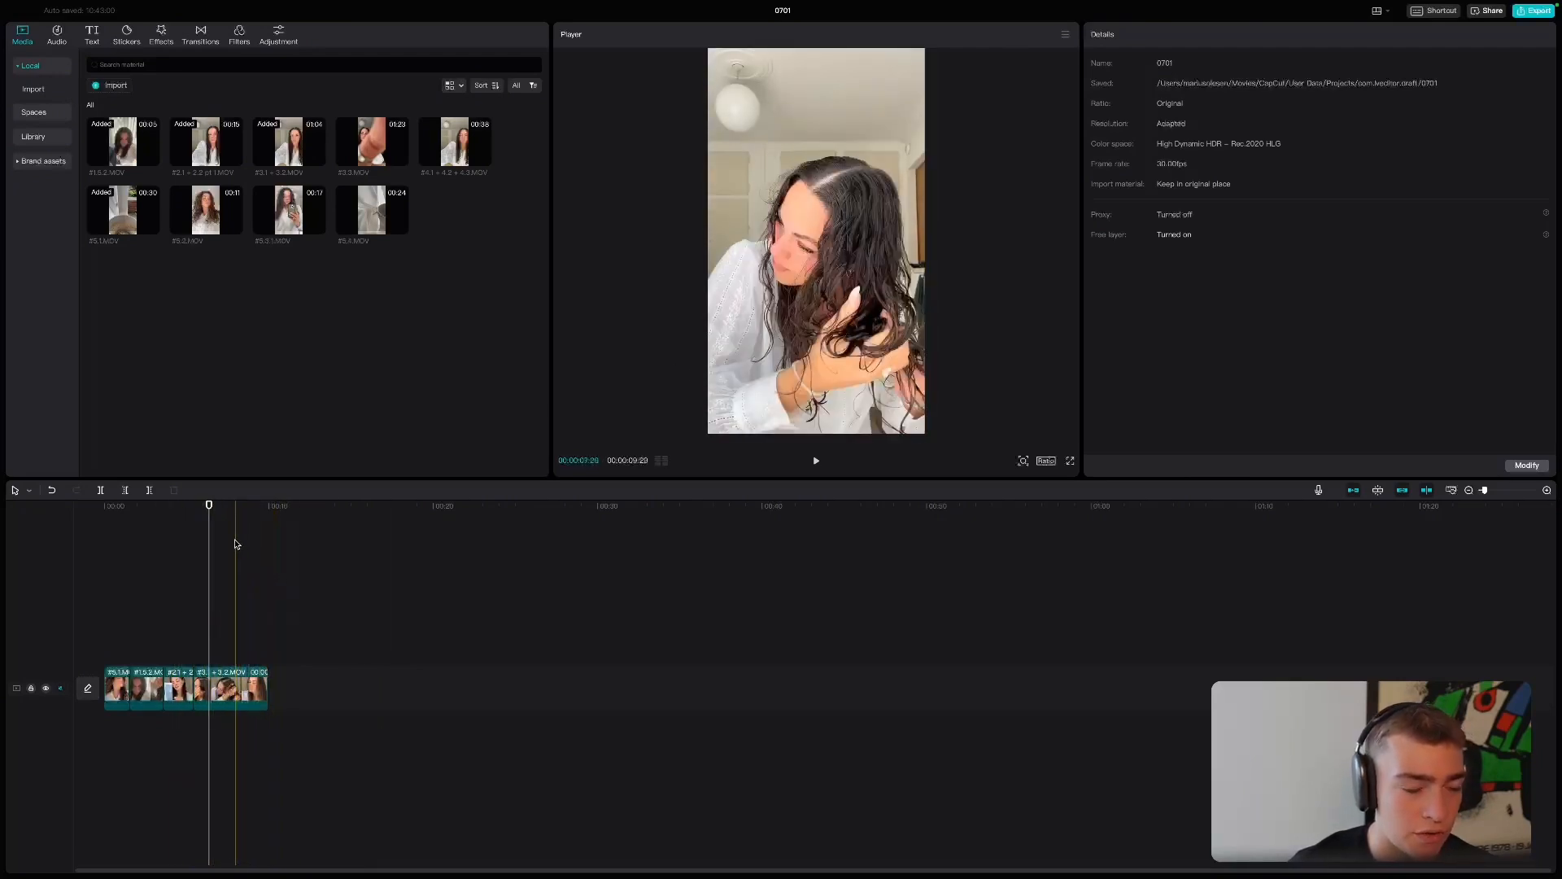
# - Review the cream benefits script and the diffuser row in Notion, open and close the diffuser row's file link, and return to CapCut
pyautogui.hotkey('ctrl', 'Left')
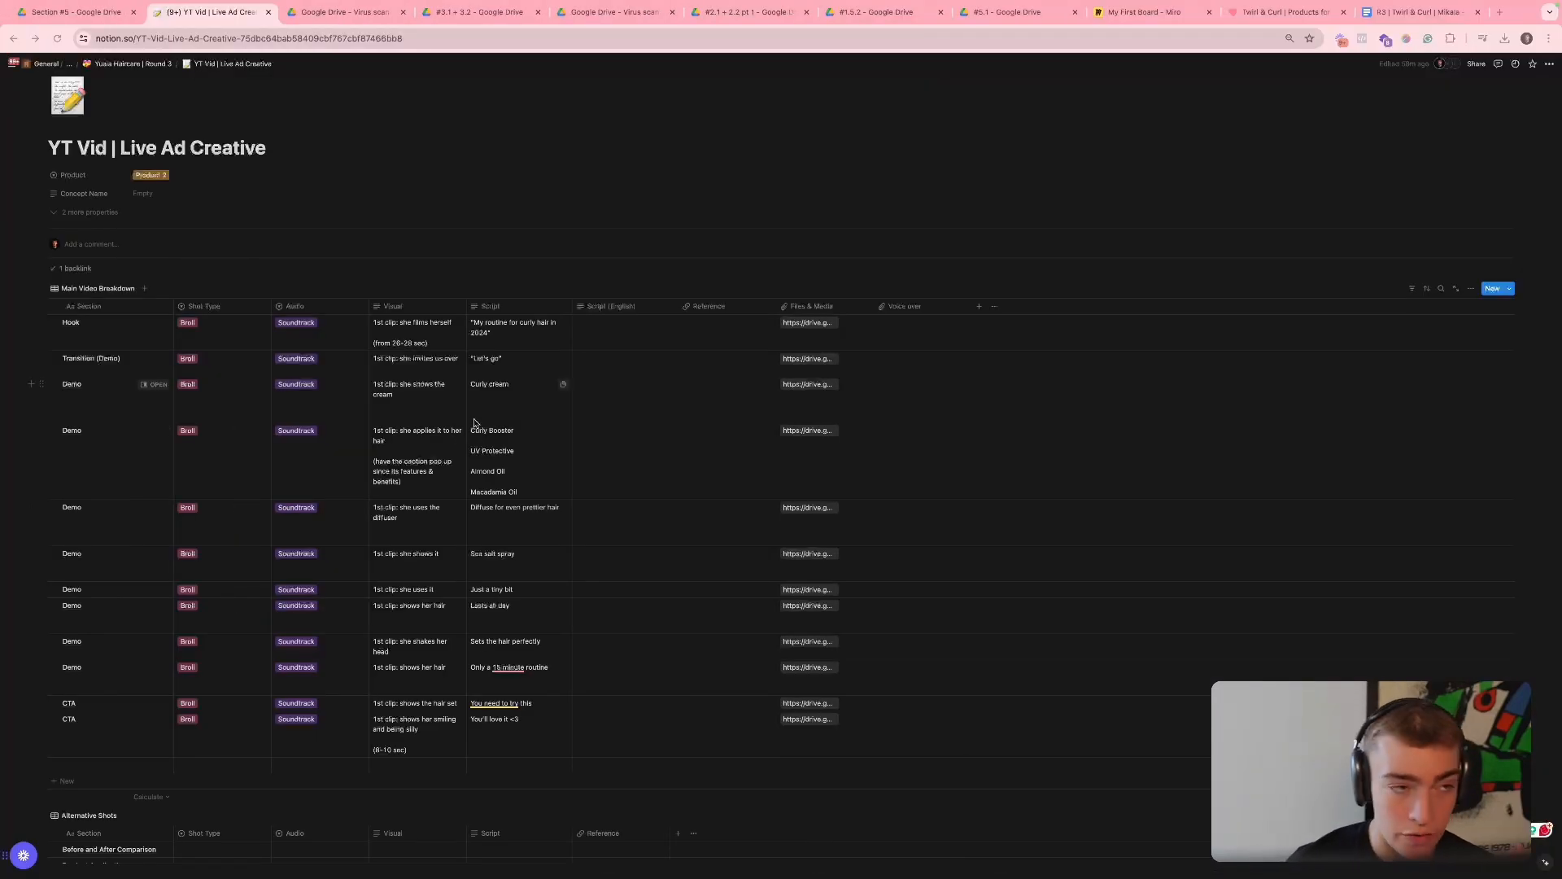
pyautogui.click(486, 452)
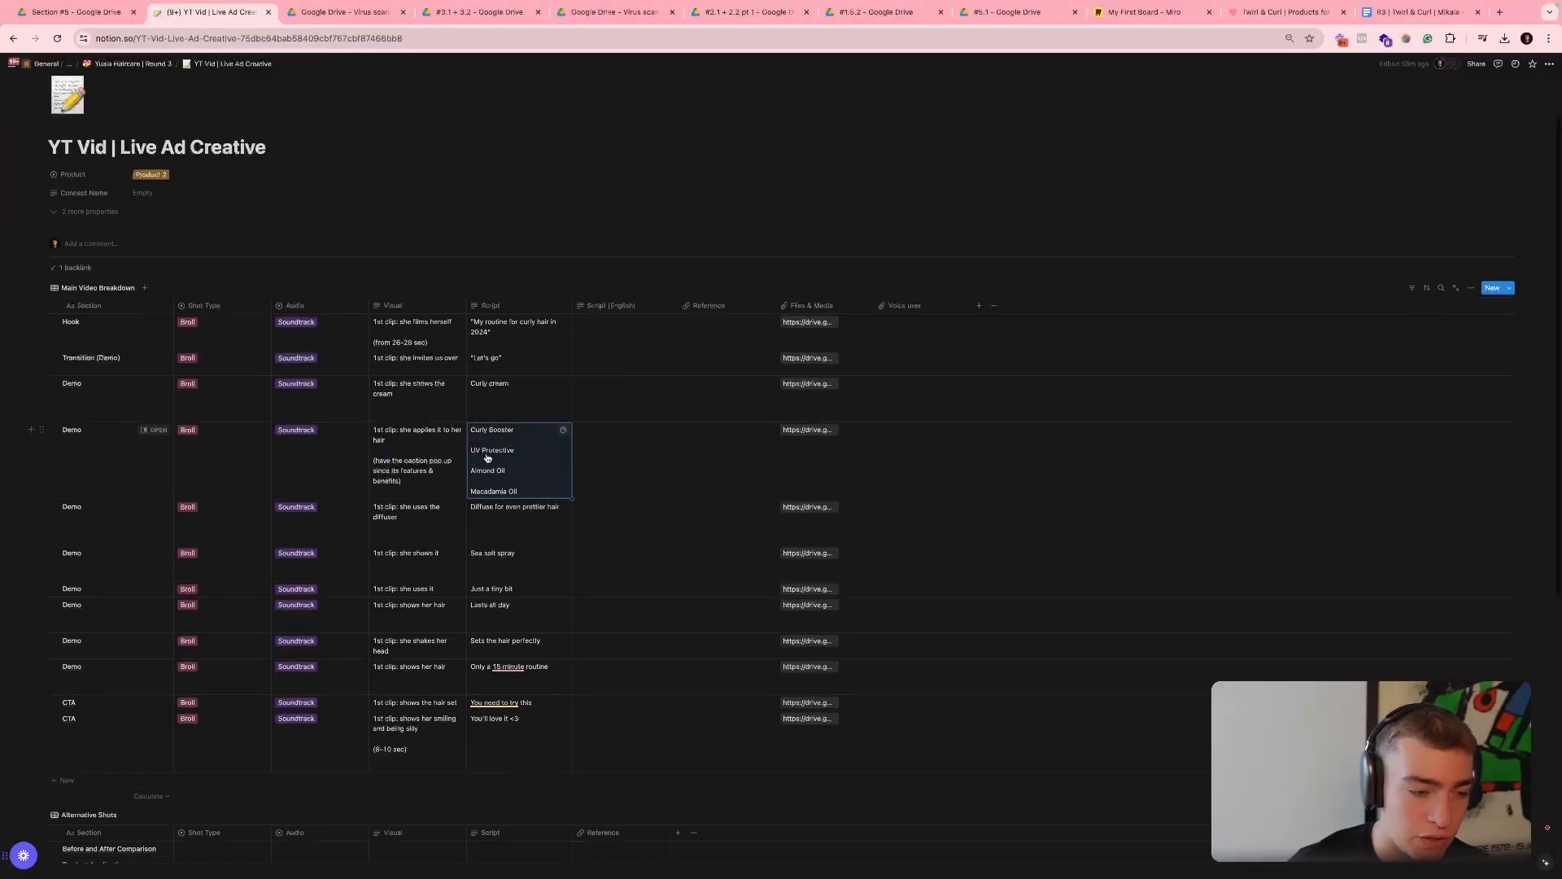
pyautogui.press('Escape')
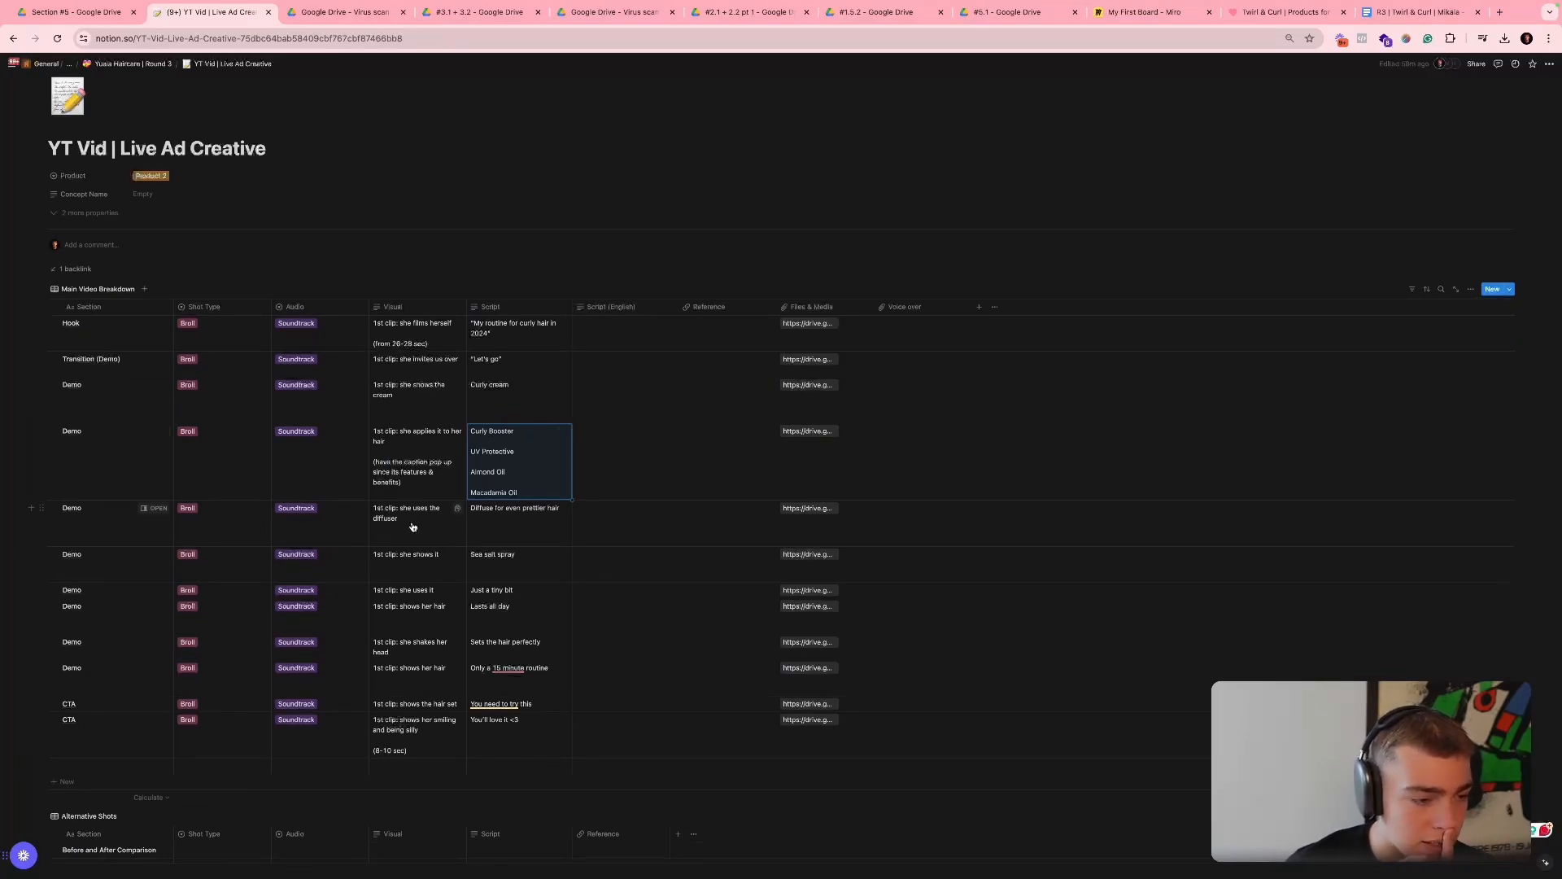
pyautogui.click(827, 508)
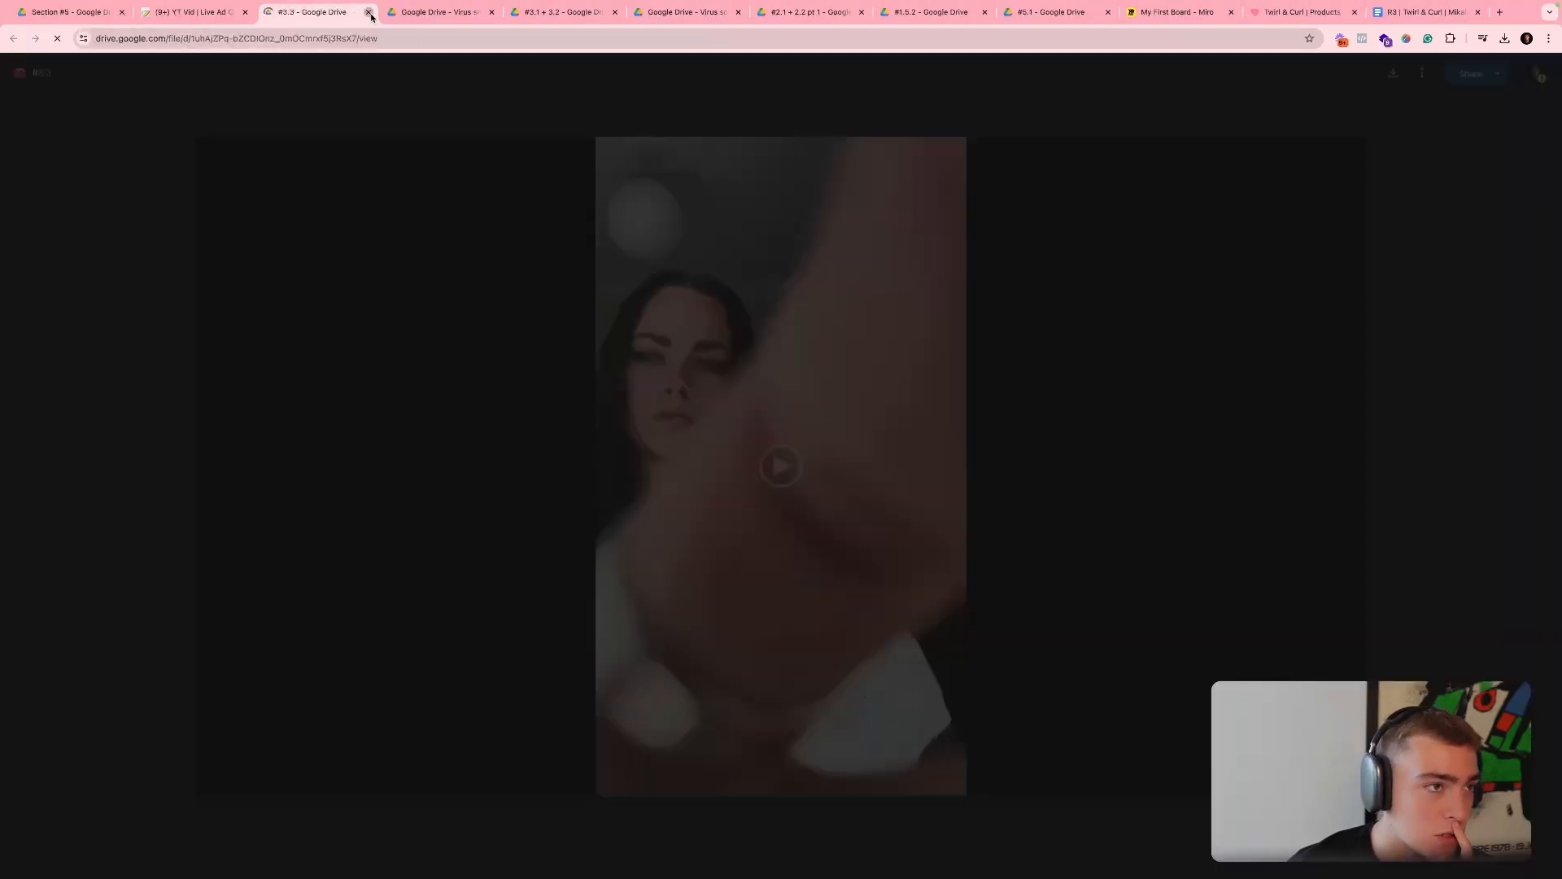
pyautogui.click(368, 12)
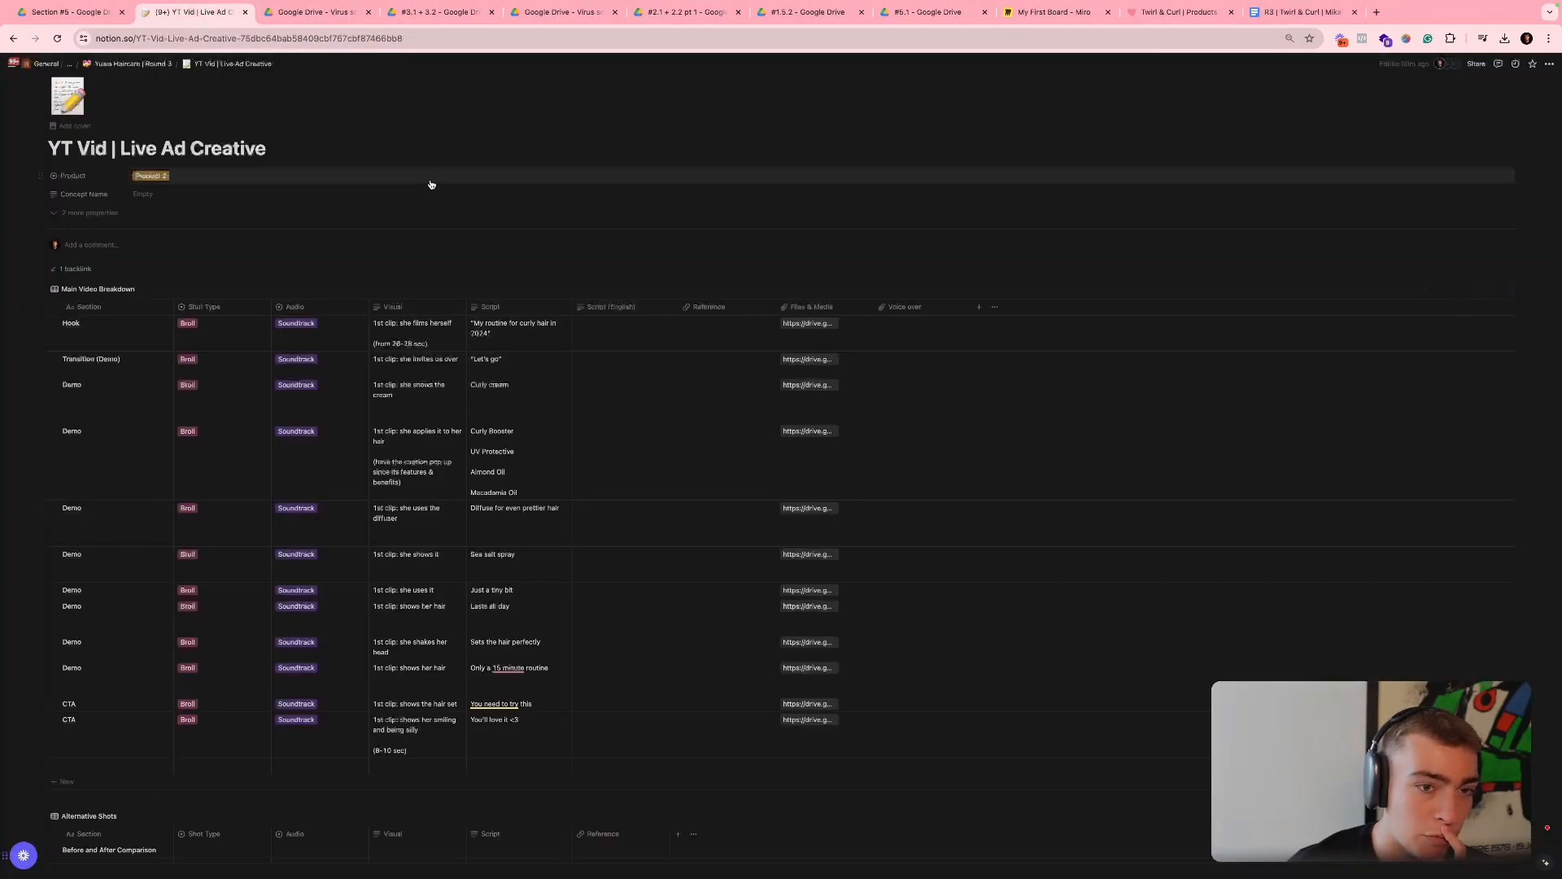
pyautogui.hotkey('ctrl', 'Right')
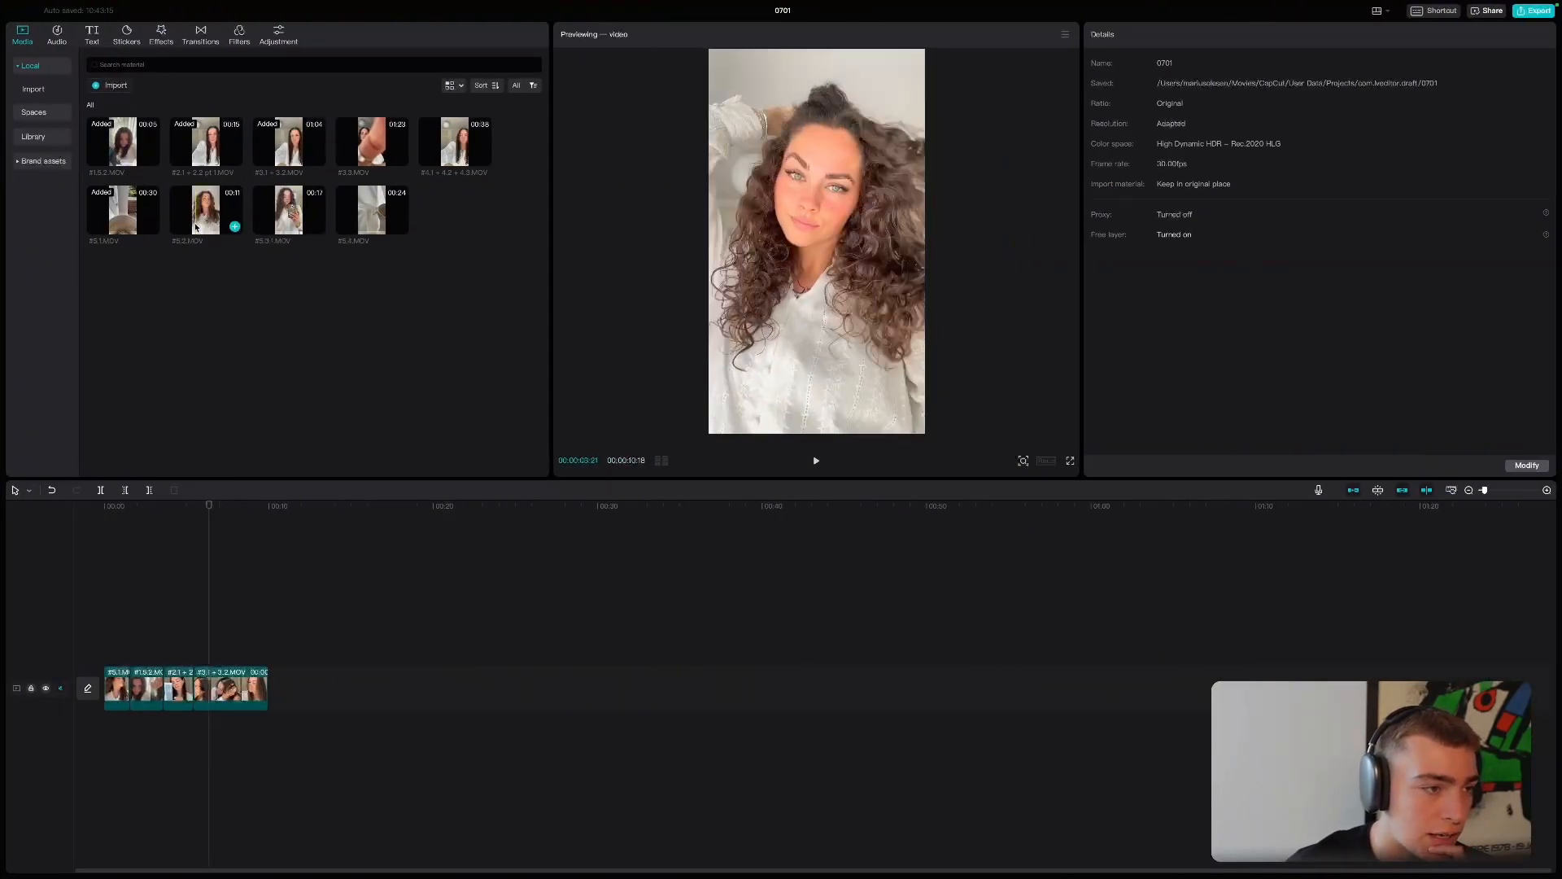
# - Add #3.3.MOV at the end of the sequence and trim it to a short diffuser shot ending at 00:00:13:07
pyautogui.click(400, 157)
pyautogui.moveTo(244, 688); pyautogui.dragTo(739, 698)
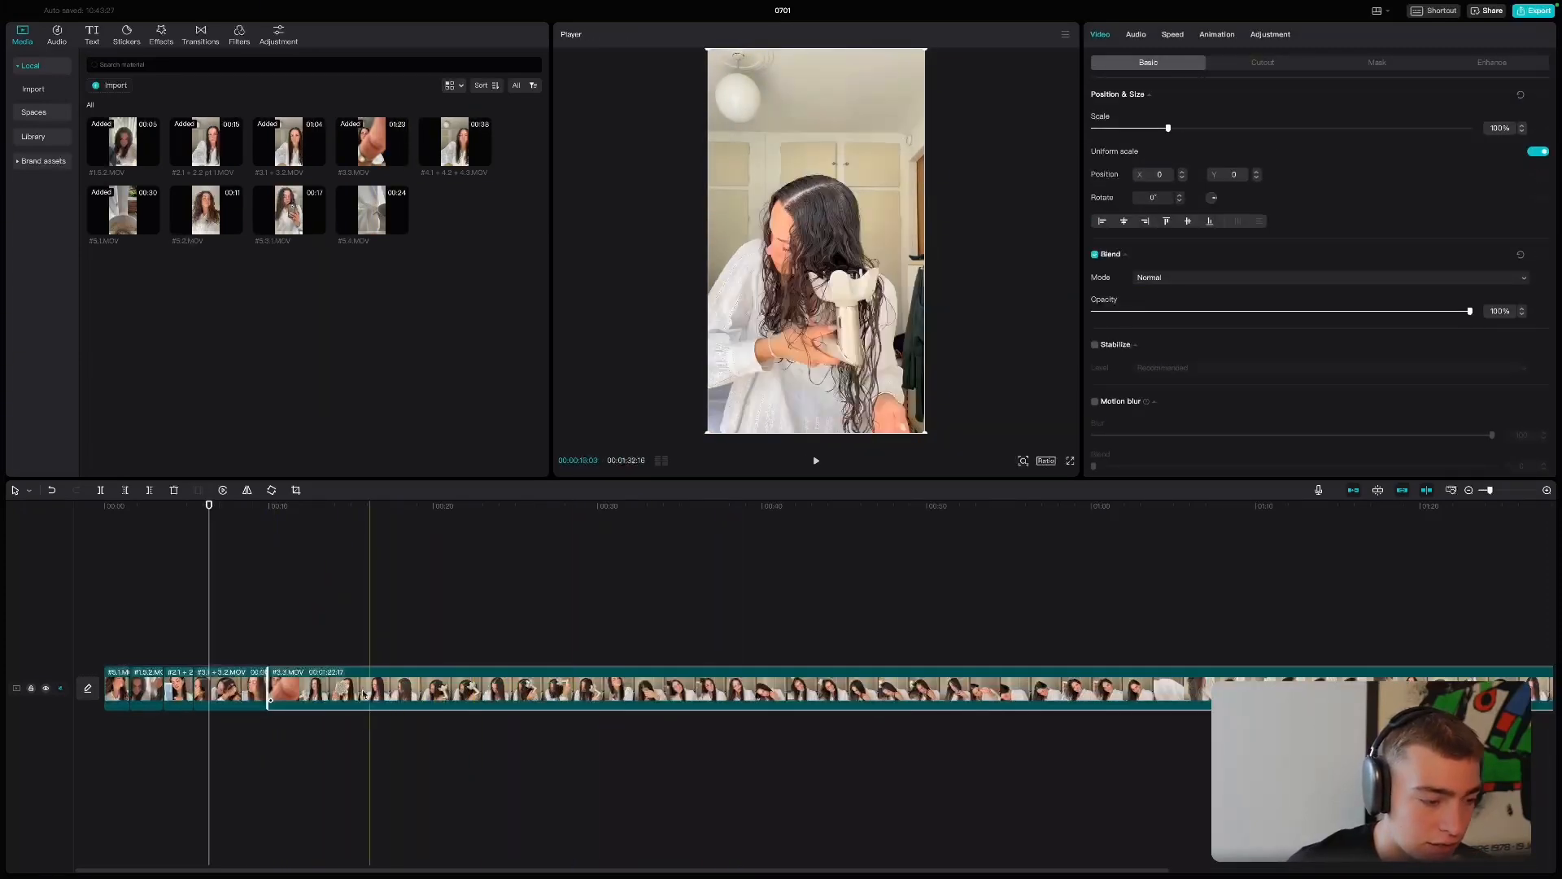
pyautogui.moveTo(279, 688); pyautogui.dragTo(1556, 686)
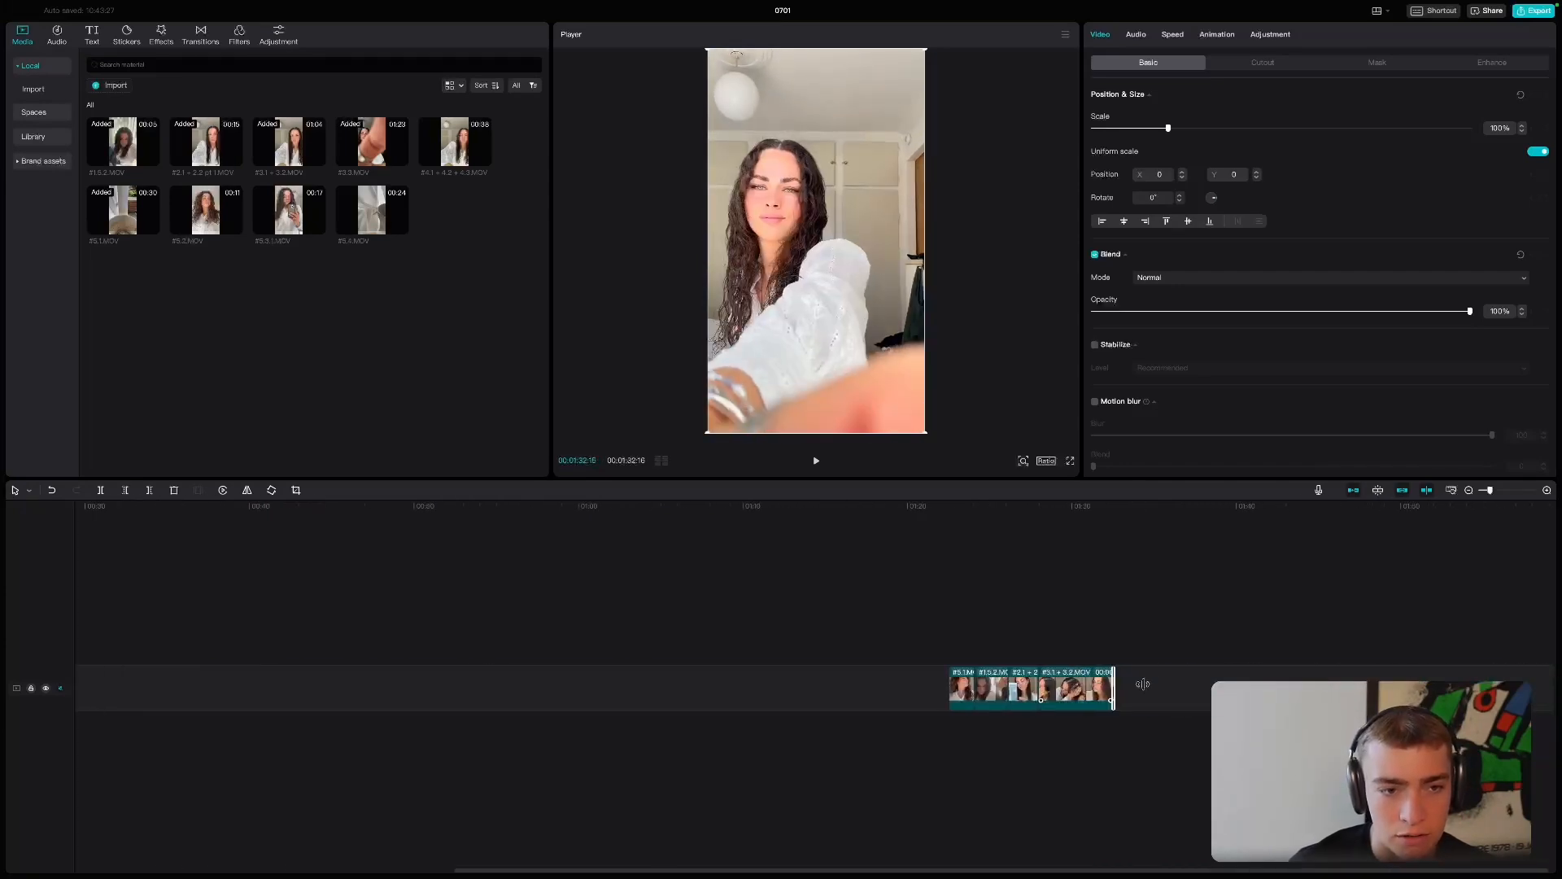
pyautogui.moveTo(1143, 683); pyautogui.dragTo(263, 680)
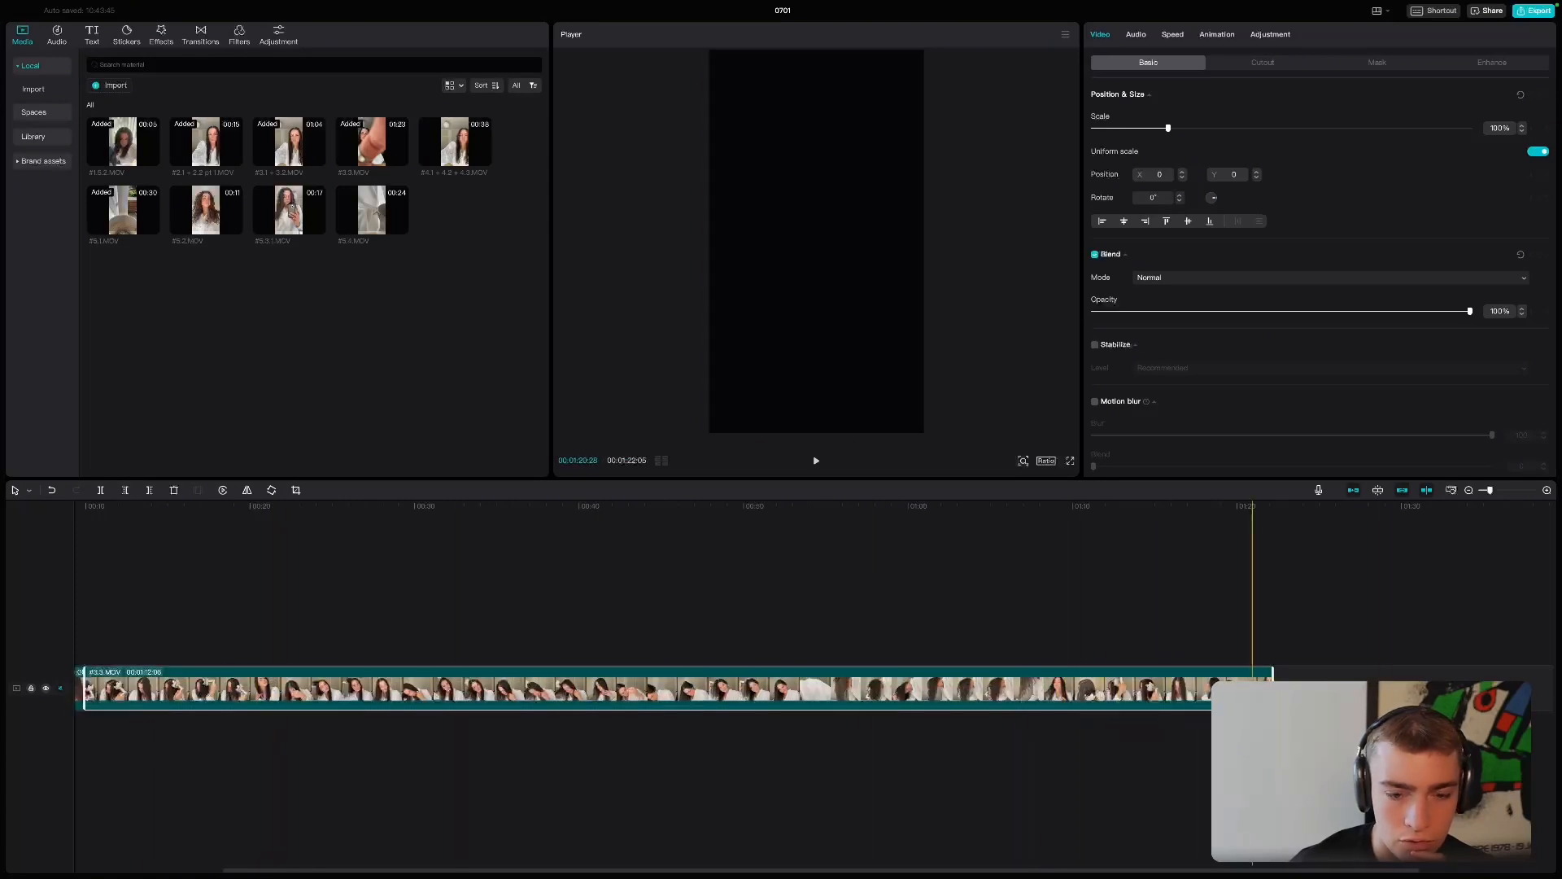
pyautogui.moveTo(1272, 688); pyautogui.dragTo(309, 654)
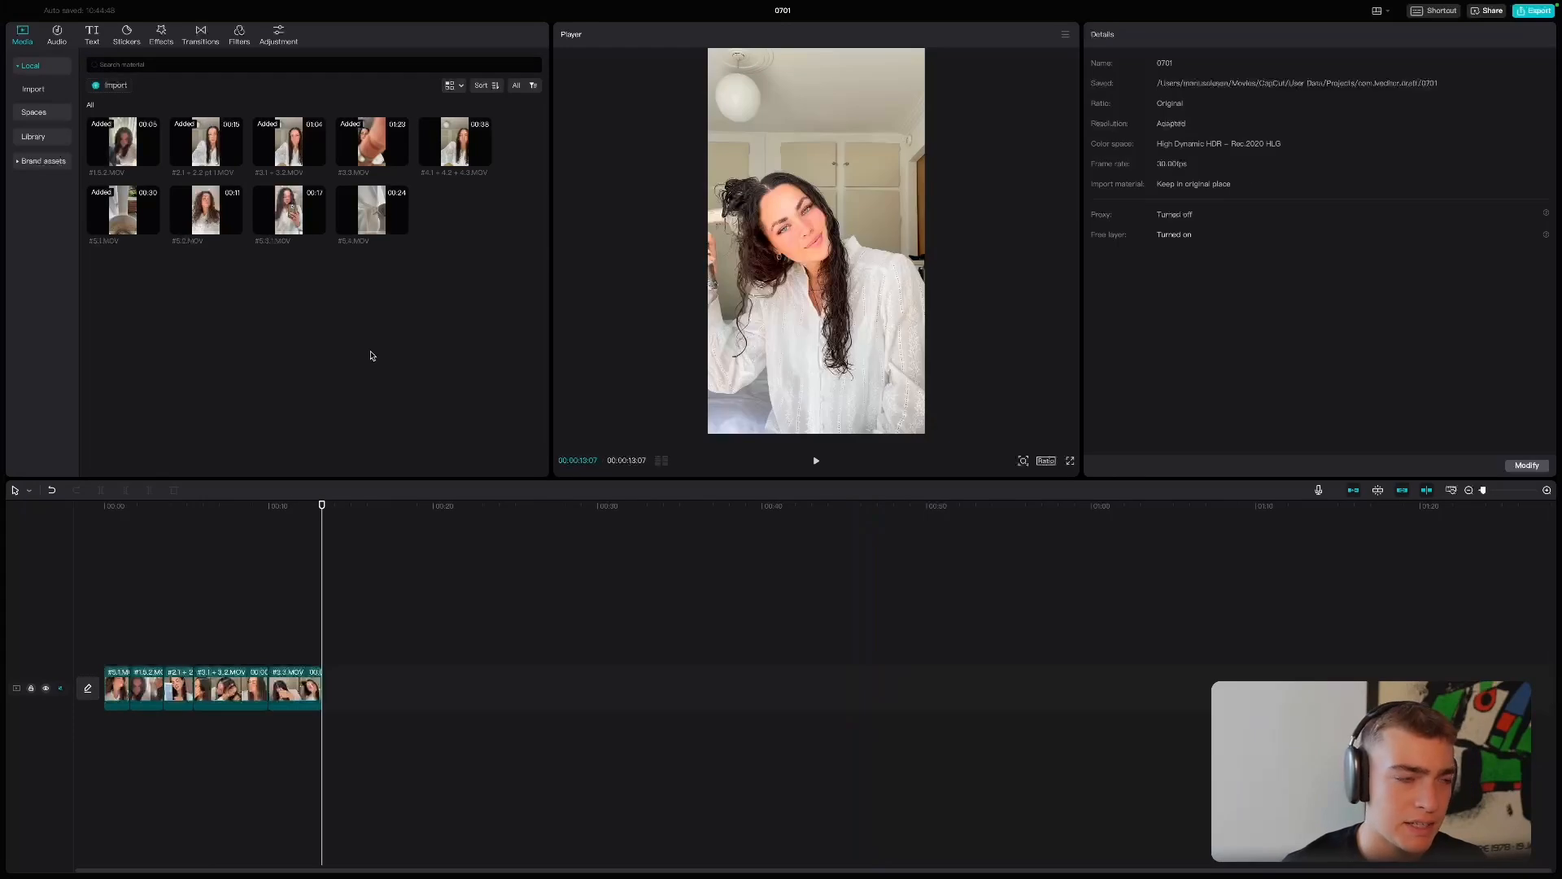
# - Check the sea salt spray row in the Notion breakdown, open its file link, and return to CapCut
pyautogui.hotkey('ctrl', 'Left')
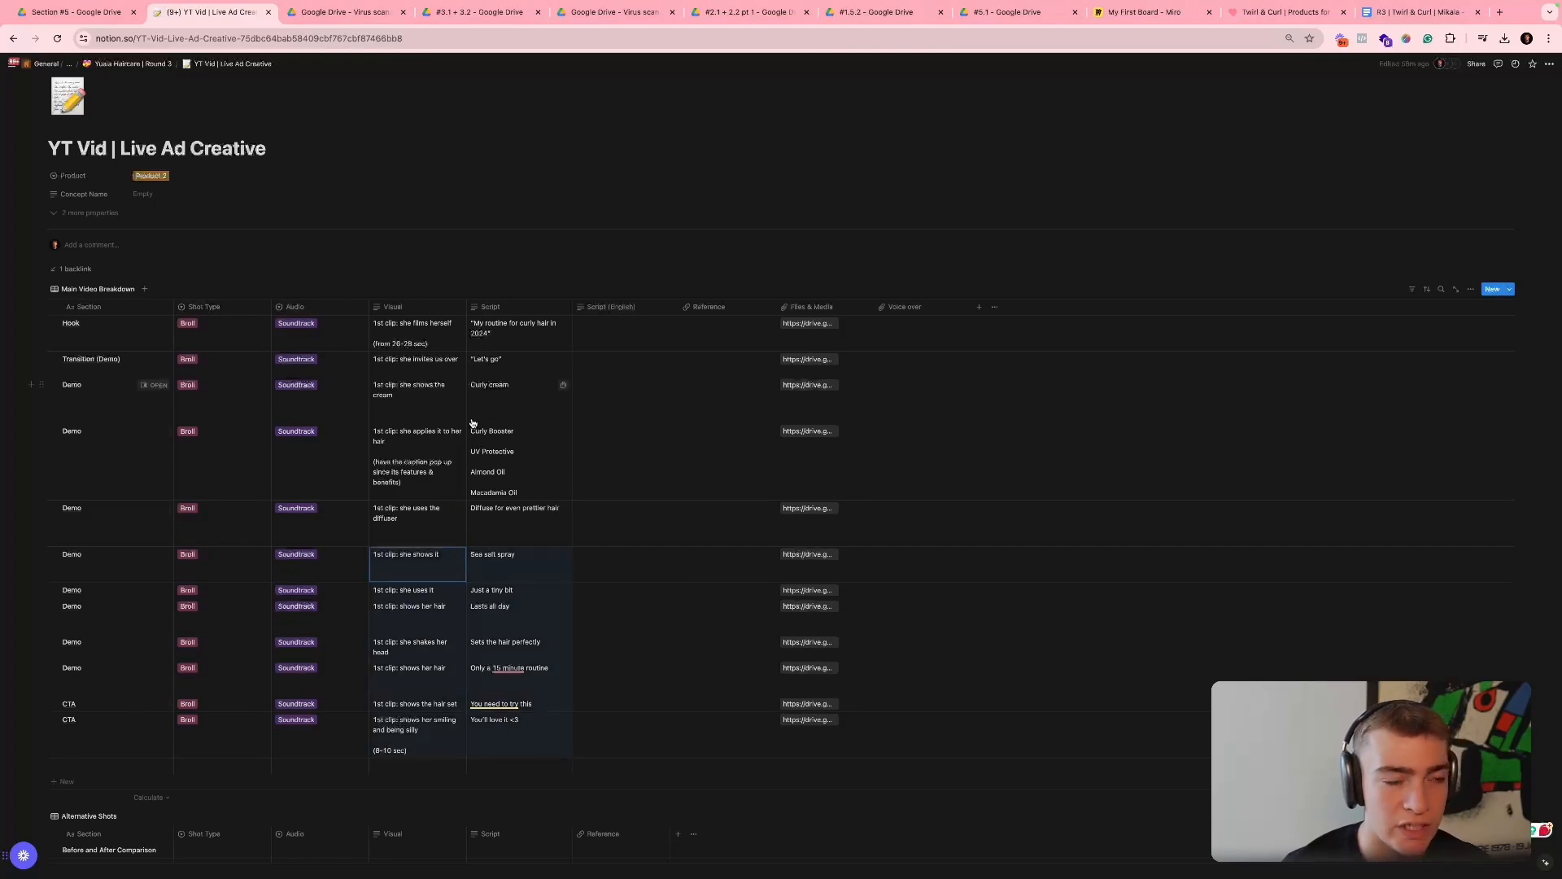
pyautogui.click(600, 459)
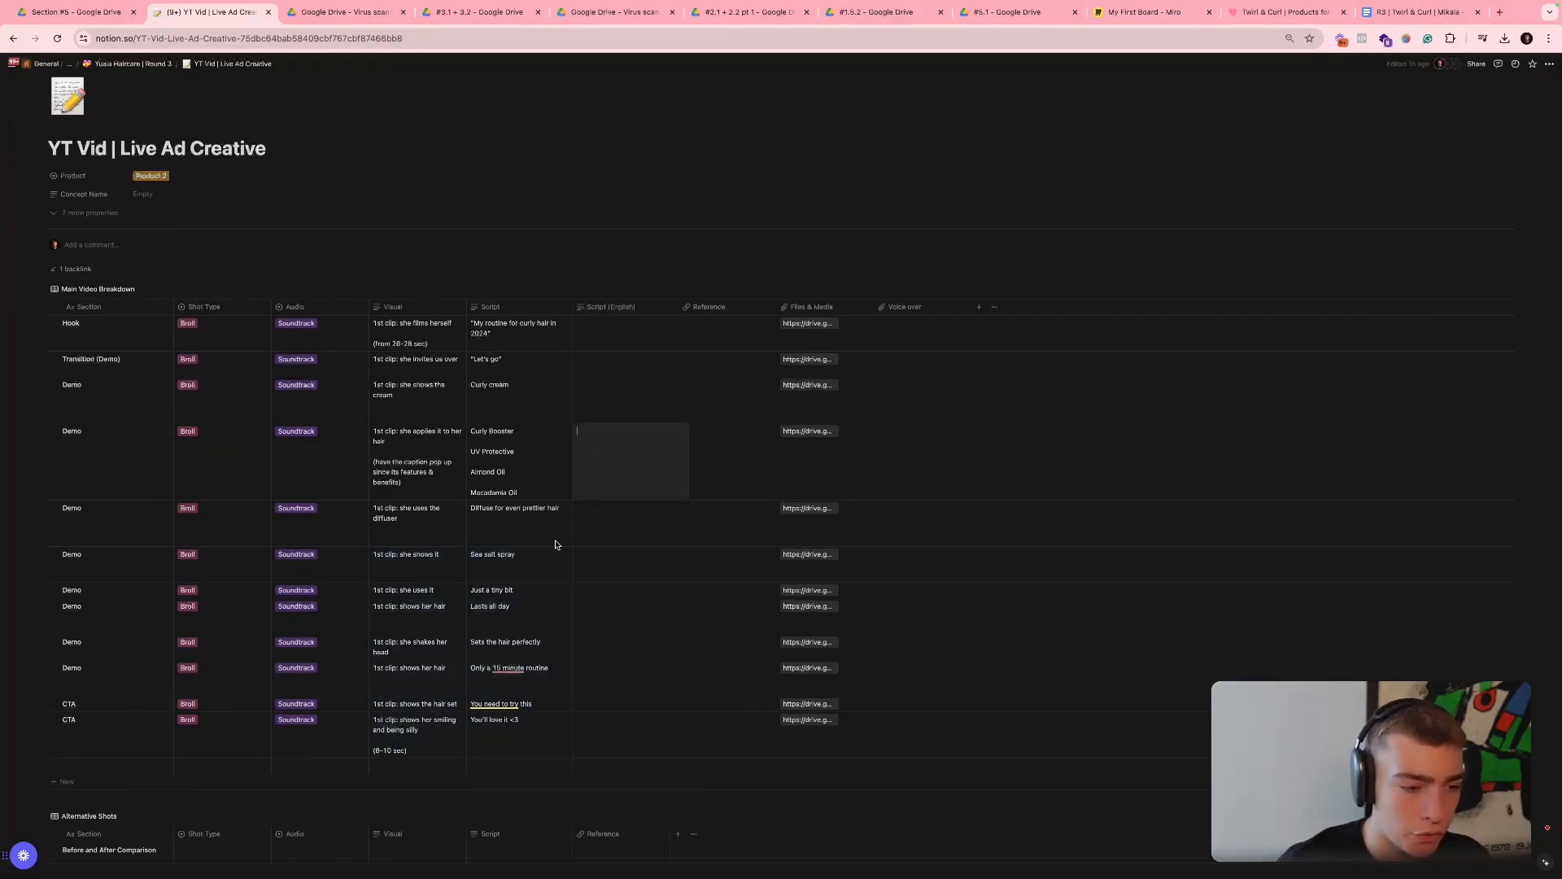
pyautogui.press('Escape')
pyautogui.click(783, 553)
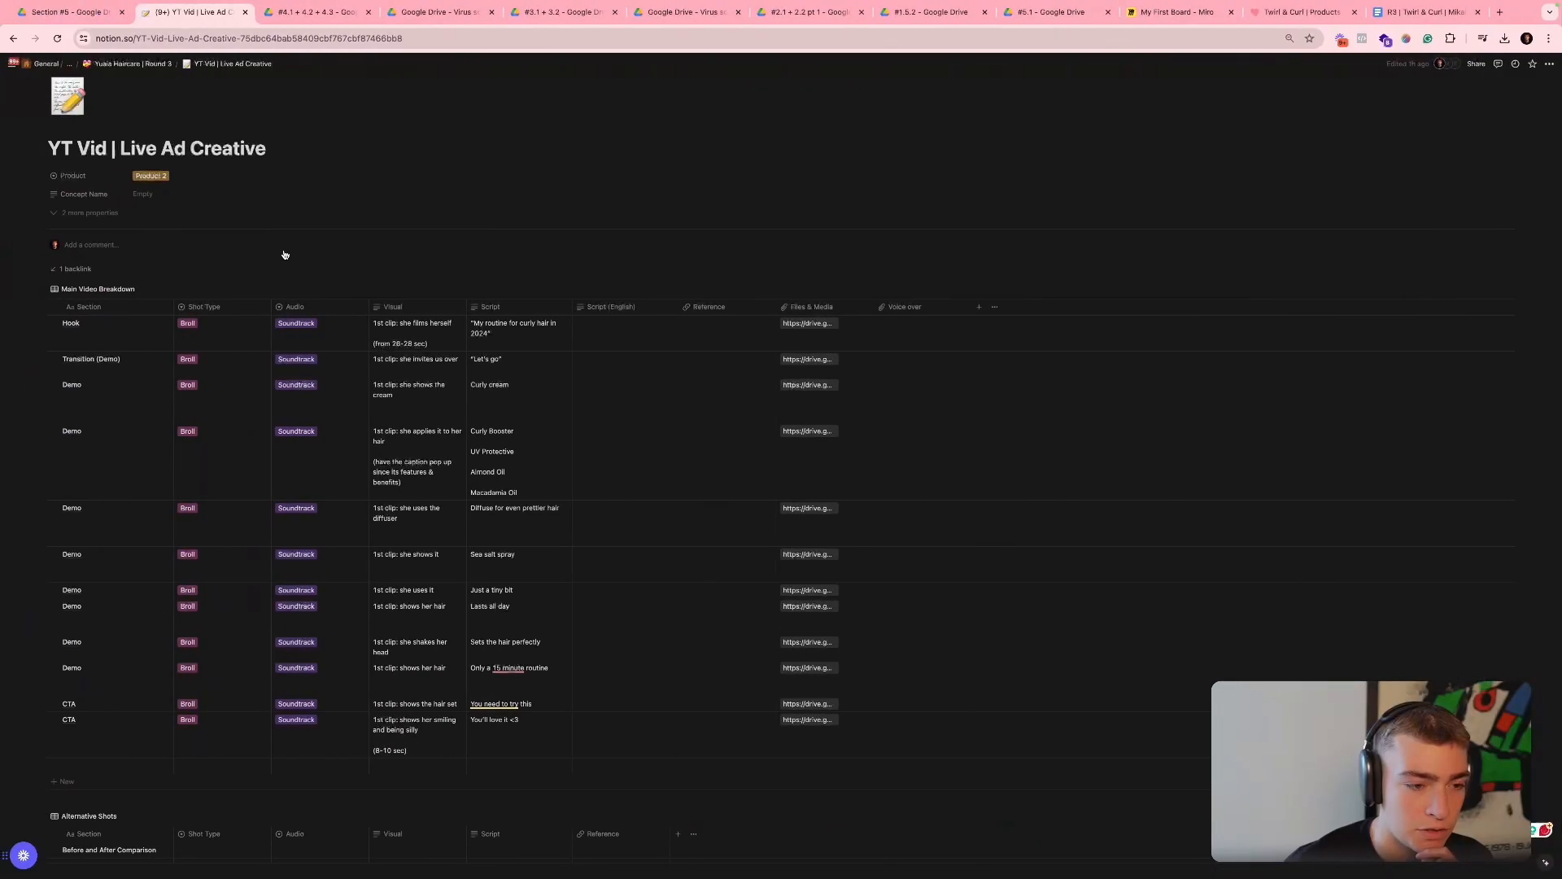
pyautogui.hotkey('ctrl', 'Right')
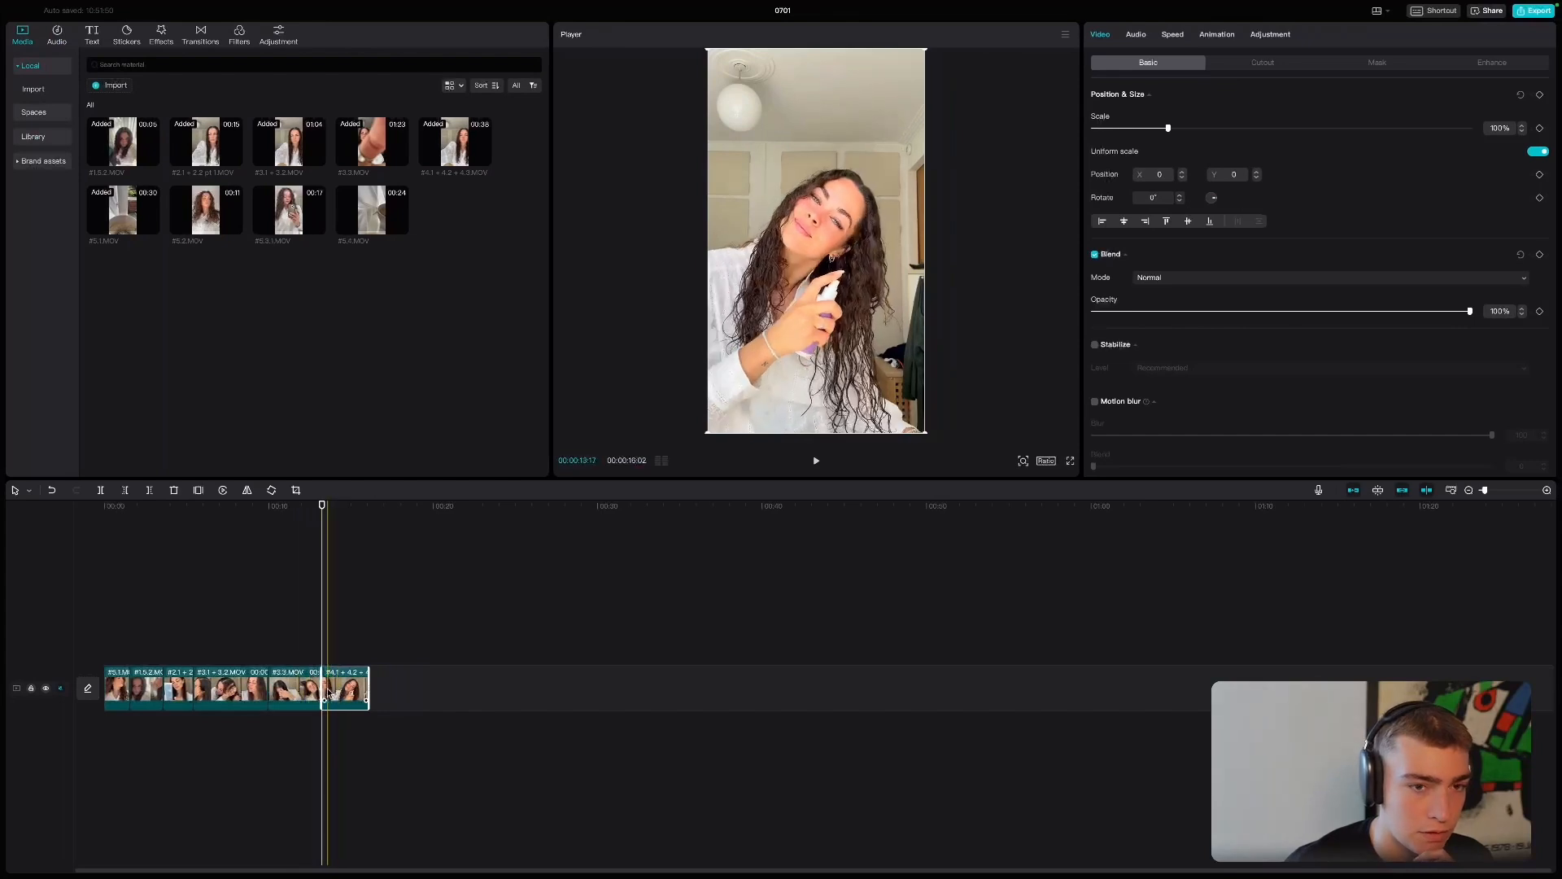
# - Trim #4.1 + 4.2 + 4.3.MOV into a spray bottle shot and a hair-spraying shot at the end of the sequence, and preview them
pyautogui.moveTo(322, 687); pyautogui.dragTo(272, 686)
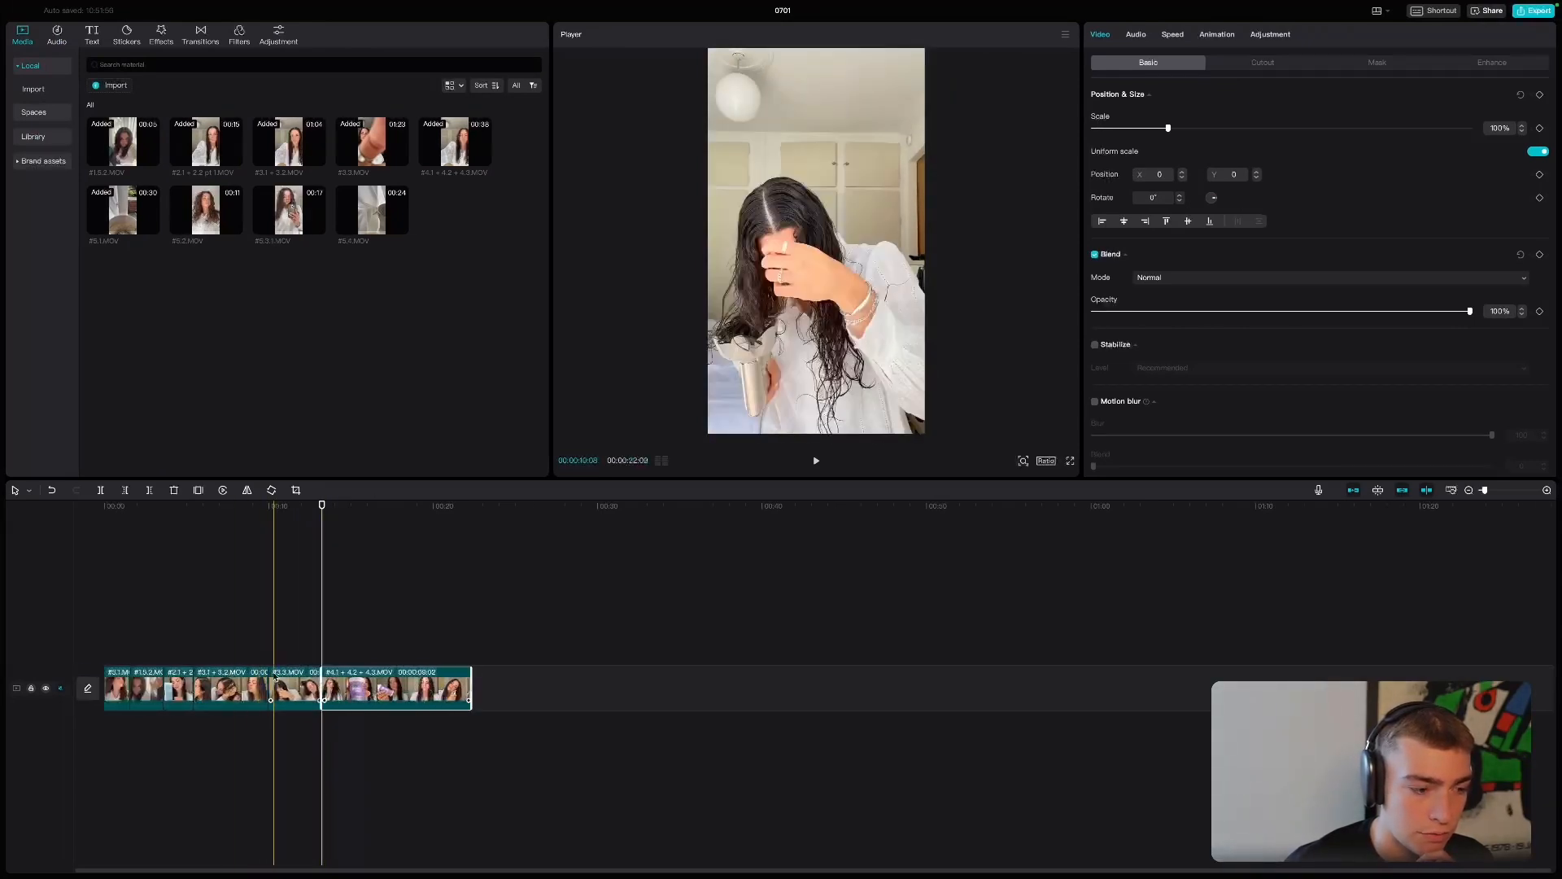
pyautogui.press('super+z')
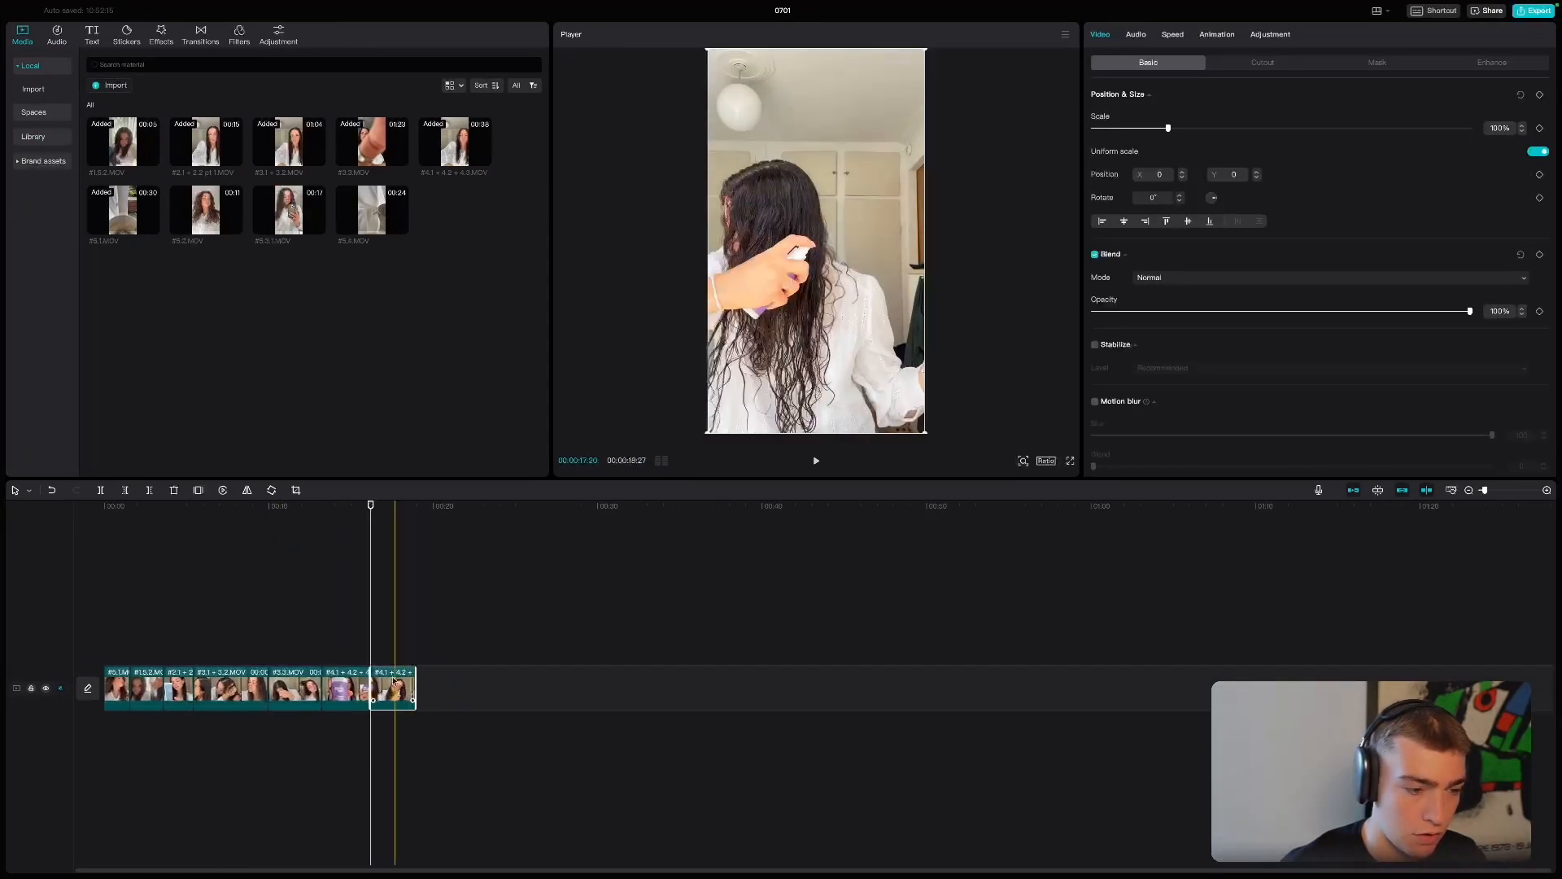
pyautogui.press('space')
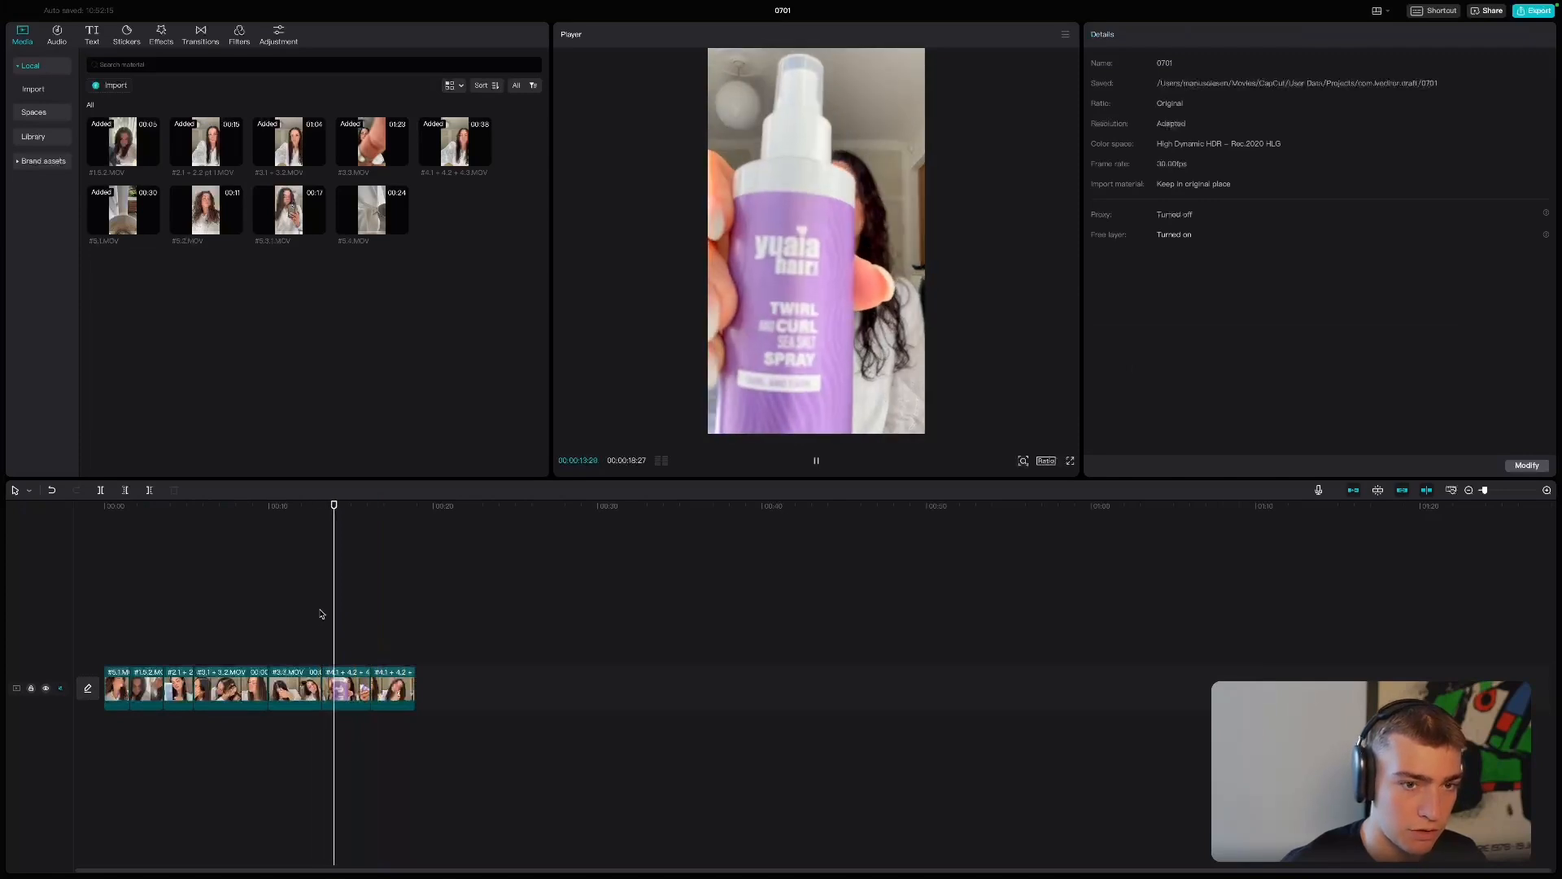
# - Open the file link of the "Lasts all day" row in Notion, and add a trimmed #5.3.1.MOV in CapCut, ending at 00:00:20:04
pyautogui.hotkey('ctrl', 'Left')
pyautogui.click(786, 607)
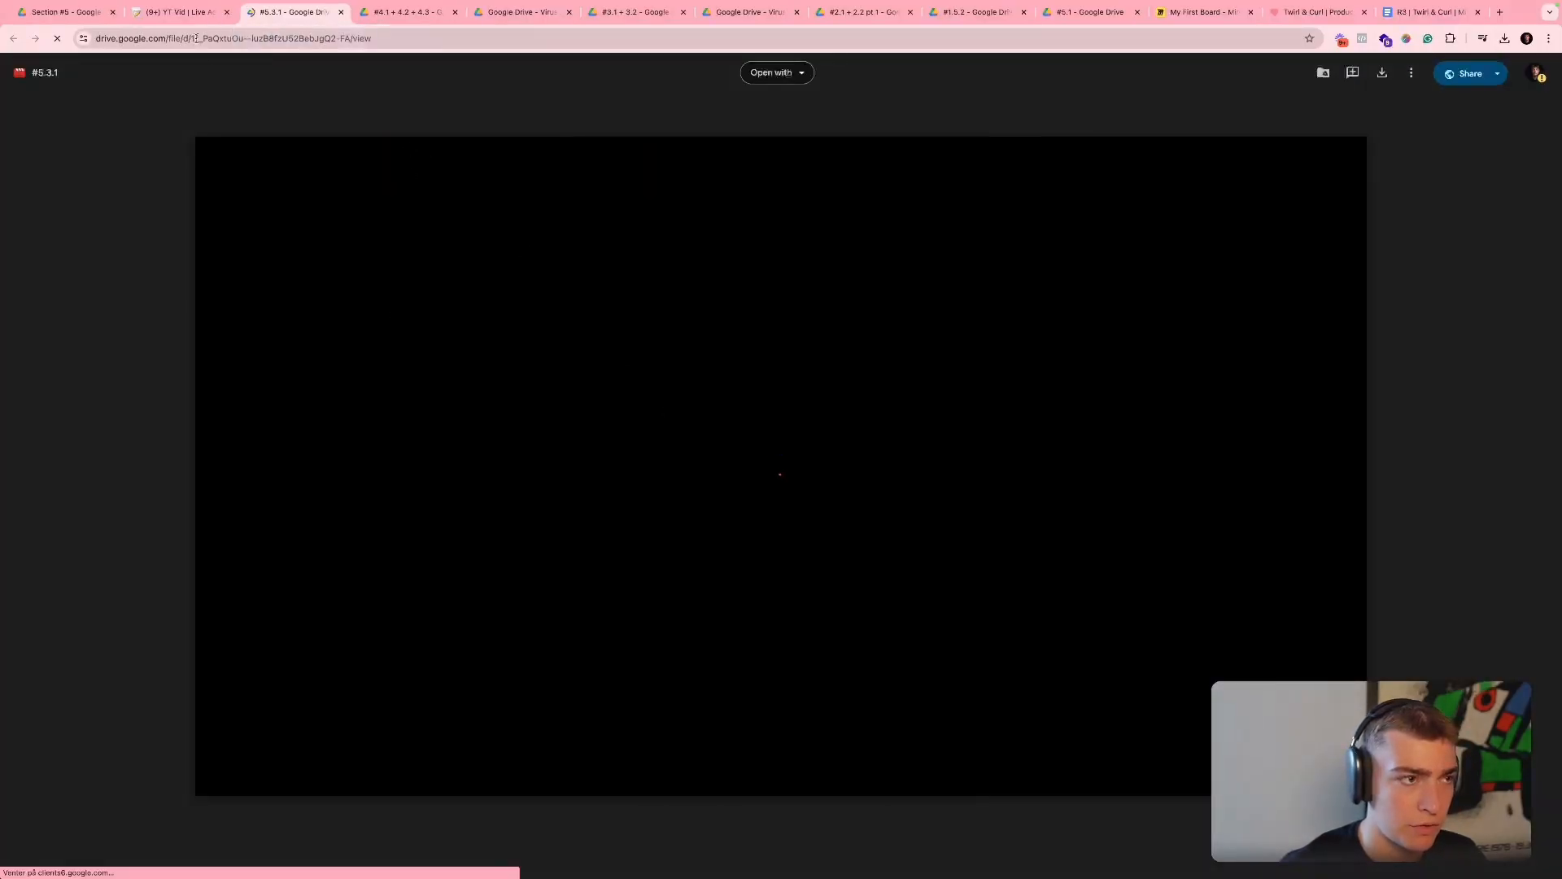
pyautogui.hotkey('ctrl', 'Right')
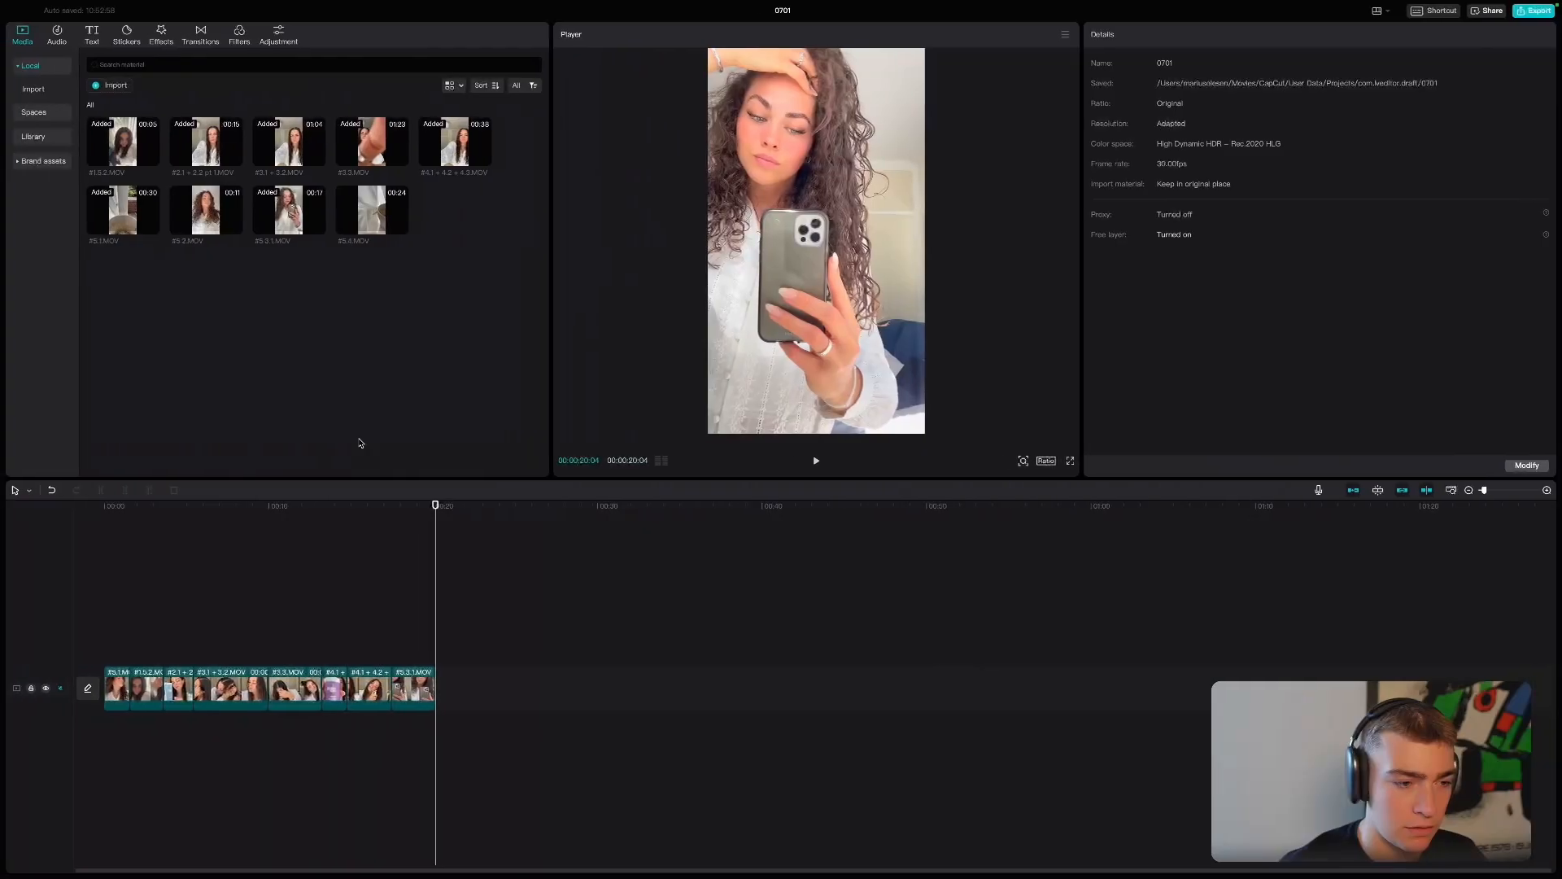
# - Look at the #5.2 video in Google Drive and the remaining demo rows in Notion, and return to CapCut
pyautogui.hotkey('ctrl', 'Left')
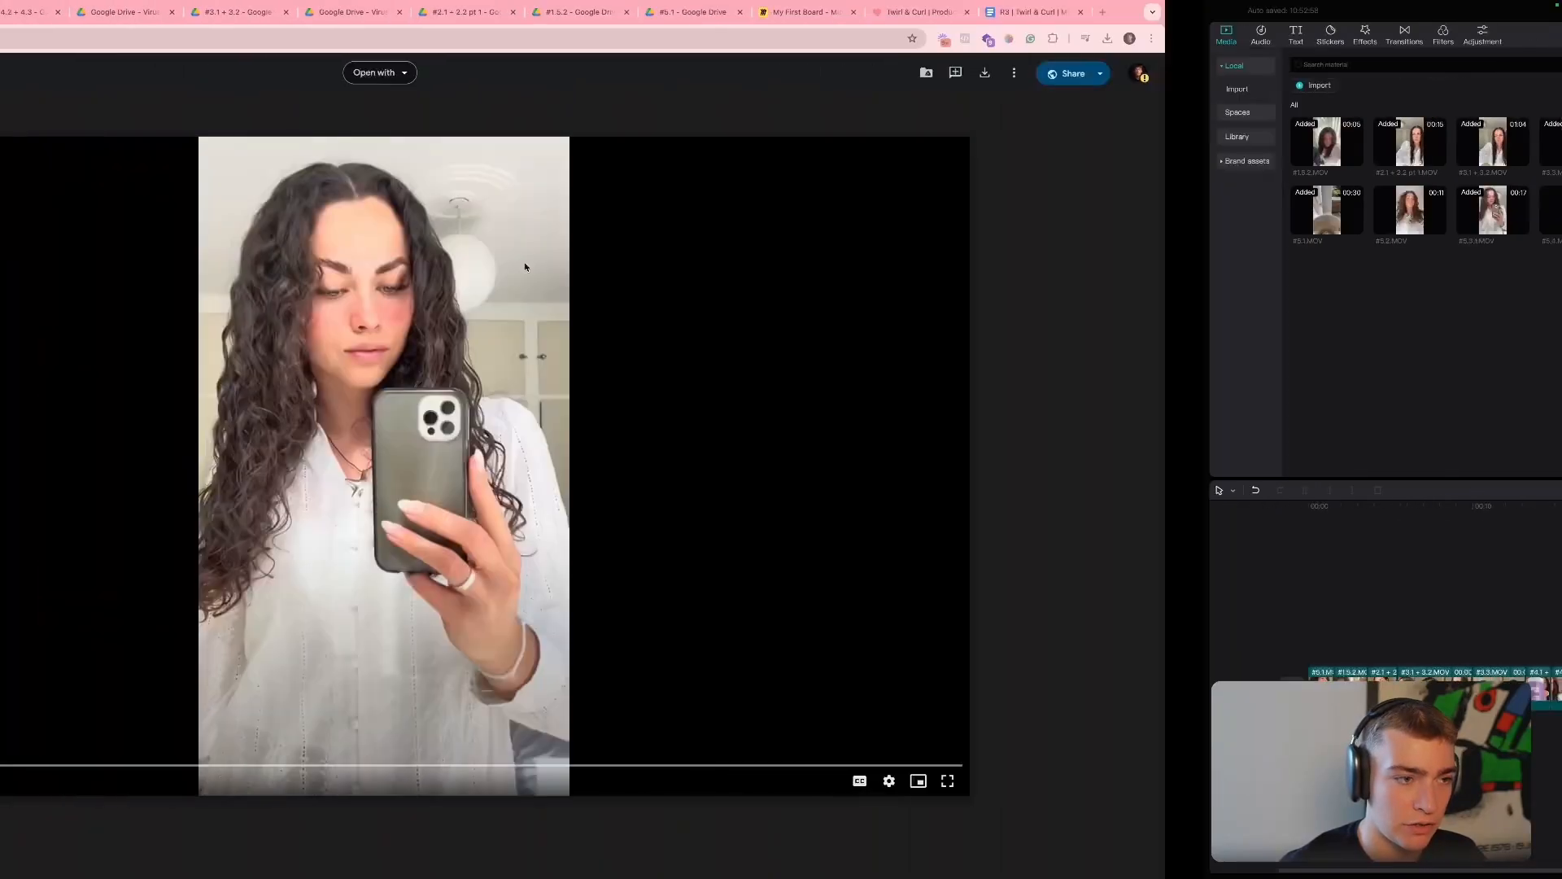
pyautogui.click(187, 13)
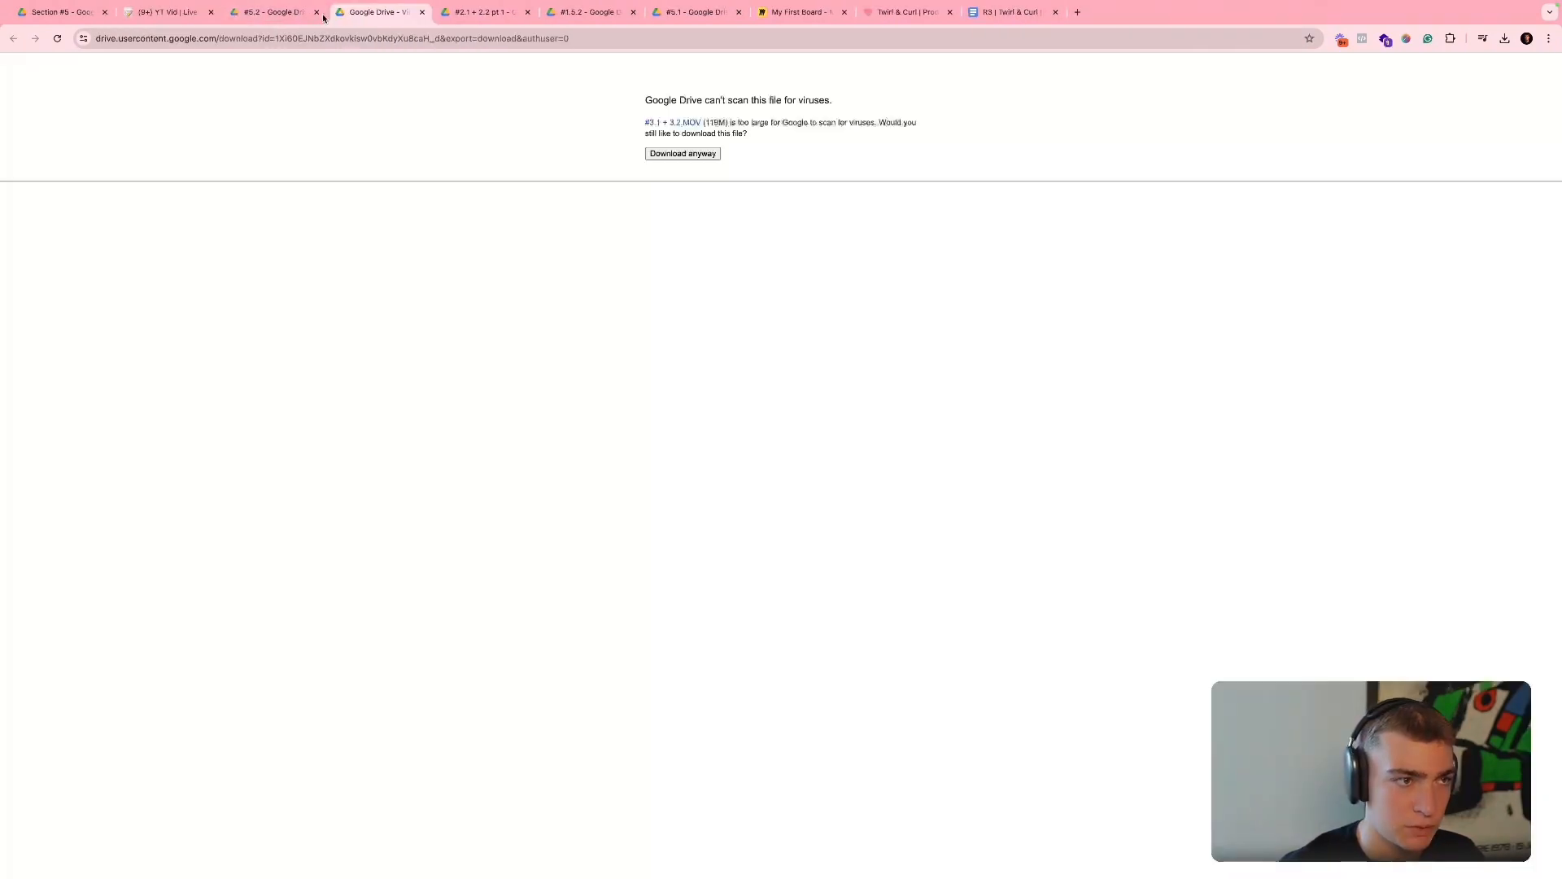
pyautogui.click(299, 15)
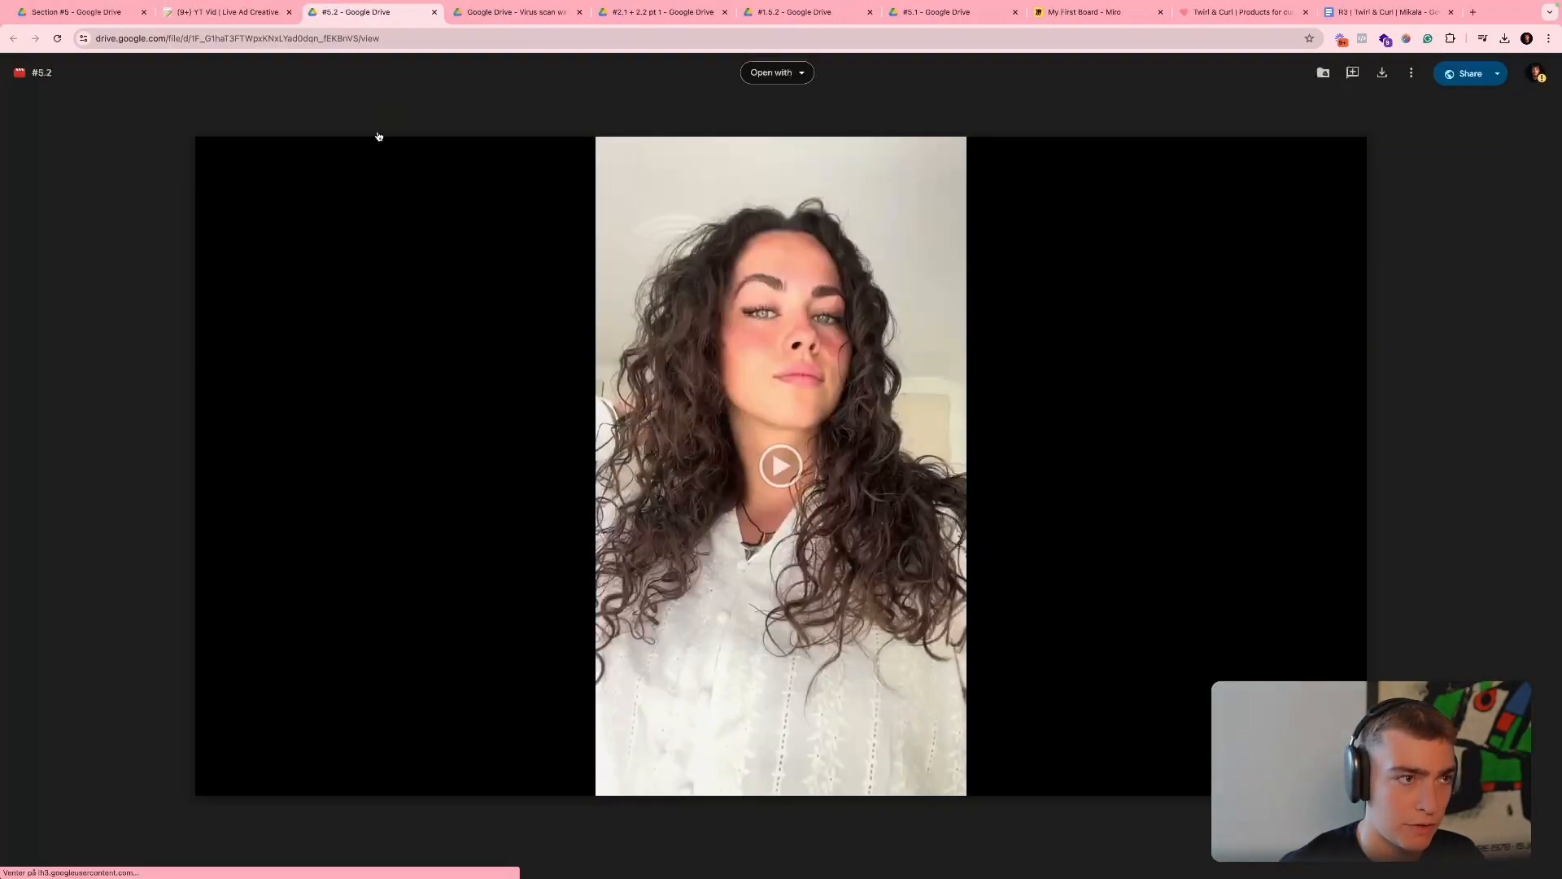
pyautogui.click(220, 12)
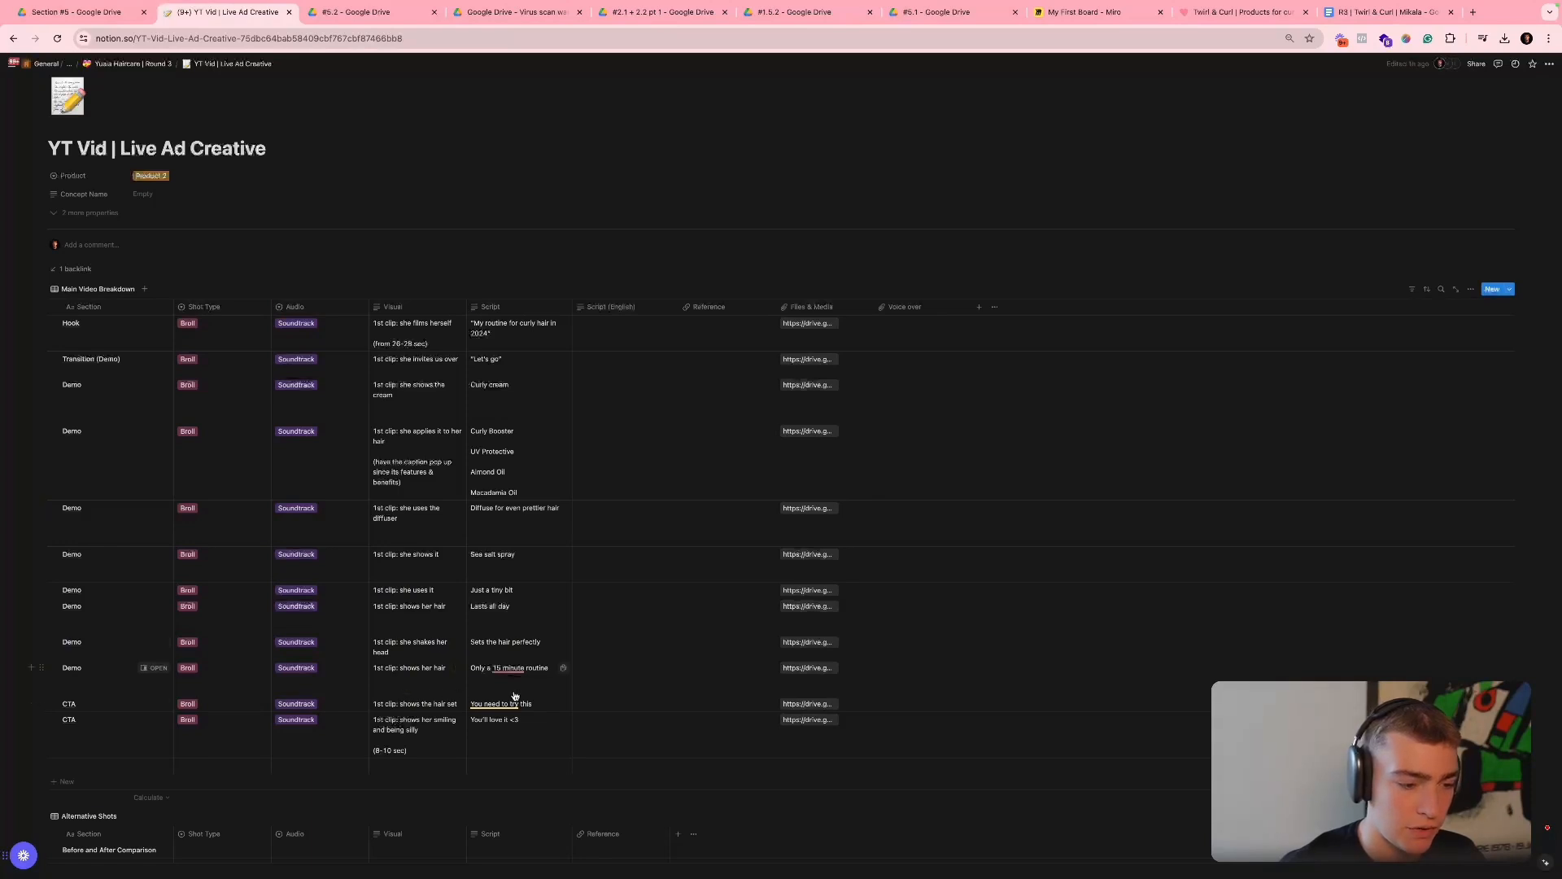
pyautogui.hotkey('ctrl', 'Right')
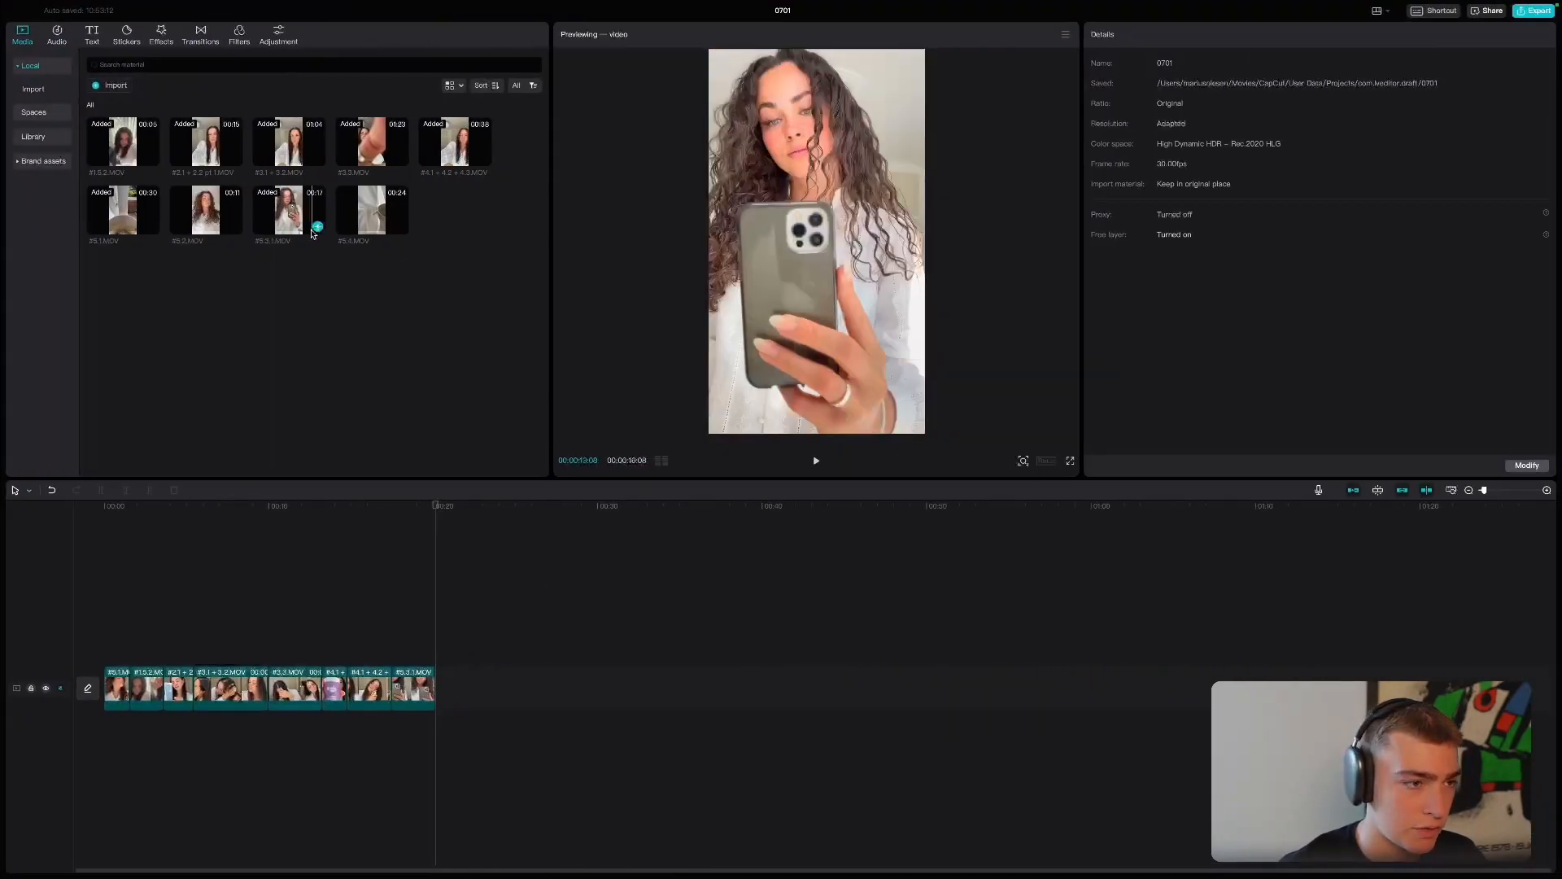
# - Add #5.2.MOV after the mirror selfie shot, trim it so the sequence ends at 00:00:24:01, and preview the clip
pyautogui.click(235, 227)
pyautogui.moveTo(406, 676); pyautogui.dragTo(374, 673)
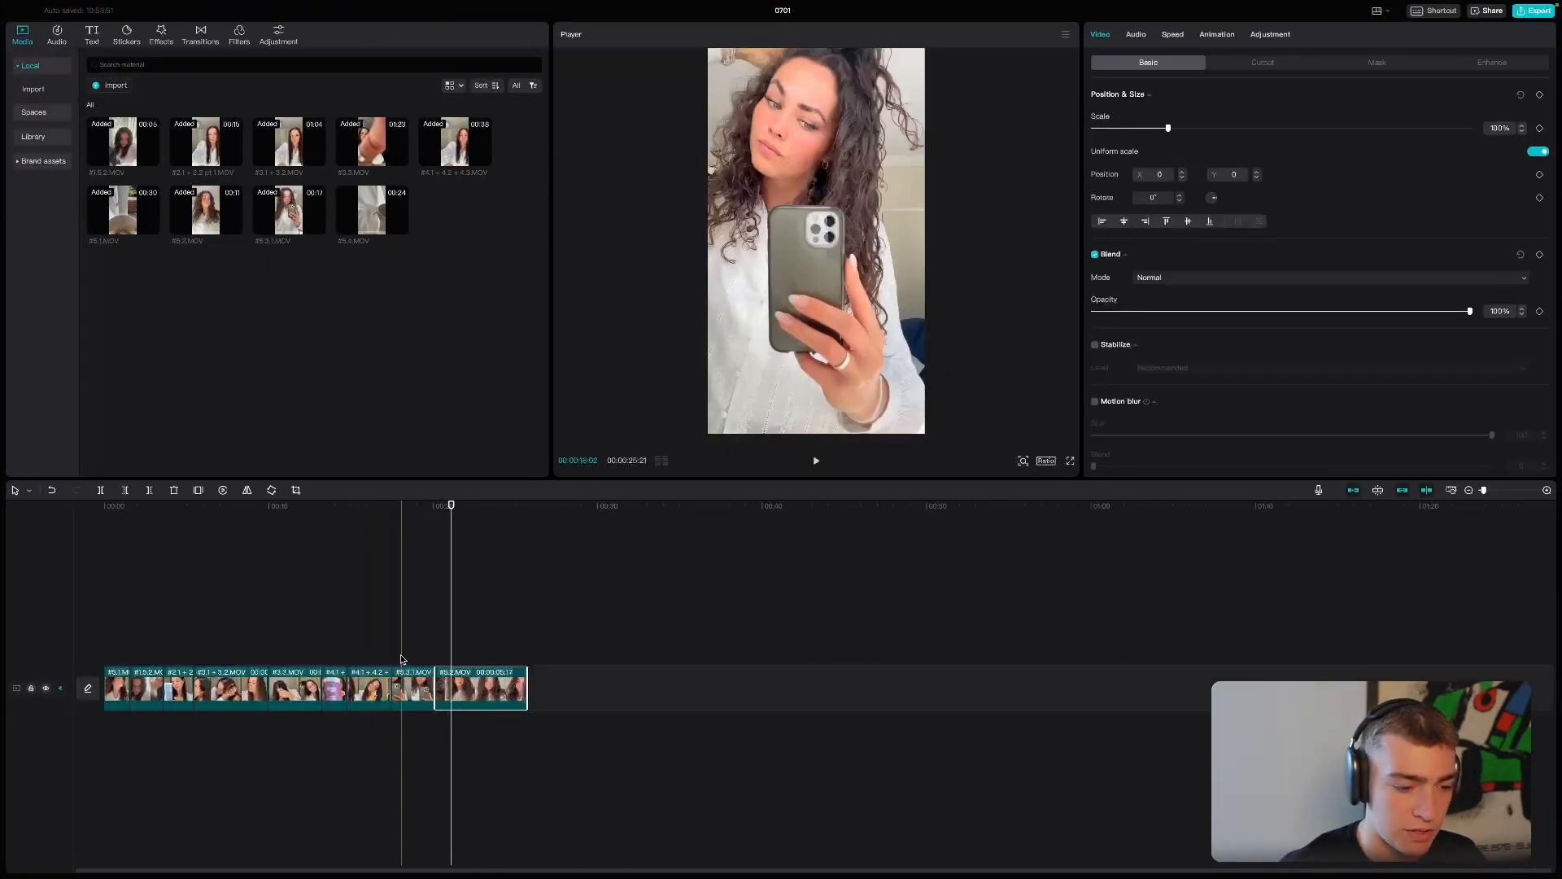
pyautogui.click(402, 658)
pyautogui.click(454, 622)
pyautogui.press('space')
pyautogui.click(468, 680)
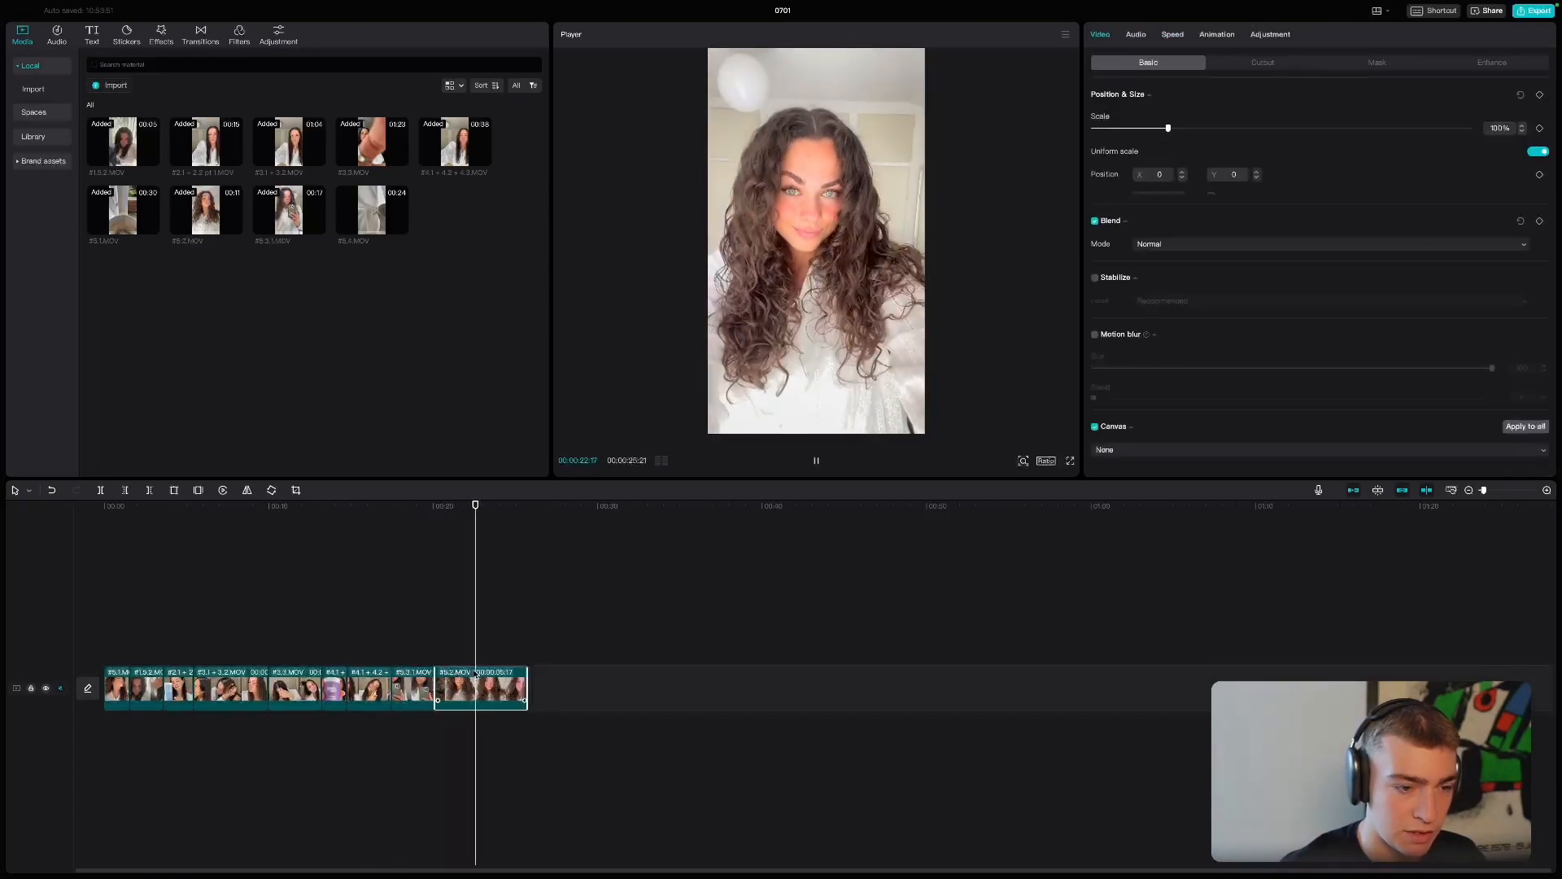
pyautogui.moveTo(526, 680)
pyautogui.mouseDown()
pyautogui.moveTo(560, 677)
pyautogui.moveTo(485, 678)
pyautogui.moveTo(499, 678)
pyautogui.mouseUp()
pyautogui.click(442, 658)
pyautogui.press('space')
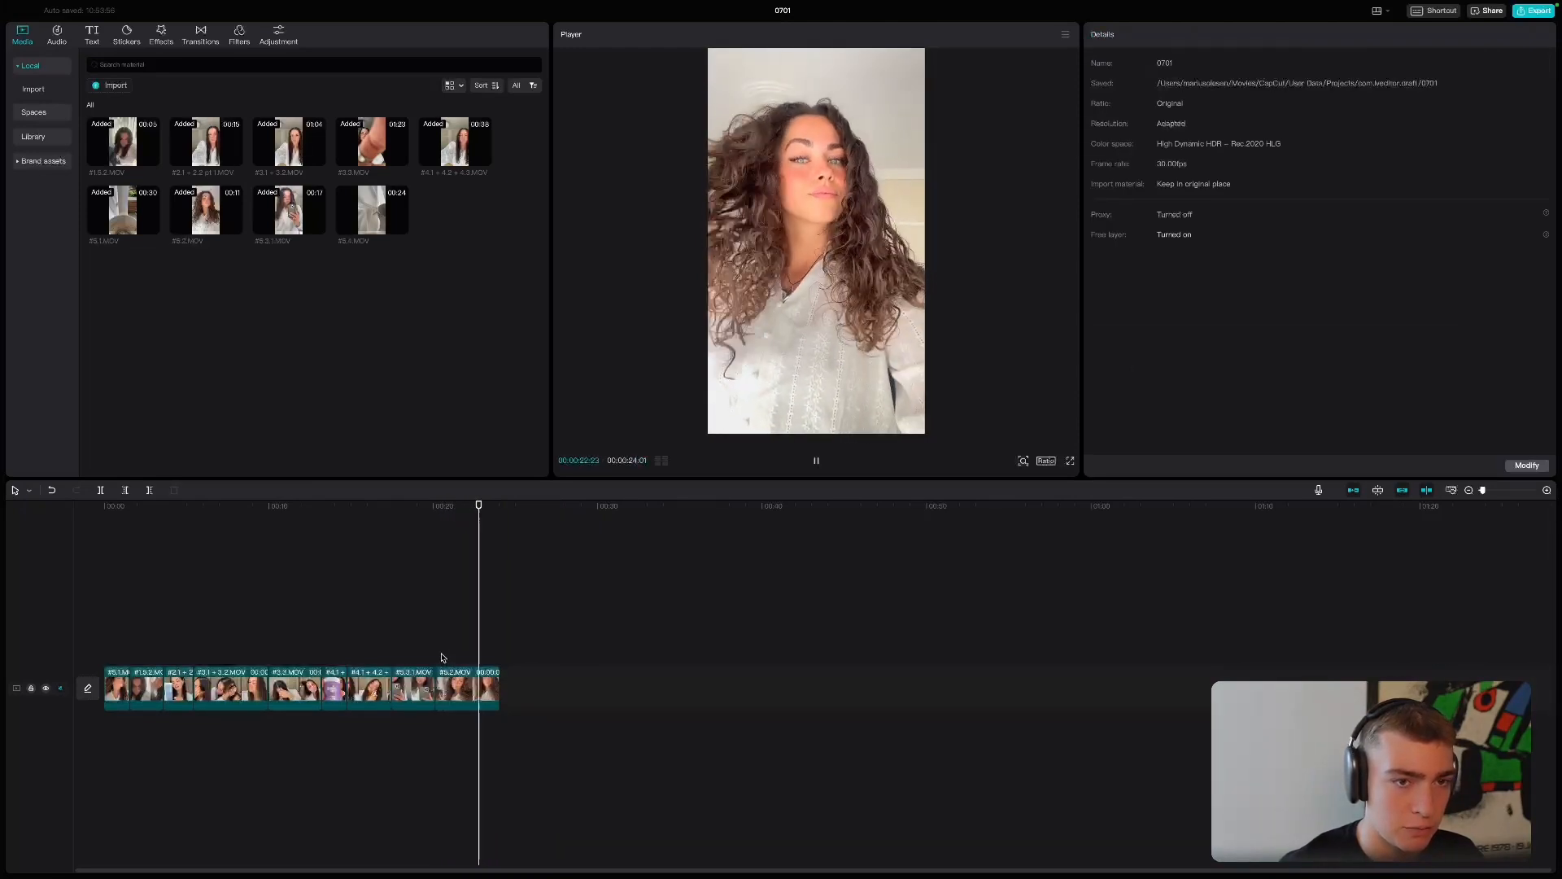
# - Open the file link of the "You need to try this" CTA row in Notion, and return to the breakdown
pyautogui.press('super+Tab')
pyautogui.scroll(-1, 436, 665)
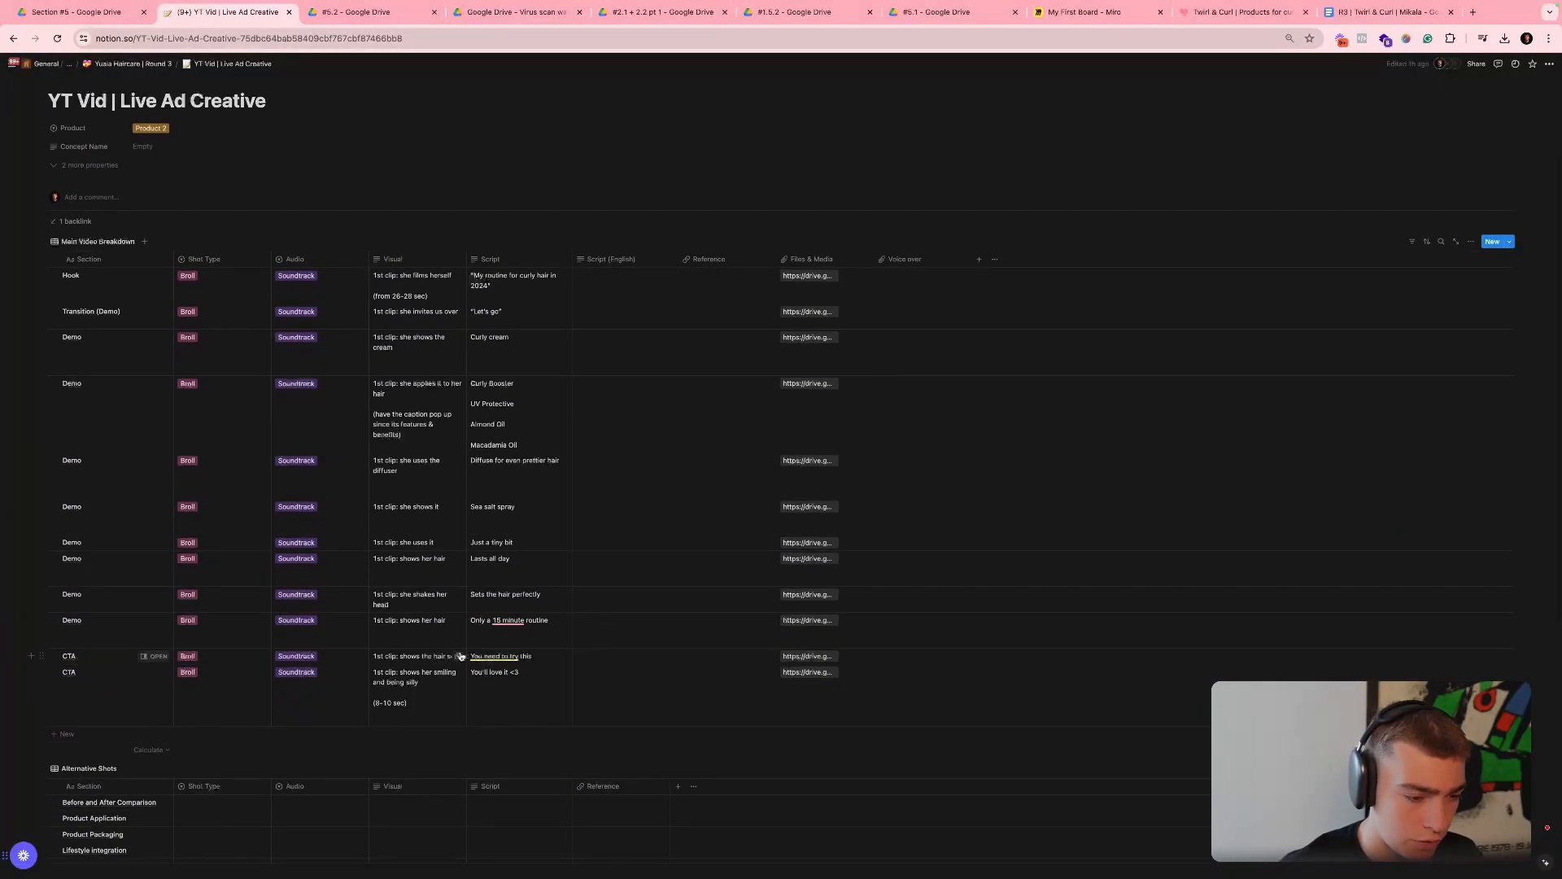
pyautogui.click(791, 656)
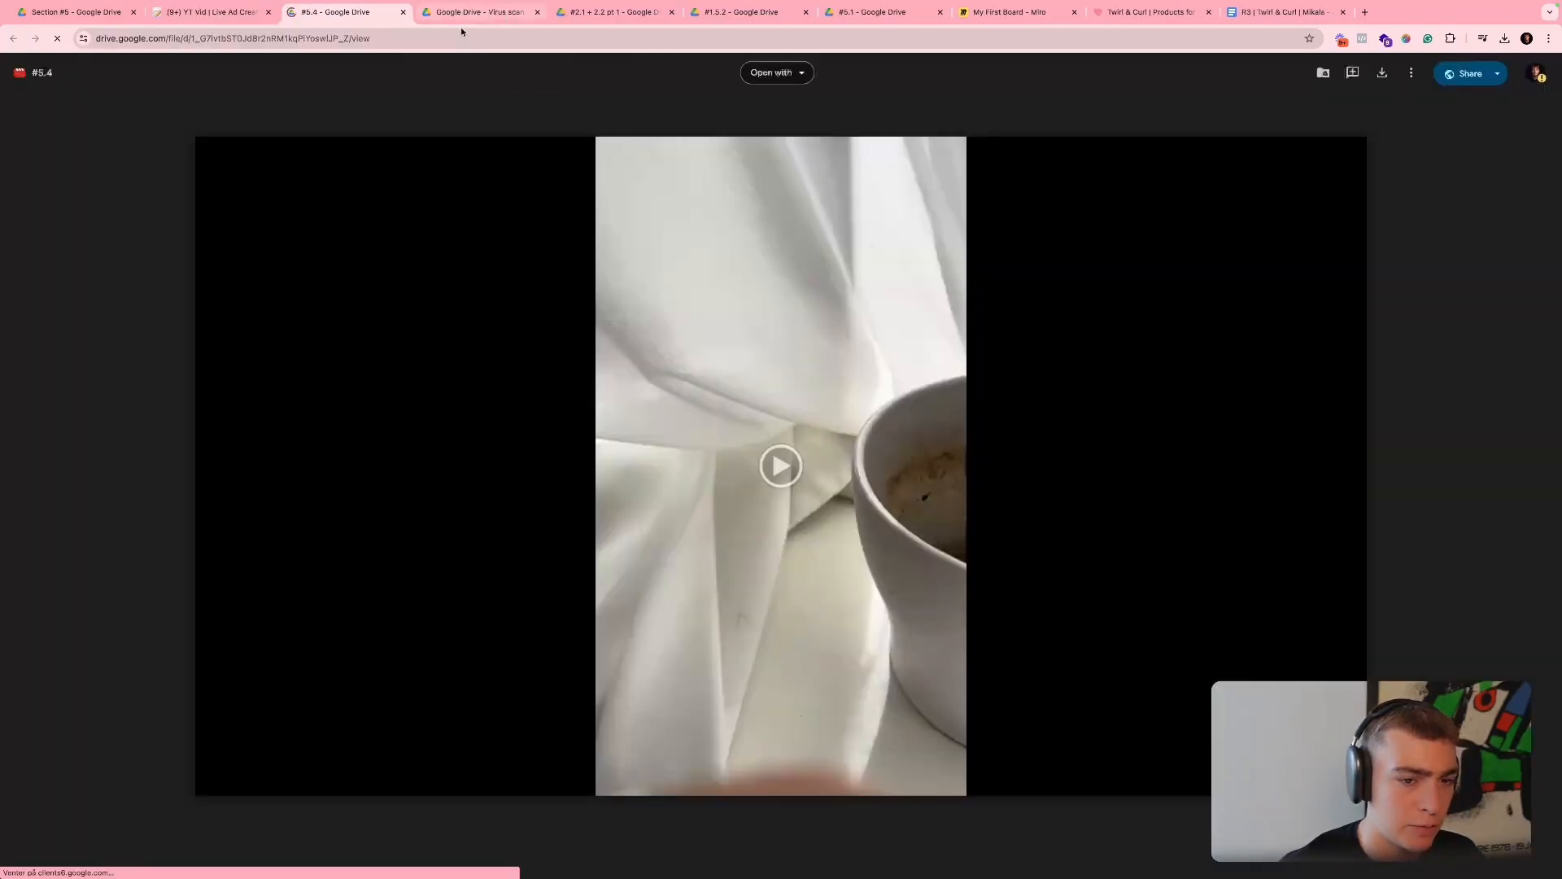
pyautogui.click(209, 15)
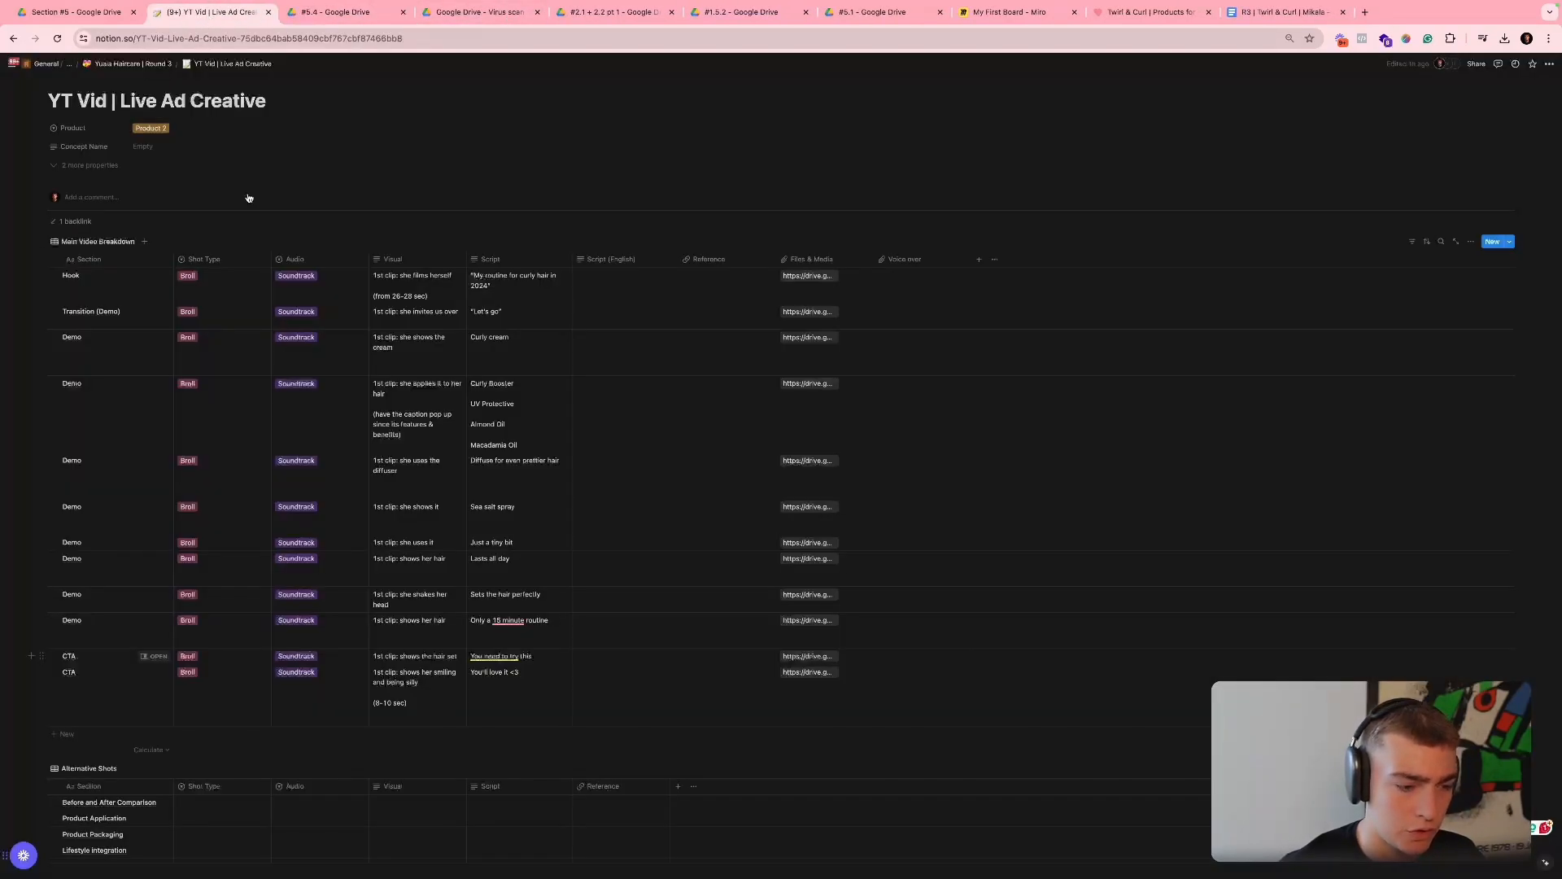
# - Check the final CTA row and its file link, place its browser tab after the #5.4 video, and return to CapCut
pyautogui.click(430, 696)
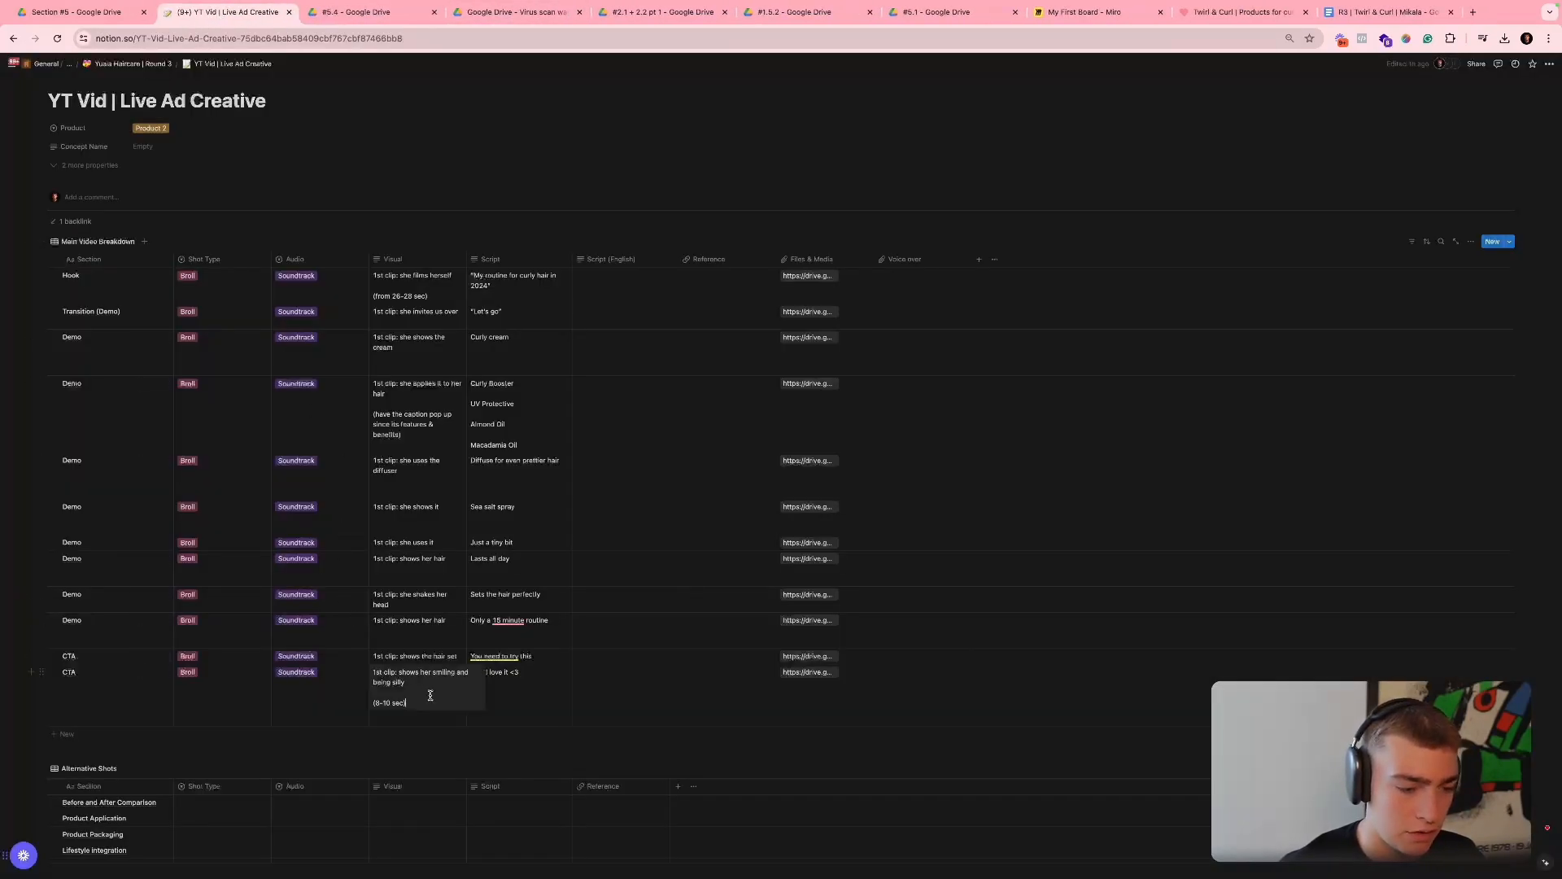
pyautogui.click(810, 672)
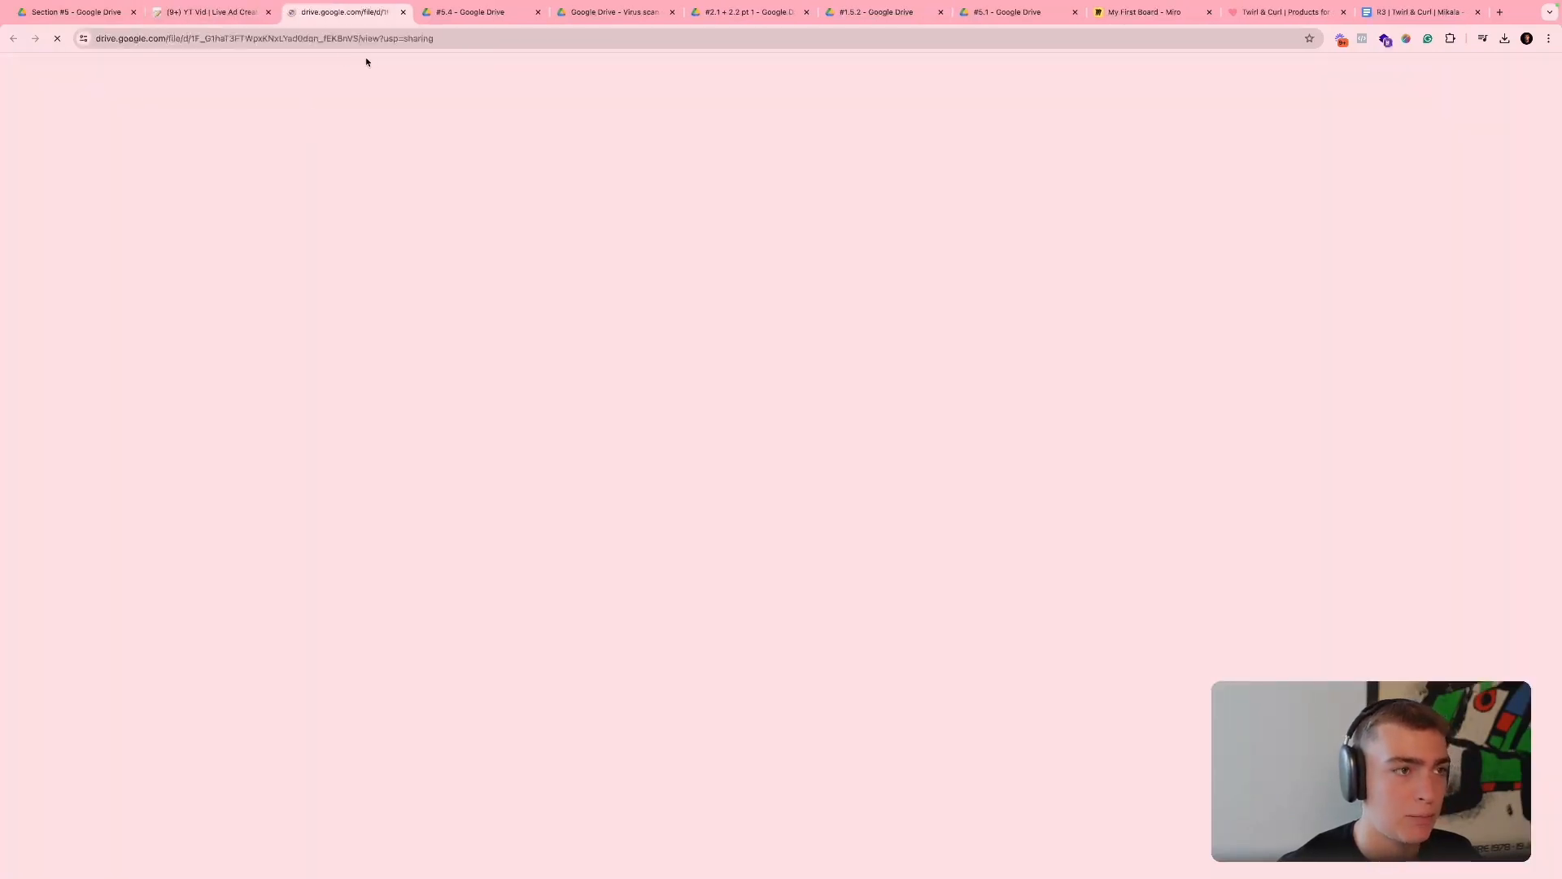
pyautogui.moveTo(343, 24); pyautogui.dragTo(456, 23)
pyautogui.click(228, 12)
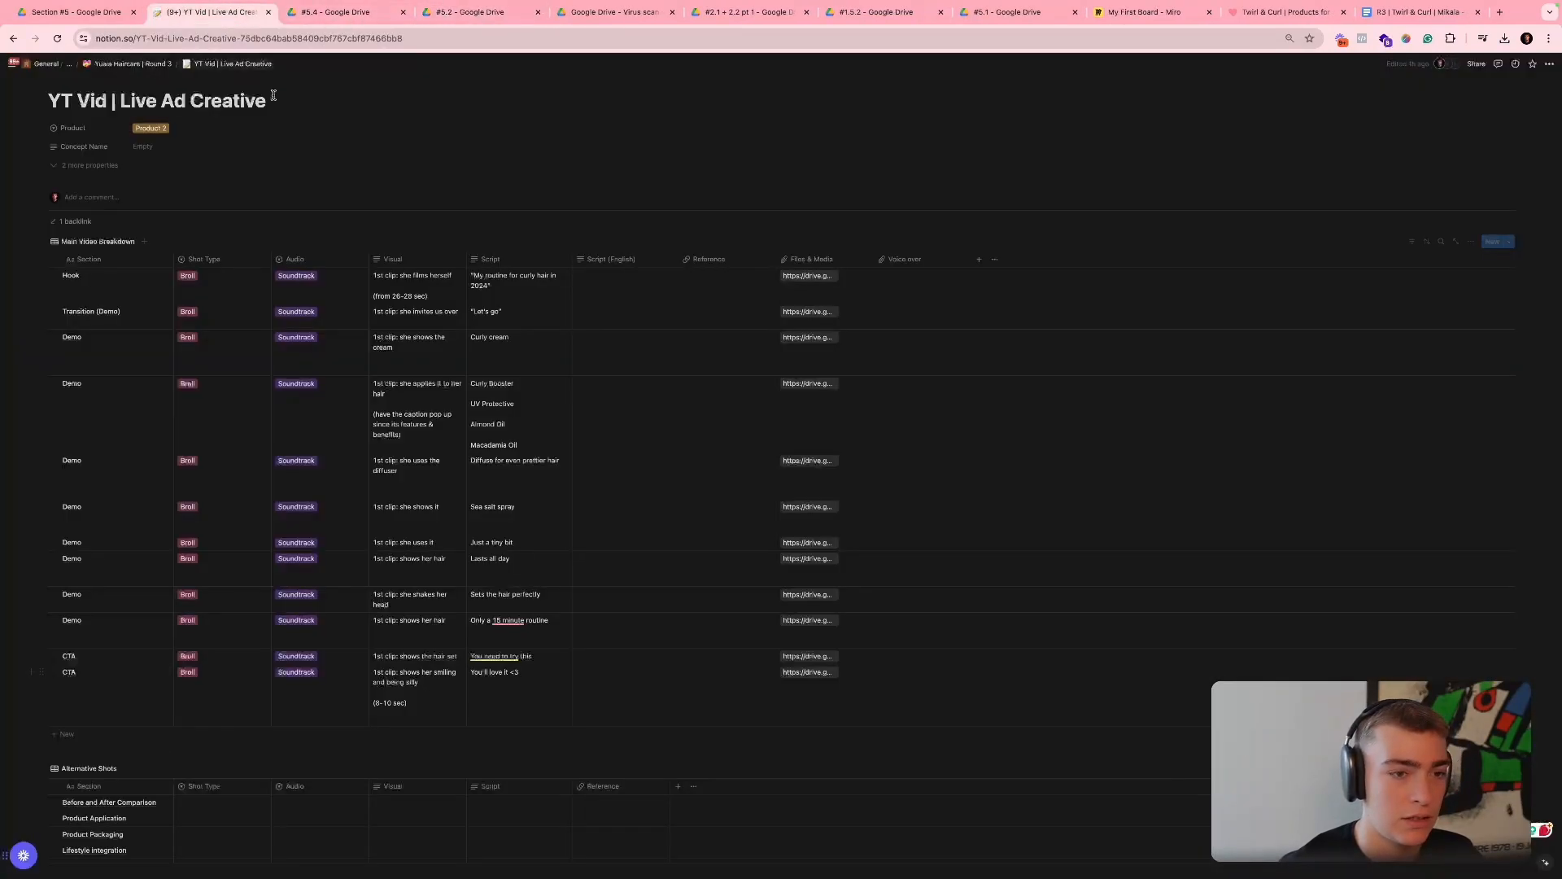
pyautogui.click(309, 14)
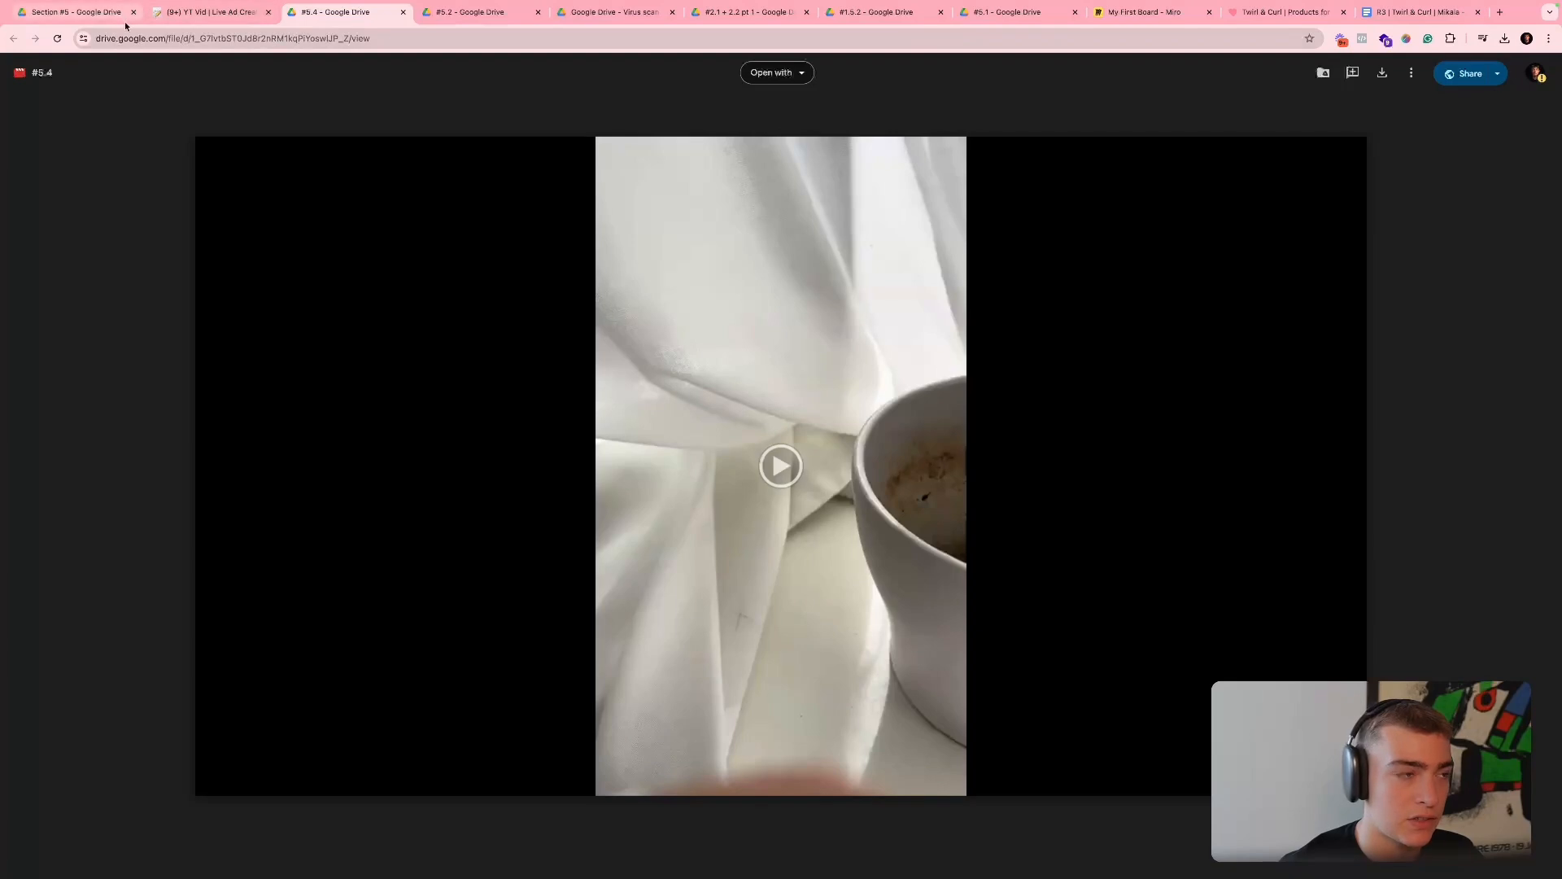
pyautogui.hotkey('ctrl', 'Left')
pyautogui.hotkey('ctrl', 'Right')
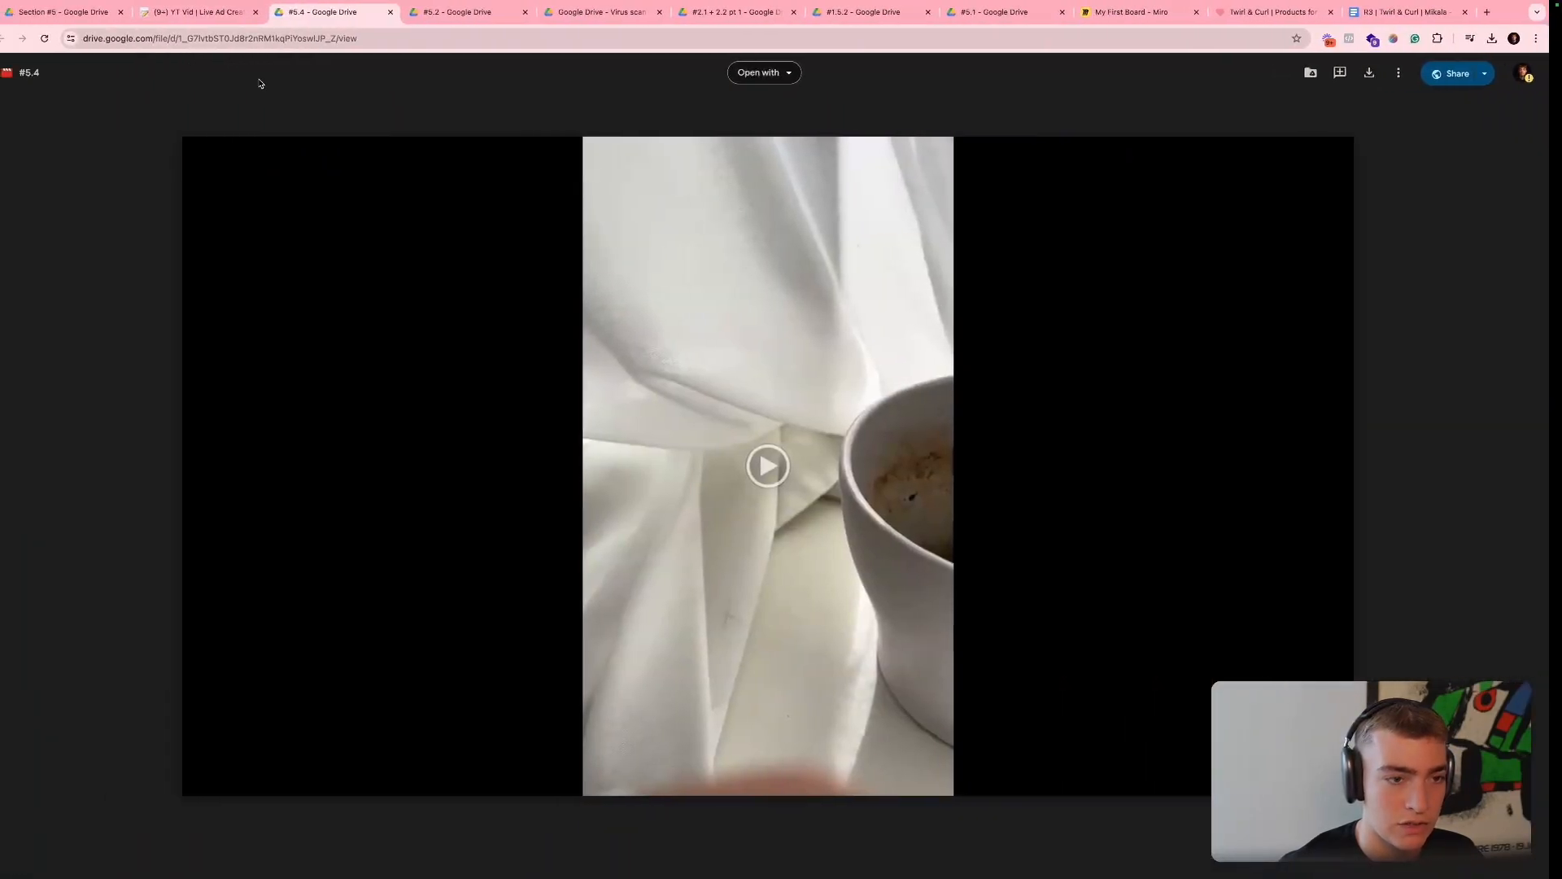
pyautogui.hotkey('ctrl', 'Right')
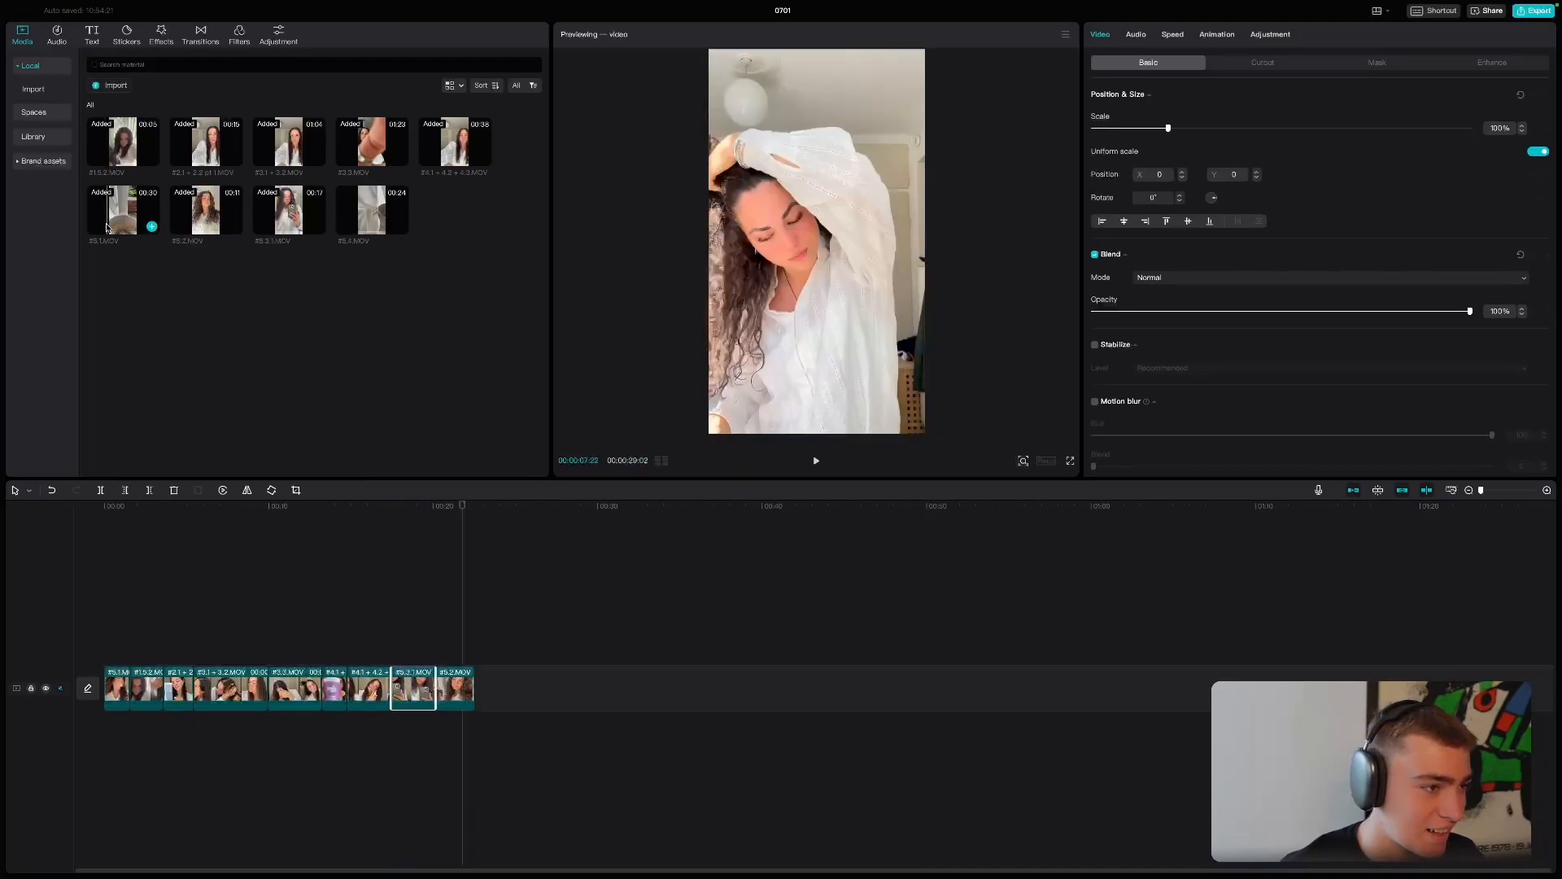
# - Add #5.4.MOV and #5.2.MOV as closing CTA clips, trim them so the sequence ends at 00:00:26:20, and preview the ending
pyautogui.click(401, 227)
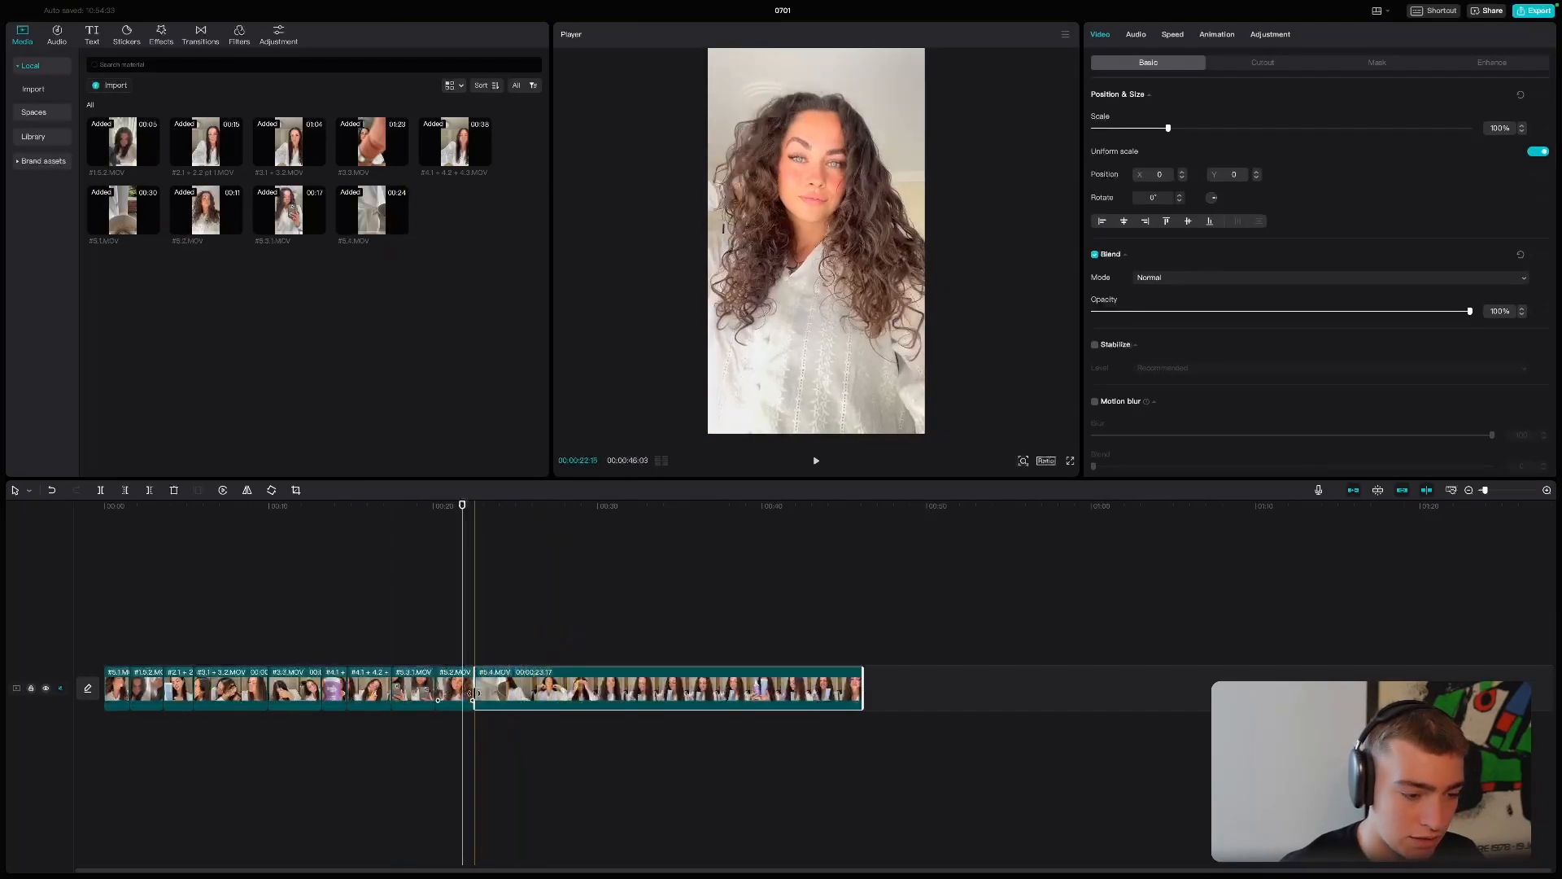
pyautogui.click(235, 227)
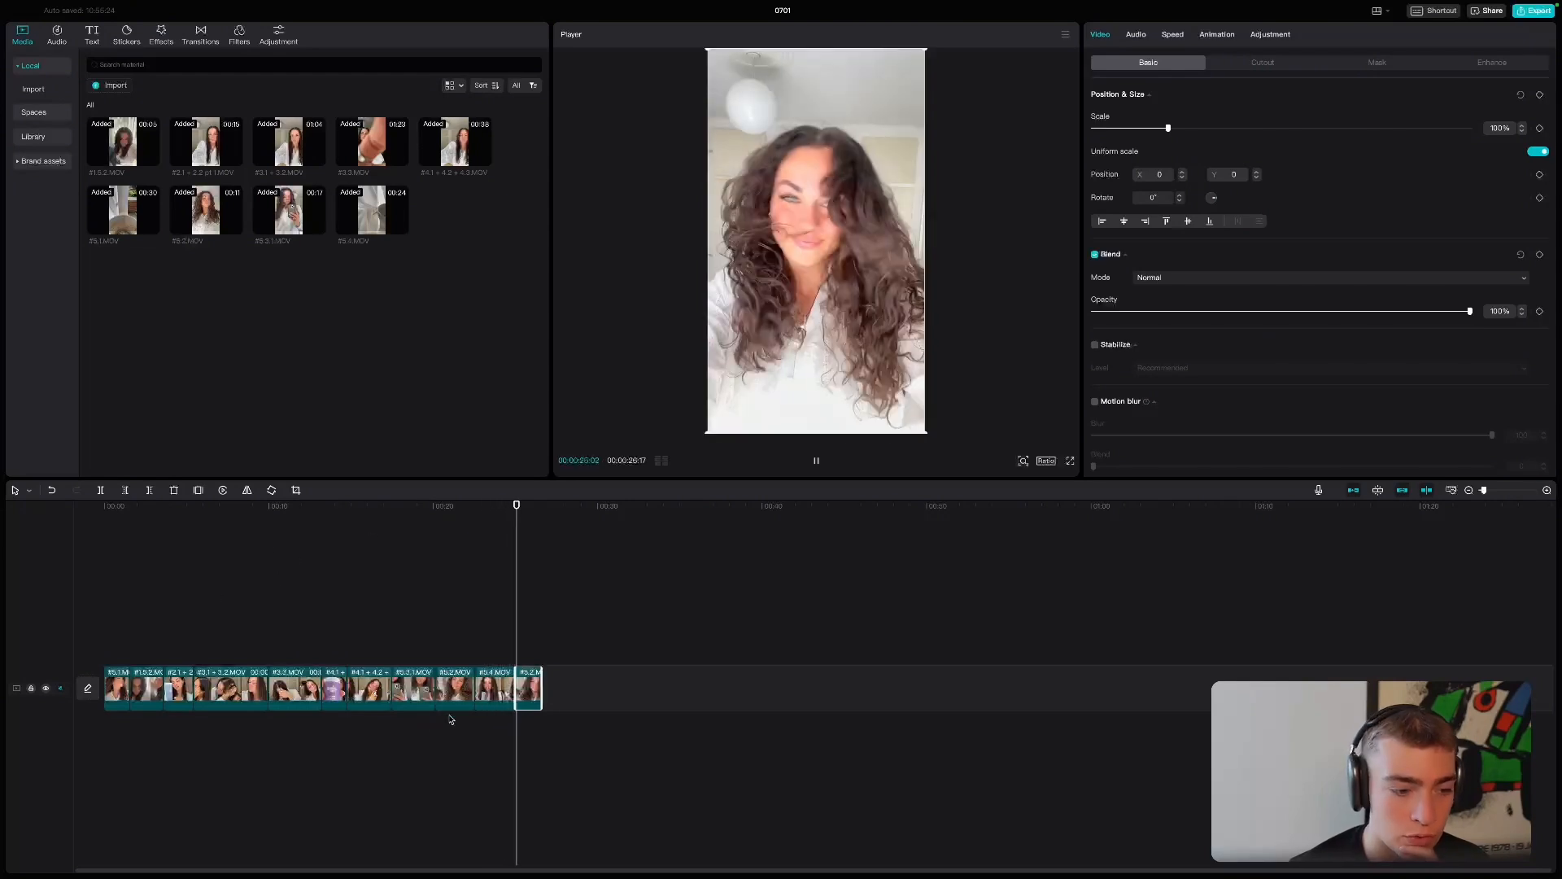
pyautogui.moveTo(516, 691); pyautogui.dragTo(627, 690)
pyautogui.moveTo(565, 534)
pyautogui.mouseDown()
pyautogui.moveTo(611, 538)
pyautogui.moveTo(541, 540)
pyautogui.mouseUp()
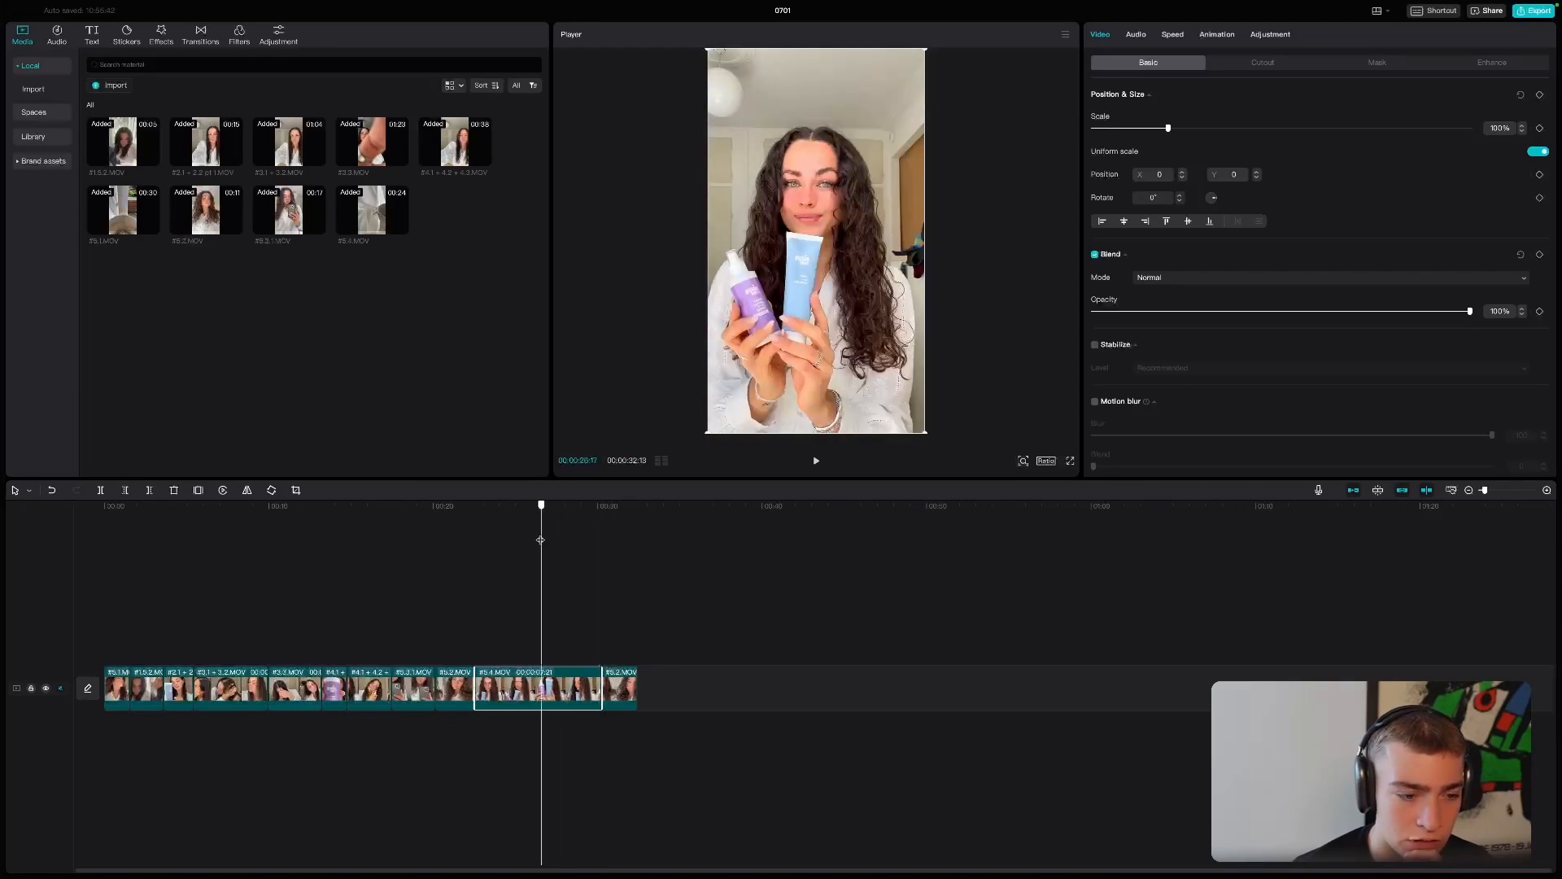
pyautogui.moveTo(541, 540); pyautogui.dragTo(490, 540)
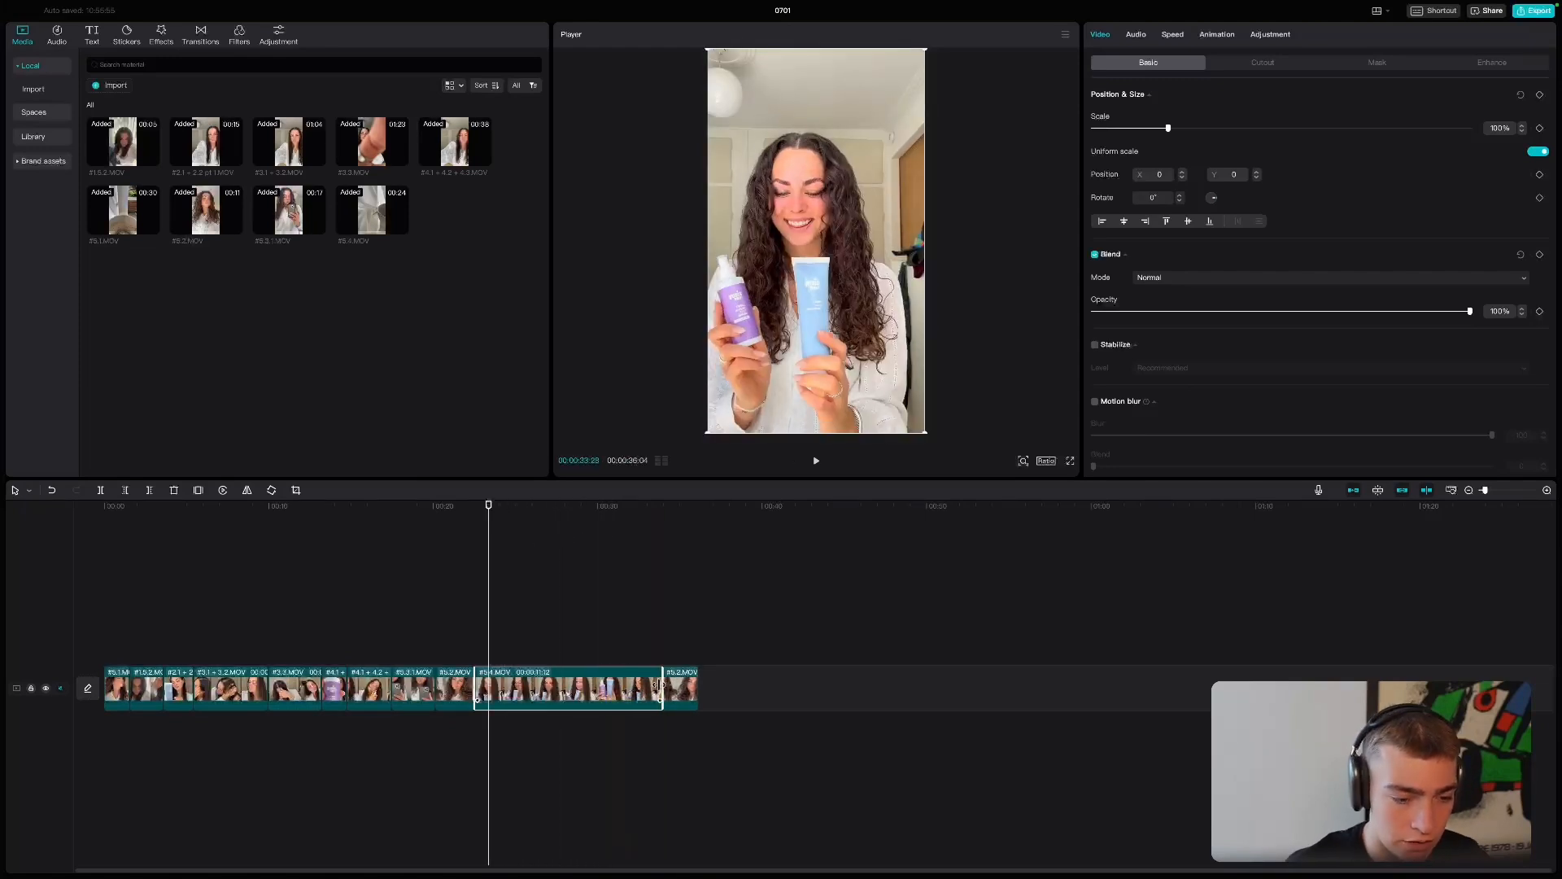
pyautogui.moveTo(661, 689); pyautogui.dragTo(504, 688)
pyautogui.click(453, 639)
pyautogui.press('space')
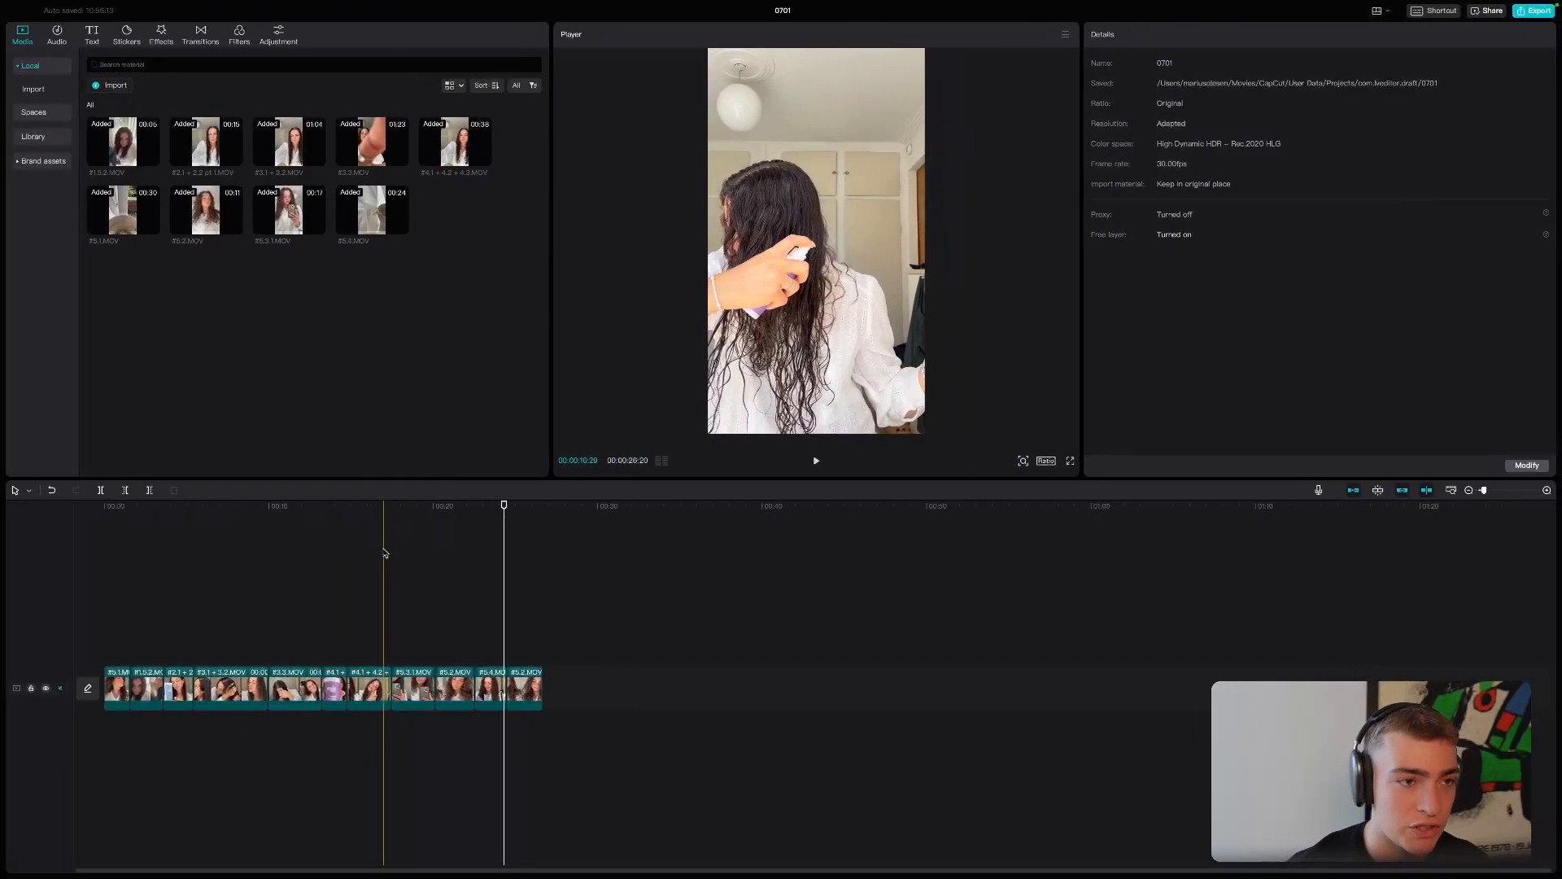
# - Search the web for "pretty sped up" in a new browser tab and open the MEYY - Pretty (Sped Up) official visualiser on YouTube
pyautogui.hotkey('ctrl', 'Left')
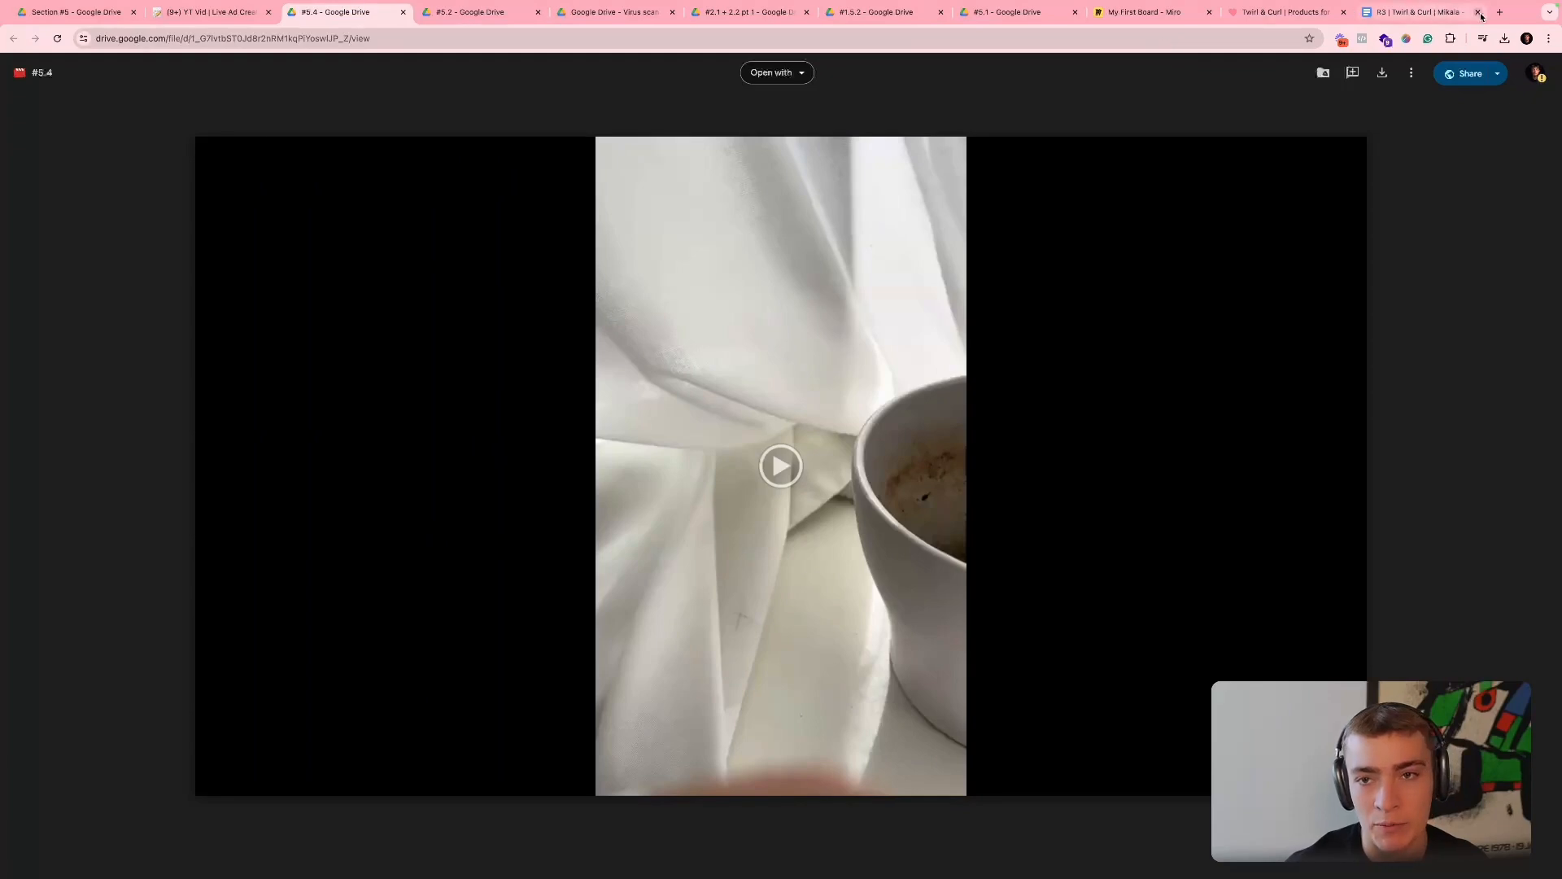
pyautogui.click(1498, 14)
pyautogui.write('pre')
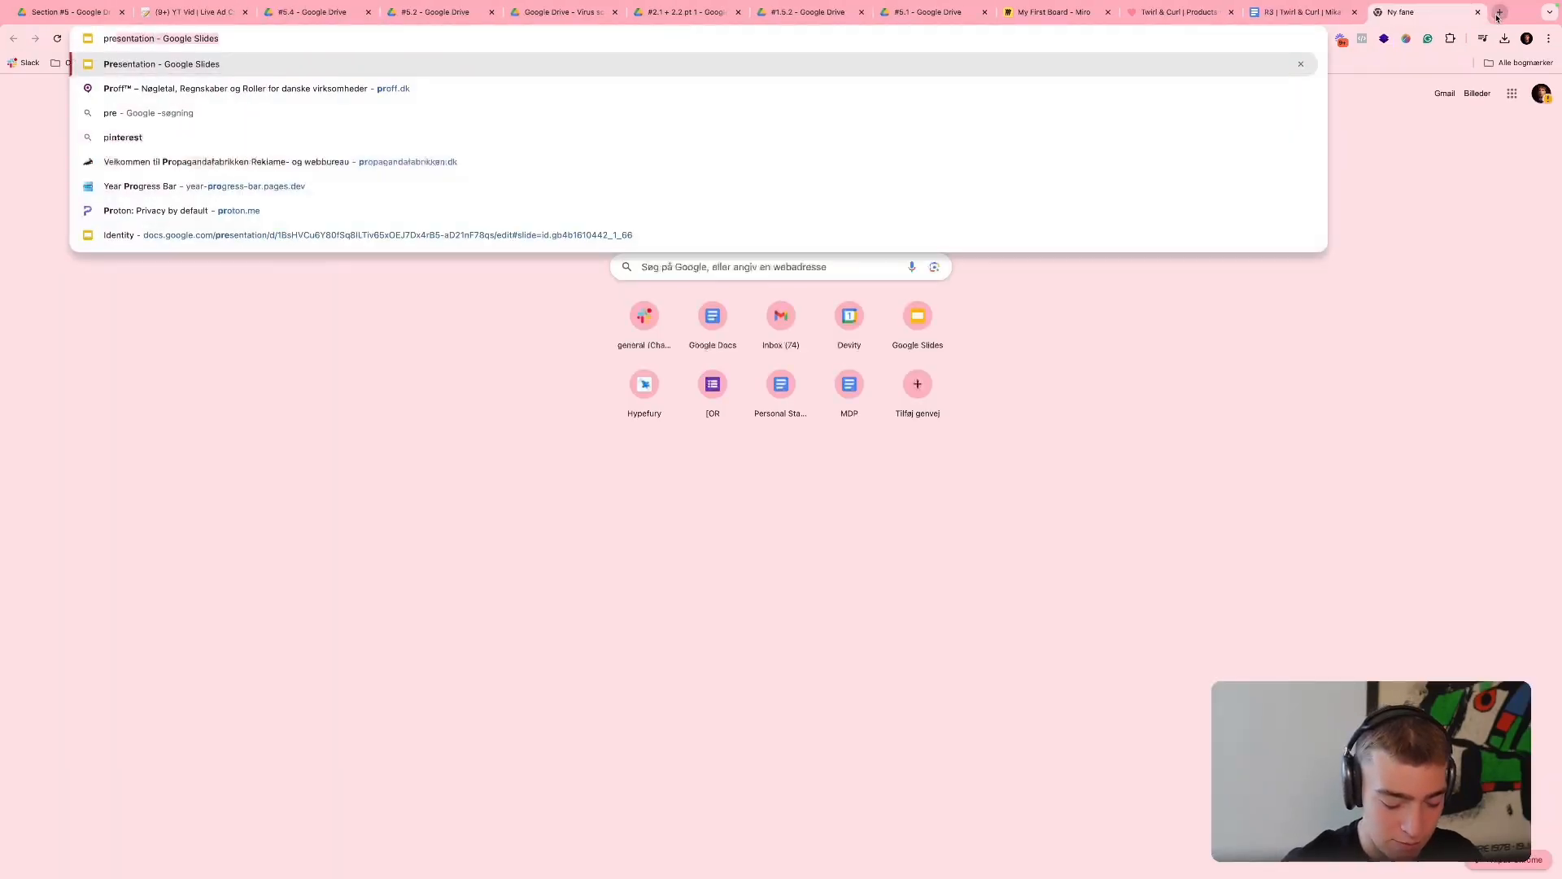
pyautogui.write('tty sped pup')
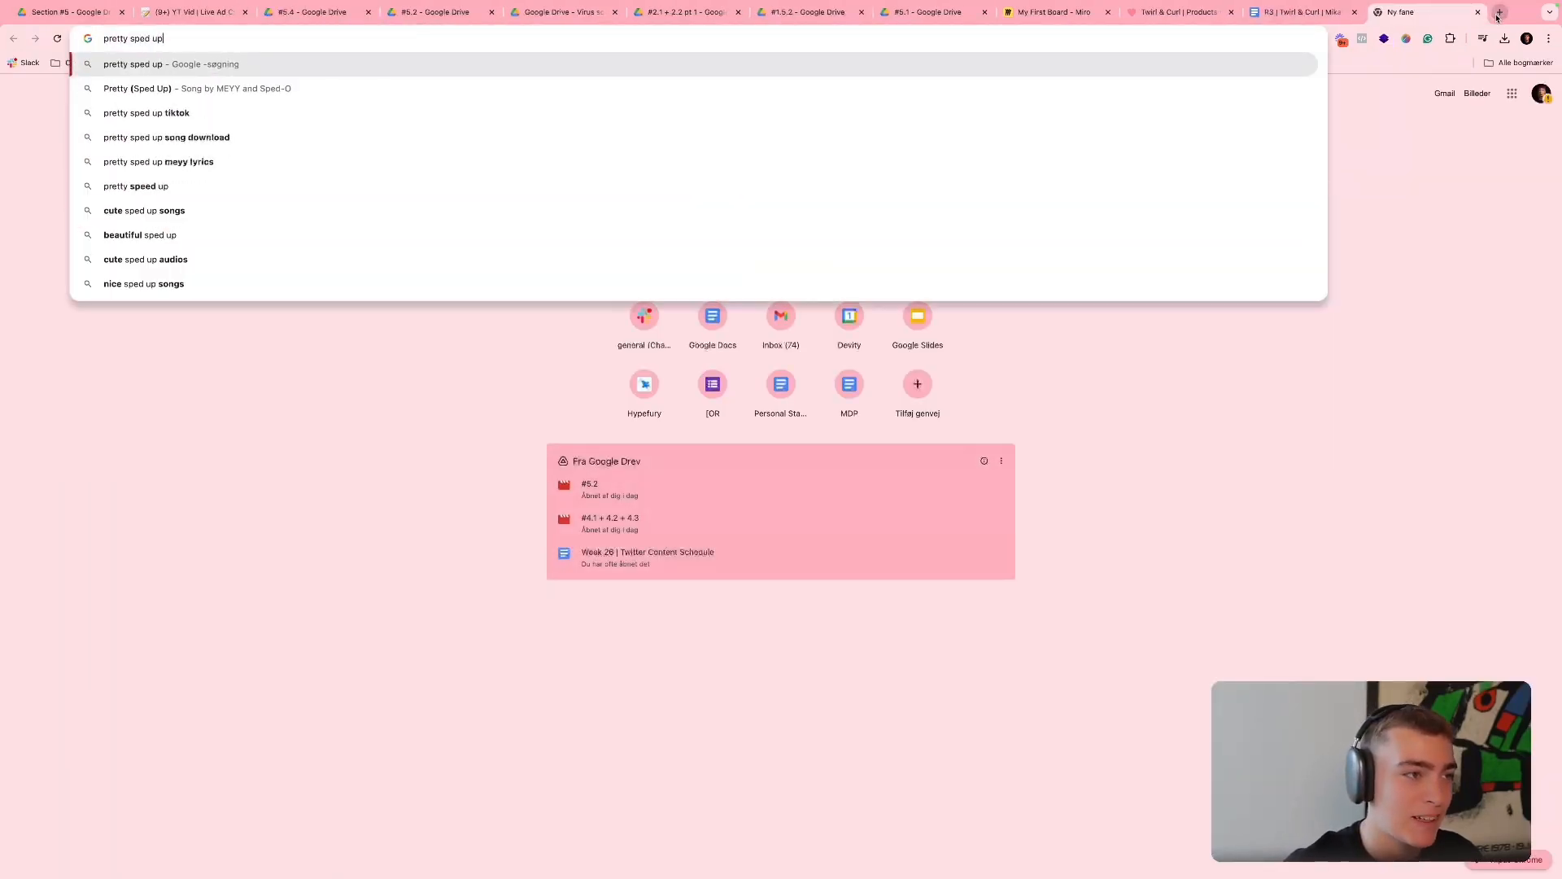
pyautogui.press('Return')
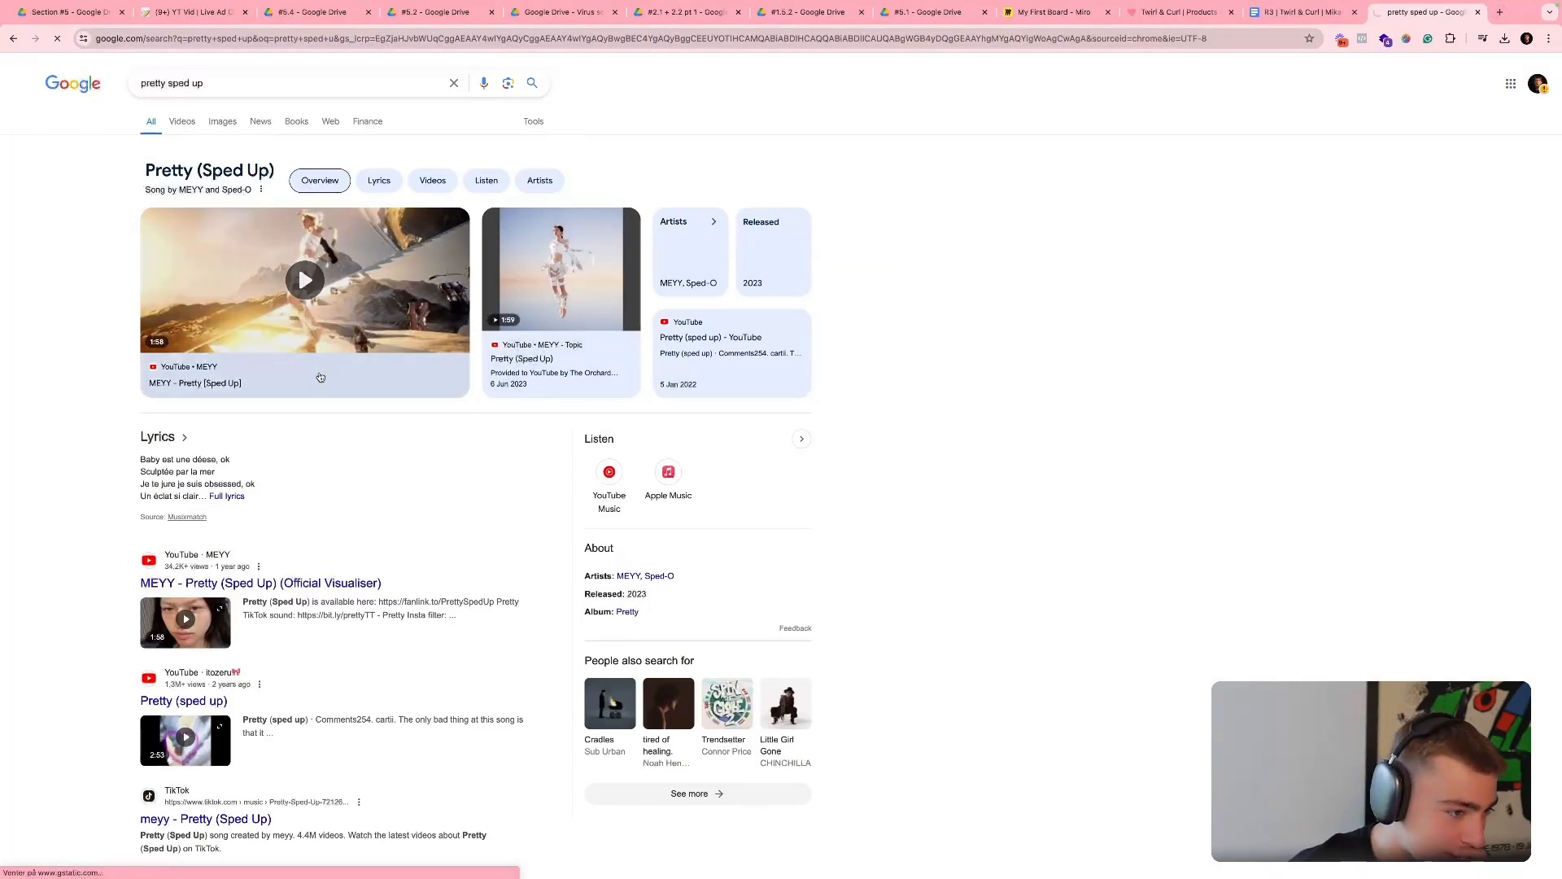
pyautogui.click(273, 582)
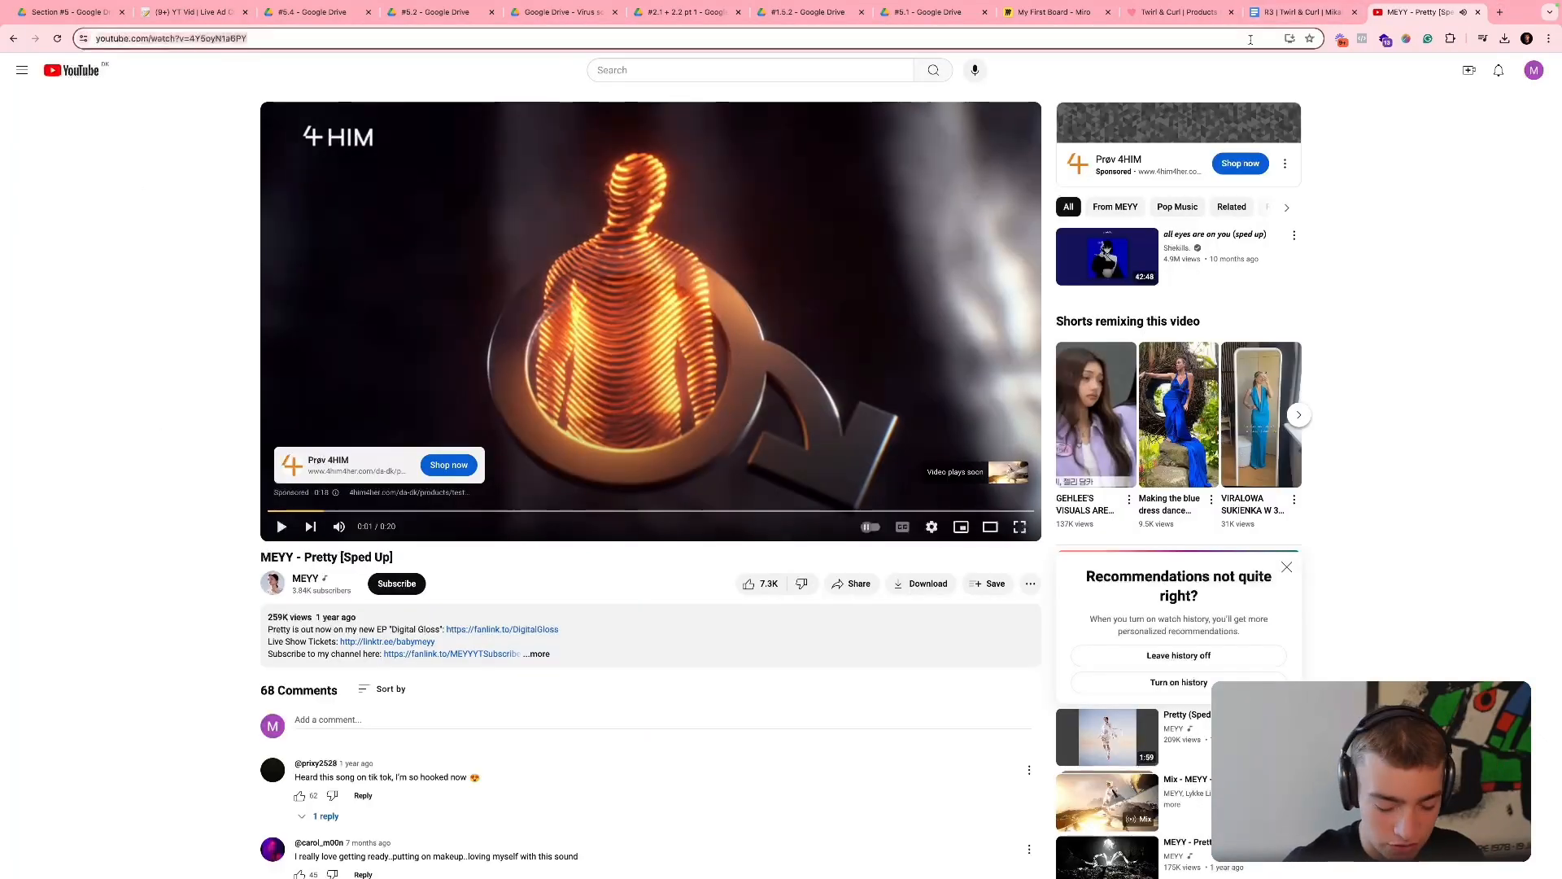
# - Search the web for "download this music from yt", open the YTMP3 converter, and supply the YouTube link of the sped-up song
pyautogui.click(1251, 40)
pyautogui.write('download this music from yt')
pyautogui.press('Return')
pyautogui.click(268, 188)
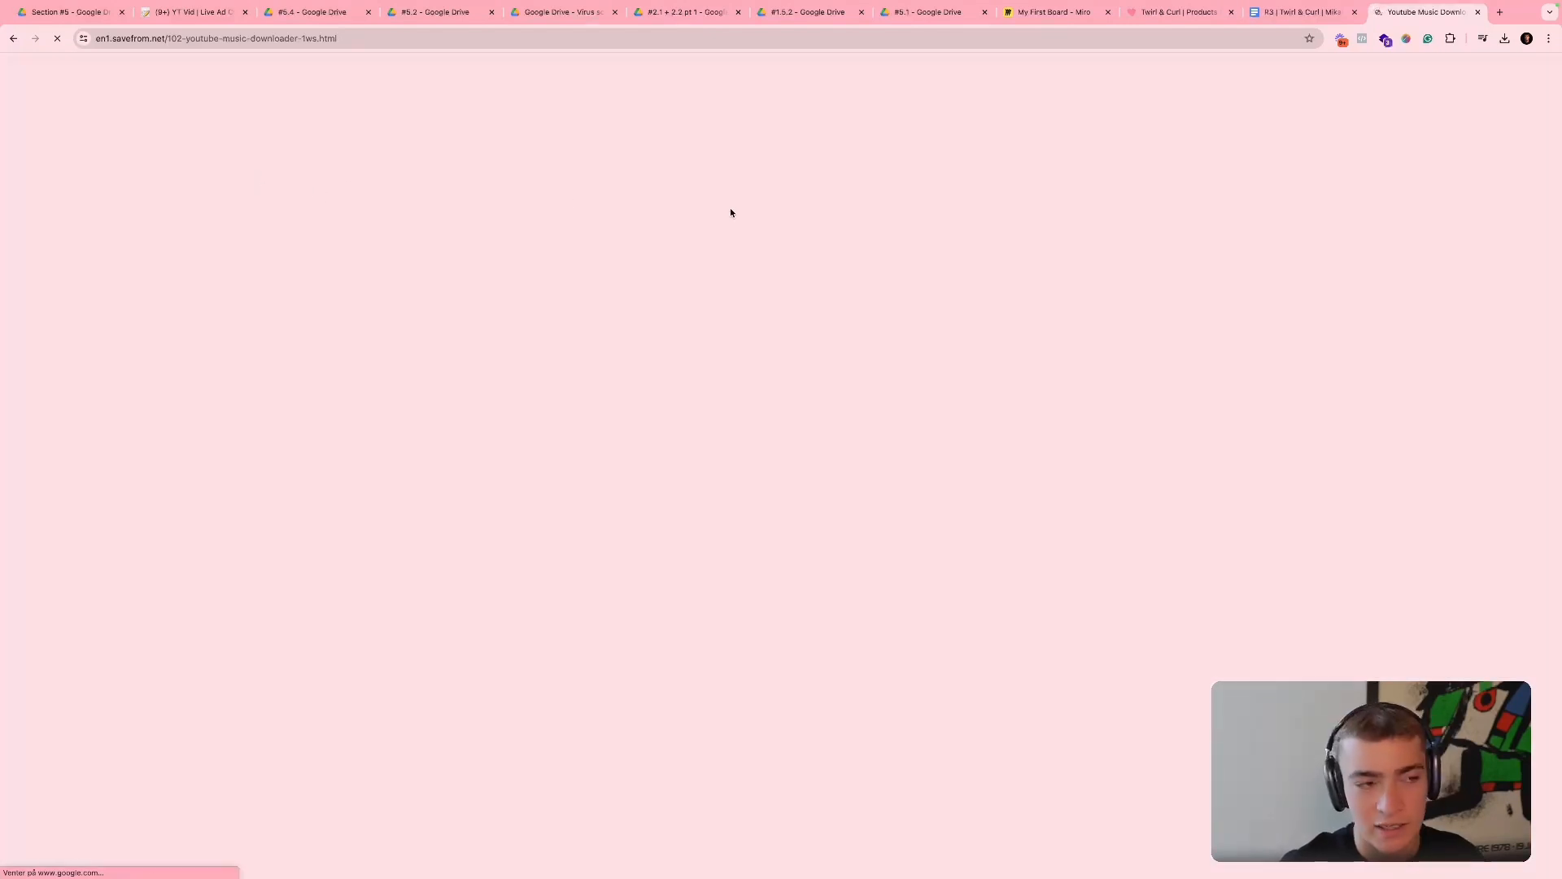
pyautogui.click(382, 38)
pyautogui.press('BackSpace')
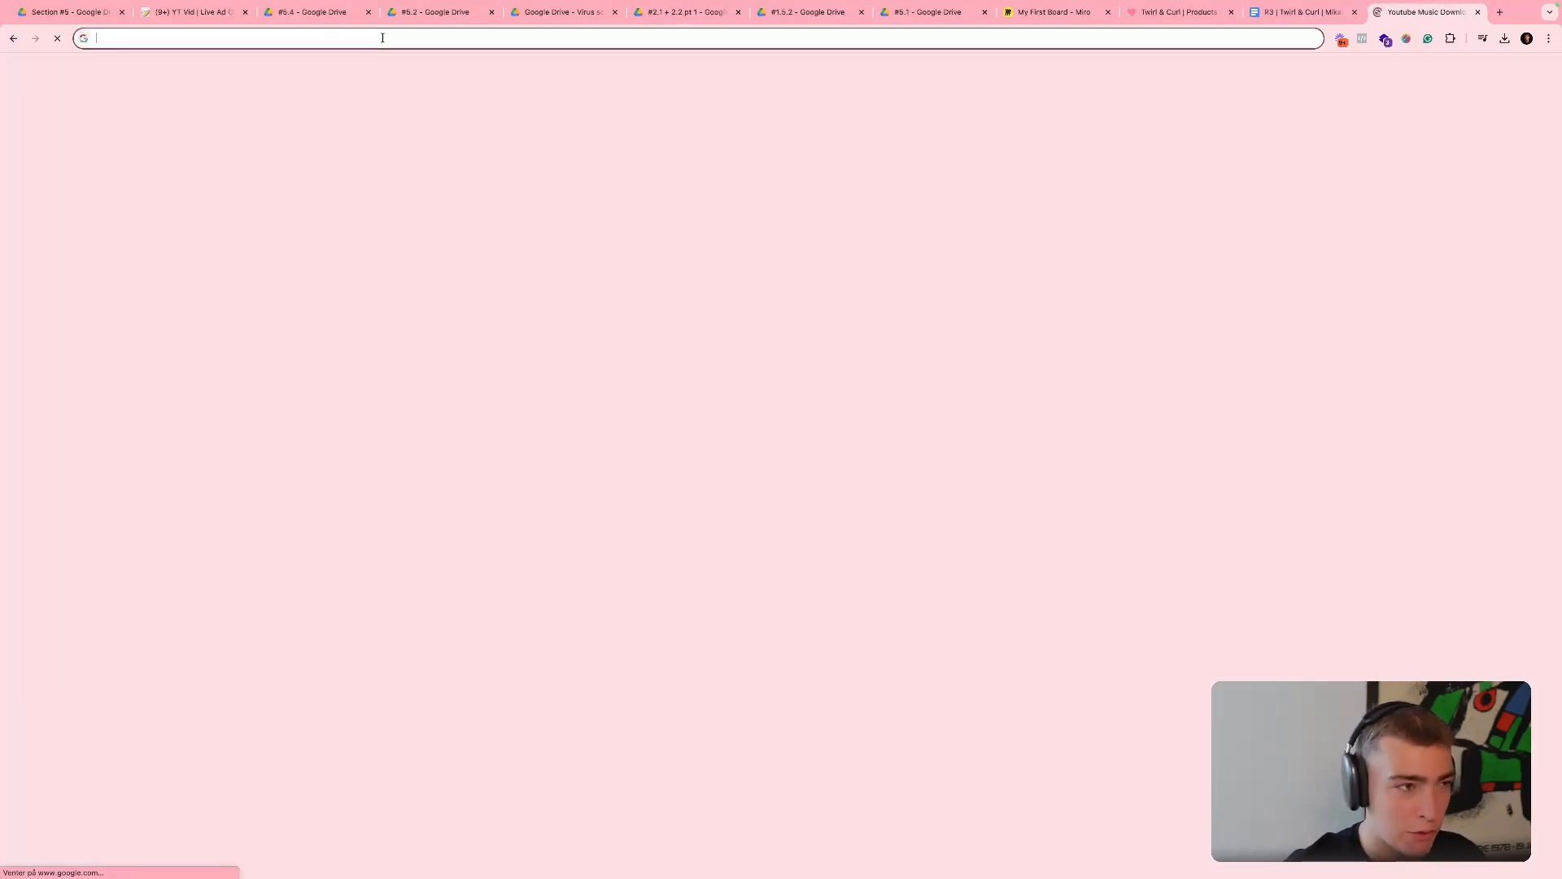
pyautogui.write('https://www.youtube.com/watch?v=4Y5oyN1a6PY')
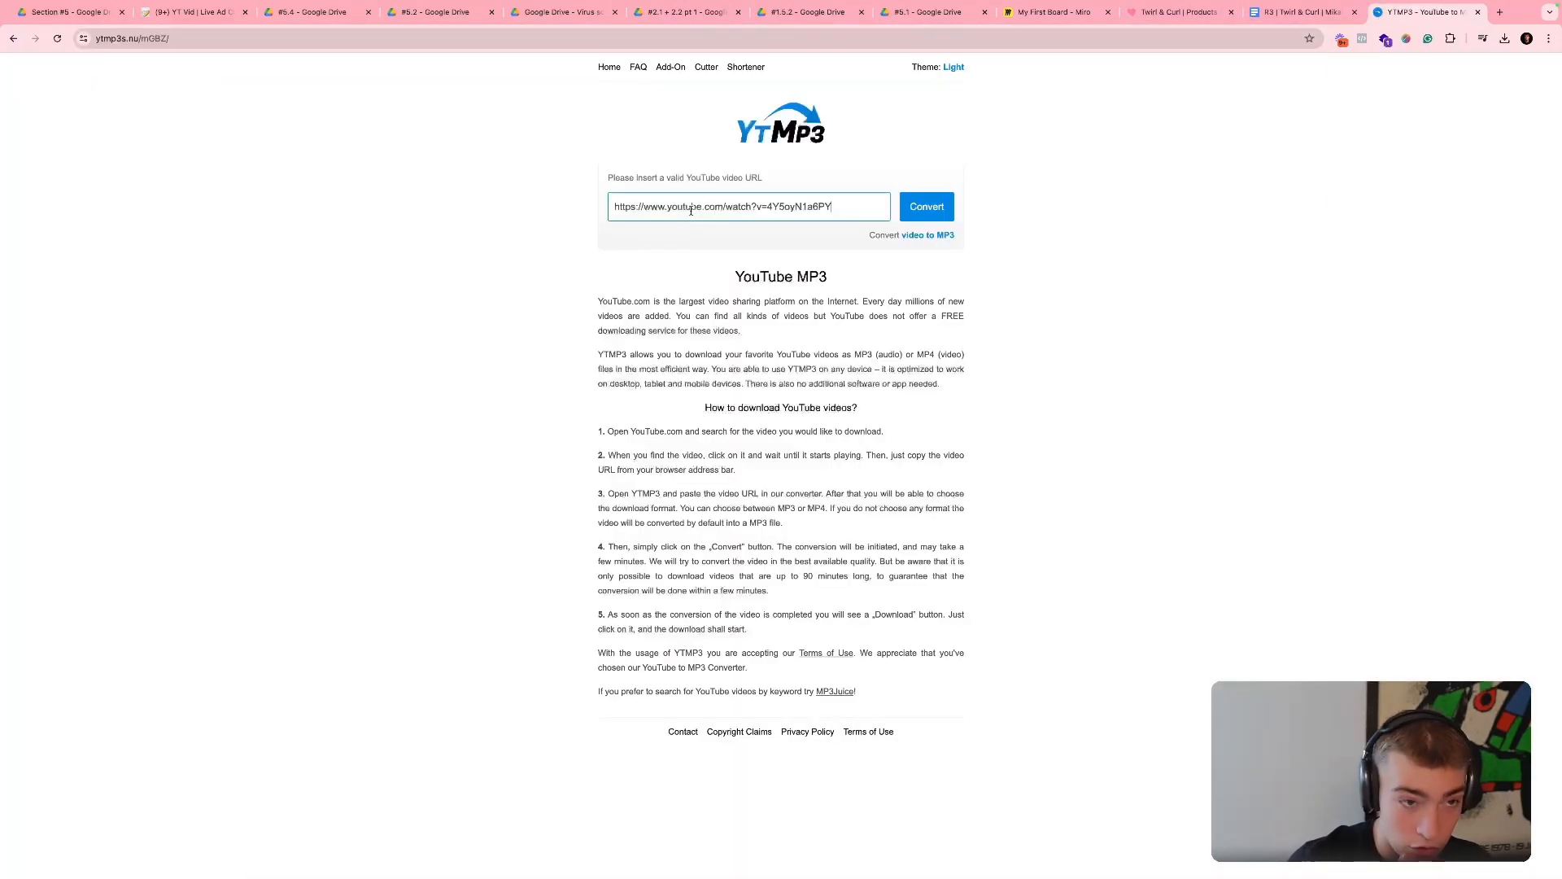
# - Convert the video and download MEYY - Pretty [Sped Up].mp3, dismissing the notification request and closing the advert tab
pyautogui.click(941, 213)
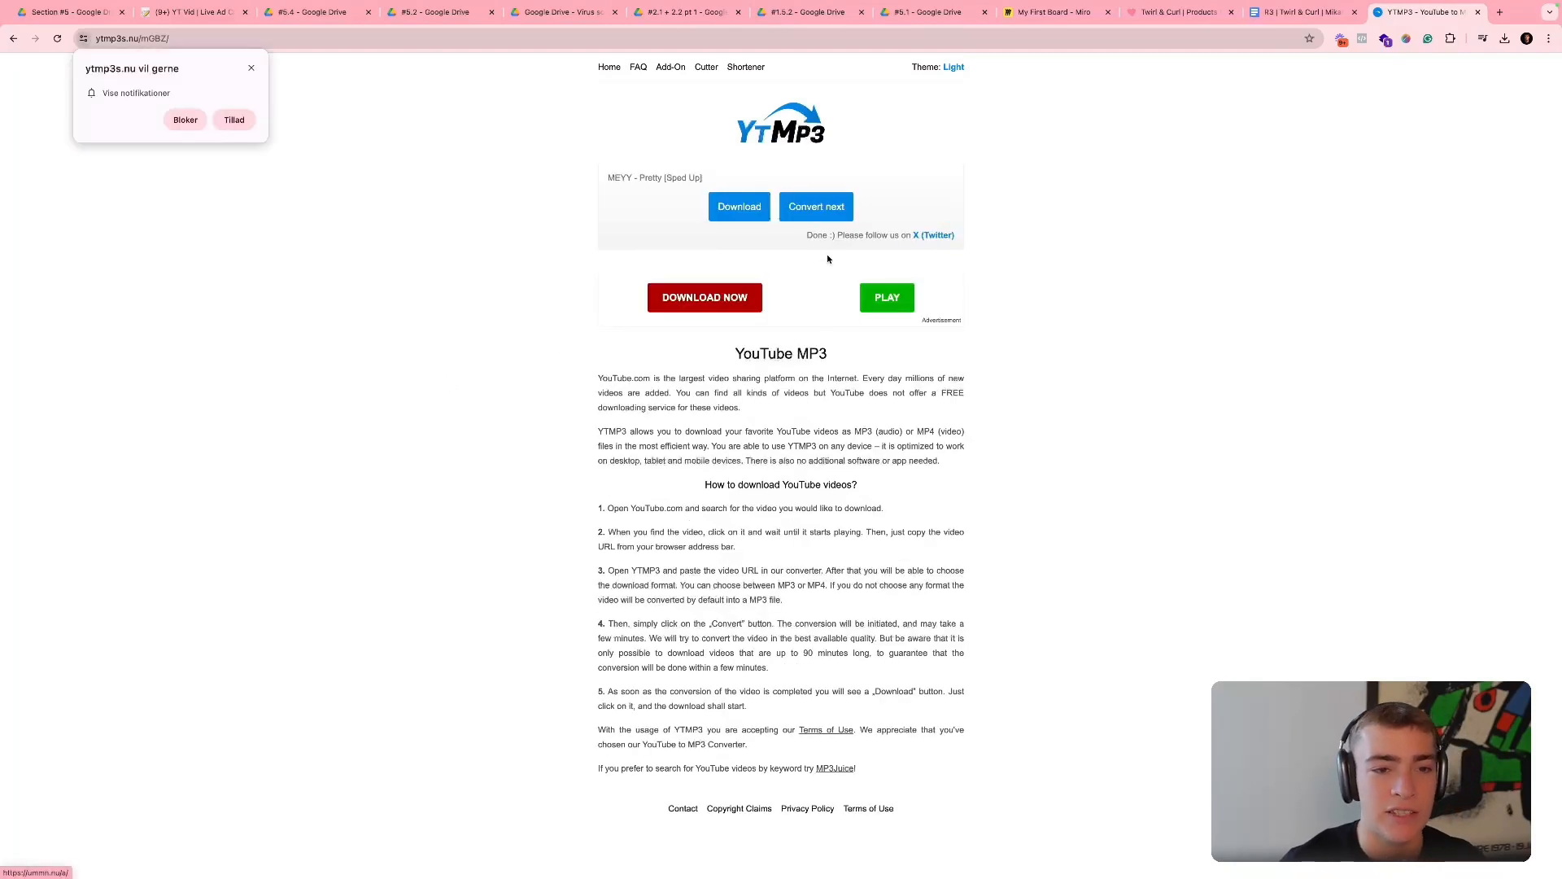
pyautogui.click(252, 68)
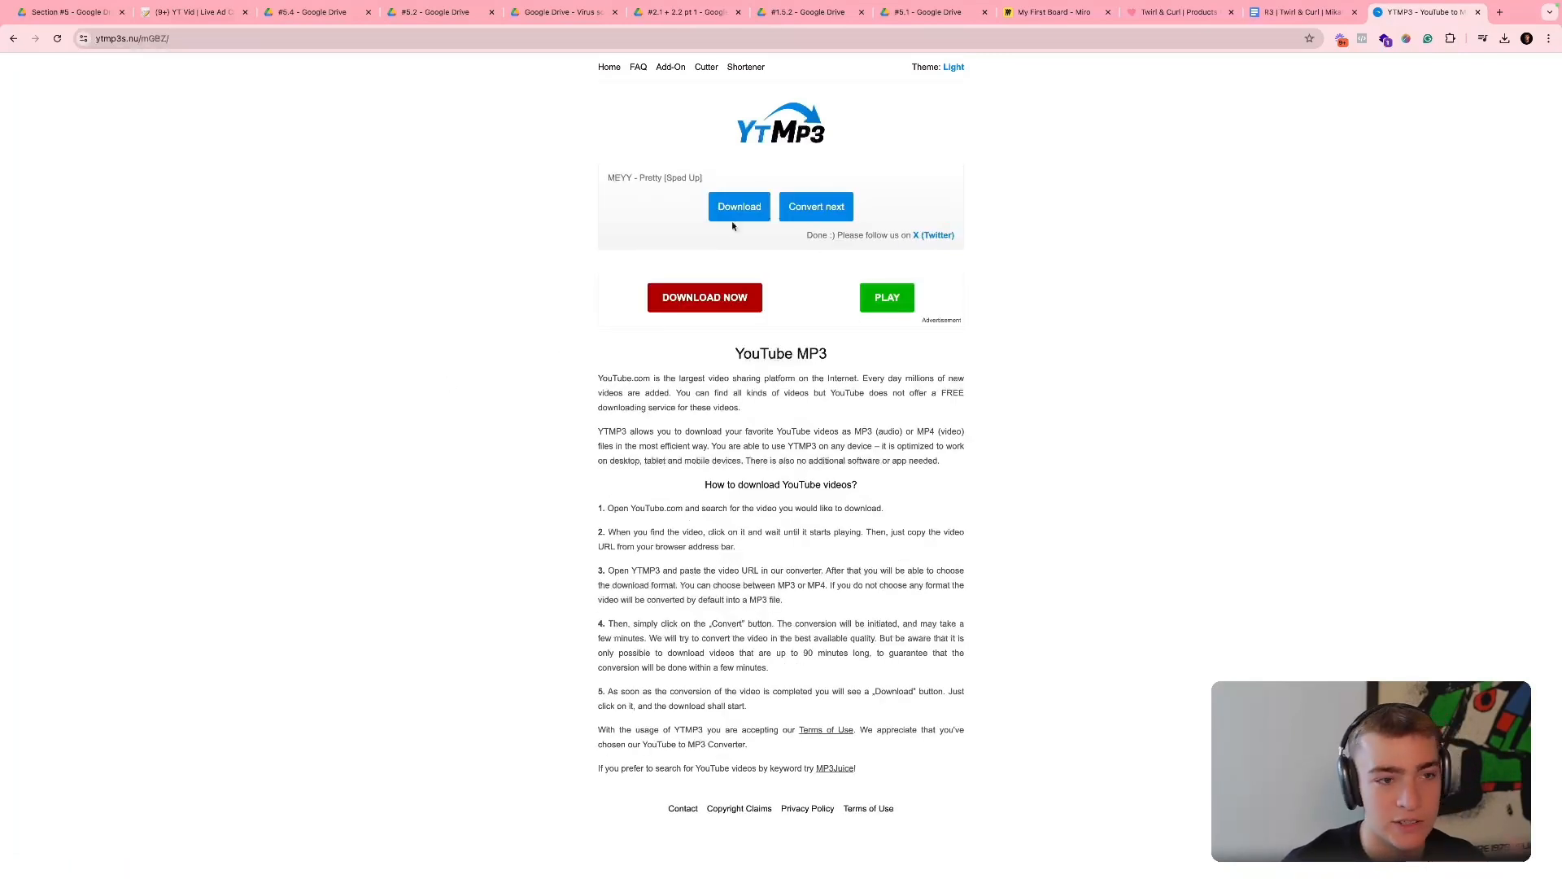
pyautogui.click(746, 215)
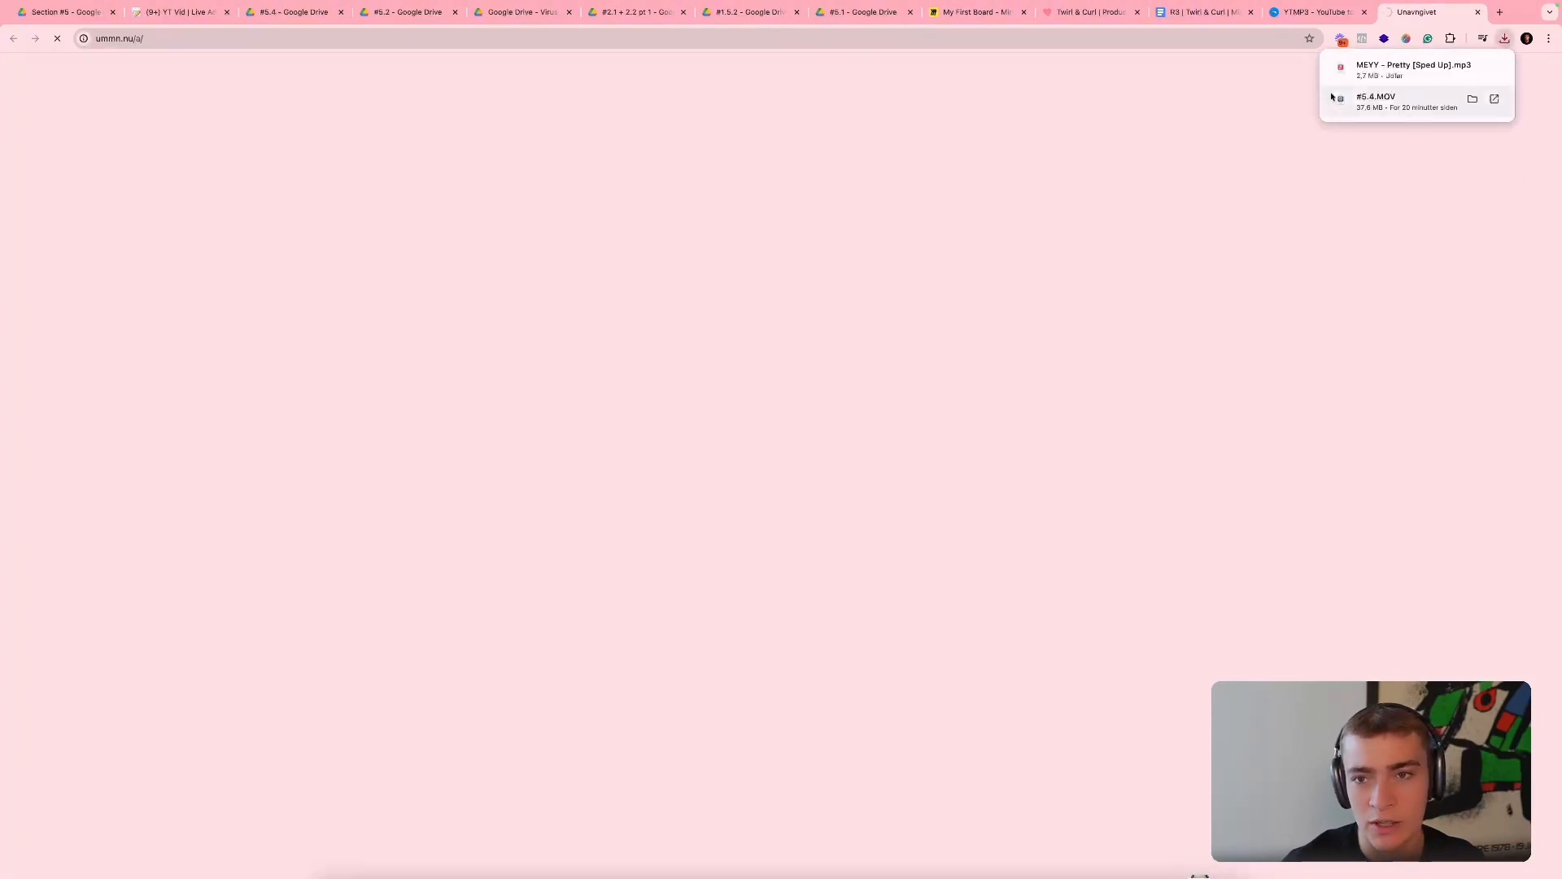
pyautogui.click(1478, 13)
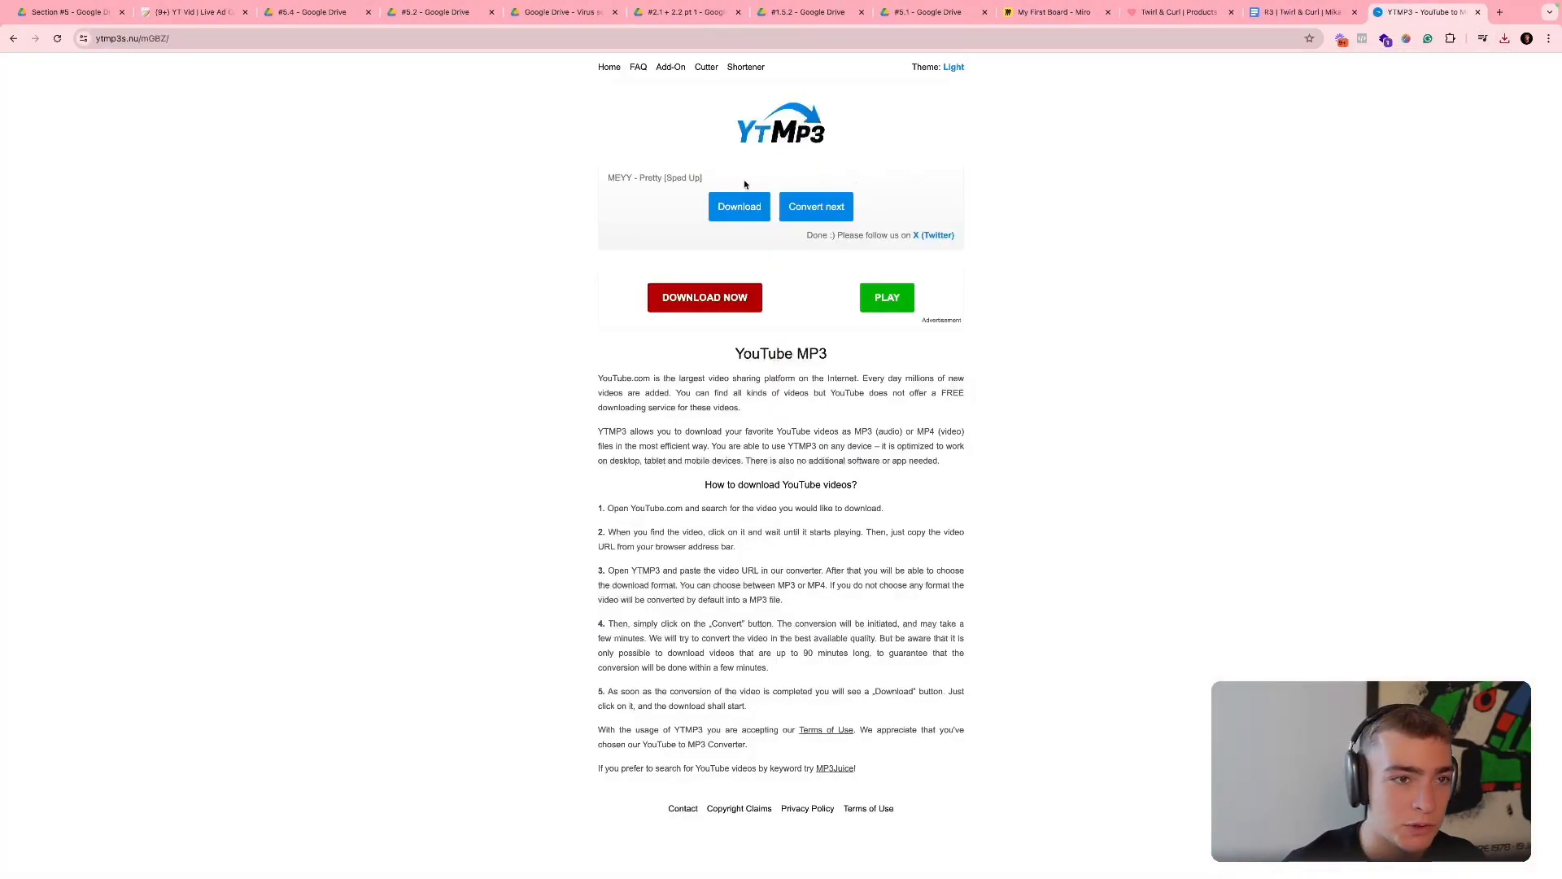
# - Switch to CapCut, import MEYY - Pretty [Sped Up].mp3, and place it beneath the clips at the start of the timeline
pyautogui.hotkey('ctrl', 'Right')
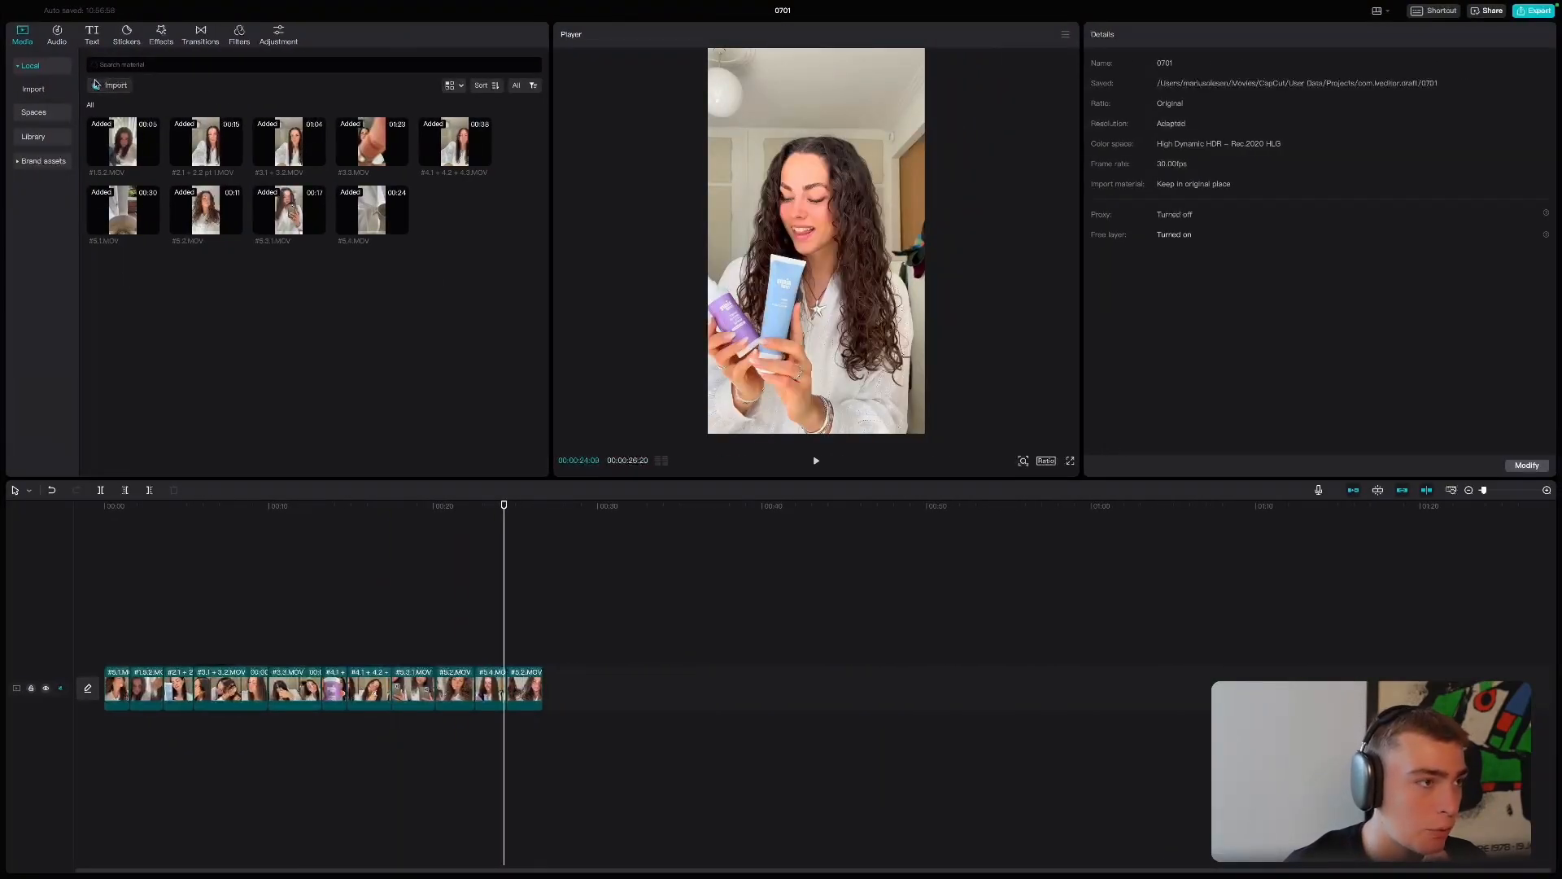
pyautogui.click(58, 36)
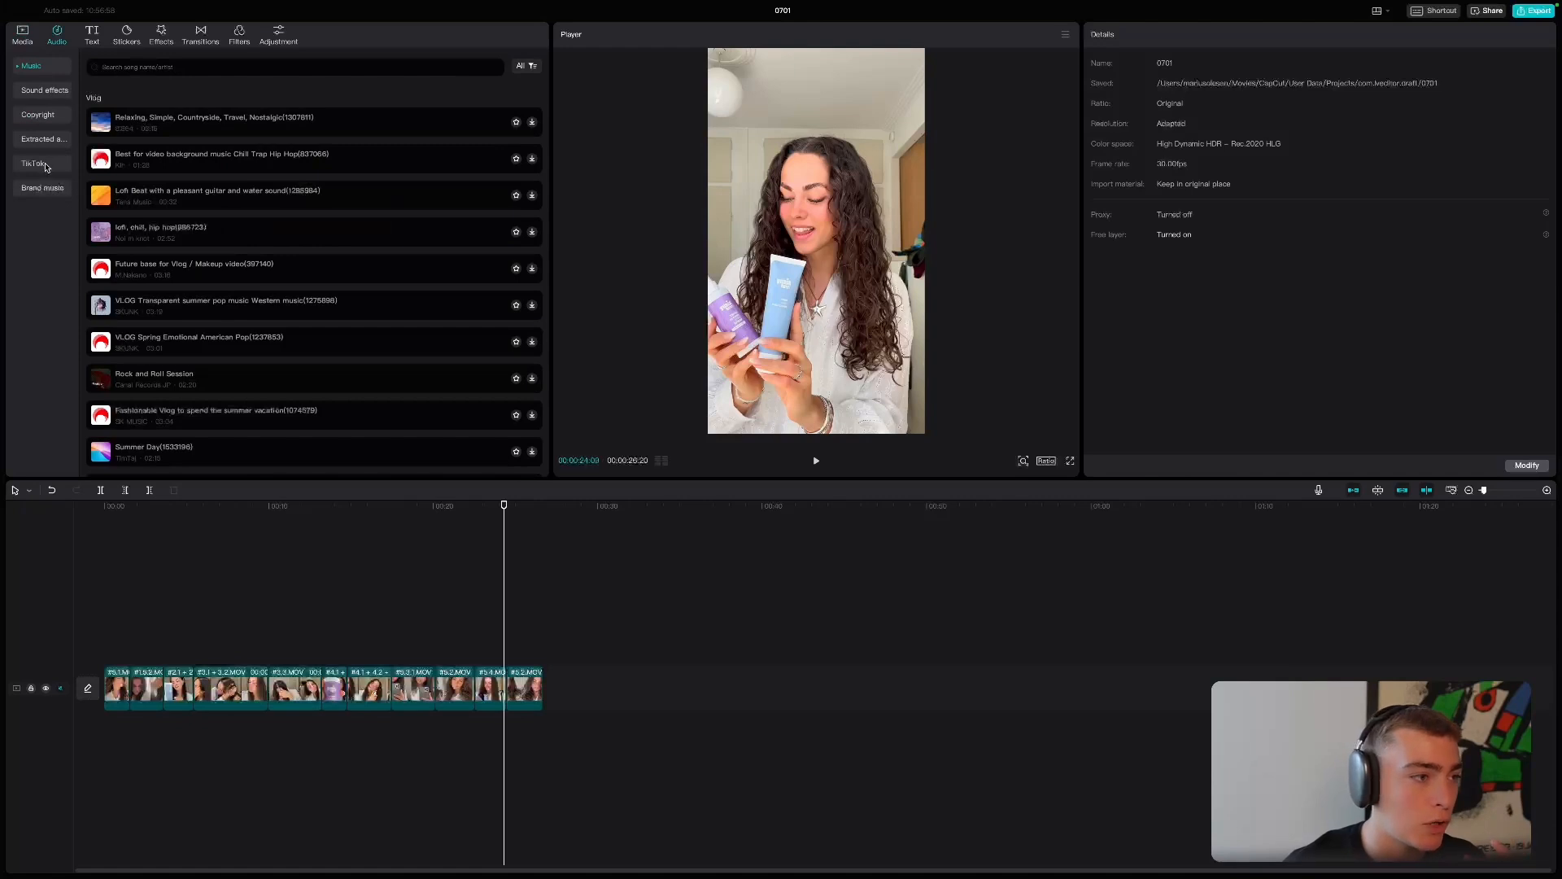
pyautogui.click(38, 91)
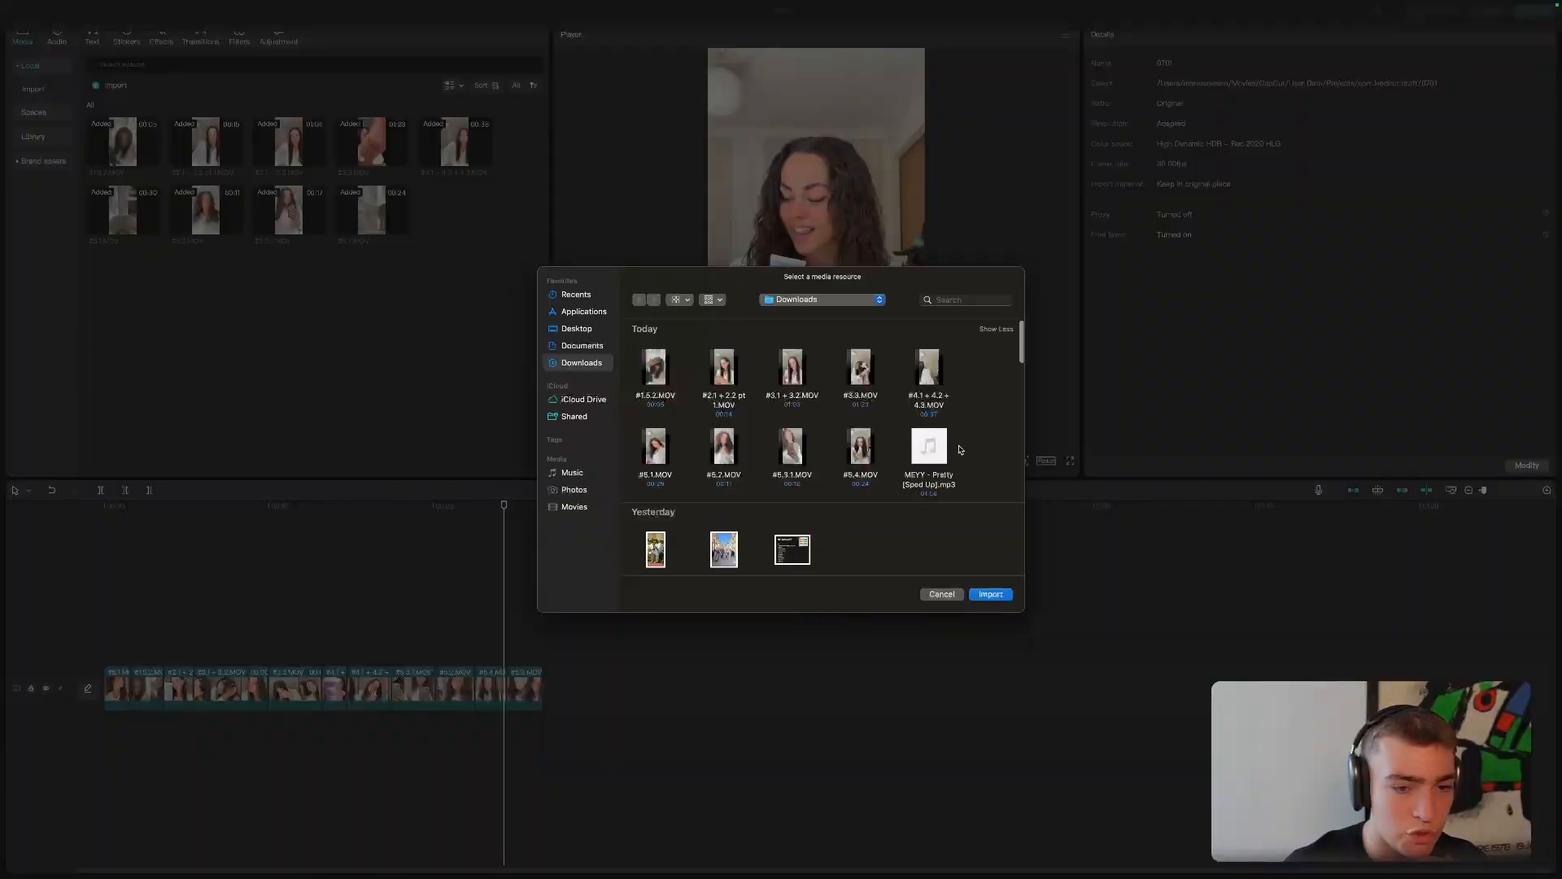
pyautogui.click(928, 449)
pyautogui.doubleClick(928, 449)
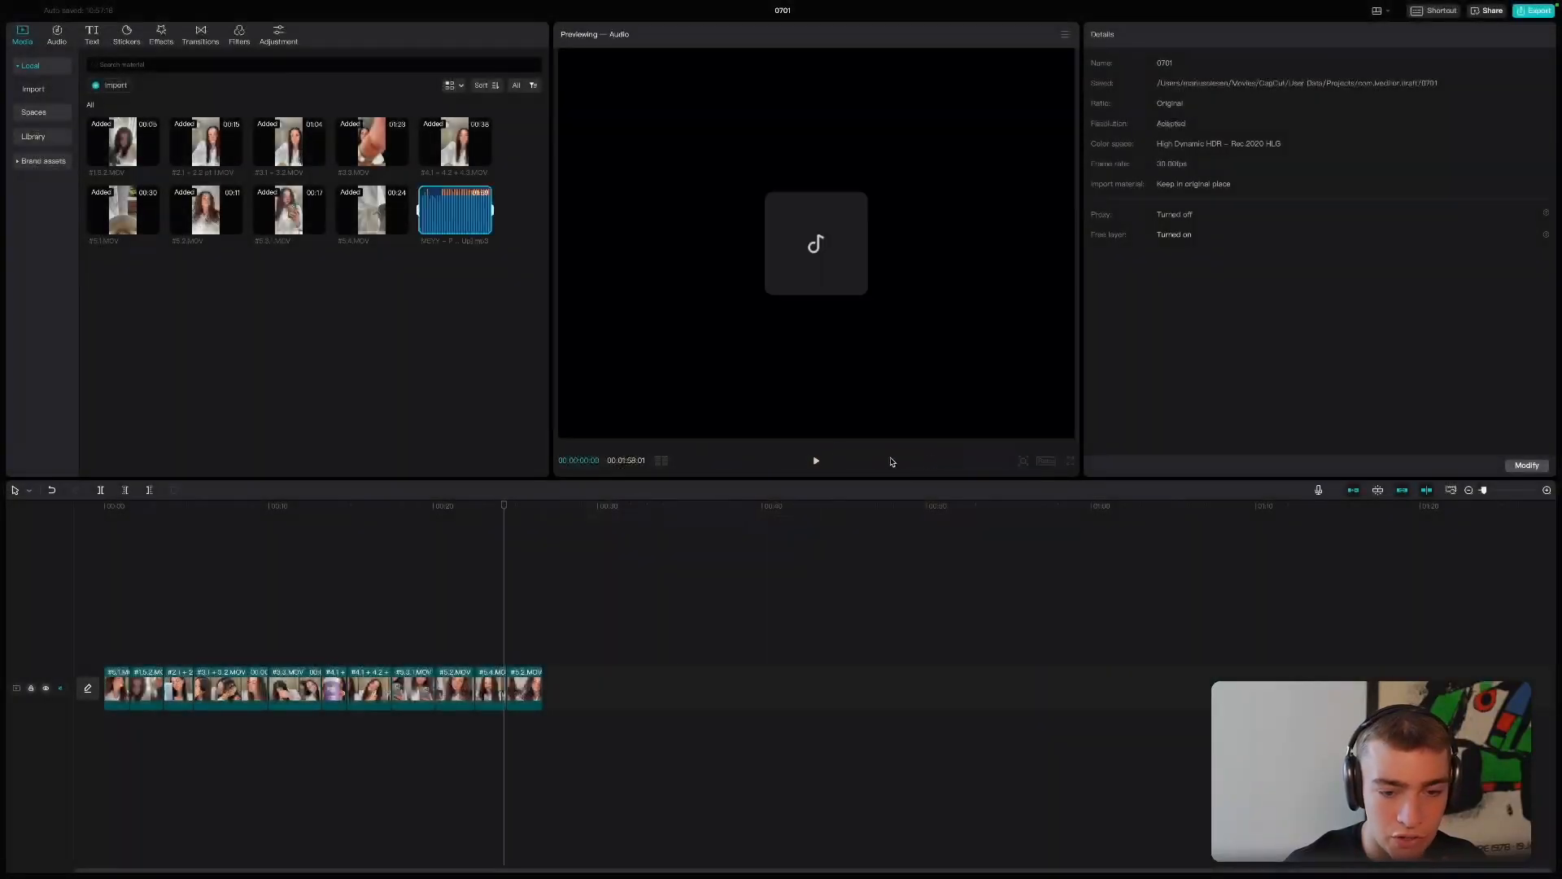
pyautogui.click(484, 232)
pyautogui.moveTo(606, 736); pyautogui.dragTo(118, 727)
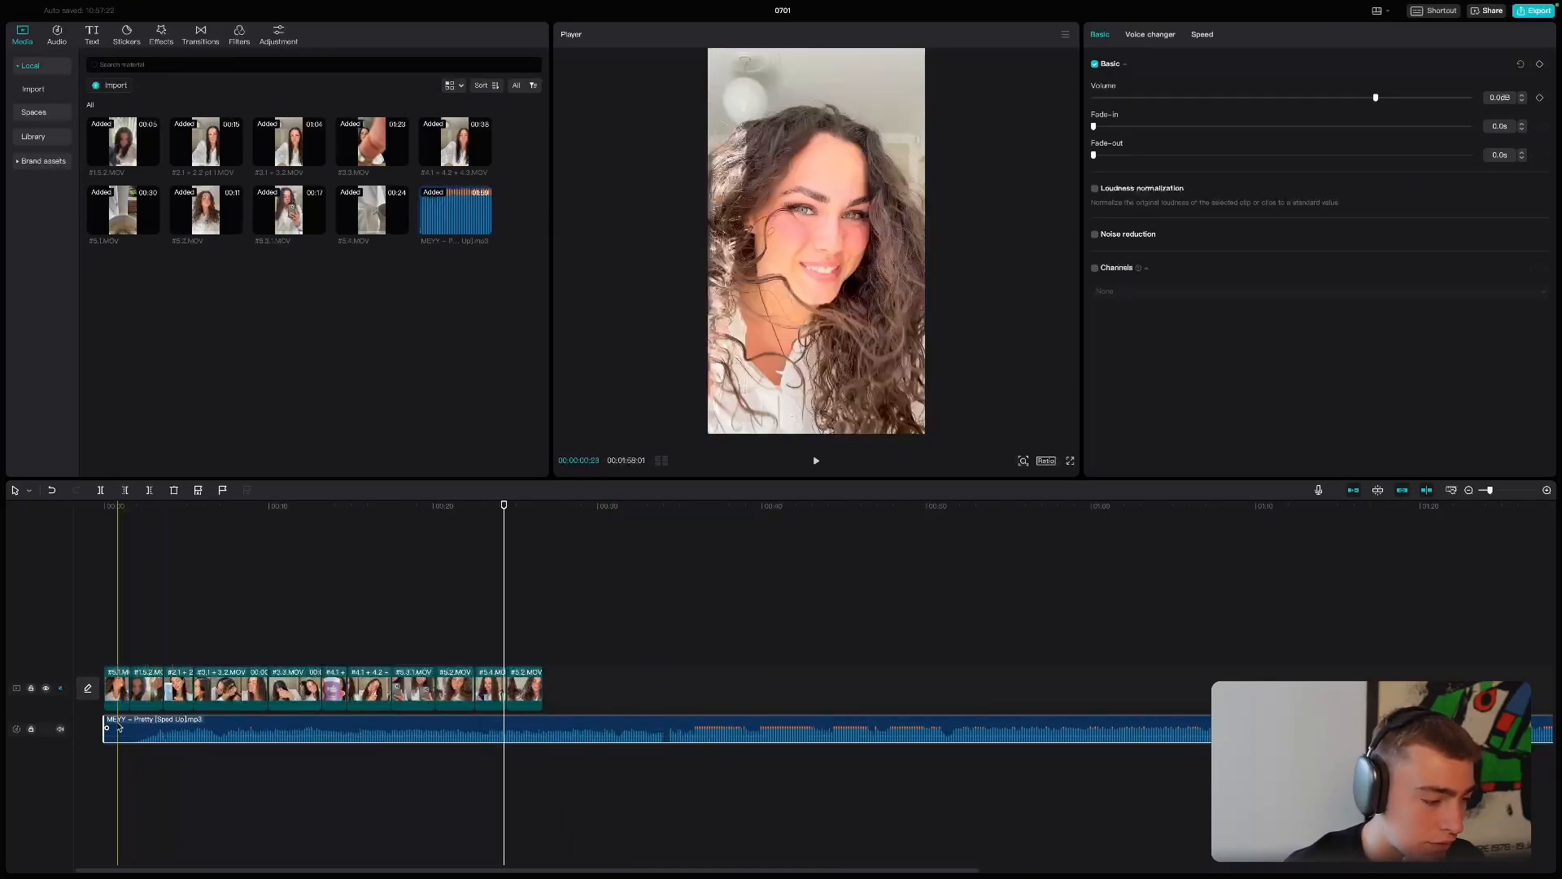
# - Play the opening of the soundtrack and lower the song's volume to -15.9 dB
pyautogui.click(177, 592)
pyautogui.press('space')
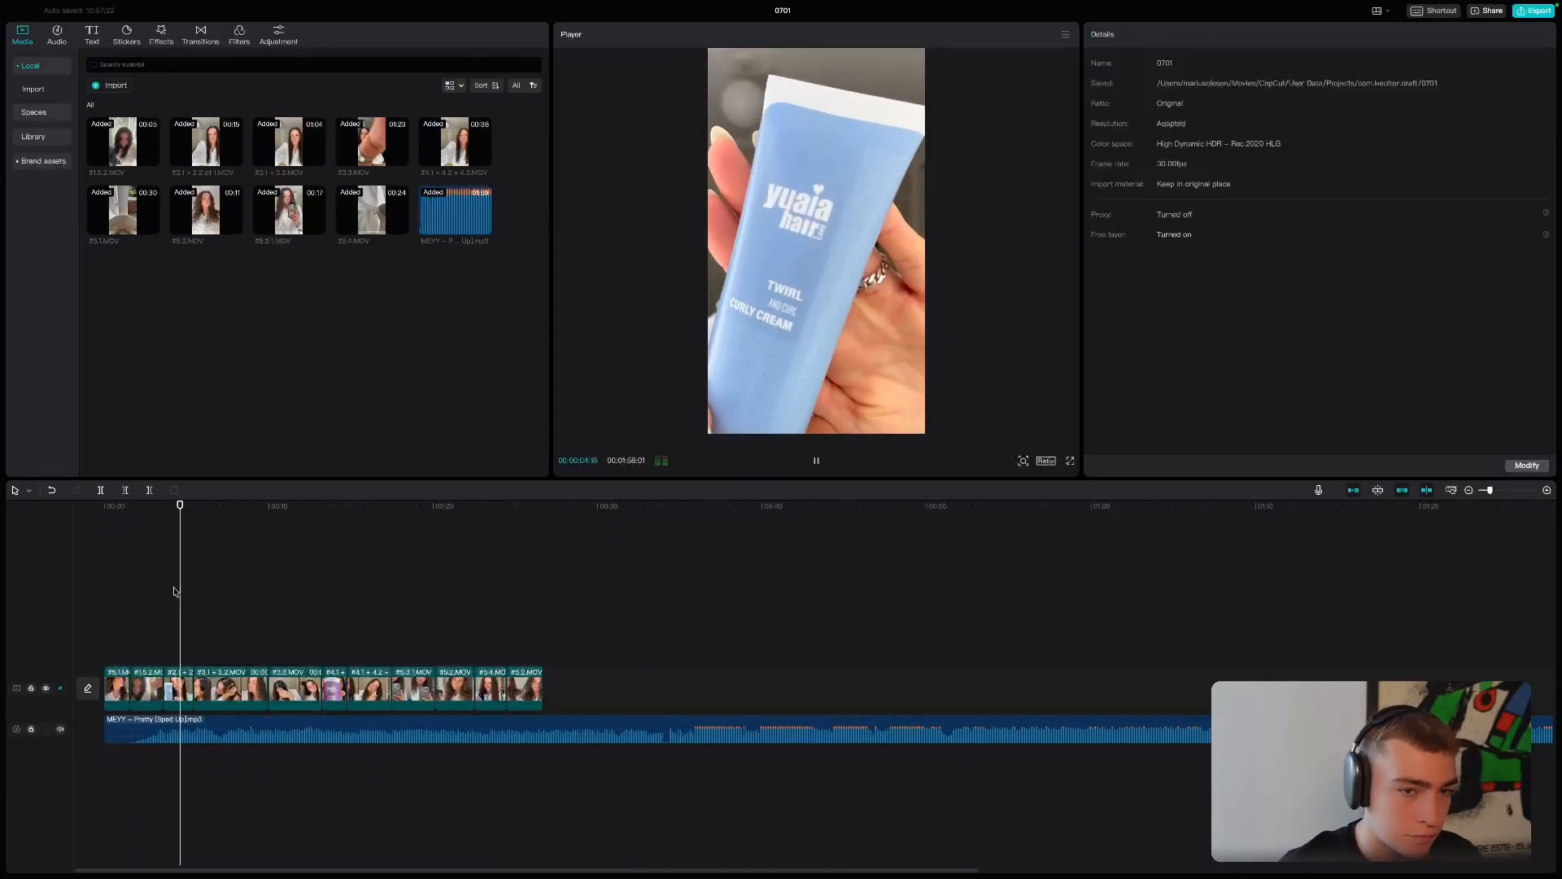
pyautogui.click(368, 735)
pyautogui.moveTo(368, 735); pyautogui.dragTo(374, 738)
# - Listen to the song past the end of the video, trim about 26.5 seconds off its start, and move it to the timeline's beginning
pyautogui.click(656, 713)
pyautogui.press('space')
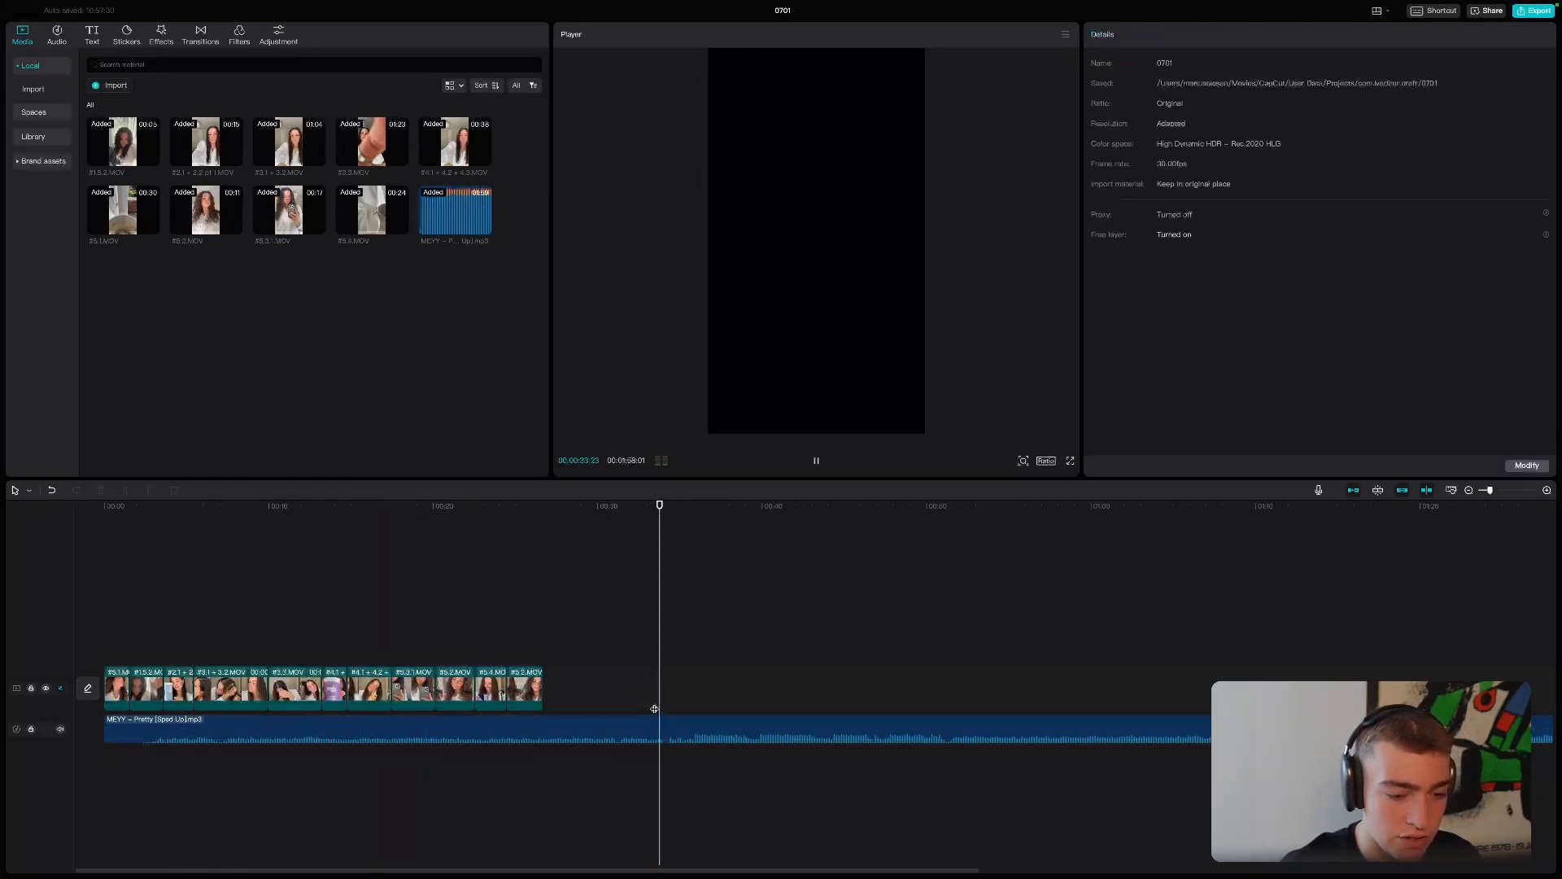
pyautogui.click(666, 713)
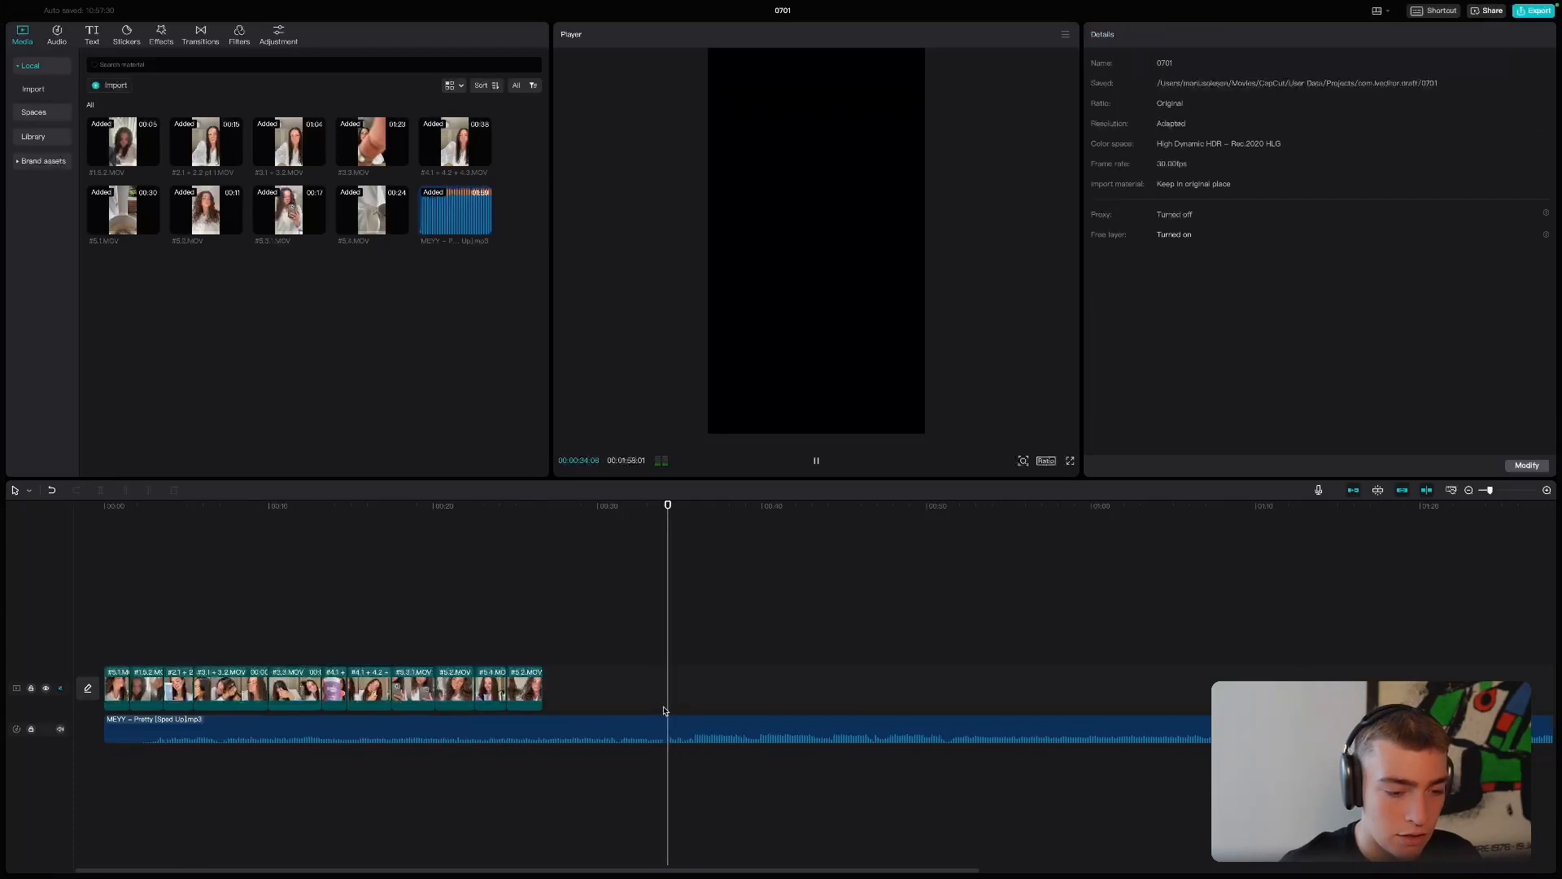
pyautogui.click(621, 708)
pyautogui.press('space')
pyautogui.moveTo(107, 726); pyautogui.dragTo(543, 725)
pyautogui.moveTo(660, 731); pyautogui.dragTo(227, 734)
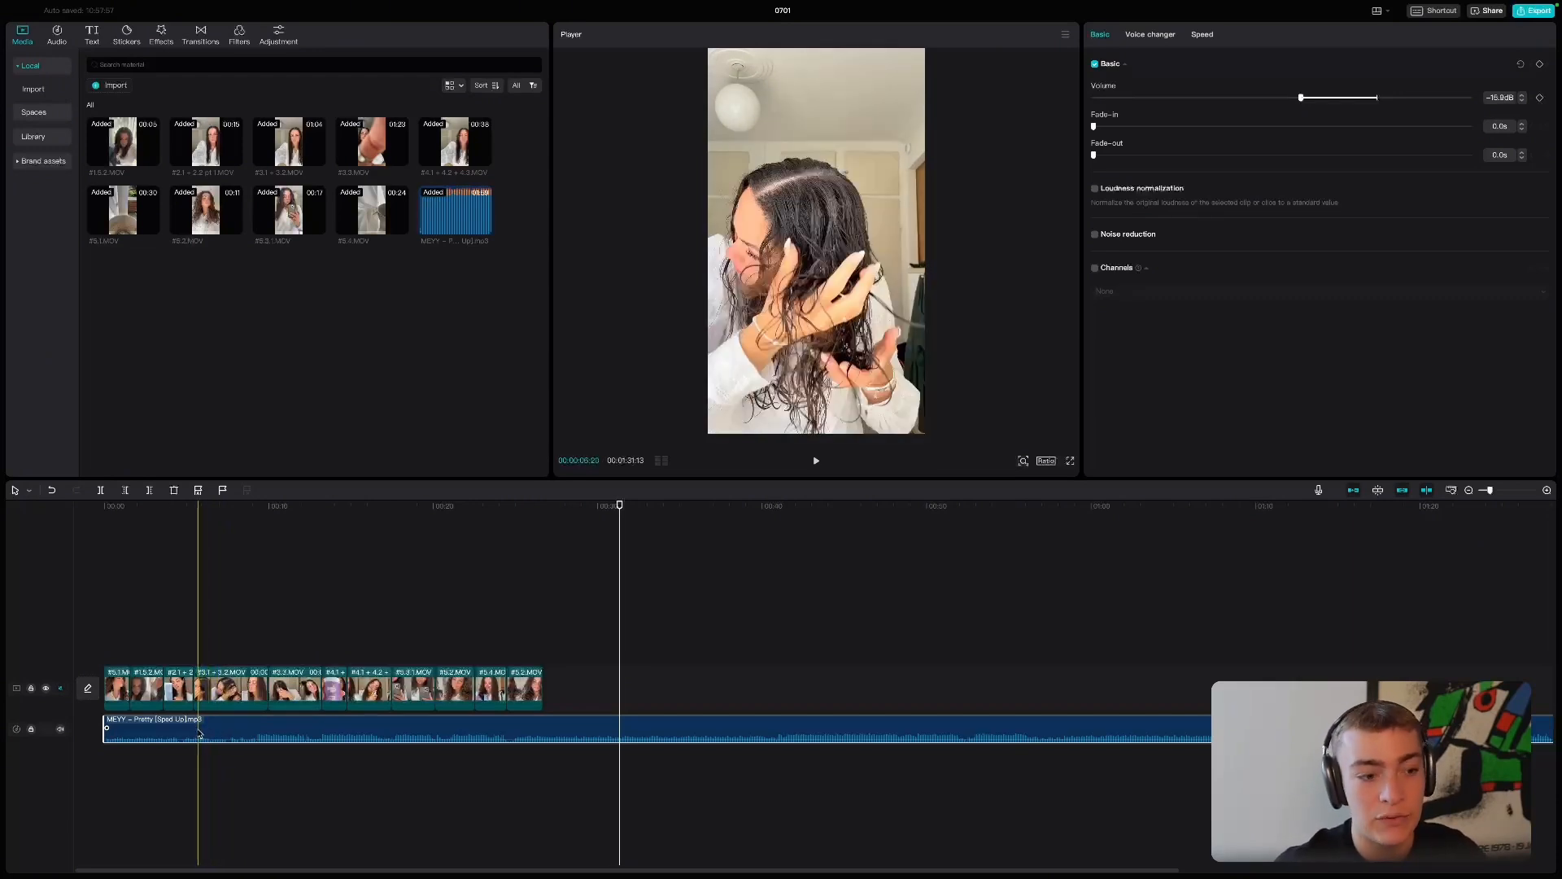
# - Preview the opening, trim about 4 more seconds off the song's start, move it back to the beginning, and replay it
pyautogui.click(541, 643)
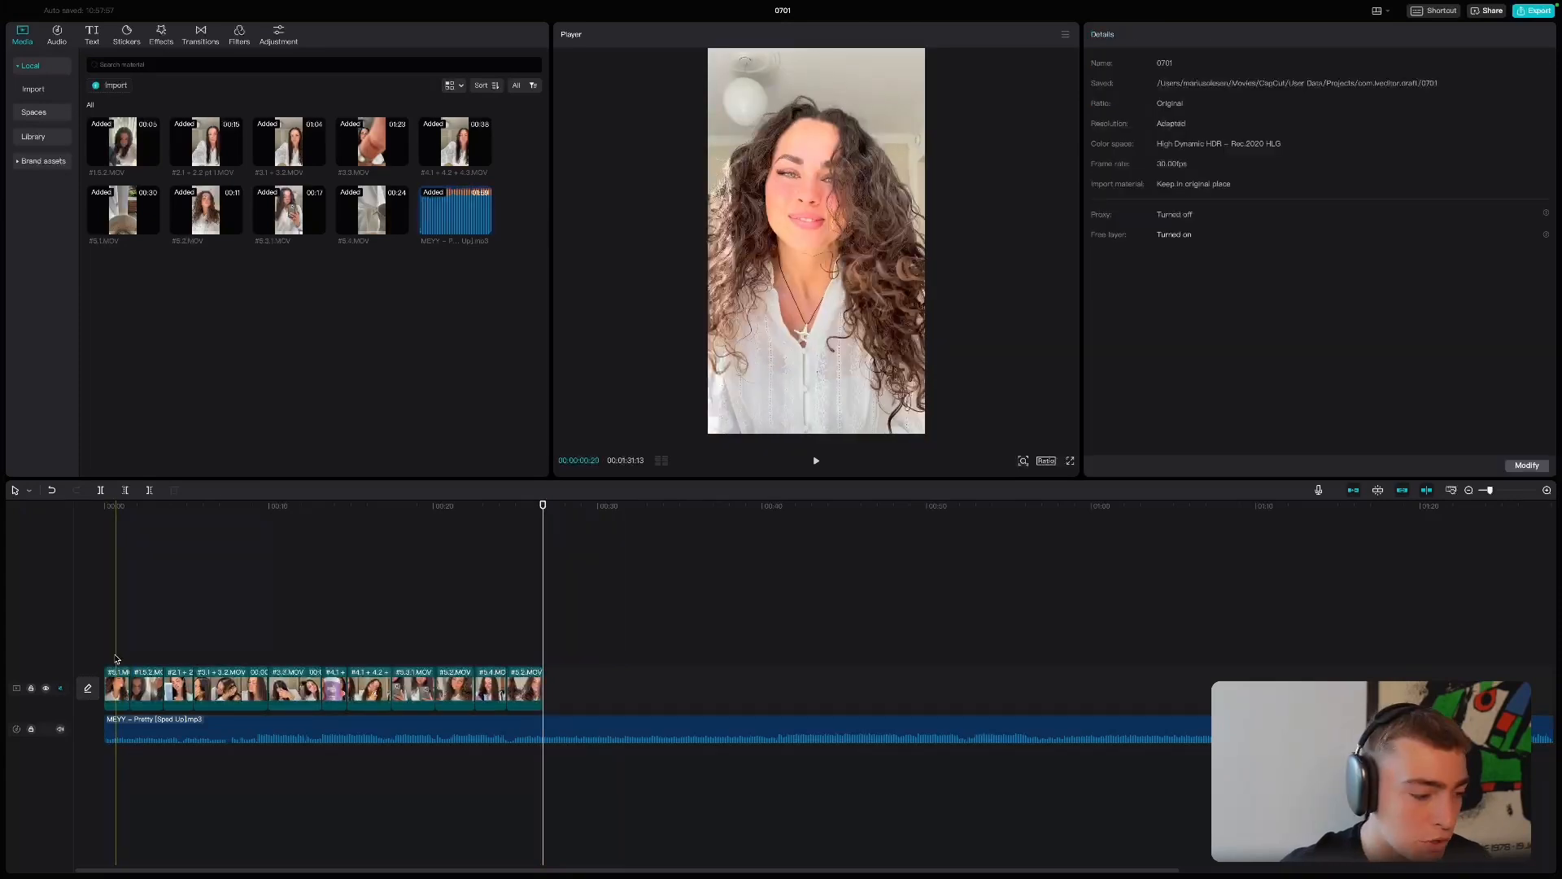
pyautogui.moveTo(116, 659); pyautogui.dragTo(94, 637)
pyautogui.press('space')
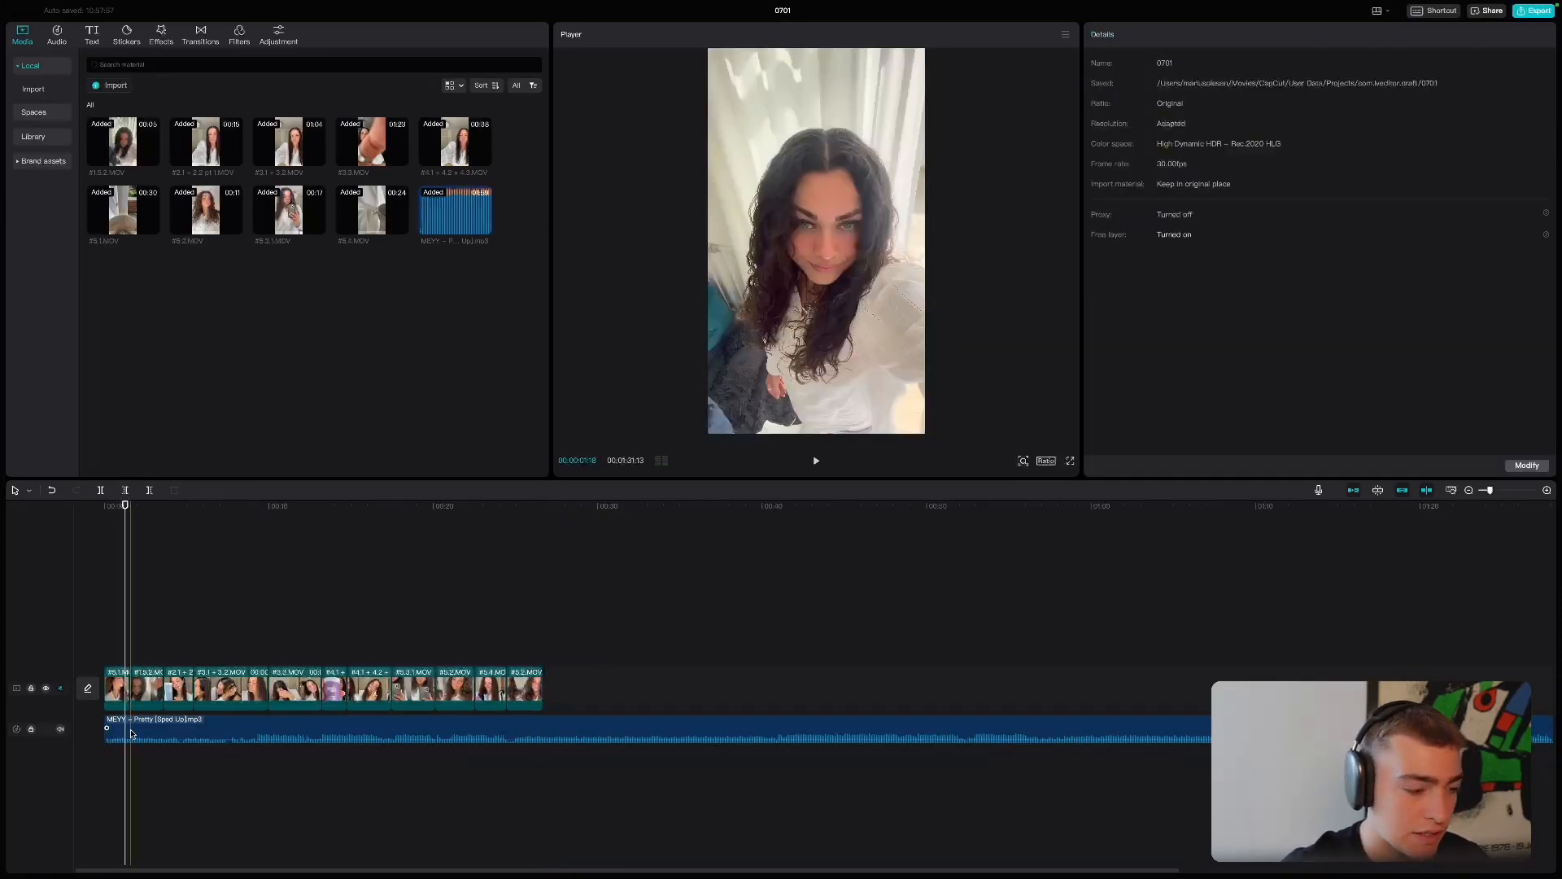
pyautogui.click(105, 724)
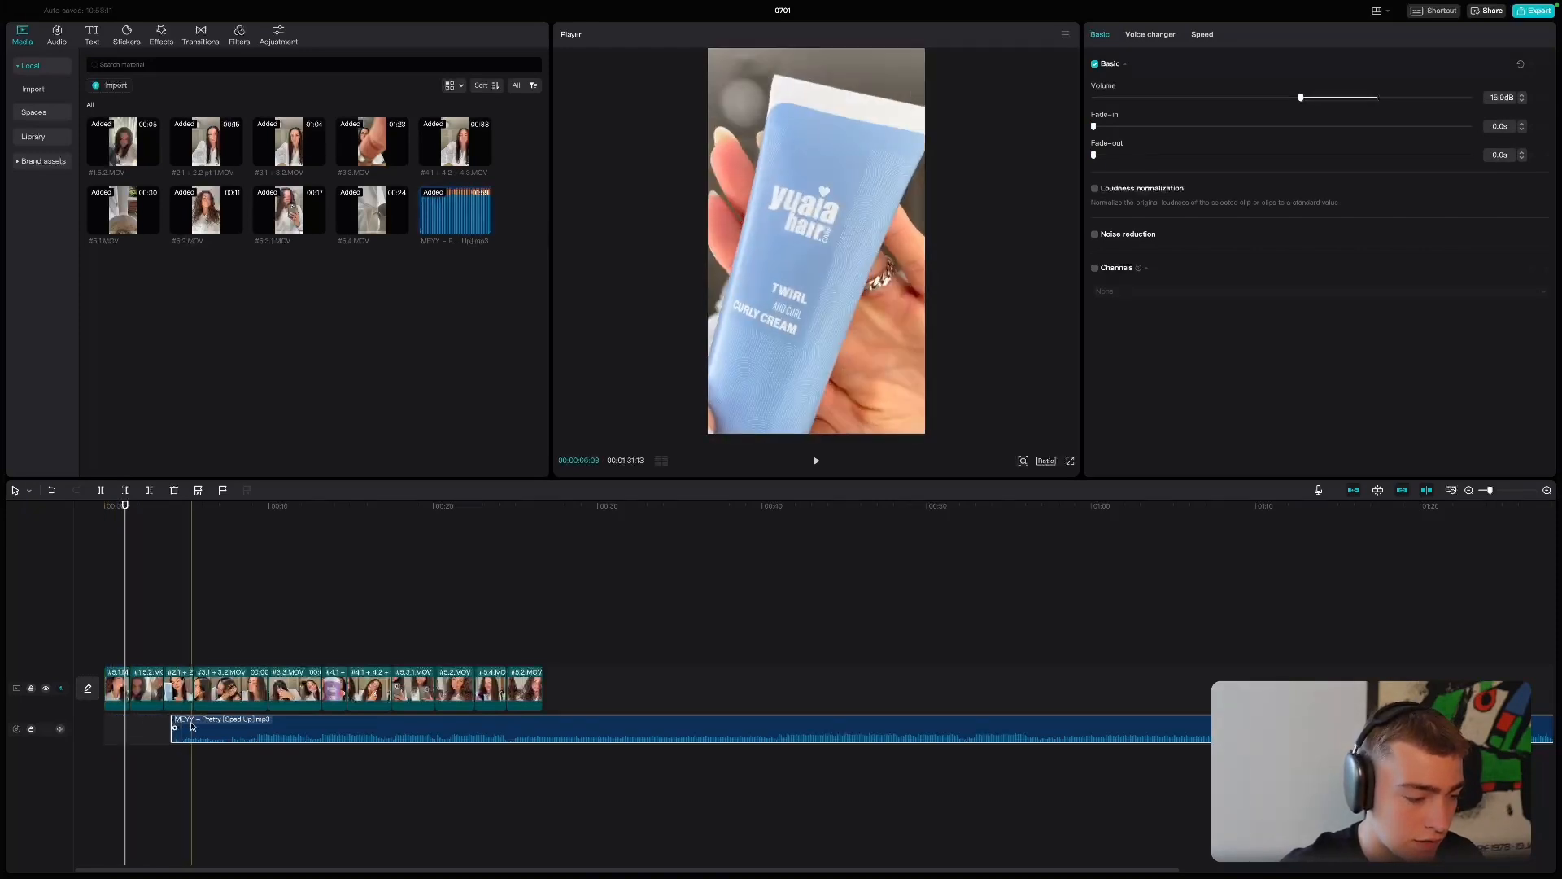
pyautogui.moveTo(193, 727); pyautogui.dragTo(125, 726)
pyautogui.press('space')
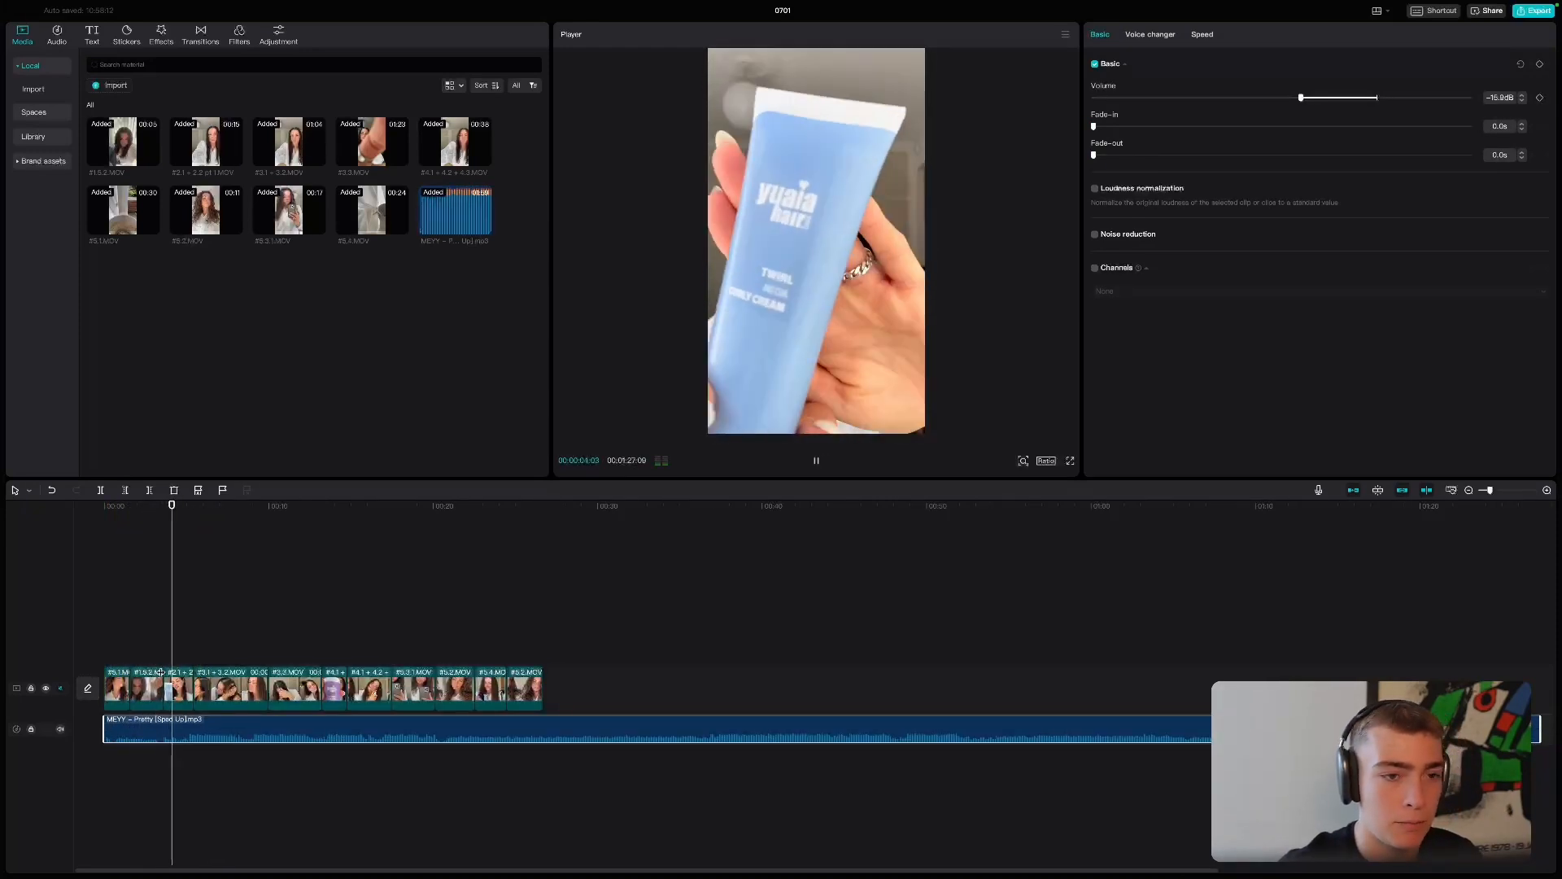
pyautogui.press('space')
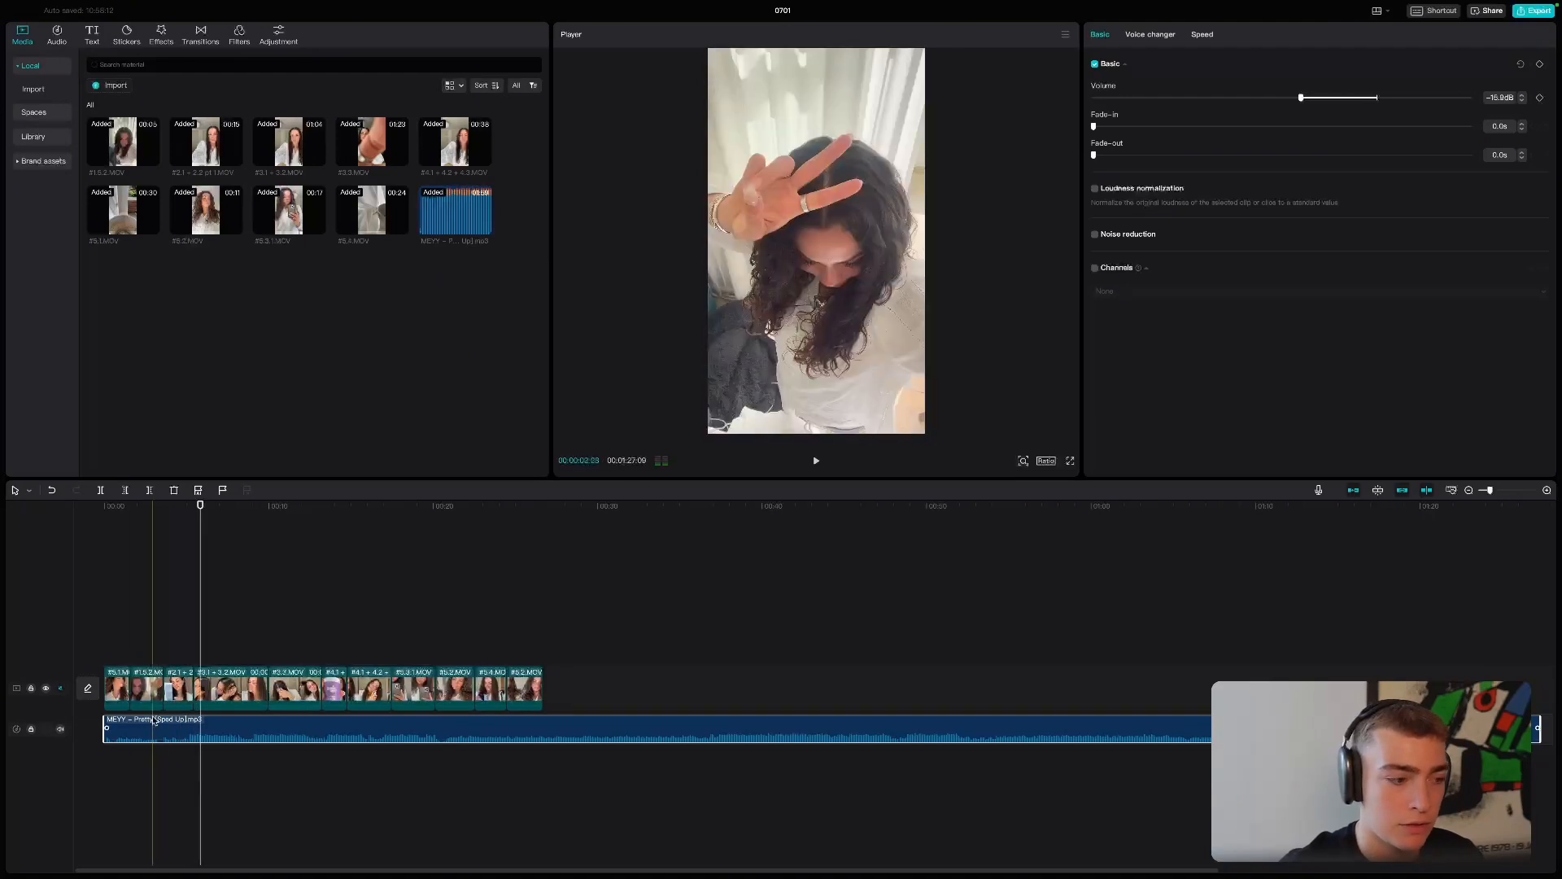
# - Trim about 3.5 seconds more from the song's start, realign it with the first clip, and play the opening
pyautogui.moveTo(104, 723); pyautogui.dragTo(110, 722)
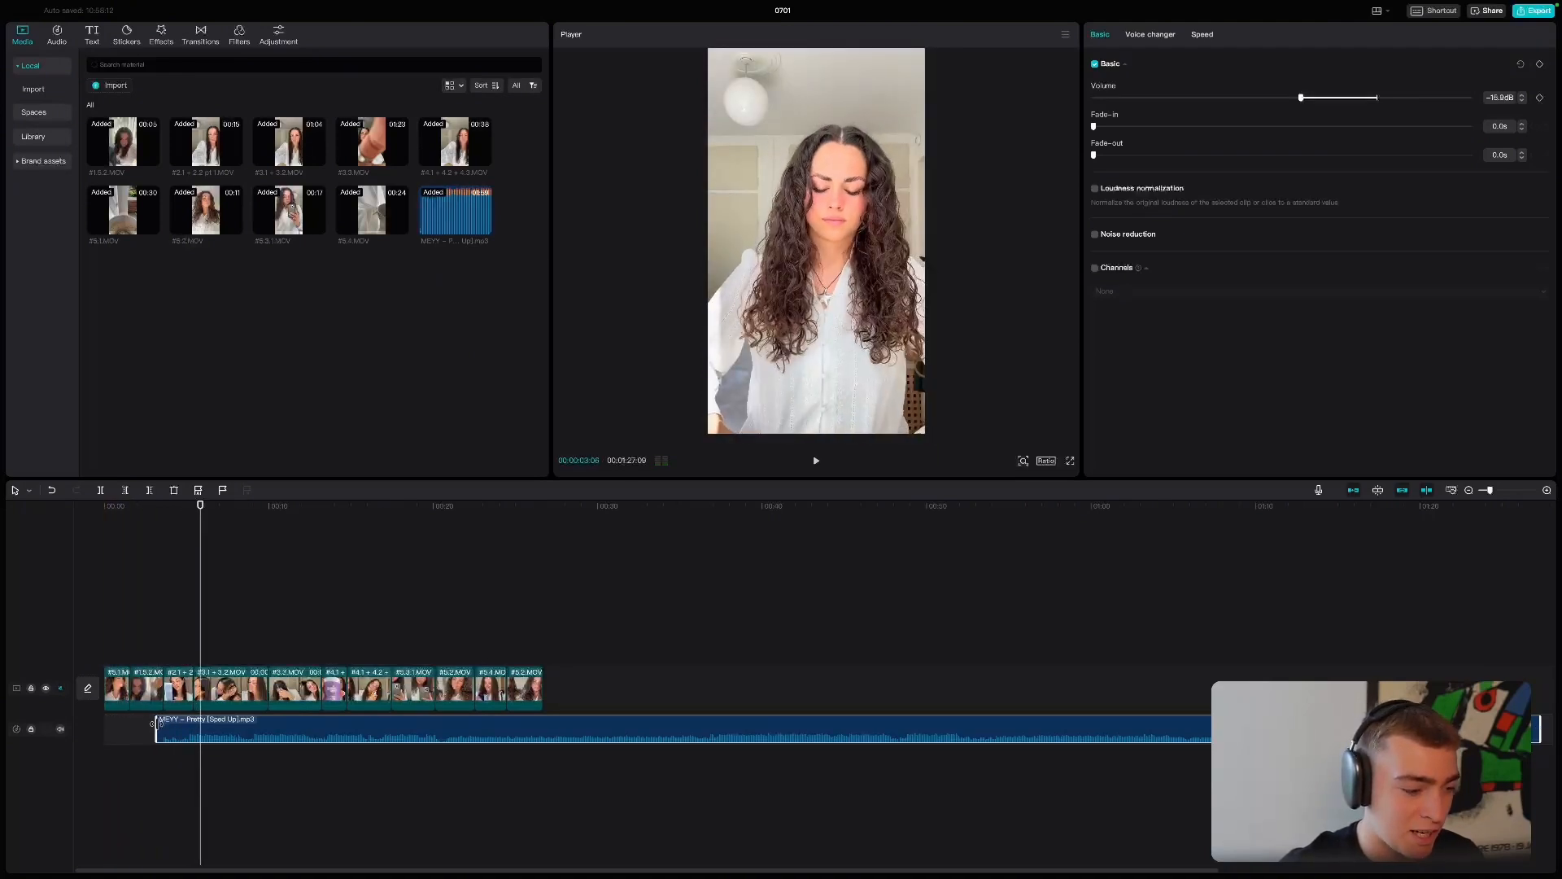
pyautogui.moveTo(210, 740); pyautogui.dragTo(155, 738)
pyautogui.click(96, 629)
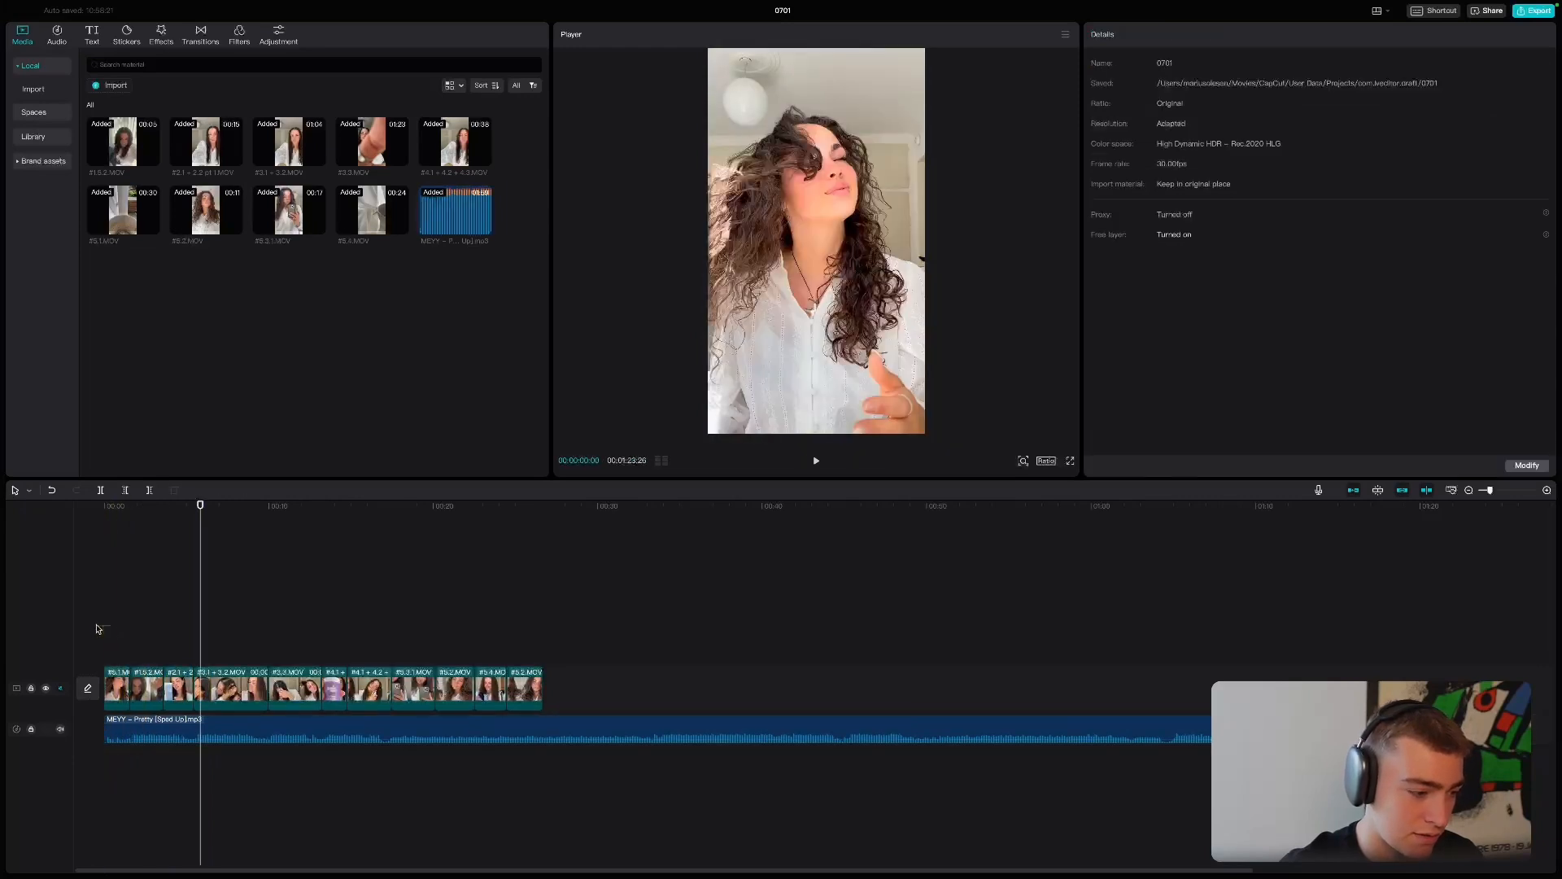
pyautogui.press('space')
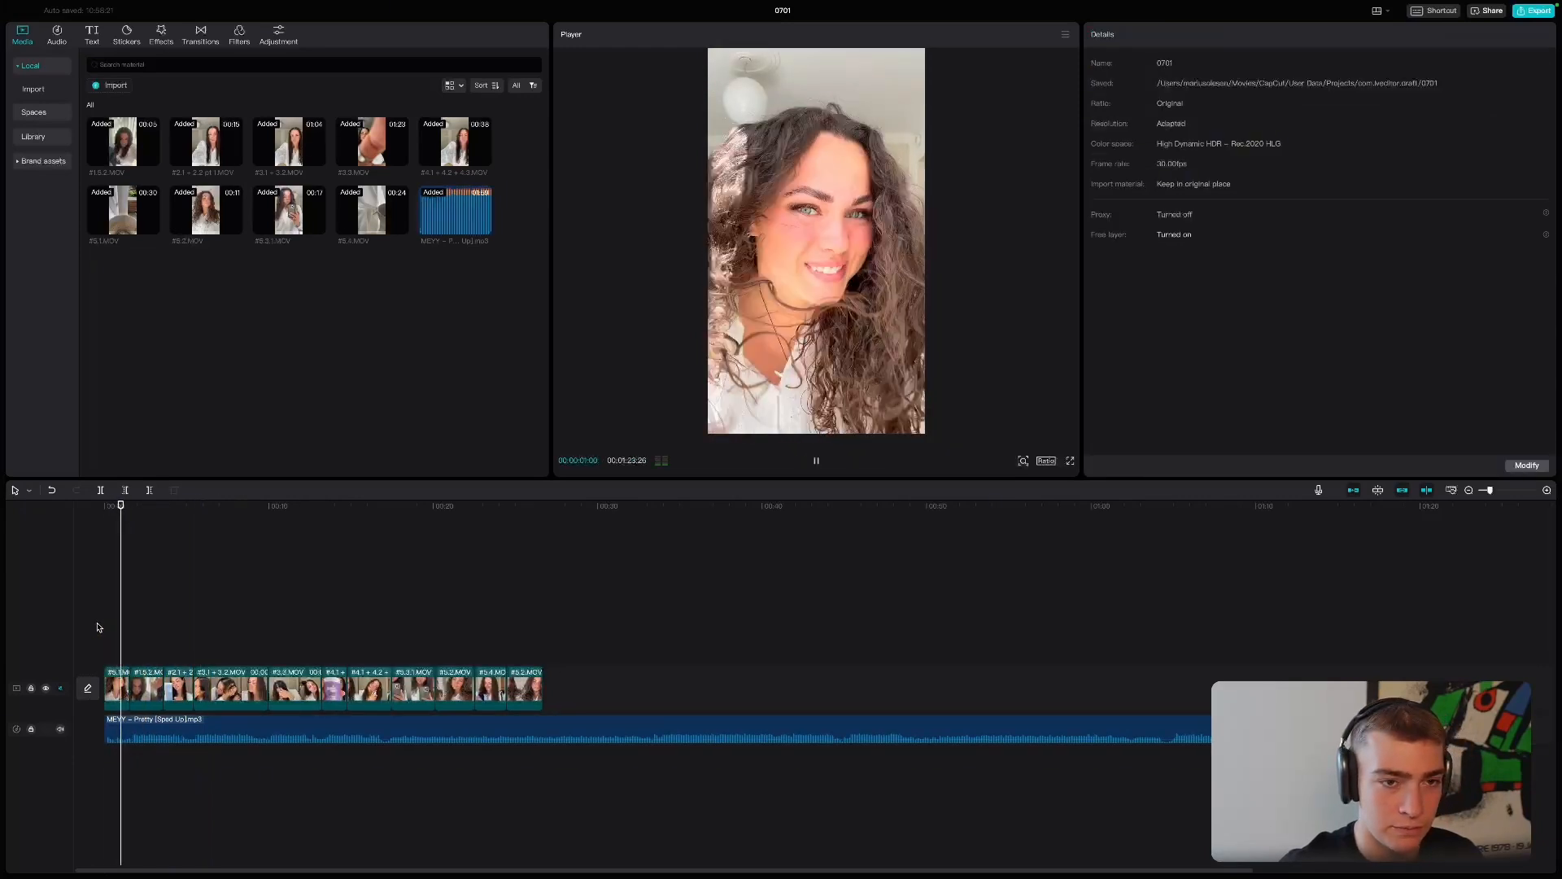
# - Shift the song slightly so its beat matches the cuts, and extend its start back to the beginning of the timeline
pyautogui.click(134, 728)
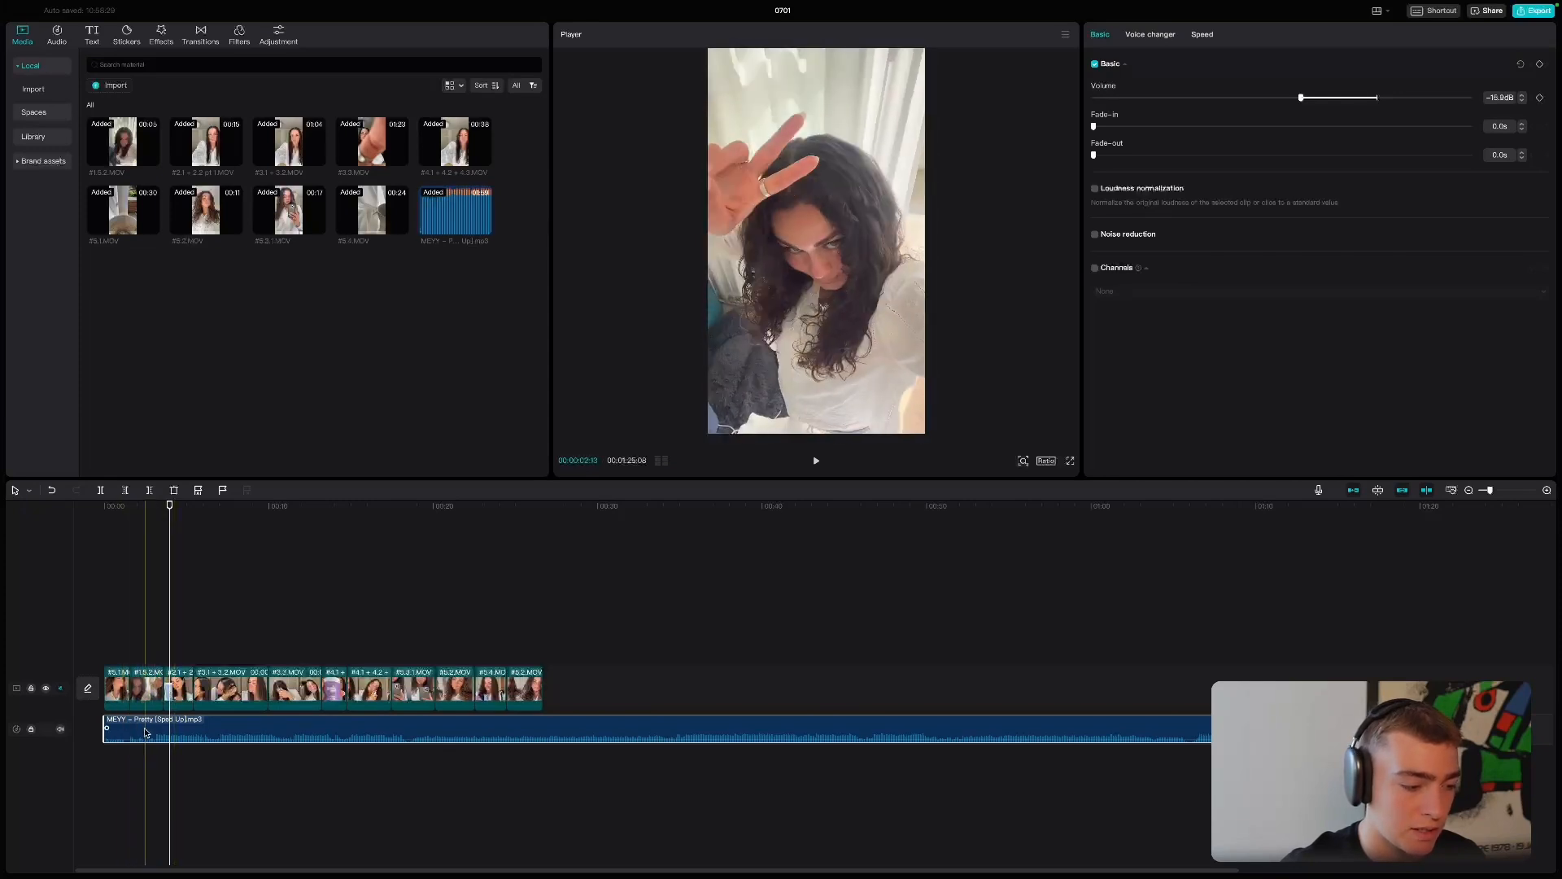
pyautogui.moveTo(145, 731); pyautogui.dragTo(153, 731)
pyautogui.click(165, 713)
pyautogui.press('space')
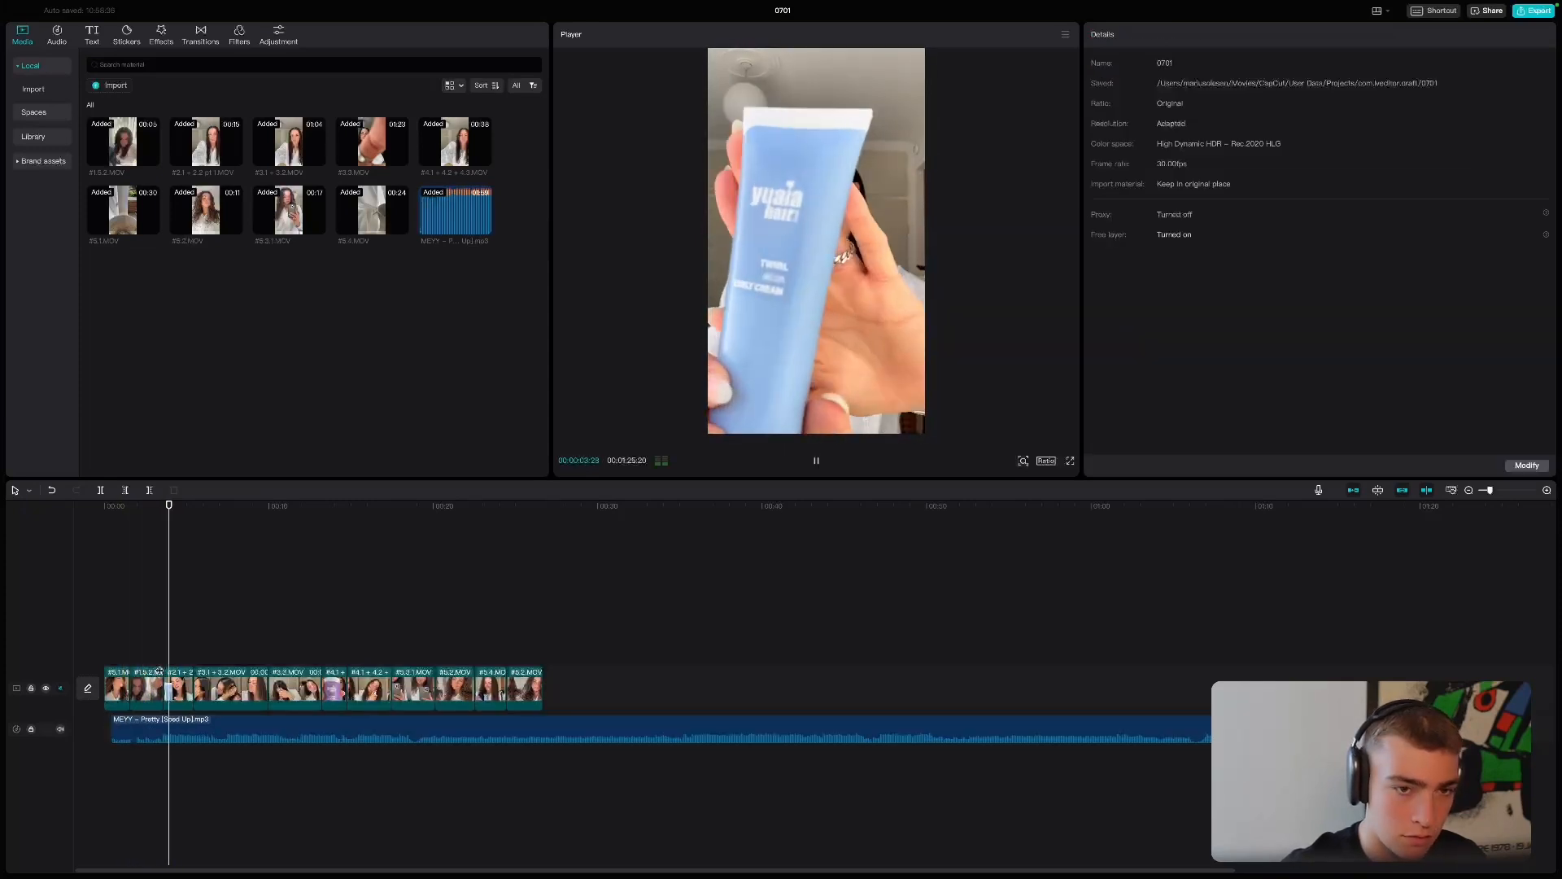
pyautogui.click(178, 729)
pyautogui.moveTo(181, 730); pyautogui.dragTo(187, 730)
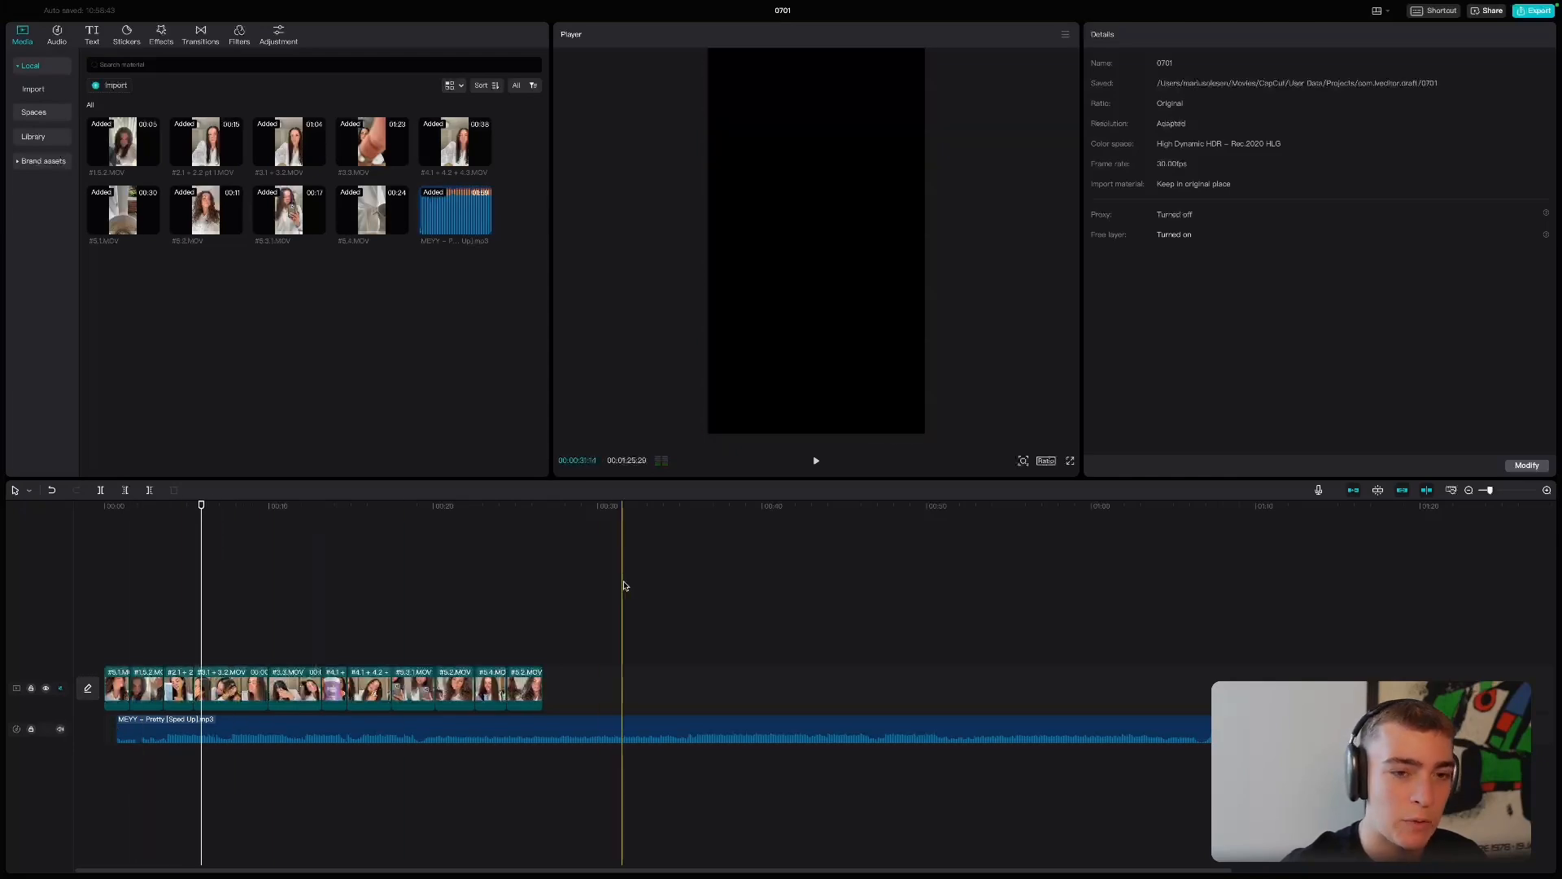
pyautogui.moveTo(114, 731); pyautogui.dragTo(90, 723)
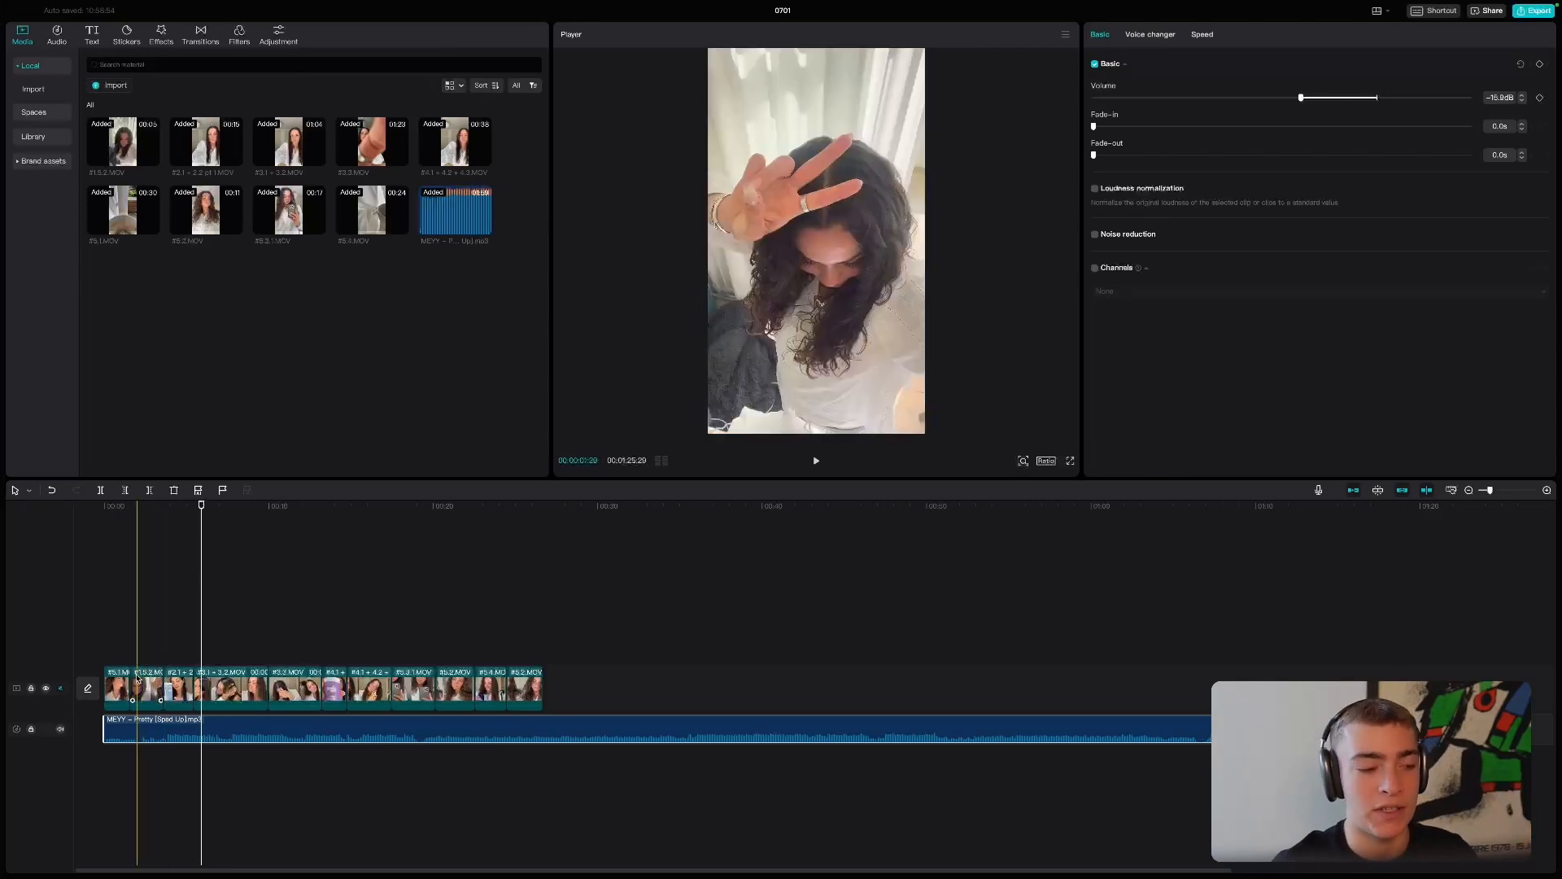
# - Play the opening with the realigned music and trim the end of the #2.1 + 2.2 clip slightly to match the beat
pyautogui.click(104, 570)
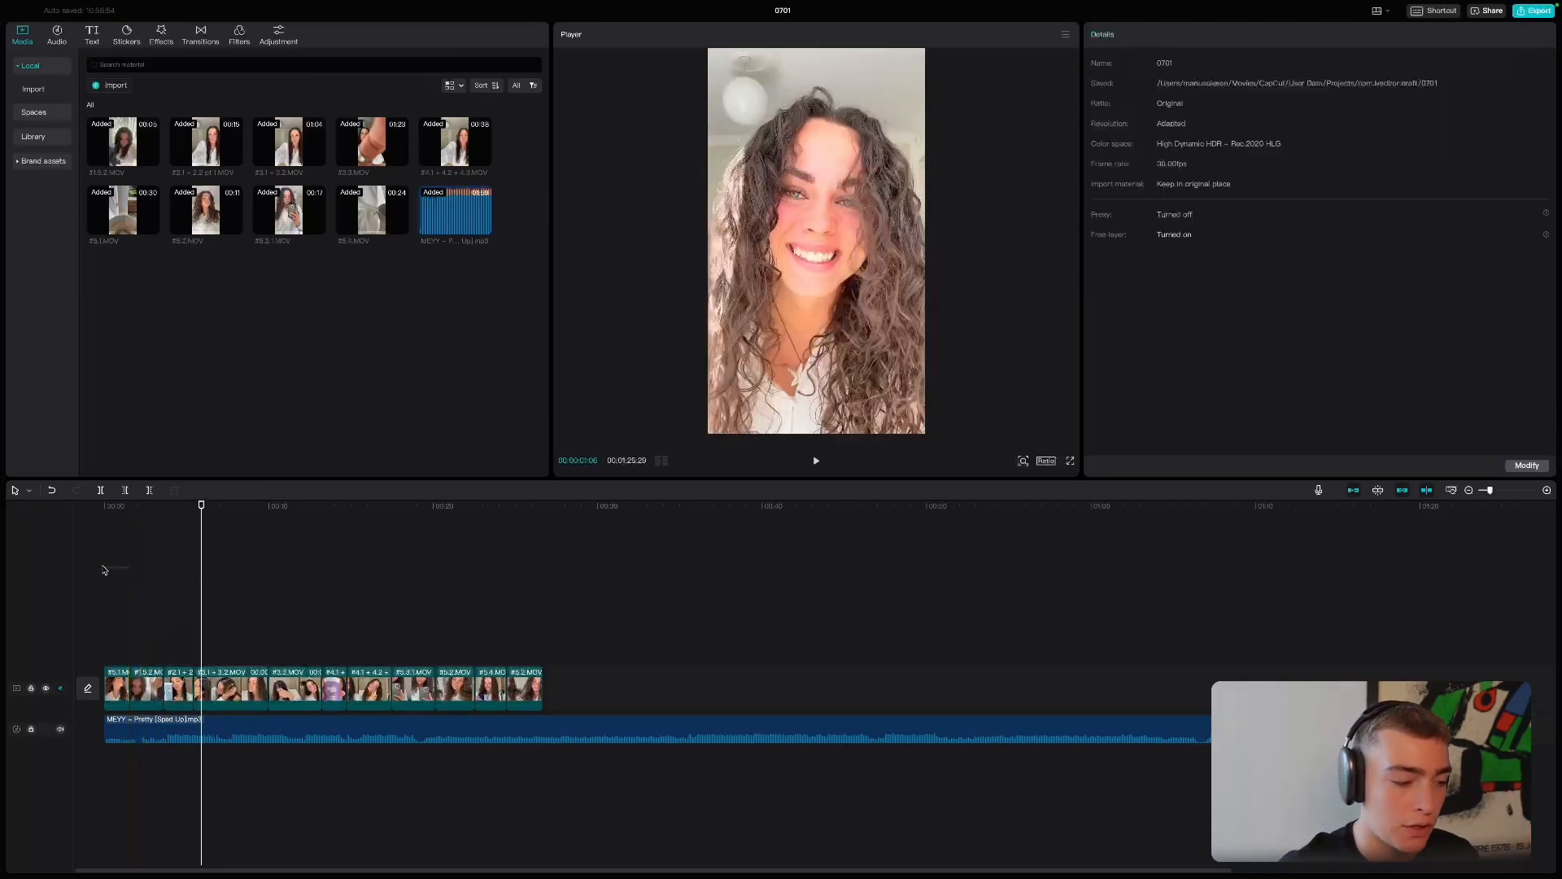
pyautogui.press('space')
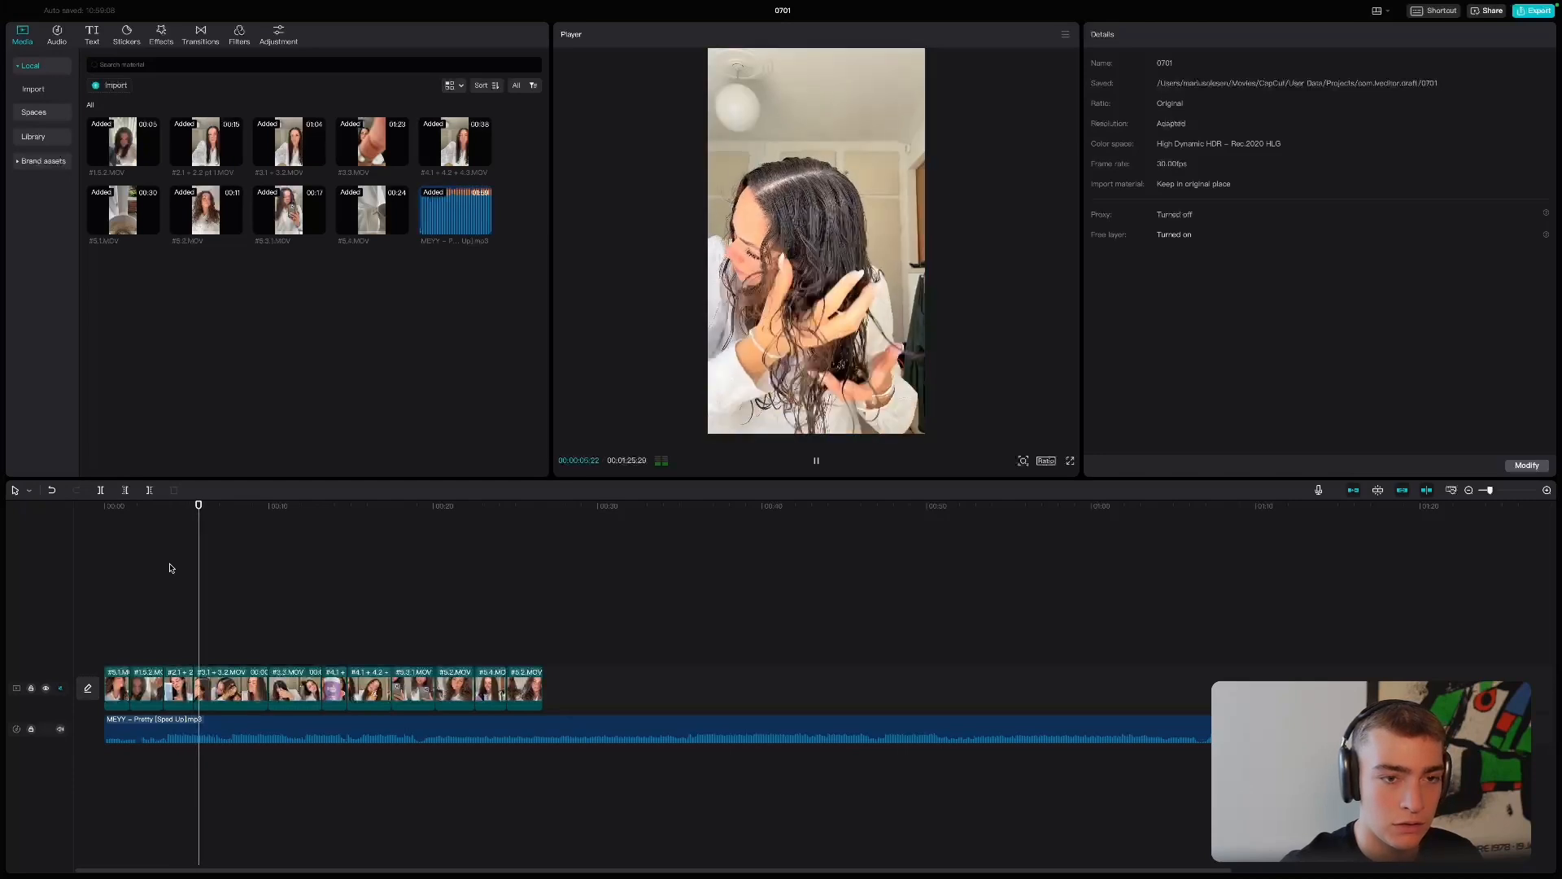
pyautogui.press('space')
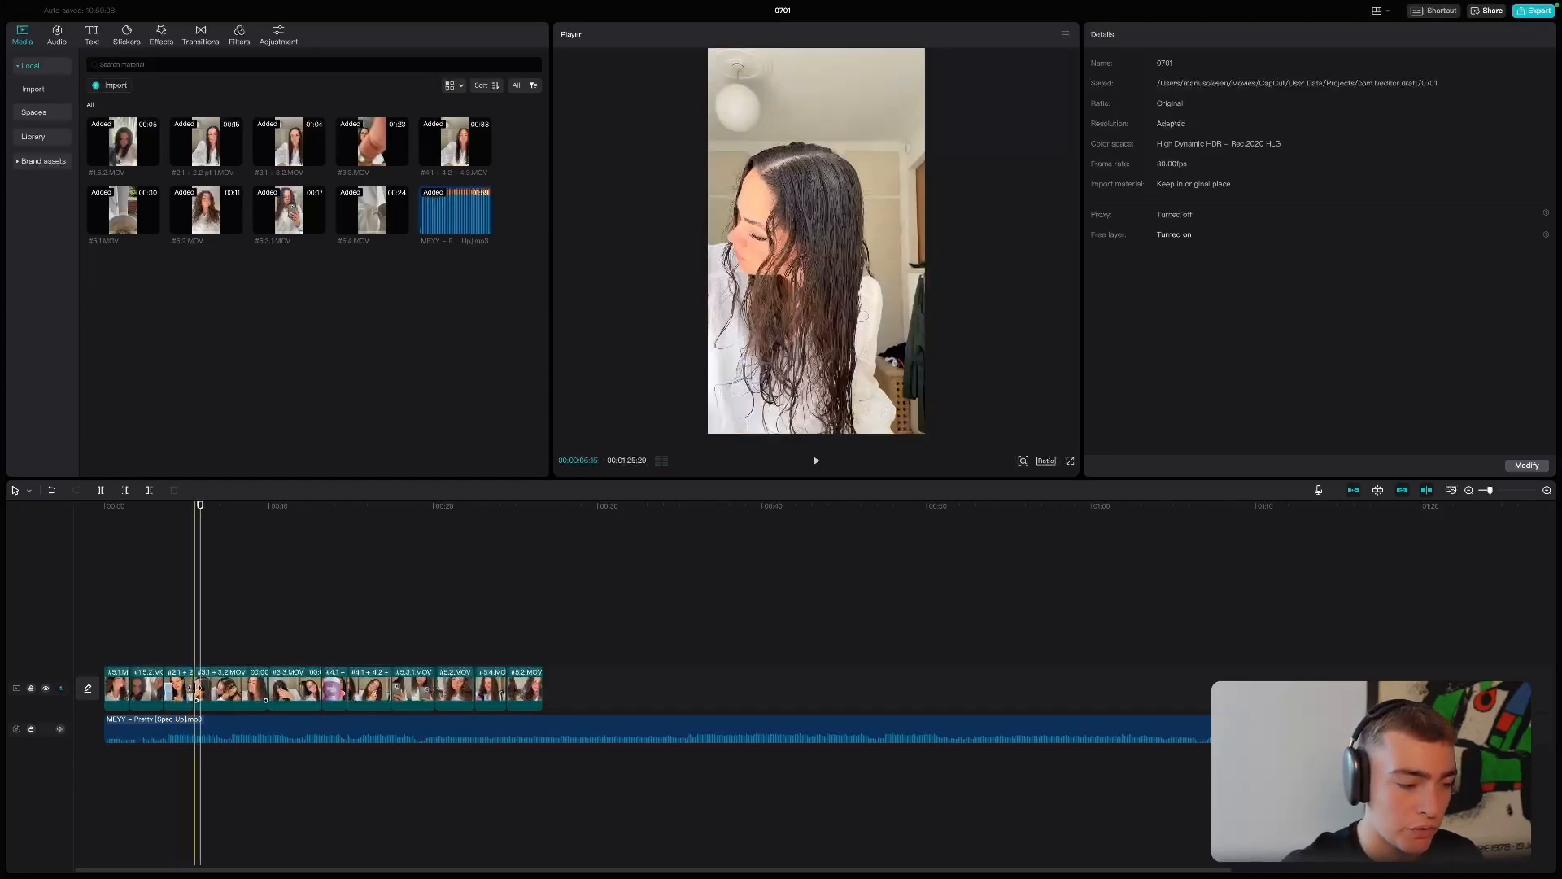
pyautogui.click(186, 692)
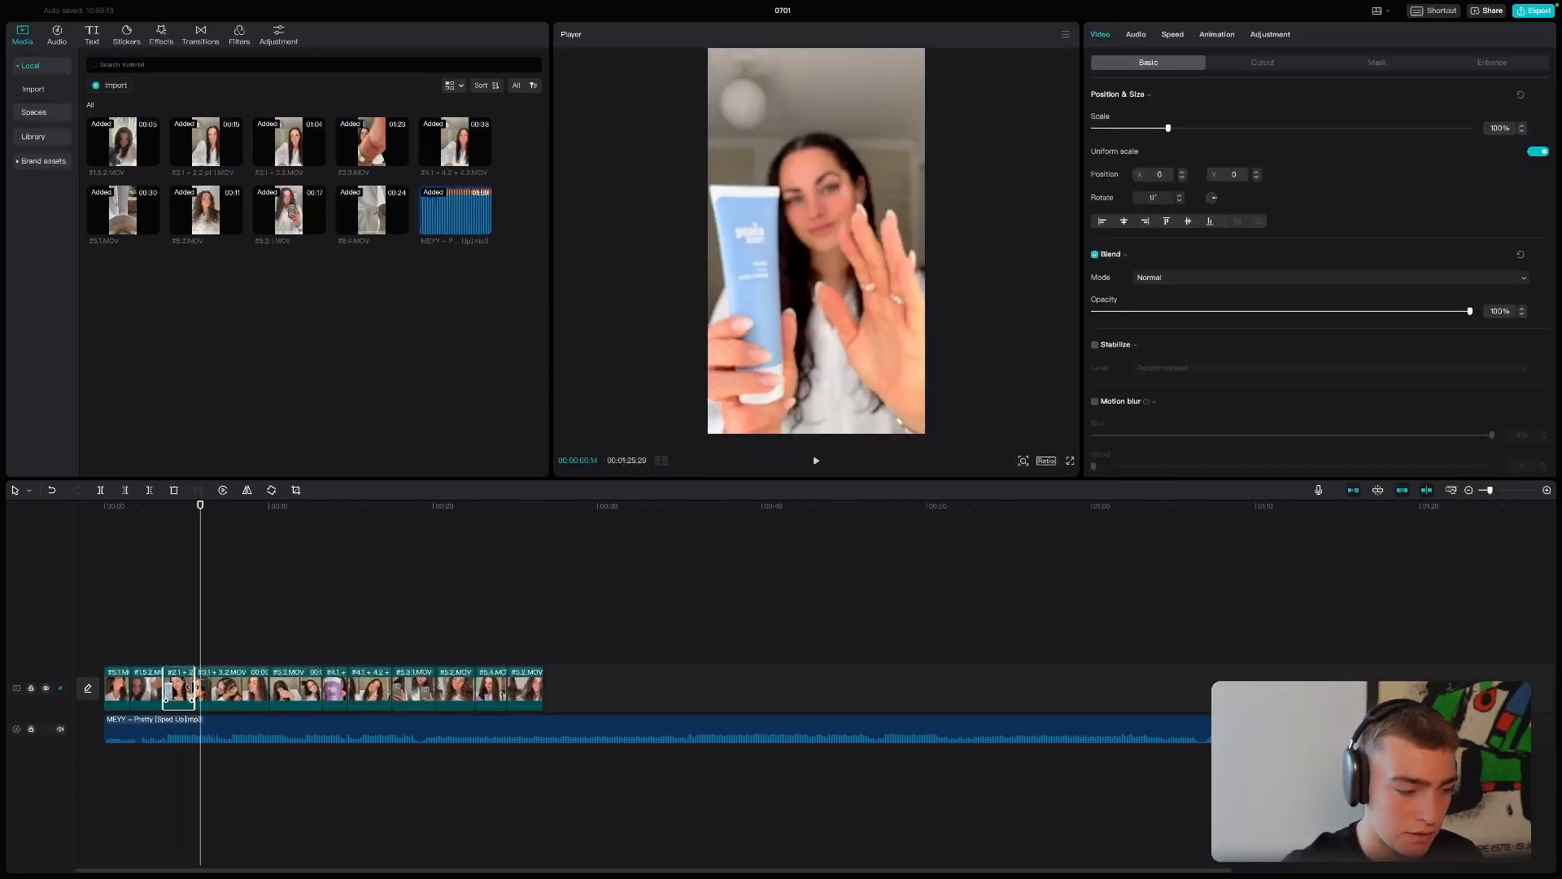
pyautogui.click(192, 644)
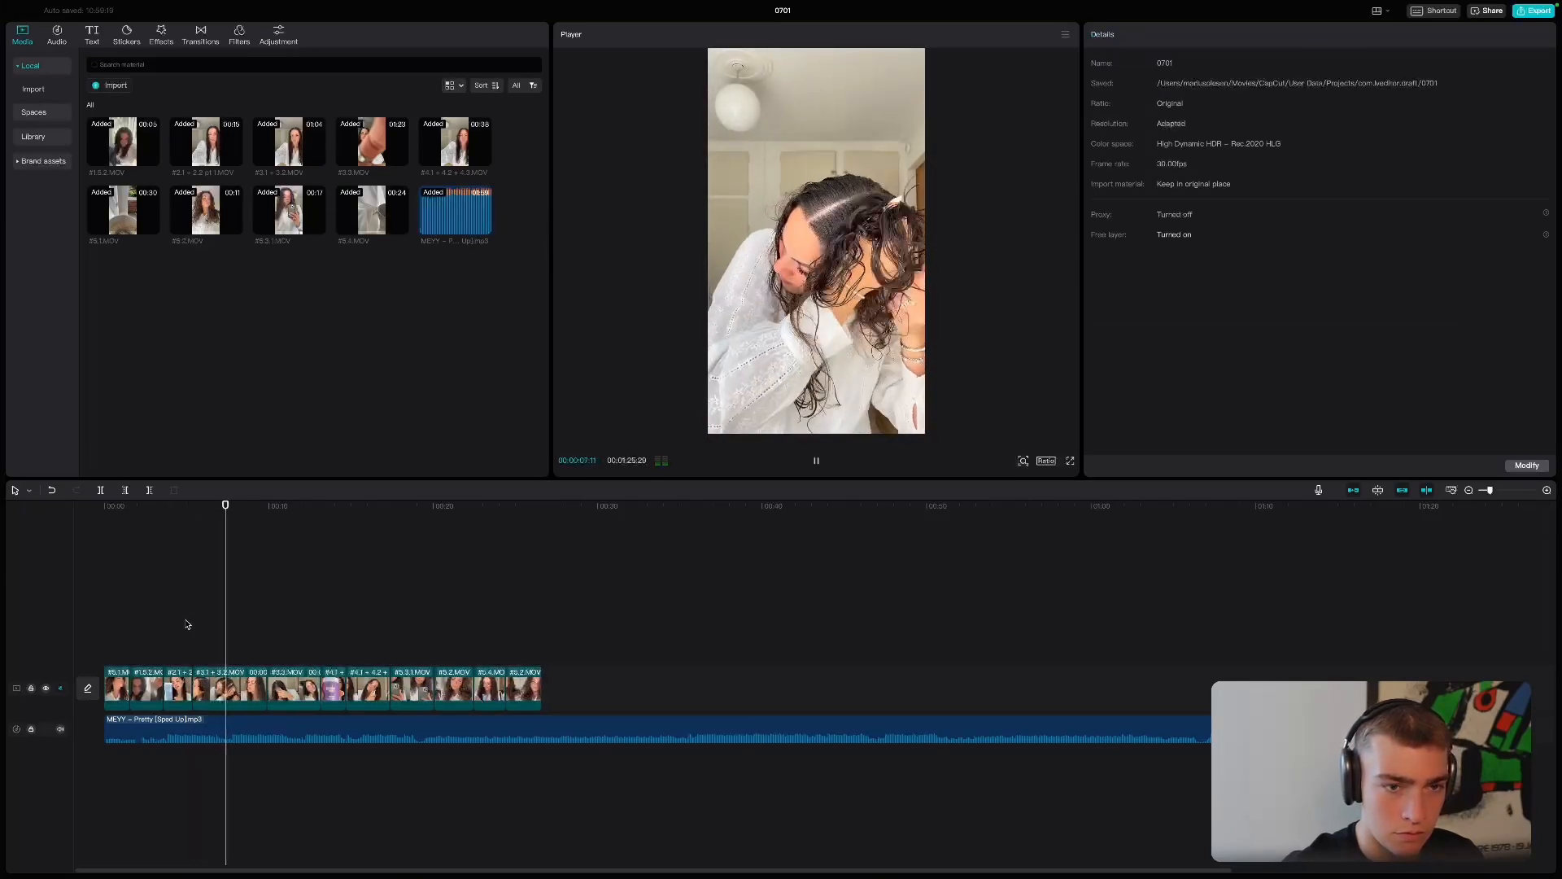
# - Split the #3.1 + 3.2 clip at about 8 seconds, trim about half a second from each side of the cut, and preview from the start
pyautogui.click(230, 693)
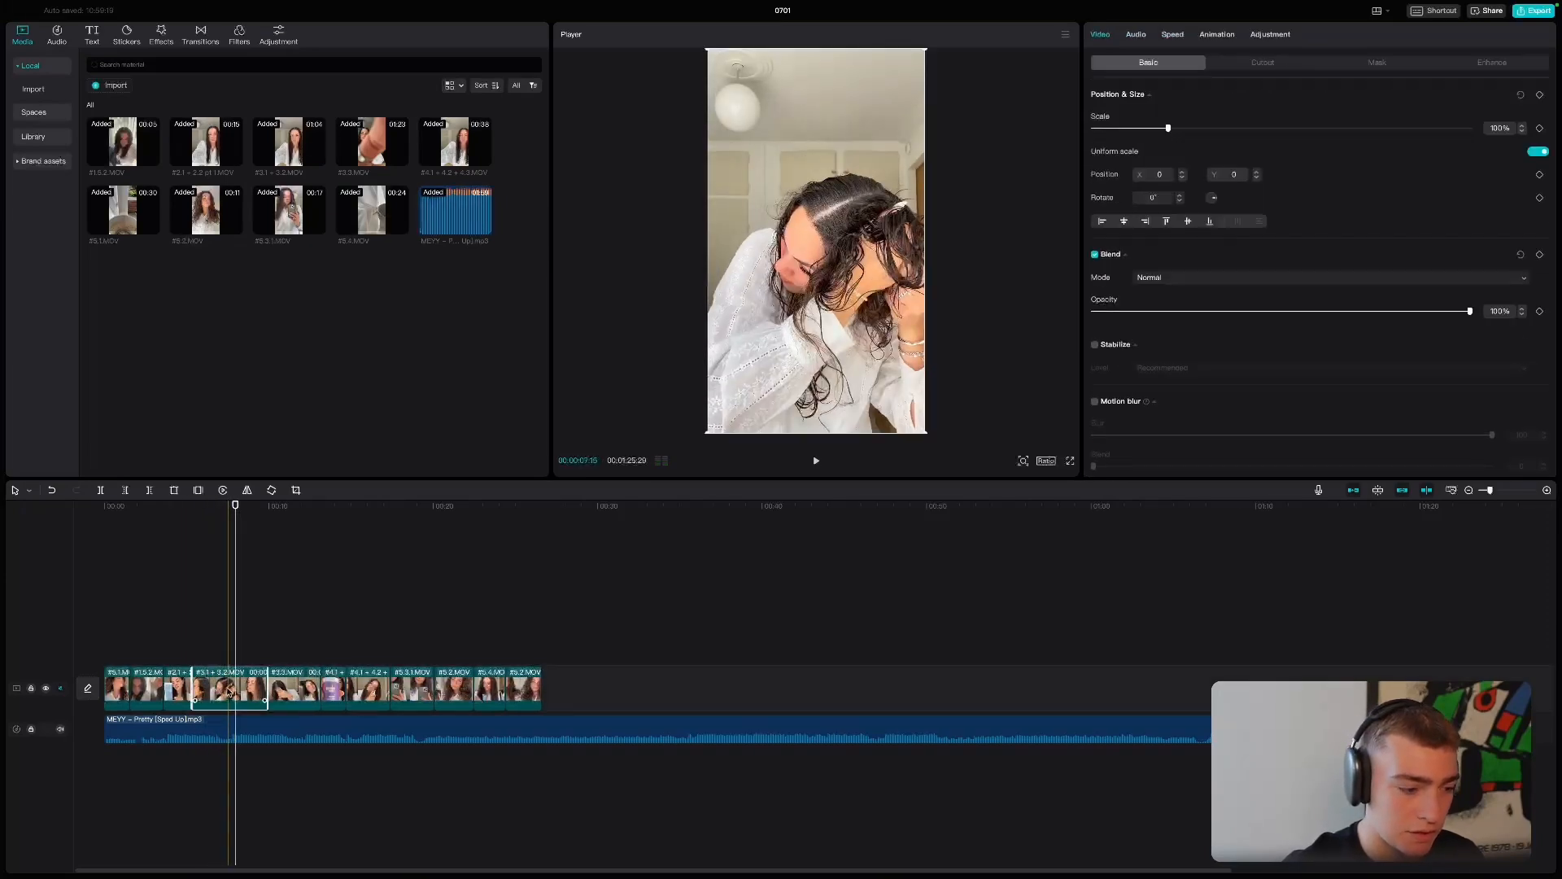
pyautogui.click(100, 490)
pyautogui.press('w')
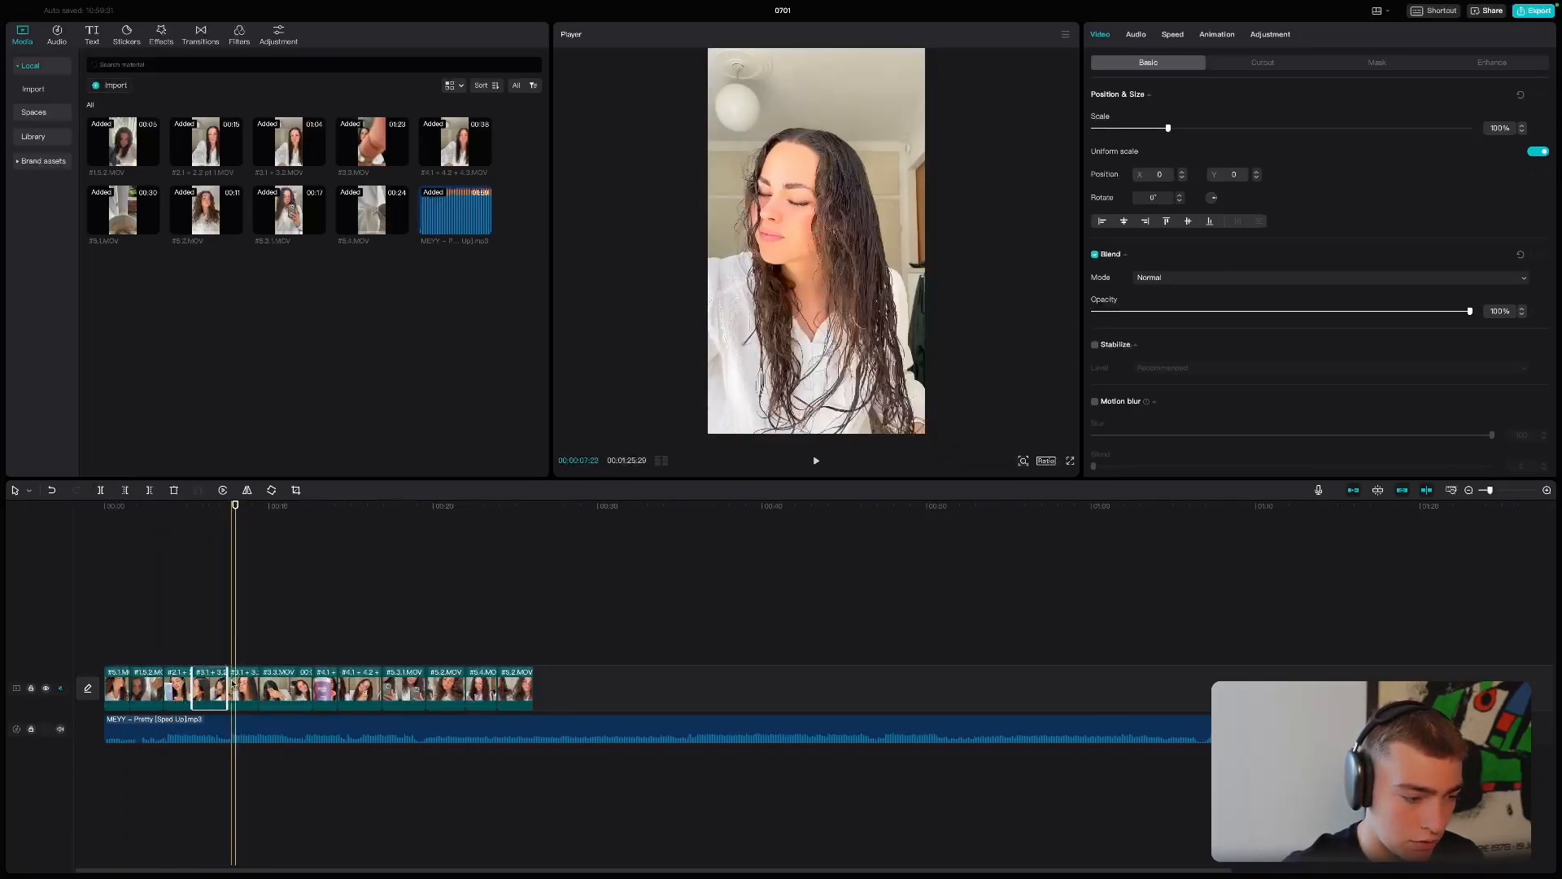
pyautogui.moveTo(229, 683); pyautogui.dragTo(236, 683)
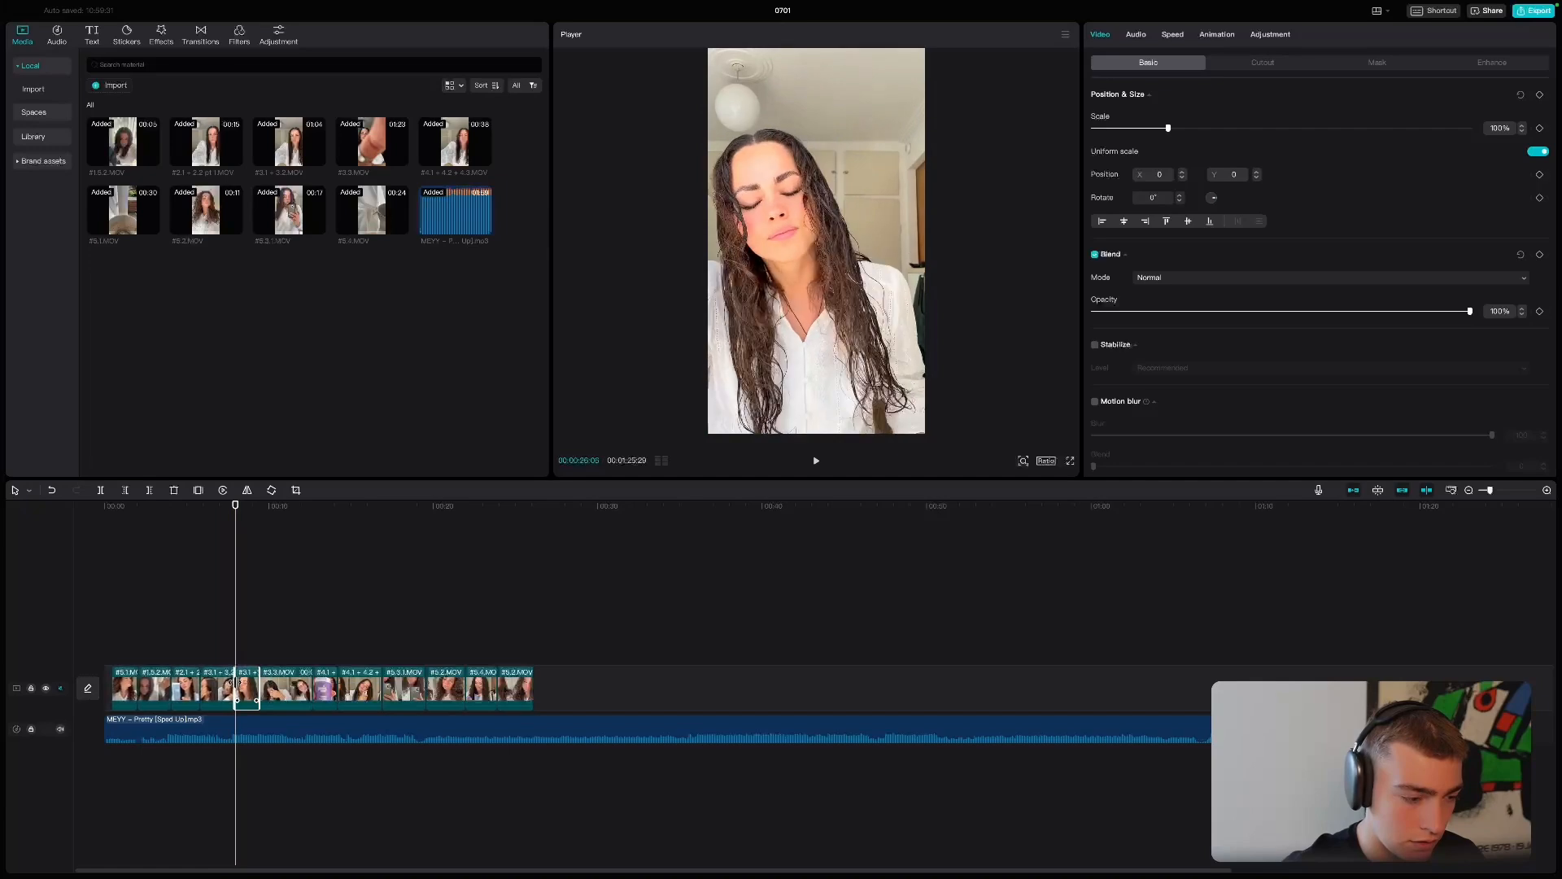
pyautogui.click(105, 625)
pyautogui.press('space')
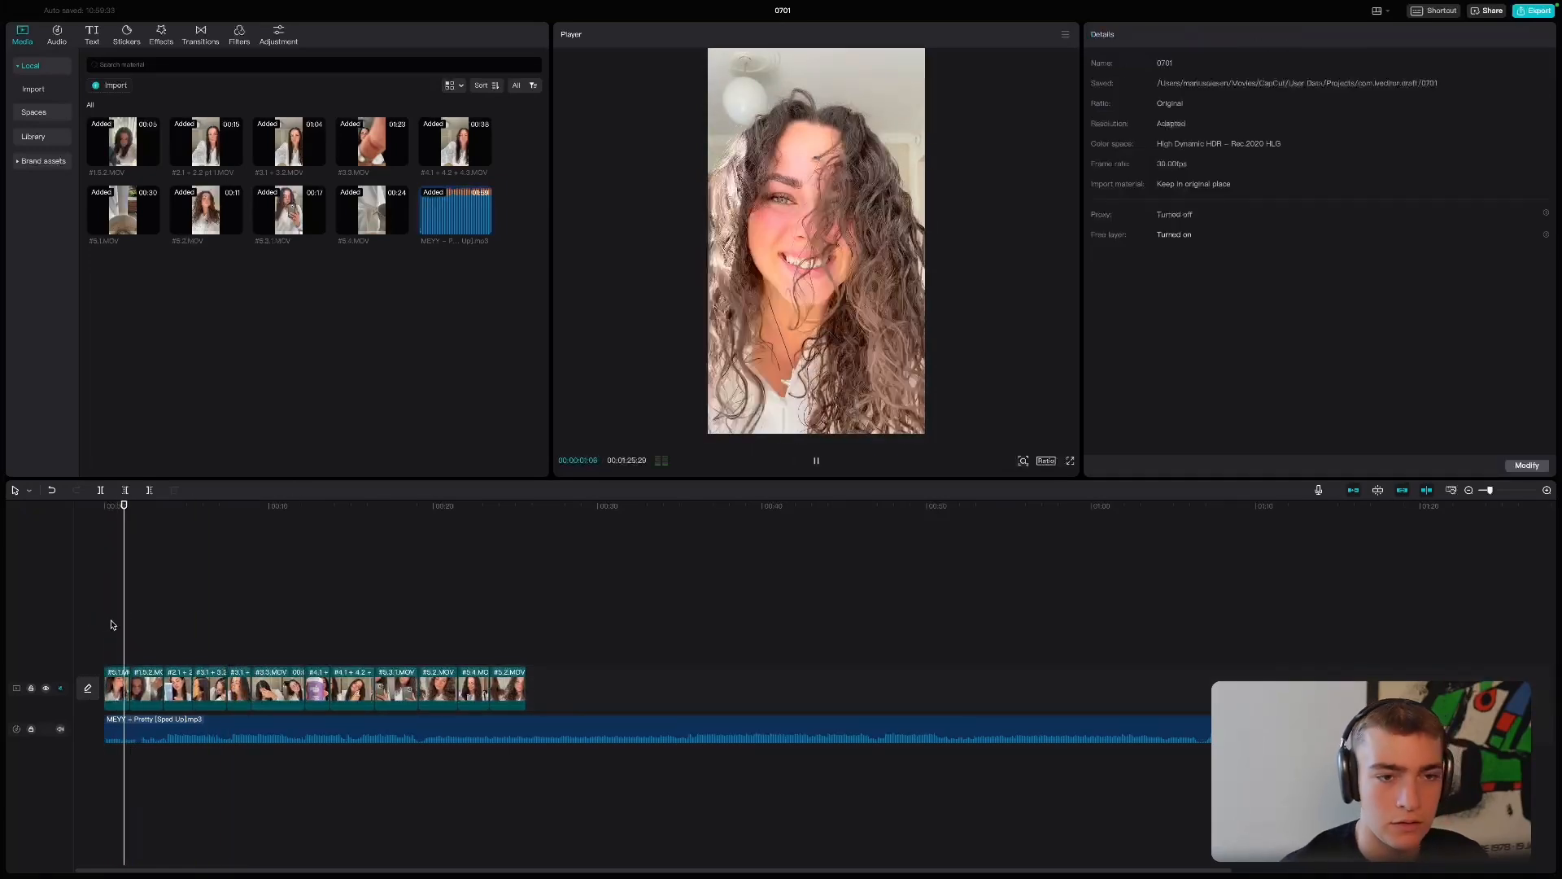
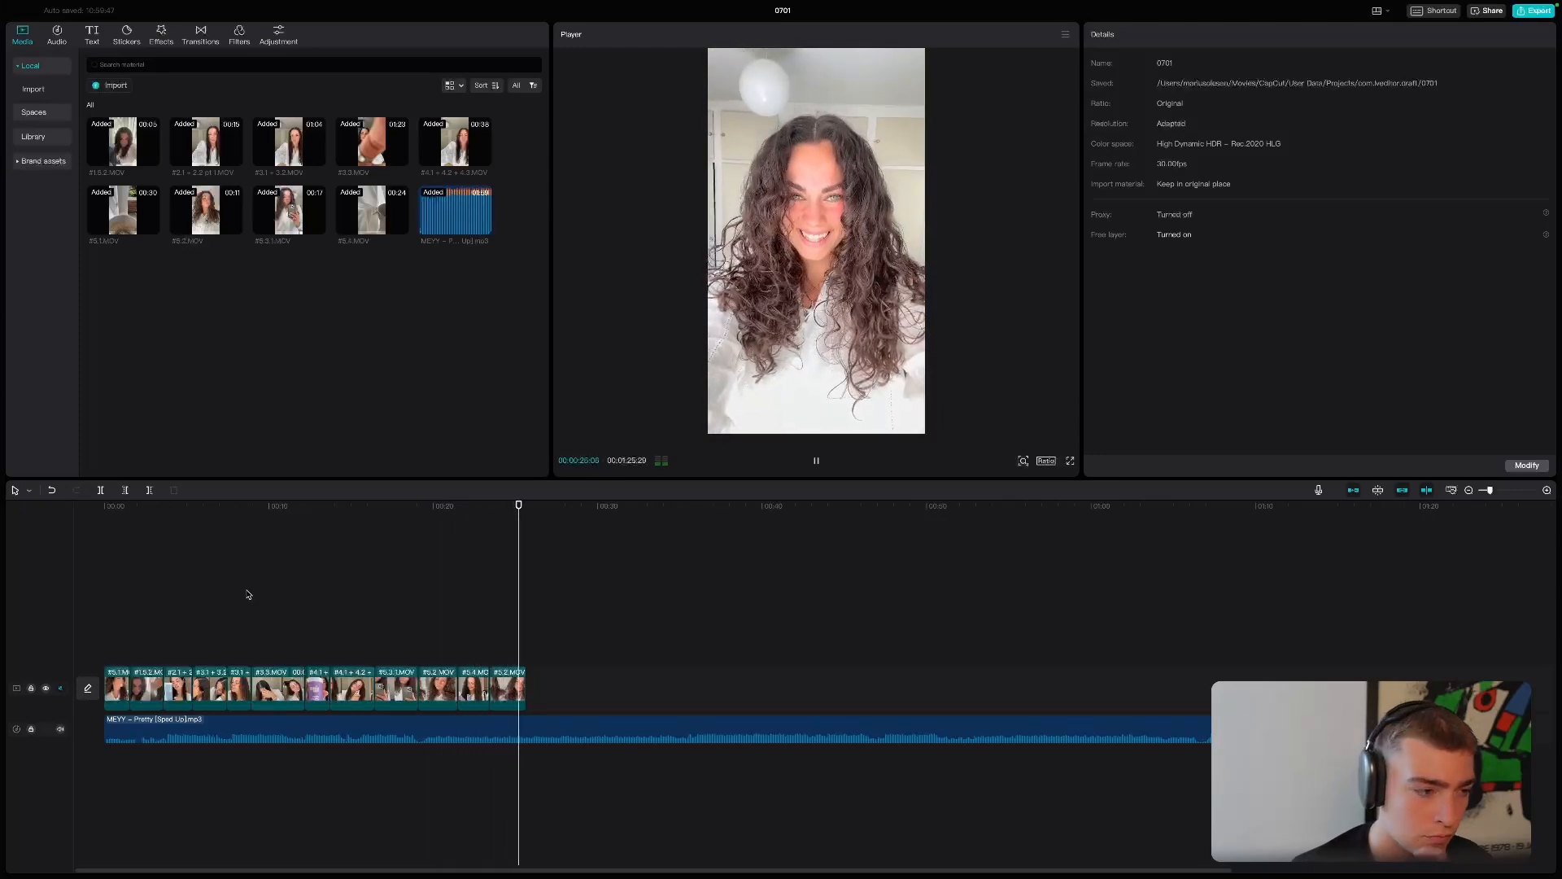
# - Delete the #5.2 clip between the #5.3.1 and #5.4 clips and play the sequence's ending
pyautogui.click(815, 463)
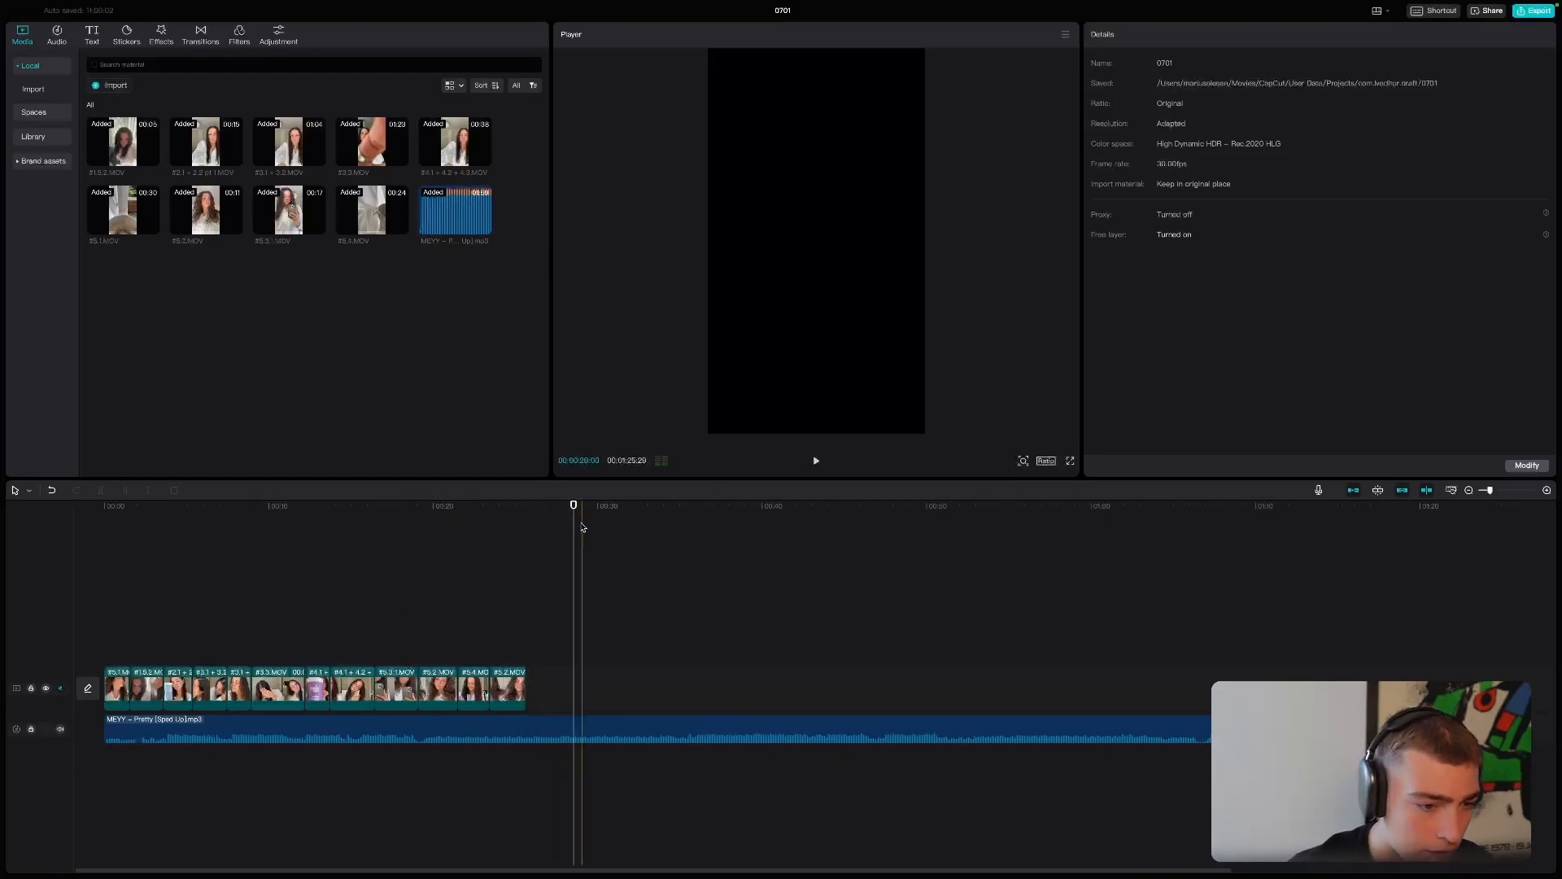
pyautogui.moveTo(573, 507); pyautogui.dragTo(545, 517)
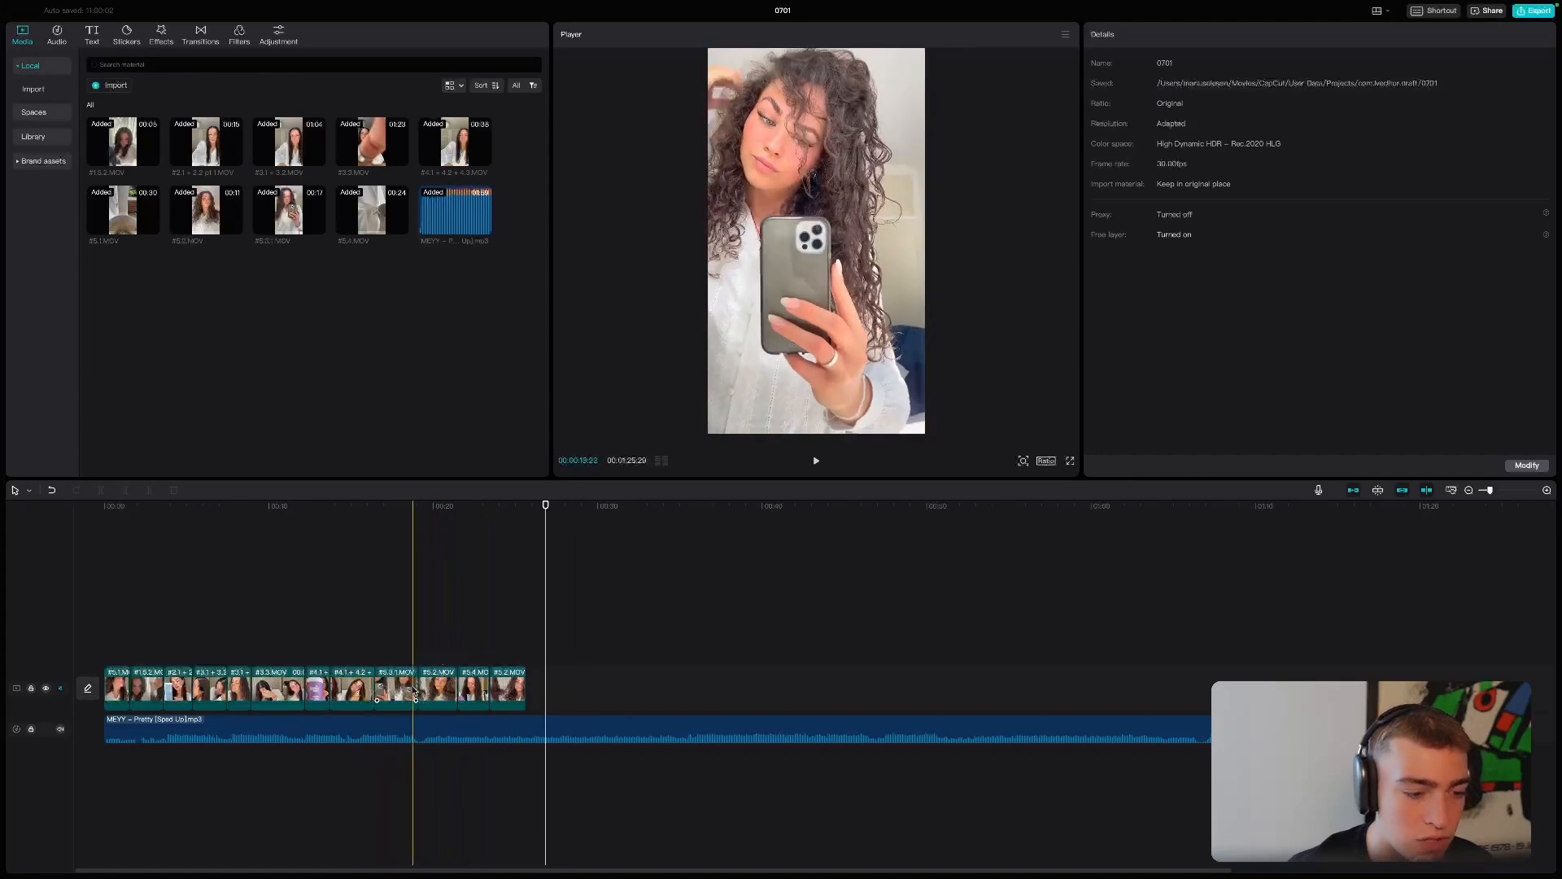
pyautogui.click(437, 692)
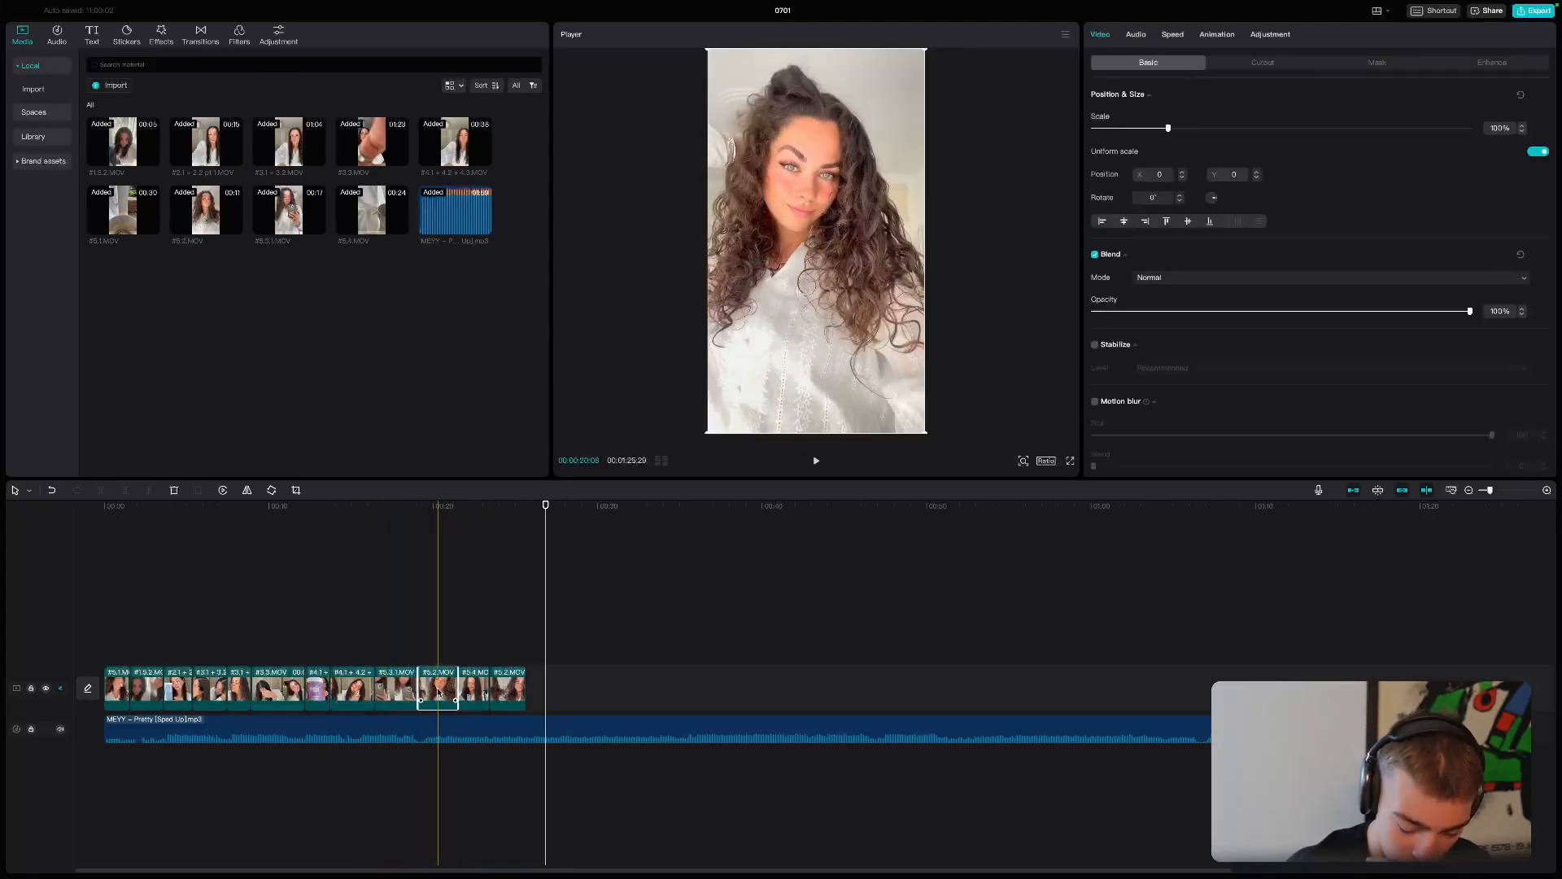
pyautogui.press('Delete')
pyautogui.click(401, 644)
pyautogui.press('space')
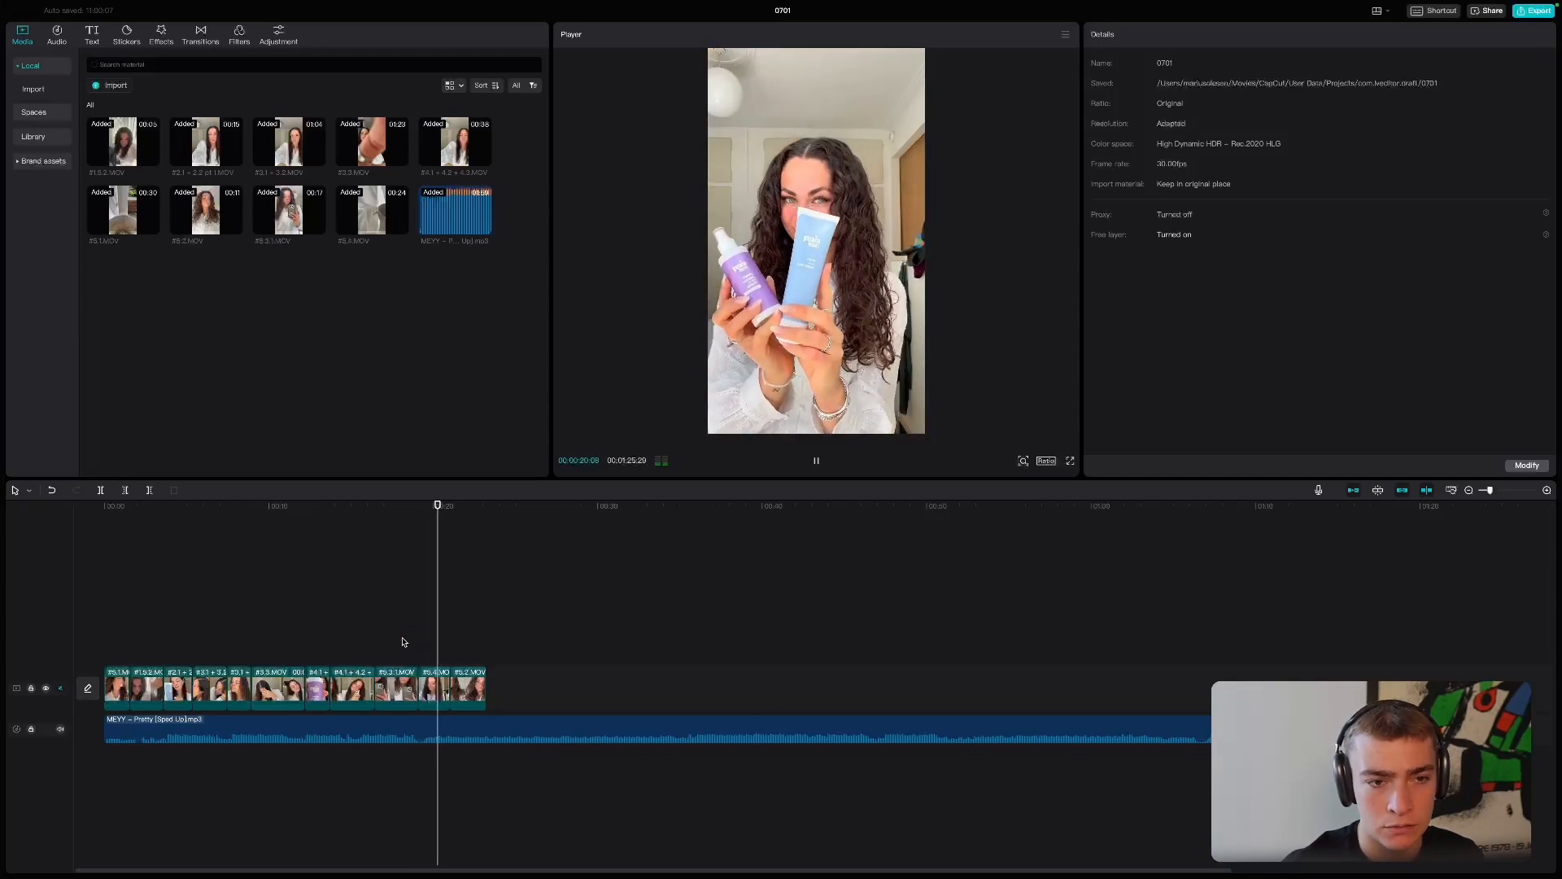
# - Shorten the last #5.2 clip and extend the end of the #5.4 clip to about 11 seconds, previewing the ending in between
pyautogui.click(468, 689)
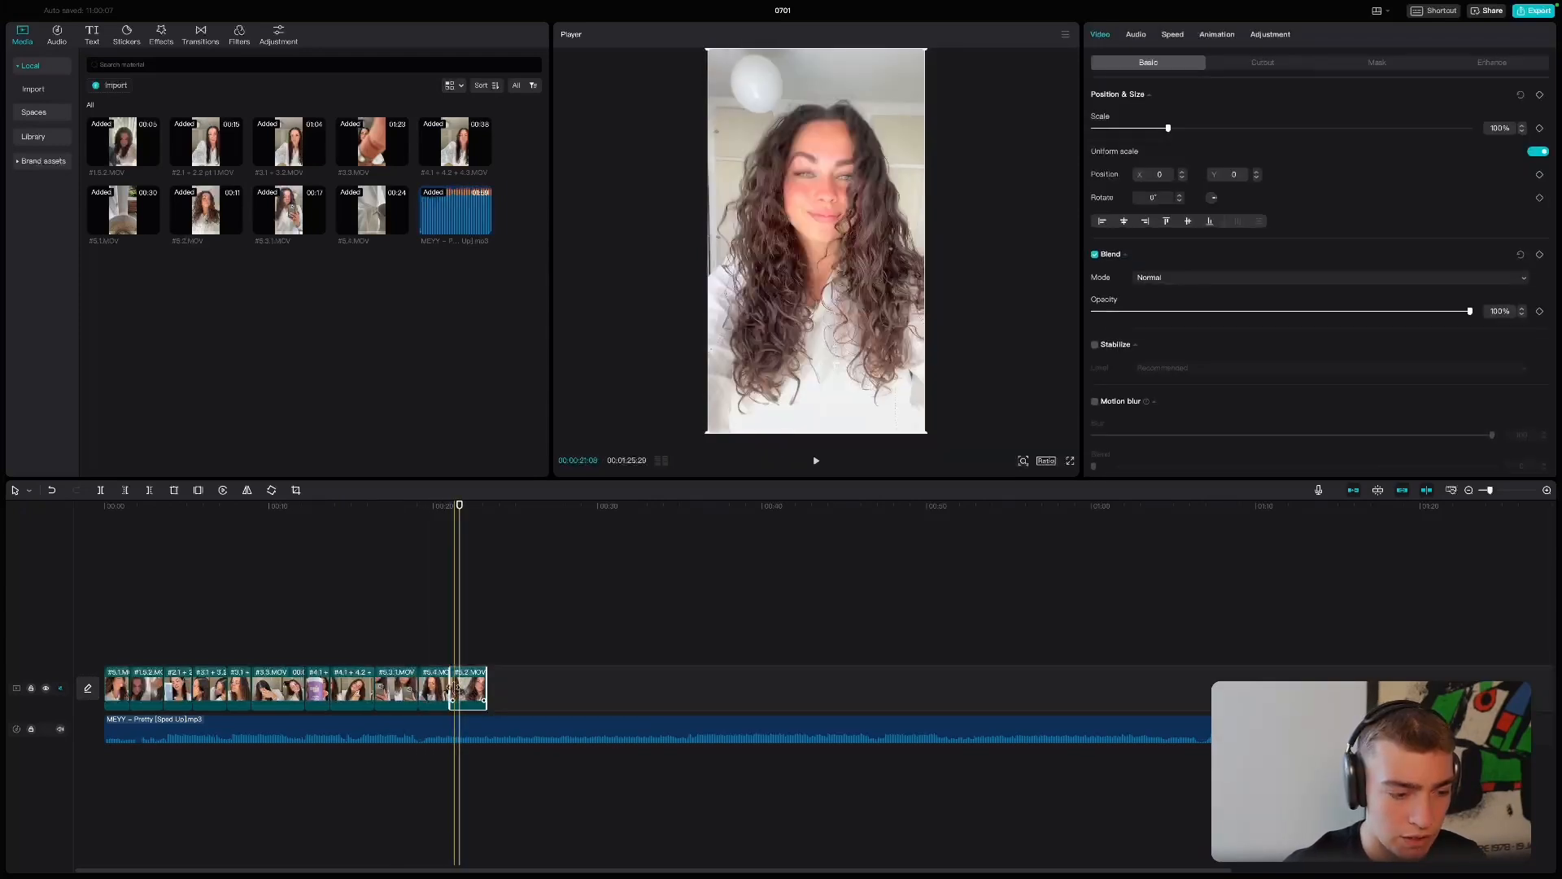
pyautogui.moveTo(463, 687); pyautogui.dragTo(481, 682)
pyautogui.click(432, 686)
pyautogui.press('space')
pyautogui.click(450, 660)
pyautogui.press('space')
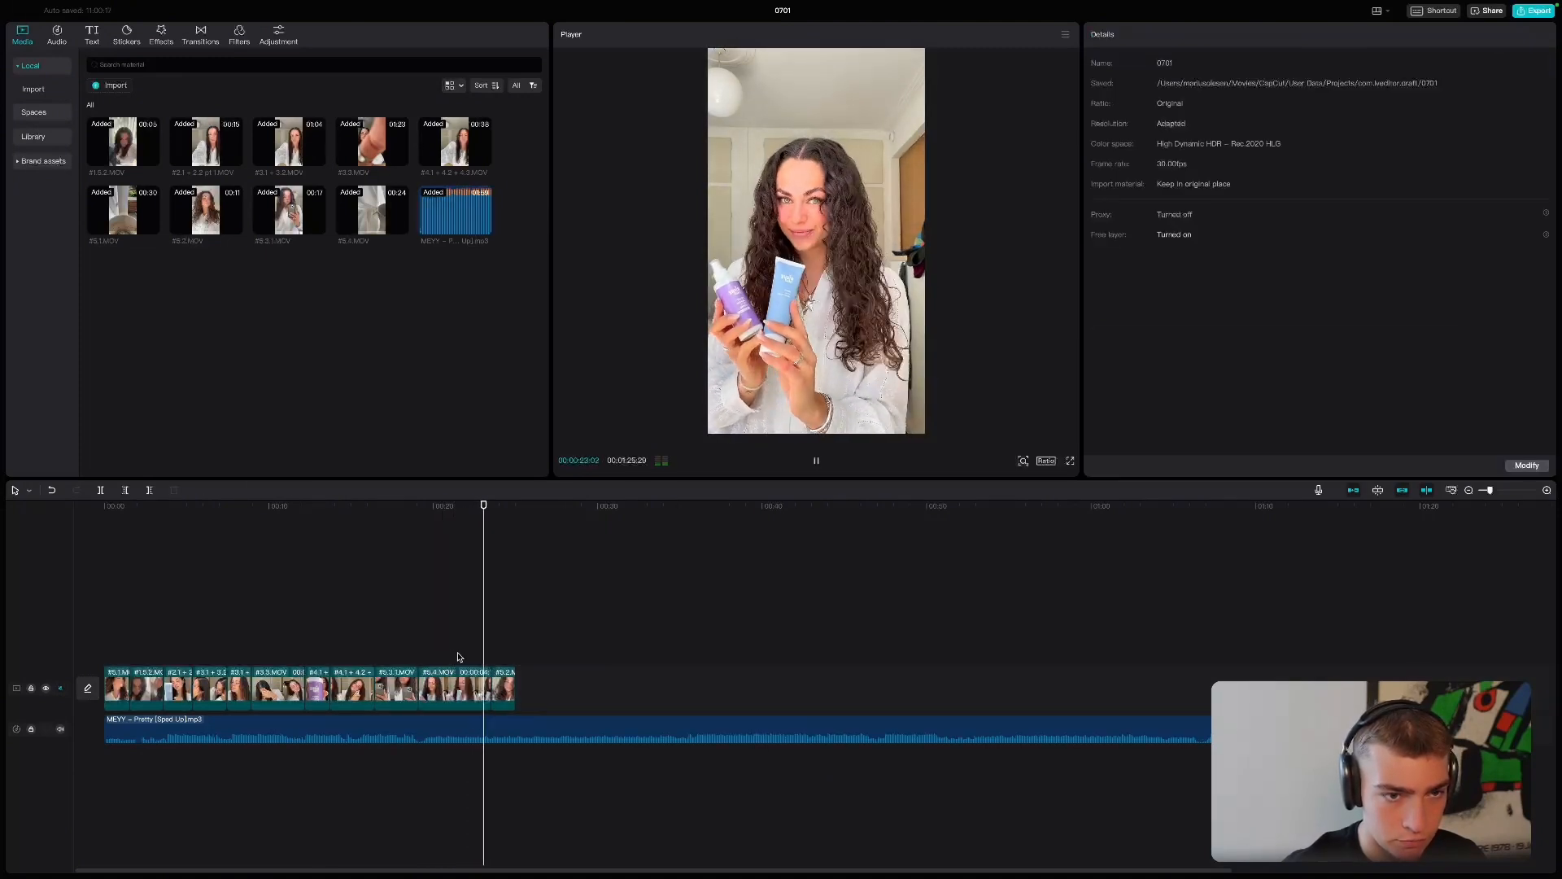
pyautogui.moveTo(491, 682); pyautogui.dragTo(608, 685)
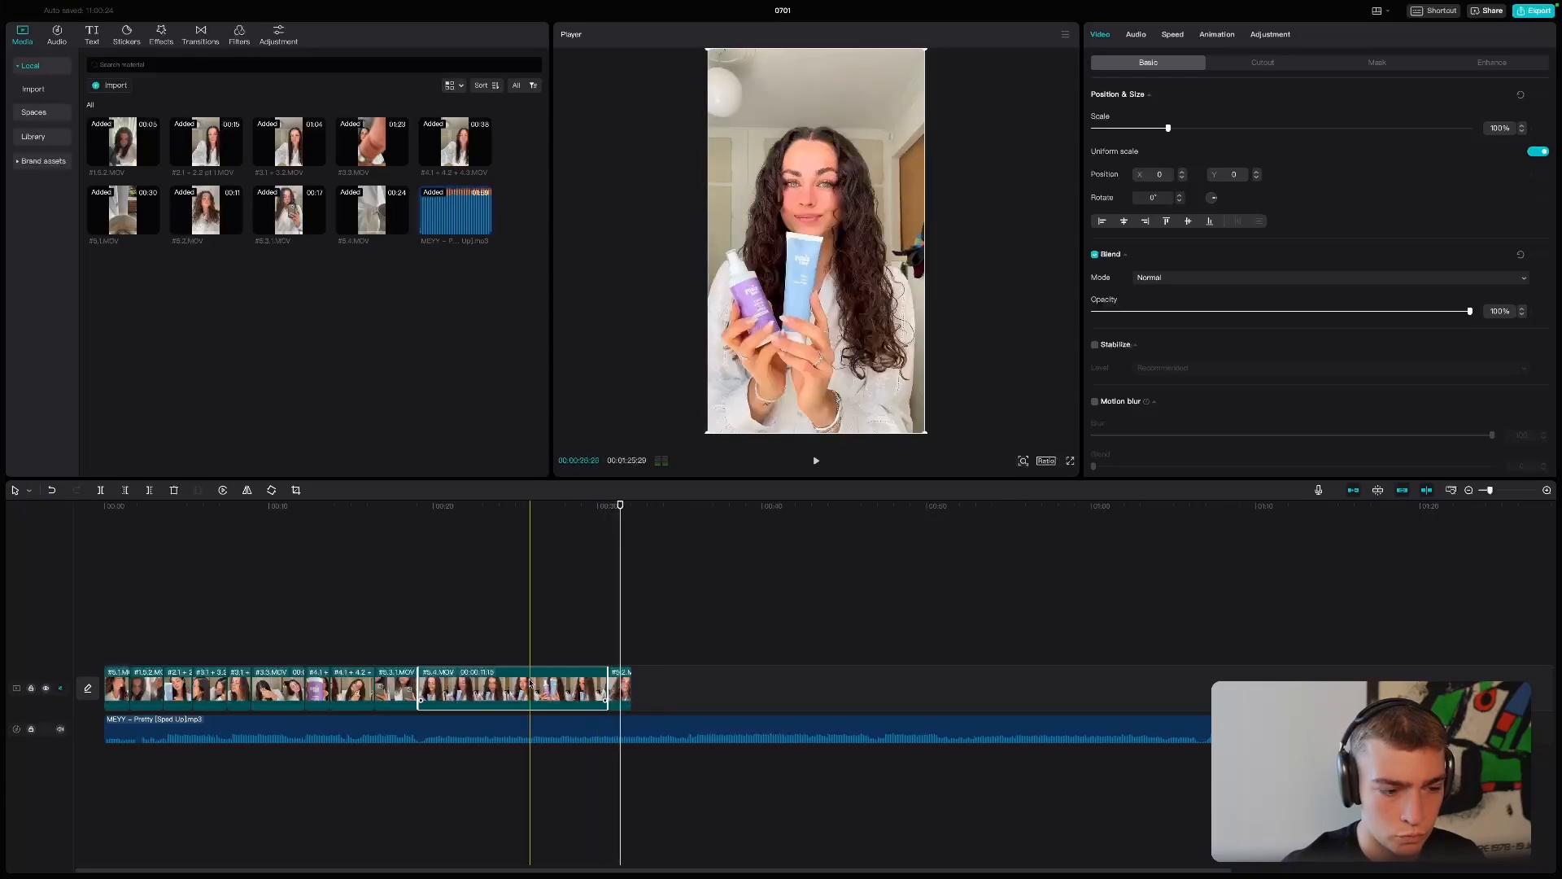
# - Play the extended #5.4 clip with the music muted, trim its end to leave about 2.6 seconds, and unmute the music
pyautogui.click(437, 773)
pyautogui.click(59, 730)
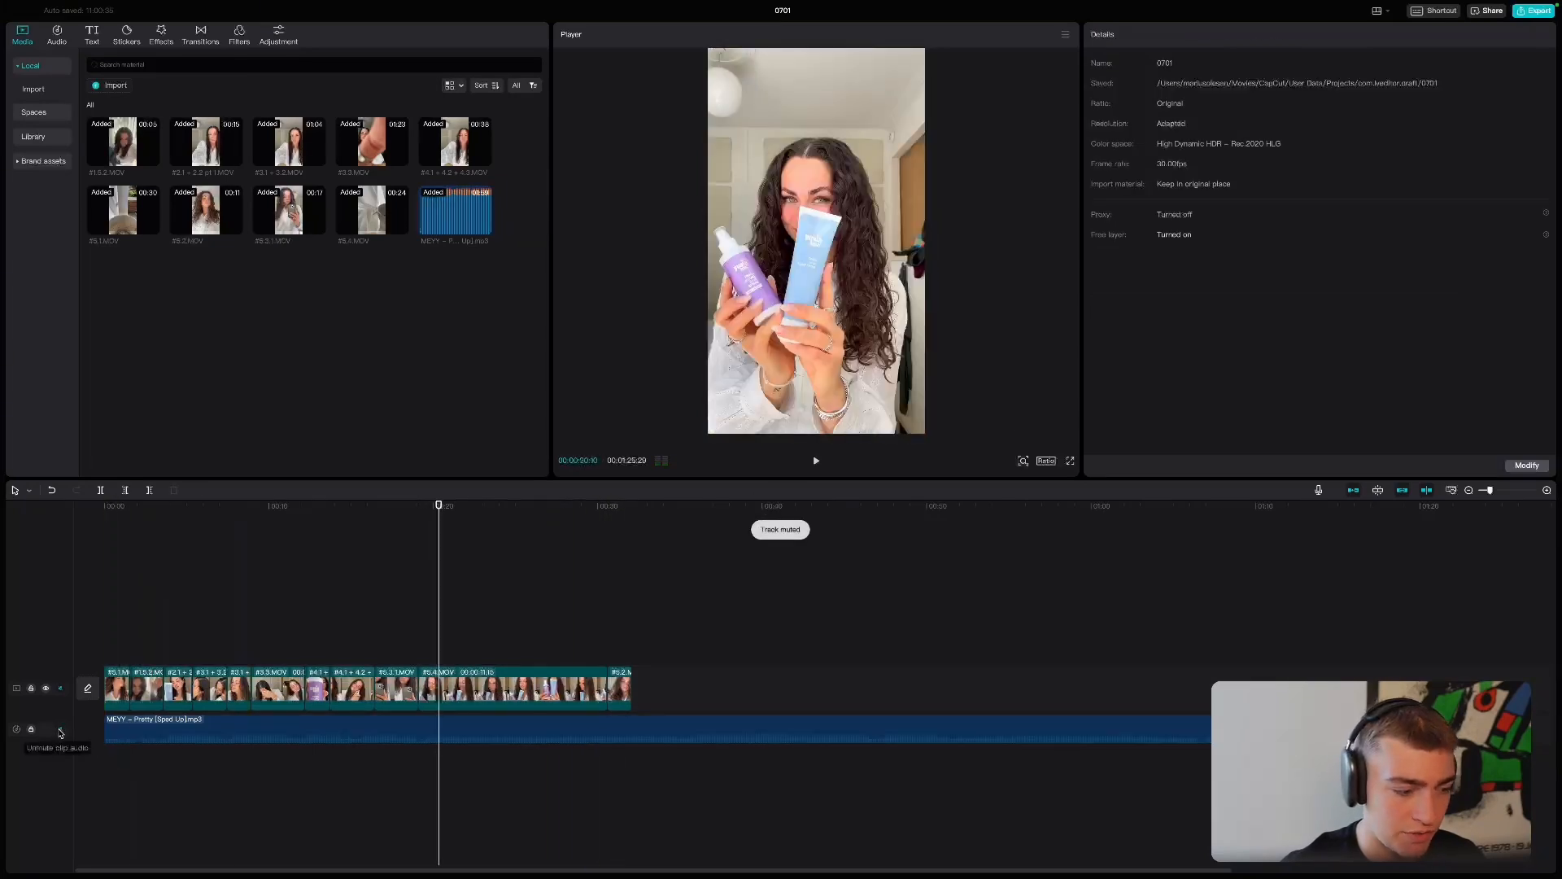
pyautogui.click(226, 623)
pyautogui.press('space')
pyautogui.click(475, 629)
pyautogui.press('space')
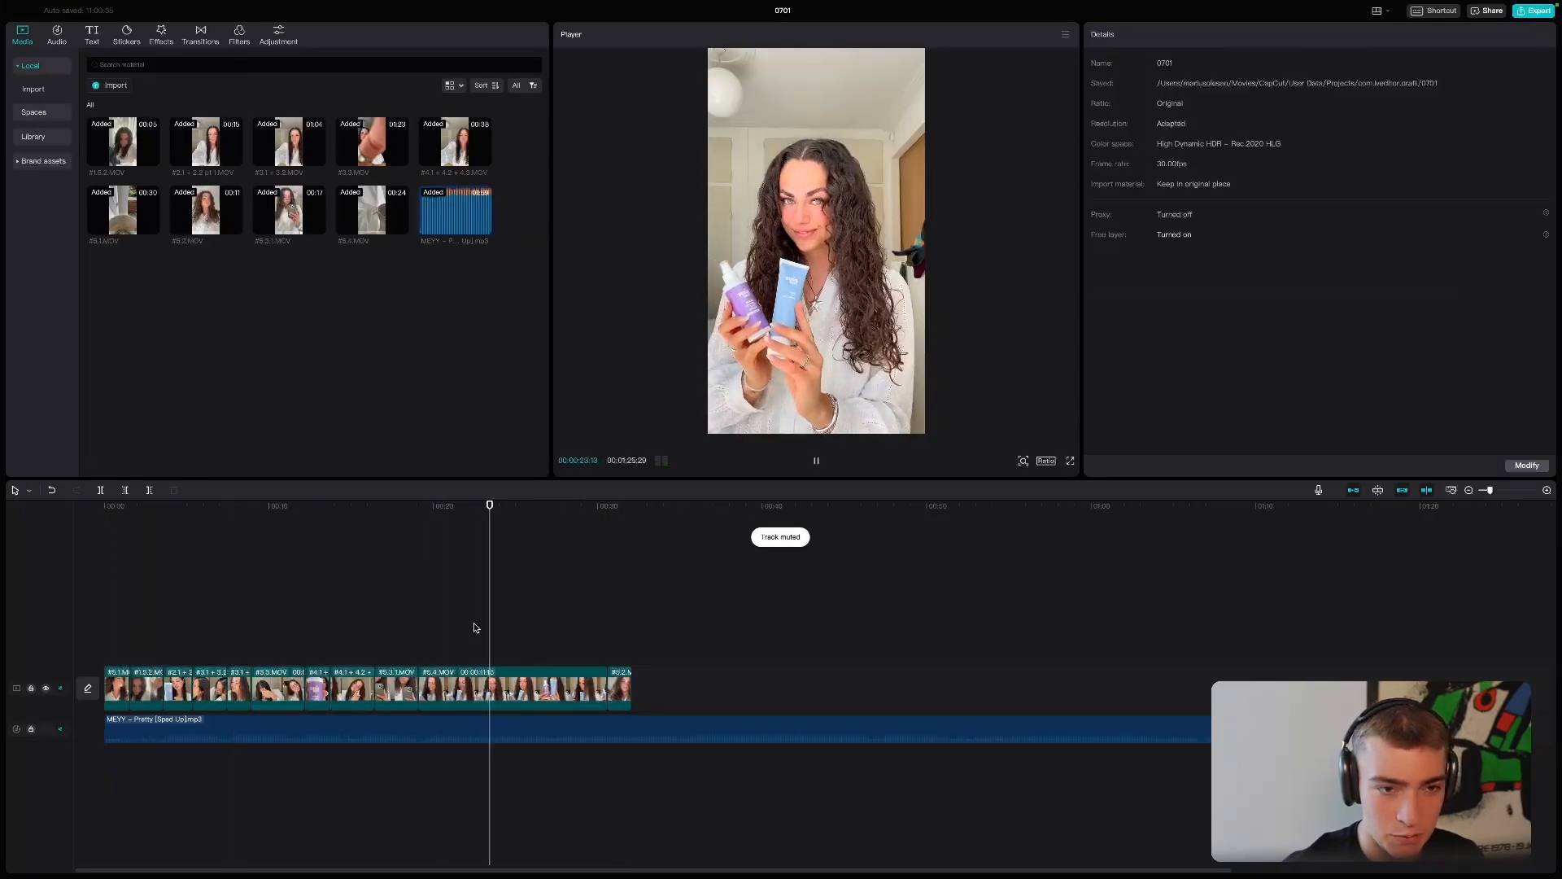
pyautogui.press('w')
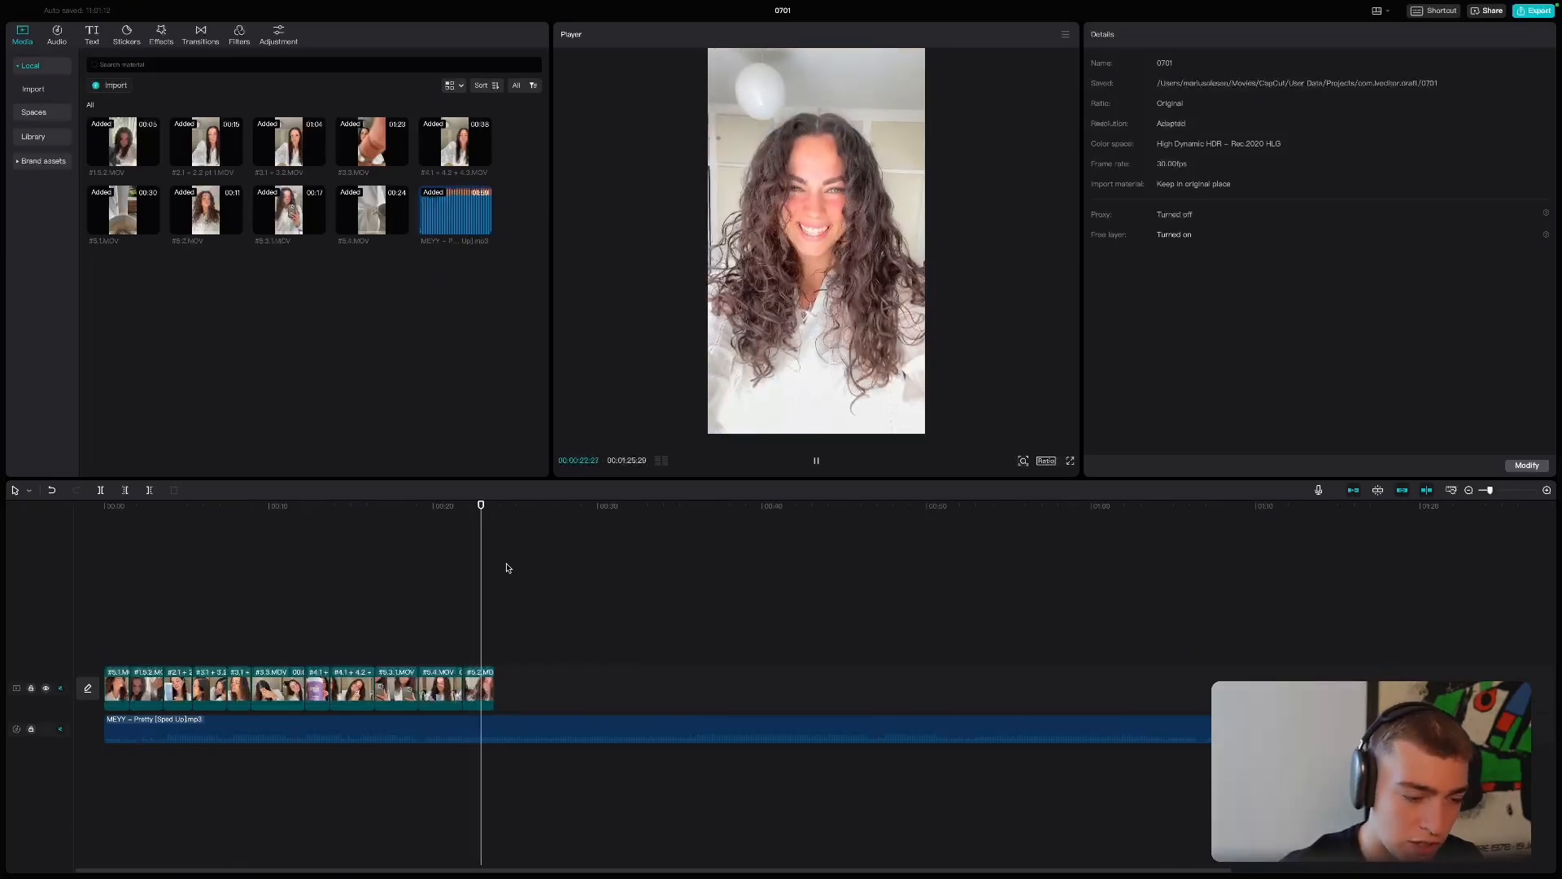
pyautogui.click(61, 729)
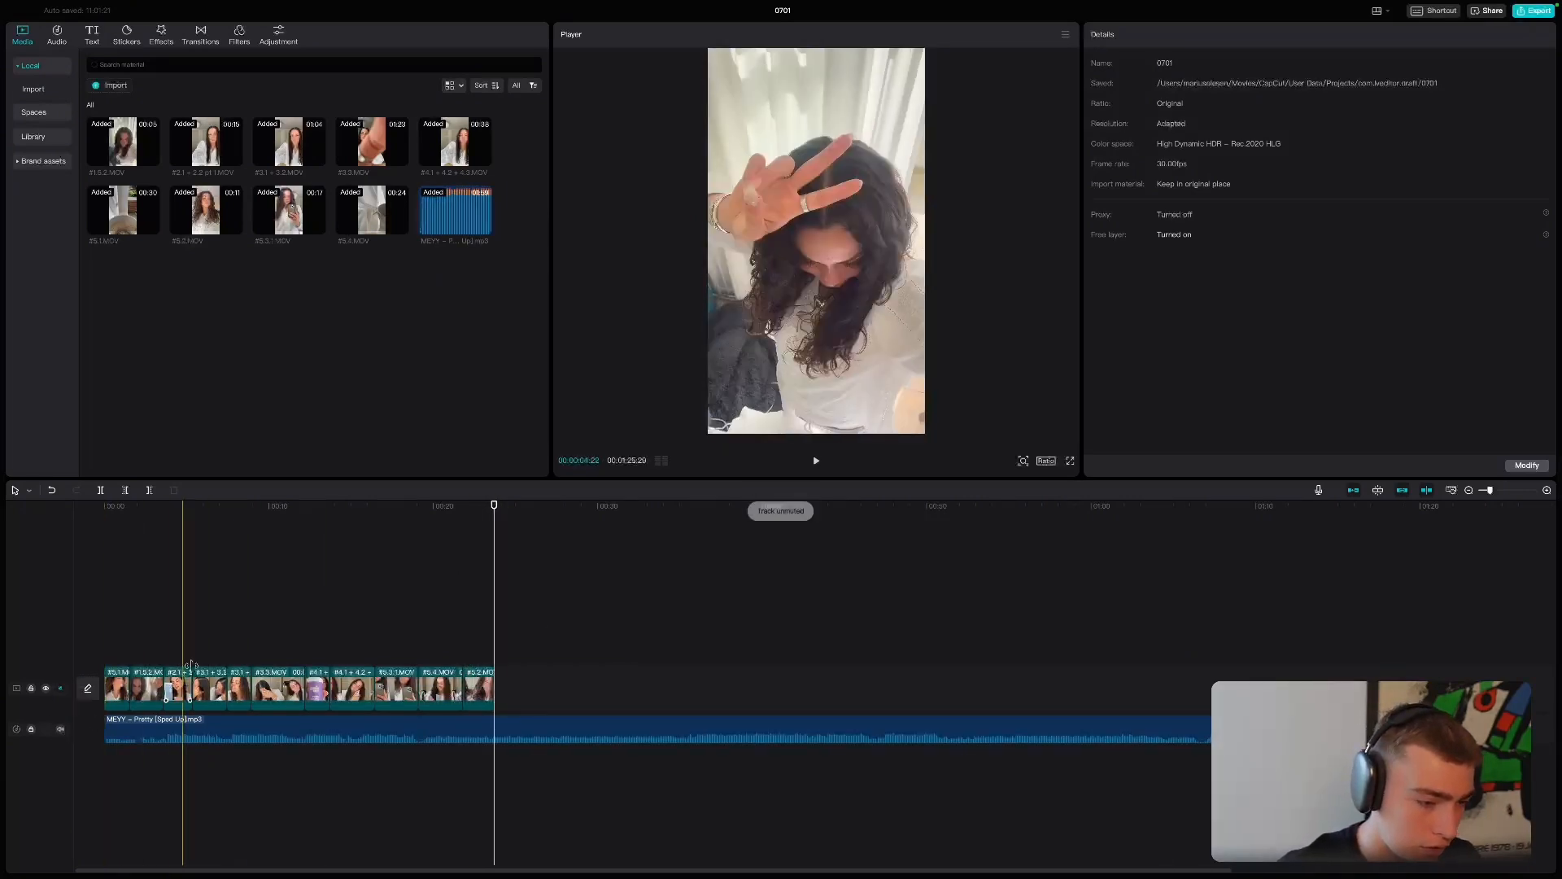
# - Split the song at the end of the last video clip, delete the remainder, and play from the start
pyautogui.click(99, 492)
pyautogui.click(555, 724)
pyautogui.press('BackSpace')
pyautogui.moveTo(226, 621); pyautogui.dragTo(69, 586)
pyautogui.press('space')
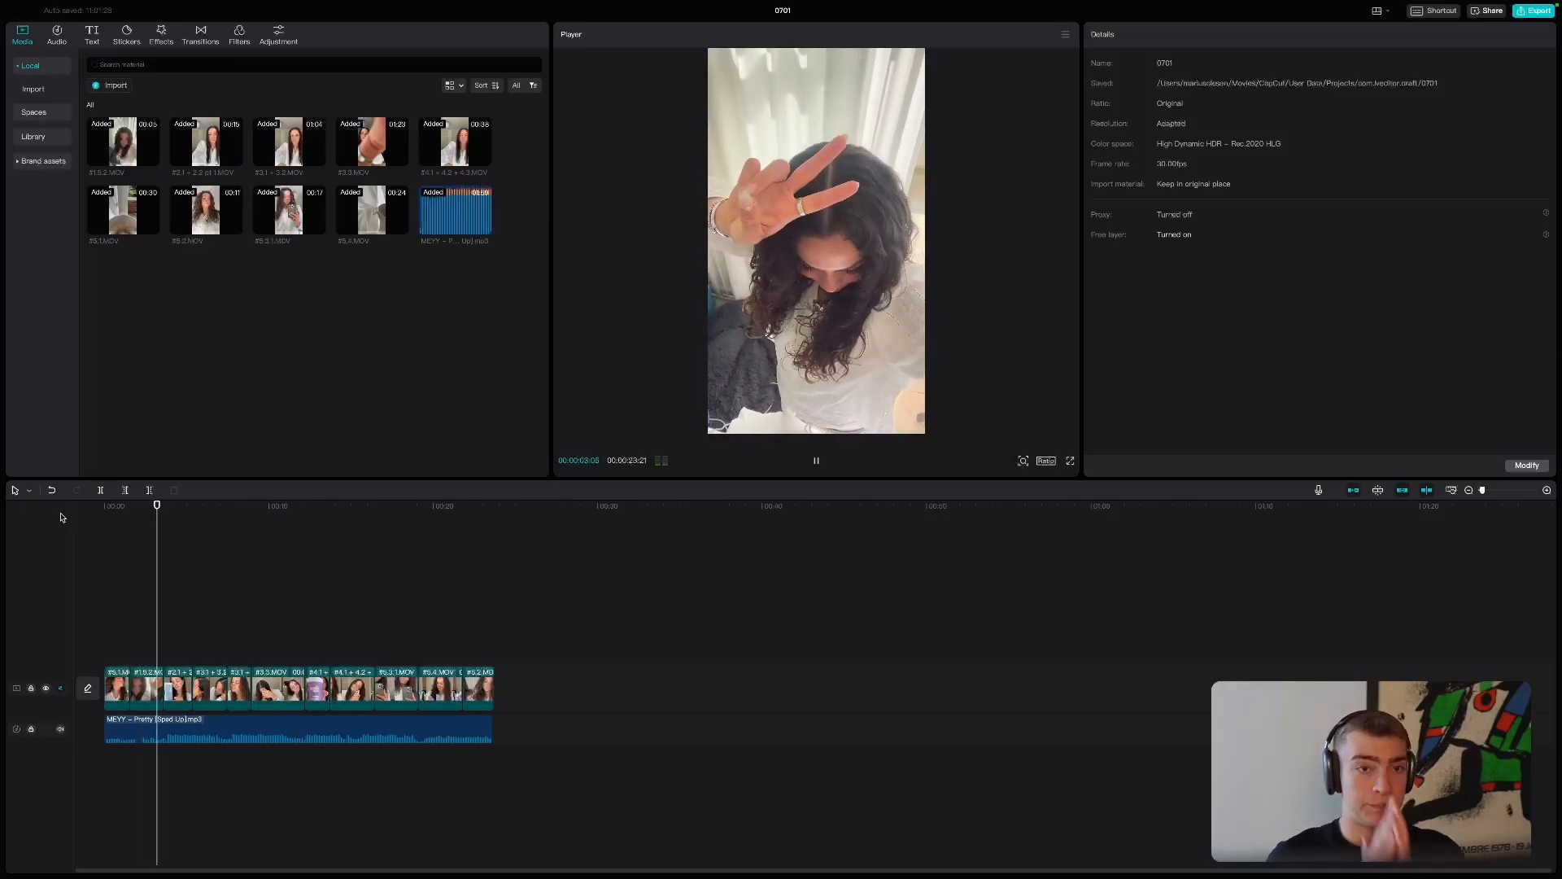
# - Trim the start of the second clip in small amounts until it lasts about one second, replaying the opening between trims
pyautogui.click(135, 682)
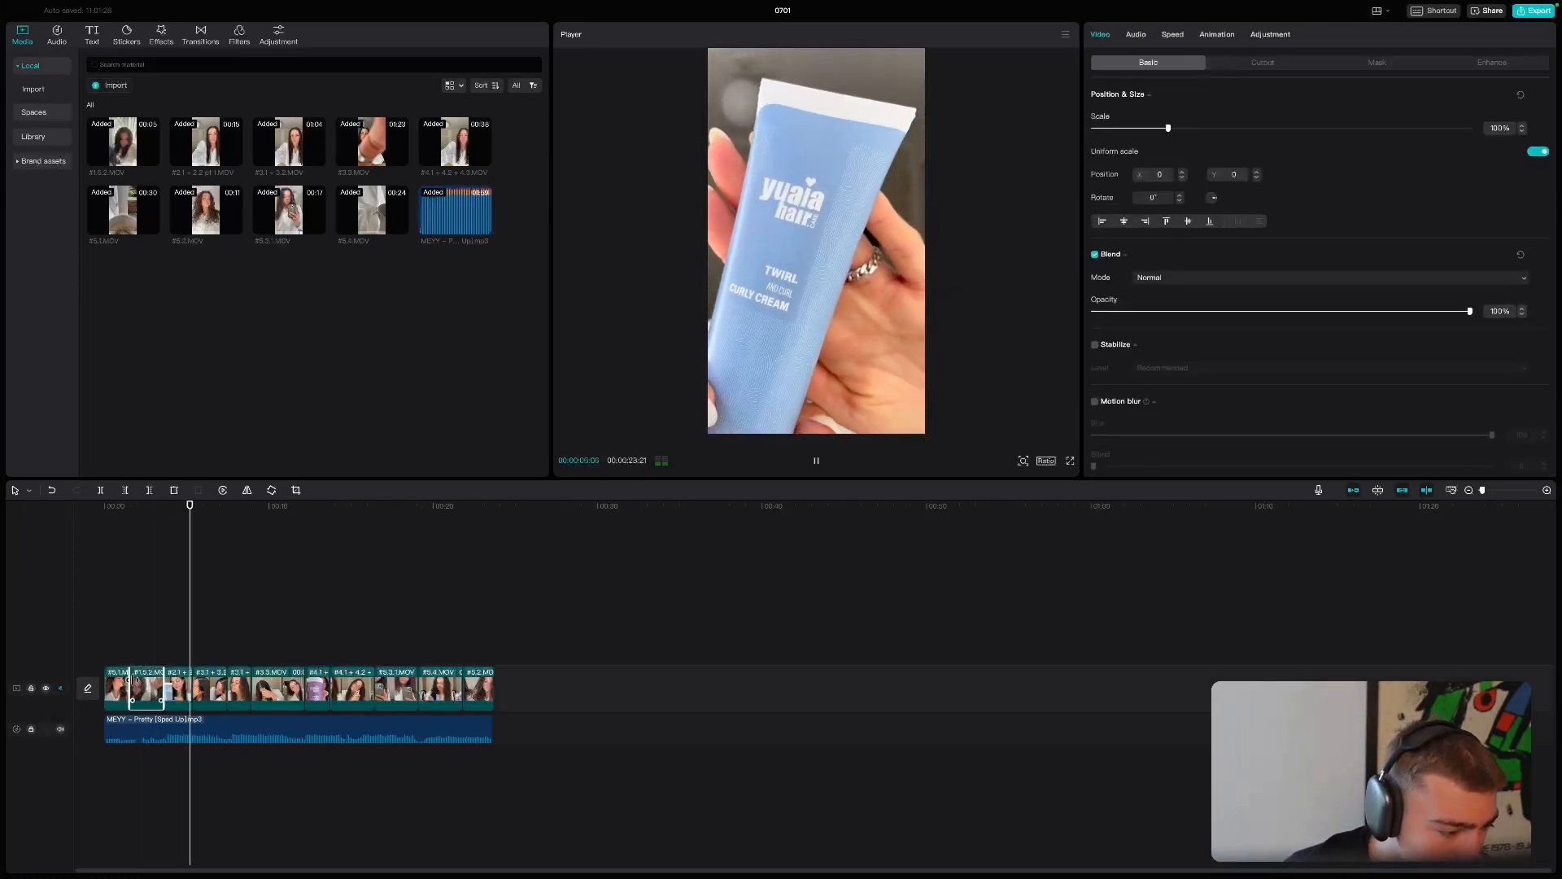
pyautogui.click(112, 643)
pyautogui.press('space')
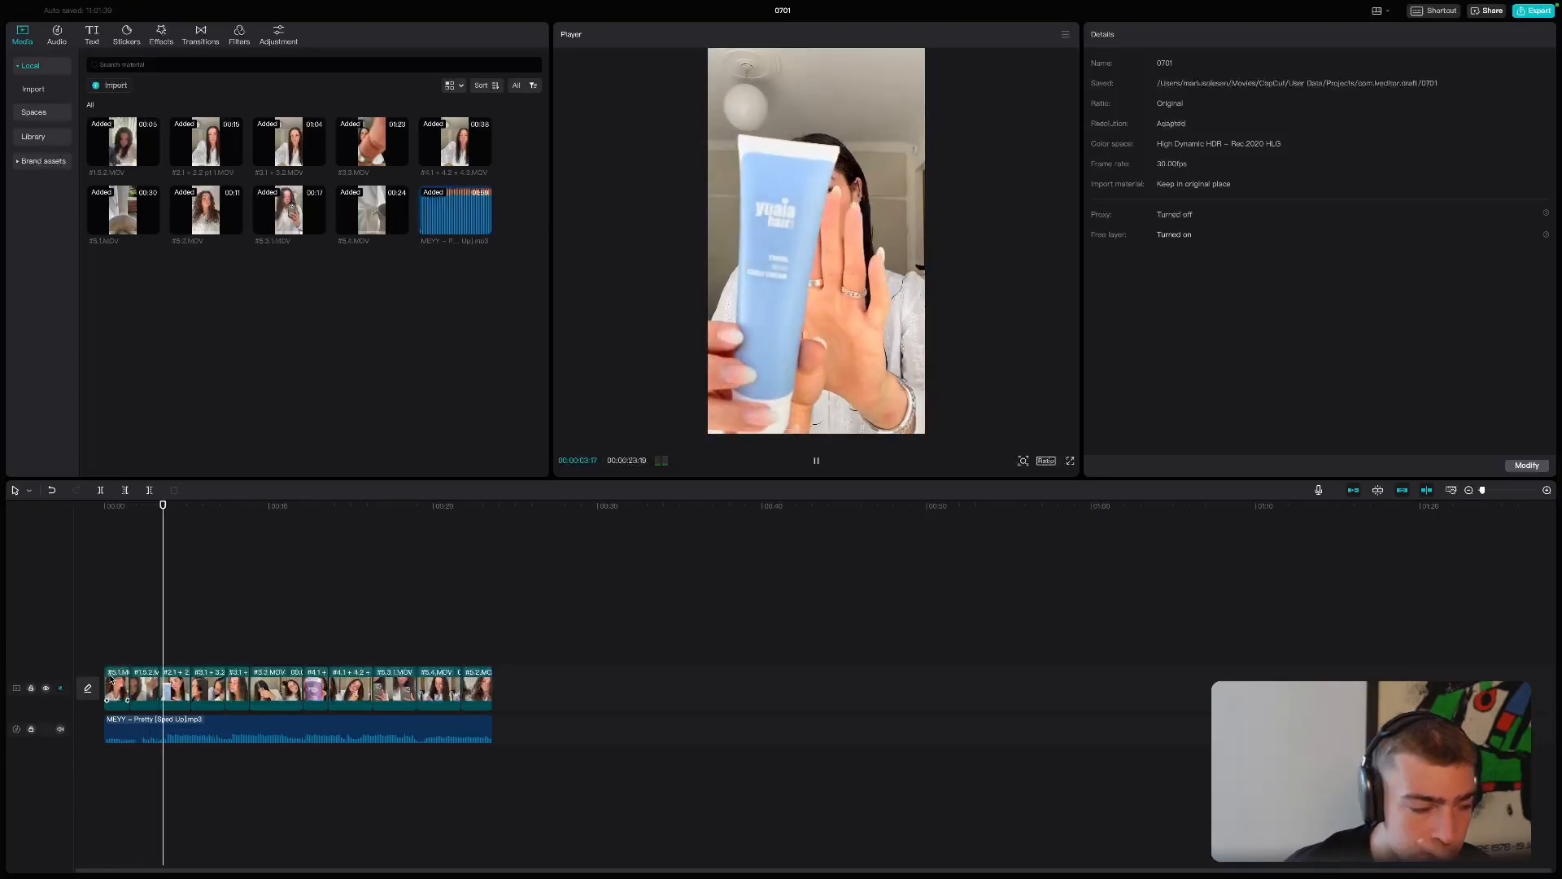
pyautogui.click(139, 683)
pyautogui.moveTo(131, 683); pyautogui.dragTo(140, 683)
pyautogui.click(116, 636)
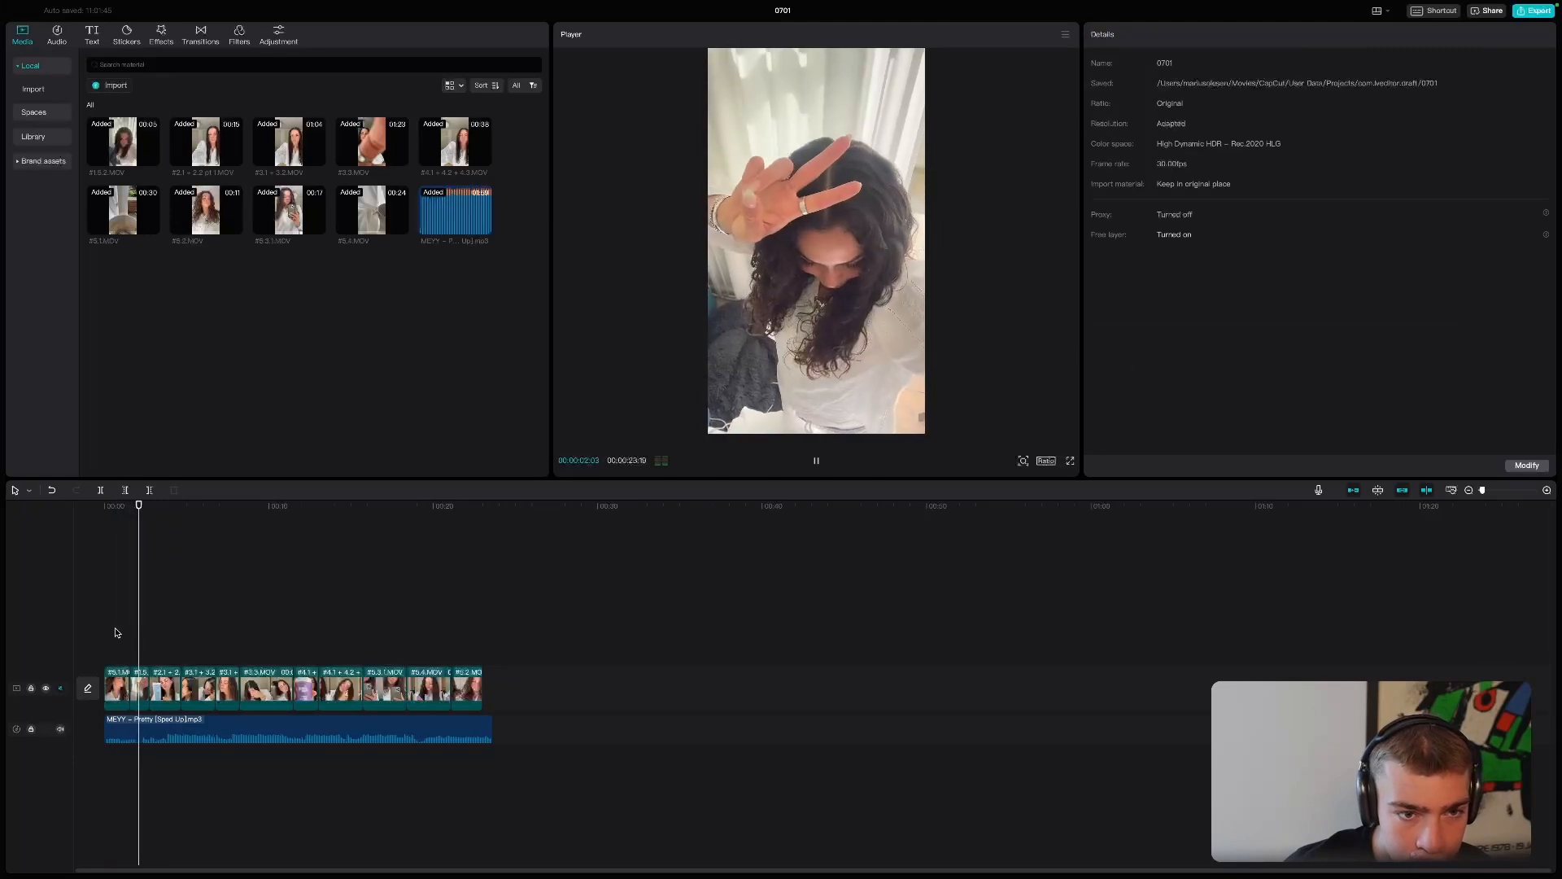
pyautogui.click(135, 680)
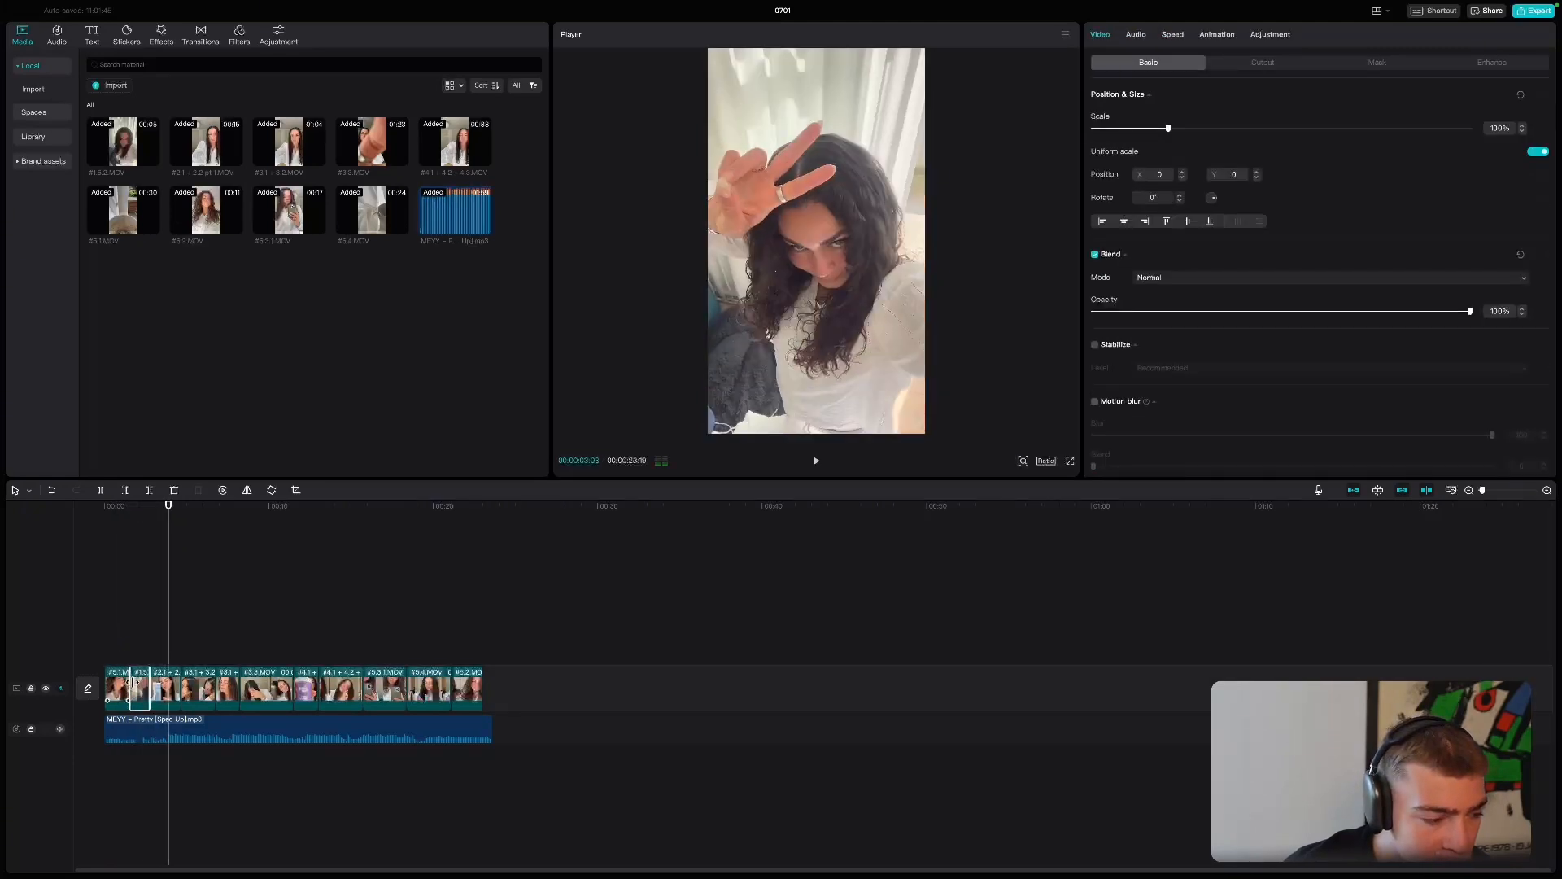
pyautogui.moveTo(141, 684); pyautogui.dragTo(140, 684)
pyautogui.click(93, 650)
pyautogui.press('space')
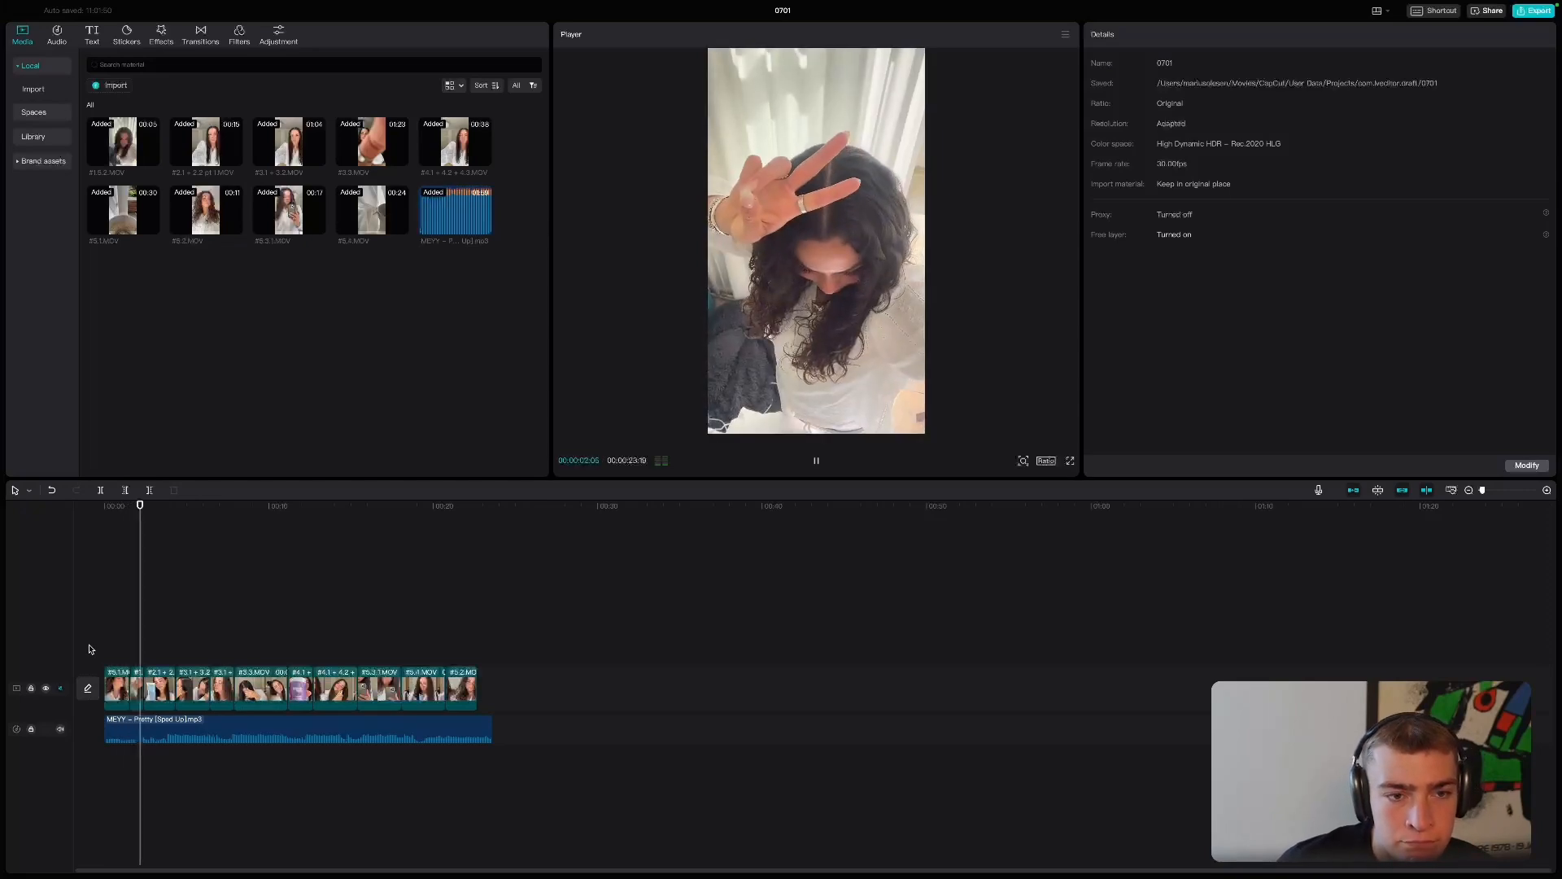
# - Trim about 0.7 seconds off the song's start, keep it aligned with the first clip, and replay the opening
pyautogui.click(99, 728)
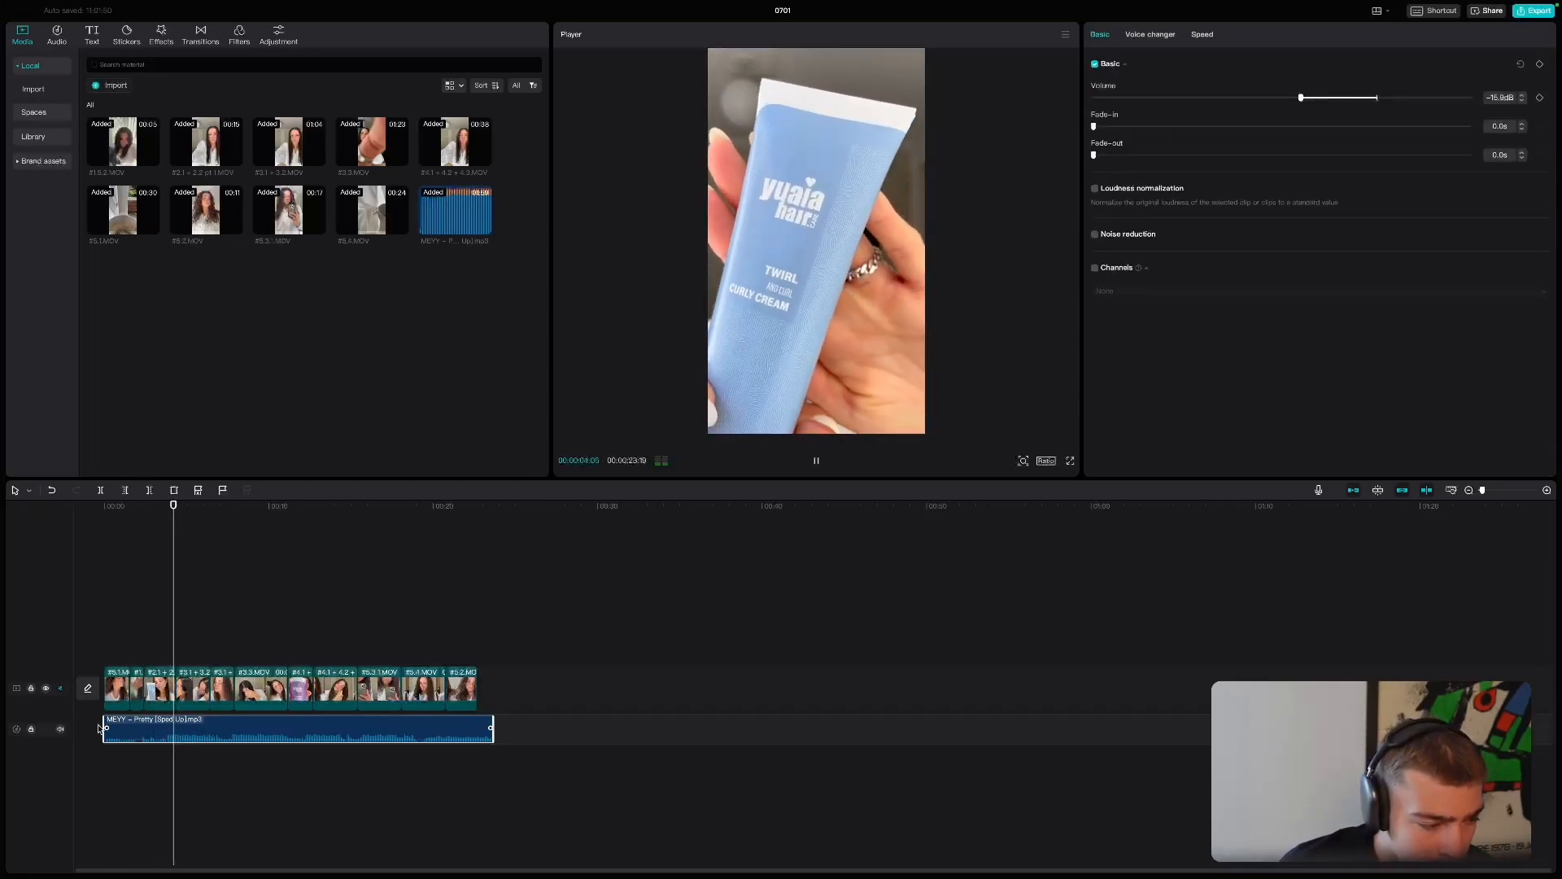
pyautogui.moveTo(145, 729); pyautogui.dragTo(132, 729)
pyautogui.press('space')
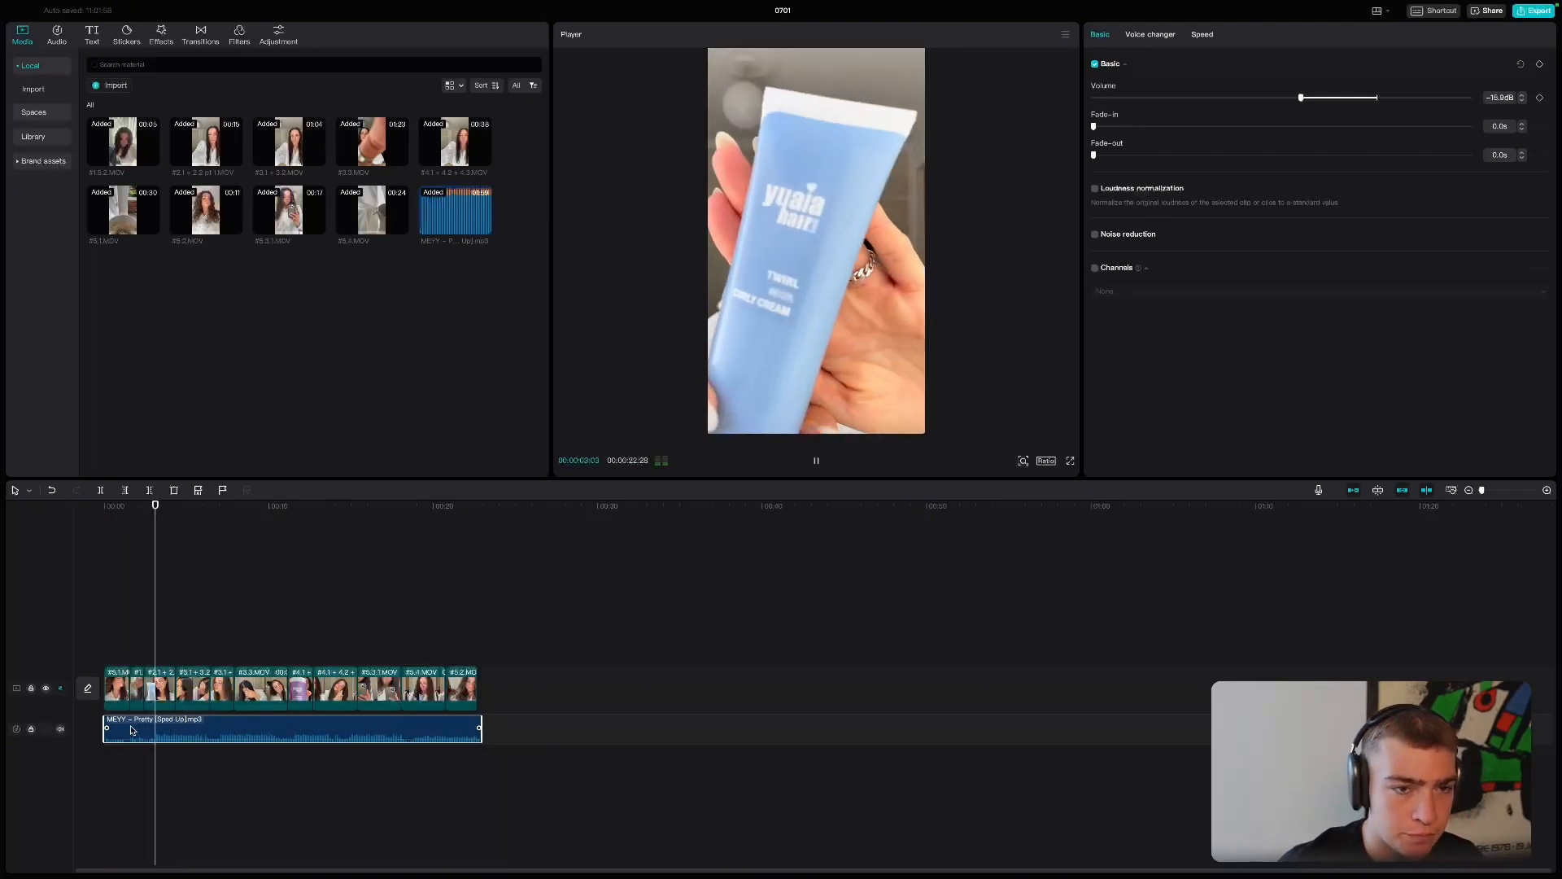
pyautogui.click(110, 511)
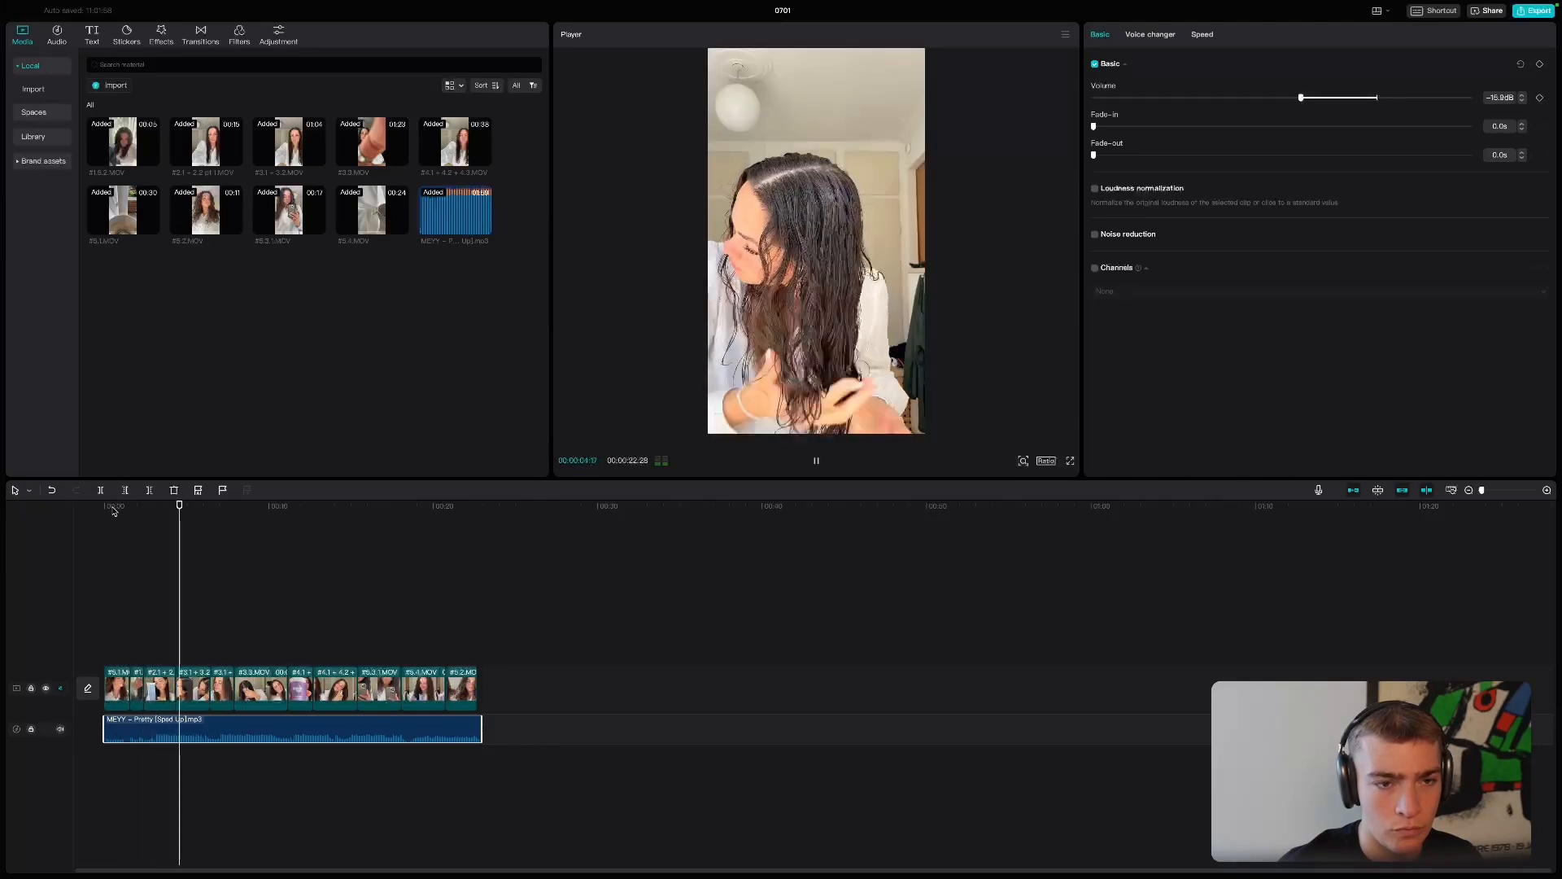
pyautogui.press('space')
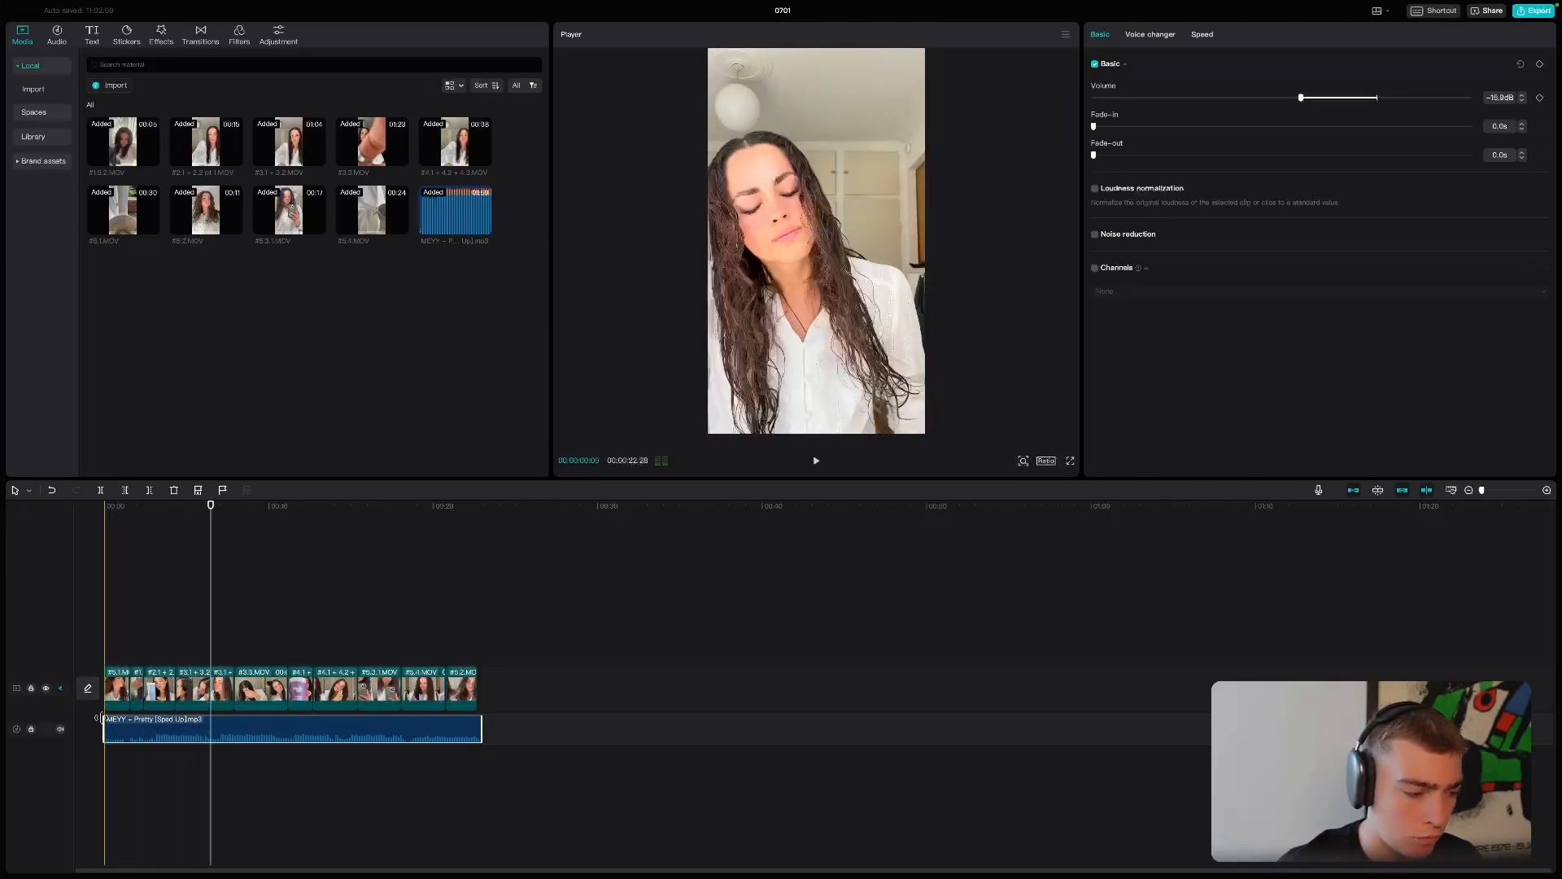
# - Trim the song's start by two further cuts of about 0.4 seconds each to match the beat, and play the sequence
pyautogui.moveTo(135, 725); pyautogui.dragTo(130, 725)
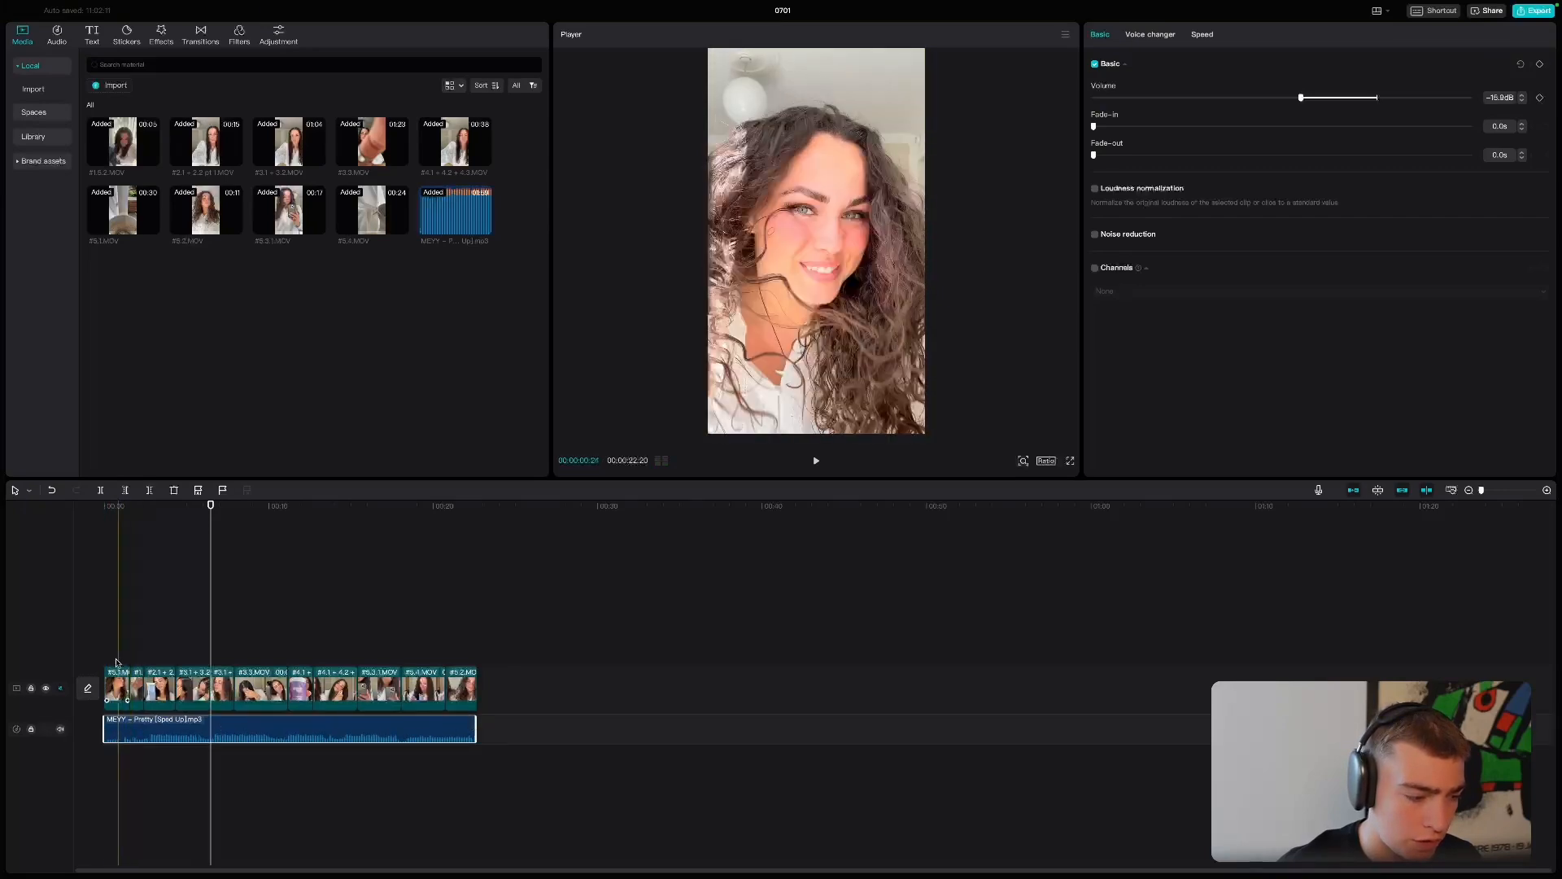
pyautogui.click(112, 634)
pyautogui.press('space')
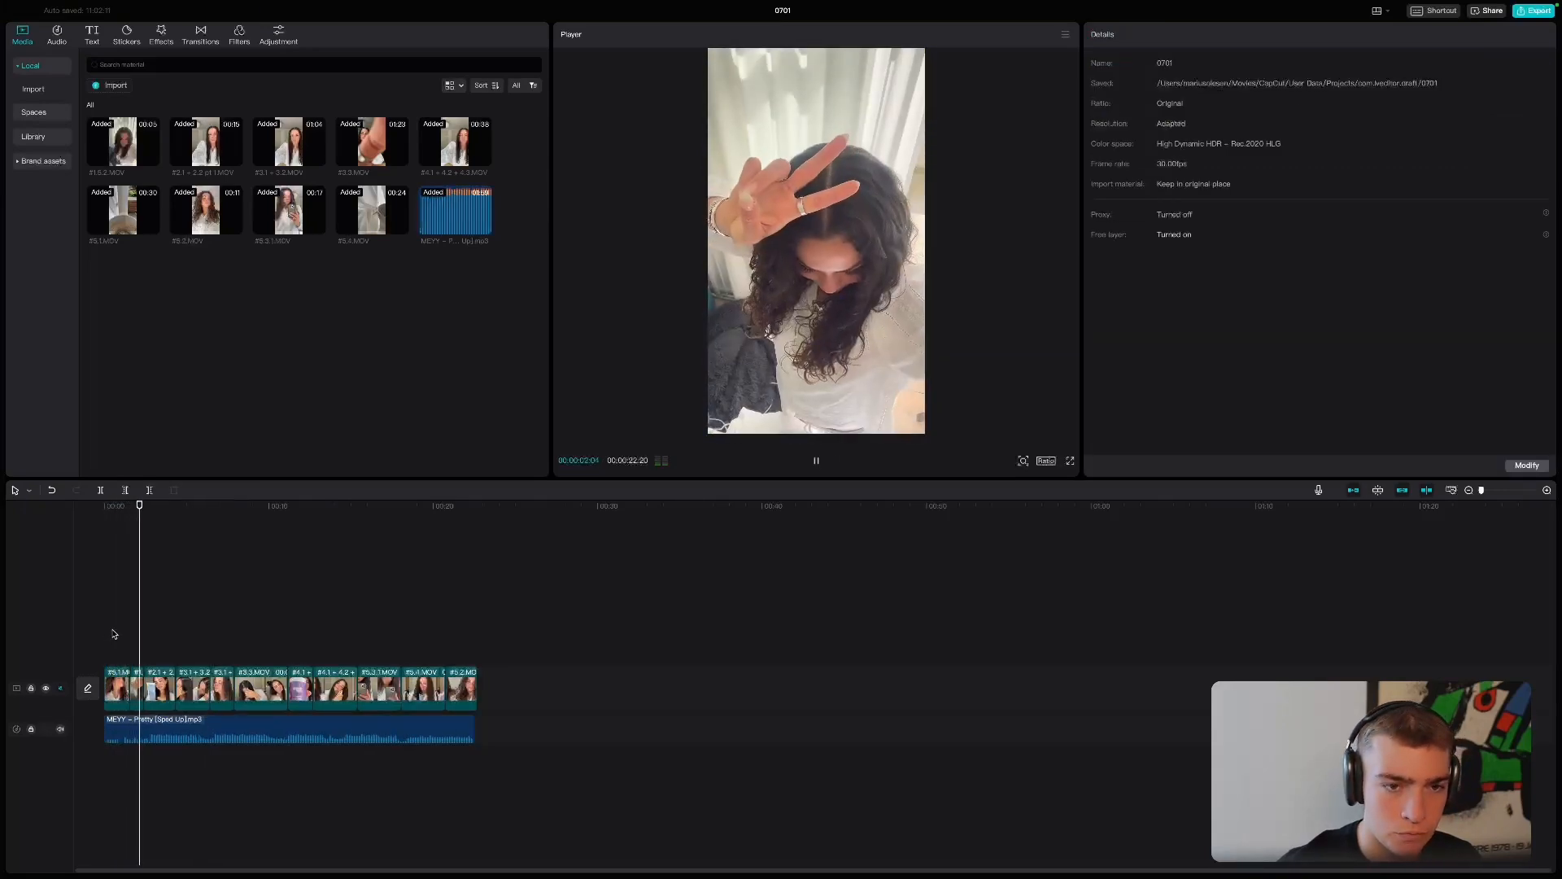
pyautogui.press('space')
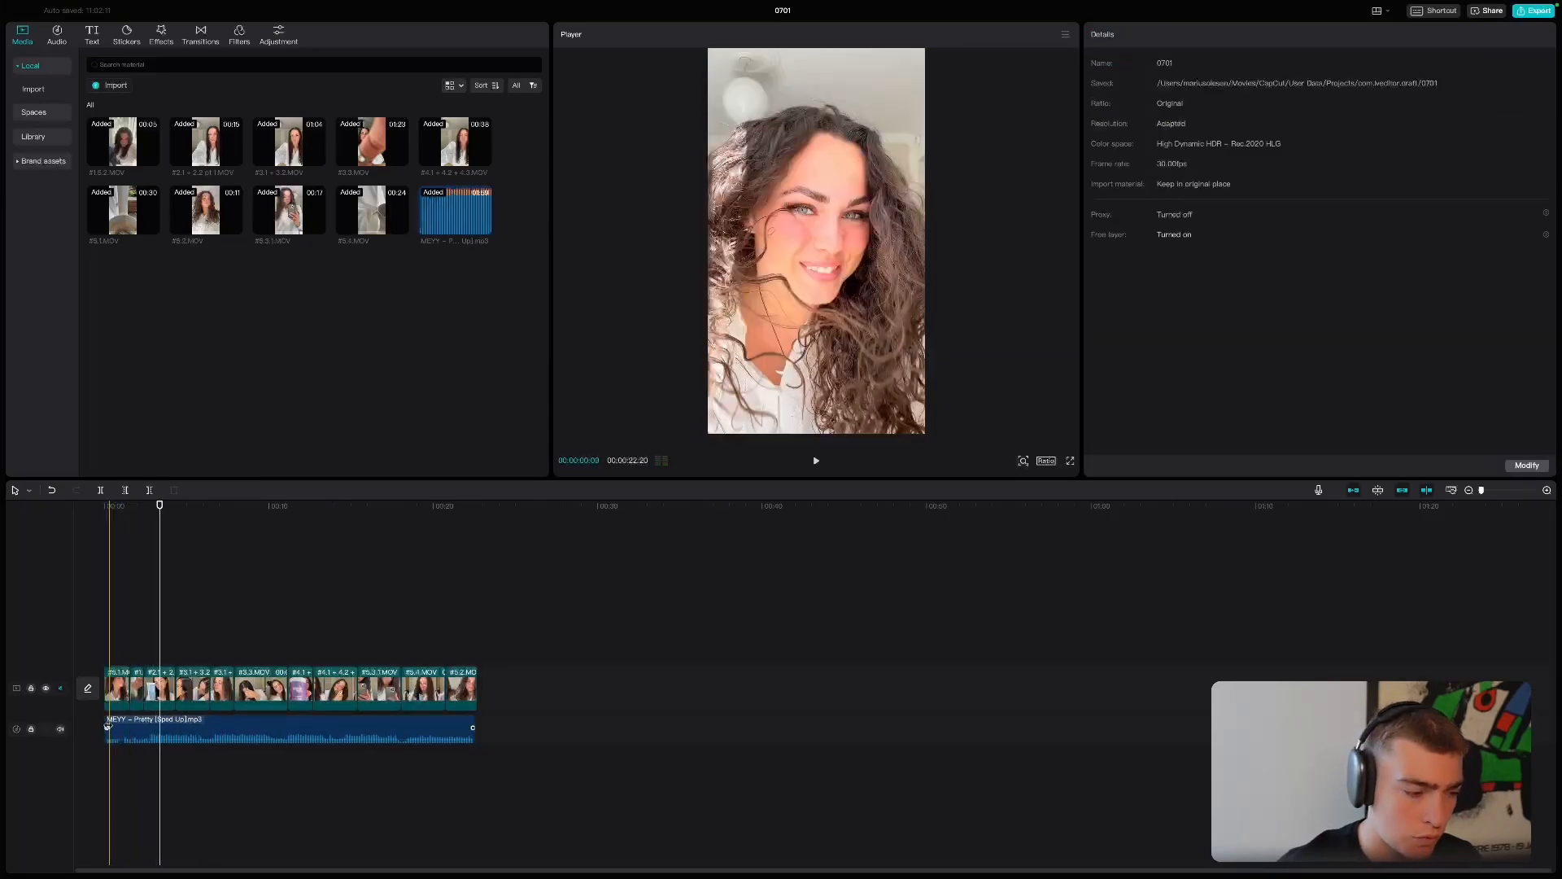
pyautogui.click(105, 724)
pyautogui.moveTo(122, 725); pyautogui.dragTo(113, 725)
pyautogui.press('space')
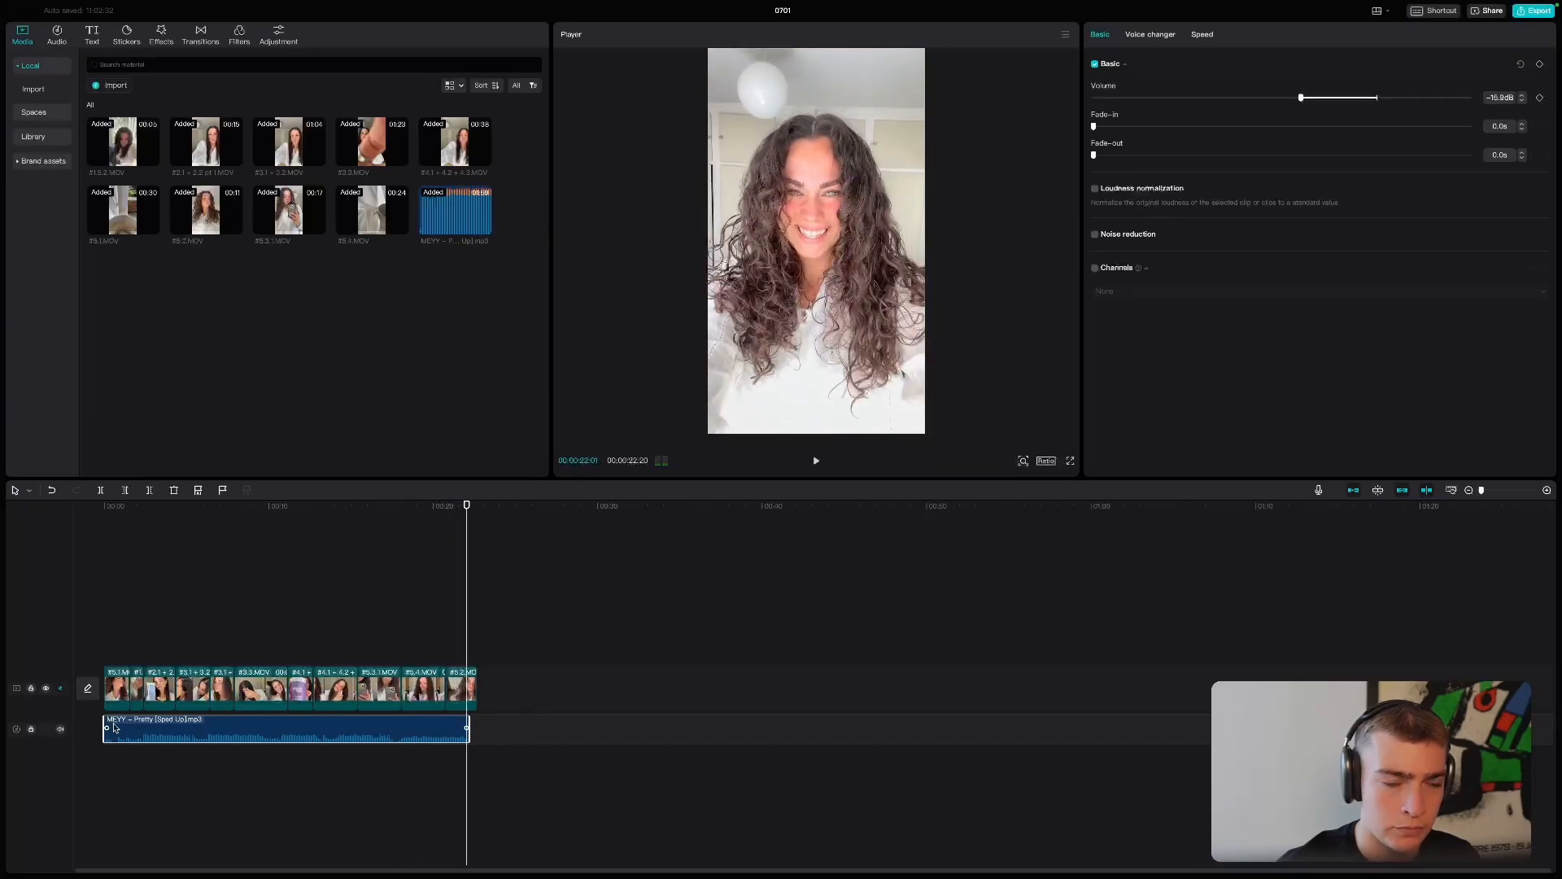
# - Return the playhead to the start and extend the song's end to match the end of the last video clip
pyautogui.click(408, 685)
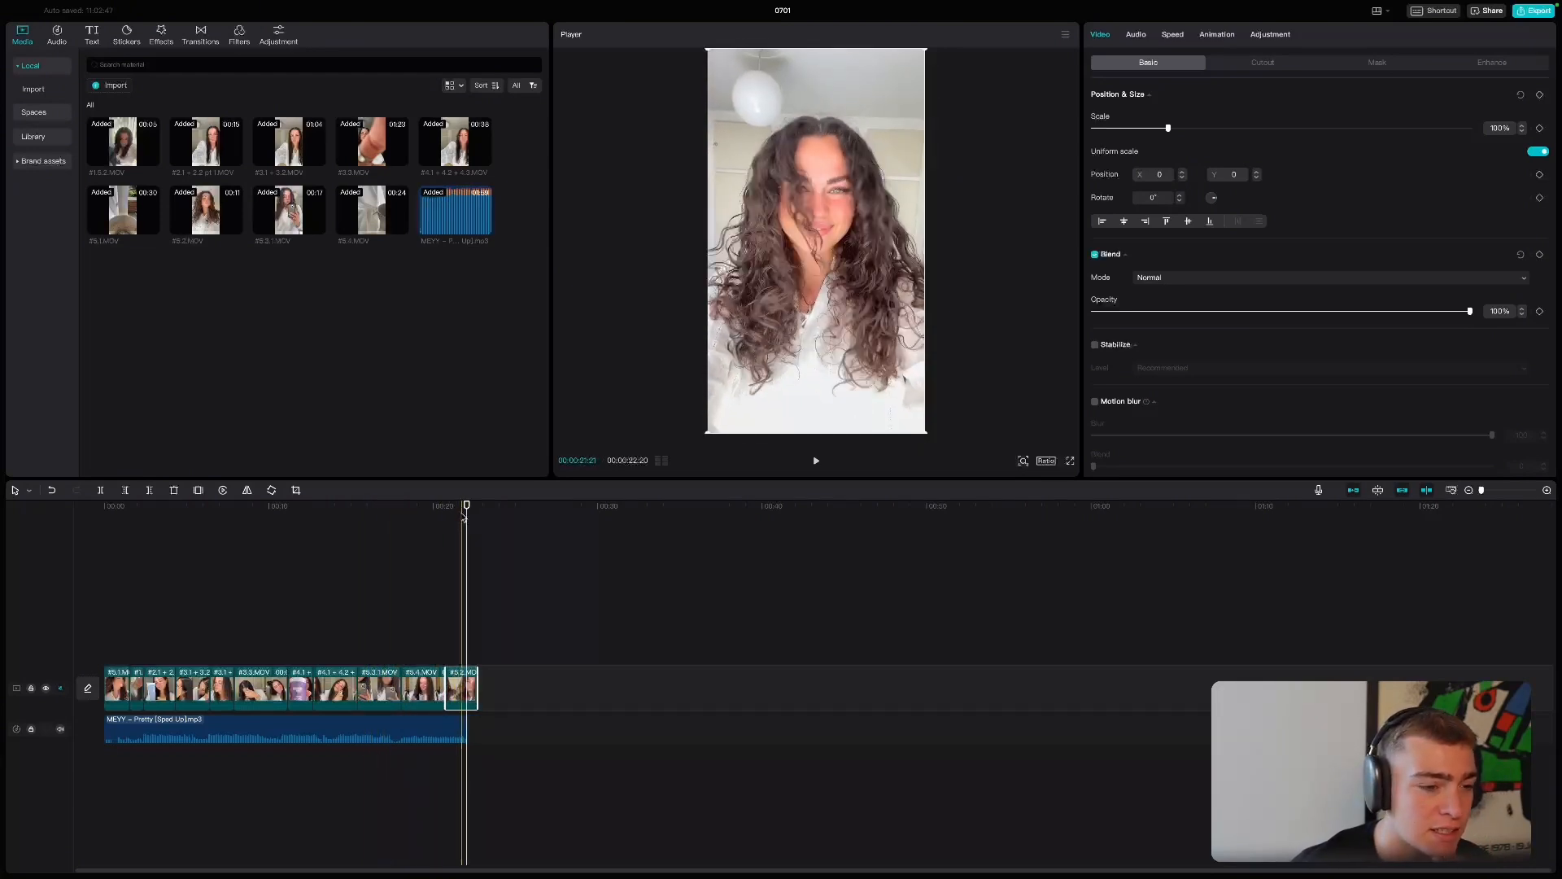
pyautogui.moveTo(465, 510); pyautogui.dragTo(2, 498)
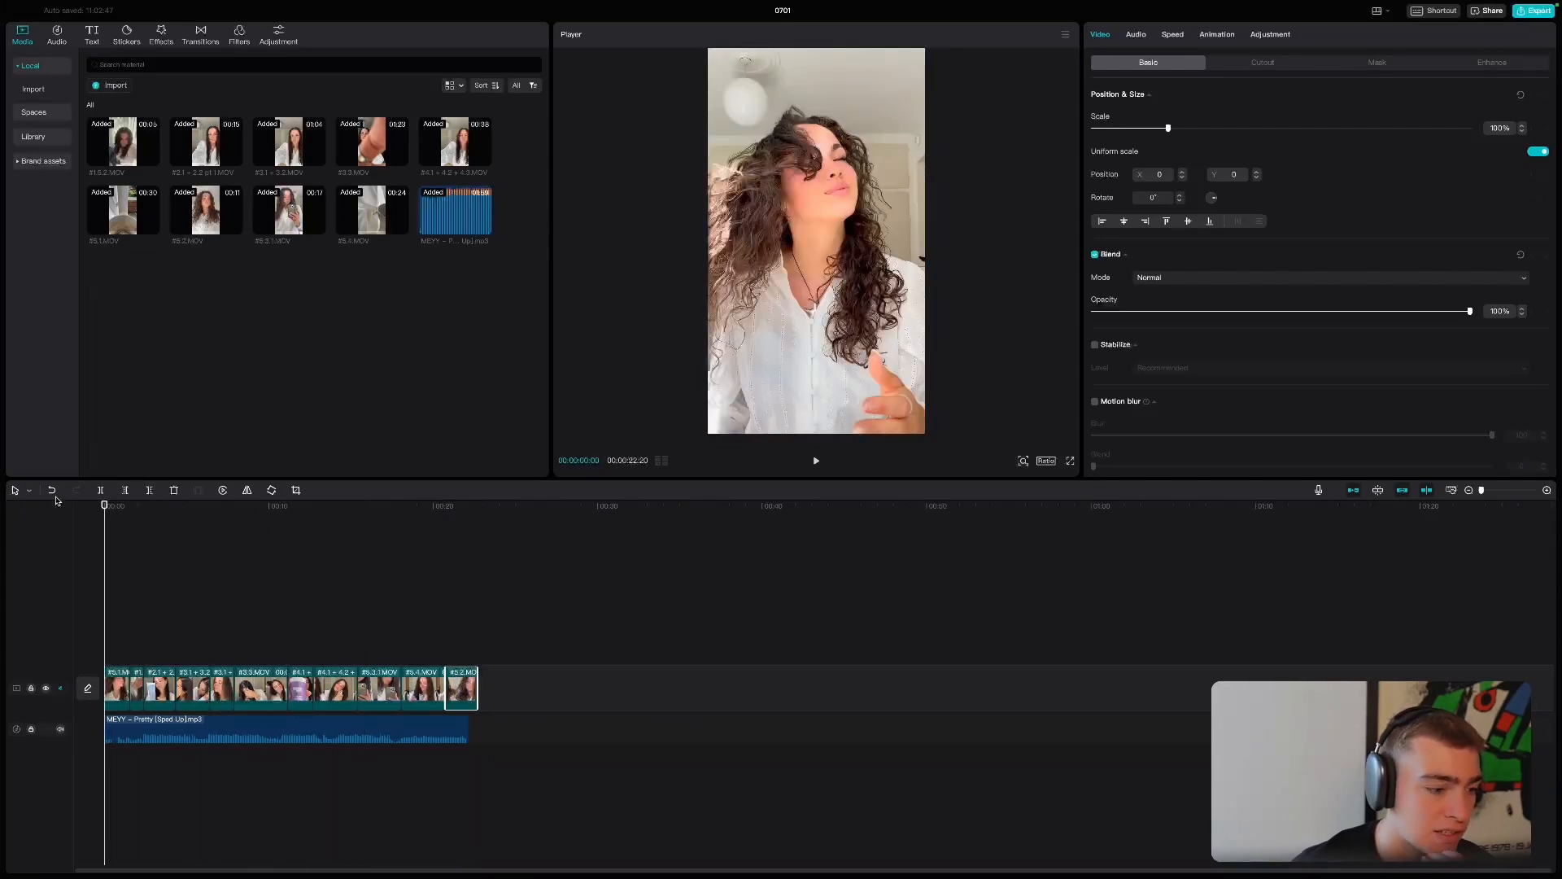
pyautogui.click(464, 726)
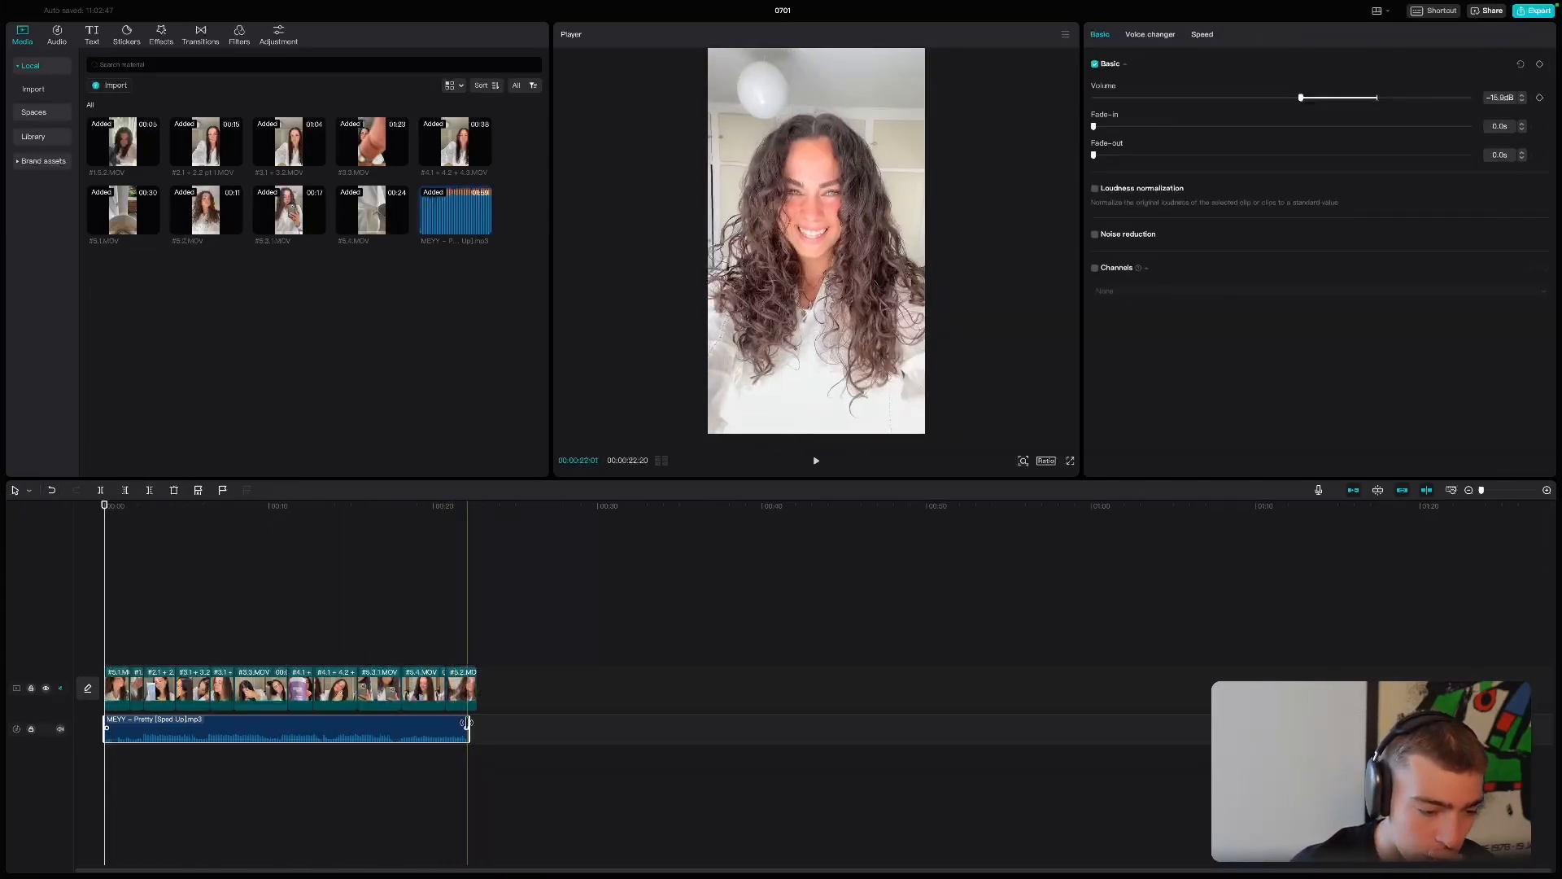
pyautogui.moveTo(467, 723); pyautogui.dragTo(477, 723)
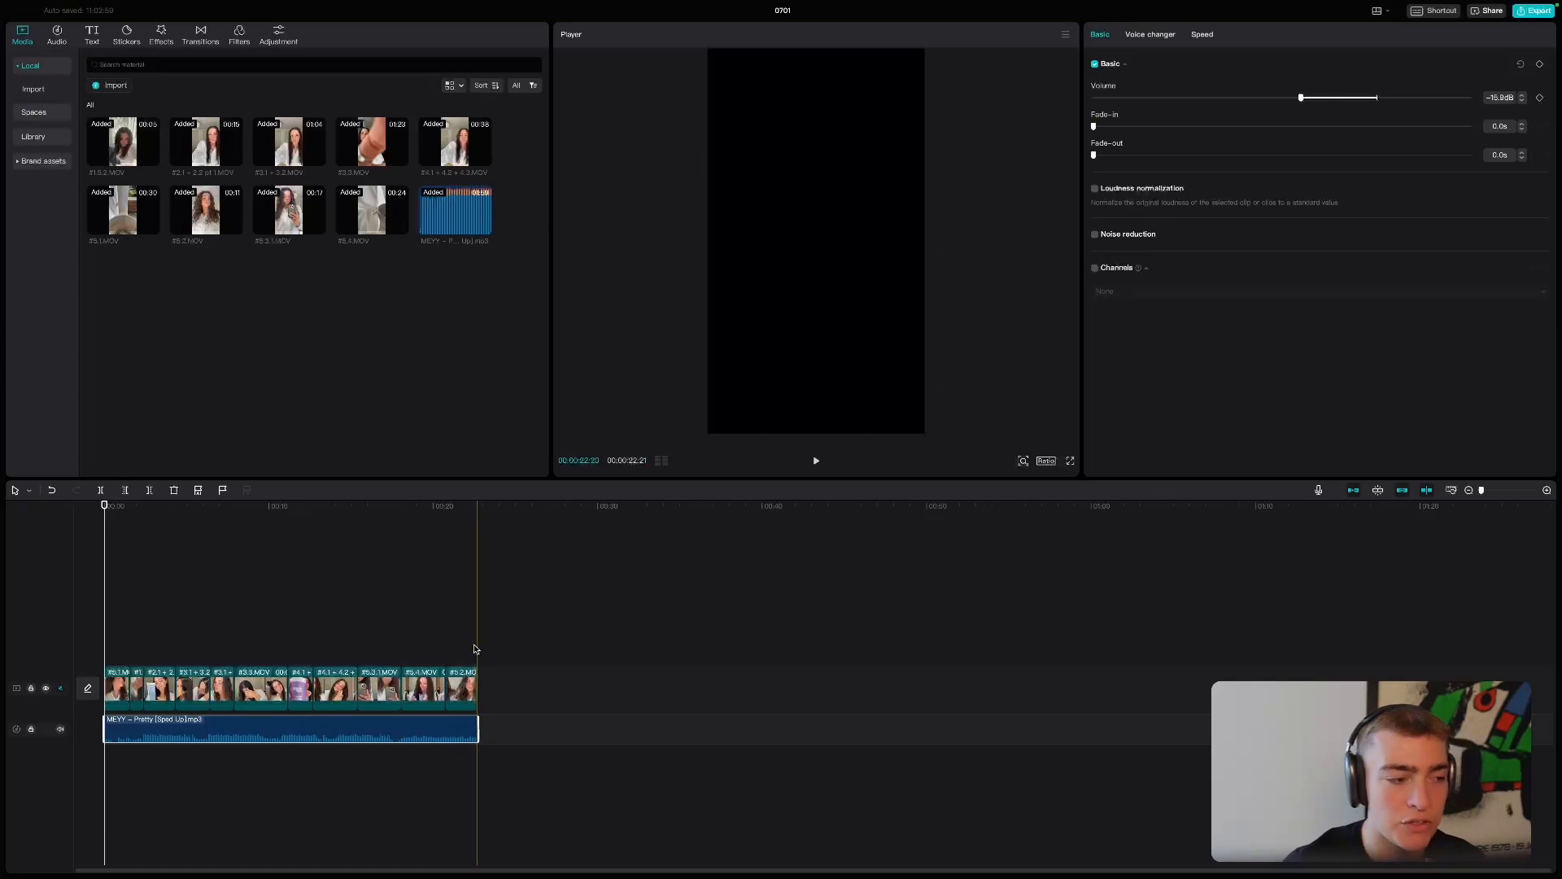
# - Add a default text overlay near the end of the first clip and place it in the lower part of the frame
pyautogui.click(126, 505)
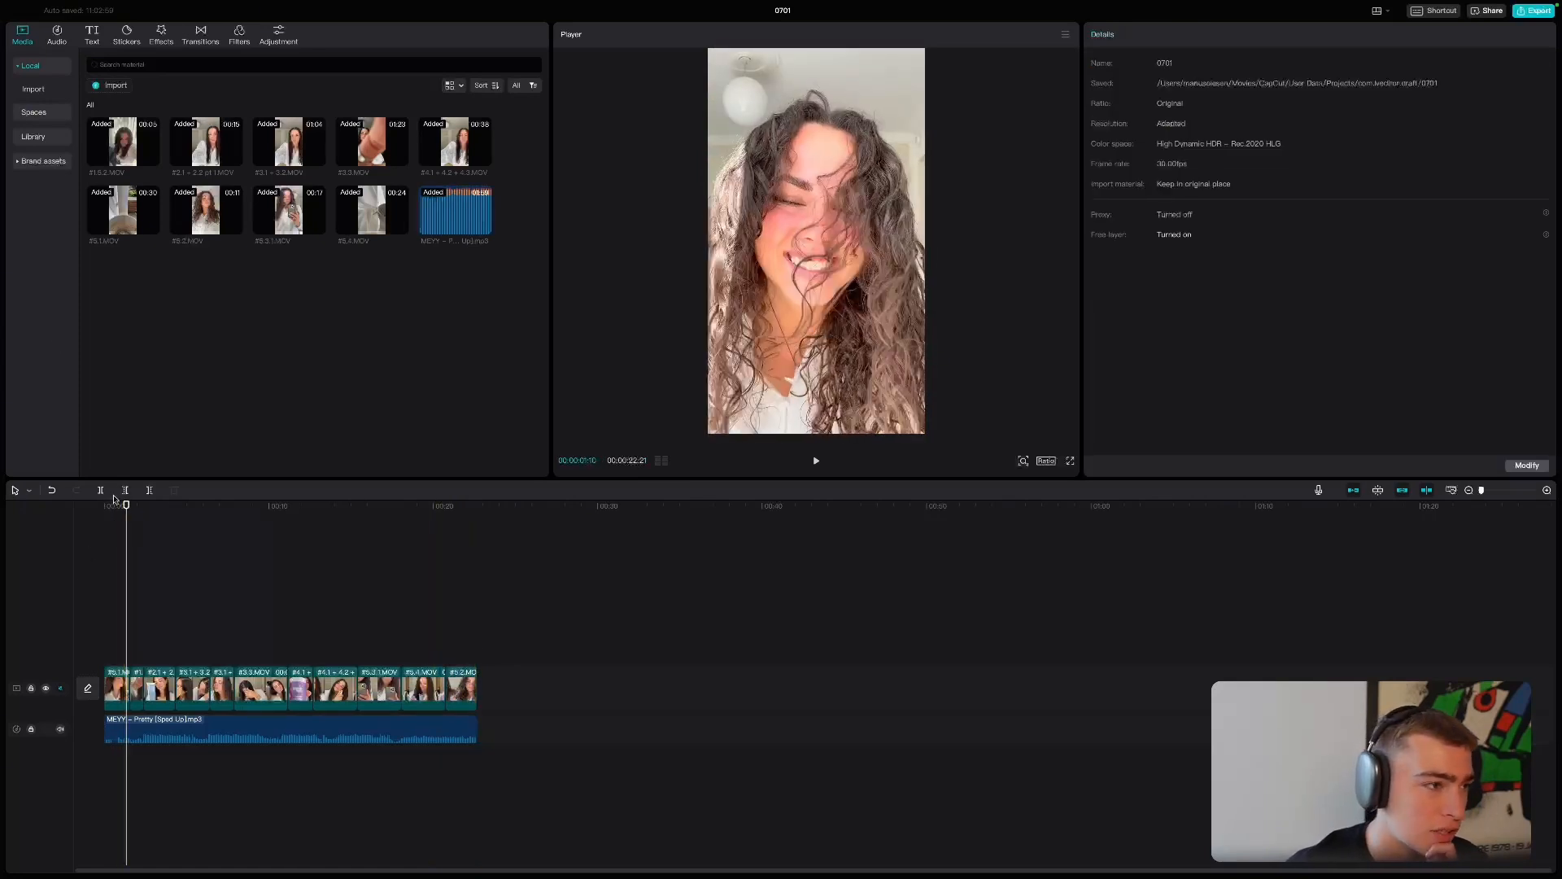
pyautogui.click(91, 36)
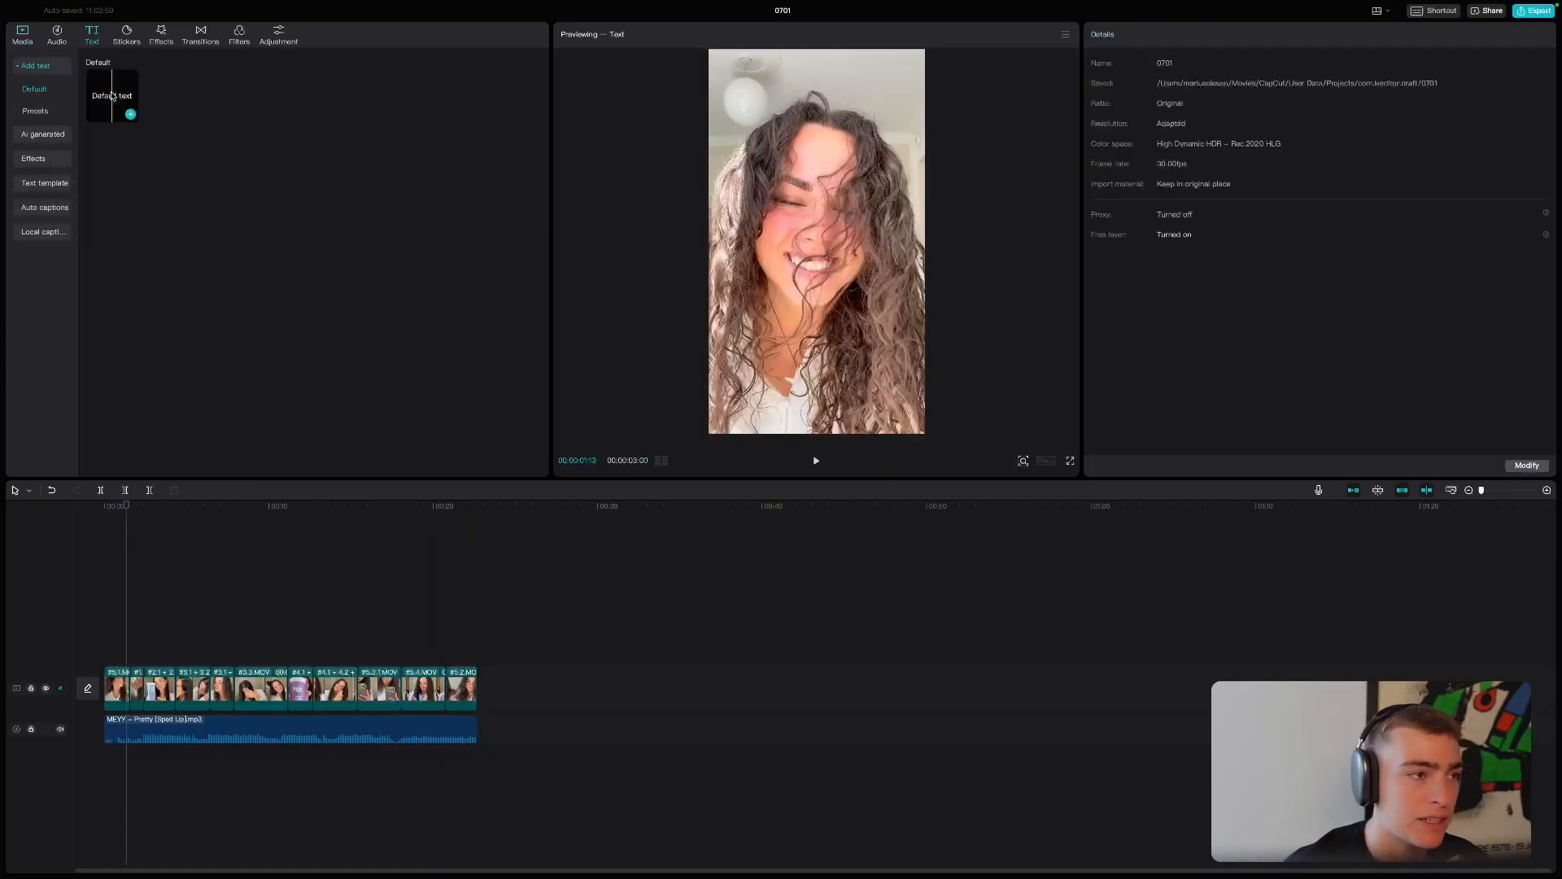
pyautogui.click(130, 115)
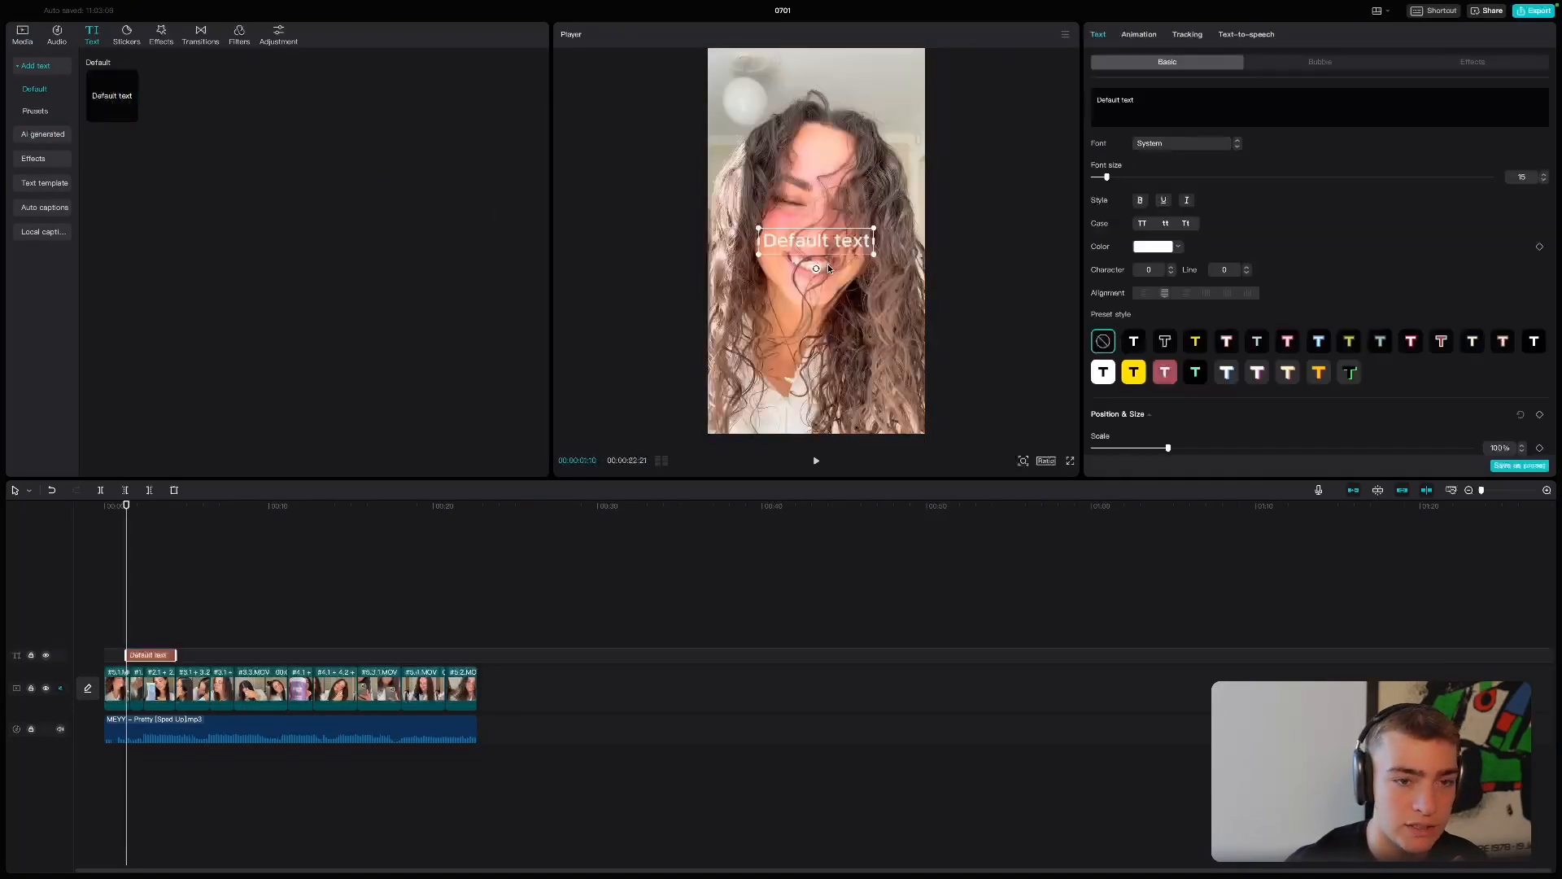
pyautogui.moveTo(814, 242); pyautogui.dragTo(816, 343)
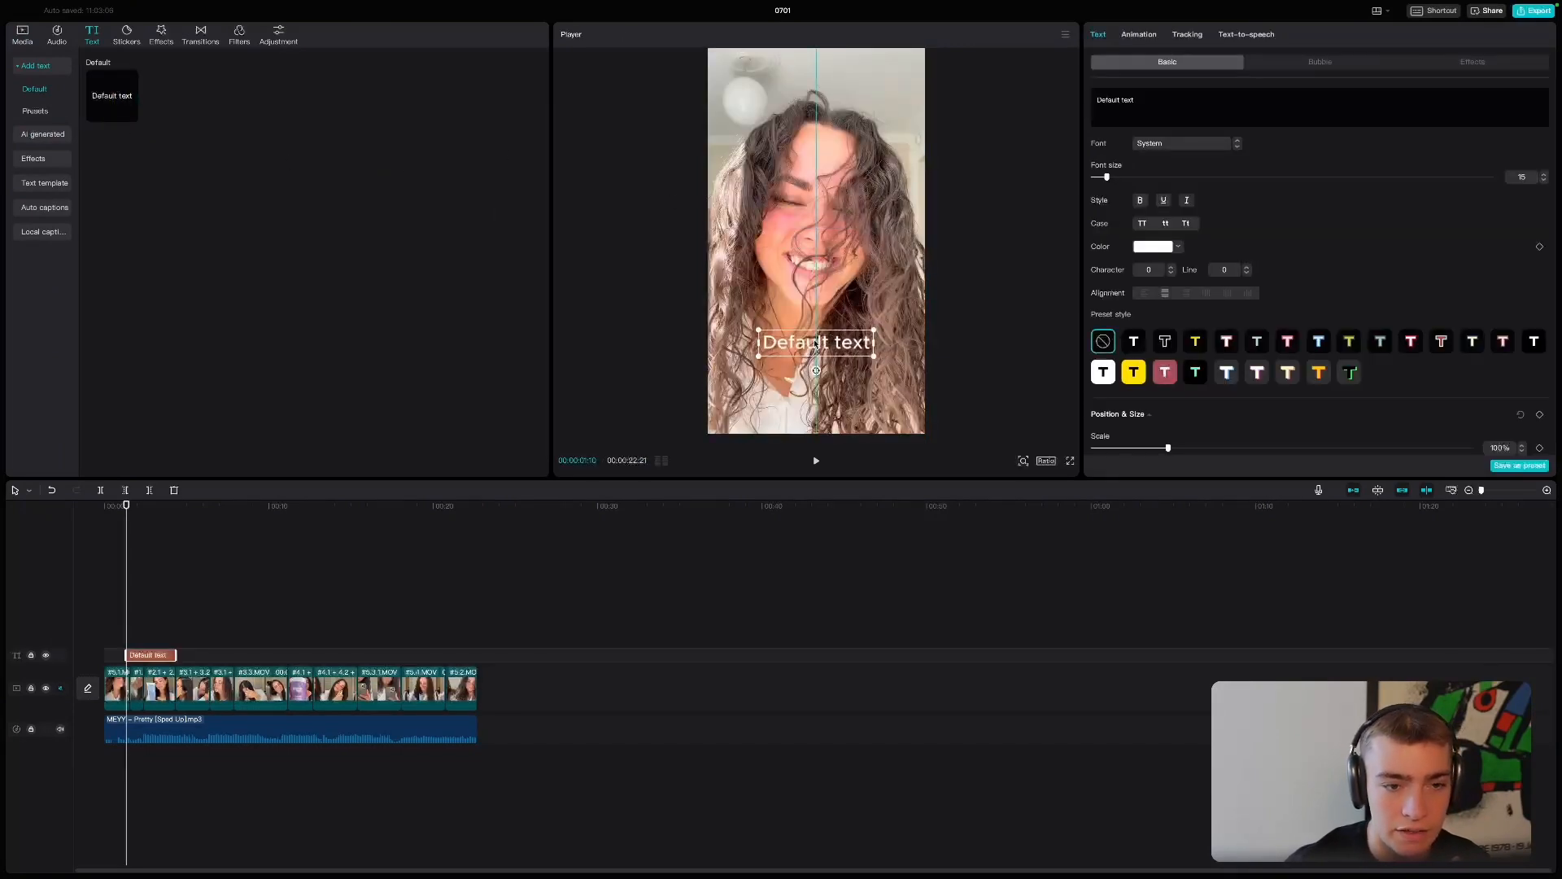
# - Browse the available fonts for the text overlay and search them for Proxima Nova
pyautogui.click(1164, 147)
pyautogui.click(1179, 217)
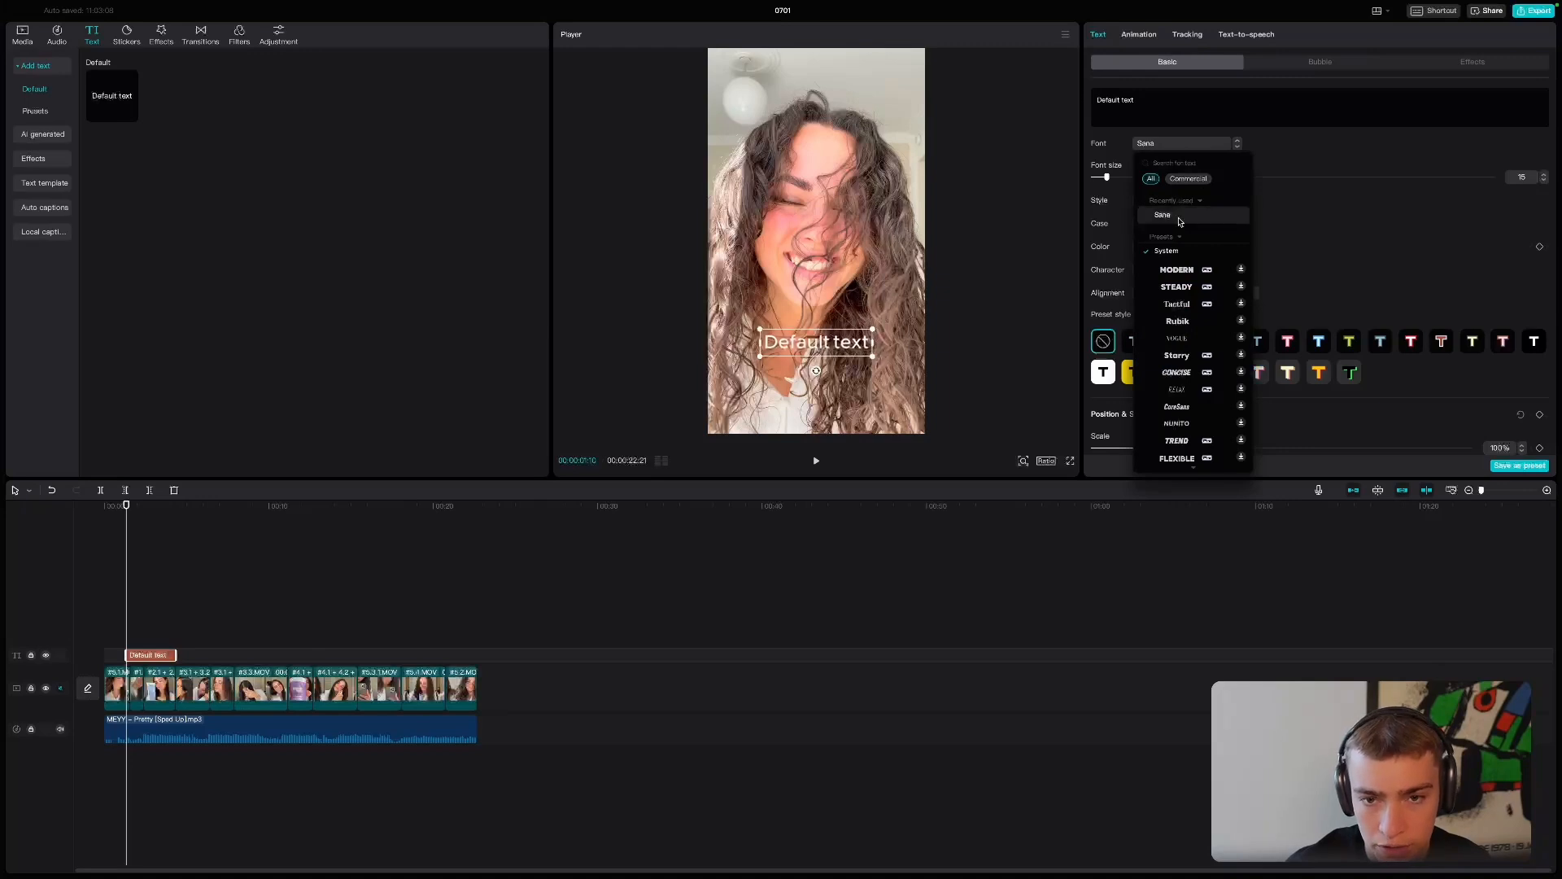
pyautogui.click(1172, 250)
pyautogui.scroll(-10, 1186, 277)
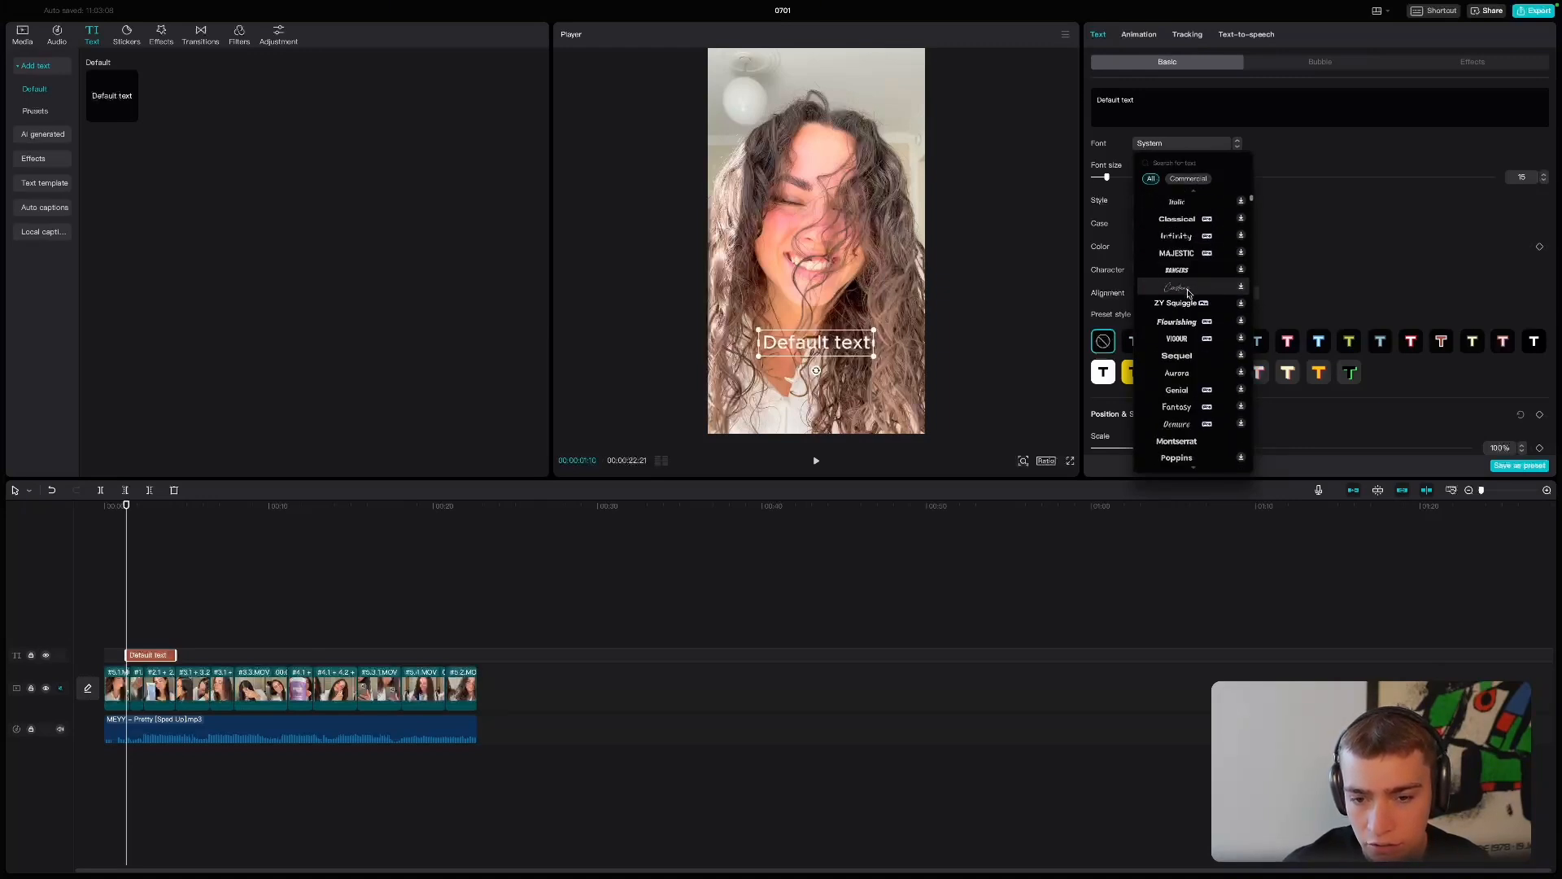
pyautogui.scroll(-10, 1189, 292)
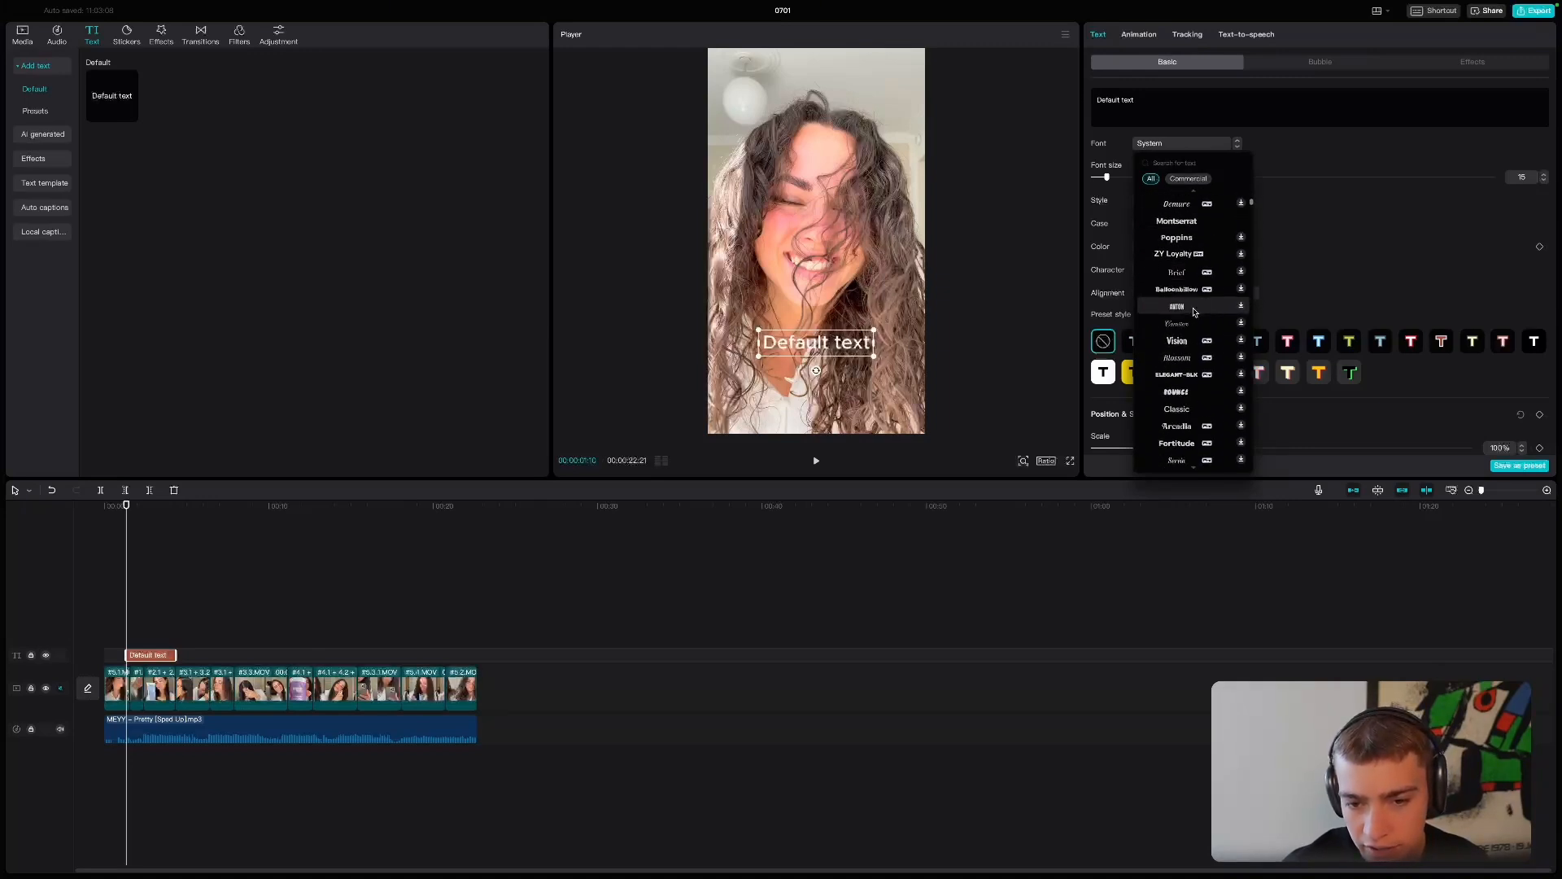
pyautogui.scroll(1, 1193, 312)
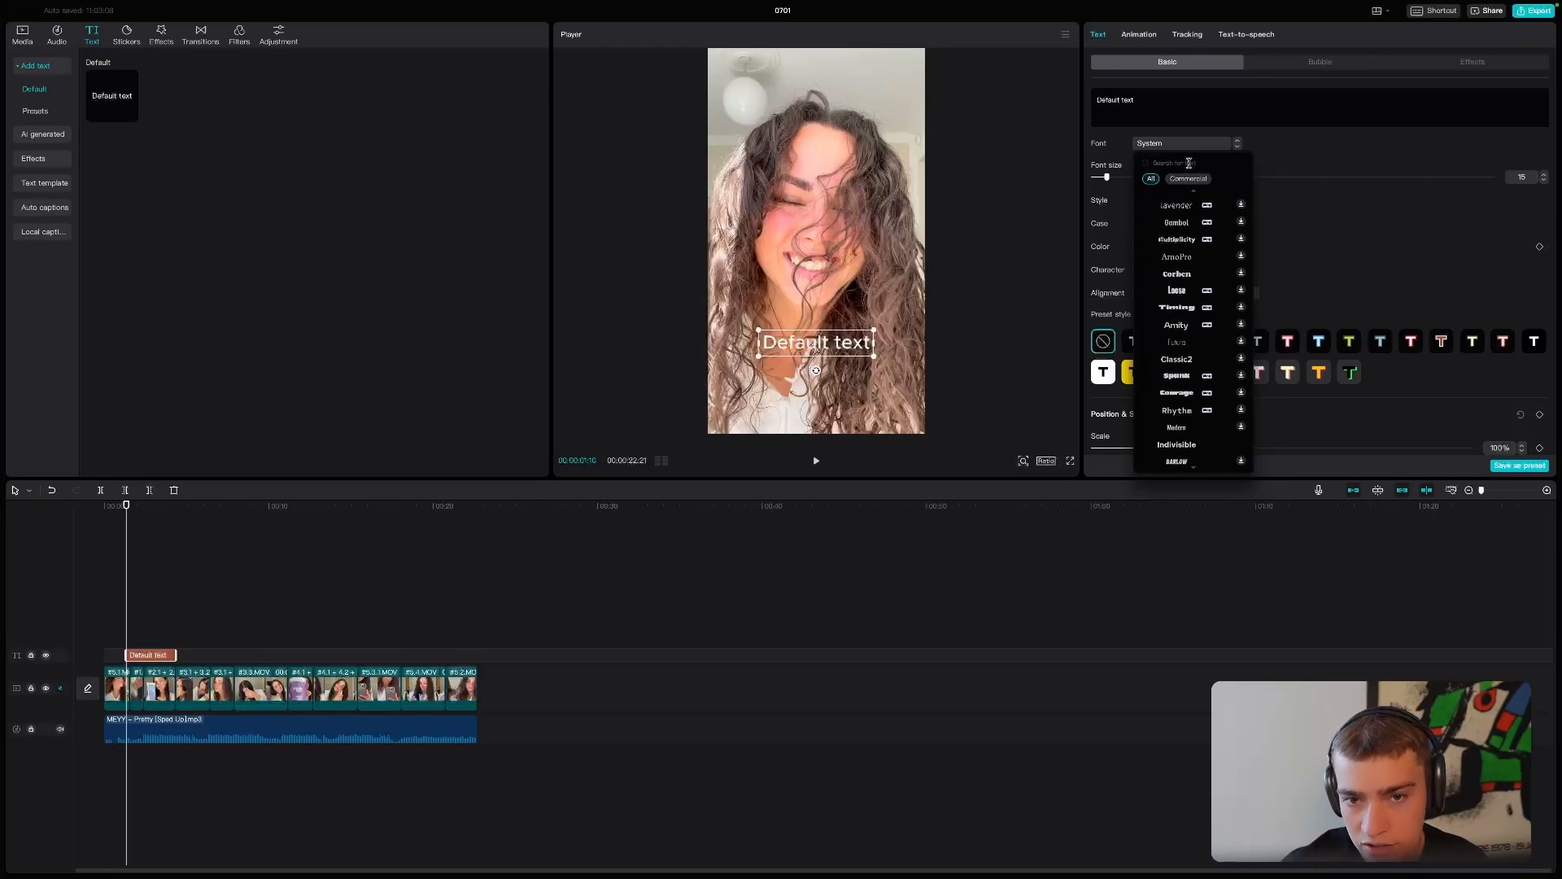
pyautogui.write('ima')
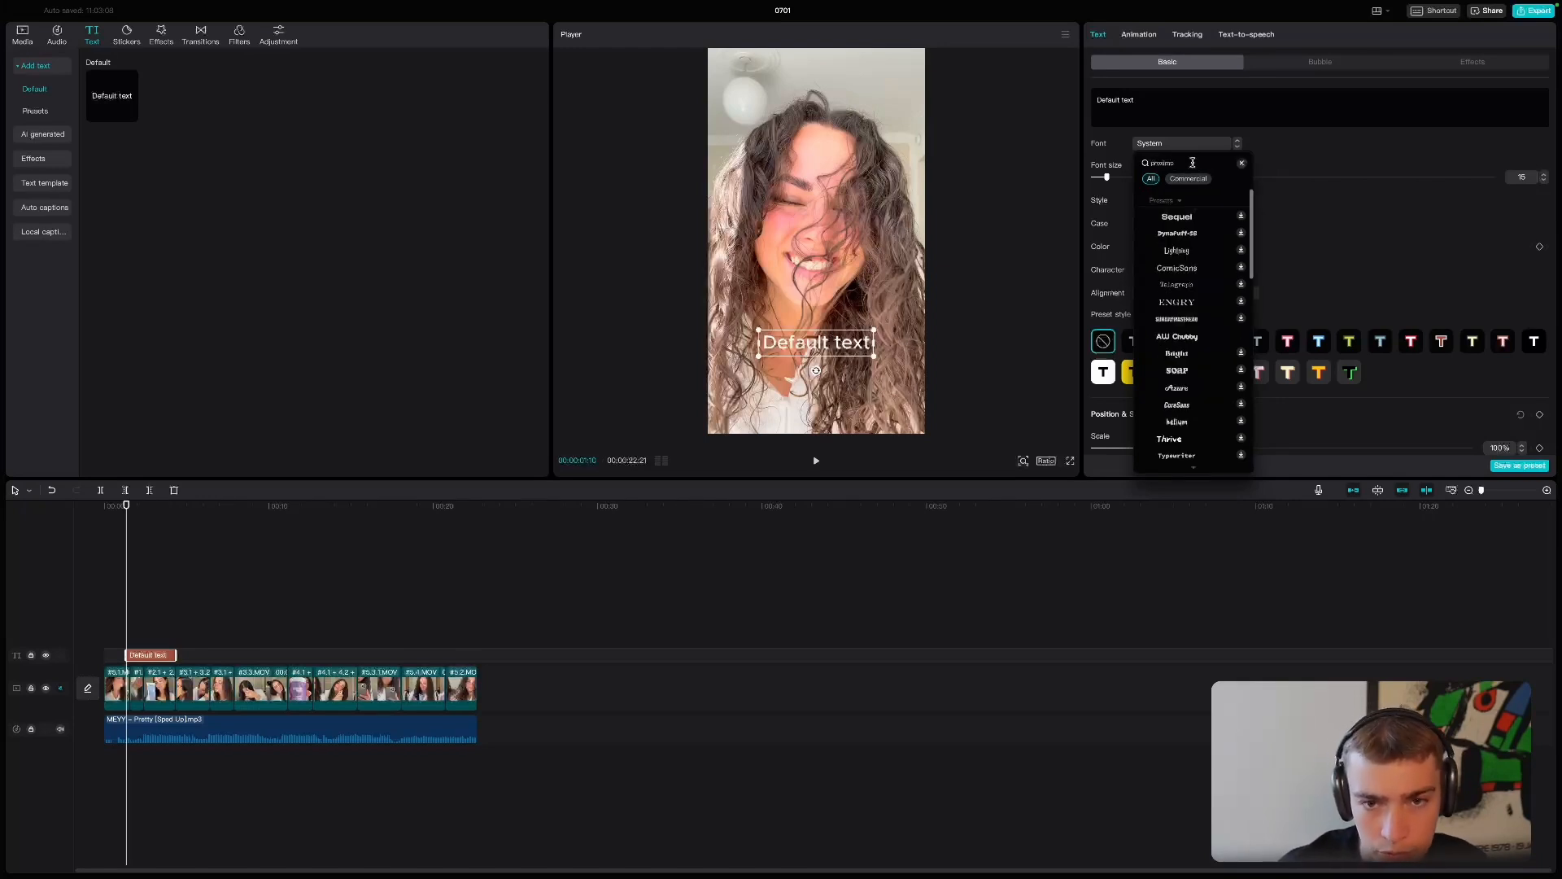
pyautogui.write(' nova')
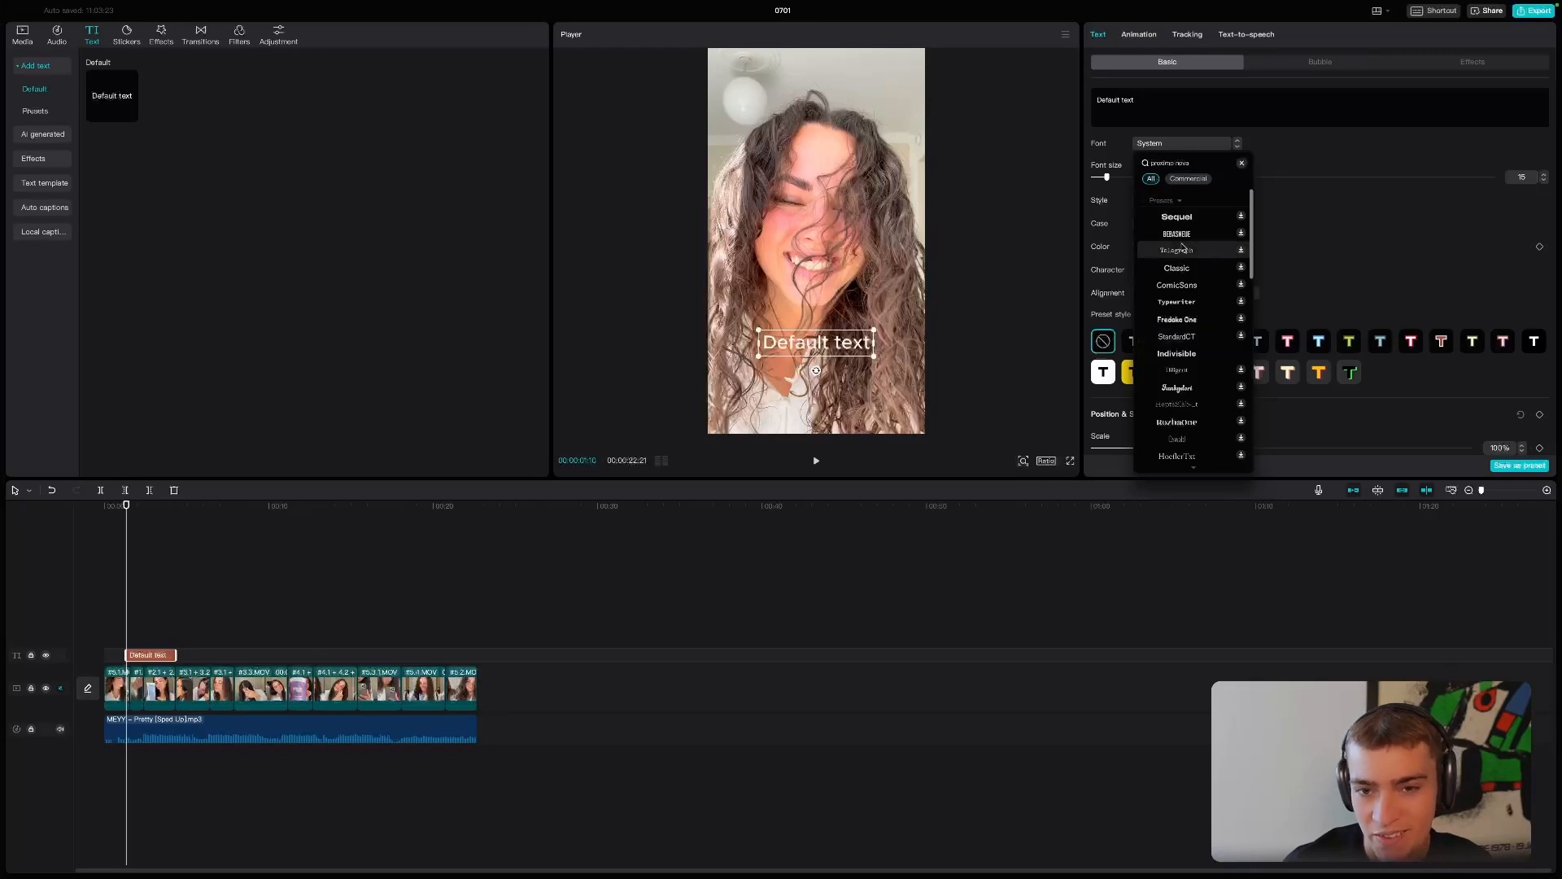
# - Try the black preset style with white outline on the placeholder wording "dsds", and clear the overlay's text
pyautogui.doubleClick(816, 349)
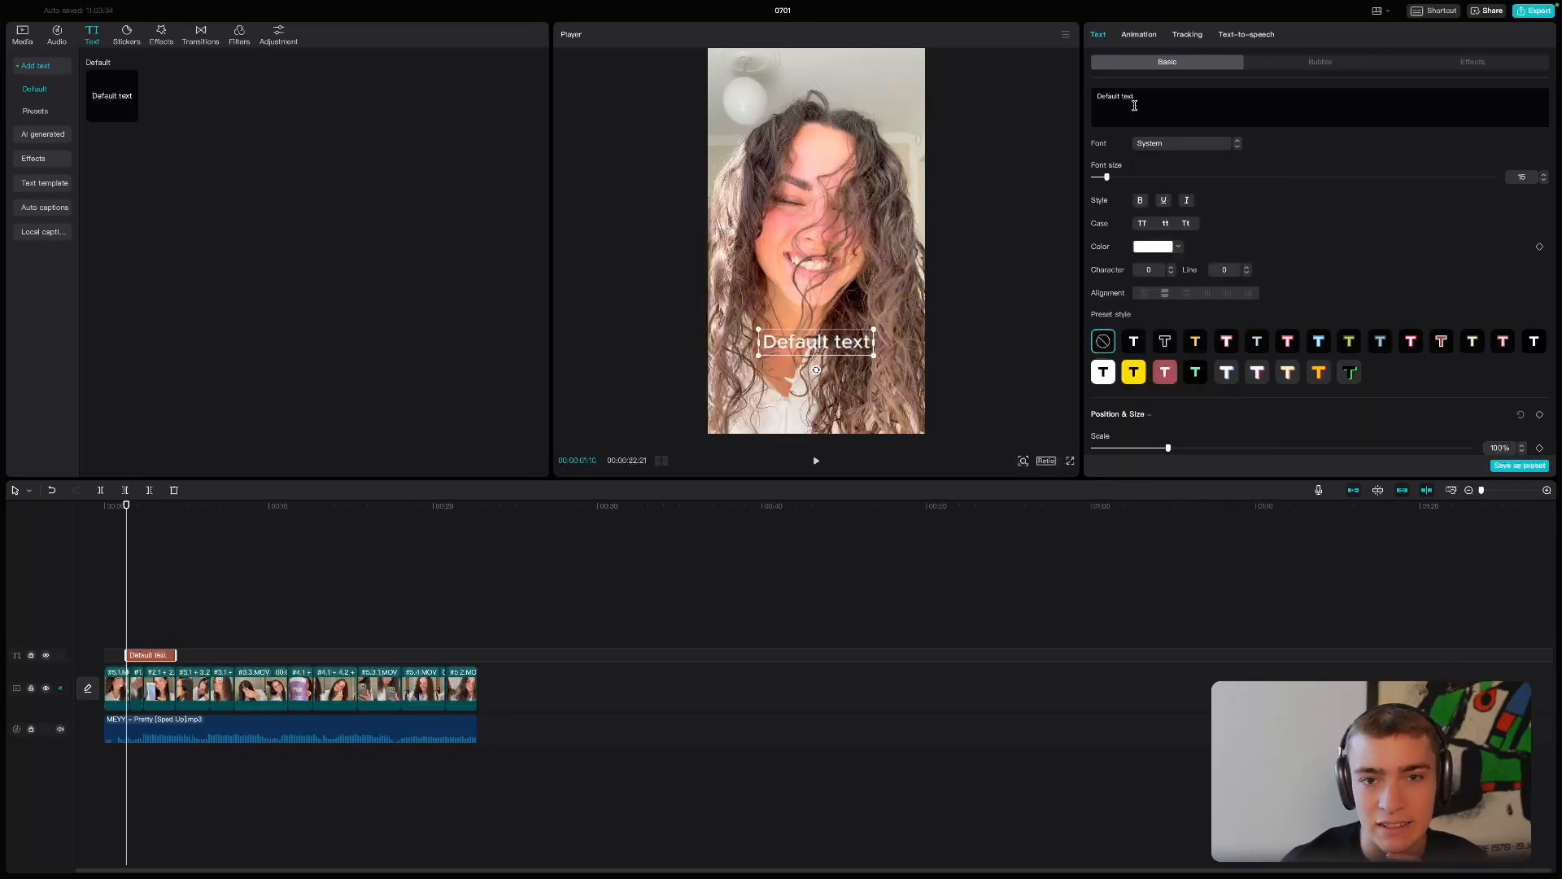
pyautogui.write('dsds')
pyautogui.click(1165, 341)
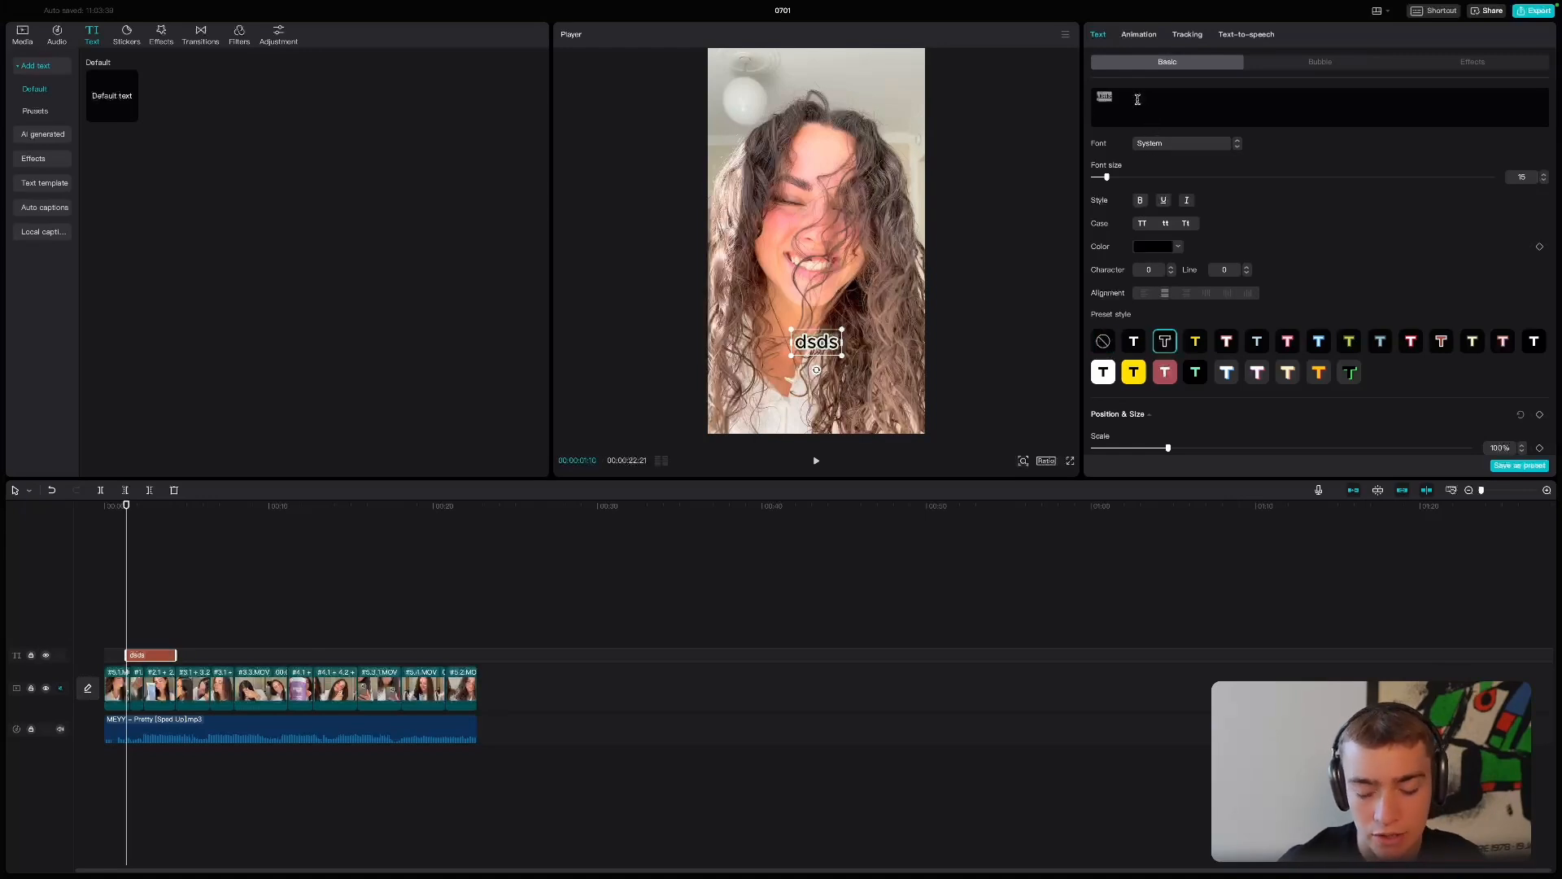
pyautogui.press('BackSpace')
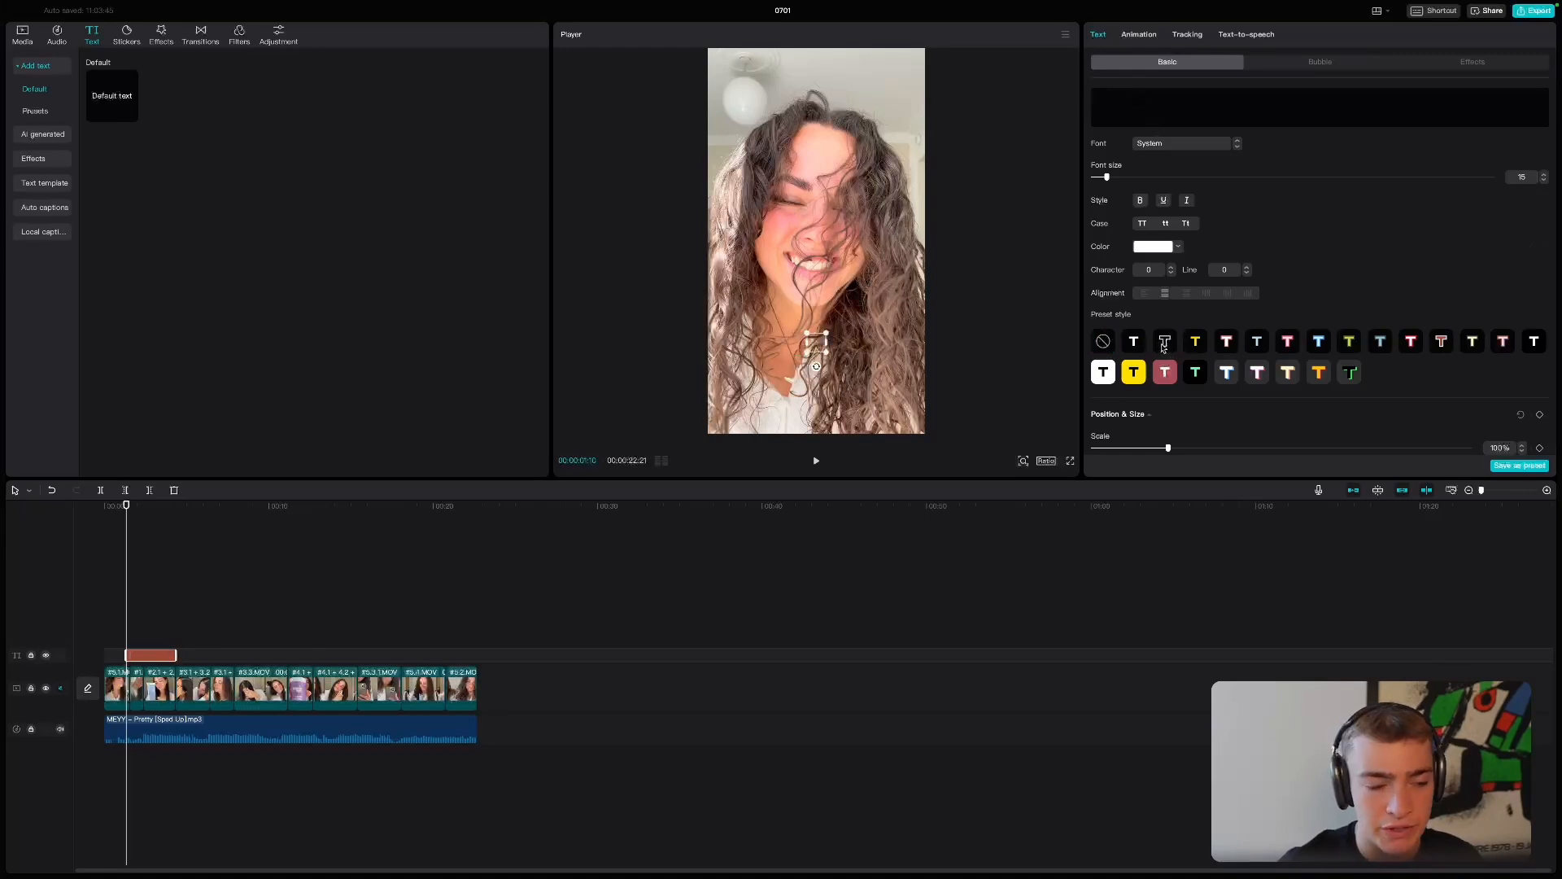
# - Copy the script's hook line "My routine for curly hair in 2024" into the overlay, using the white-outlined black style at 91% scale
pyautogui.hotkey('ctrl', 'Left')
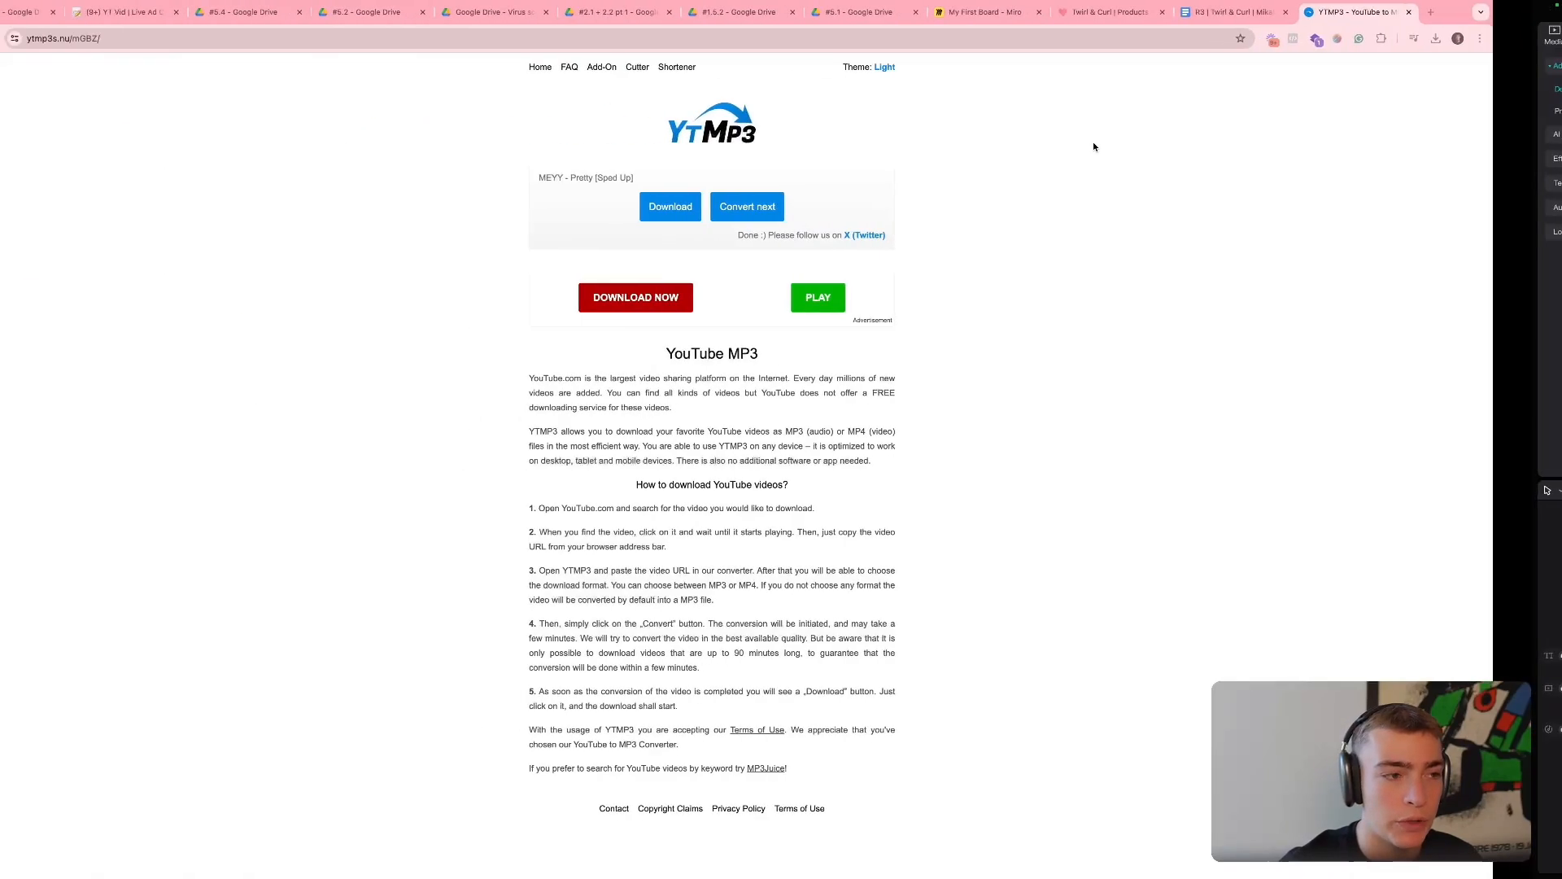
pyautogui.click(194, 12)
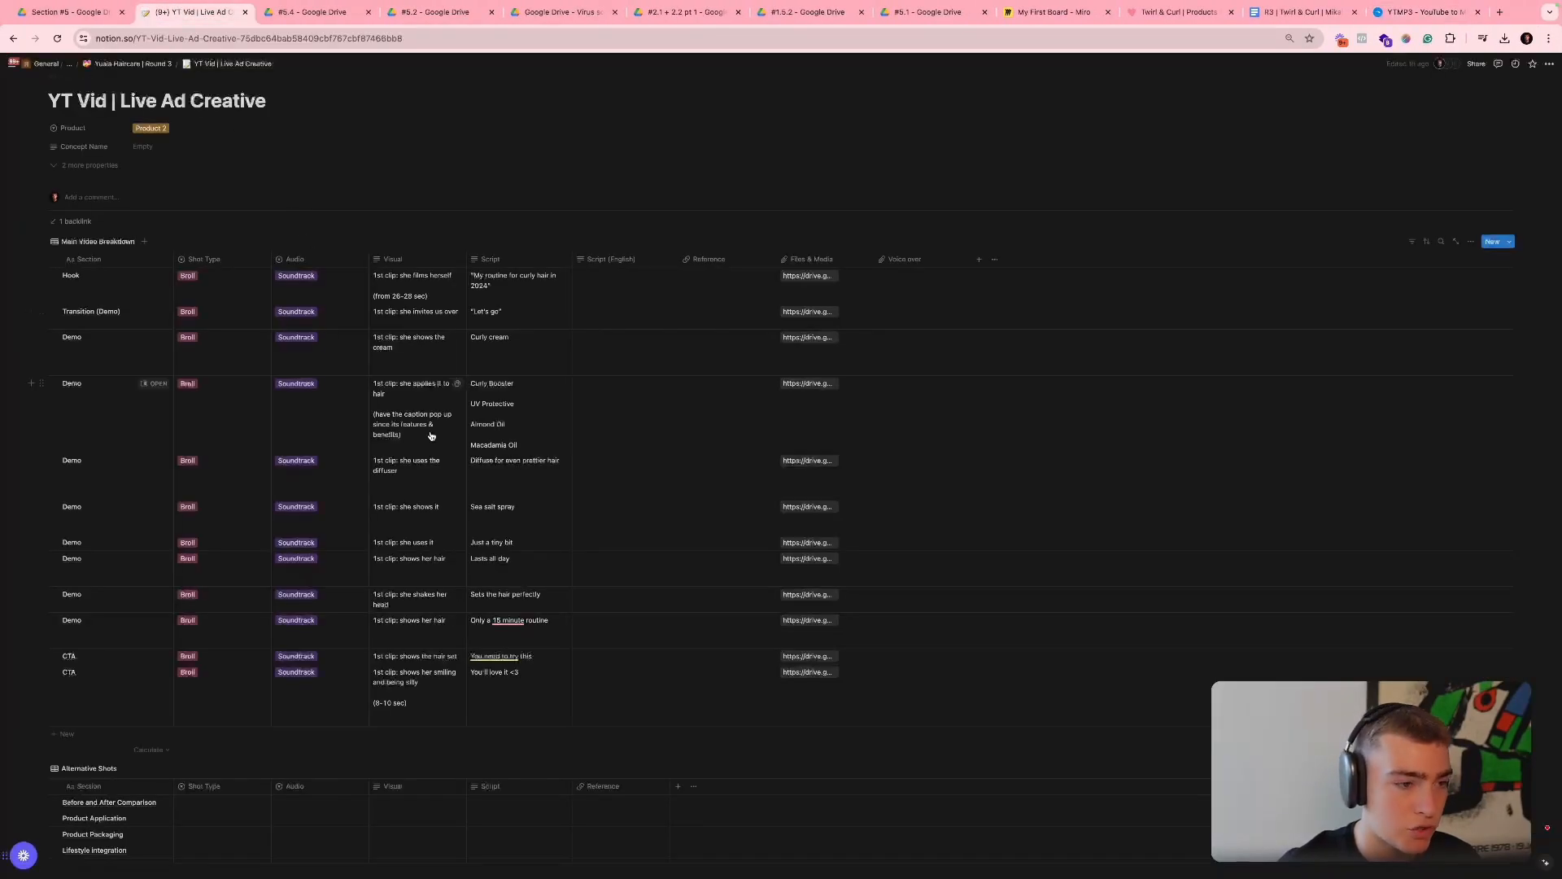
pyautogui.click(502, 283)
pyautogui.hotkey('ctrl', 'Right')
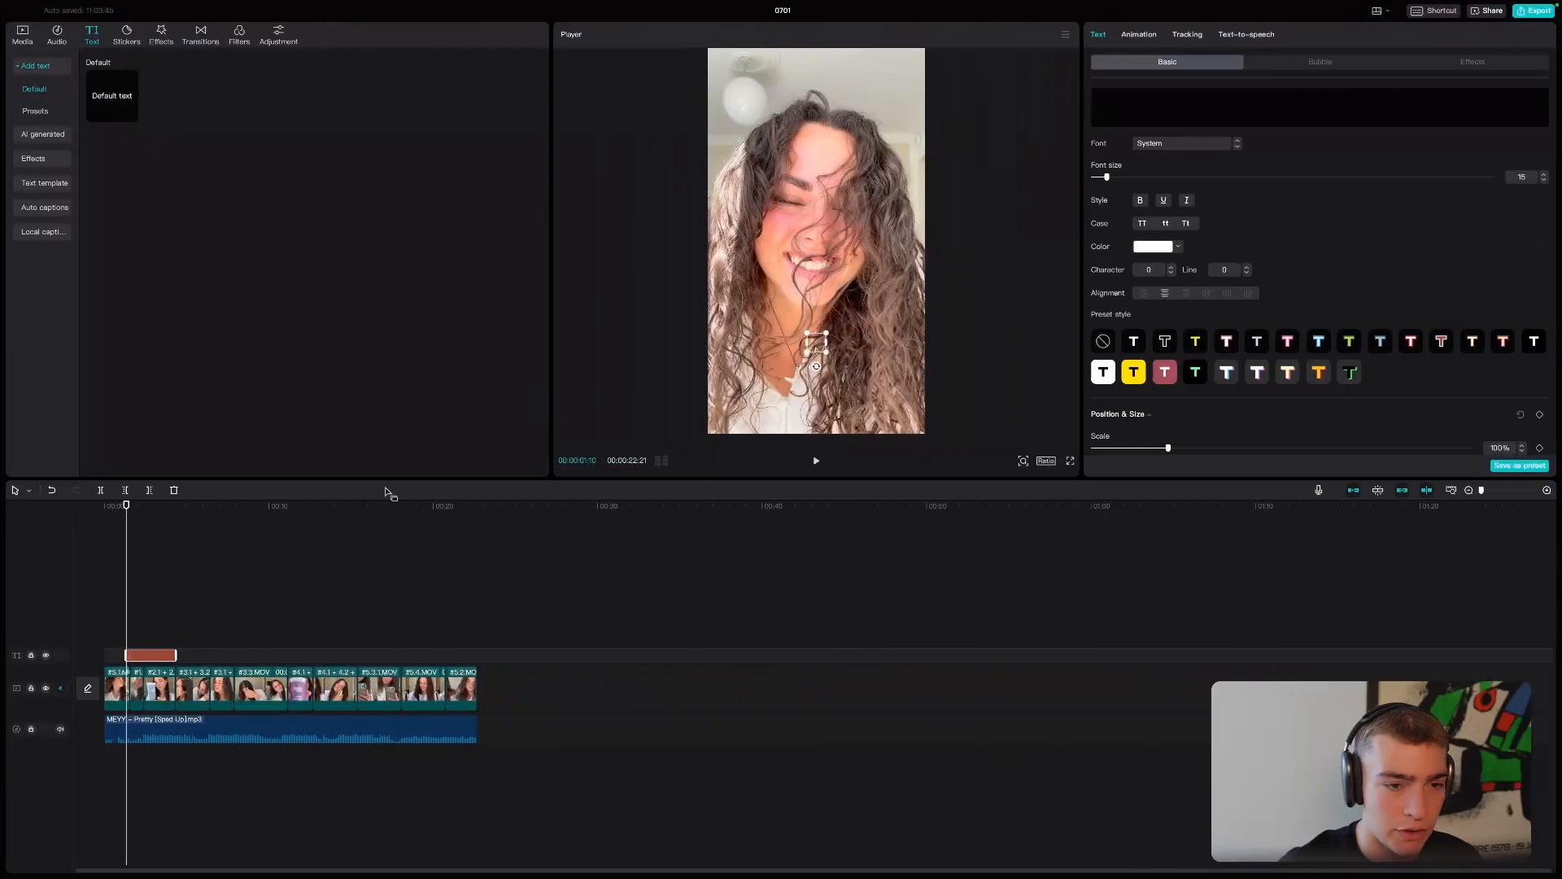
pyautogui.write('"My routine for curly hair in 2024"')
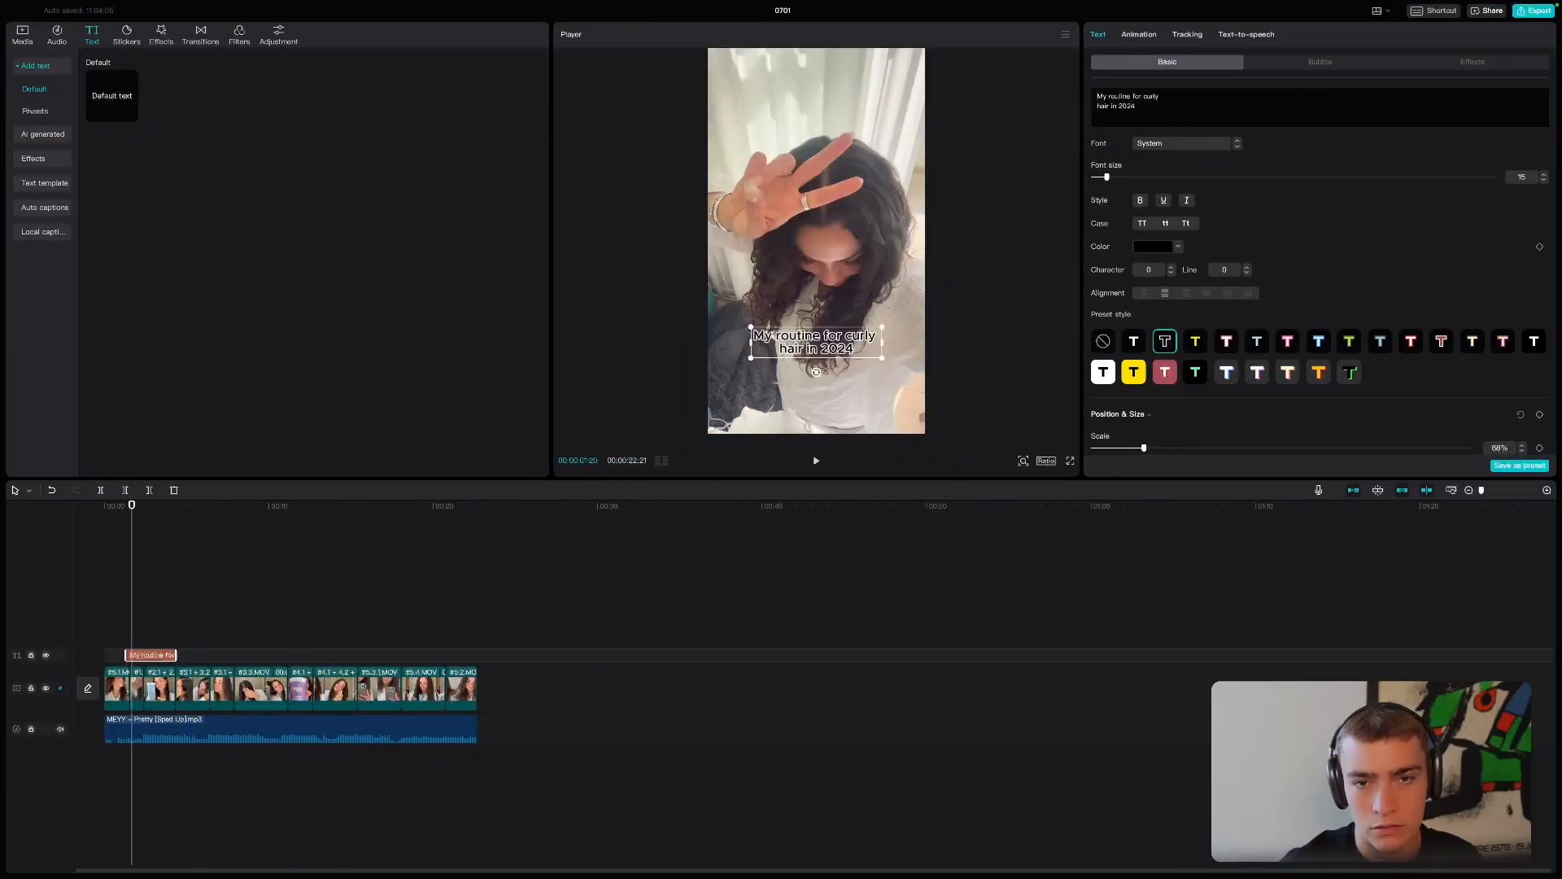
pyautogui.moveTo(885, 329); pyautogui.dragTo(907, 323)
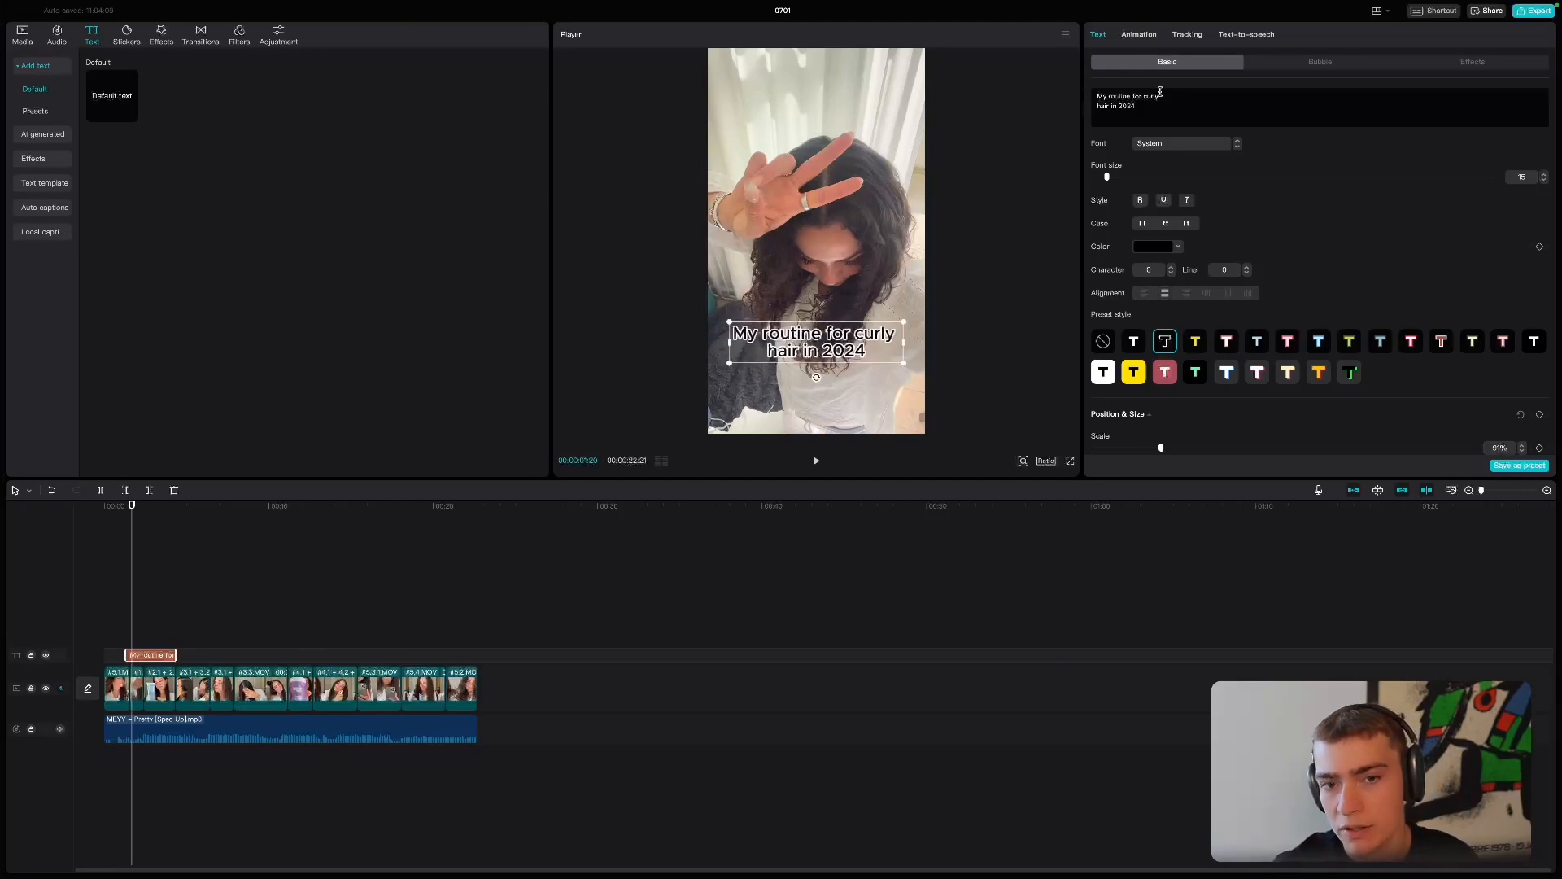
# - Fit the hook text to the first clip at the timeline start, and place a copy of it spanning the second clip
pyautogui.moveTo(148, 655); pyautogui.dragTo(126, 655)
pyautogui.click(151, 626)
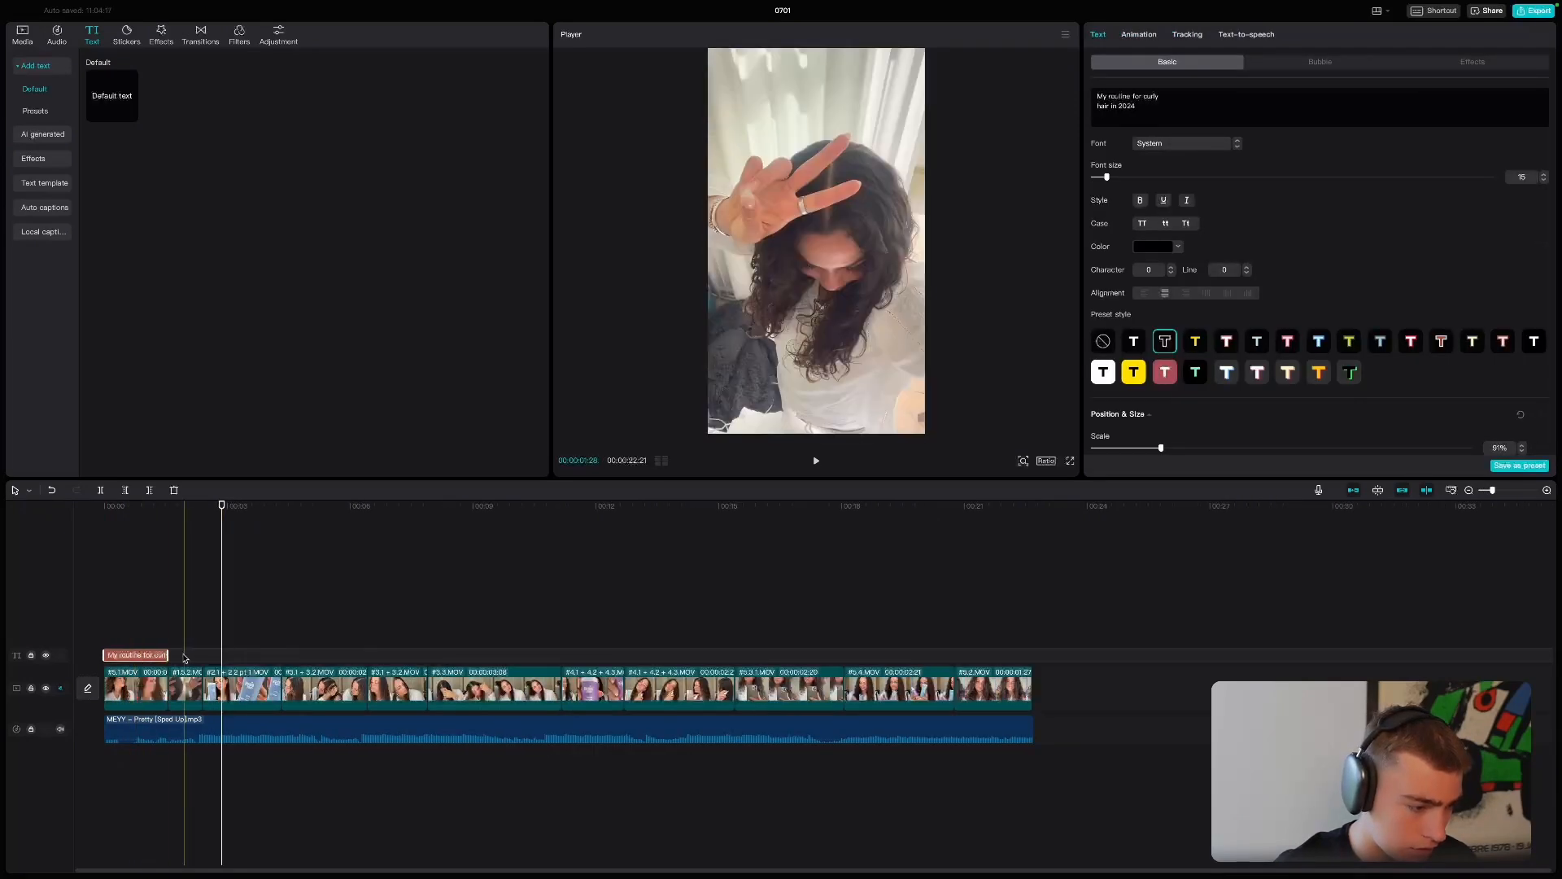
pyautogui.press('super+v')
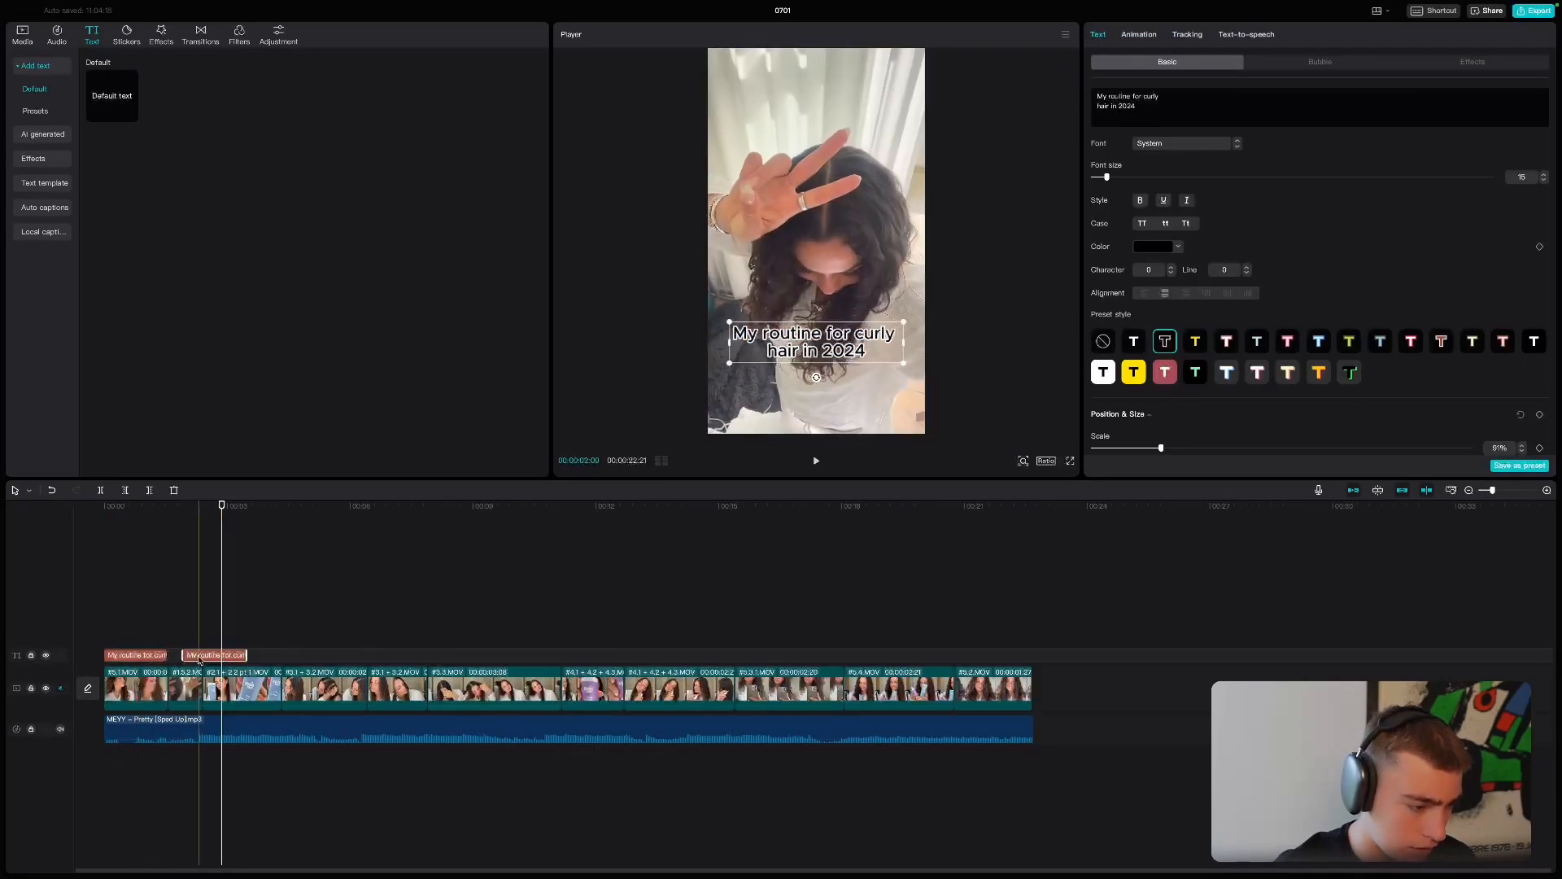
pyautogui.moveTo(196, 658)
pyautogui.mouseDown()
pyautogui.moveTo(226, 656)
pyautogui.moveTo(184, 659)
pyautogui.mouseUp()
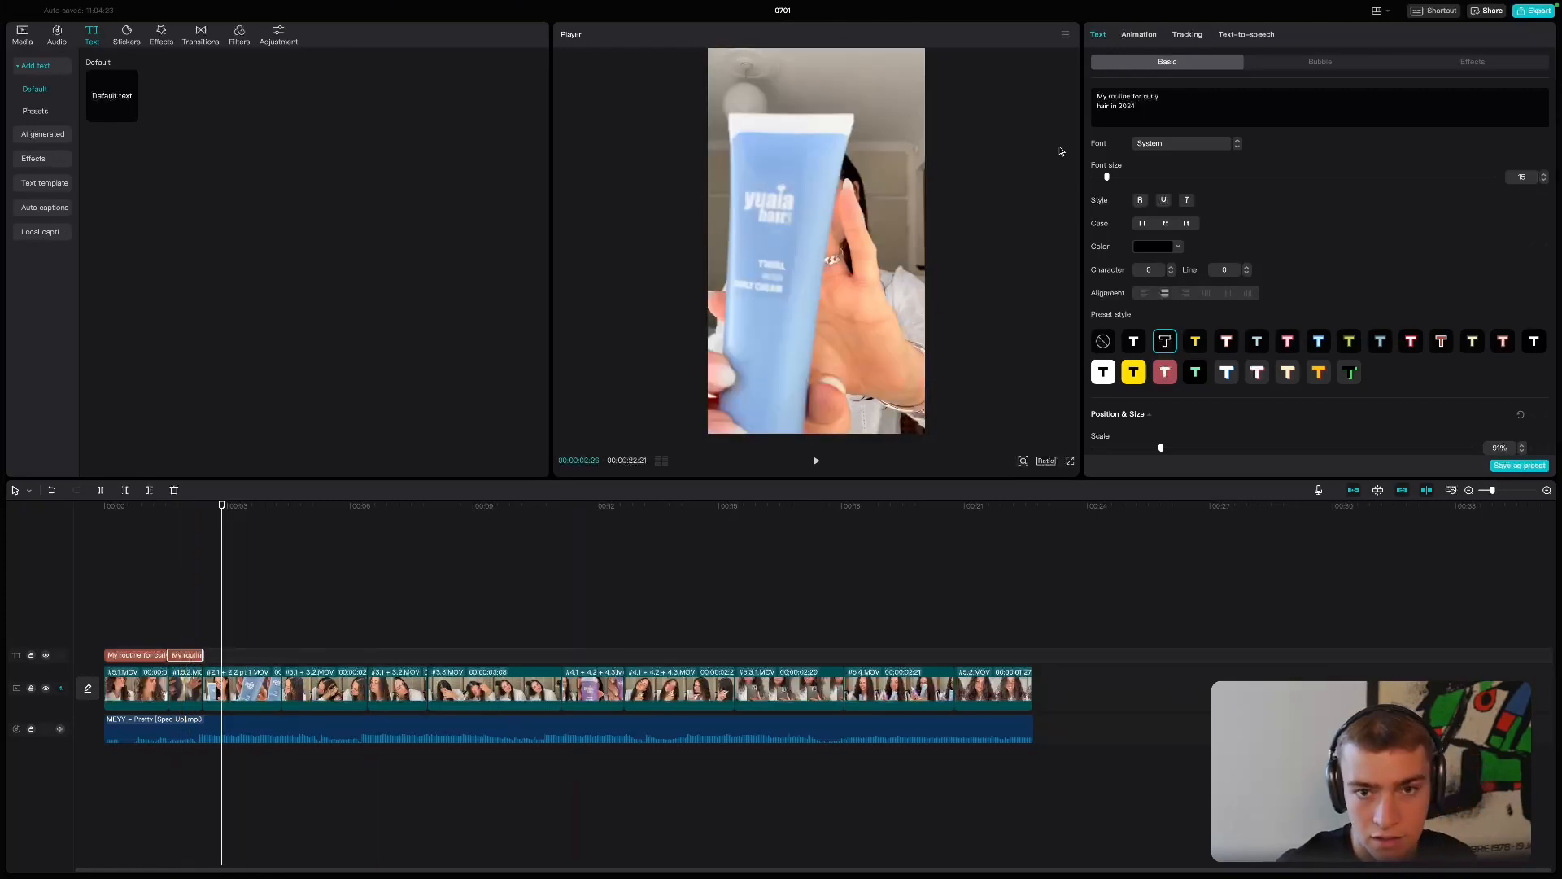
# - Change the second clip's text to "Let's go" and mute the song track while replaying from the start
pyautogui.write('Le')
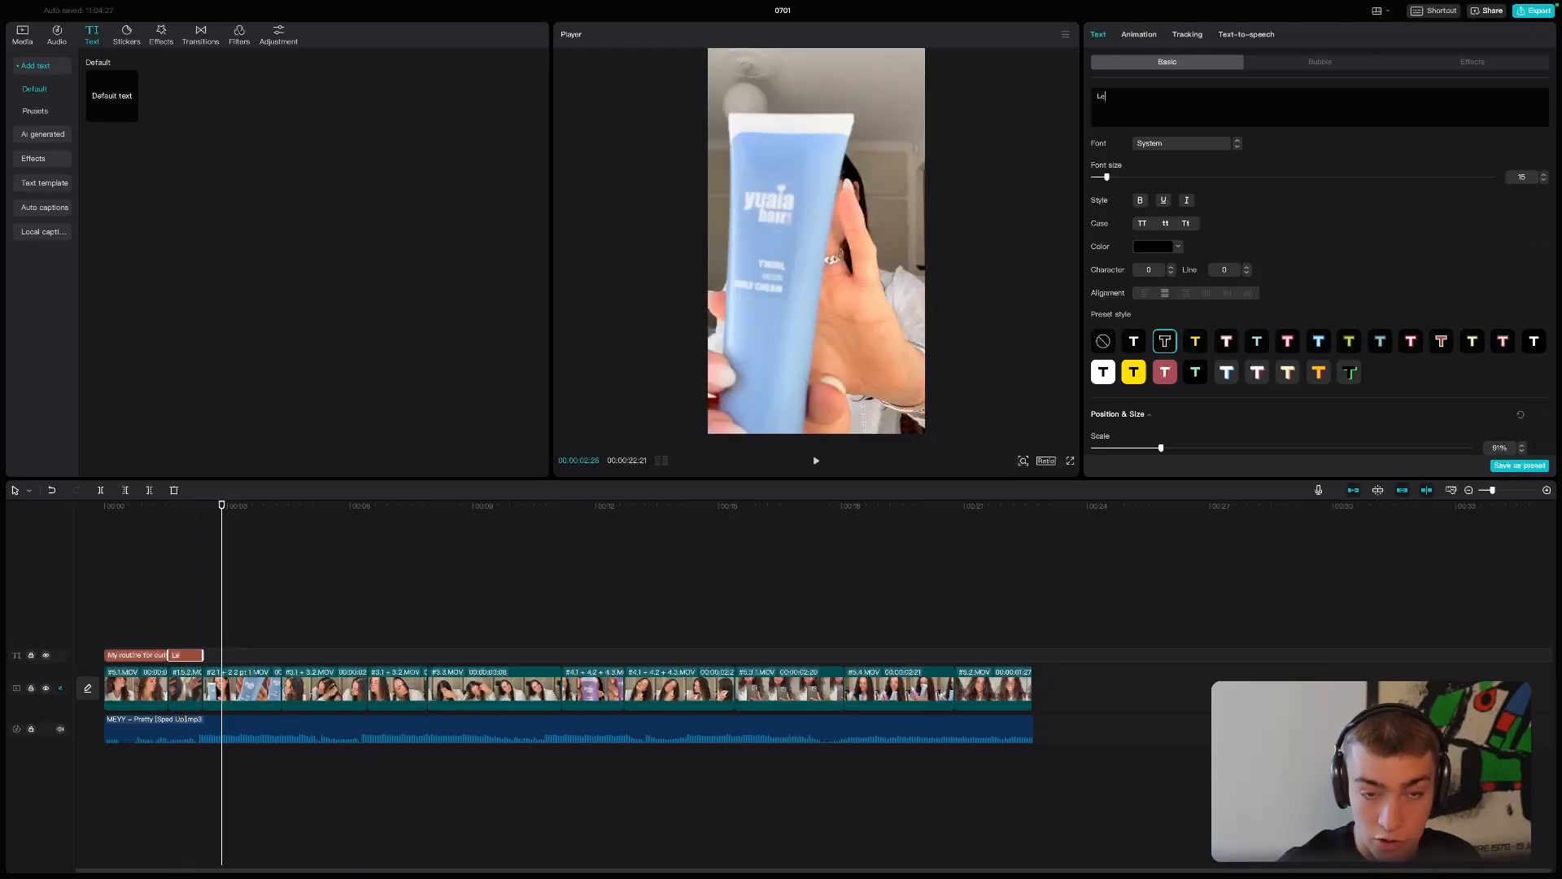
pyautogui.write("t's Go")
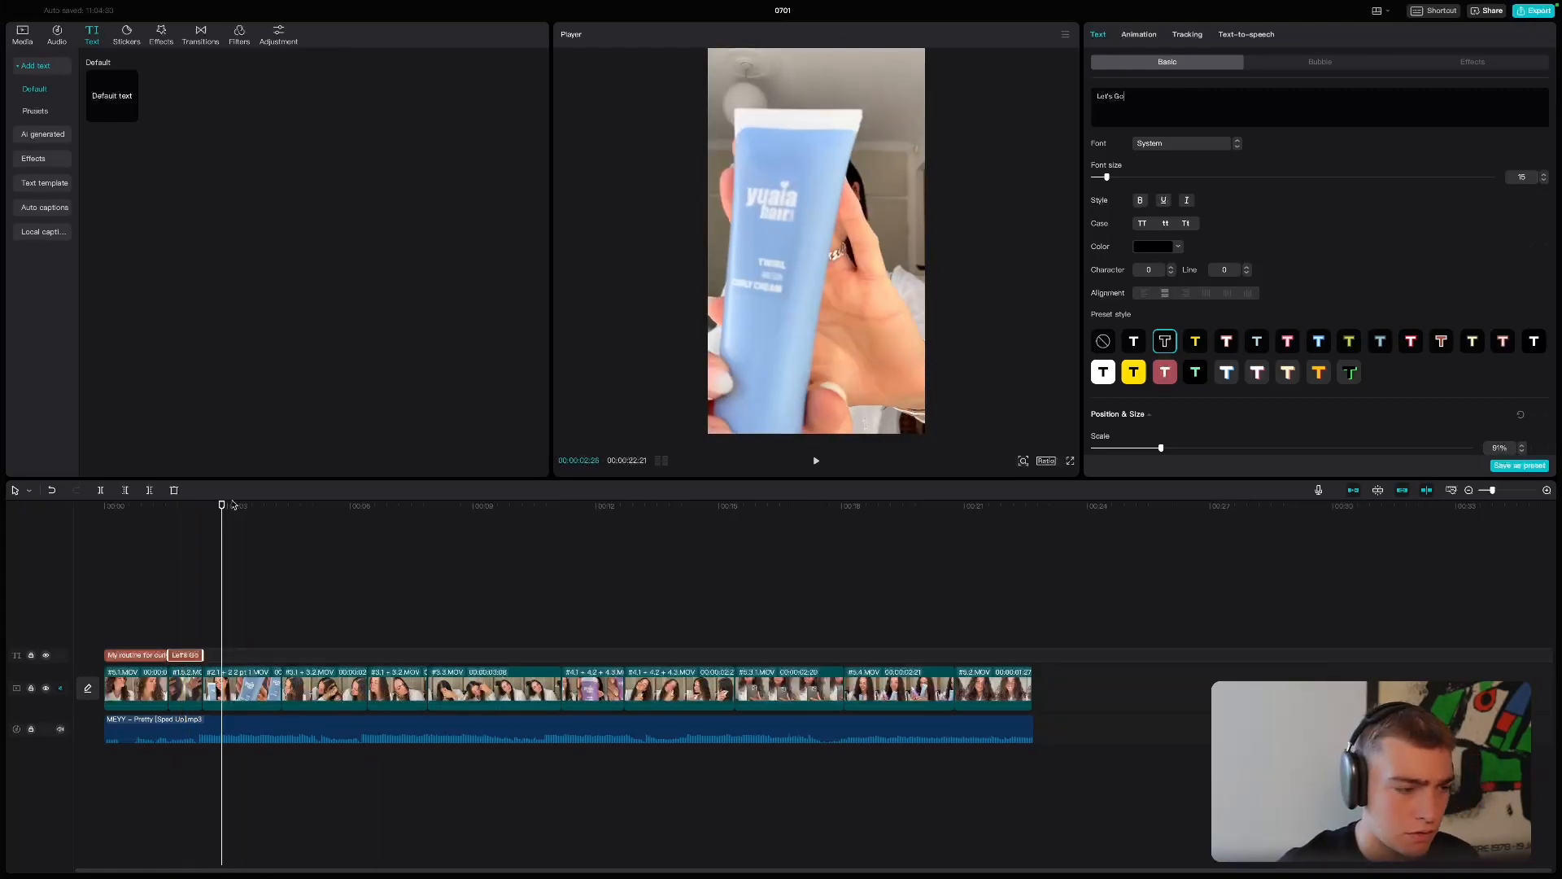
pyautogui.click(105, 507)
pyautogui.press('space')
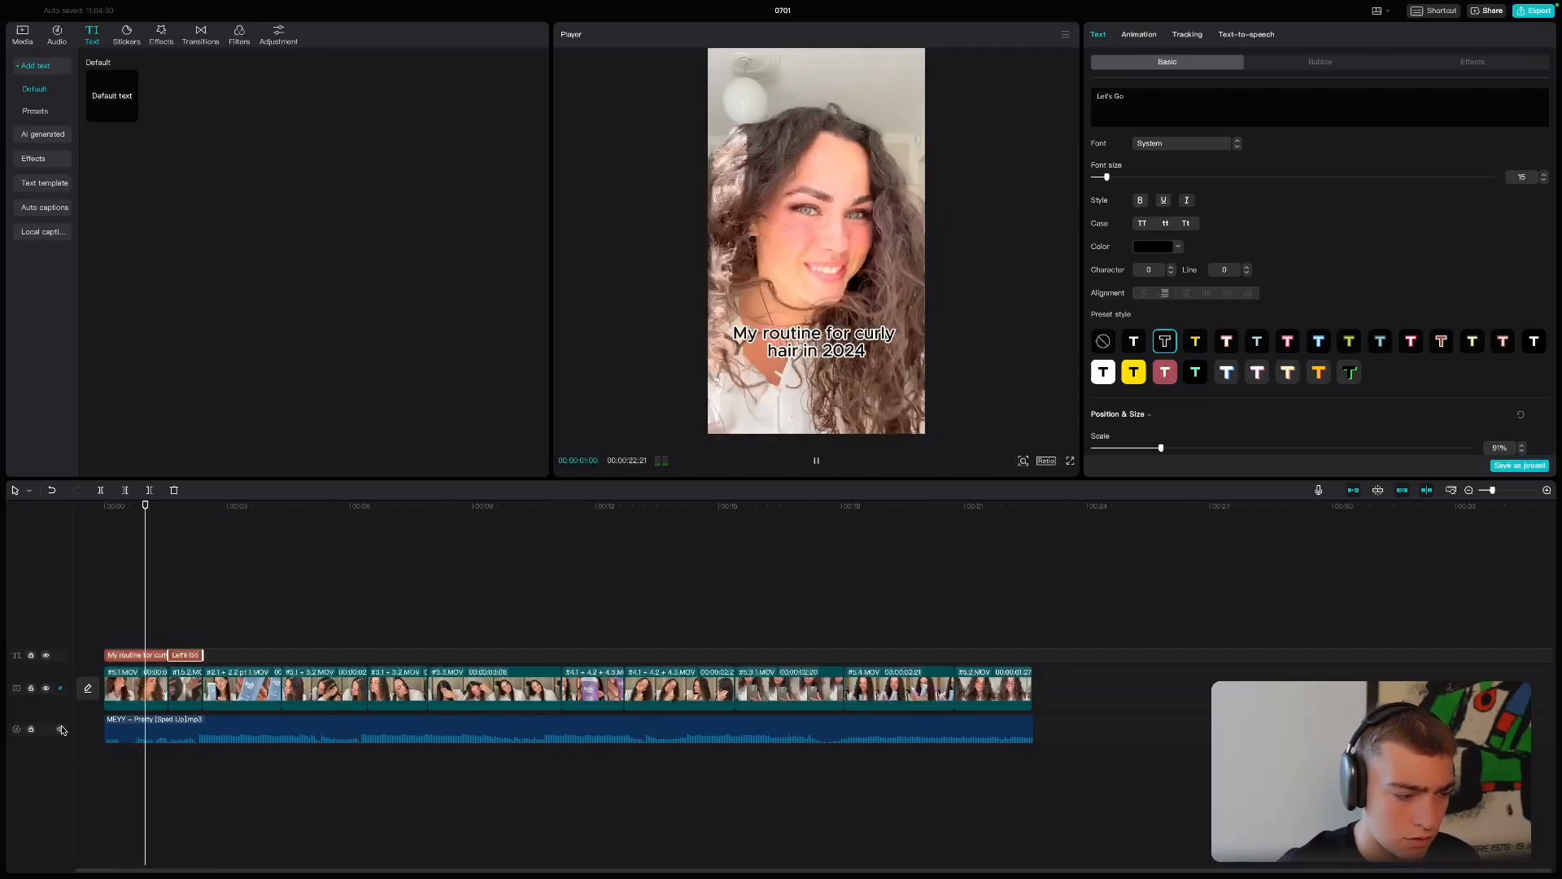
pyautogui.click(62, 730)
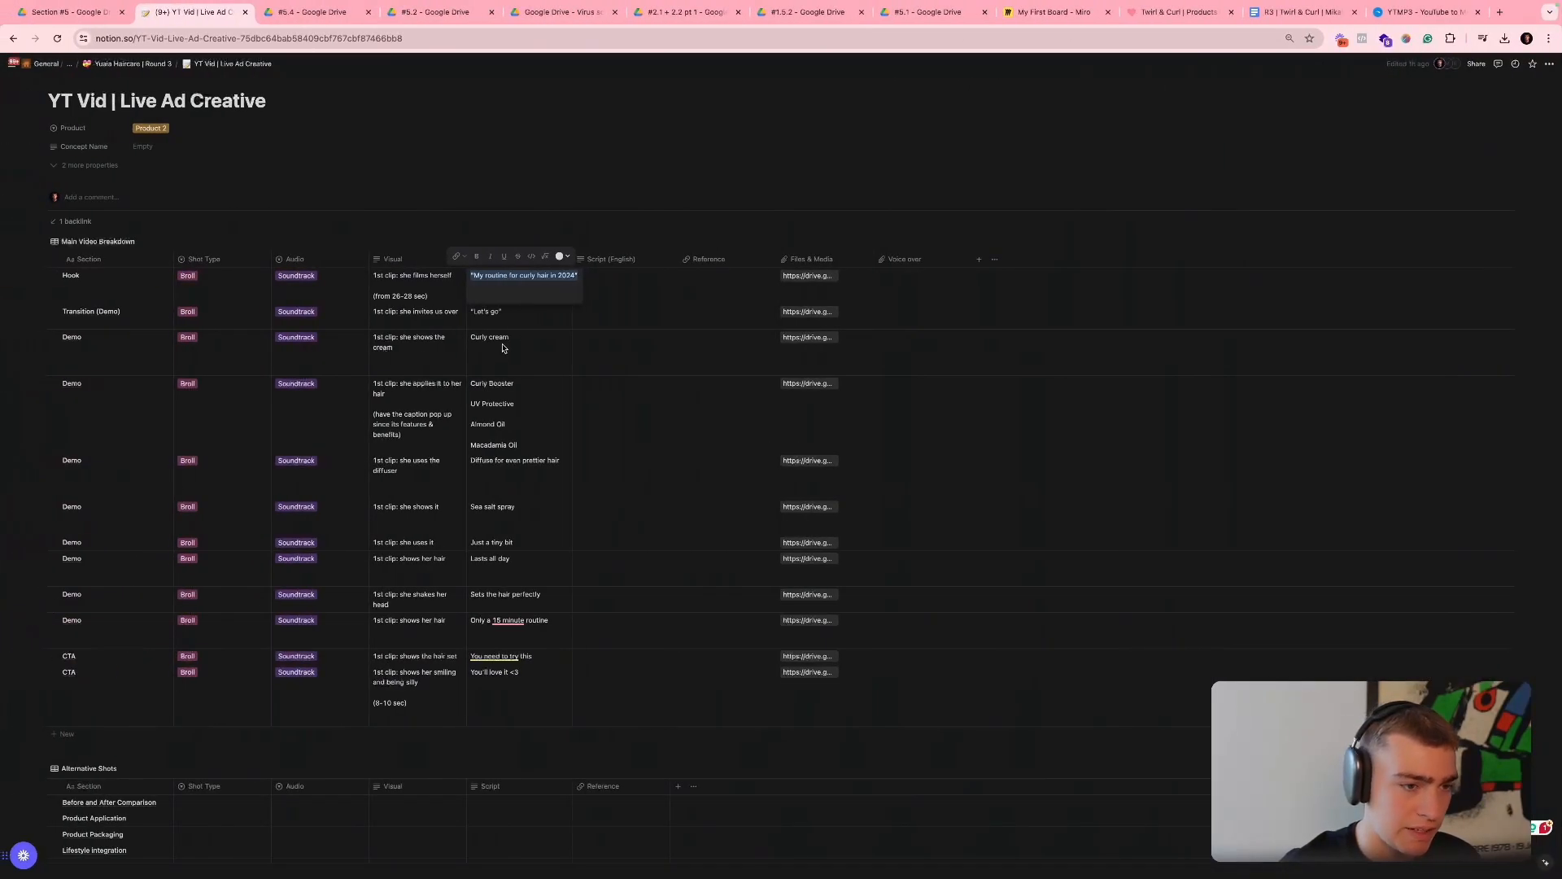
# - Add a copy of the text across the third clip and replace its wording with the script's "Curly cream"
pyautogui.click(503, 349)
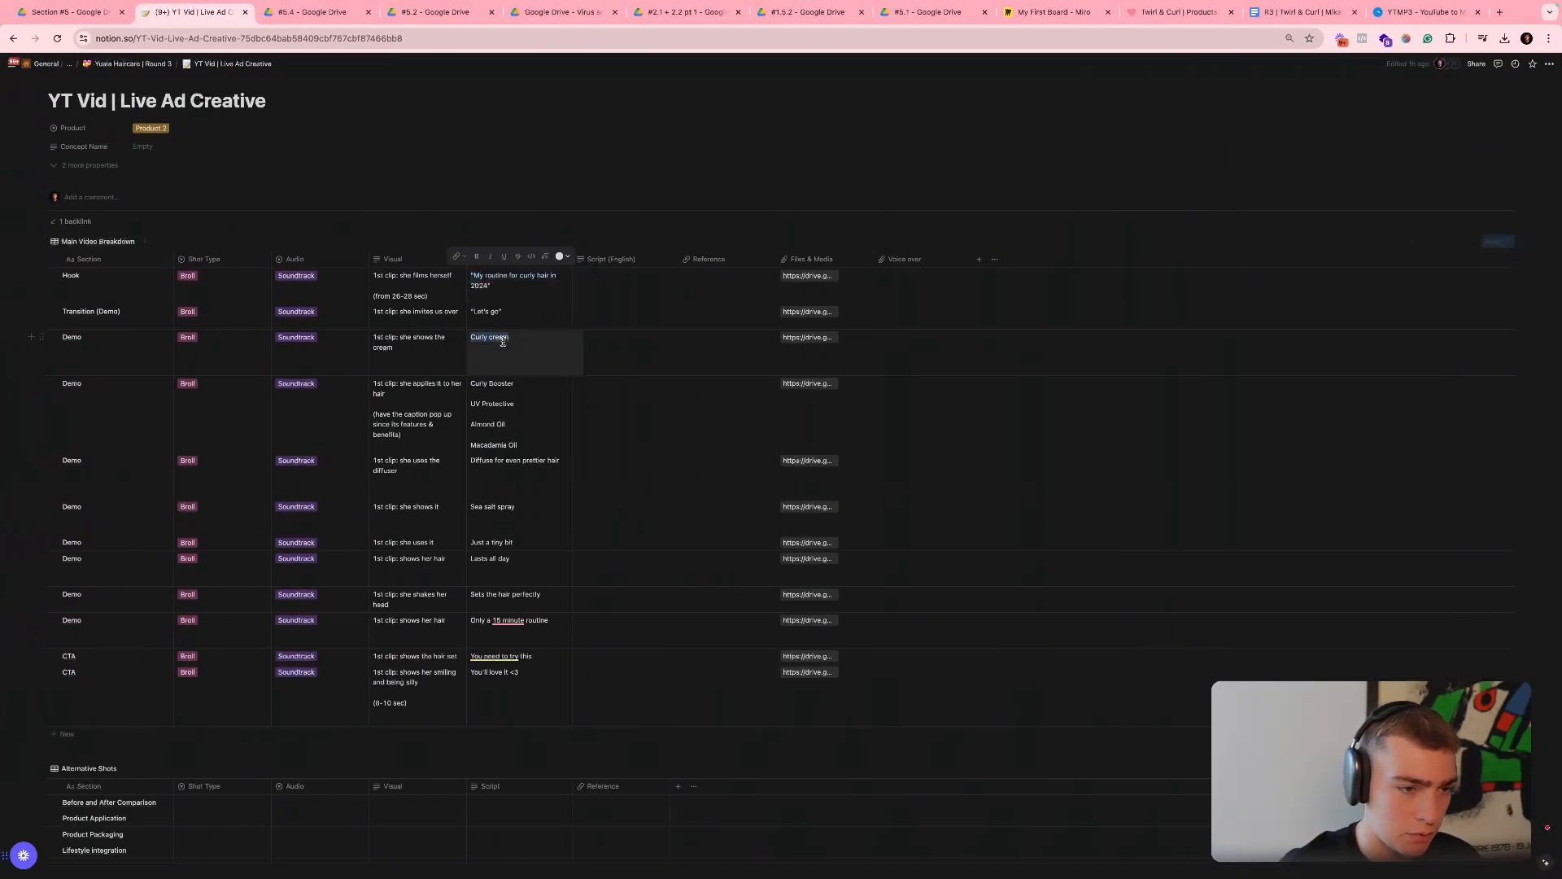
pyautogui.hotkey('ctrl', 'a')
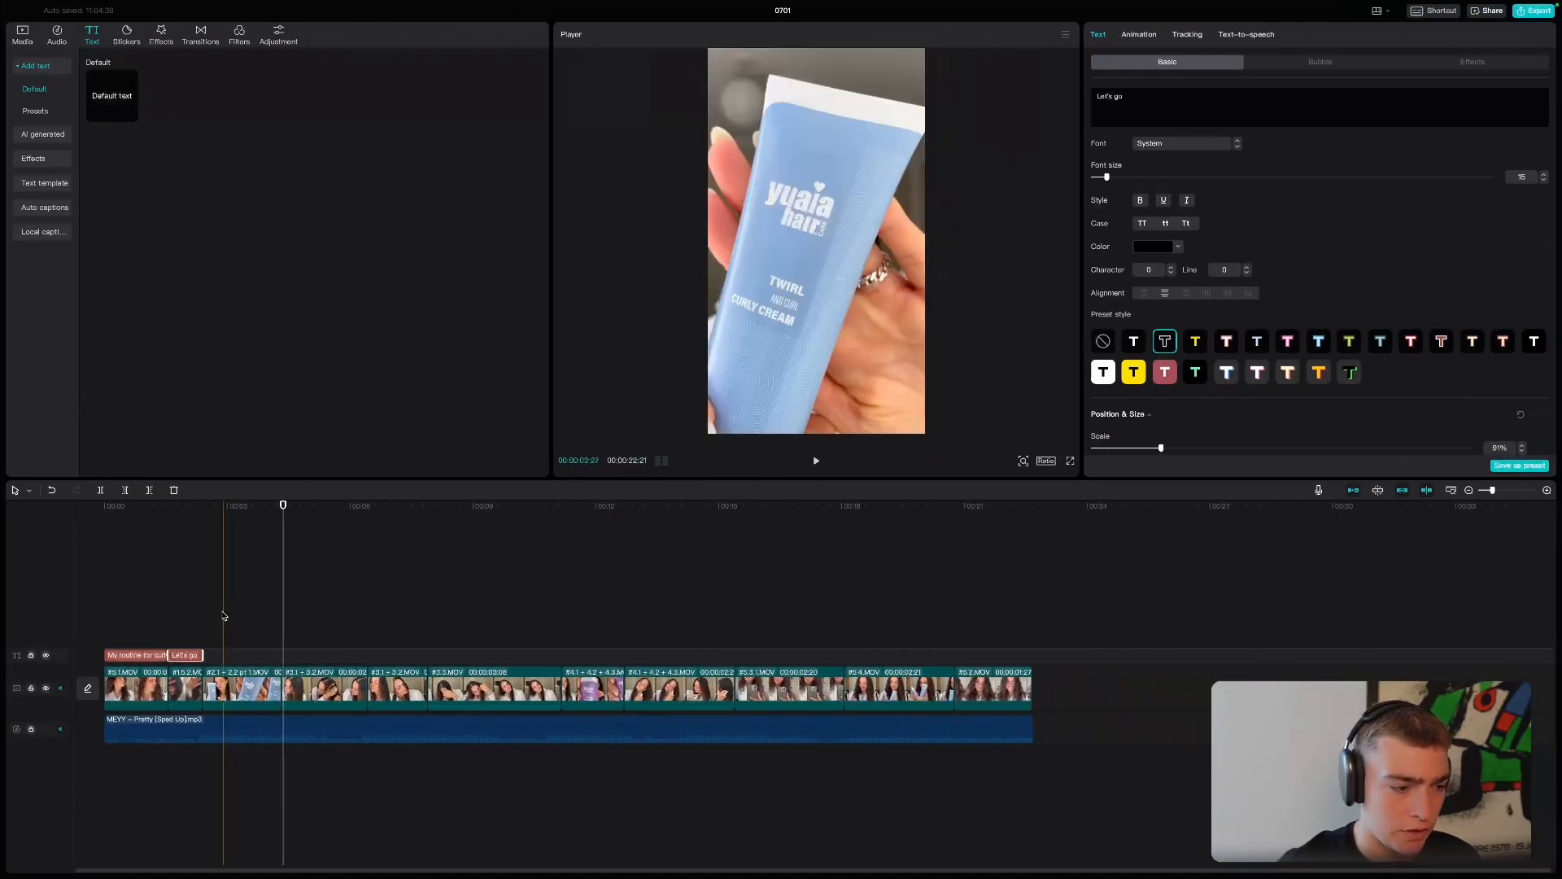
pyautogui.click(213, 614)
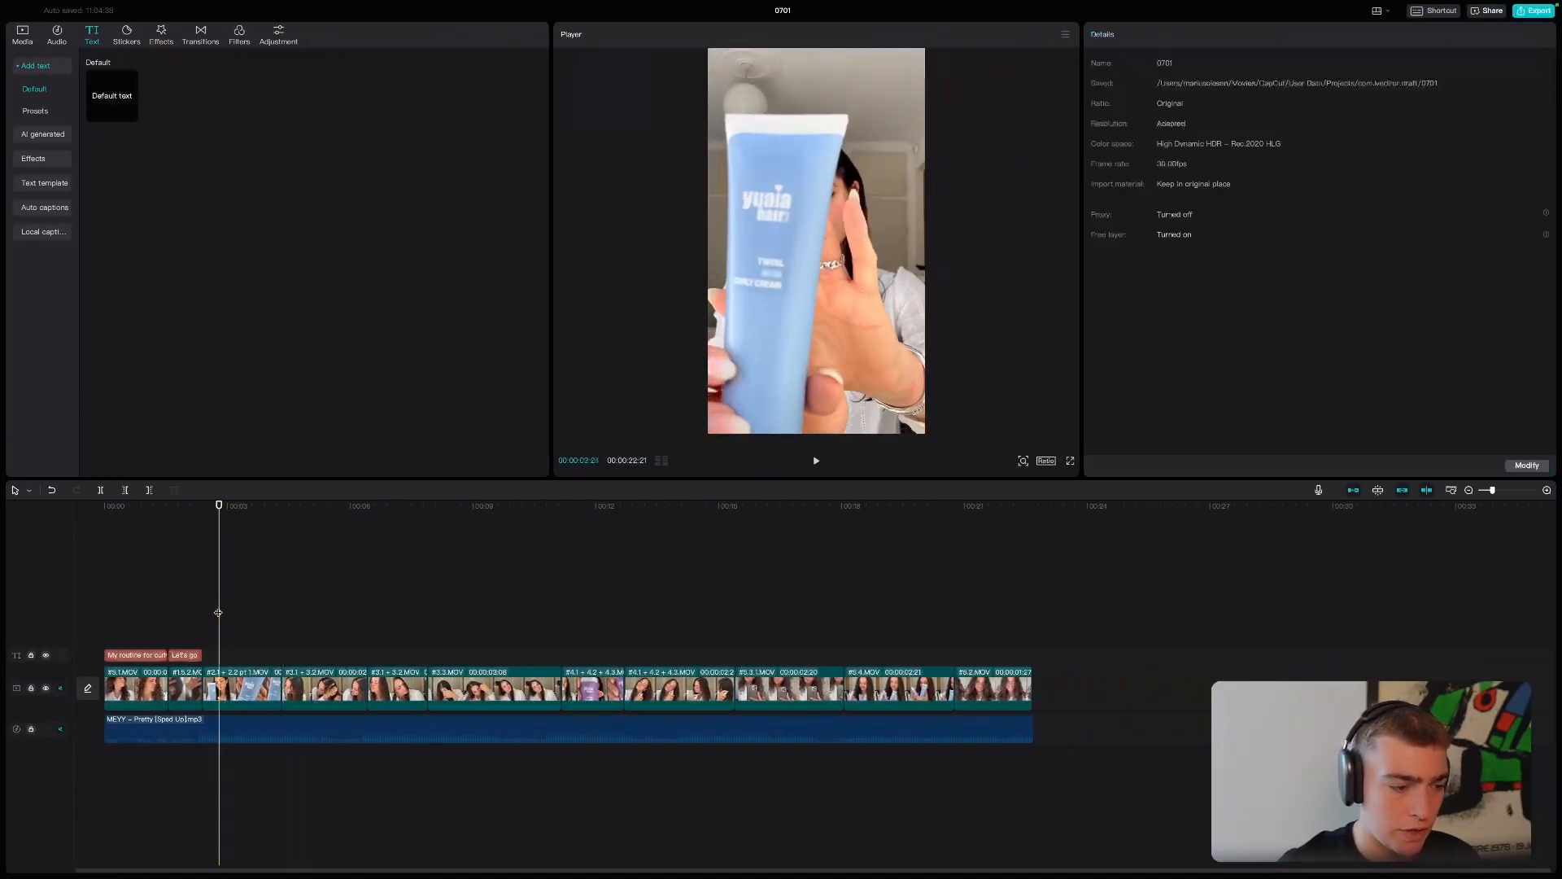
pyautogui.moveTo(211, 612); pyautogui.dragTo(233, 658)
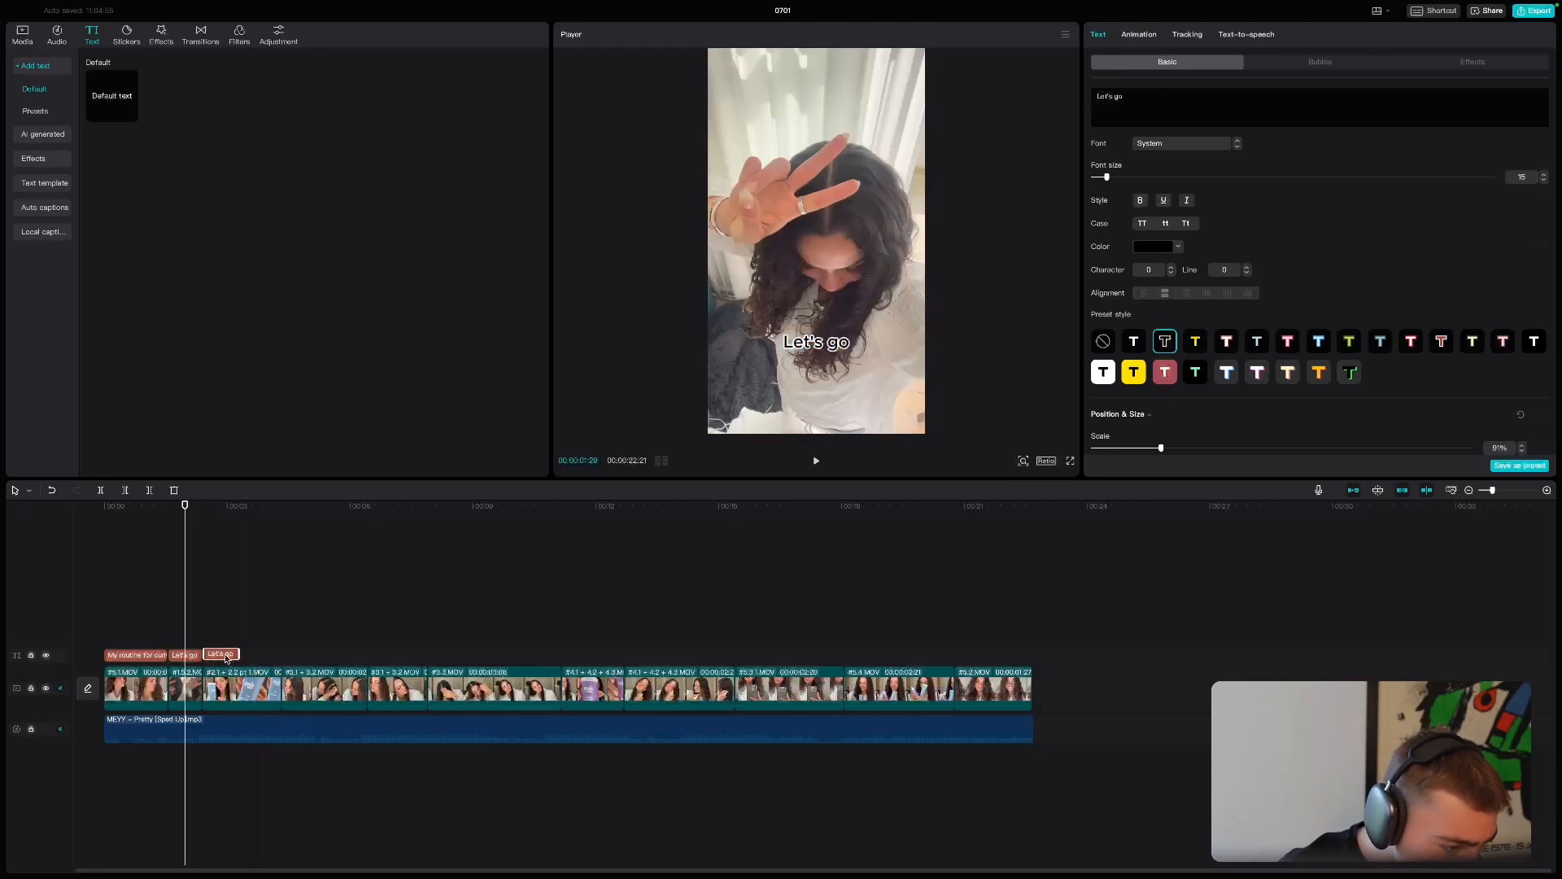
pyautogui.moveTo(227, 658); pyautogui.dragTo(225, 657)
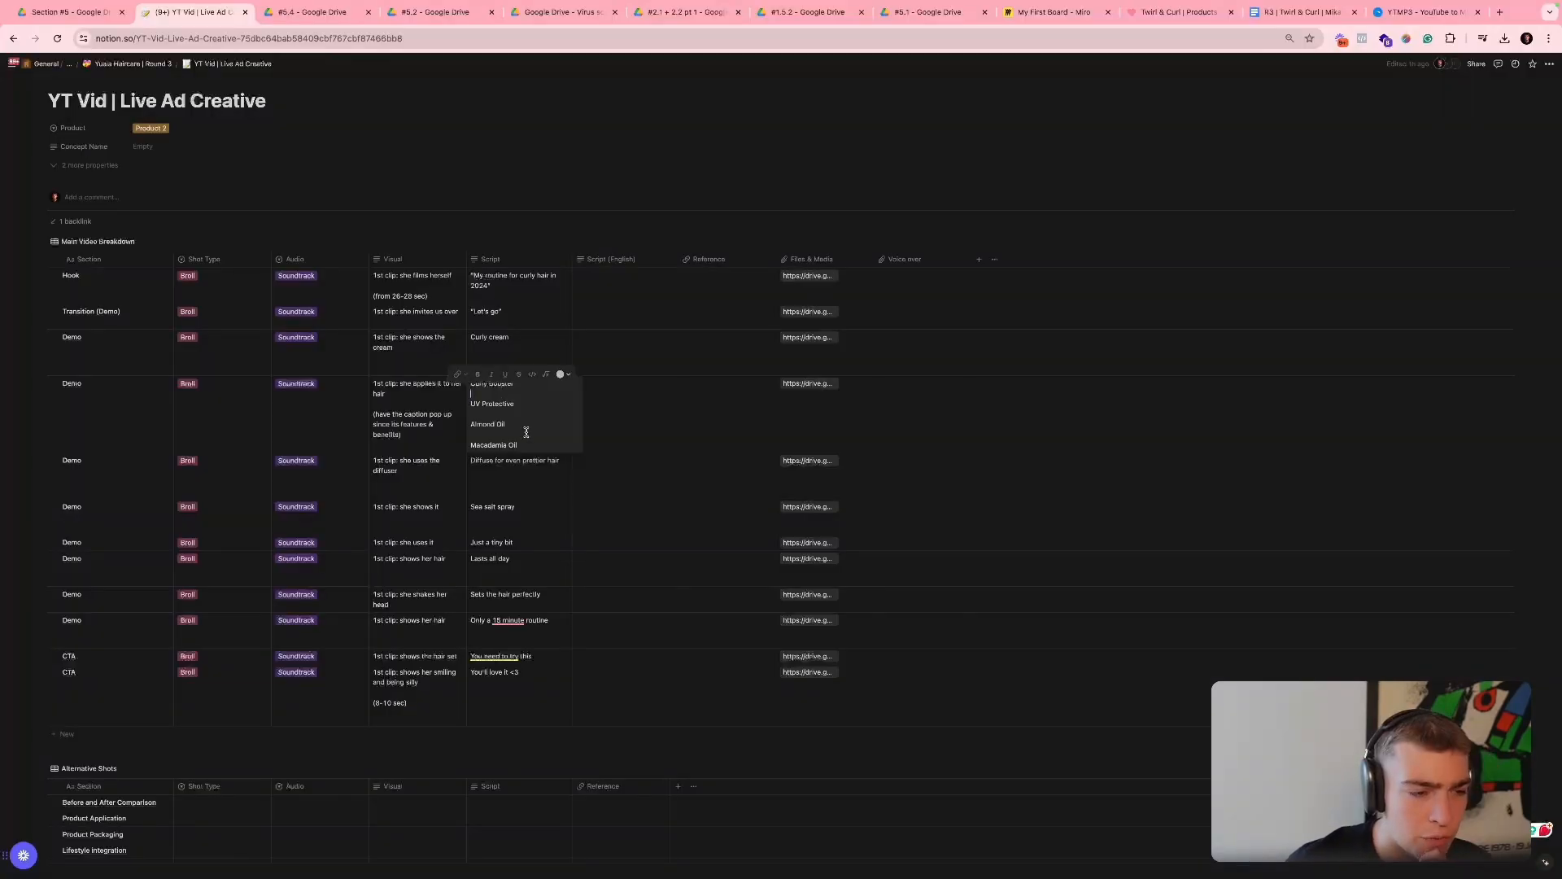
# - Paste four staggered copies of the "Curly cream" text on stacked tracks, starting from the fourth clip
pyautogui.hotkey('ctrl', 'Right')
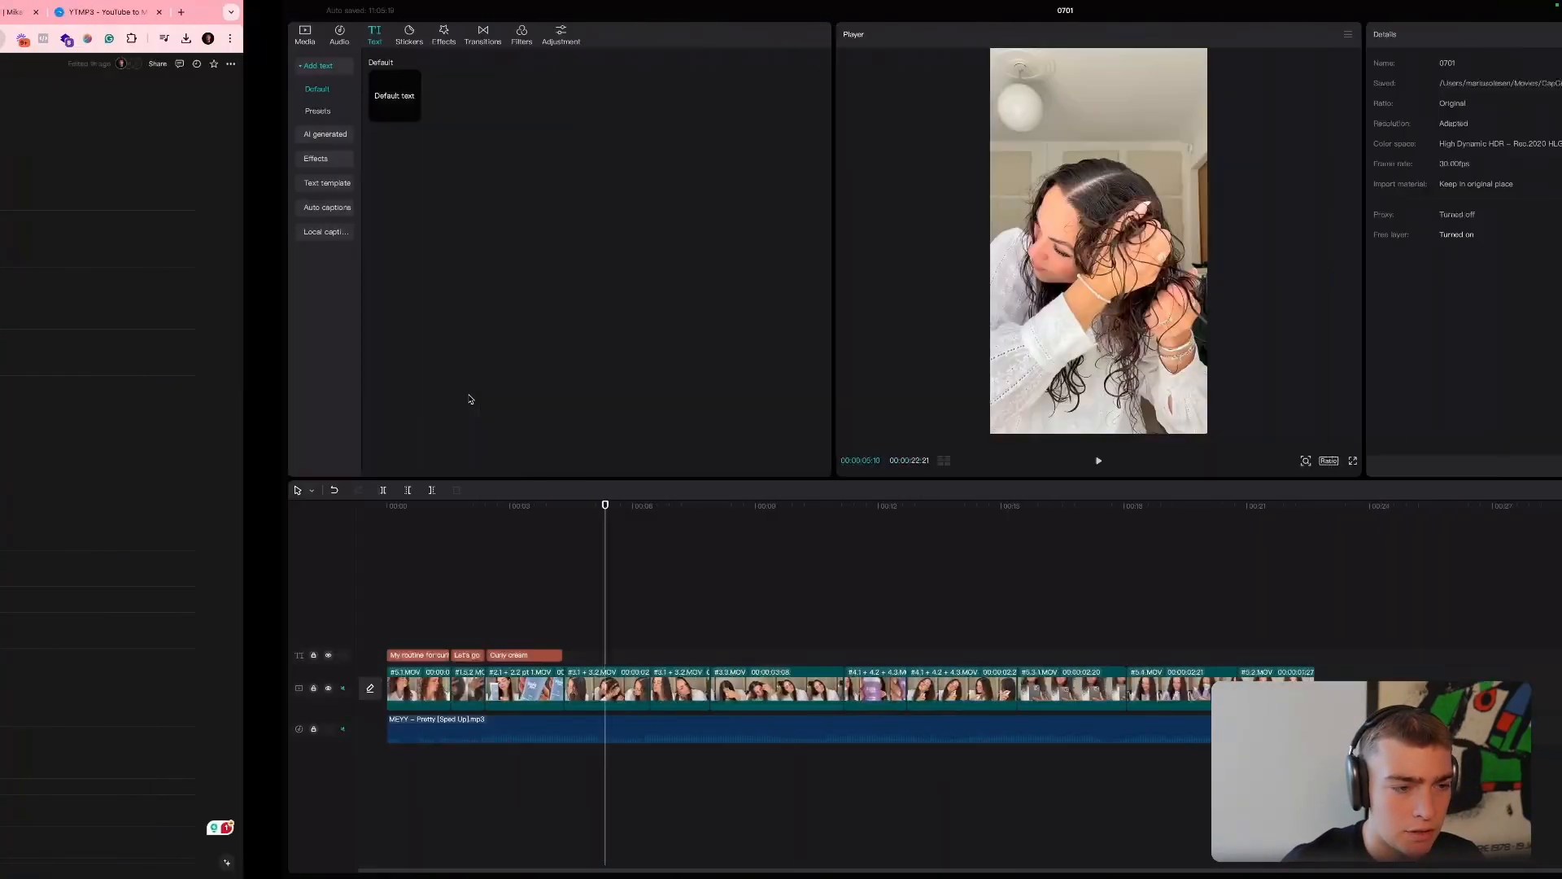
pyautogui.click(234, 661)
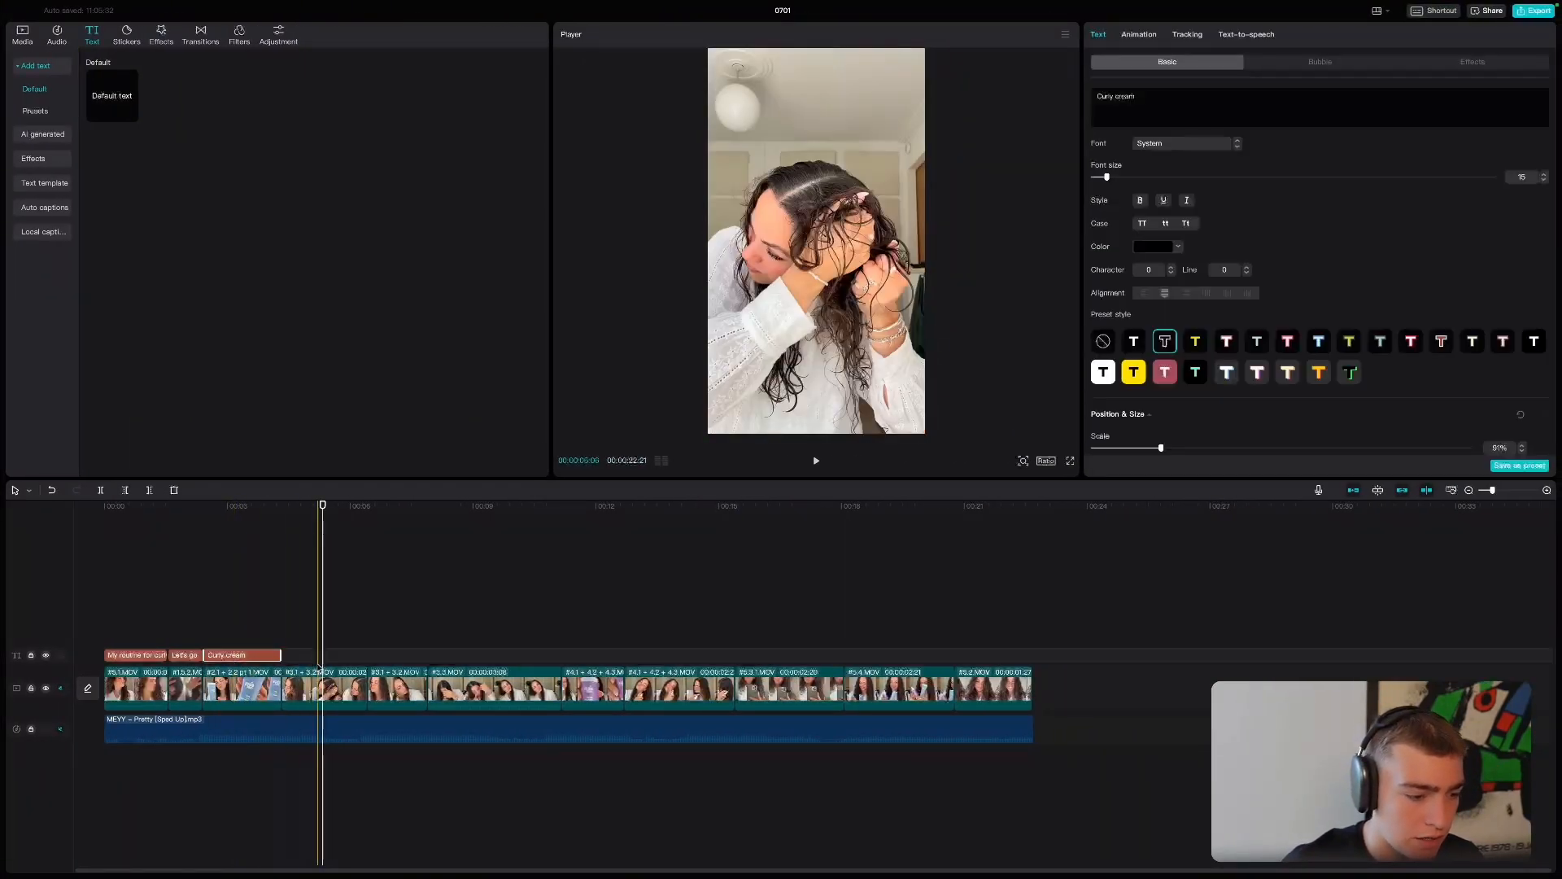
pyautogui.press('super+v')
pyautogui.moveTo(338, 661); pyautogui.dragTo(311, 663)
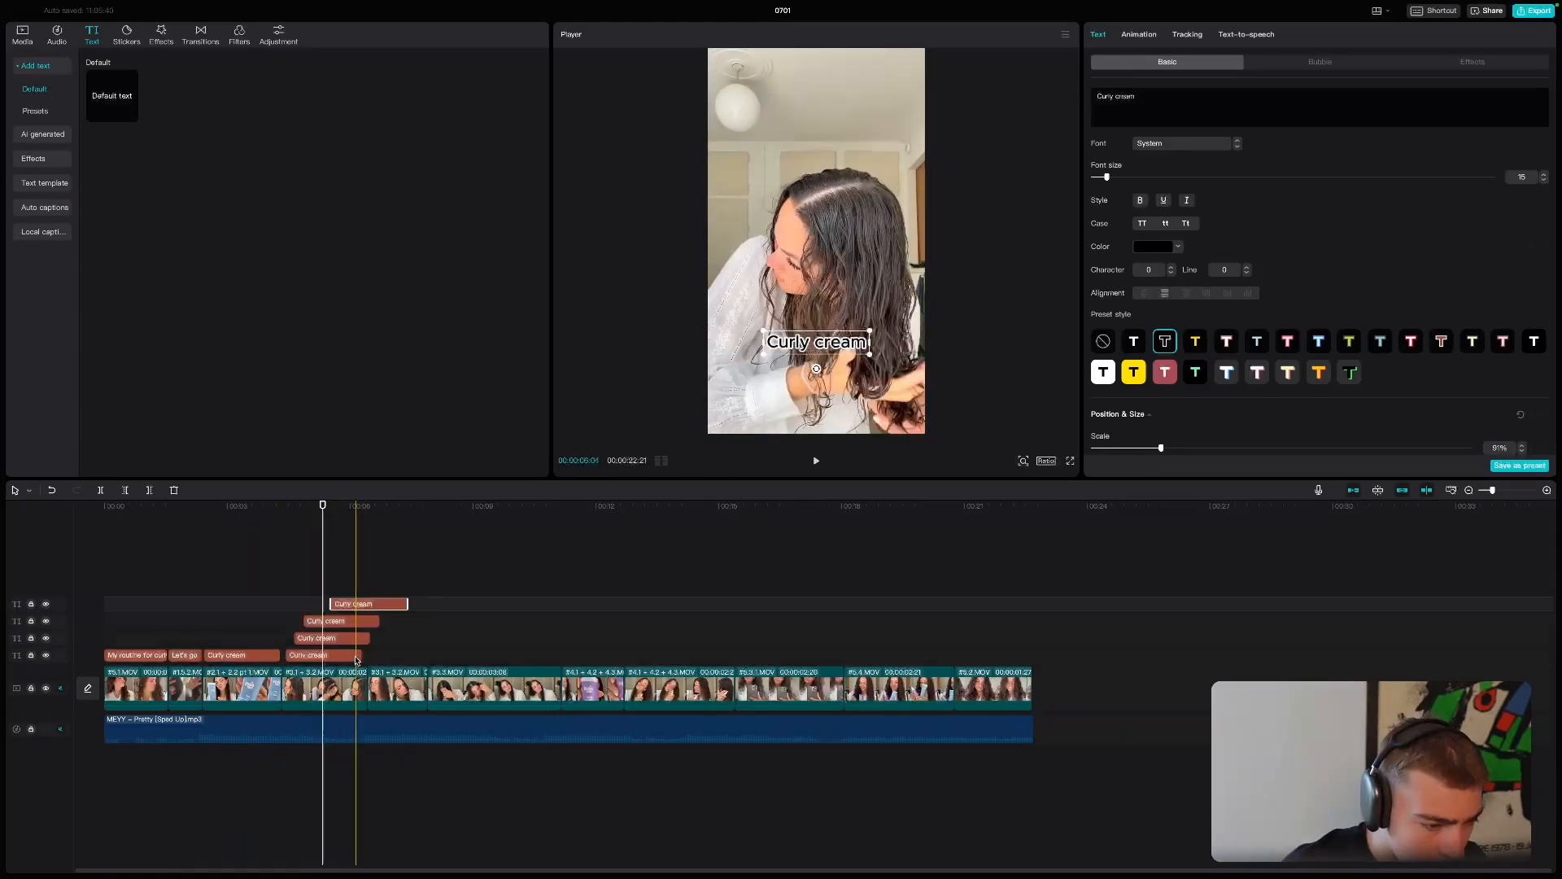
# - Extend all four stacked "Curly cream" copies to end with the fifth clip, rechecking the script's benefits list
pyautogui.moveTo(358, 660); pyautogui.dragTo(423, 667)
pyautogui.hotkey('ctrl', 'Left')
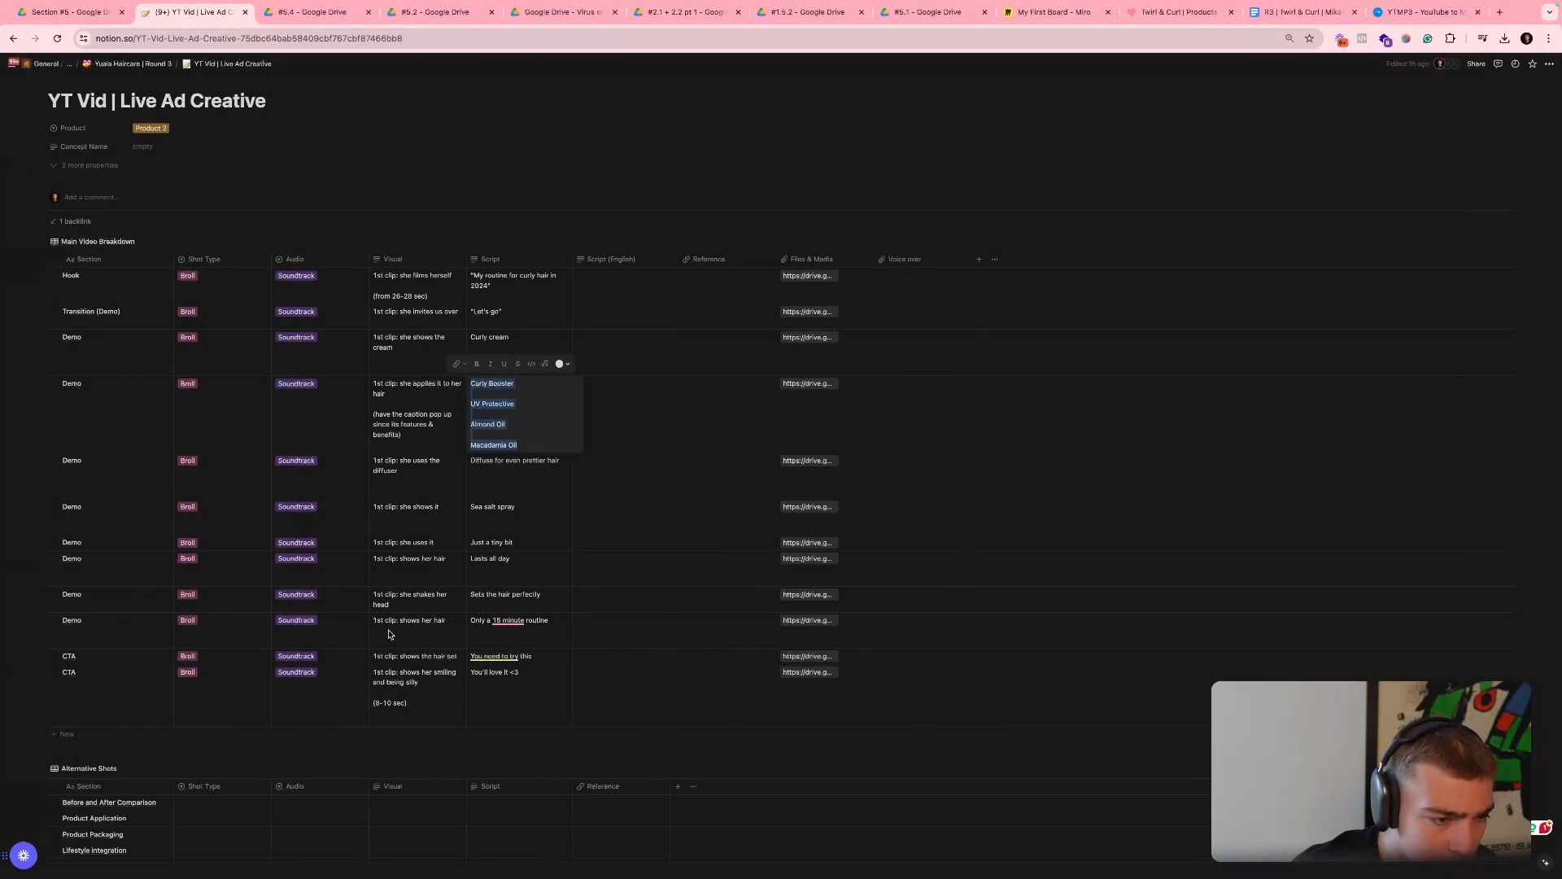
pyautogui.hotkey('ctrl', 'Right')
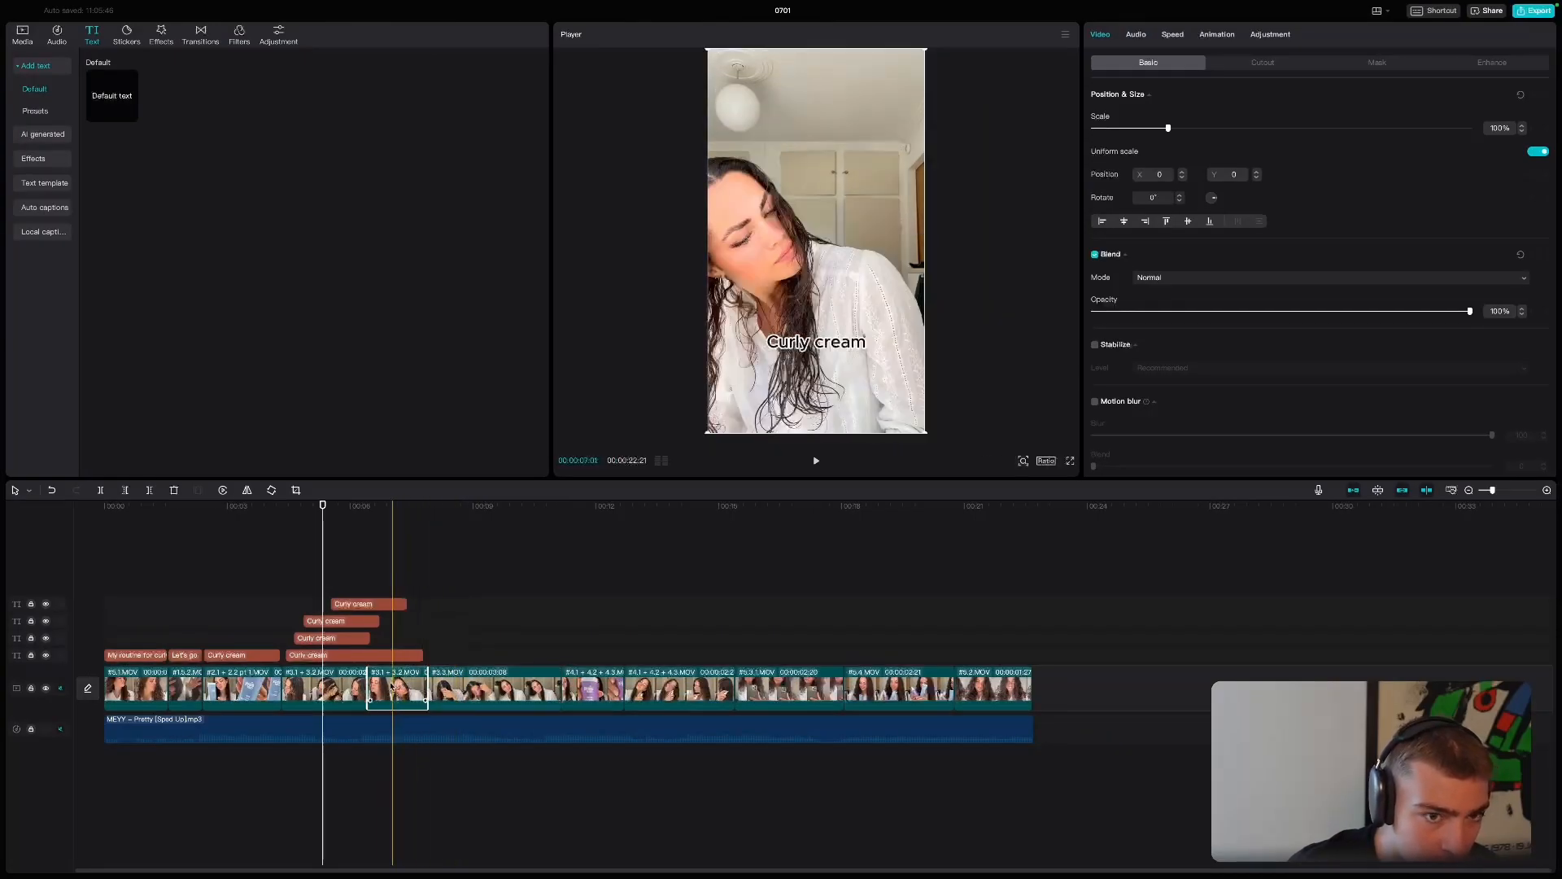
pyautogui.click(422, 656)
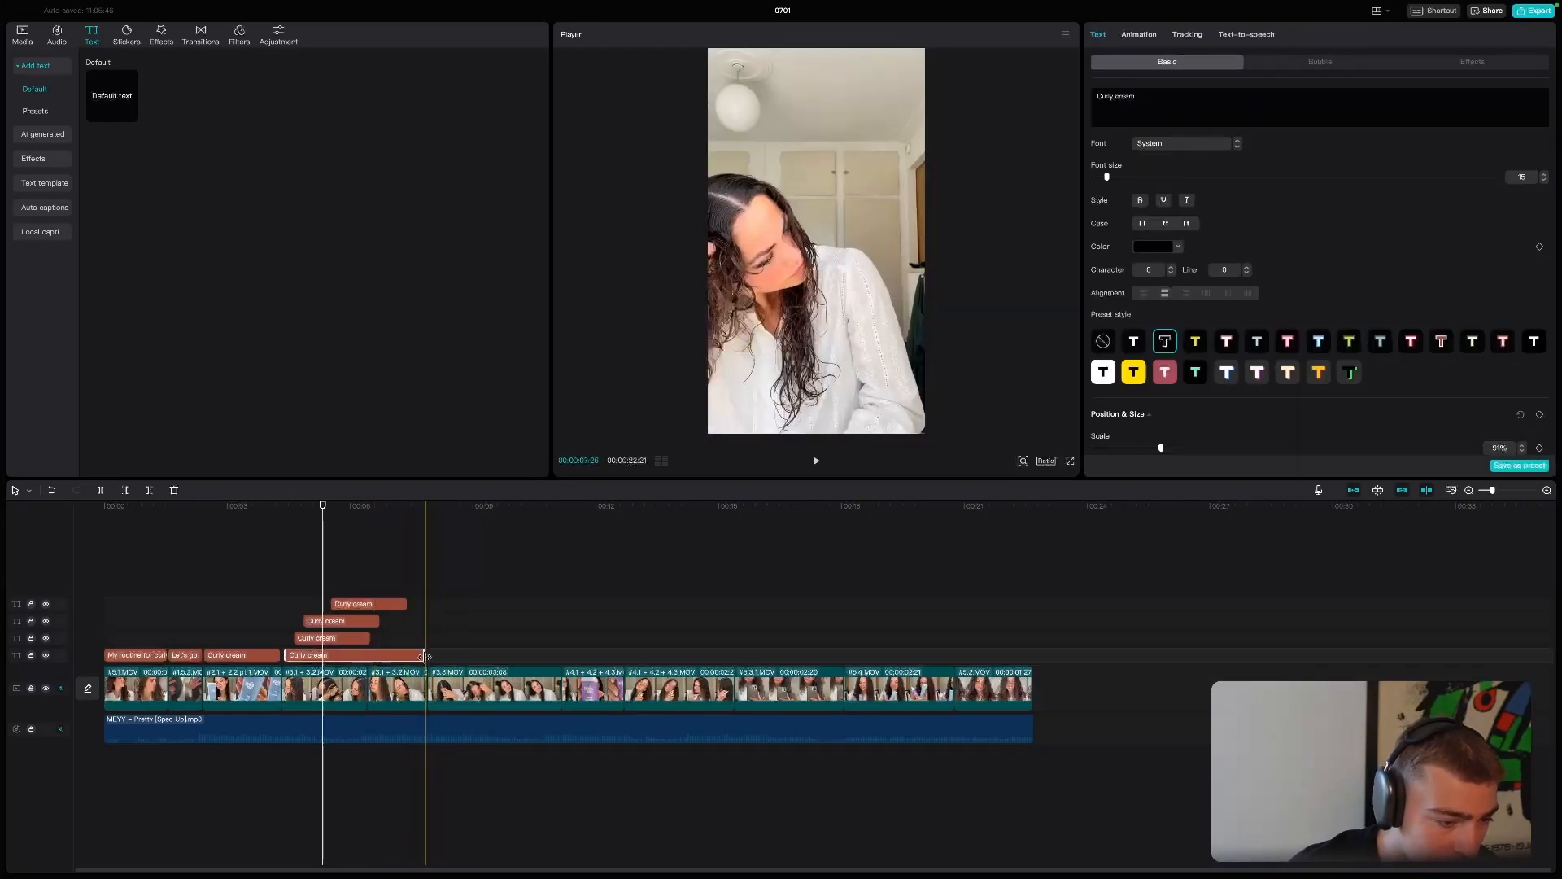
pyautogui.moveTo(369, 639); pyautogui.dragTo(430, 639)
pyautogui.moveTo(378, 621); pyautogui.dragTo(430, 621)
pyautogui.click(404, 602)
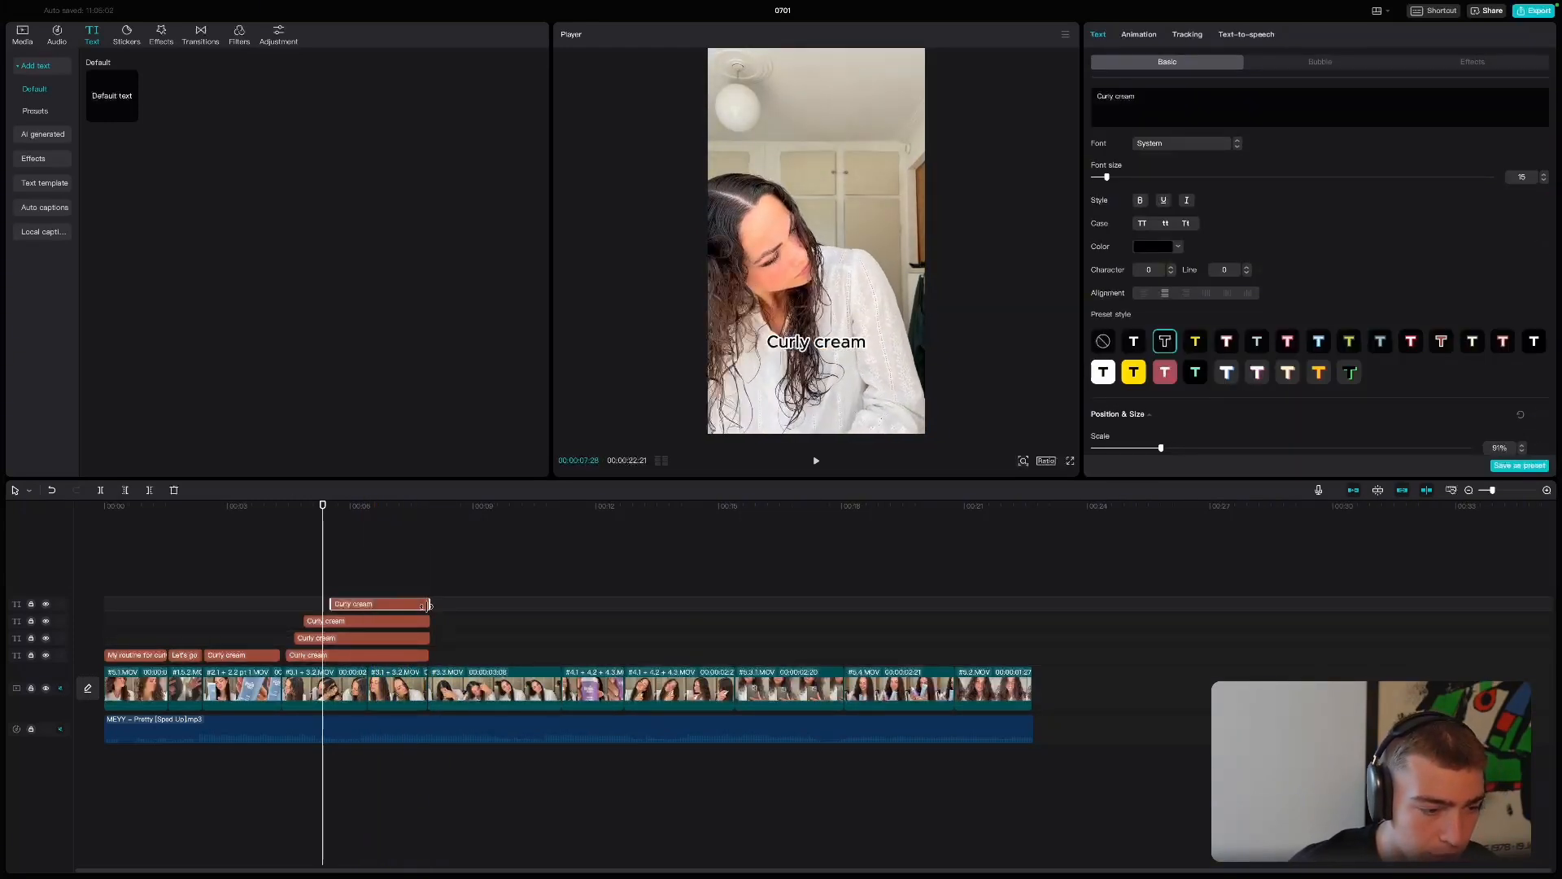
# - Trim the starts of the three upper "Curly cream" copies so each begins progressively further along the timeline
pyautogui.click(366, 638)
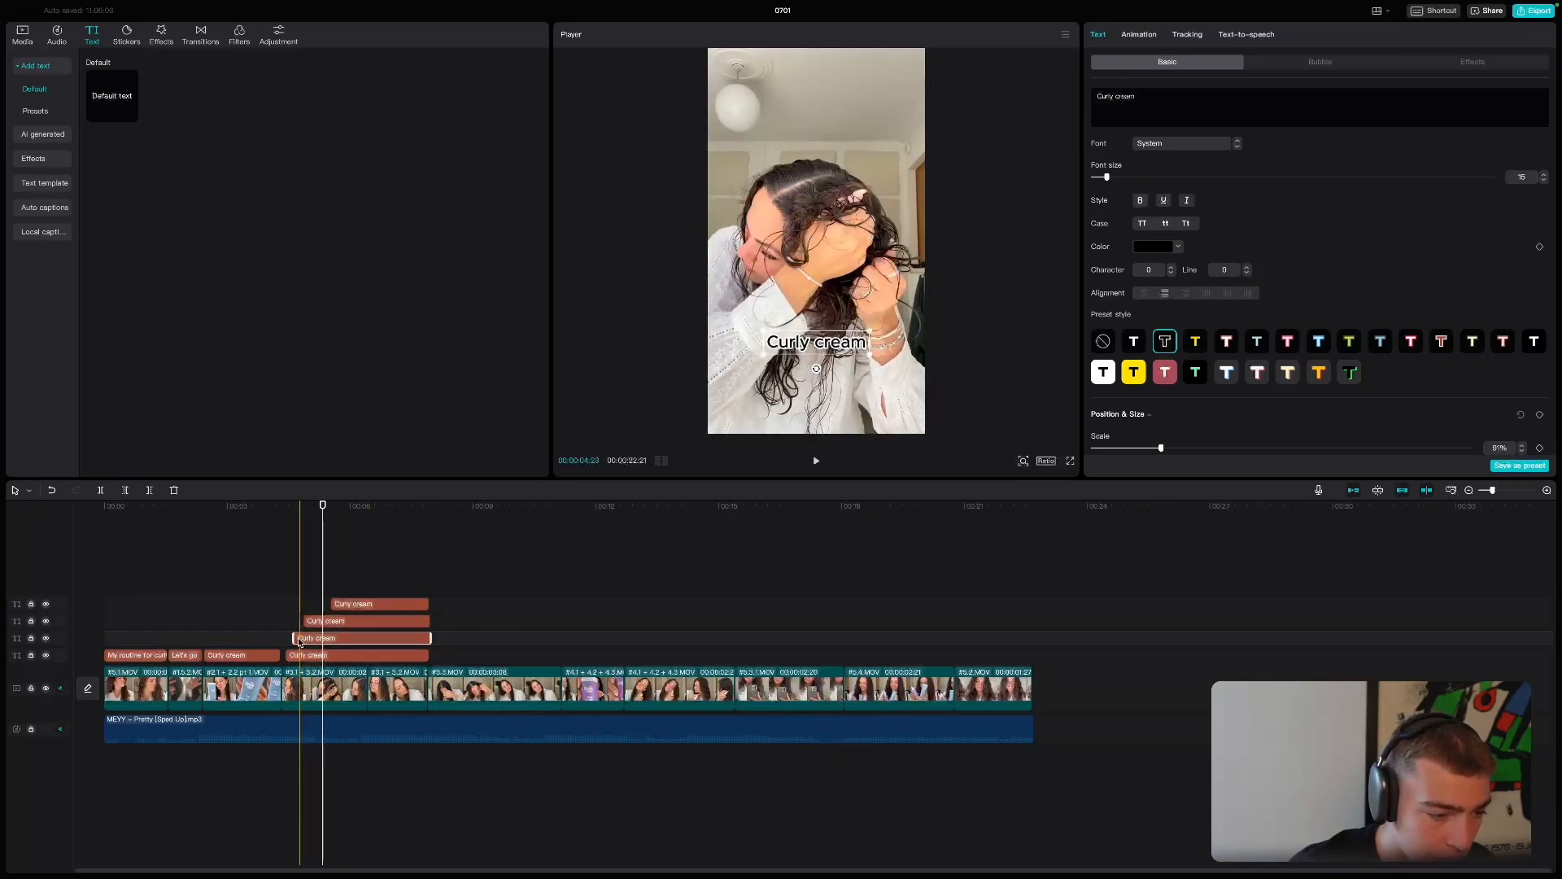
pyautogui.moveTo(298, 642); pyautogui.dragTo(359, 604)
pyautogui.click(311, 622)
pyautogui.click(340, 604)
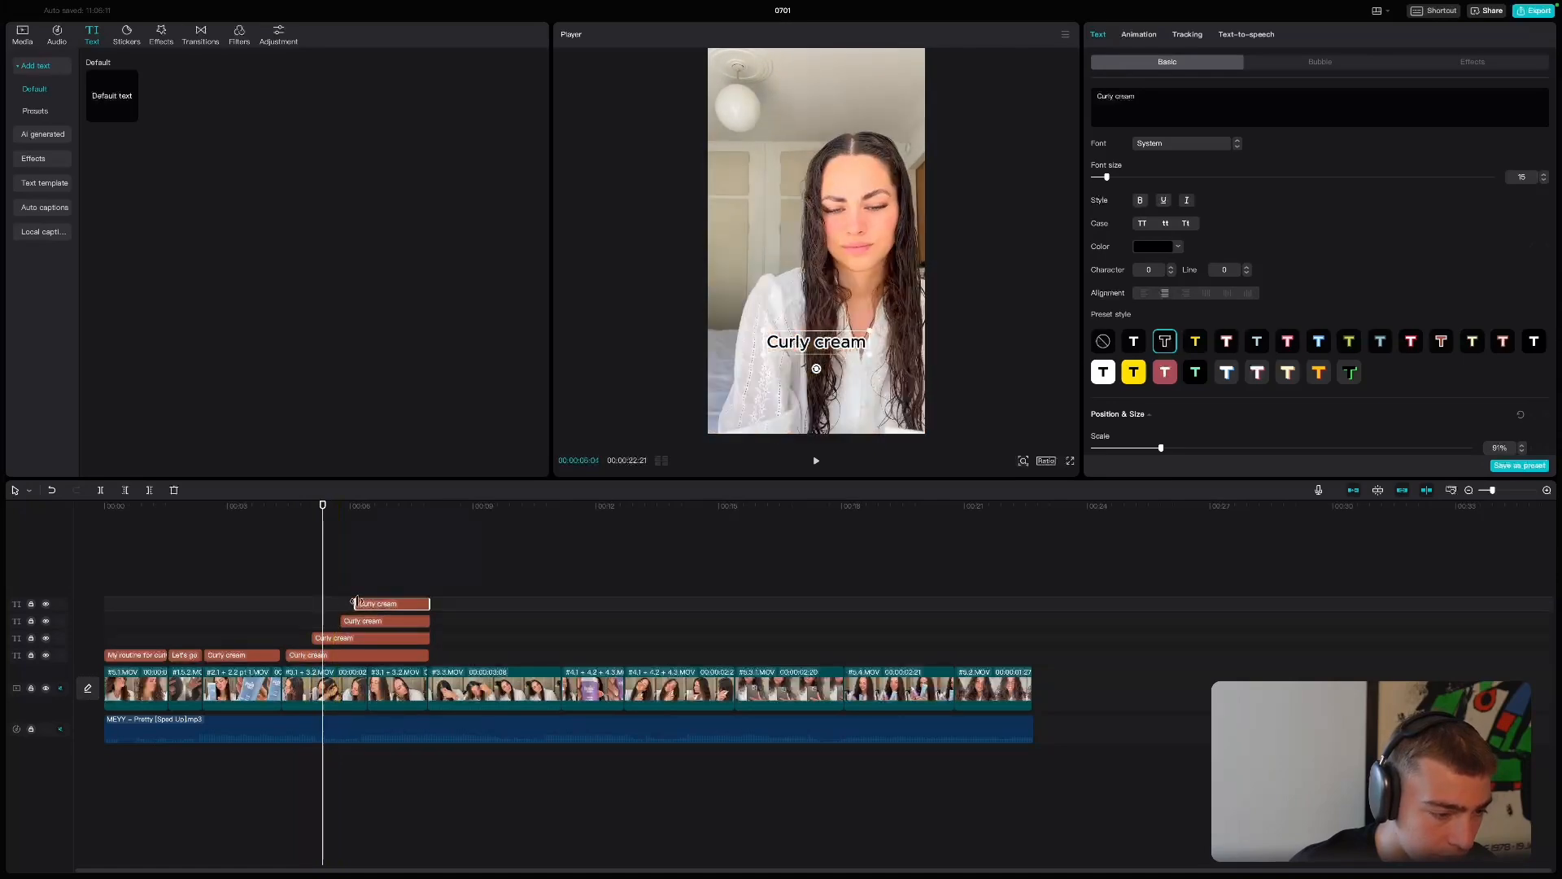
# - Replace the lowest stacked copy's text with the script's benefit lines: Curly Booster, UV Protective, Almond Oil and Macadamia Oil
pyautogui.click(387, 656)
pyautogui.hotkey('ctrl', 'Left')
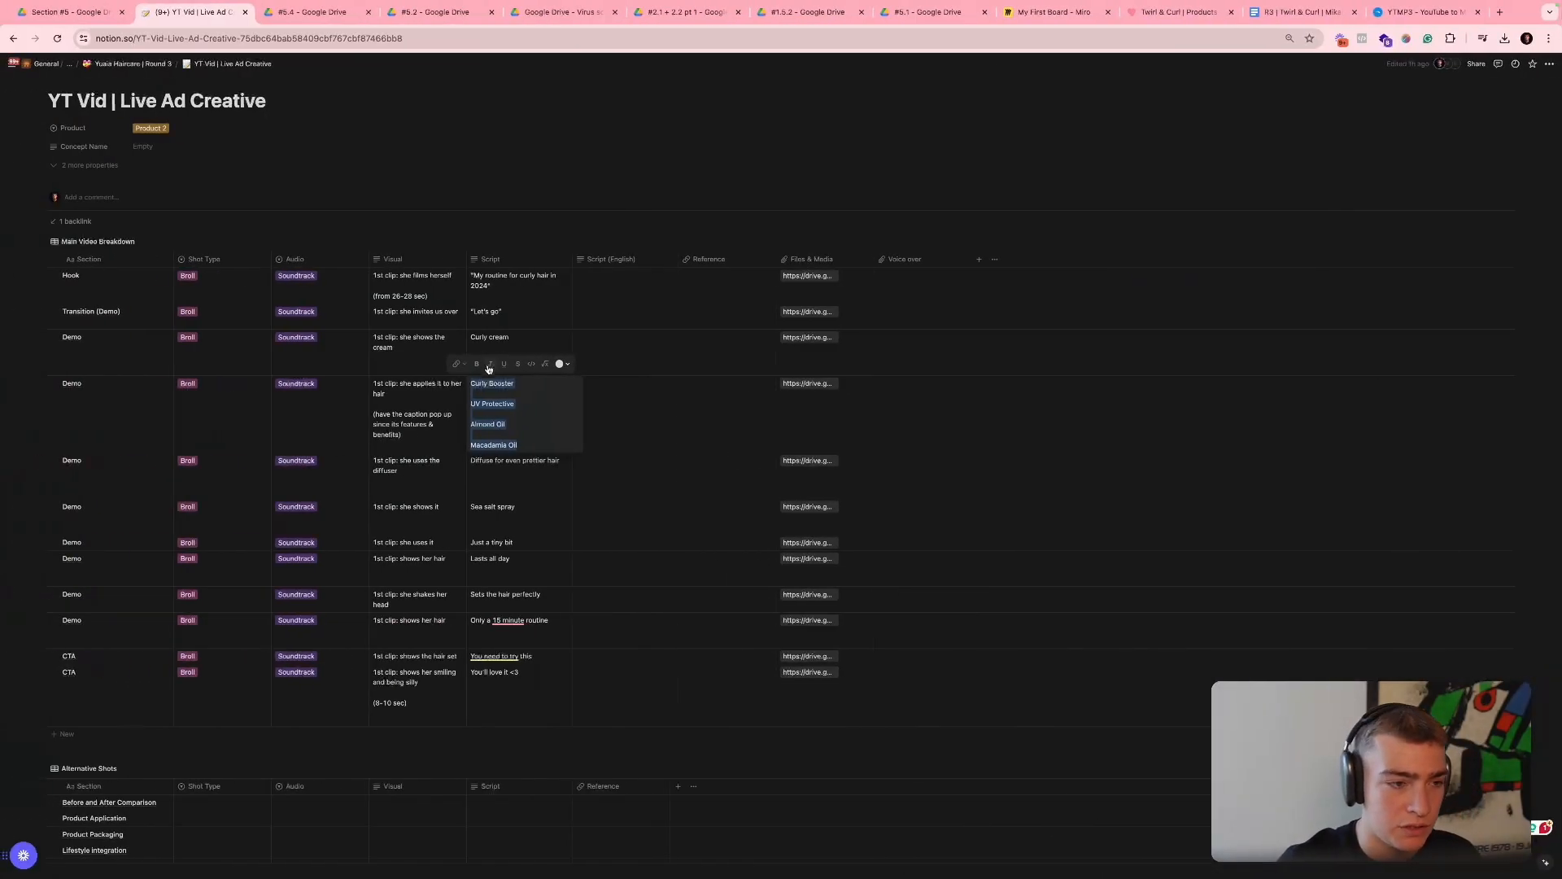
pyautogui.tripleClick(503, 384)
pyautogui.hotkey('ctrl', 'c')
pyautogui.hotkey('ctrl', 'Right')
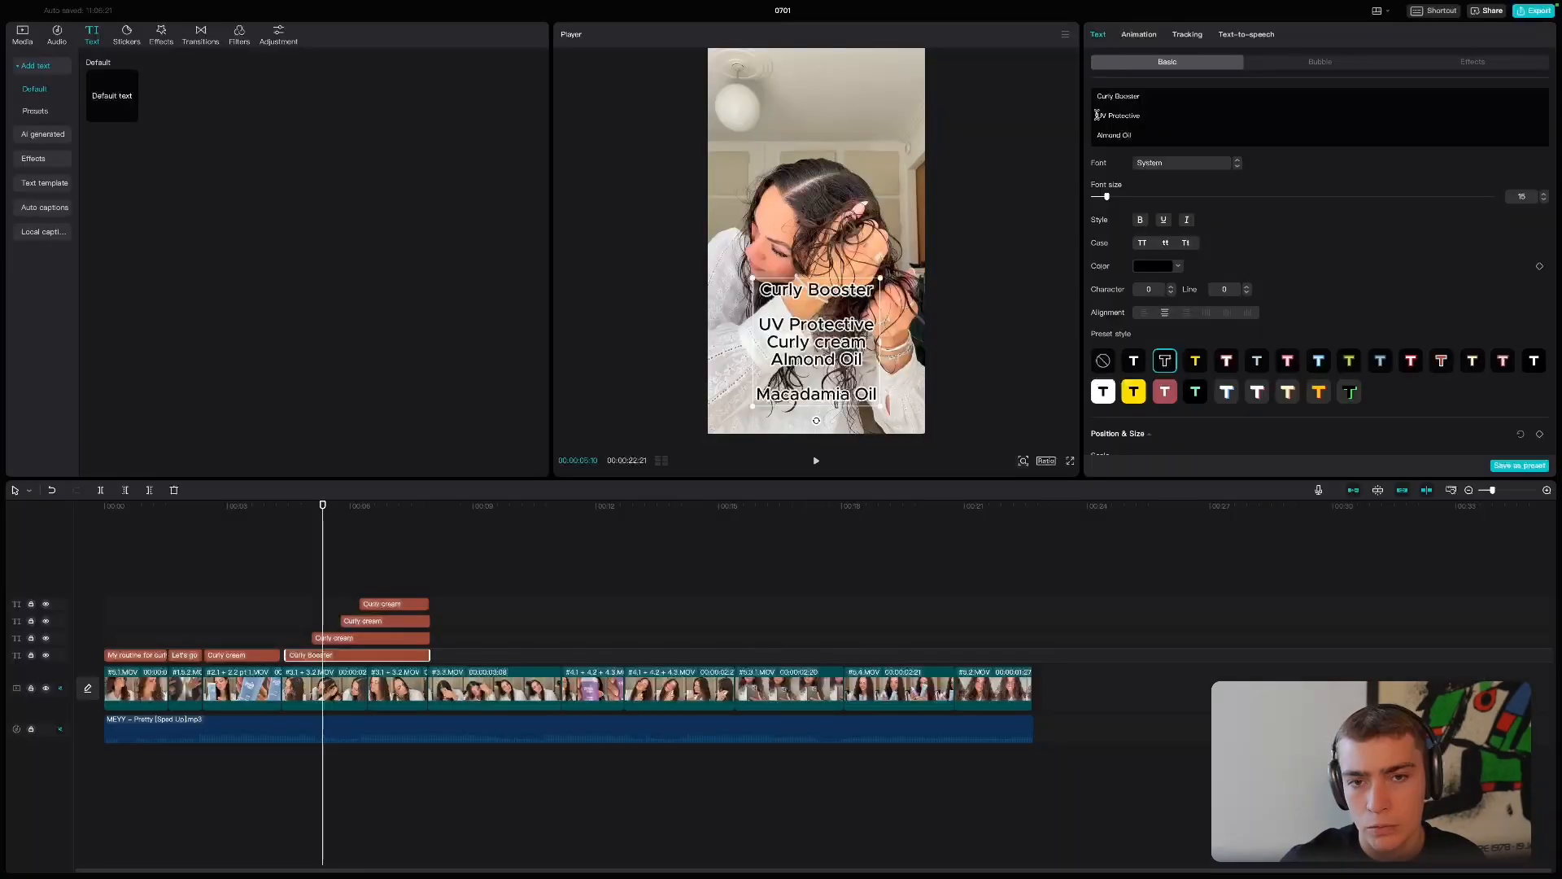
# - Set the three lower stacked texts to Curly Booster, UV Protective and Almond Oil, moving the first two to the frame's upper right and upper left
pyautogui.hotkey('ctrl', 'v')
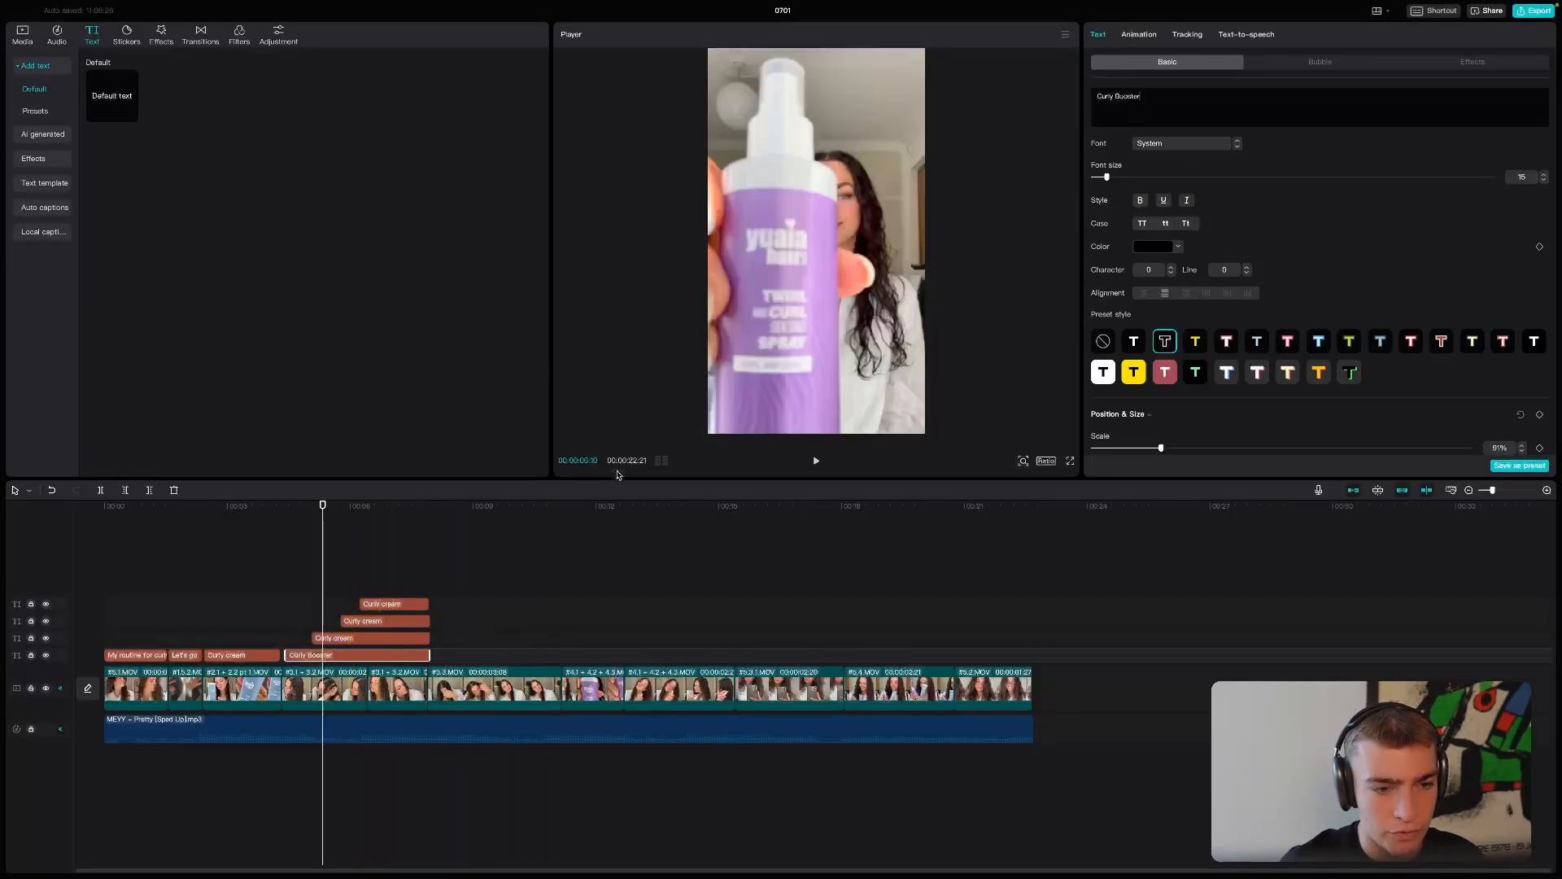
pyautogui.click(372, 638)
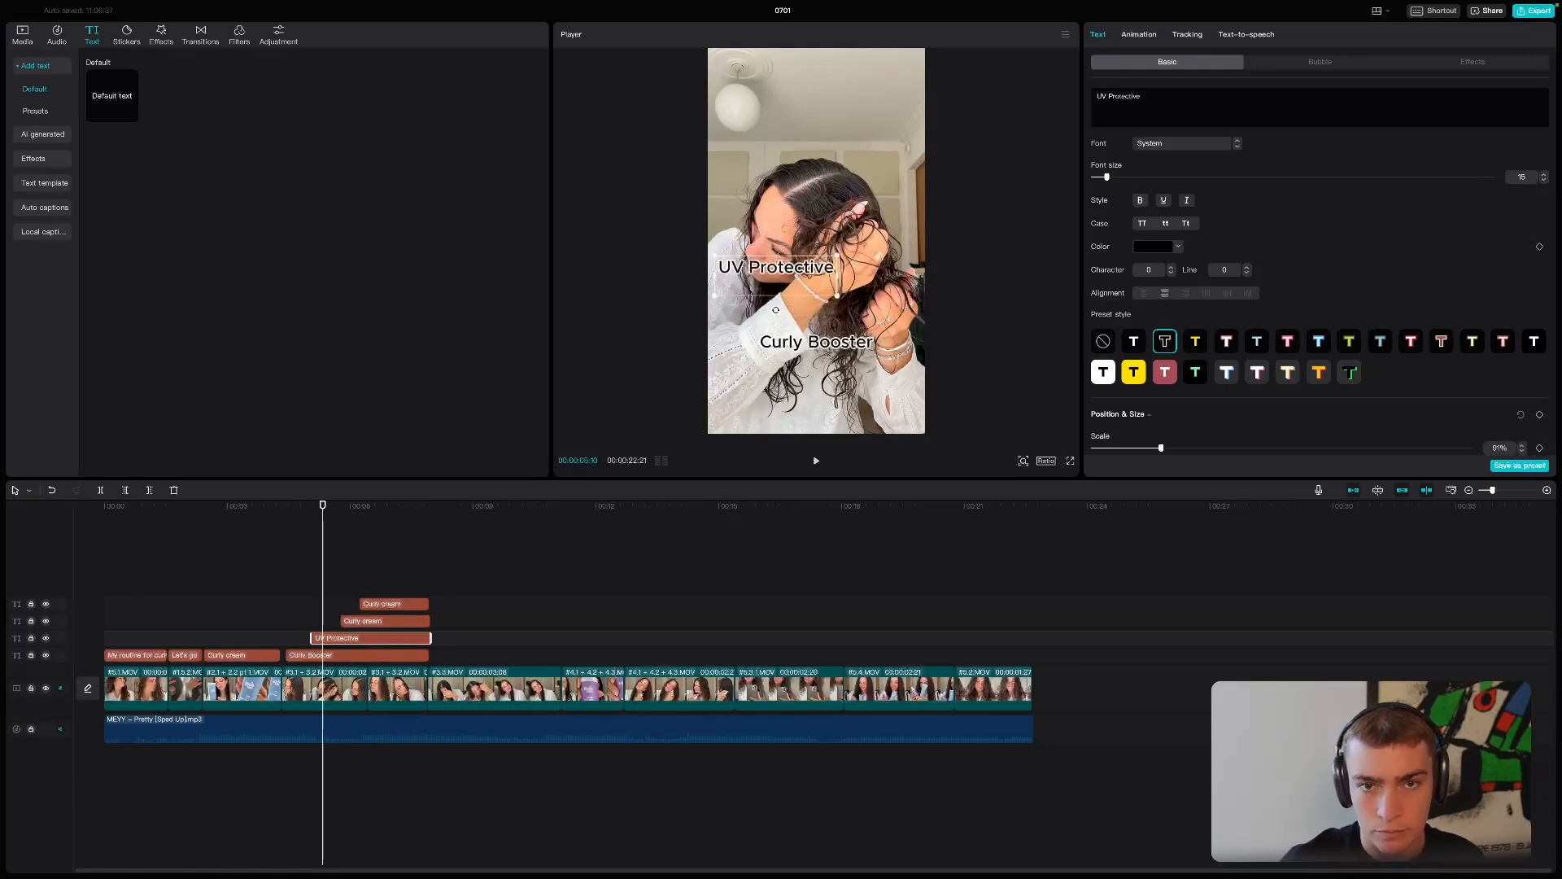
pyautogui.moveTo(822, 342); pyautogui.dragTo(875, 124)
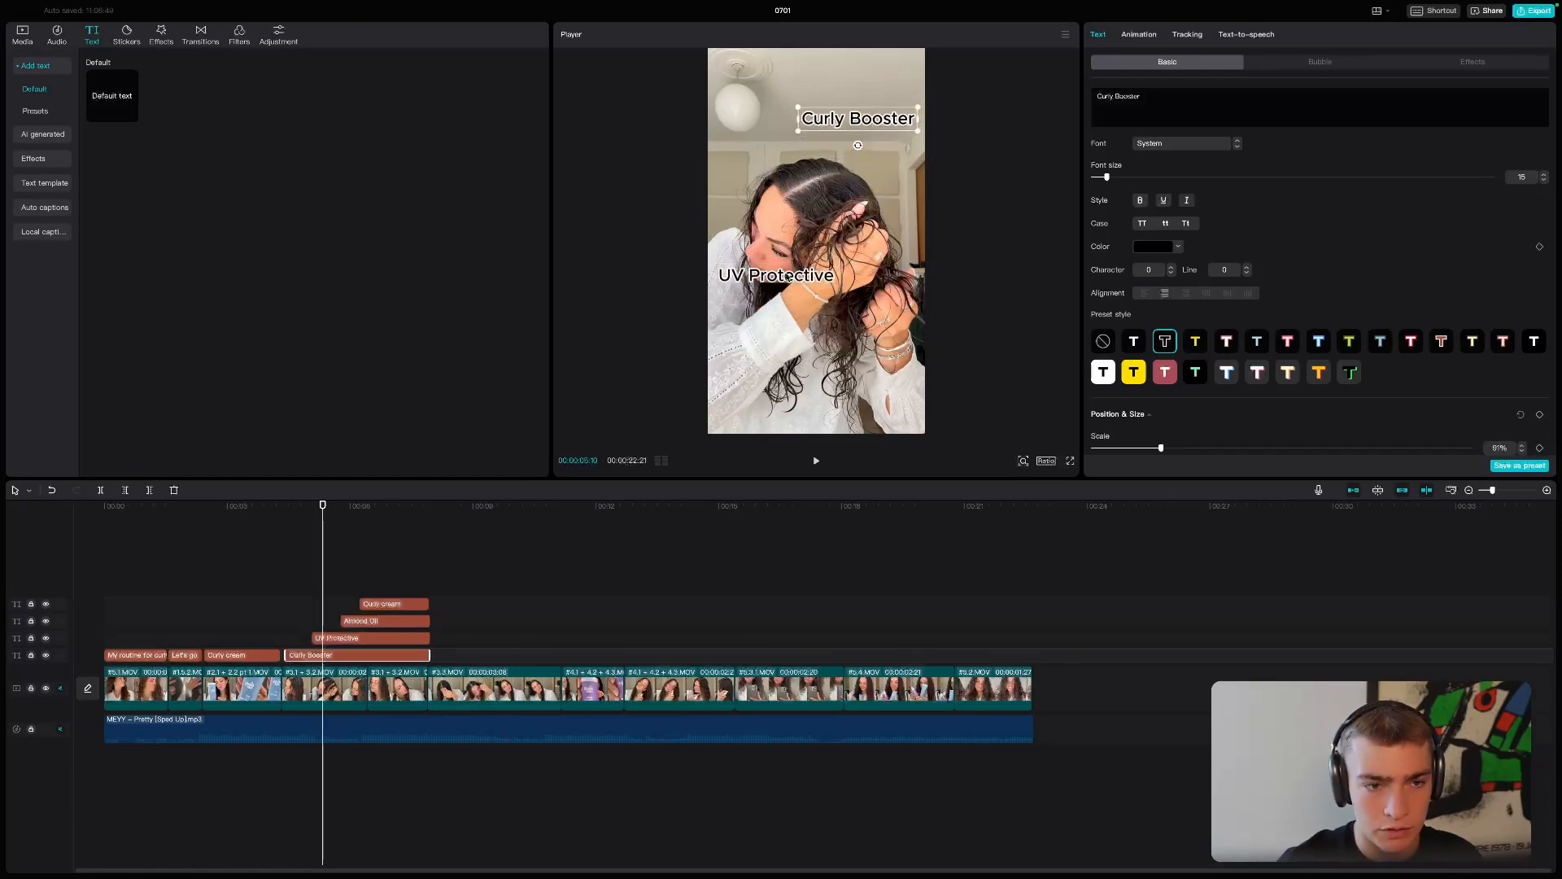
pyautogui.moveTo(787, 278); pyautogui.dragTo(786, 153)
pyautogui.click(383, 621)
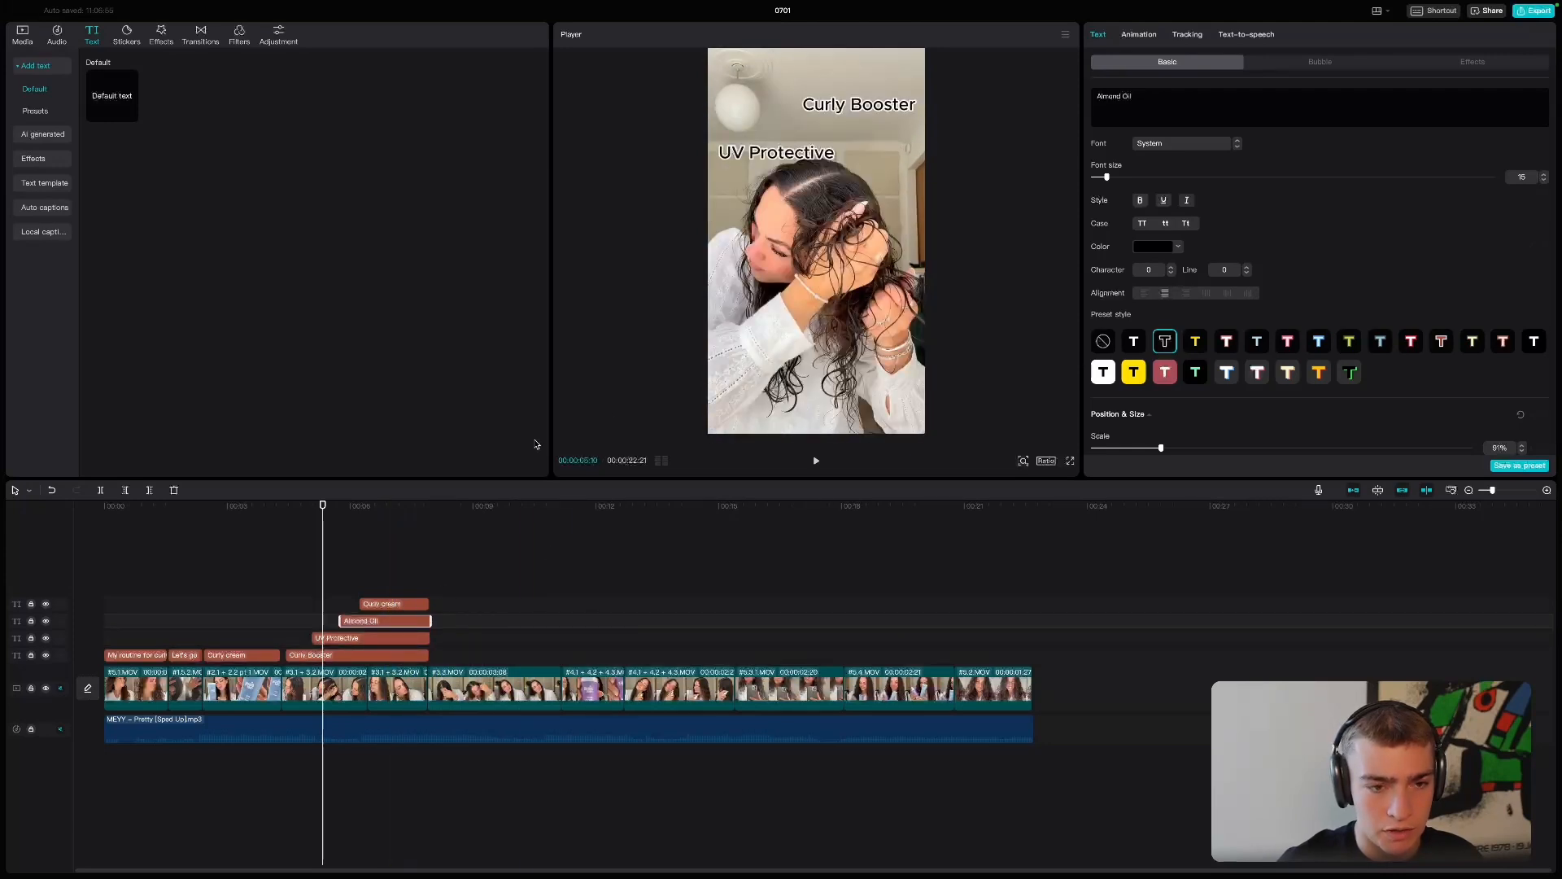
# - Move the uppermost "Curly cream" copy to the frame's lower left and replace its text with "Macadamia Oil"
pyautogui.click(360, 506)
pyautogui.moveTo(814, 345); pyautogui.dragTo(777, 356)
pyautogui.click(810, 345)
pyautogui.click(1132, 98)
pyautogui.write('Macadamia Oil')
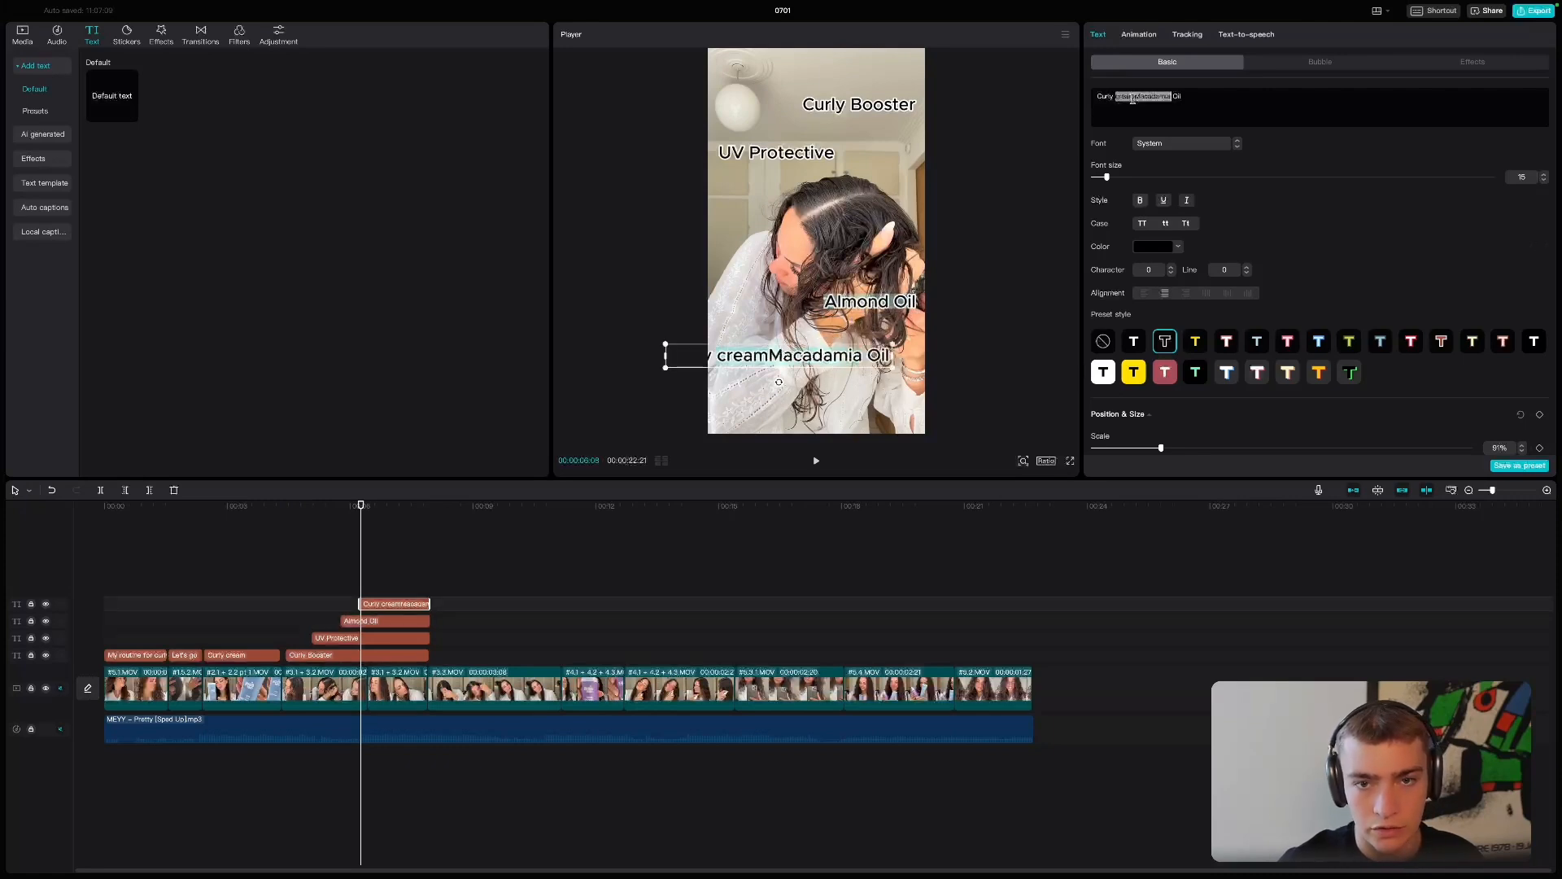
pyautogui.tripleClick(1133, 98)
pyautogui.write('Macadamia Oil')
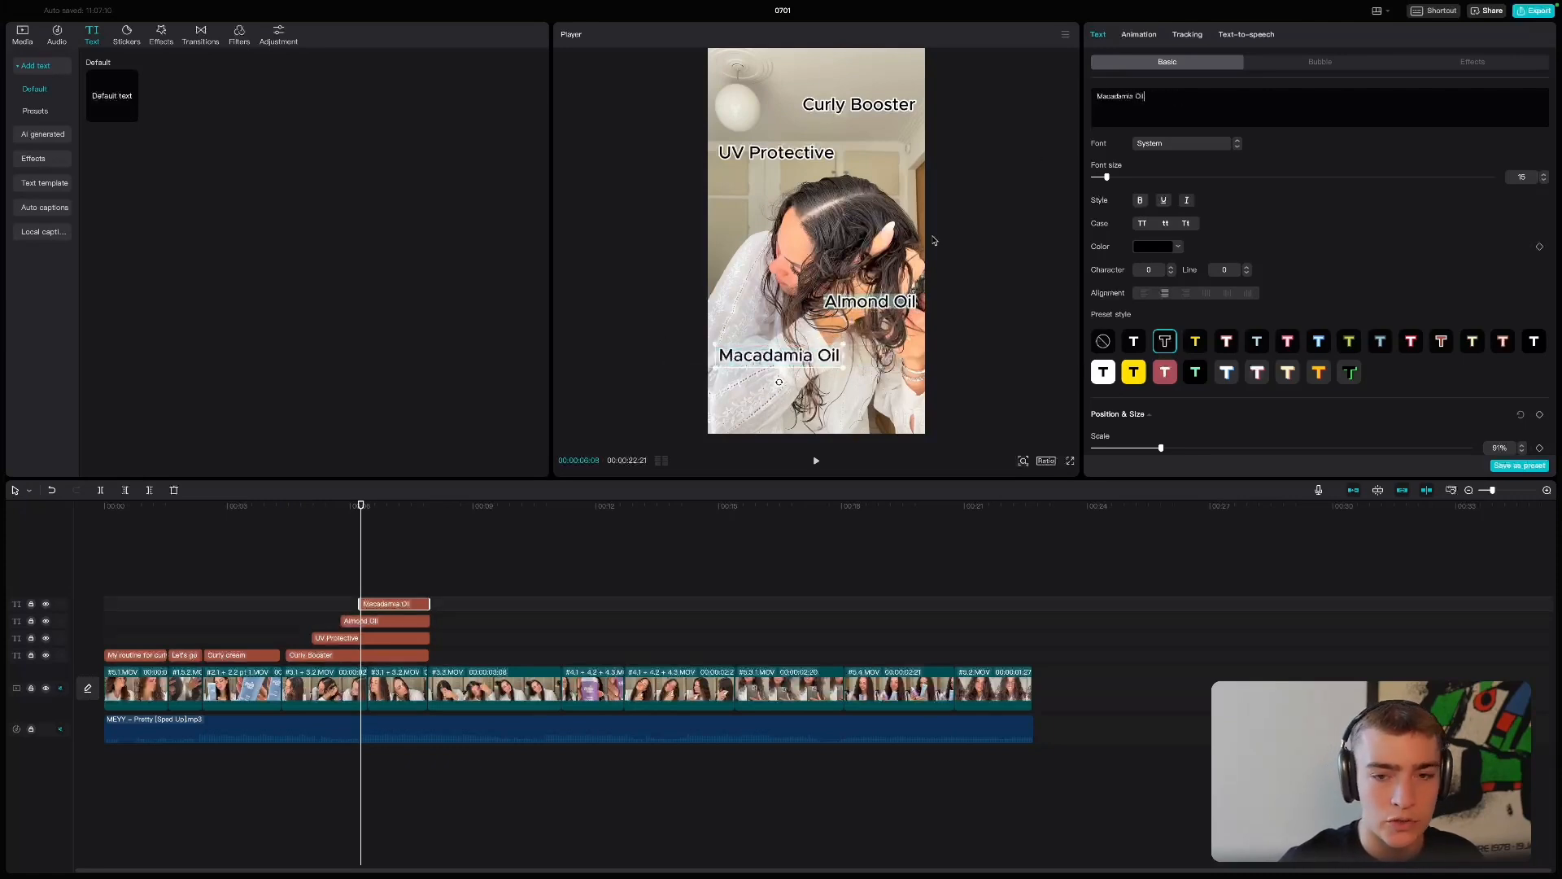
# - Switch to the browser, search the web for "point right emoji" and open the Emojipedia page for Backhand Index Pointing Right
pyautogui.press('super+Tab')
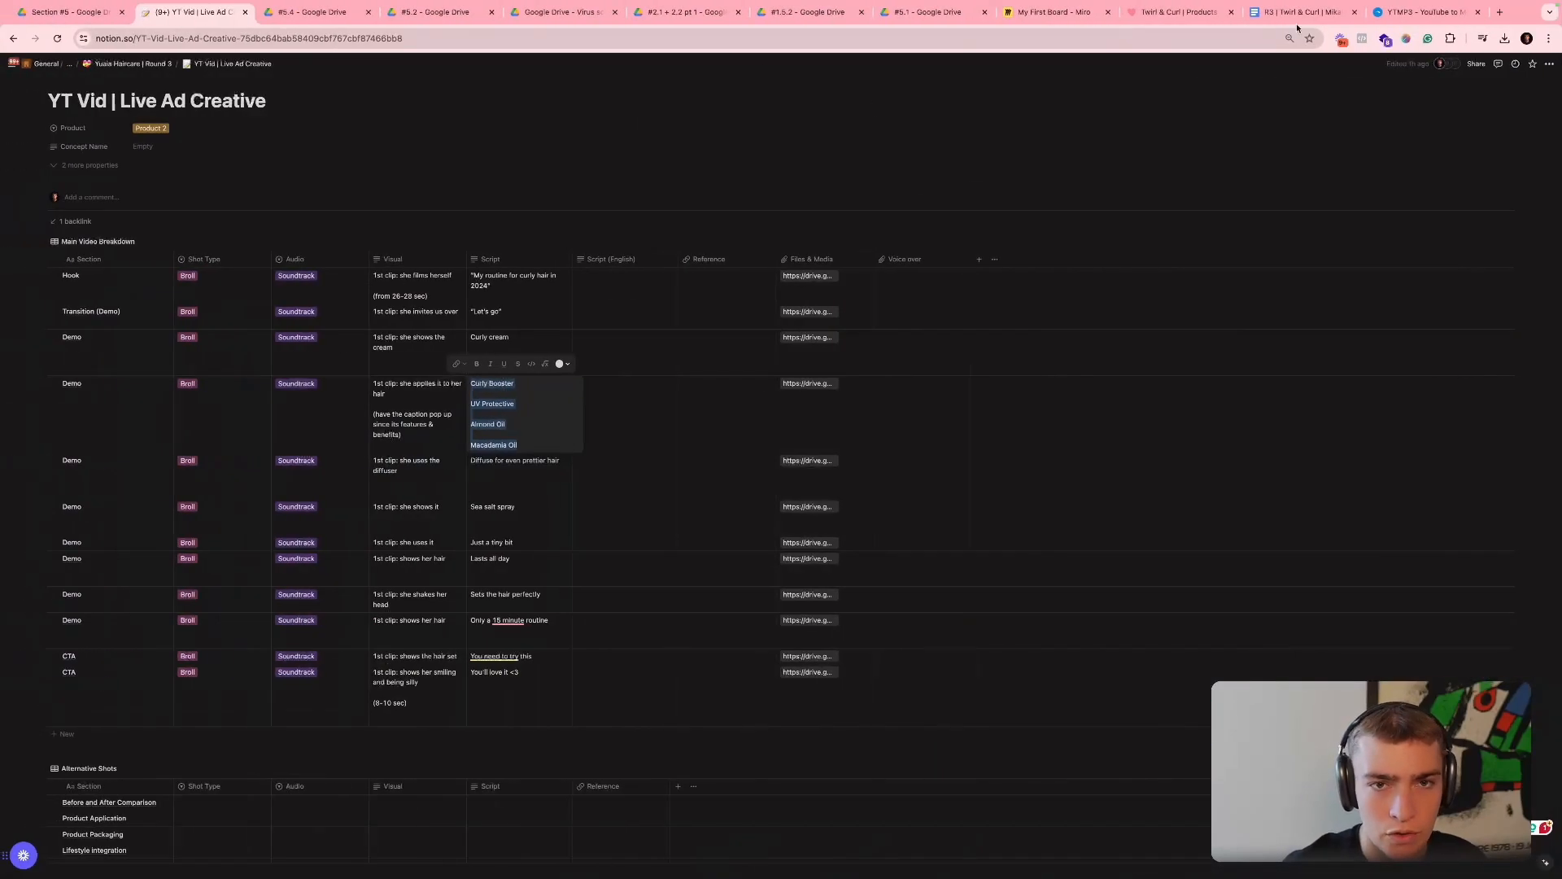
pyautogui.click(1428, 12)
pyautogui.click(1245, 45)
pyautogui.write('point right emoji')
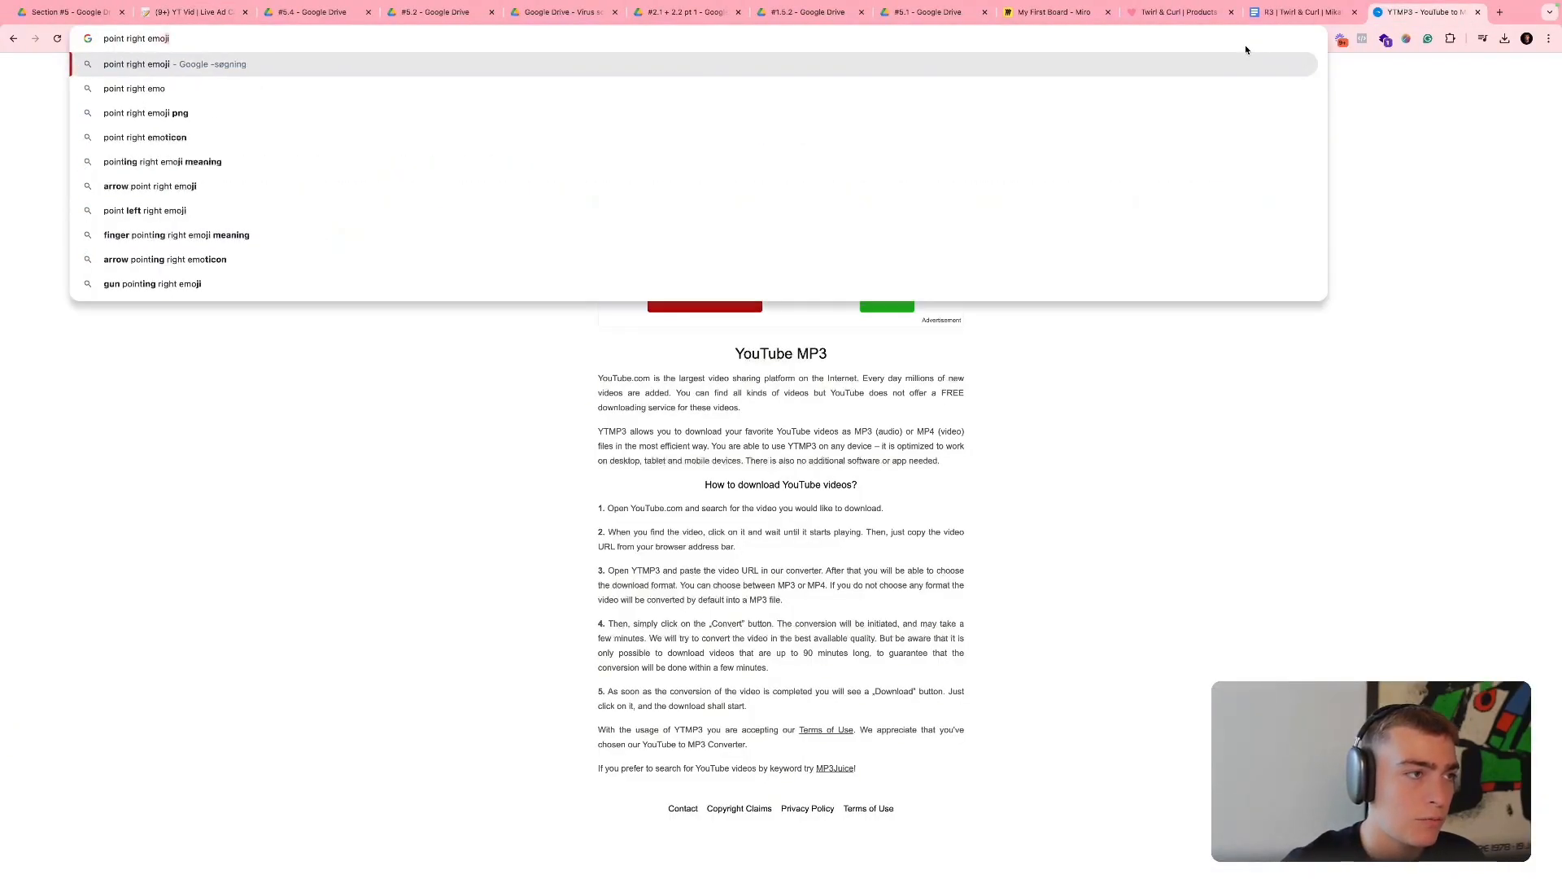
pyautogui.press('Return')
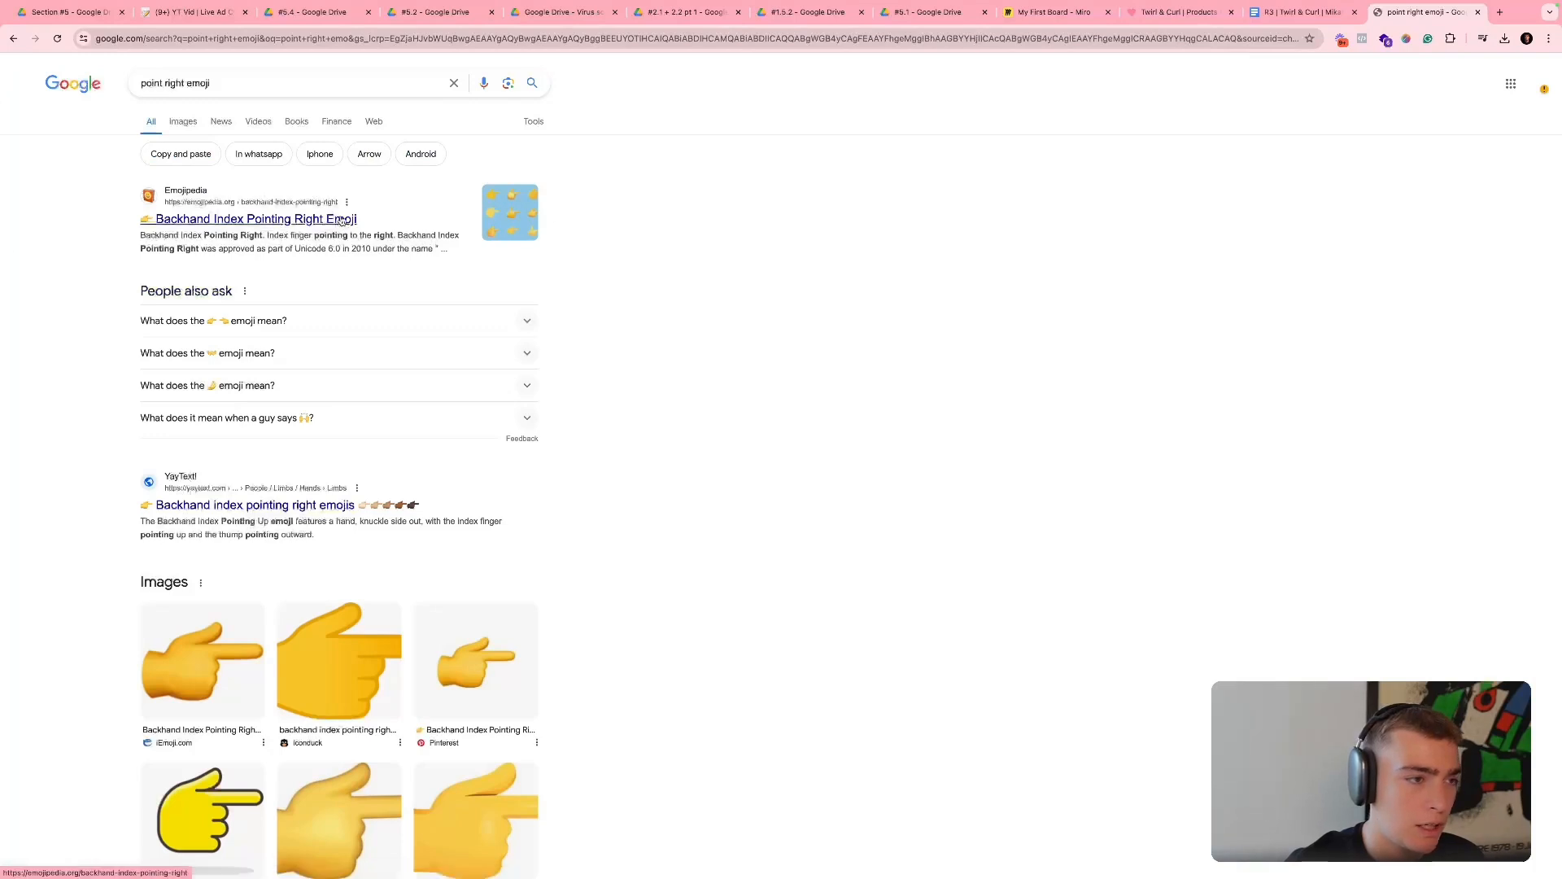
pyautogui.click(343, 222)
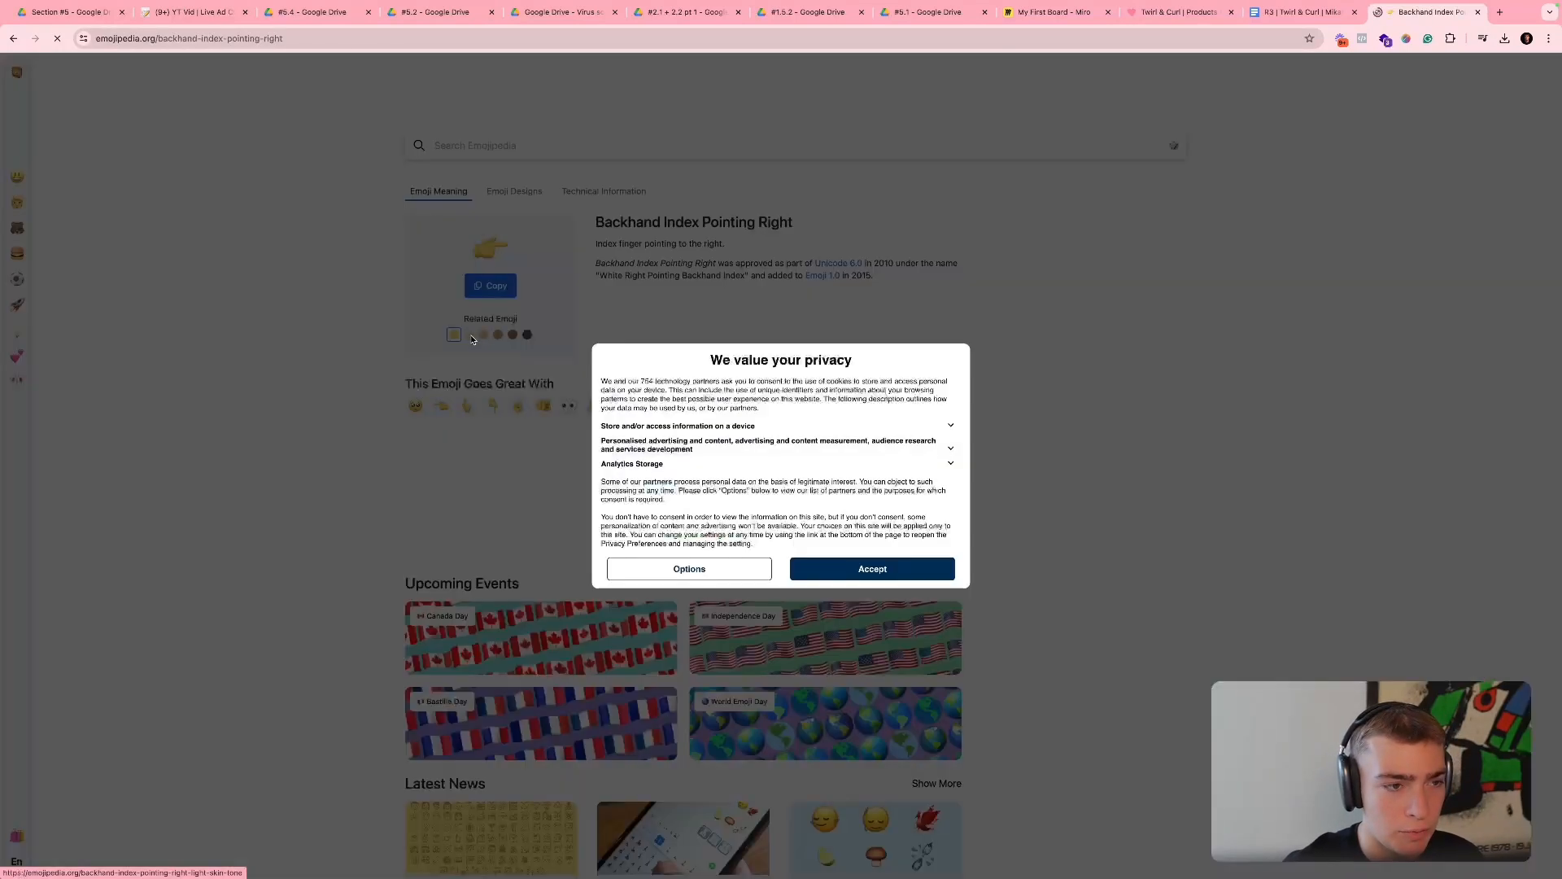
# - Dismiss the privacy notice, copy the medium-light skin tone version of the pointing-right emoji and return to CapCut
pyautogui.click(468, 335)
pyautogui.click(716, 570)
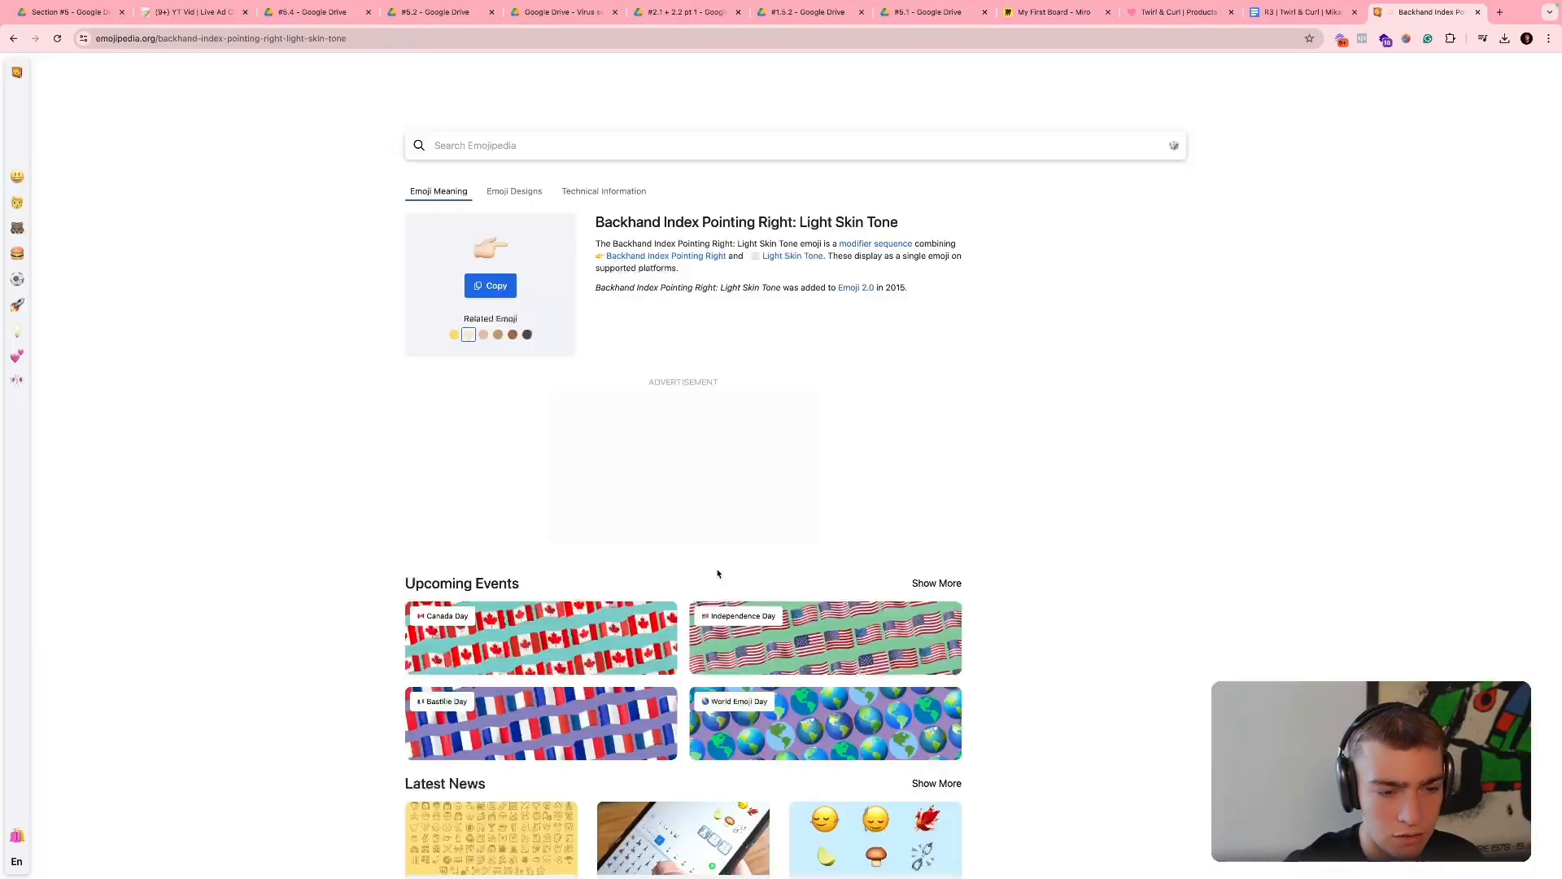
pyautogui.click(756, 619)
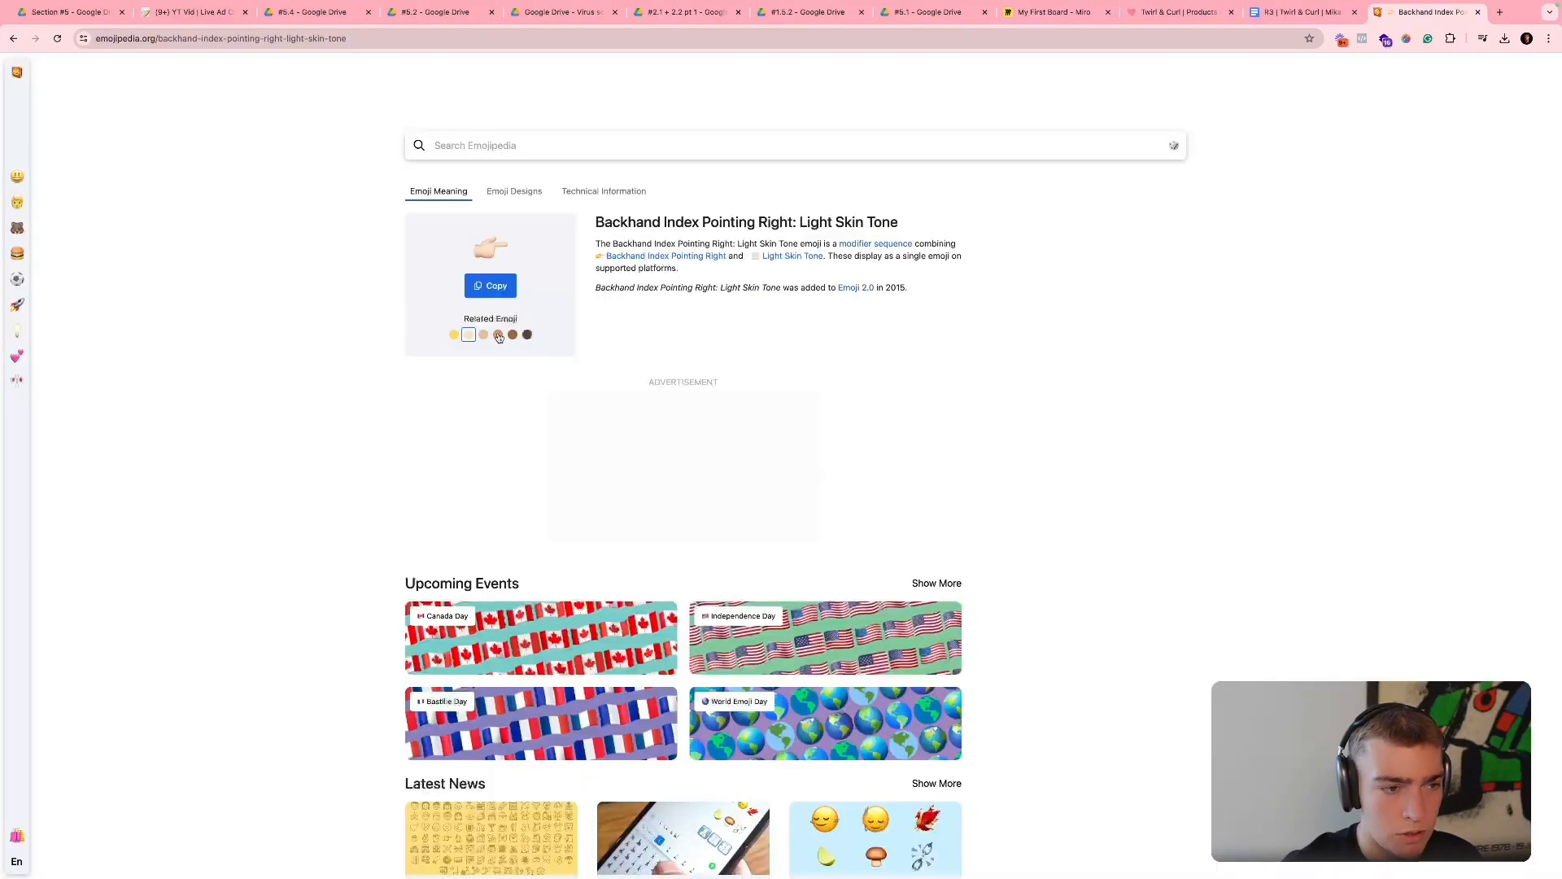
pyautogui.click(498, 335)
pyautogui.click(481, 290)
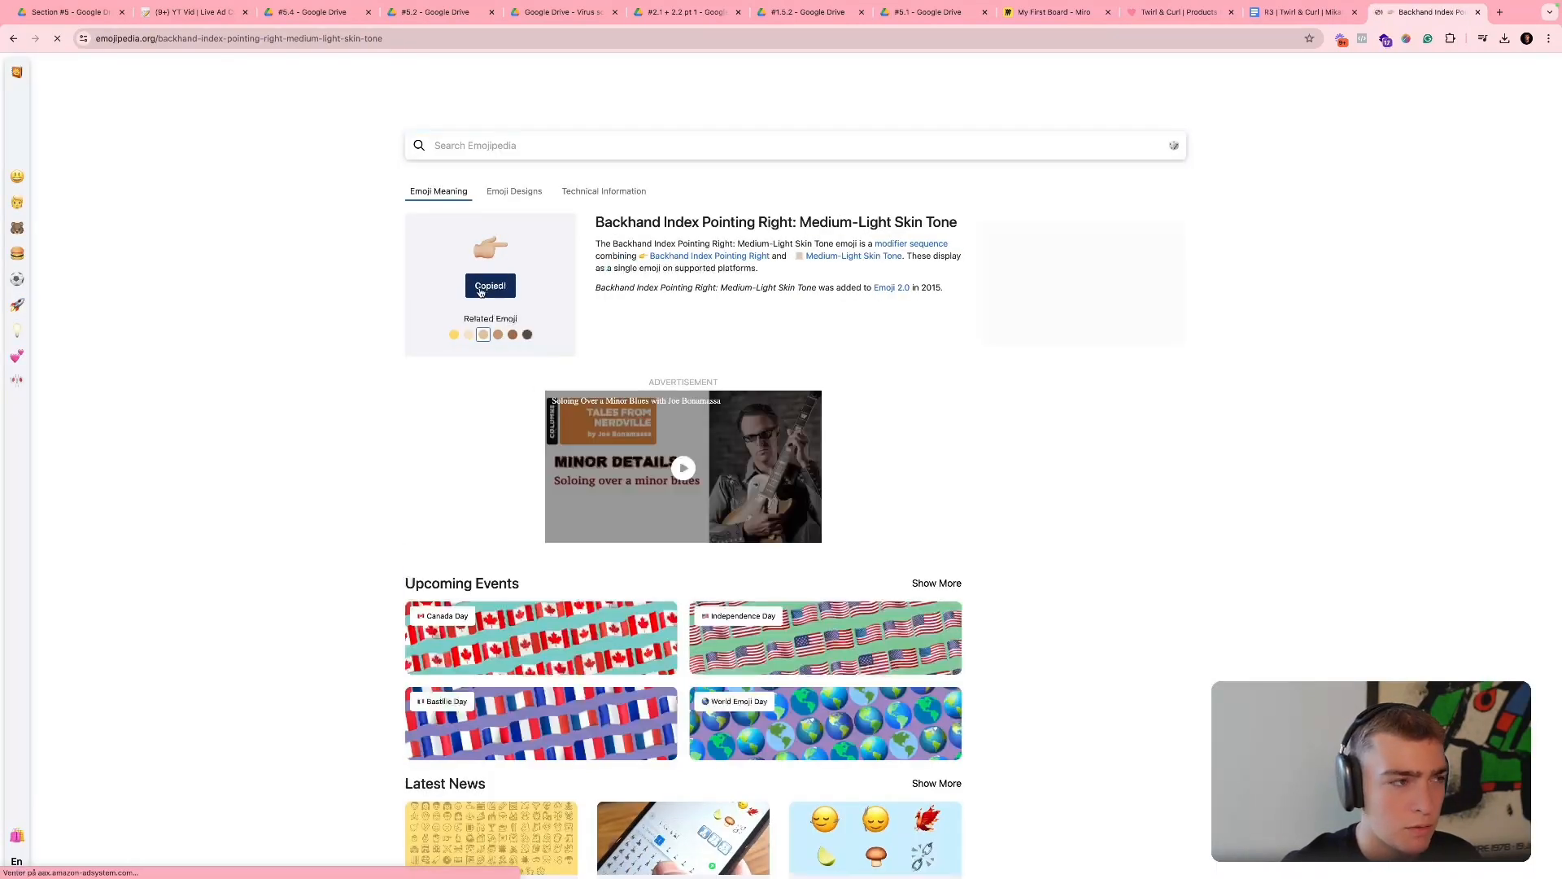
pyautogui.press('super+Tab')
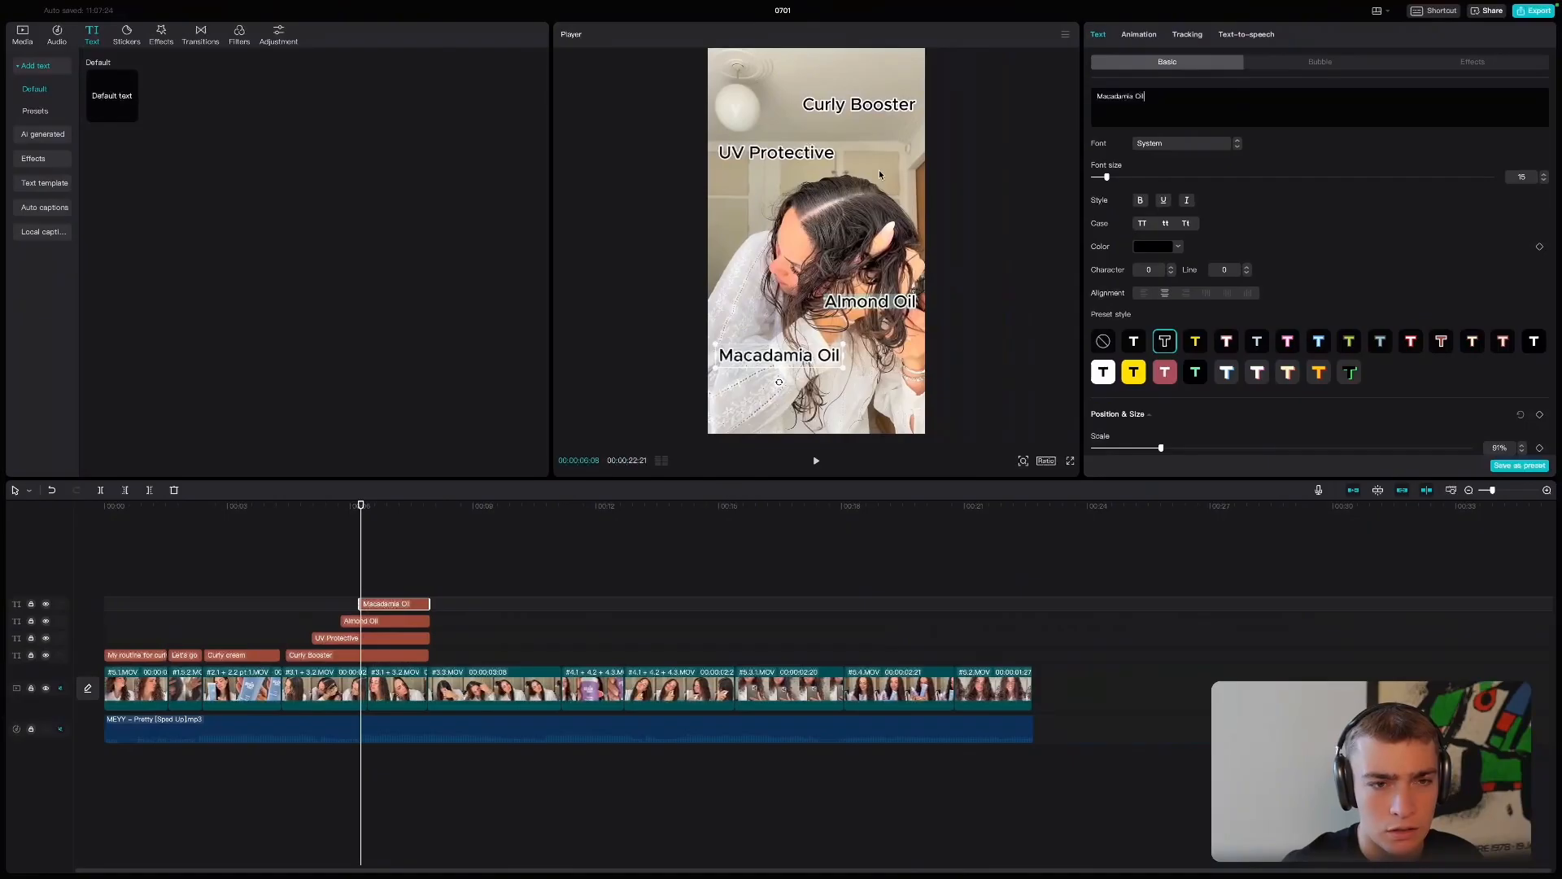
# - Try a waving-hand emoji in front of the "Macadamia Oil" text, then remove it
pyautogui.click(1095, 97)
pyautogui.press('super+v')
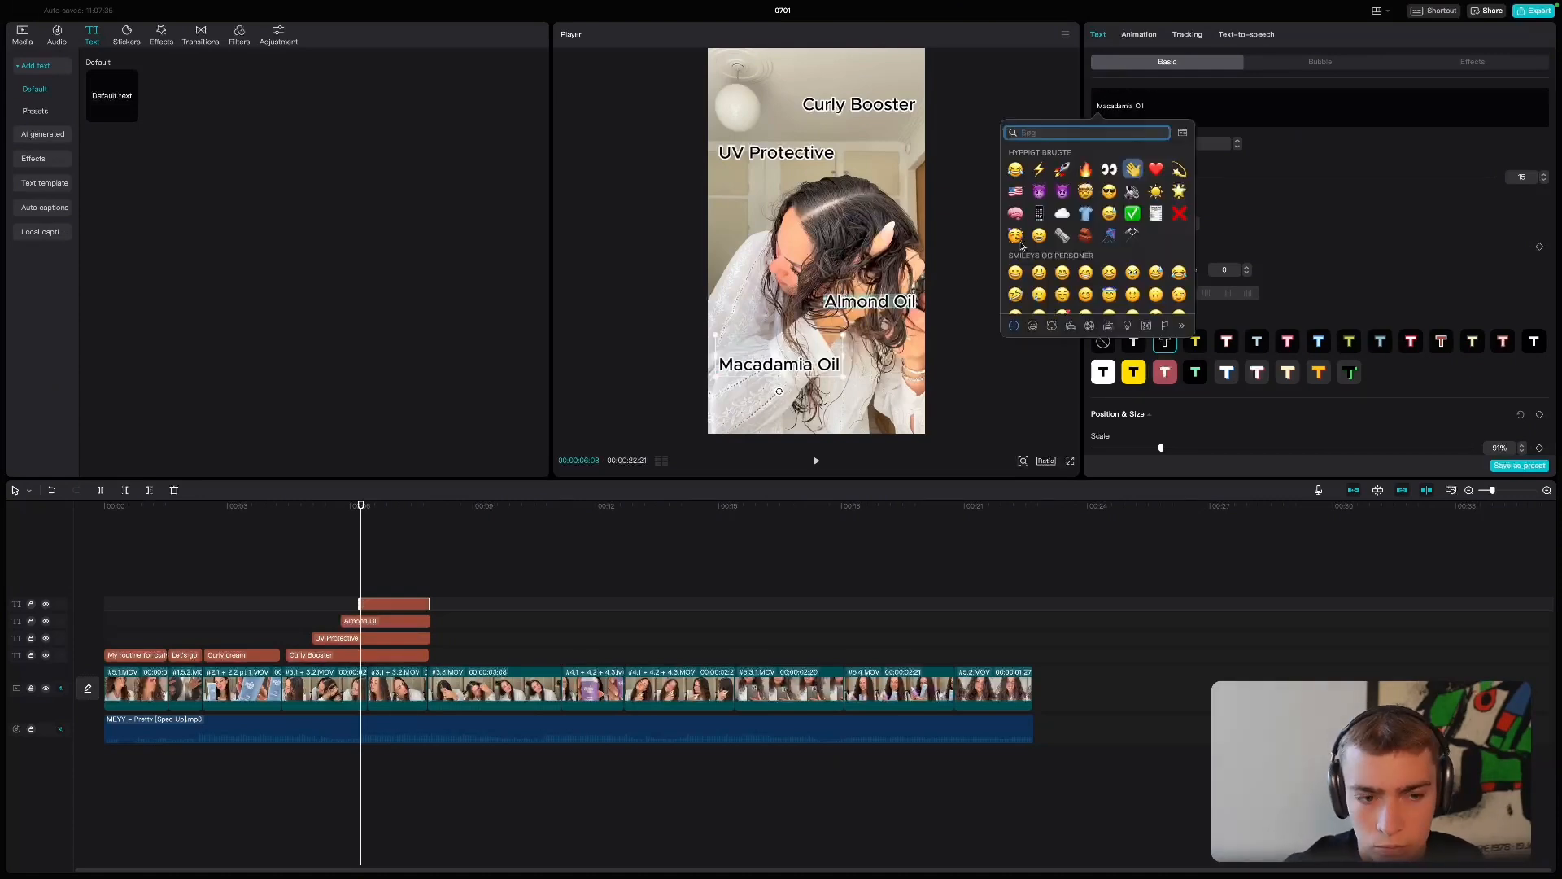
pyautogui.click(1133, 169)
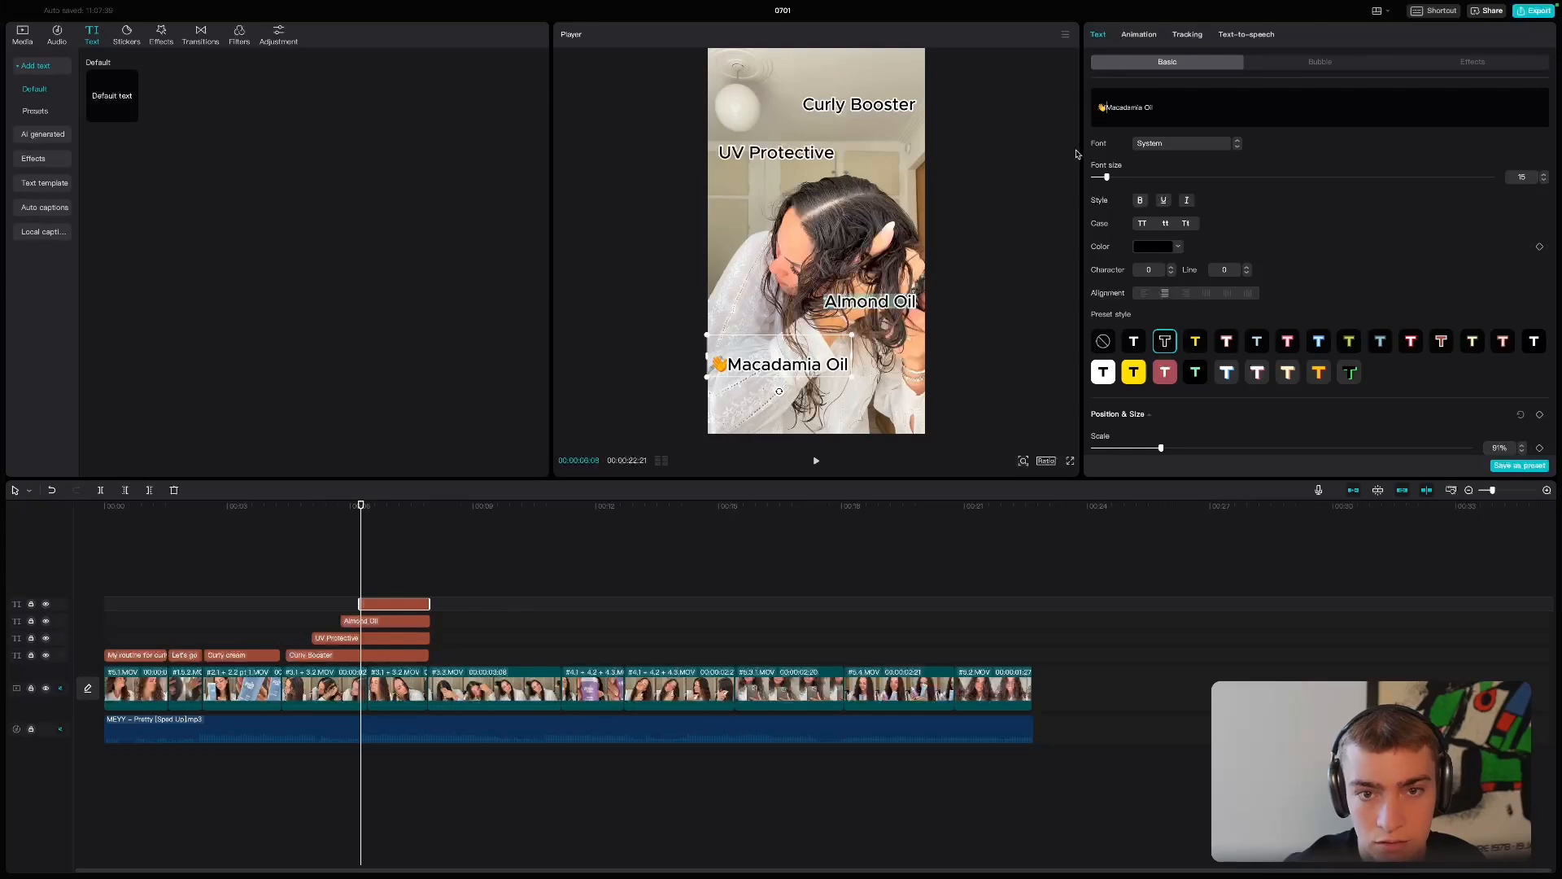
pyautogui.press('BackSpace')
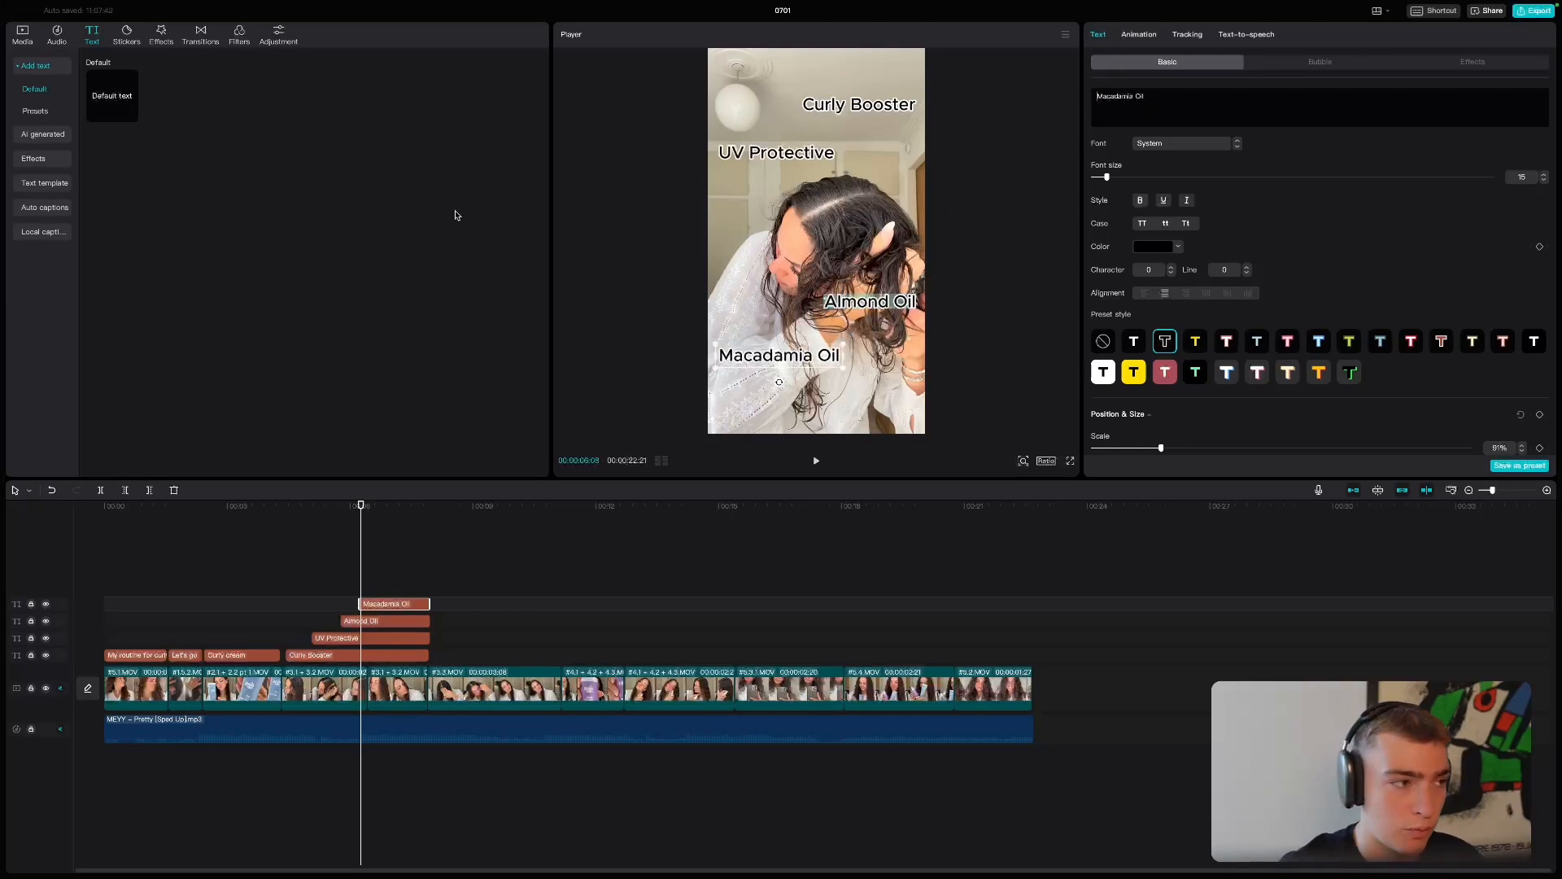
# - Recheck the emoji page in the browser and try the pointing-right emoji before the "Macadamia Oil" text in CapCut
pyautogui.press('super+Tab')
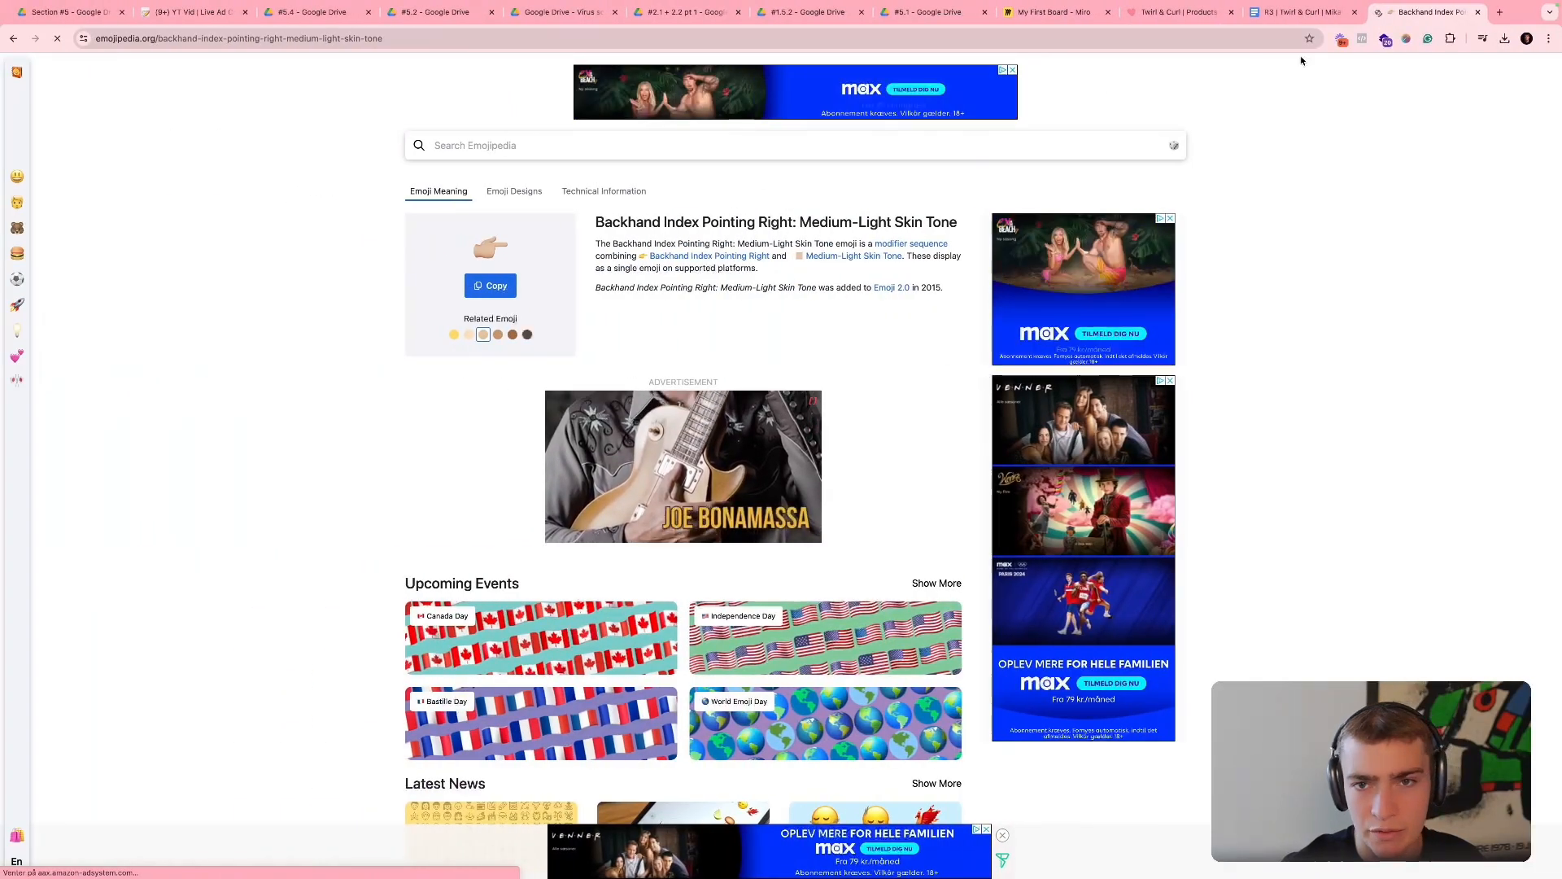
pyautogui.press('super+Tab')
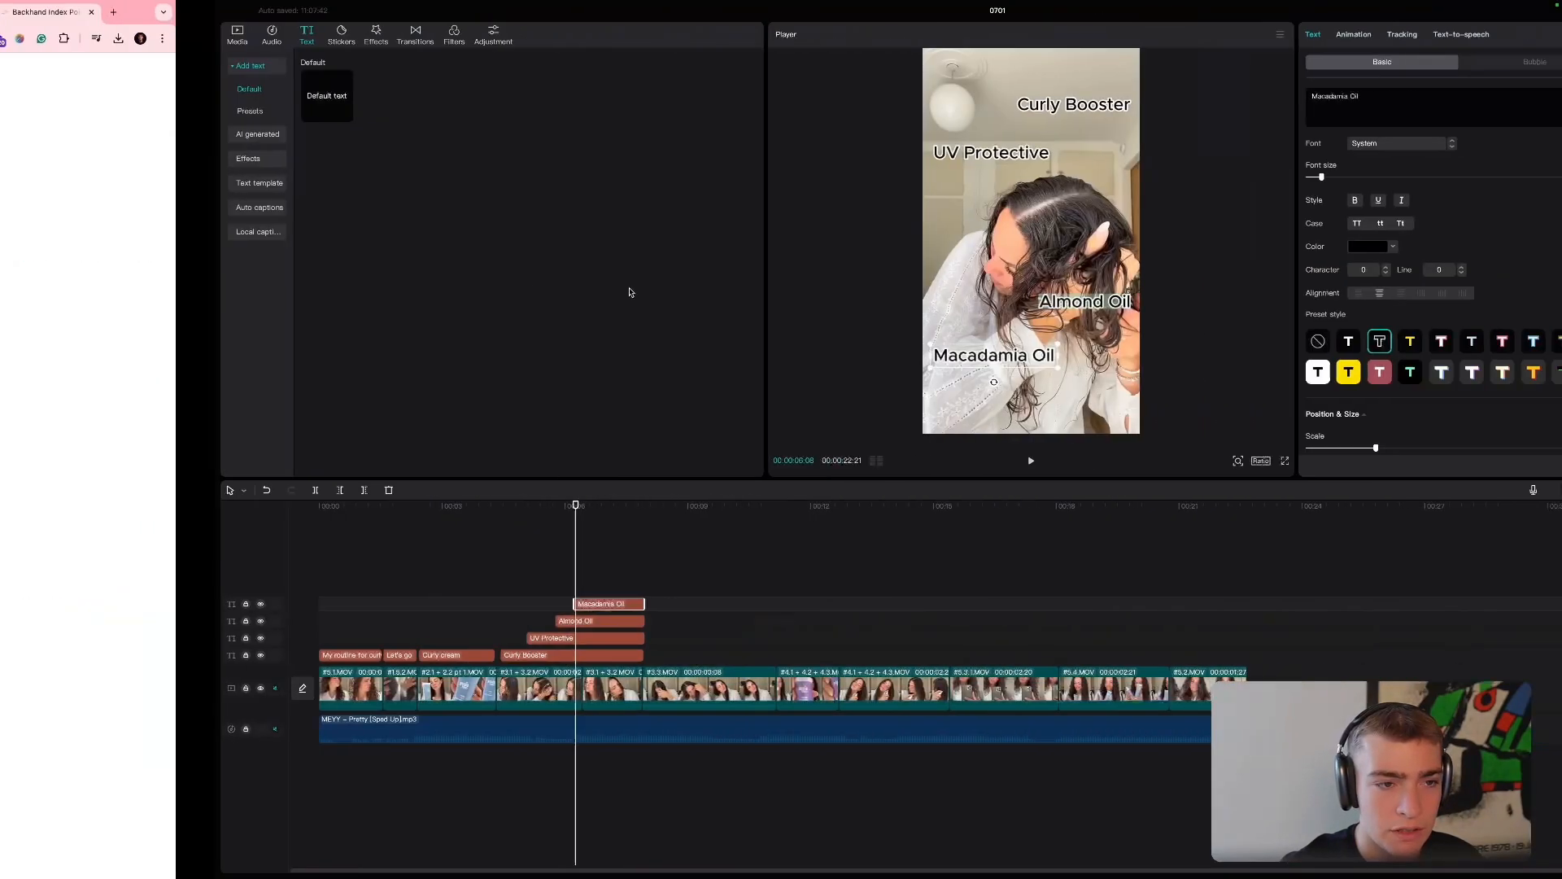
pyautogui.press('super+v')
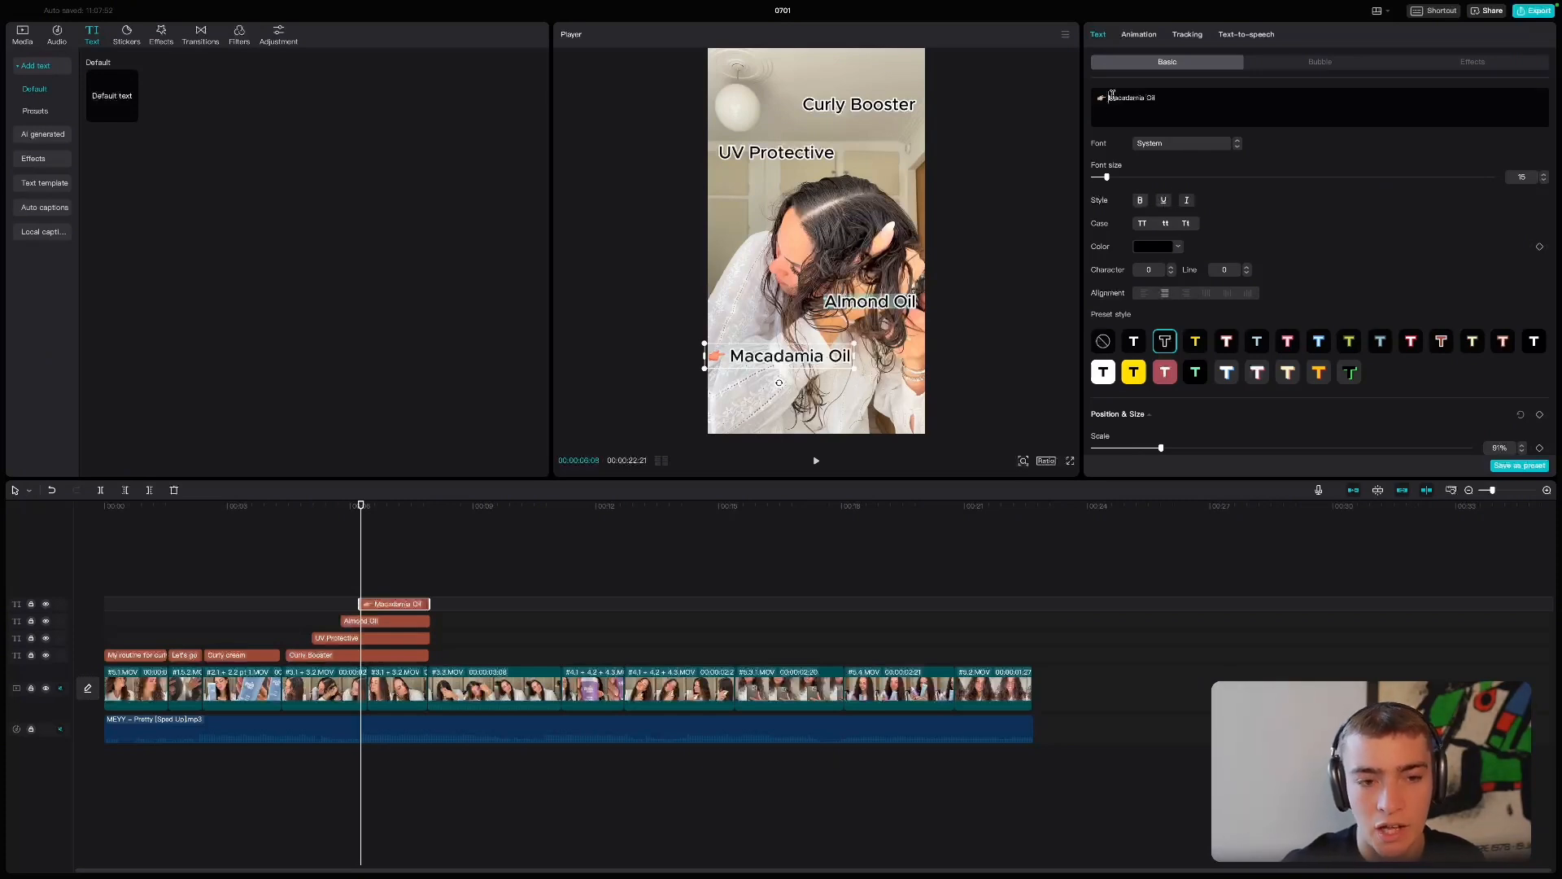
# - Play back the benefits section to check the staggered timing and placement of the four stacked texts
pyautogui.click(282, 511)
pyautogui.press('space')
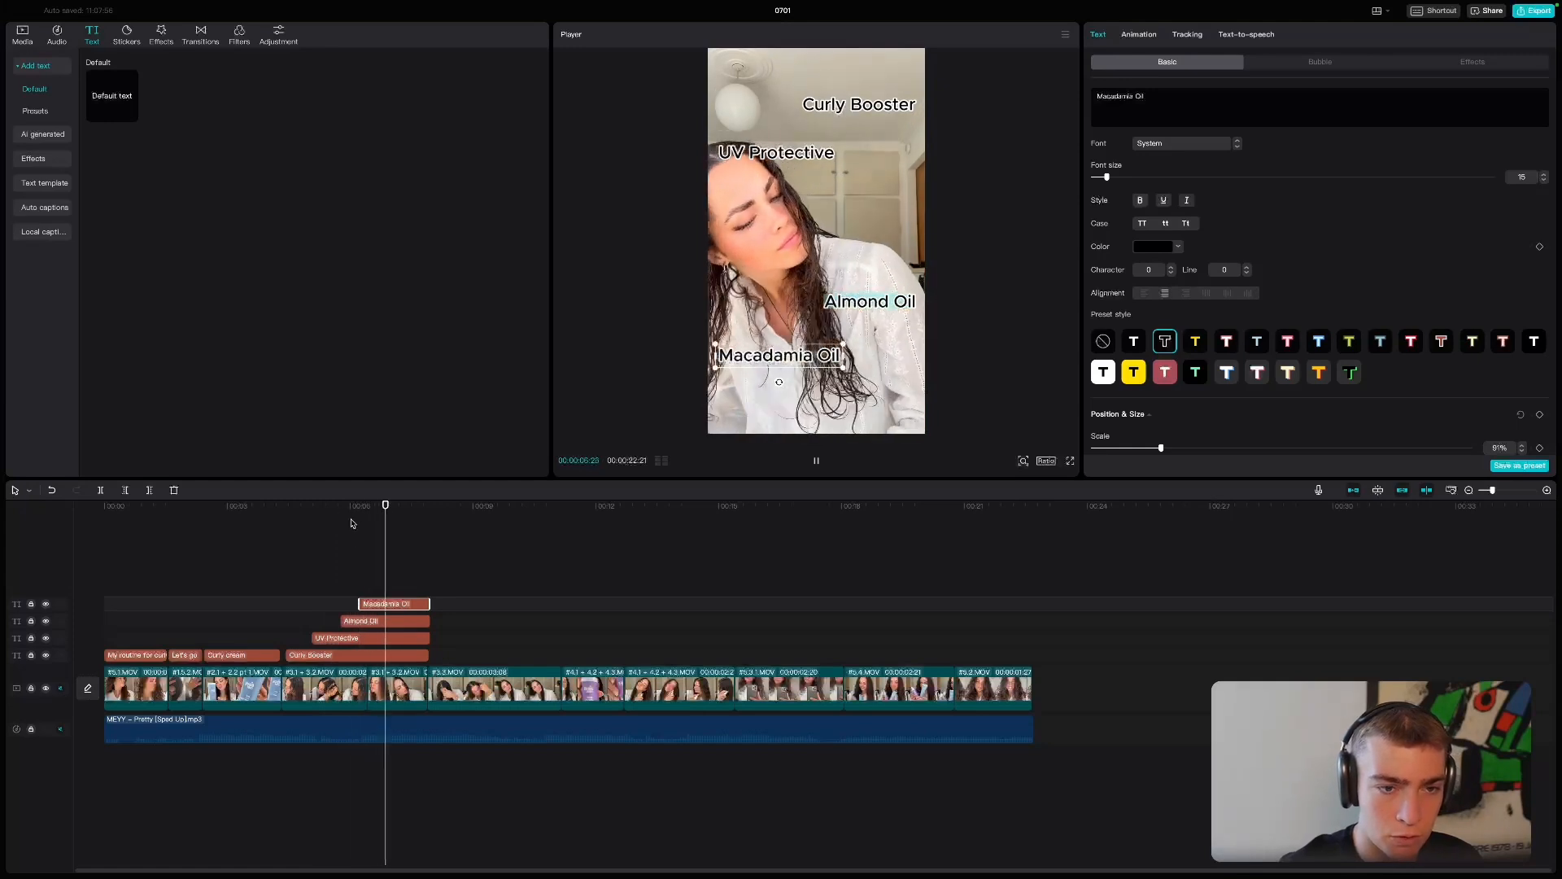
pyautogui.press('space')
pyautogui.click(362, 621)
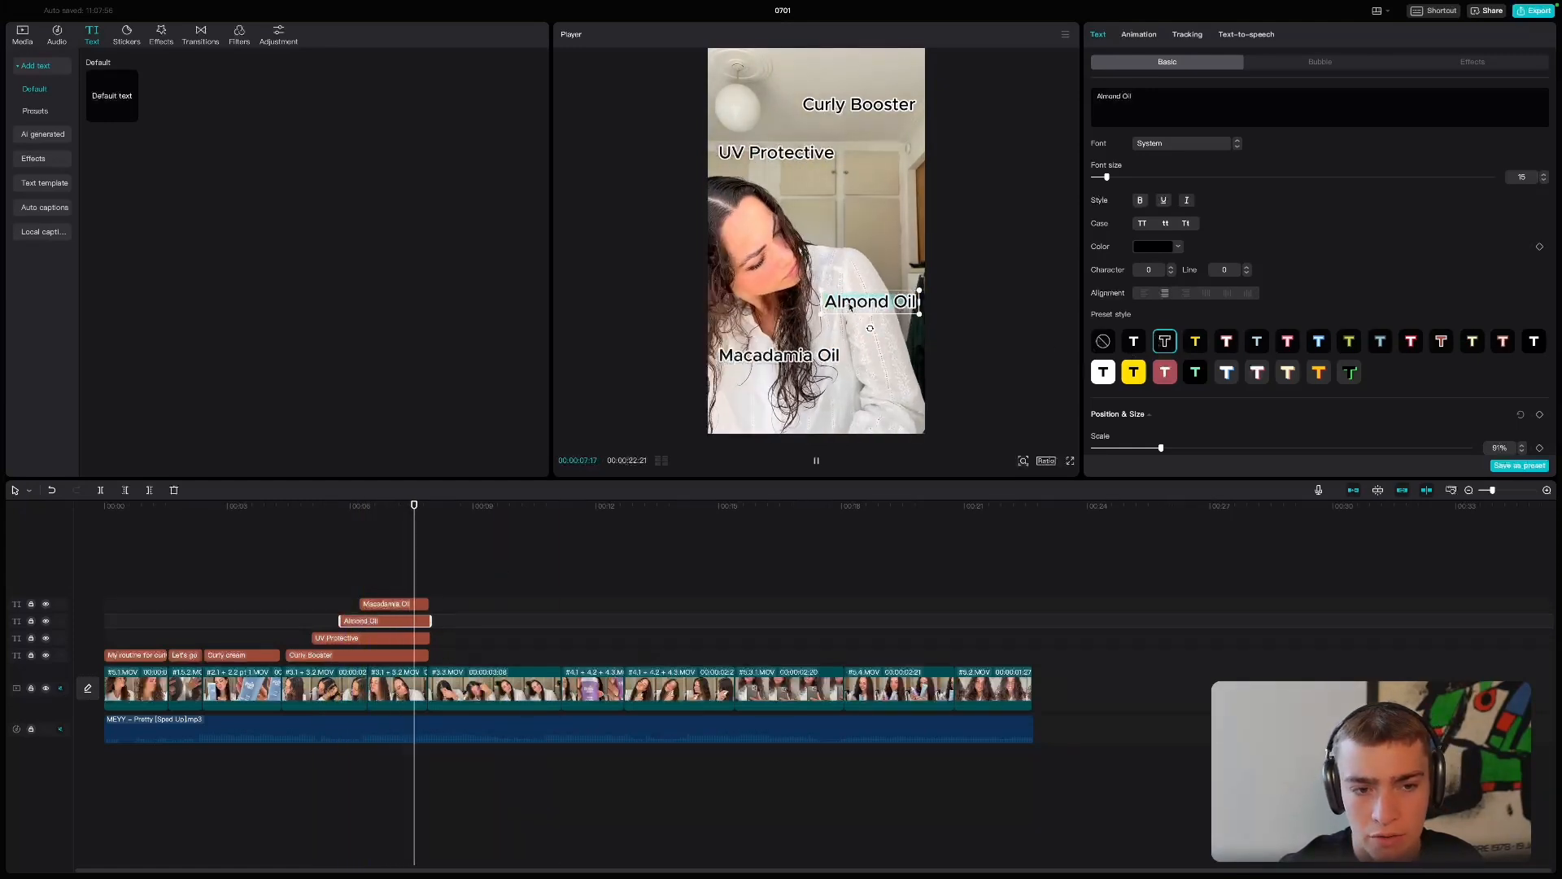
pyautogui.click(338, 537)
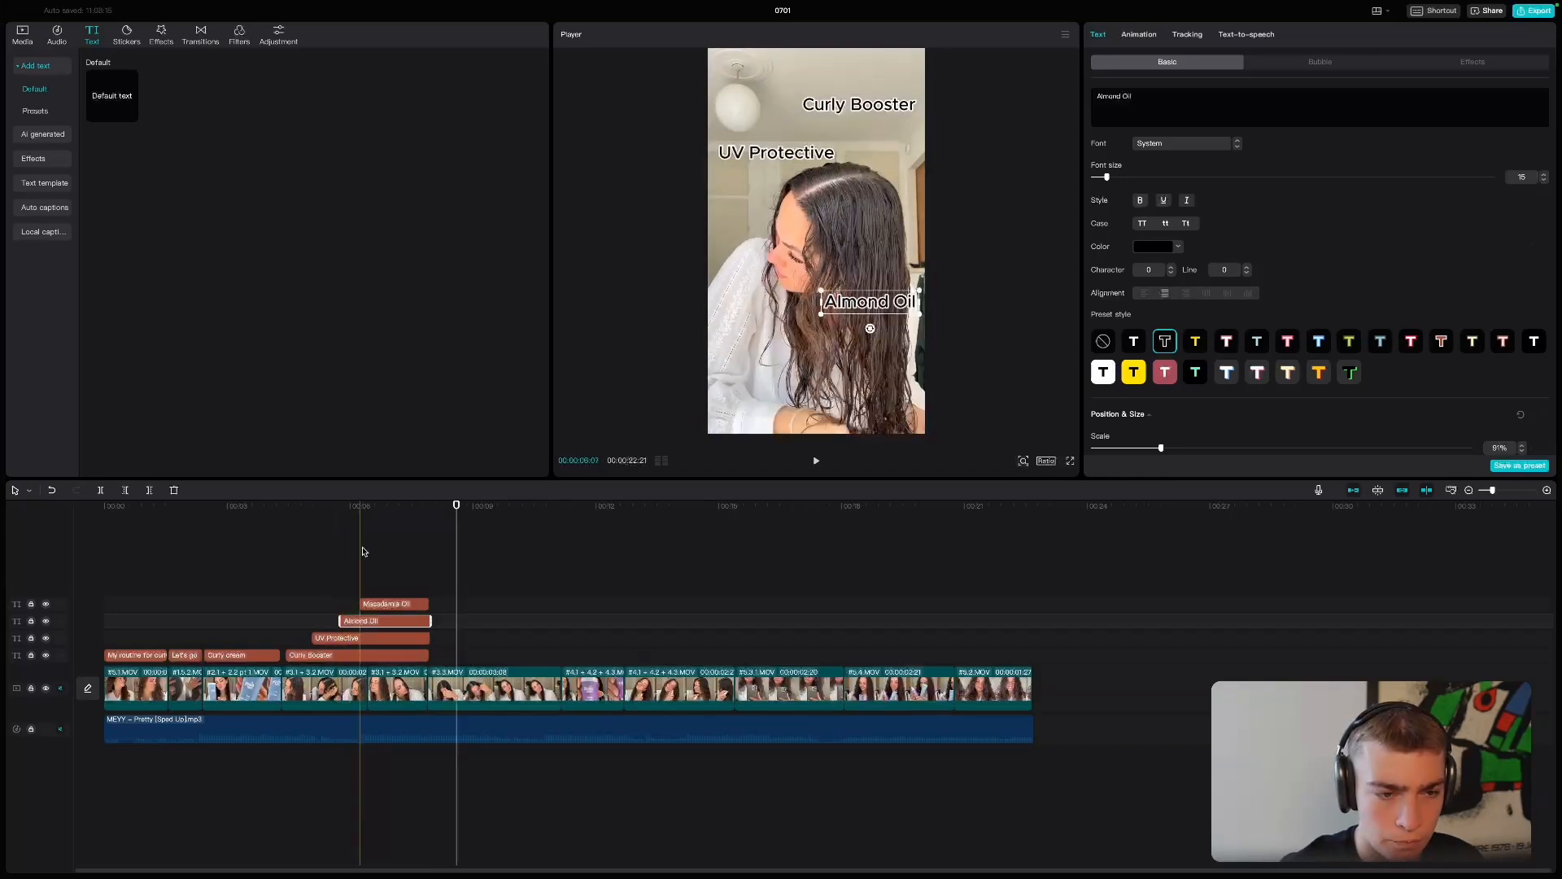
# - Add the script line "Diffuse for even prettier hair" as a two-line text spanning the sixth clip, placed mid-frame over the woman
pyautogui.click(475, 521)
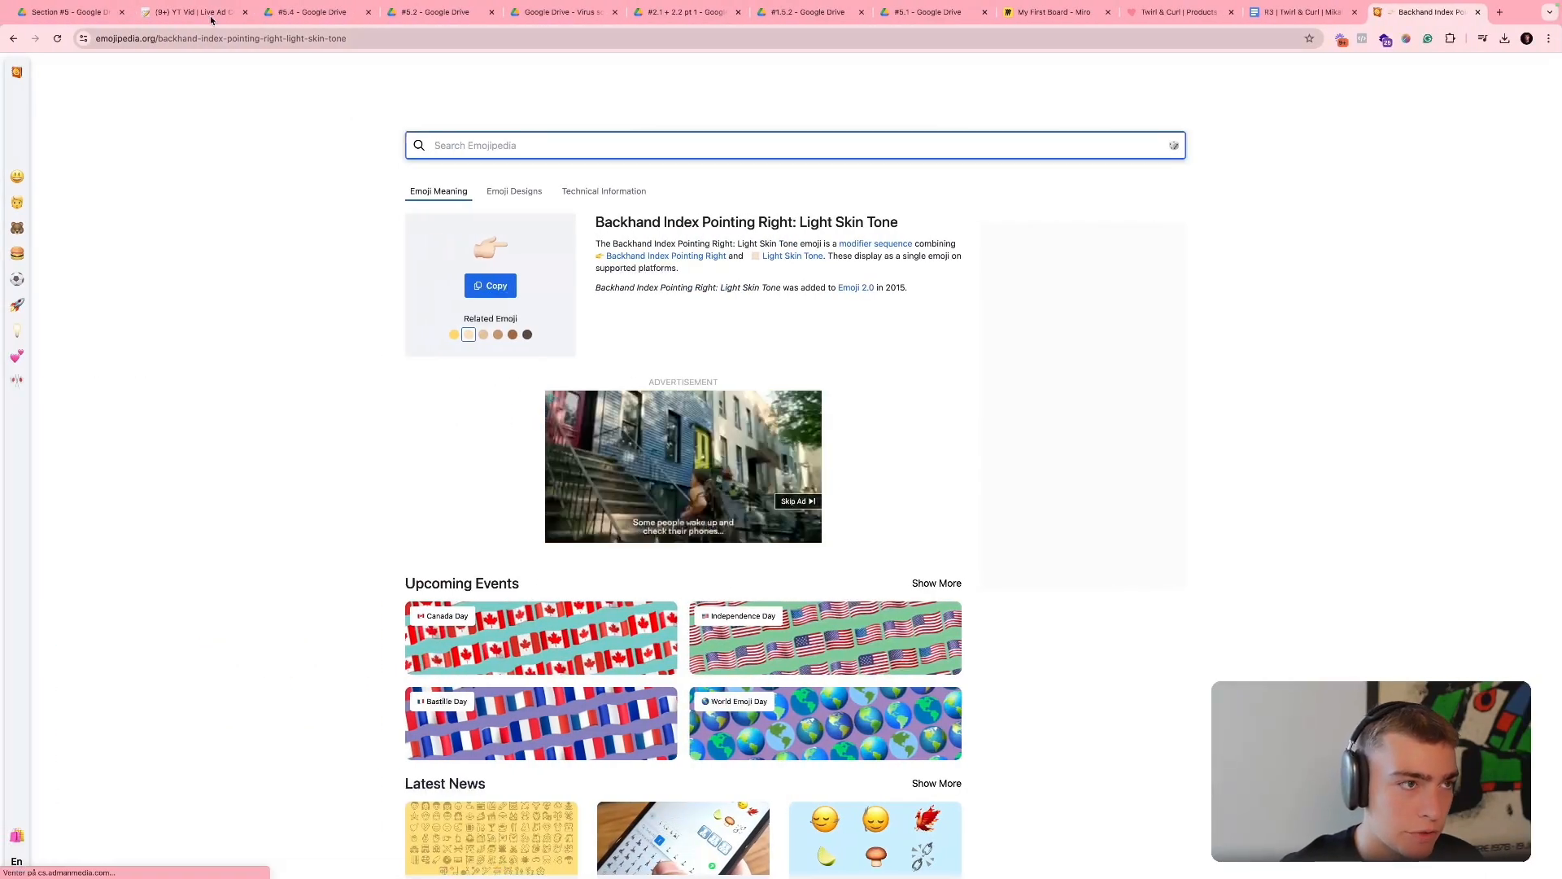
pyautogui.click(196, 12)
pyautogui.click(523, 460)
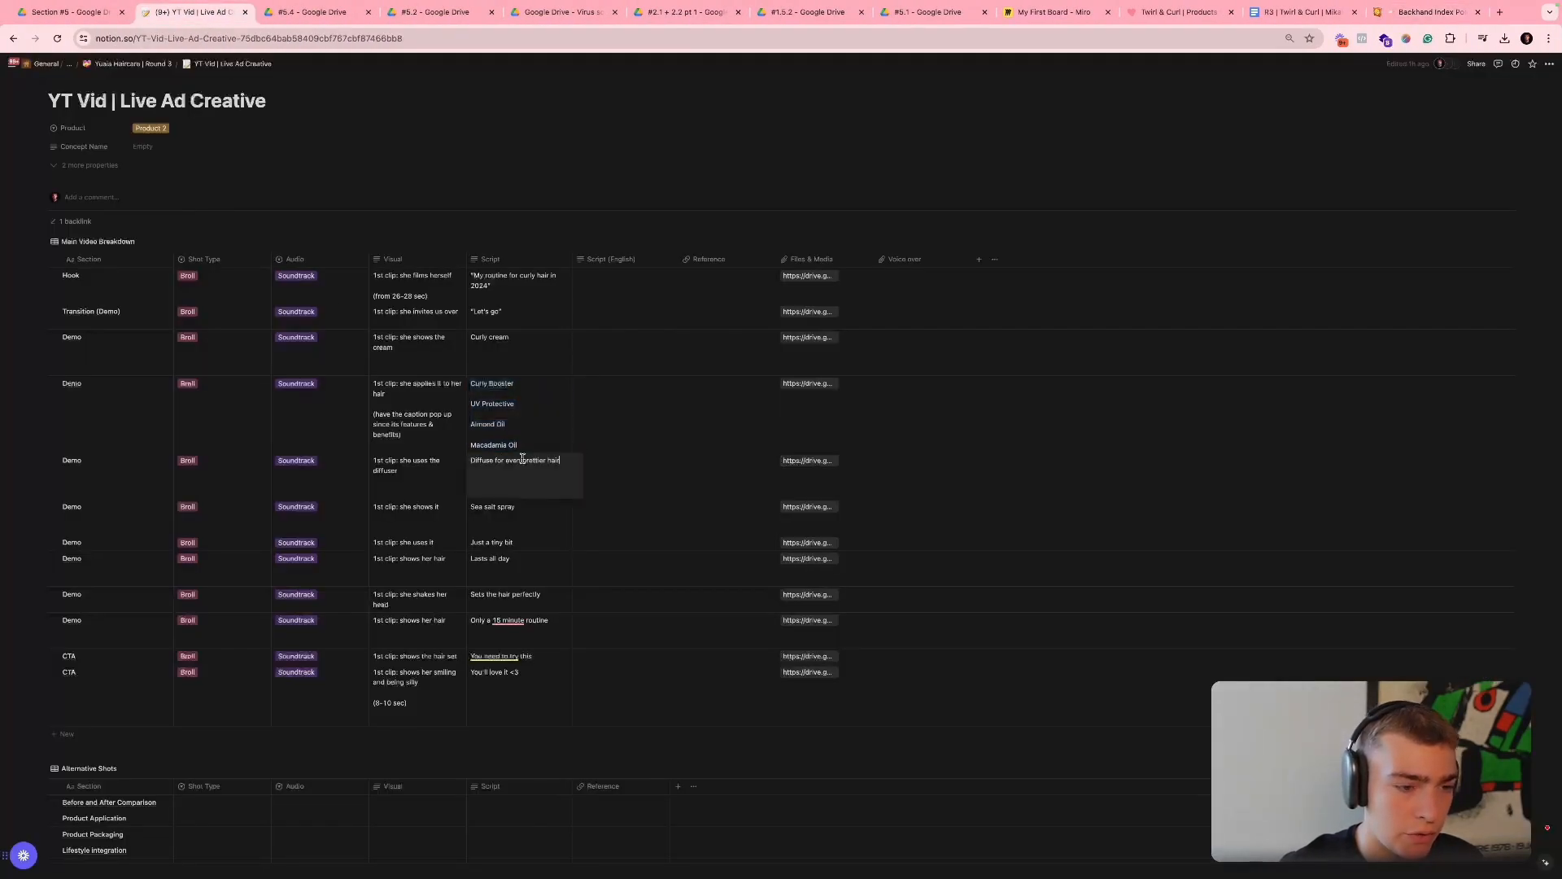
pyautogui.tripleClick(523, 460)
pyautogui.hotkey('ctrl', 'Right')
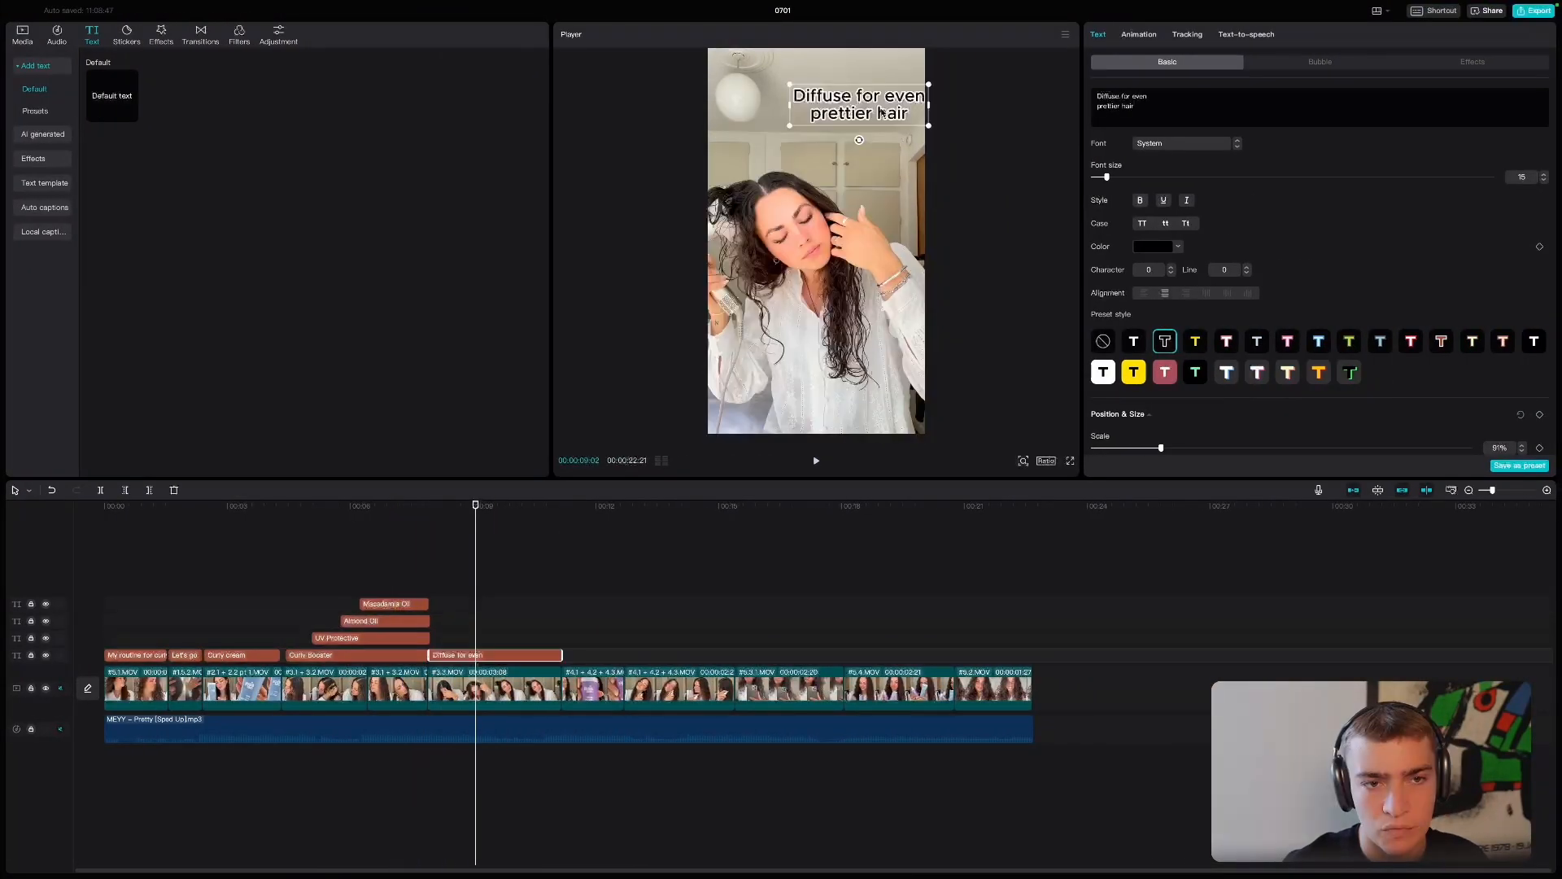
pyautogui.moveTo(842, 110); pyautogui.dragTo(840, 251)
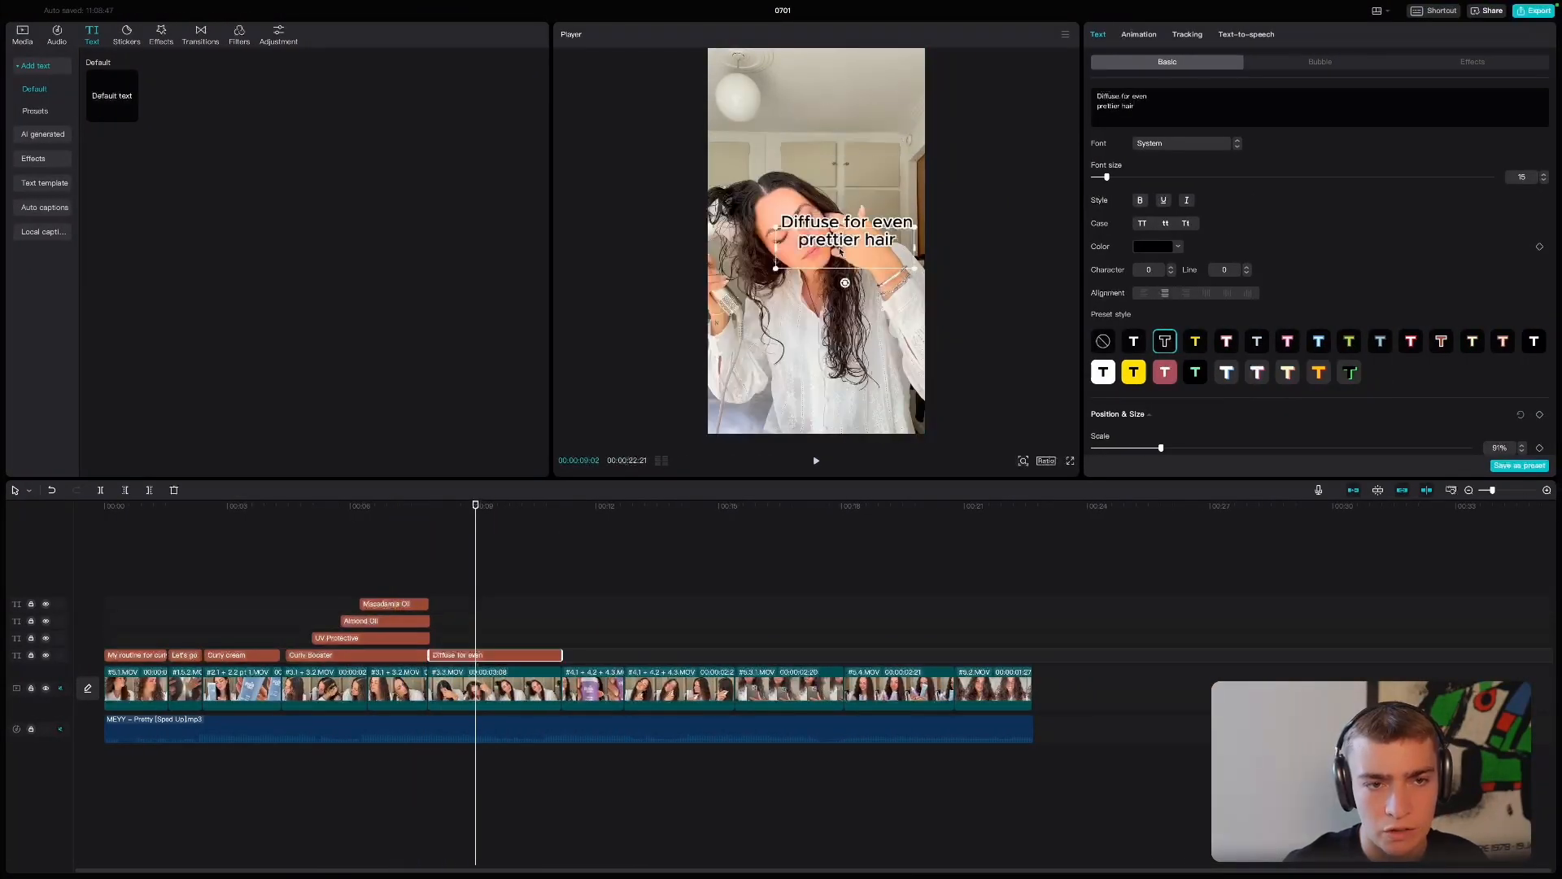
# - Place a copy of the "Diffuse for even prettier hair" text over the seventh clip, change it to "Sea salt spray" and preview it
pyautogui.click(655, 506)
pyautogui.press('space')
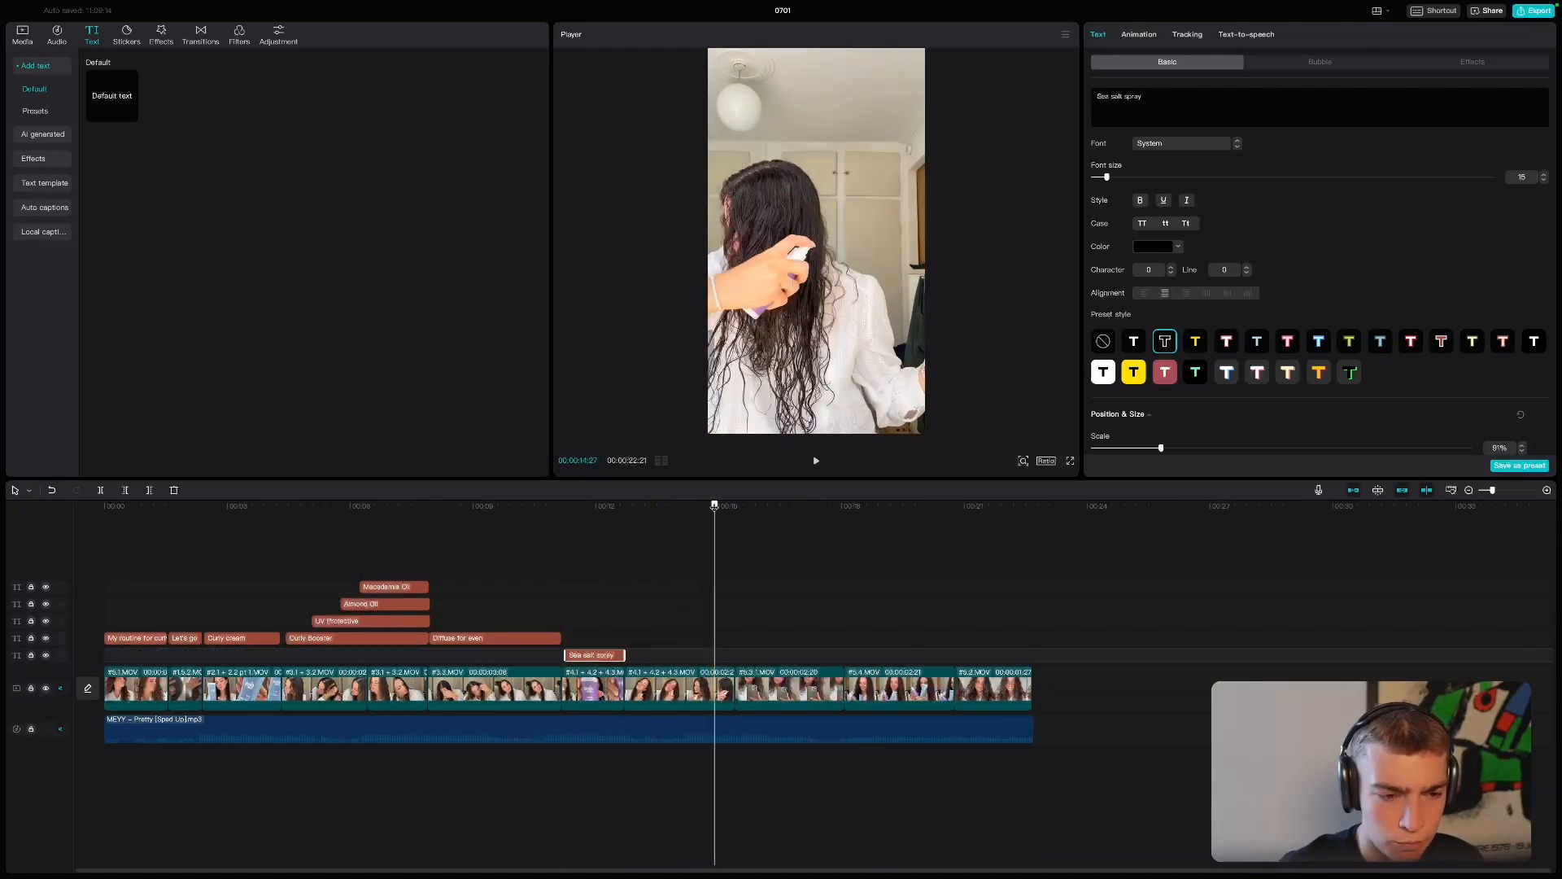
pyautogui.moveTo(714, 506); pyautogui.dragTo(664, 506)
pyautogui.click(604, 506)
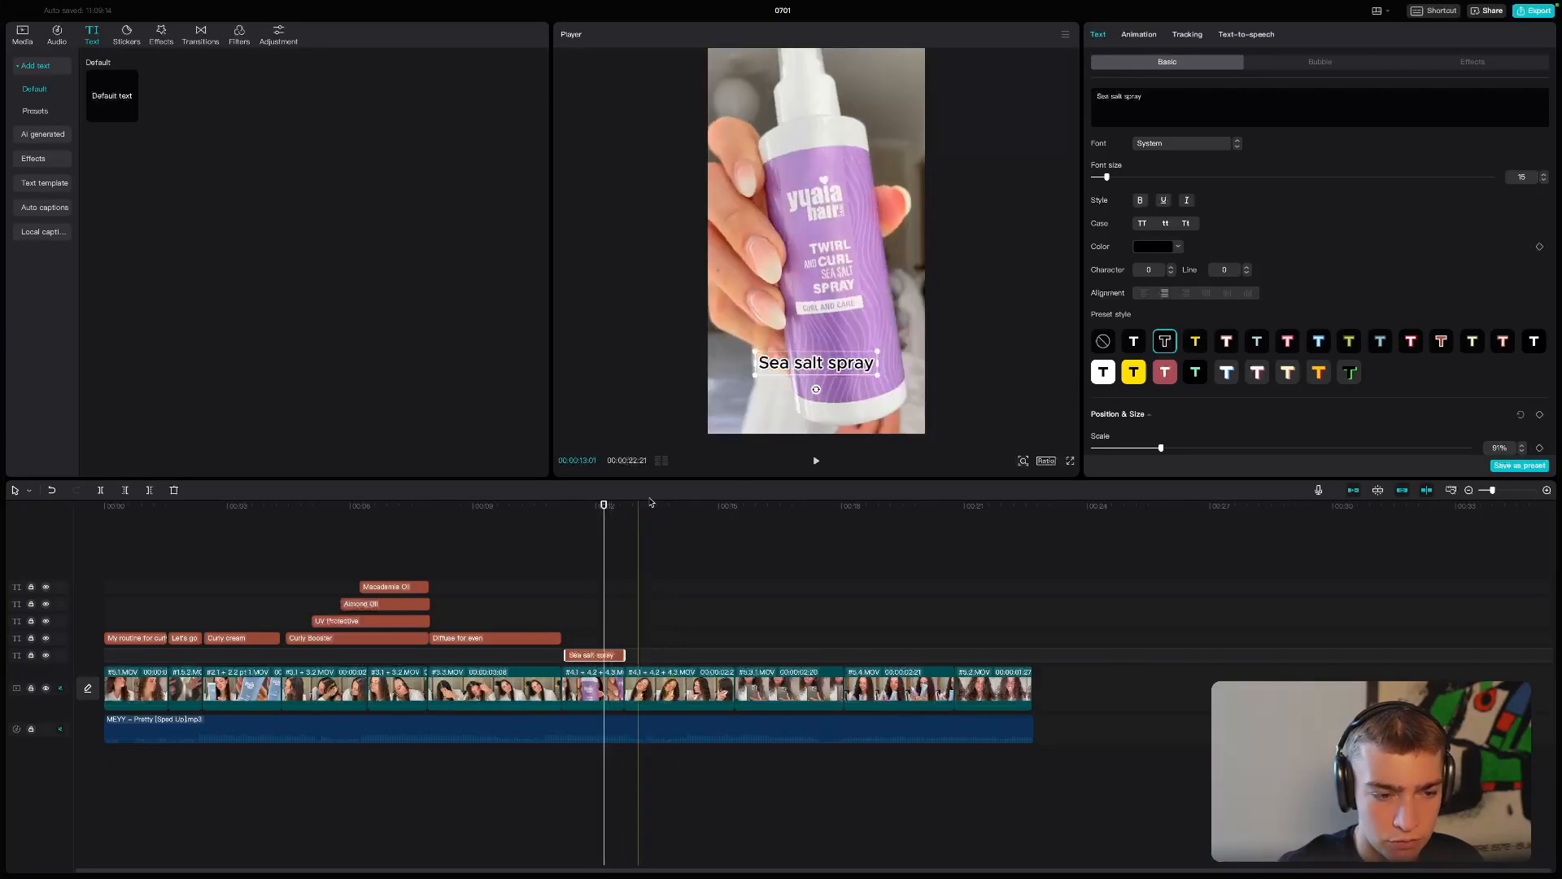
pyautogui.press('space')
pyautogui.press('space')
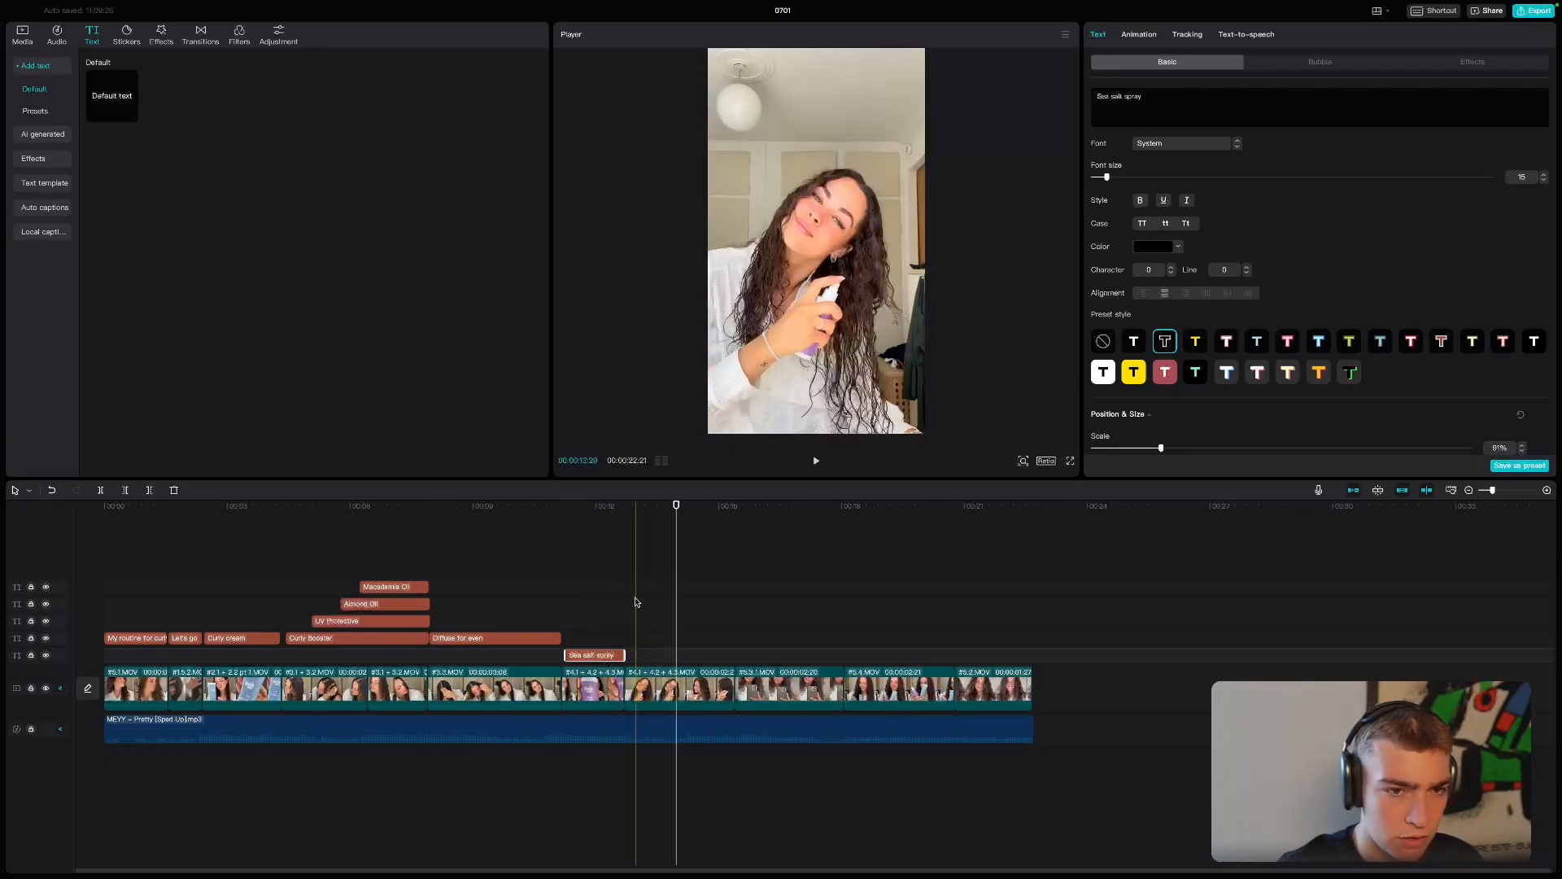
# - Check the script's next line in Notion and paste a copy of the "Sea salt spray" text further along the same track
pyautogui.hotkey('ctrl', 'Left')
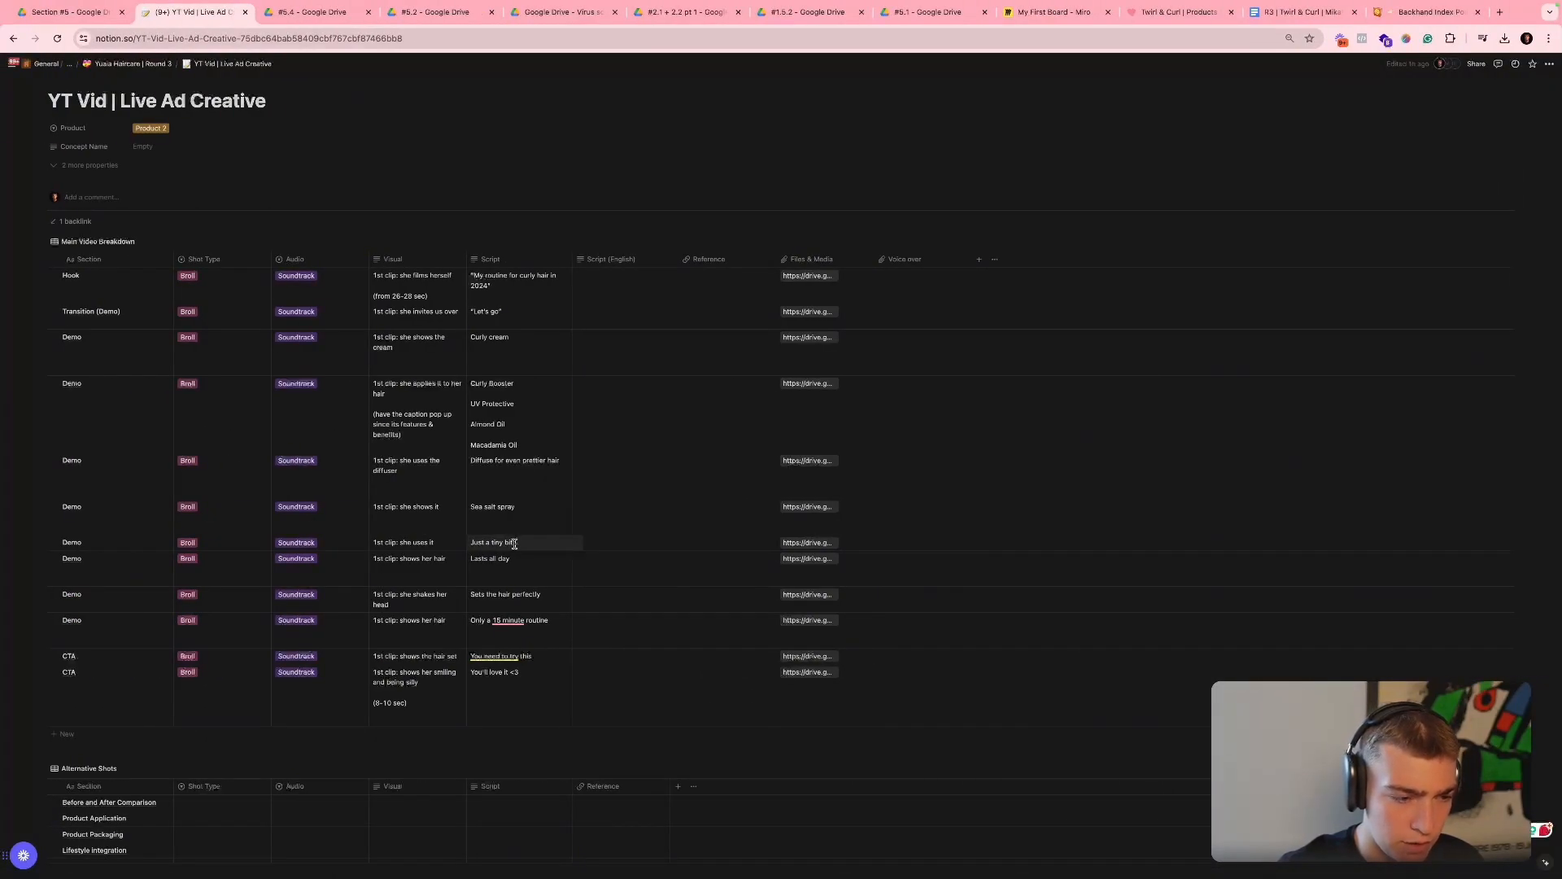
pyautogui.hotkey('ctrl', 'Right')
pyautogui.click(601, 656)
pyautogui.press('super+c')
pyautogui.press('super+v')
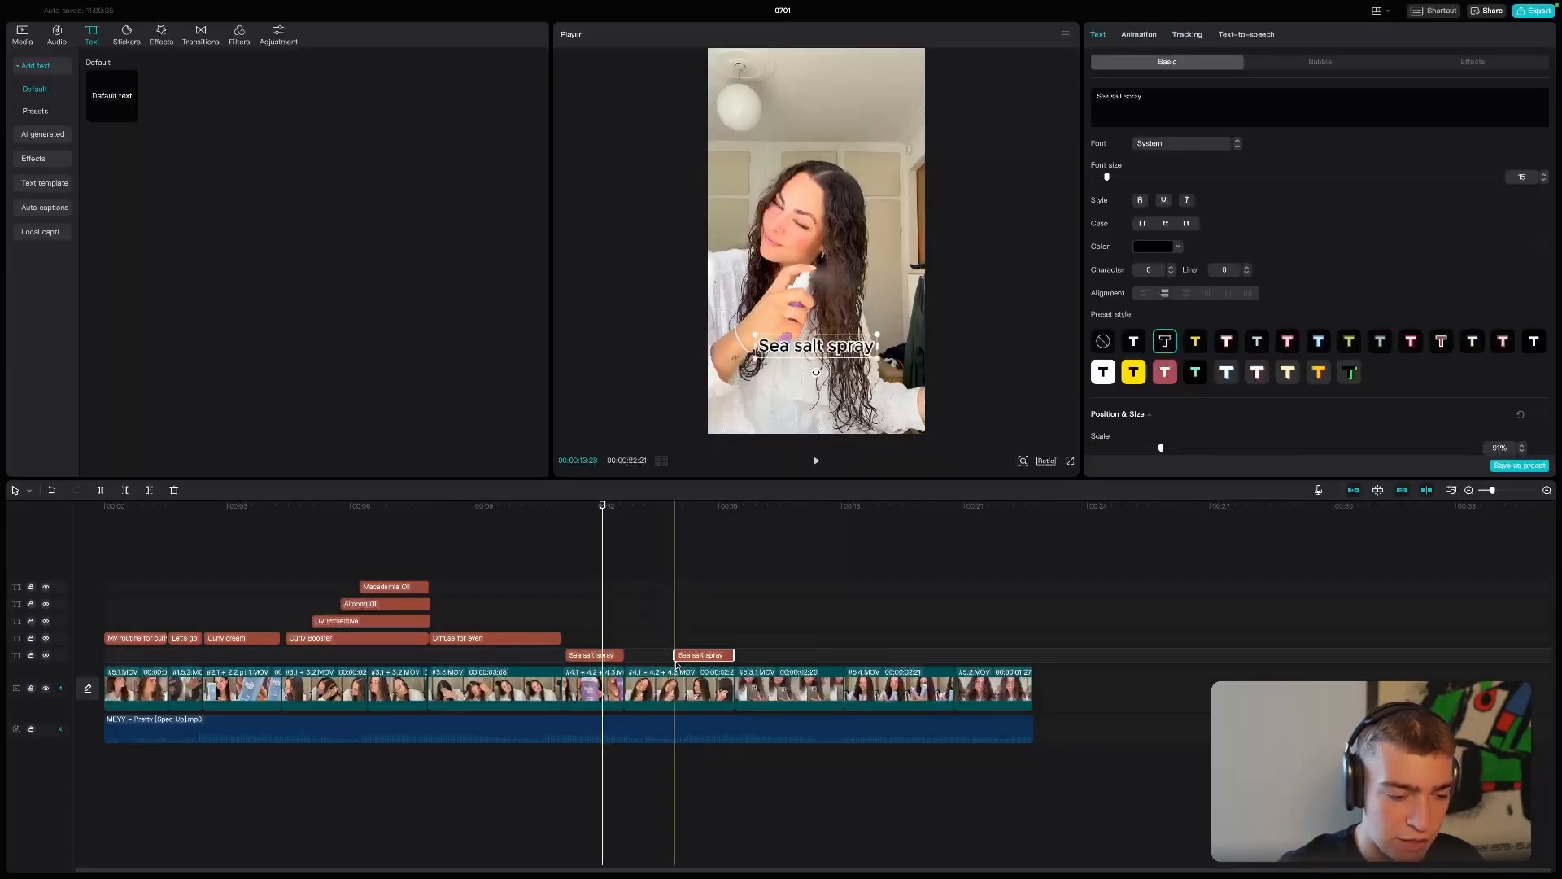
# - Extend the pasted copy's start back to the end of the "Sea salt spray" text and change its wording to "Just a tiny bit"
pyautogui.click(692, 665)
pyautogui.click(692, 657)
pyautogui.moveTo(683, 662); pyautogui.dragTo(639, 664)
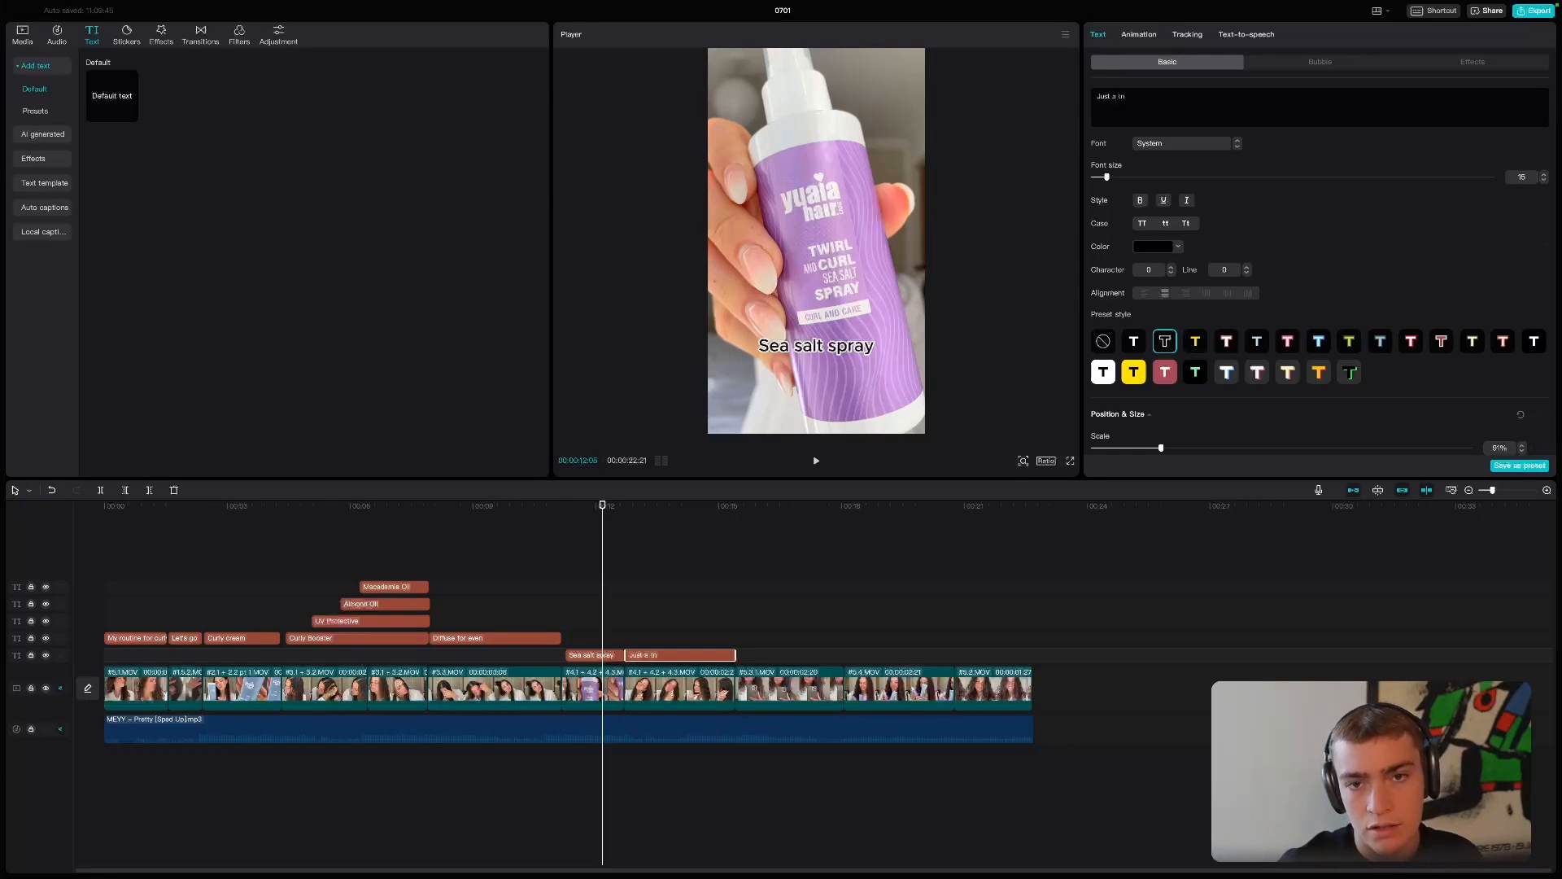
pyautogui.click(650, 561)
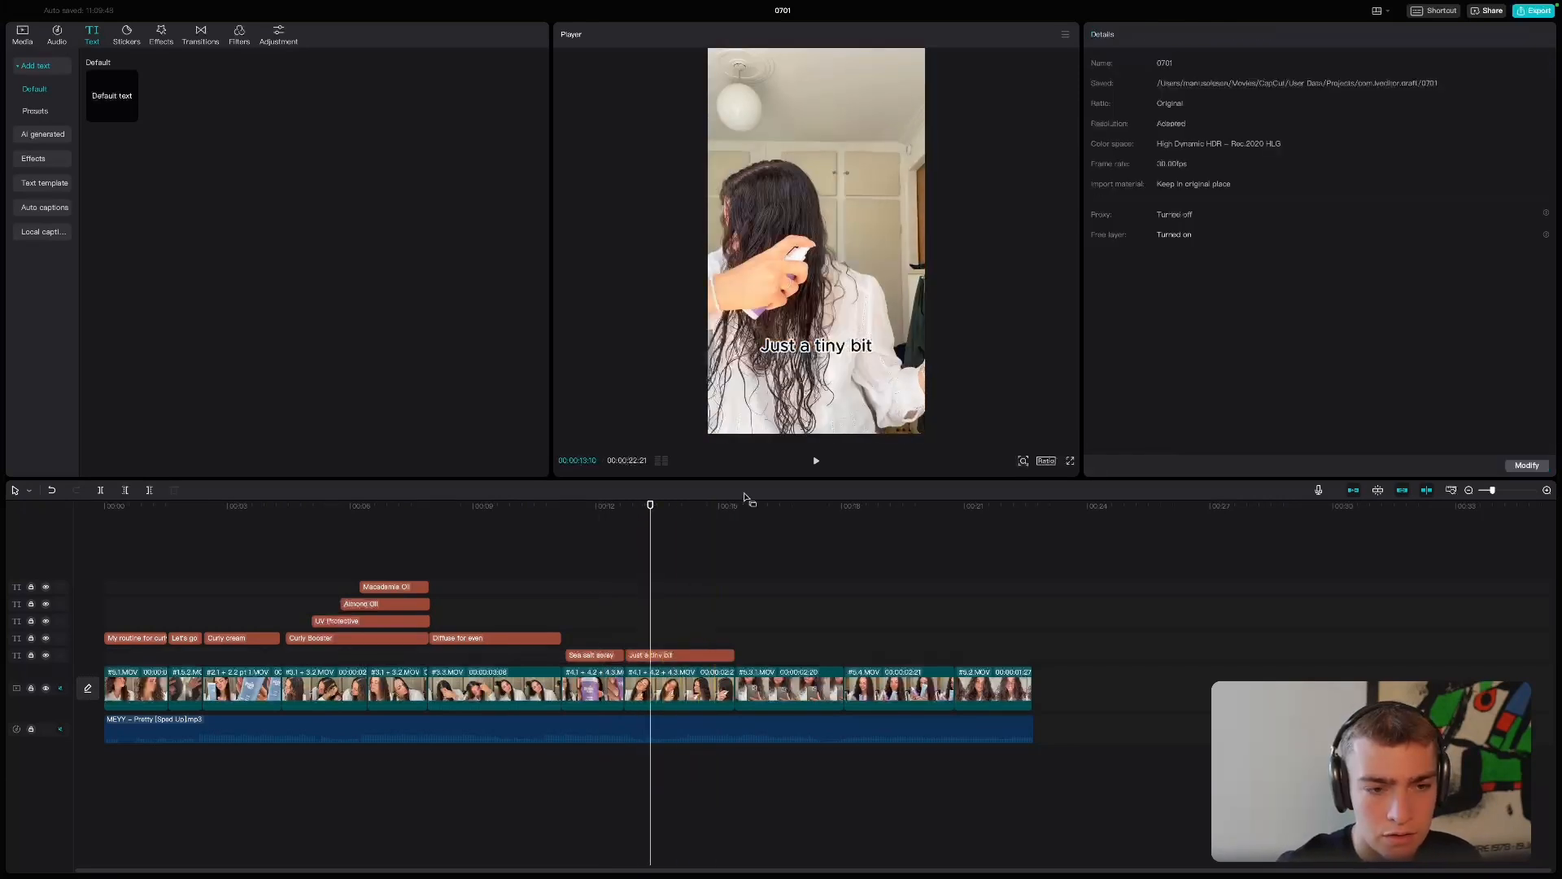
# - Place a copy of the "Just a tiny bit" text over the ninth clip and change it to the script's next line, "Lasts all day"
pyautogui.click(675, 655)
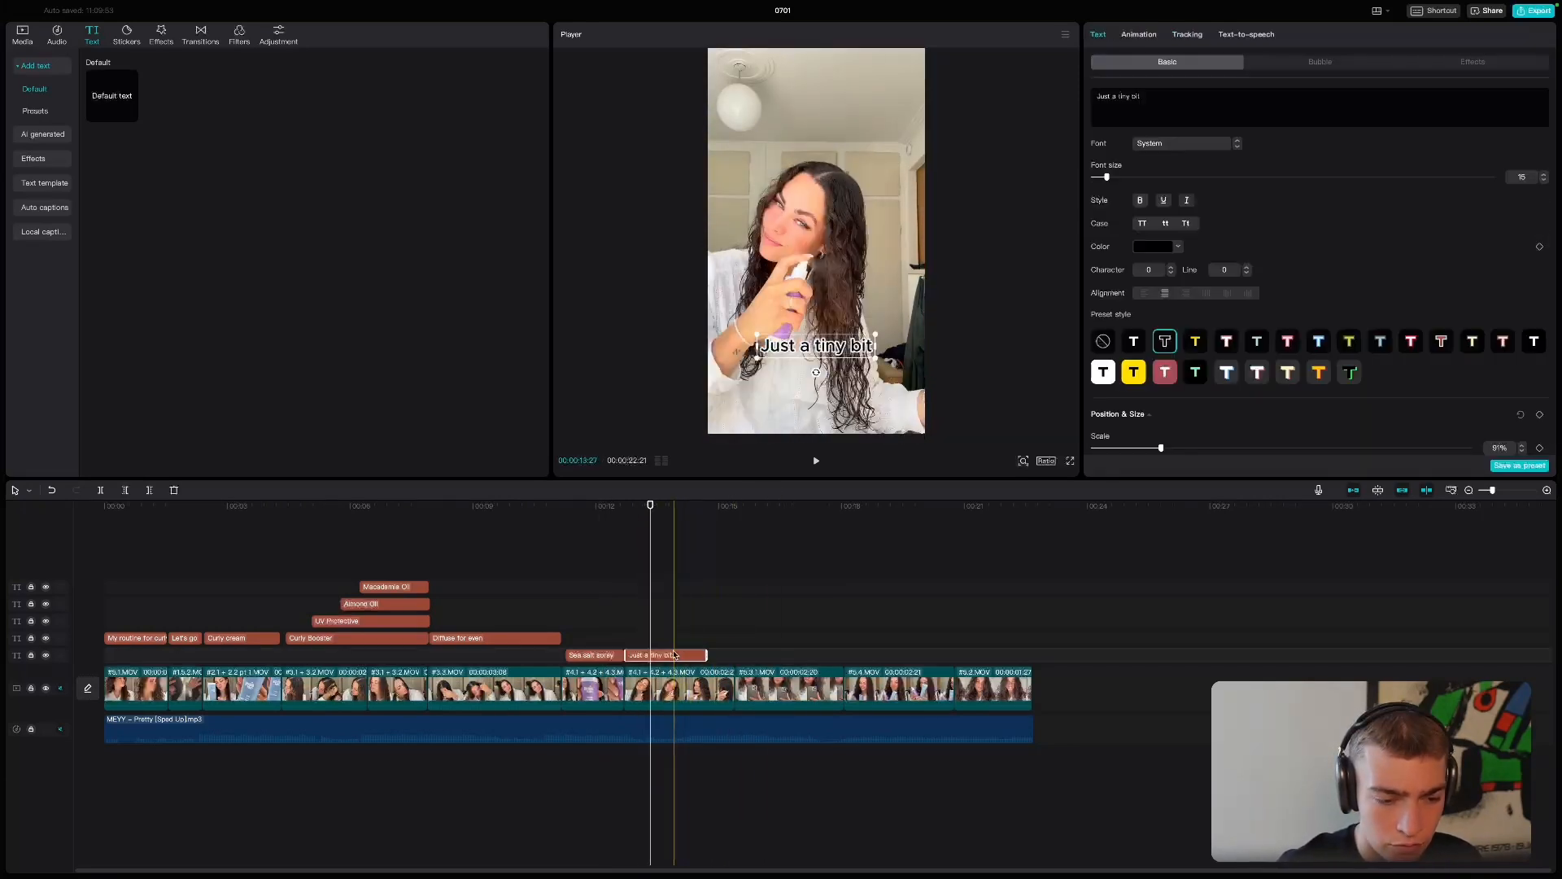
pyautogui.press('super+c')
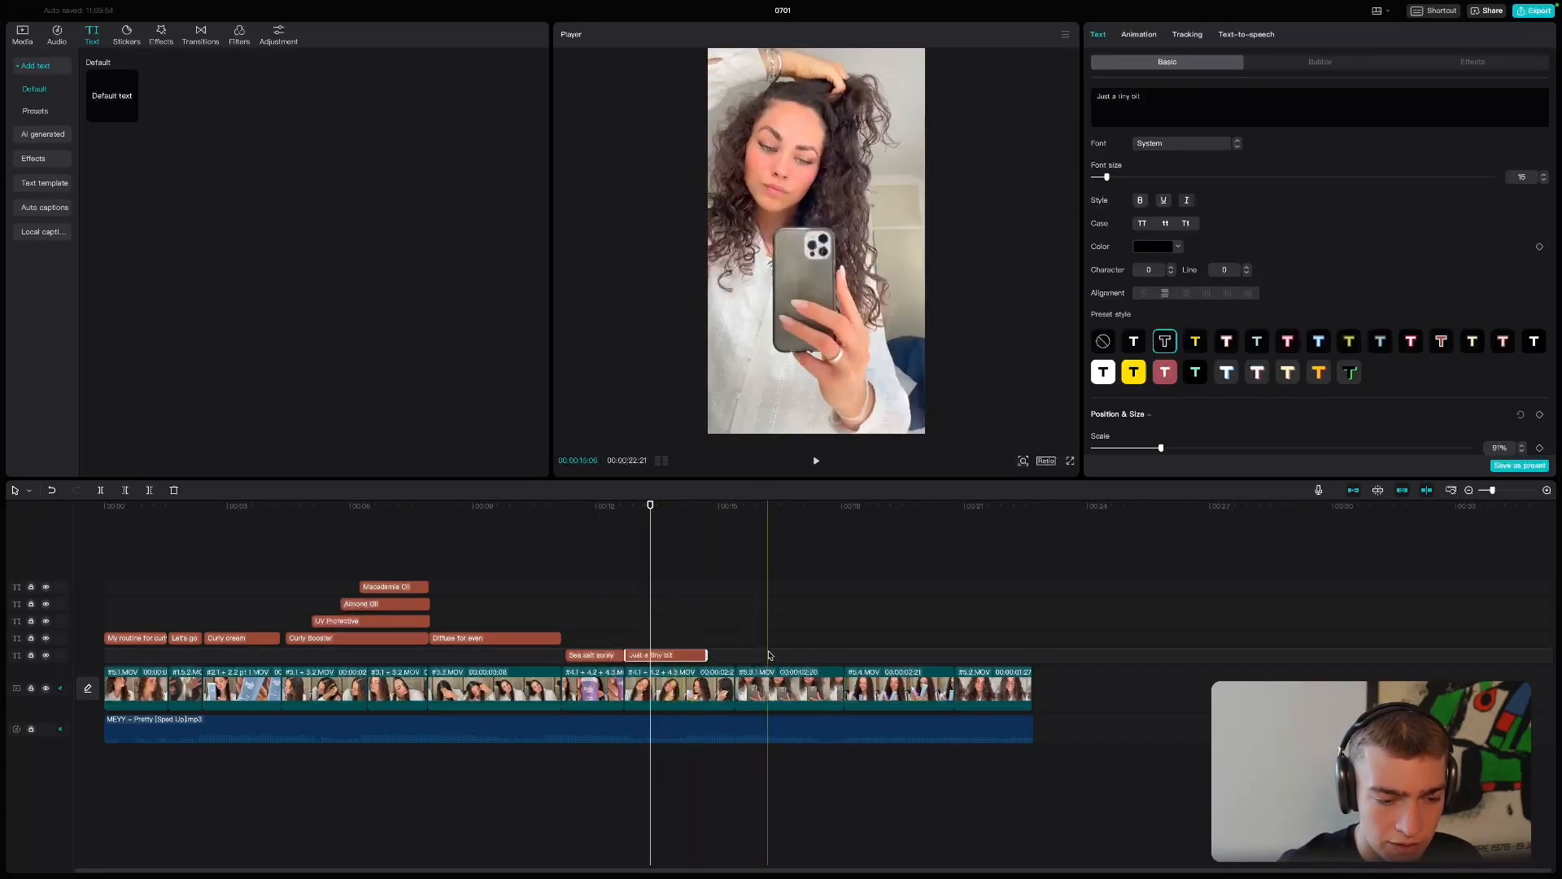
pyautogui.press('super+v')
pyautogui.moveTo(783, 656); pyautogui.dragTo(752, 657)
pyautogui.press('super+Tab')
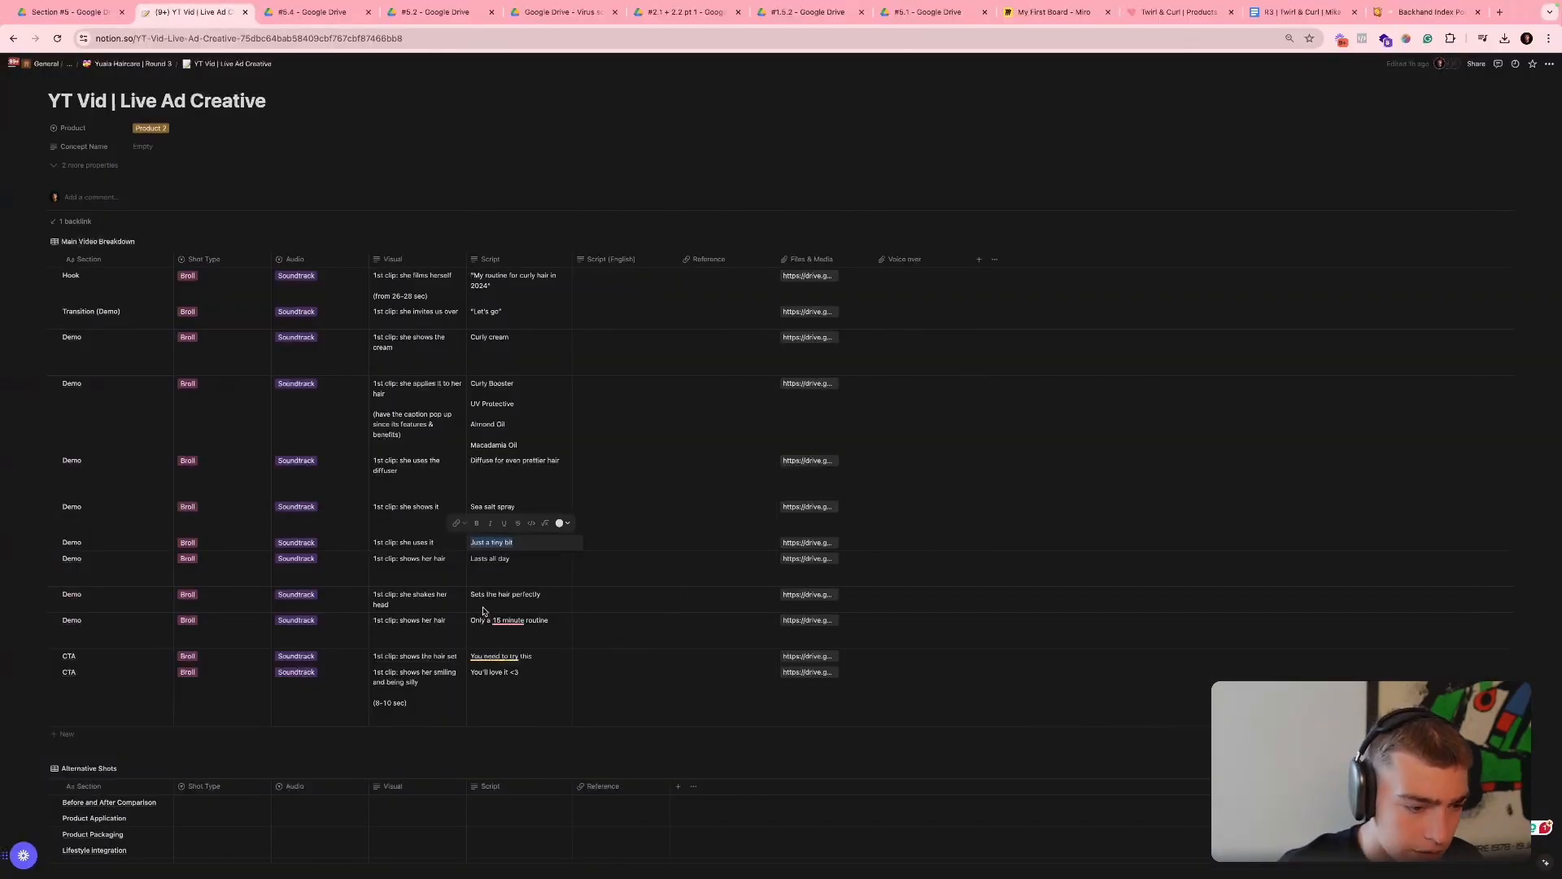
pyautogui.tripleClick(489, 561)
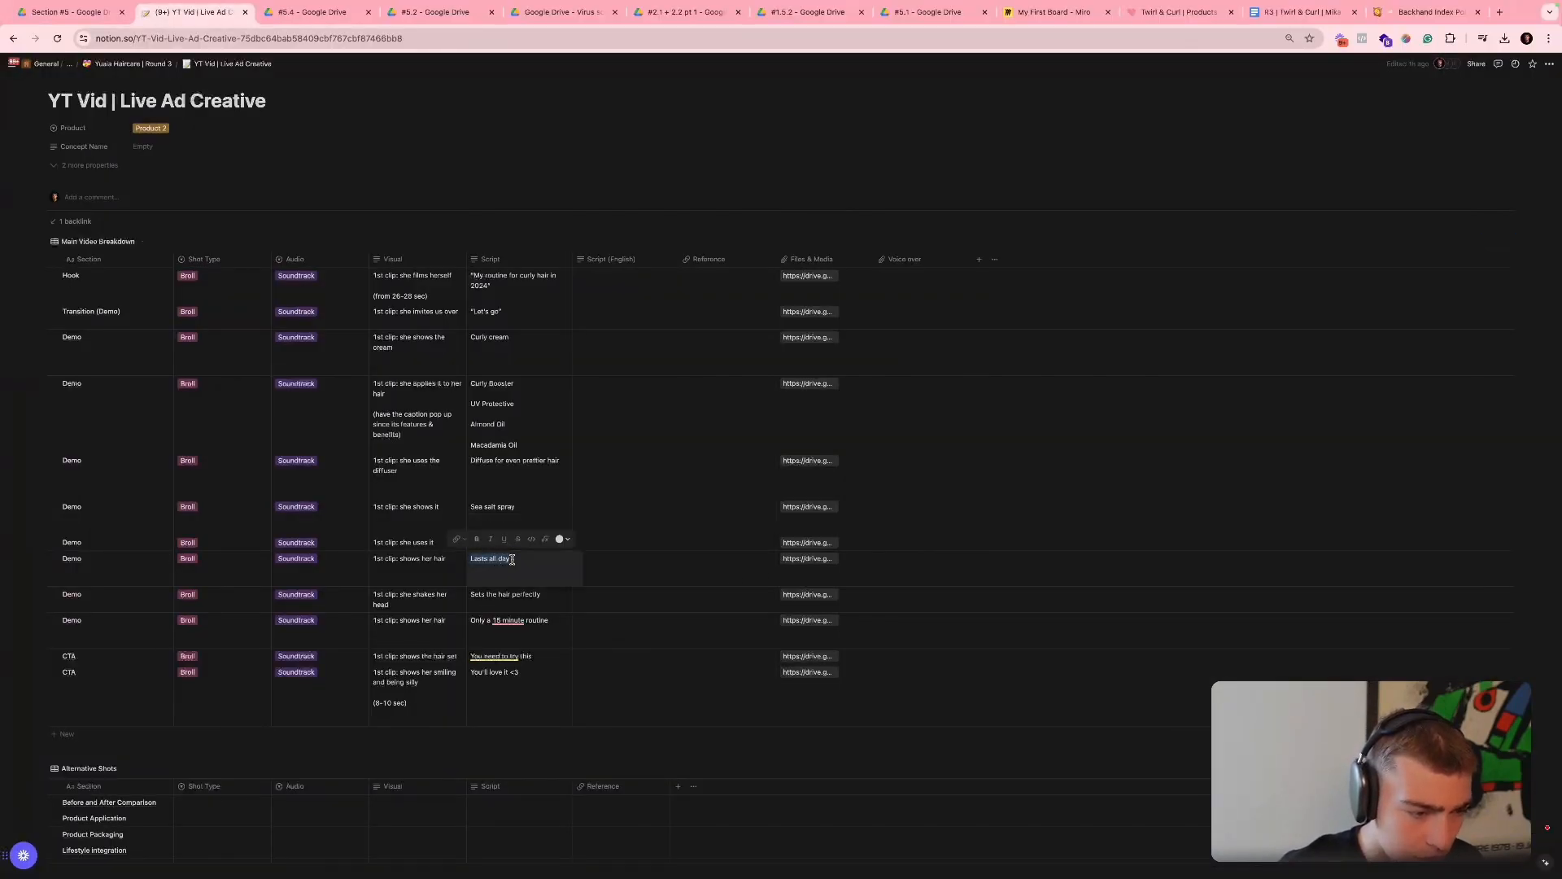
pyautogui.press('super+Tab')
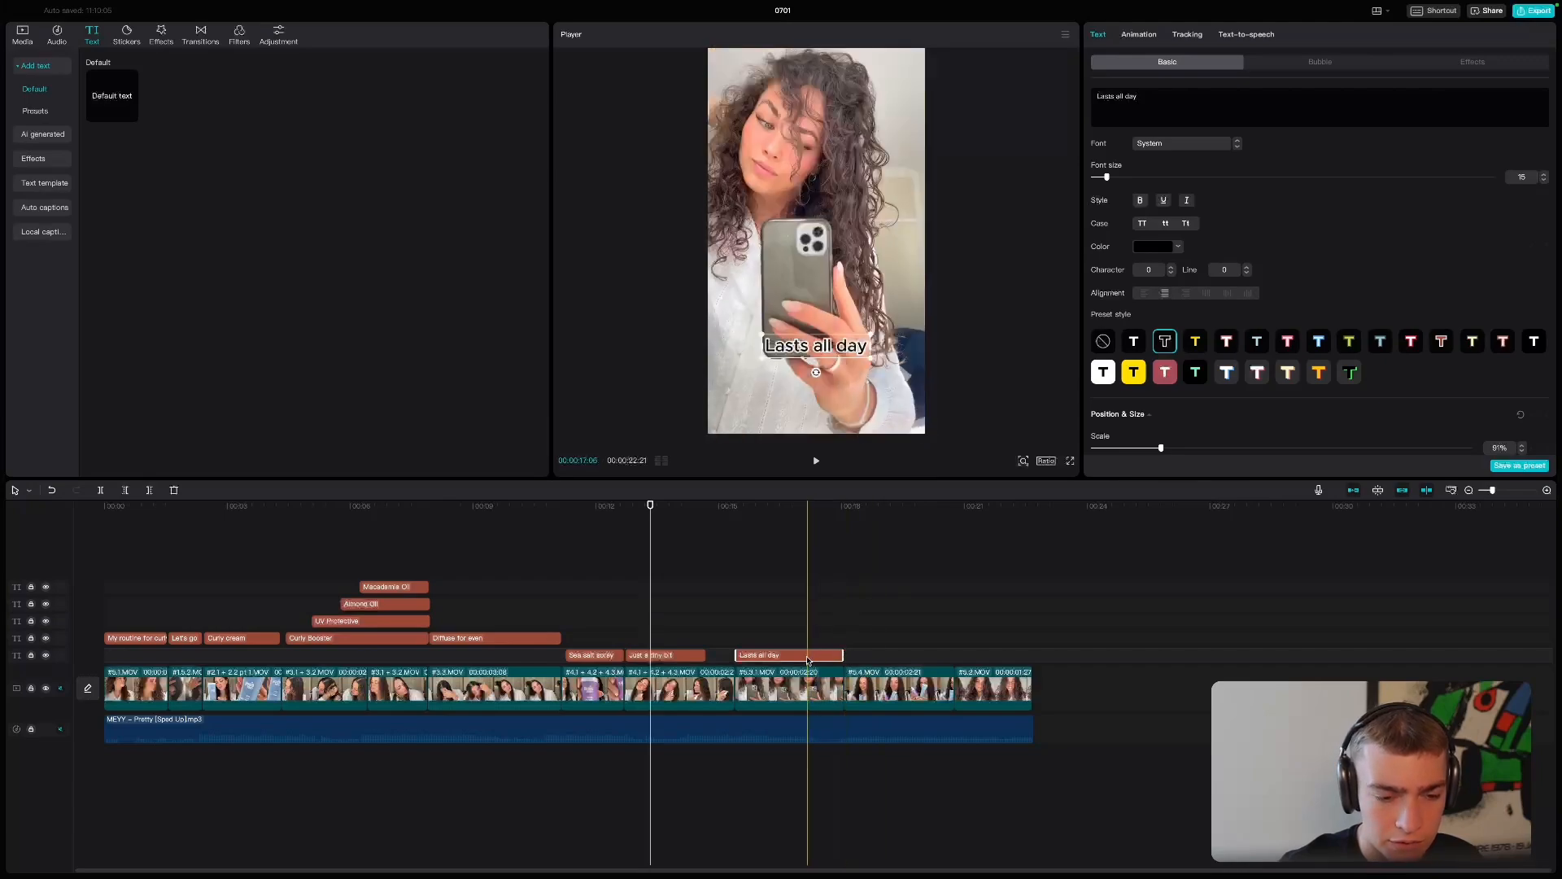
# - Add copied texts with the script's call-to-action lines: "You need to try this" over the tenth clip and "You'll love it <3" over the last clip
pyautogui.press('super+Tab')
pyautogui.click(514, 623)
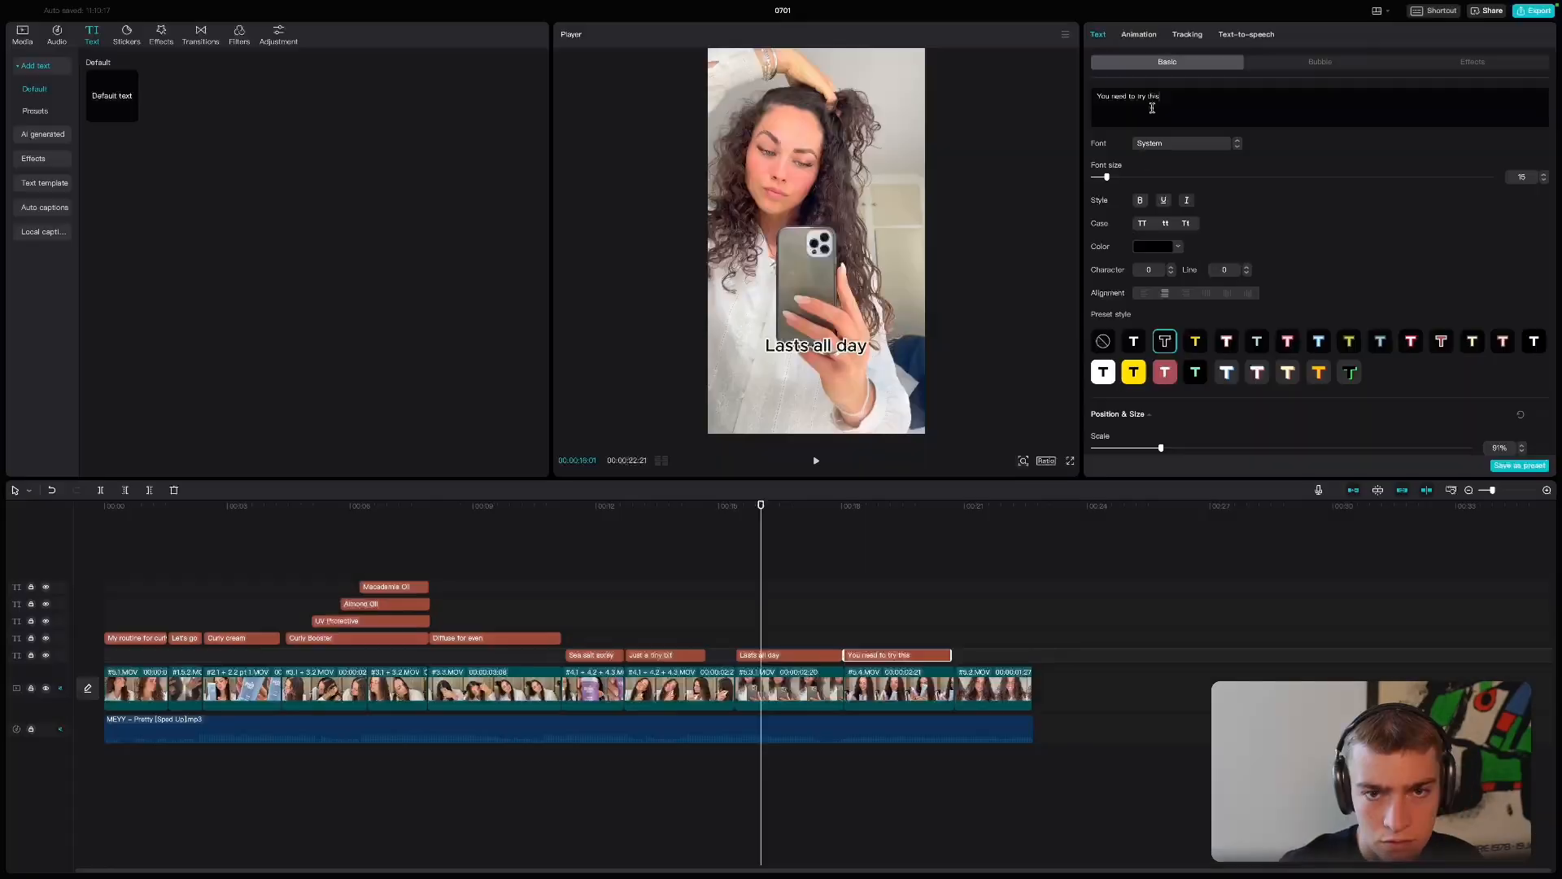
pyautogui.press('super+Tab')
pyautogui.press('super+Tab')
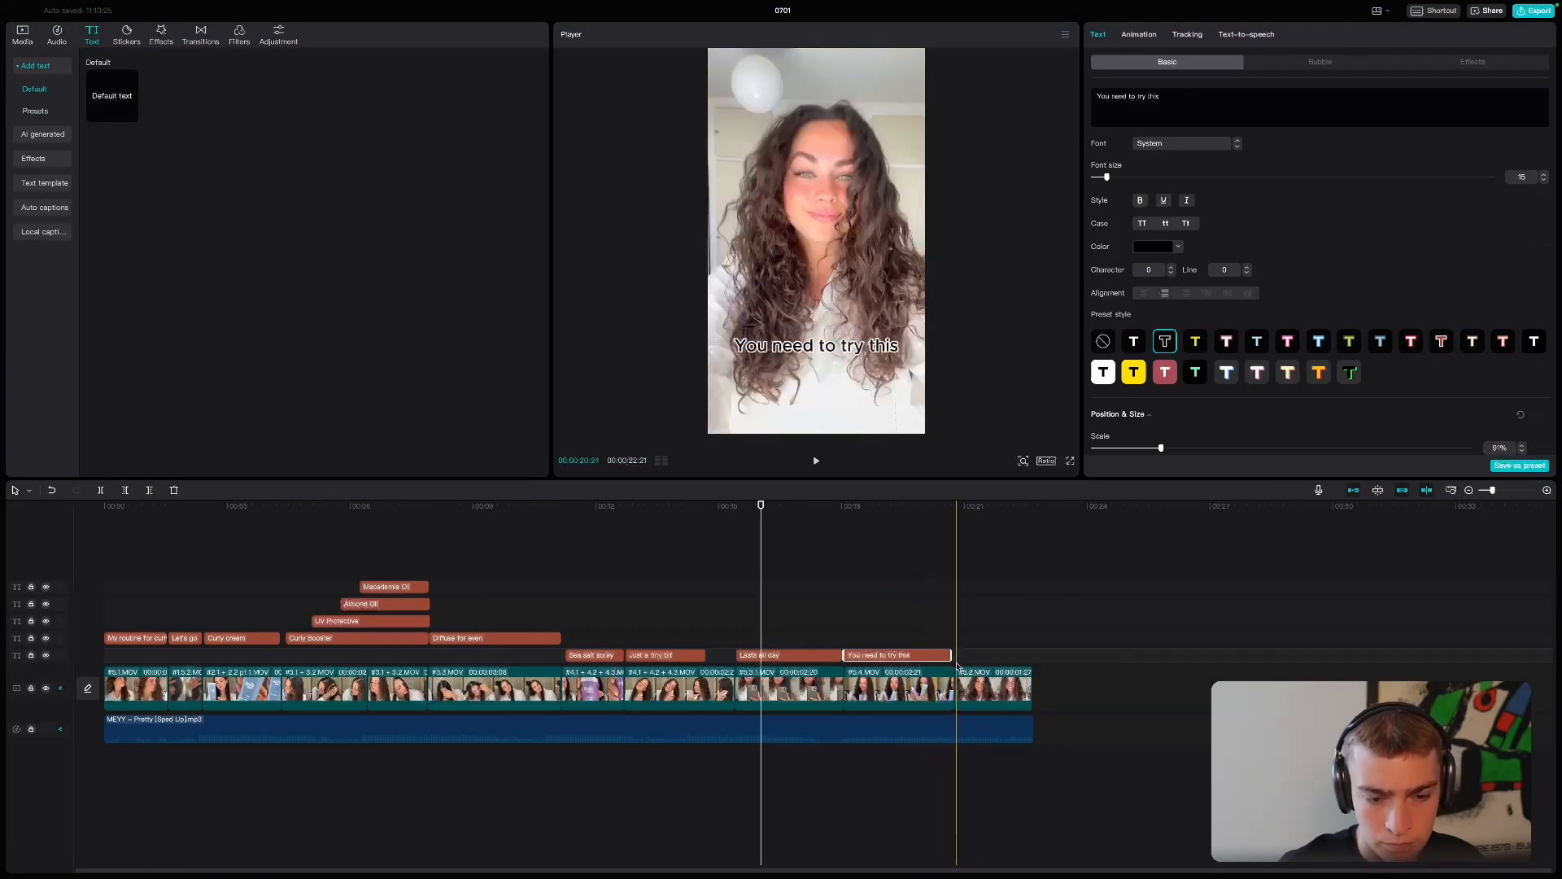
pyautogui.hotkey('ctrl', 'v')
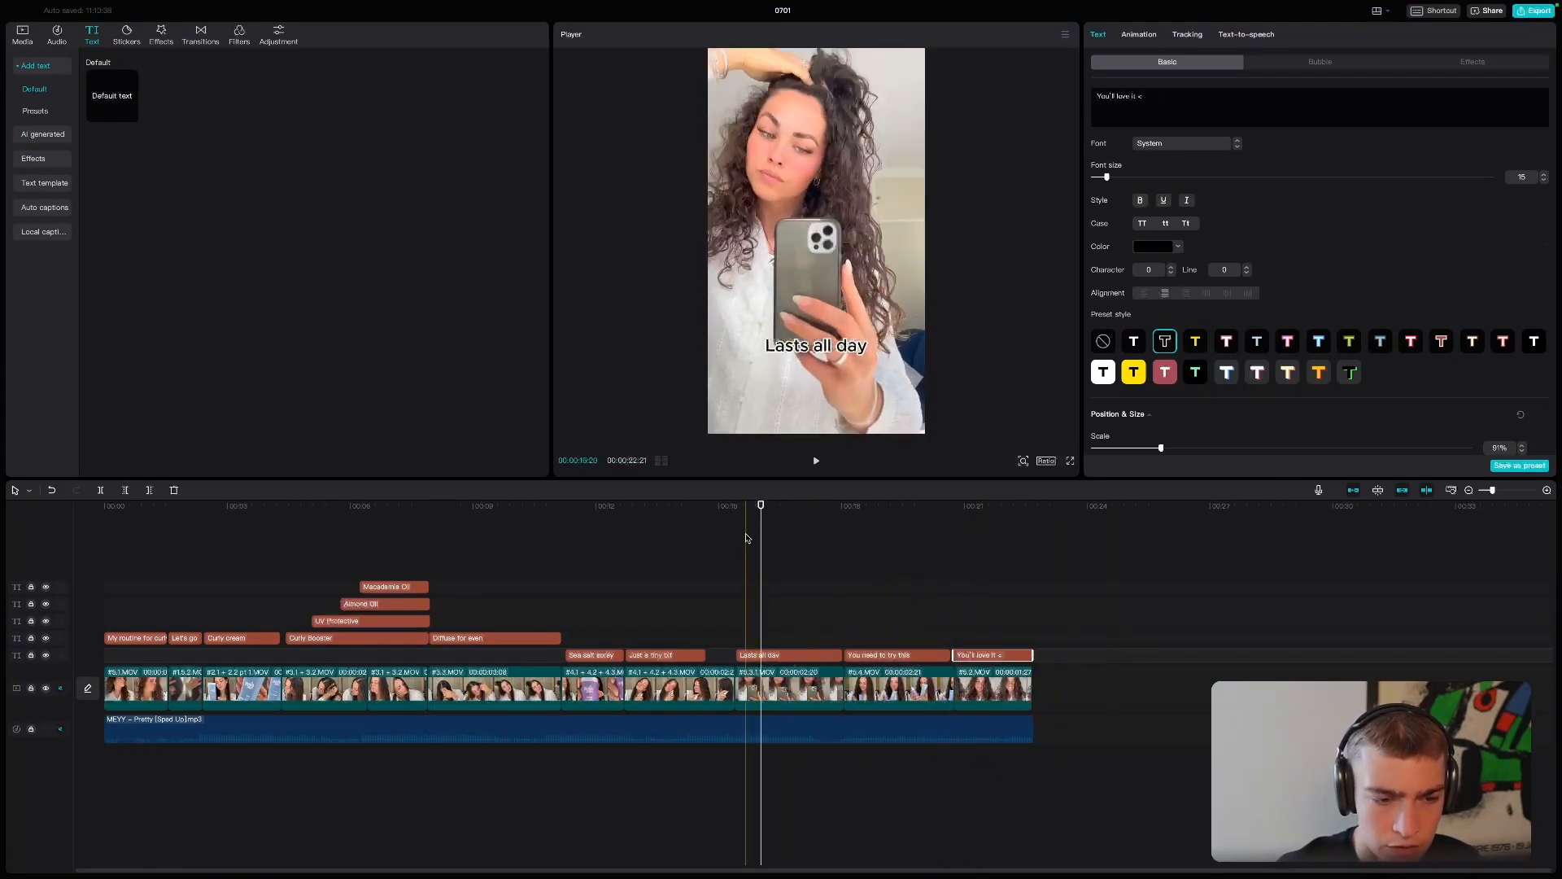
# - Preview the ending, then shorten the "Lasts all day" text and add a copy after it for the line "Only a 15 minute routine"
pyautogui.moveTo(760, 505); pyautogui.dragTo(711, 503)
pyautogui.press('space')
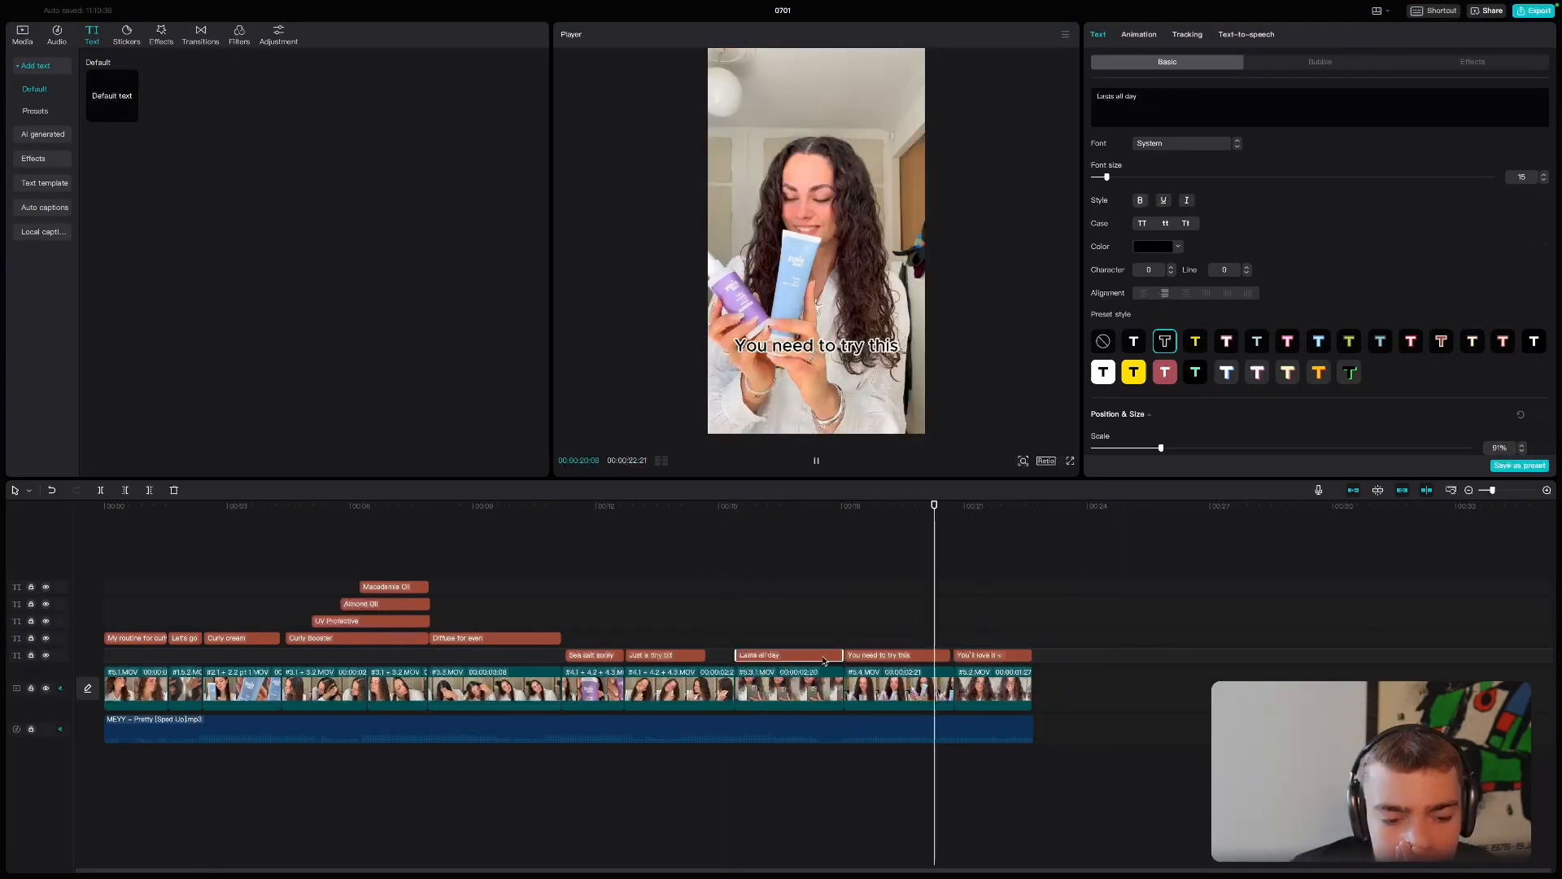
pyautogui.moveTo(843, 655); pyautogui.dragTo(767, 656)
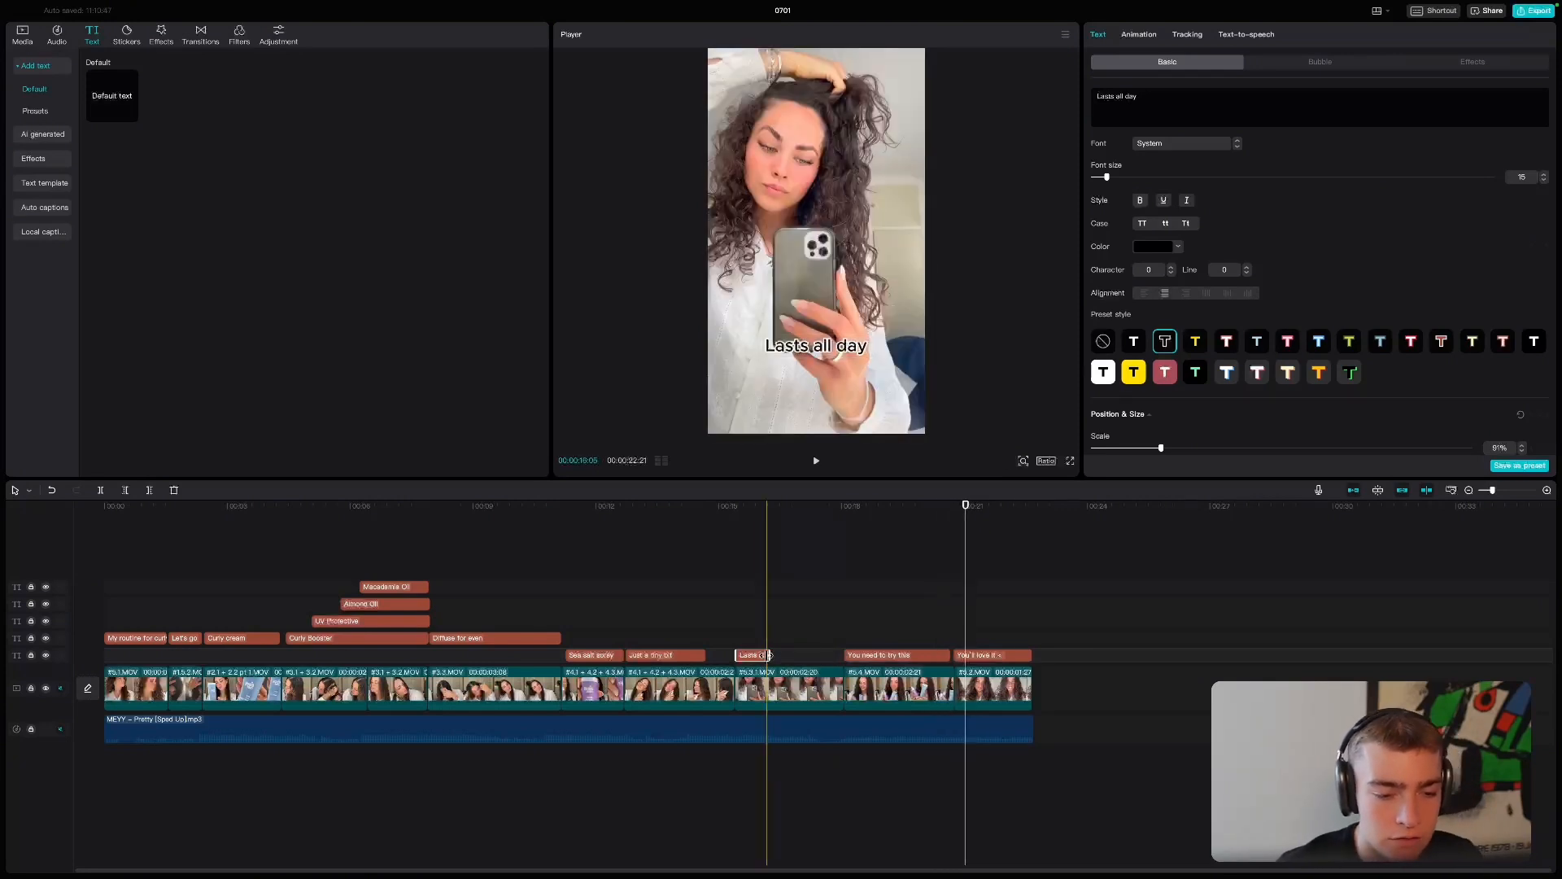
pyautogui.hotkey('ctrl', 'c')
pyautogui.hotkey('ctrl', 'v')
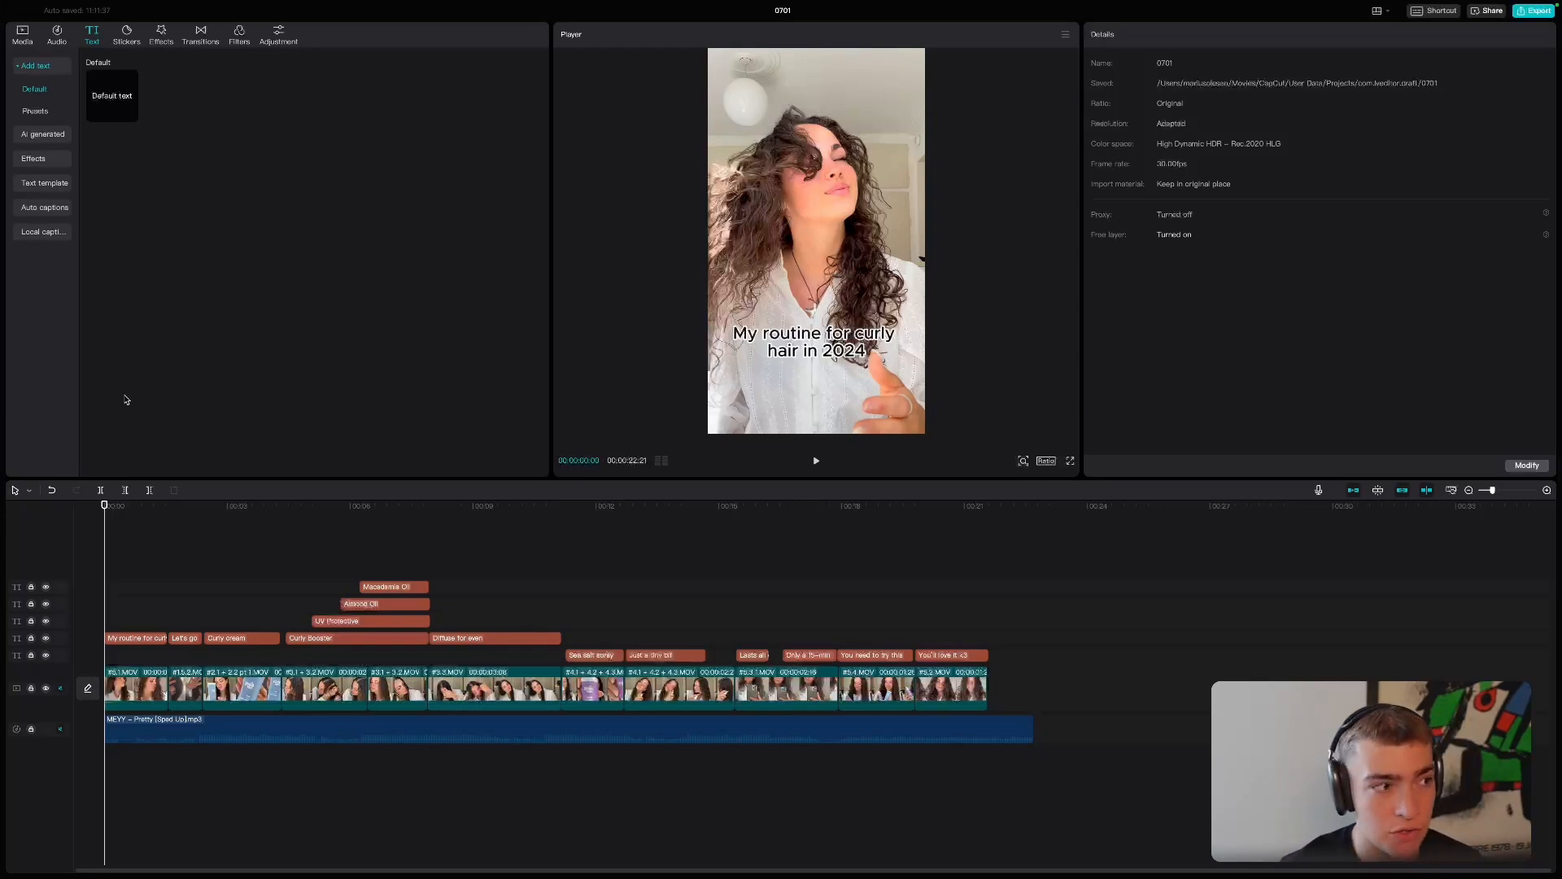
# - Unmute the soundtrack track and trim the music's end to match the end of the last video clip
pyautogui.click(59, 730)
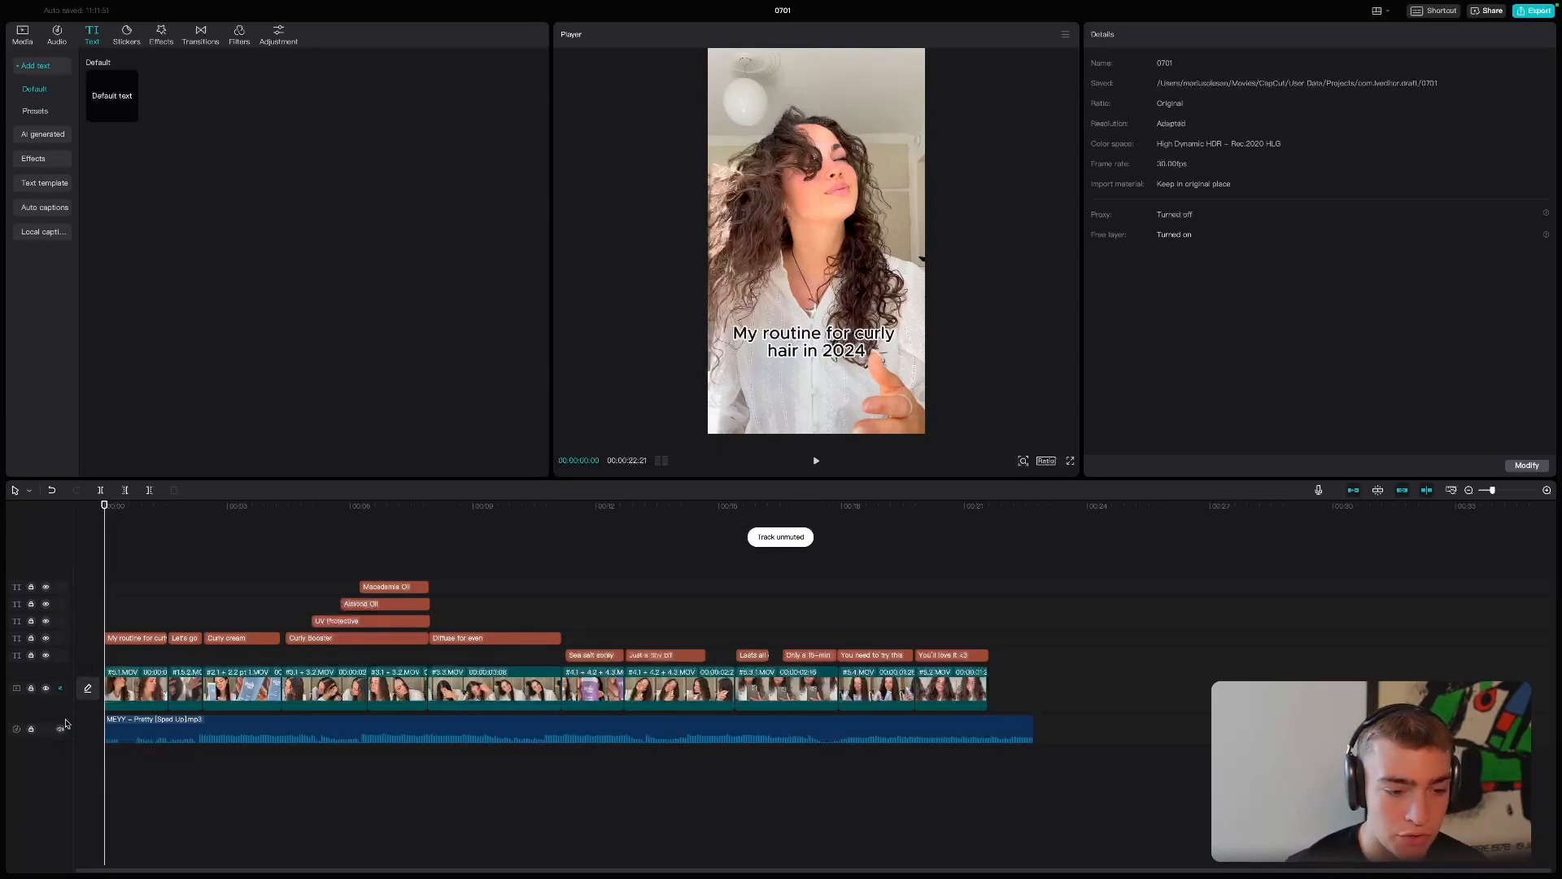
pyautogui.click(1030, 726)
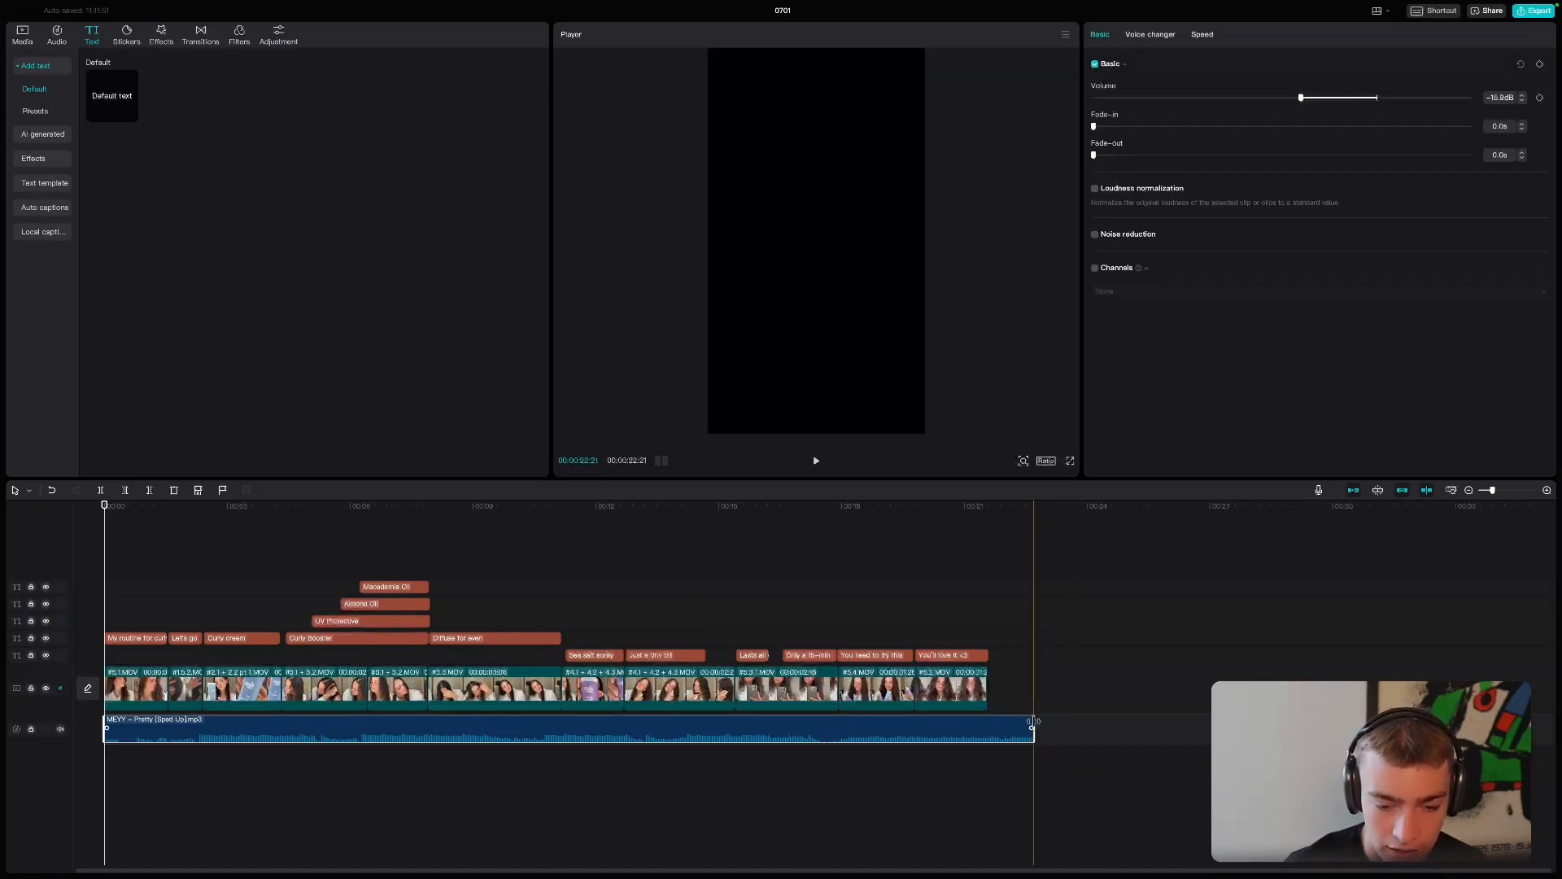
pyautogui.press('space')
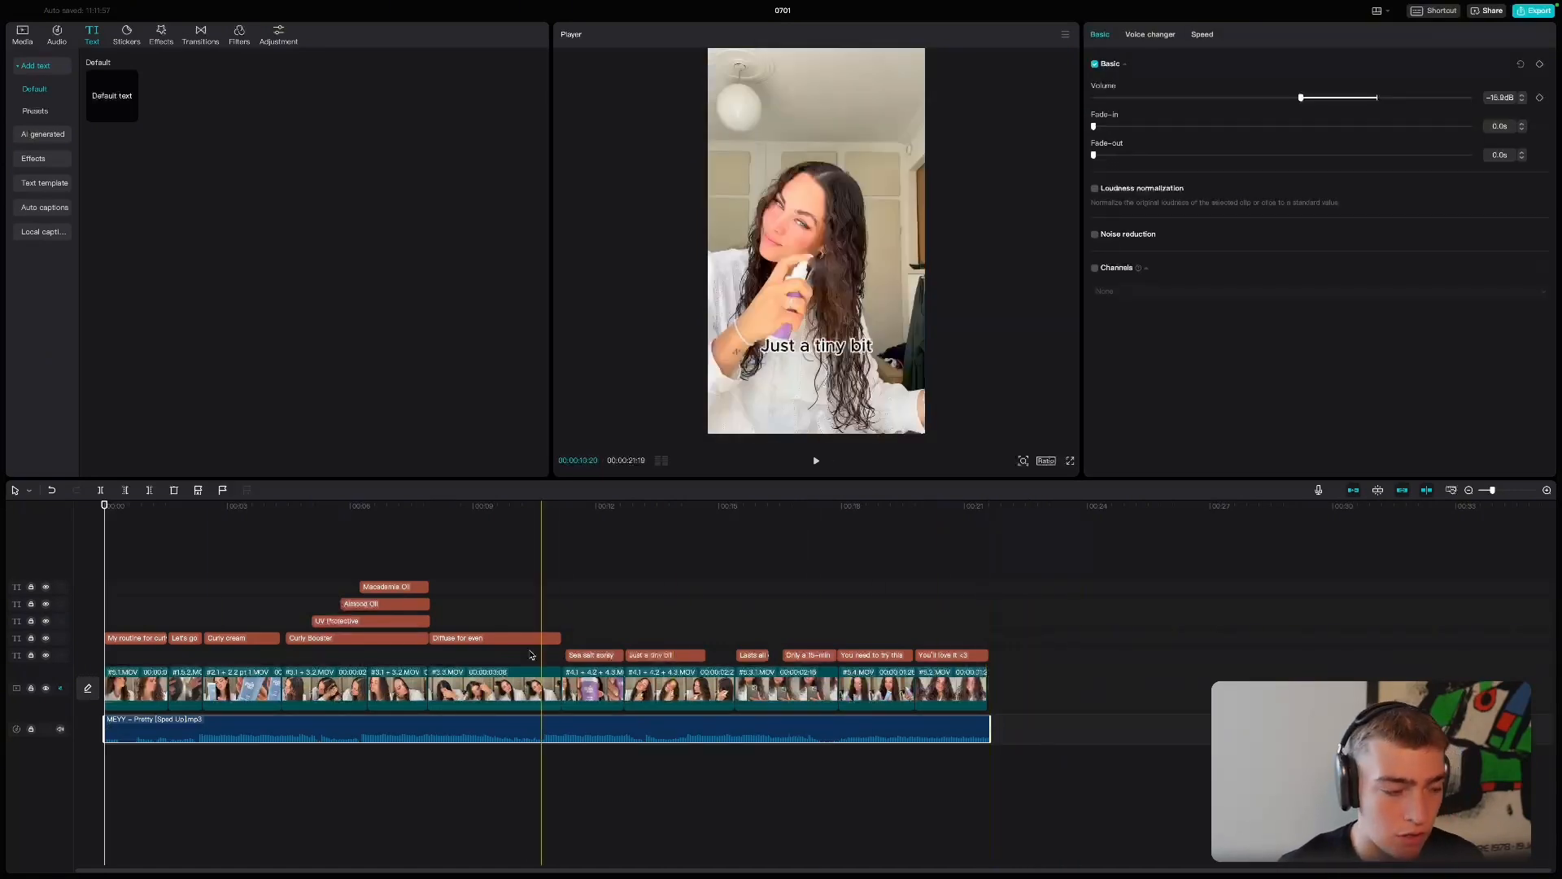
# - Watch the whole ad in full screen from the beginning, then exit and return the playhead to the start
pyautogui.moveTo(116, 515); pyautogui.dragTo(103, 514)
pyautogui.click(1071, 461)
pyautogui.press('space')
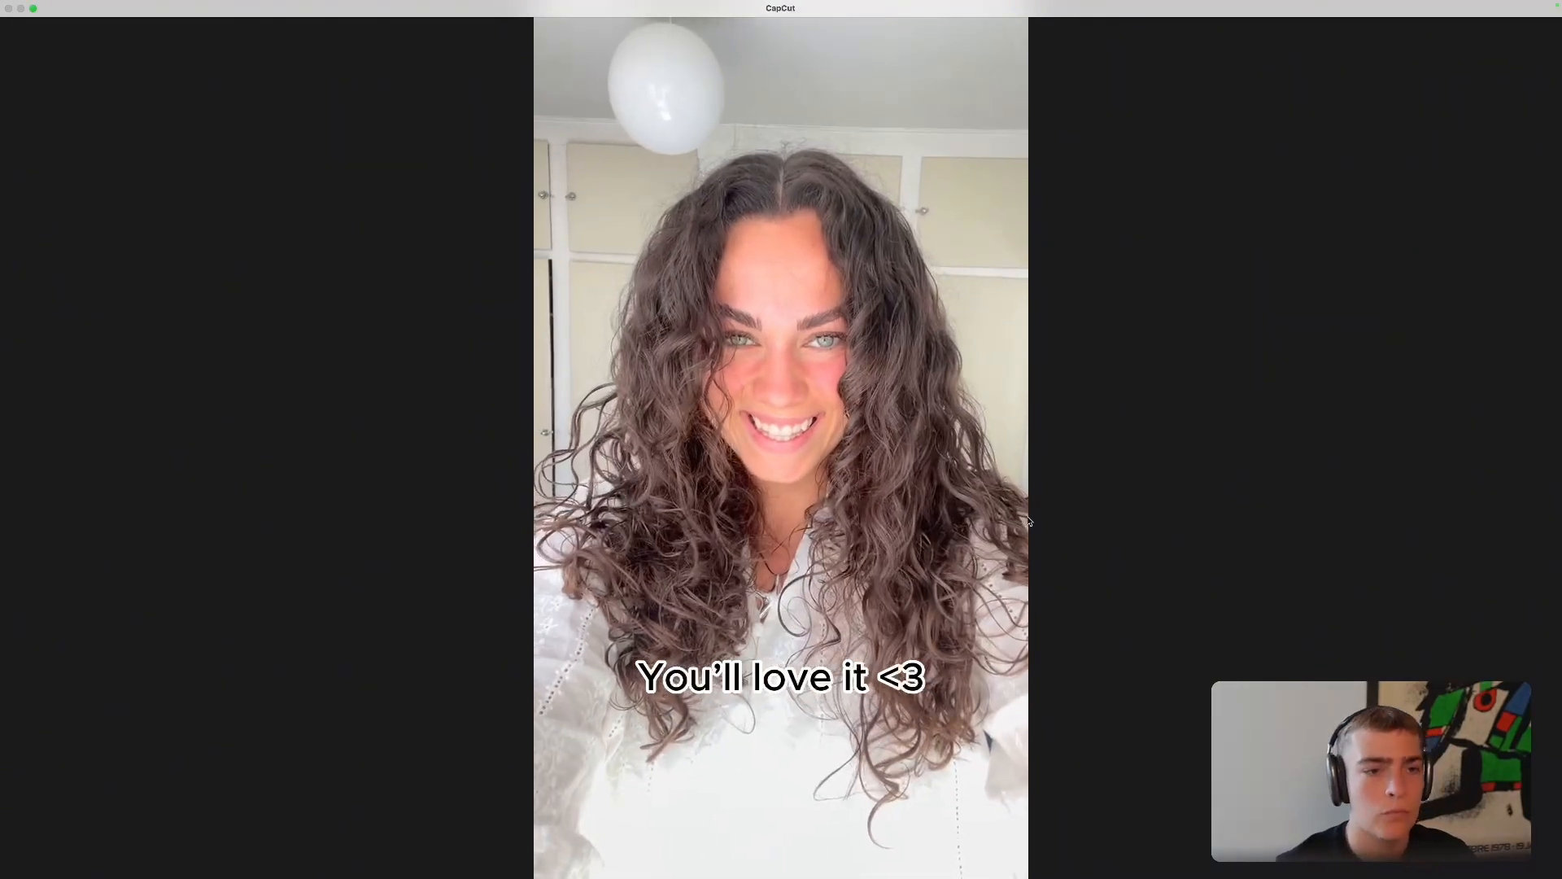
pyautogui.press('Escape')
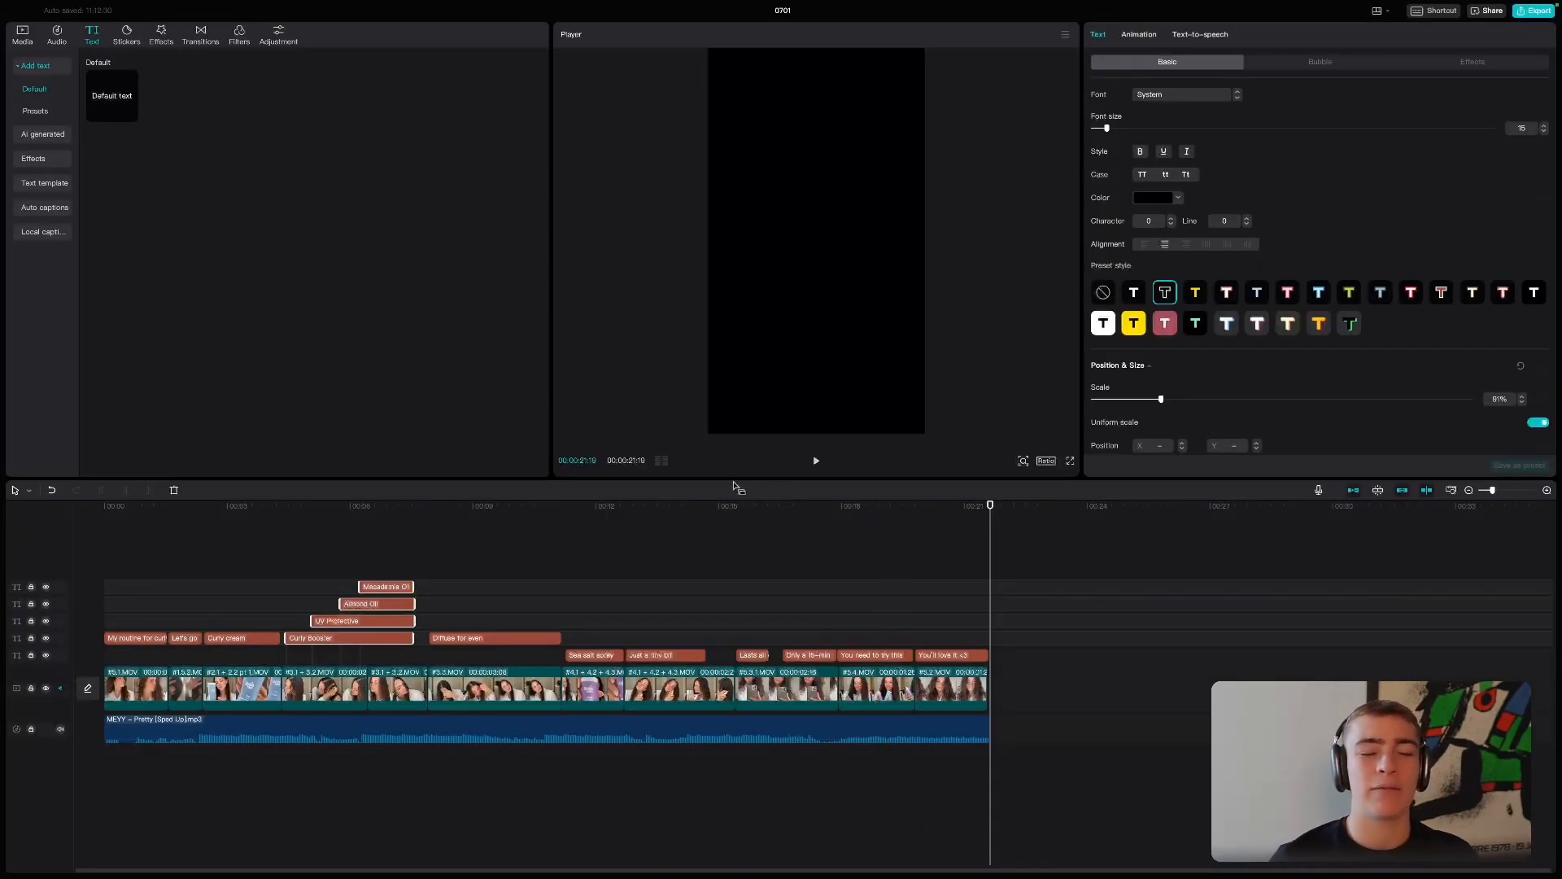
pyautogui.moveTo(612, 505); pyautogui.dragTo(46, 496)
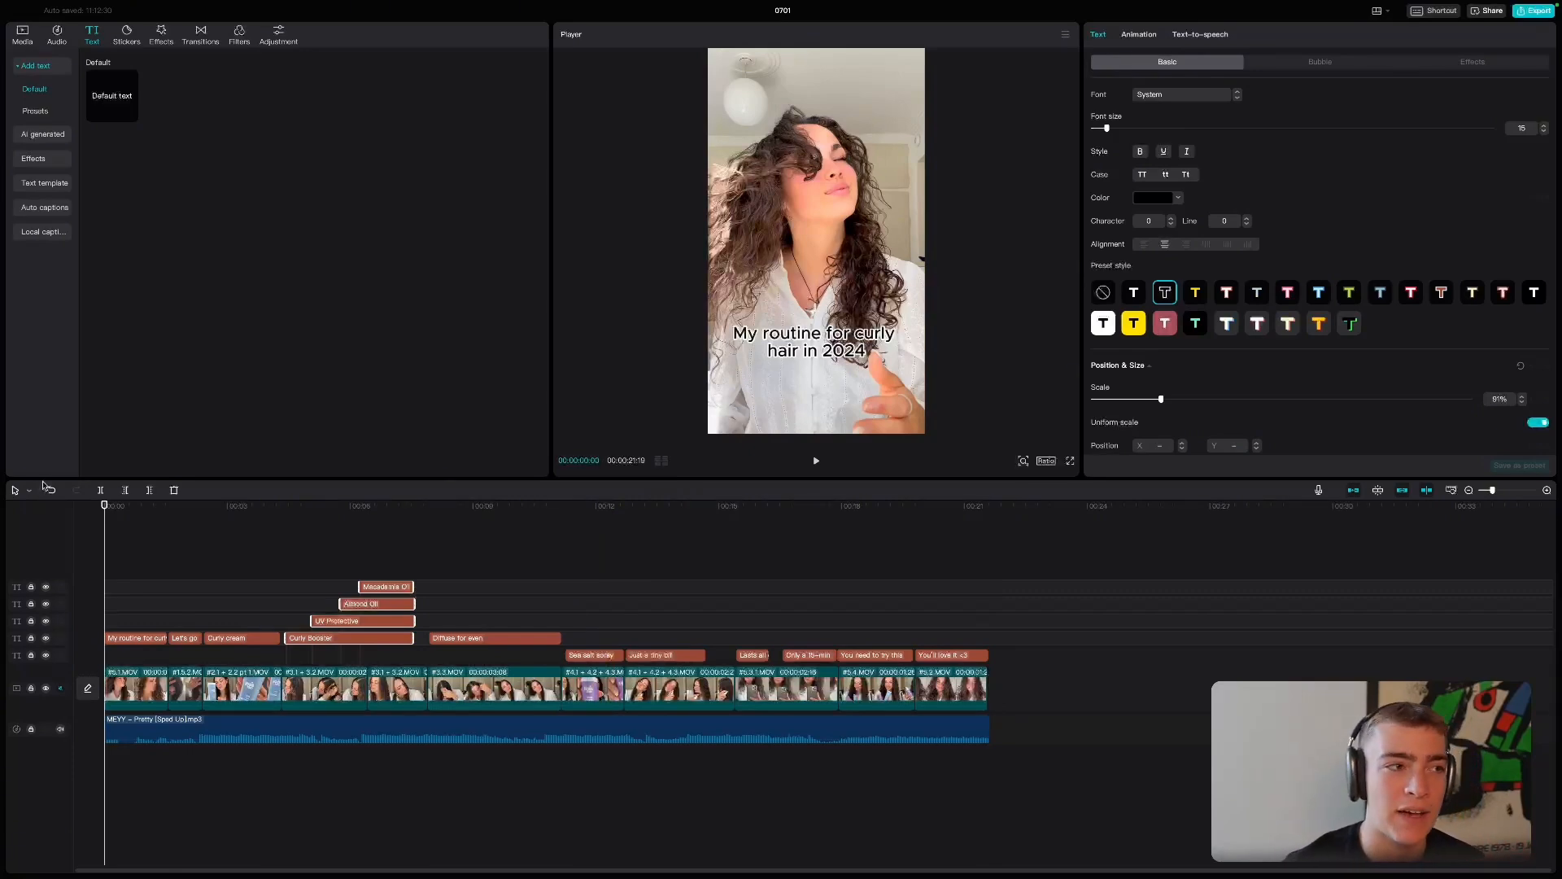
# - Switch to the Miro board in the browser and review its Framework and Process frames
pyautogui.hotkey('ctrl', 'Left')
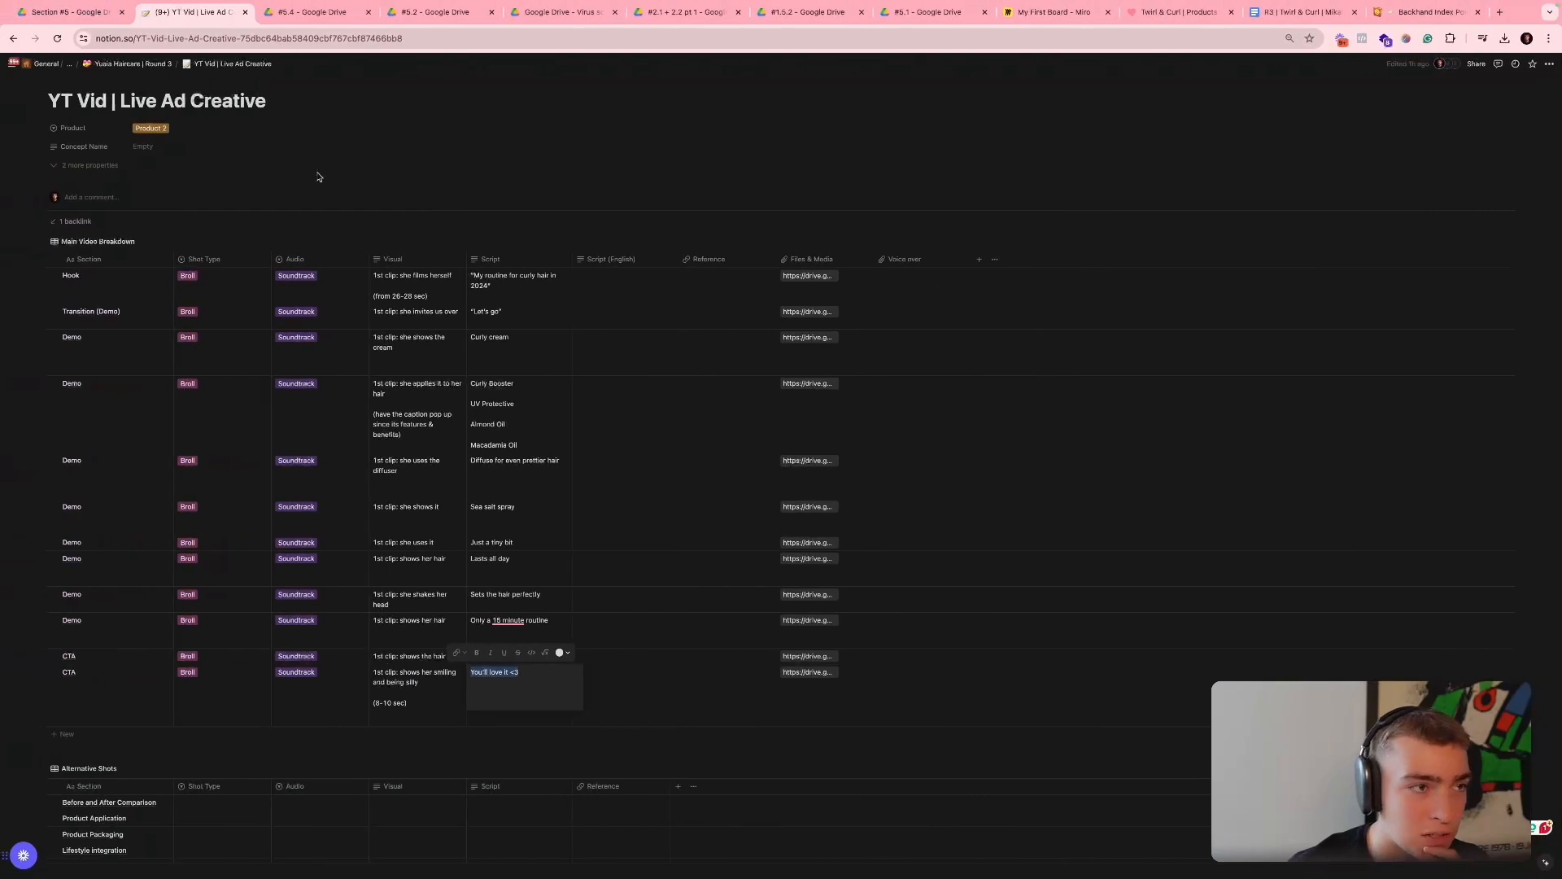
pyautogui.click(1053, 12)
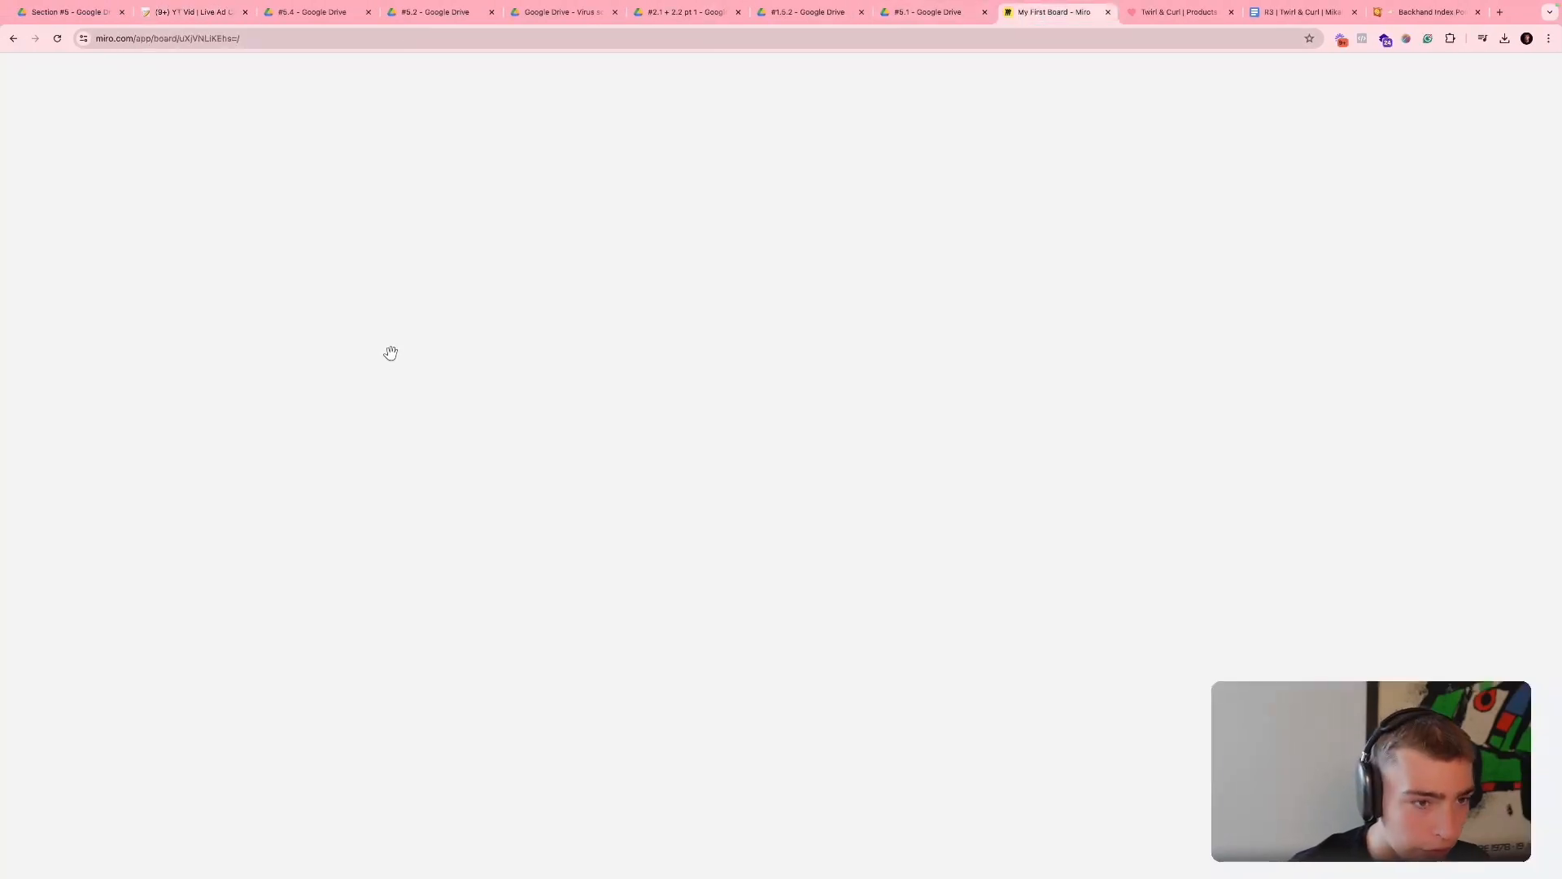
pyautogui.scroll(-5, 418, 374)
pyautogui.hscroll(-2, 406, 375)
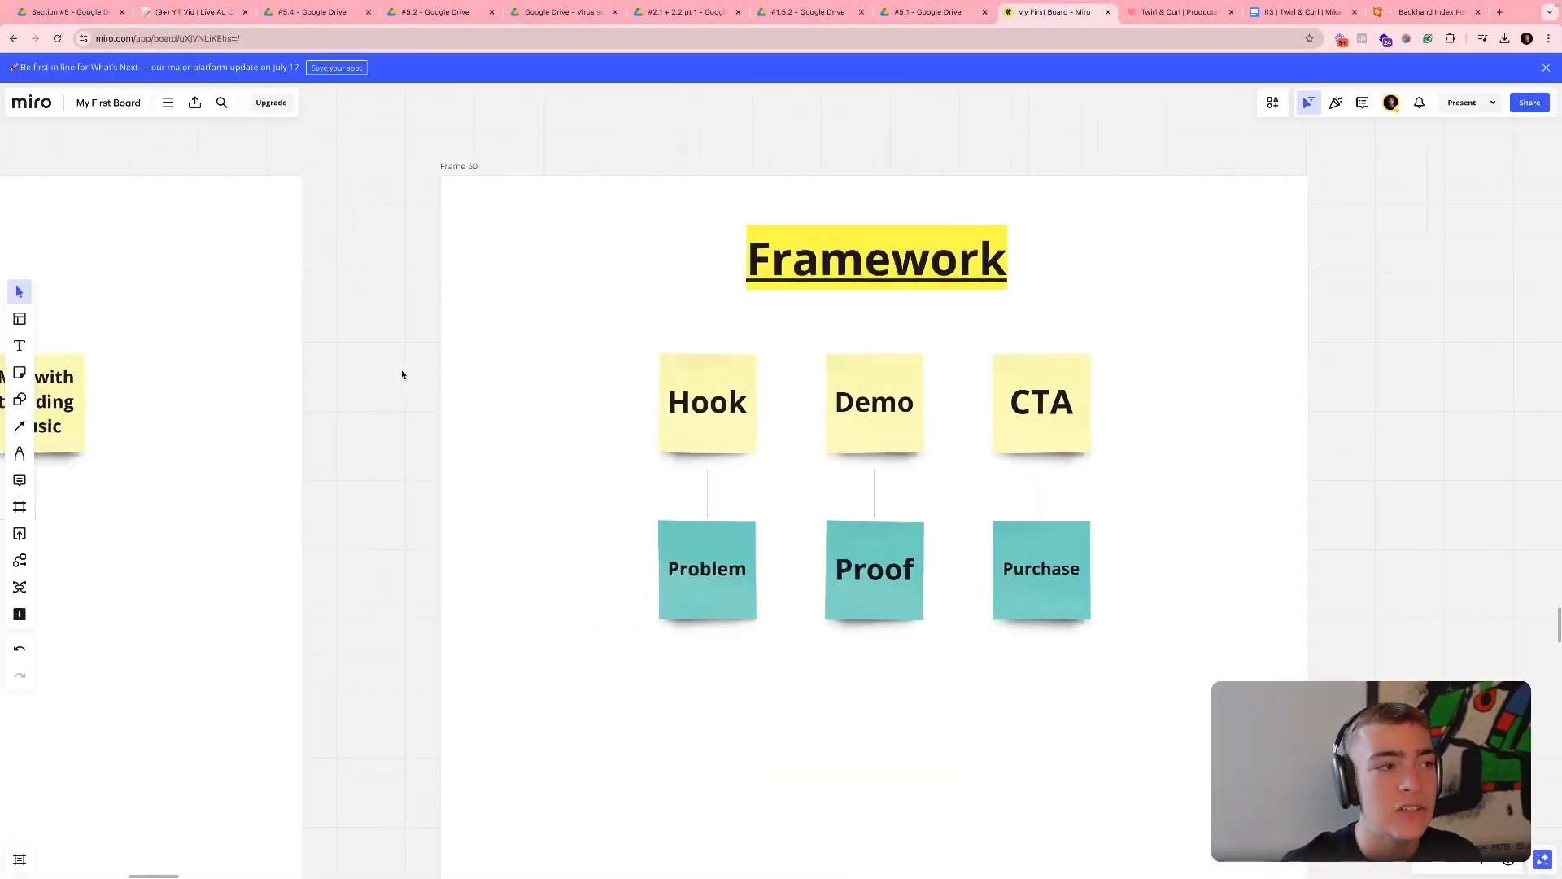
pyautogui.hscroll(-5, 402, 375)
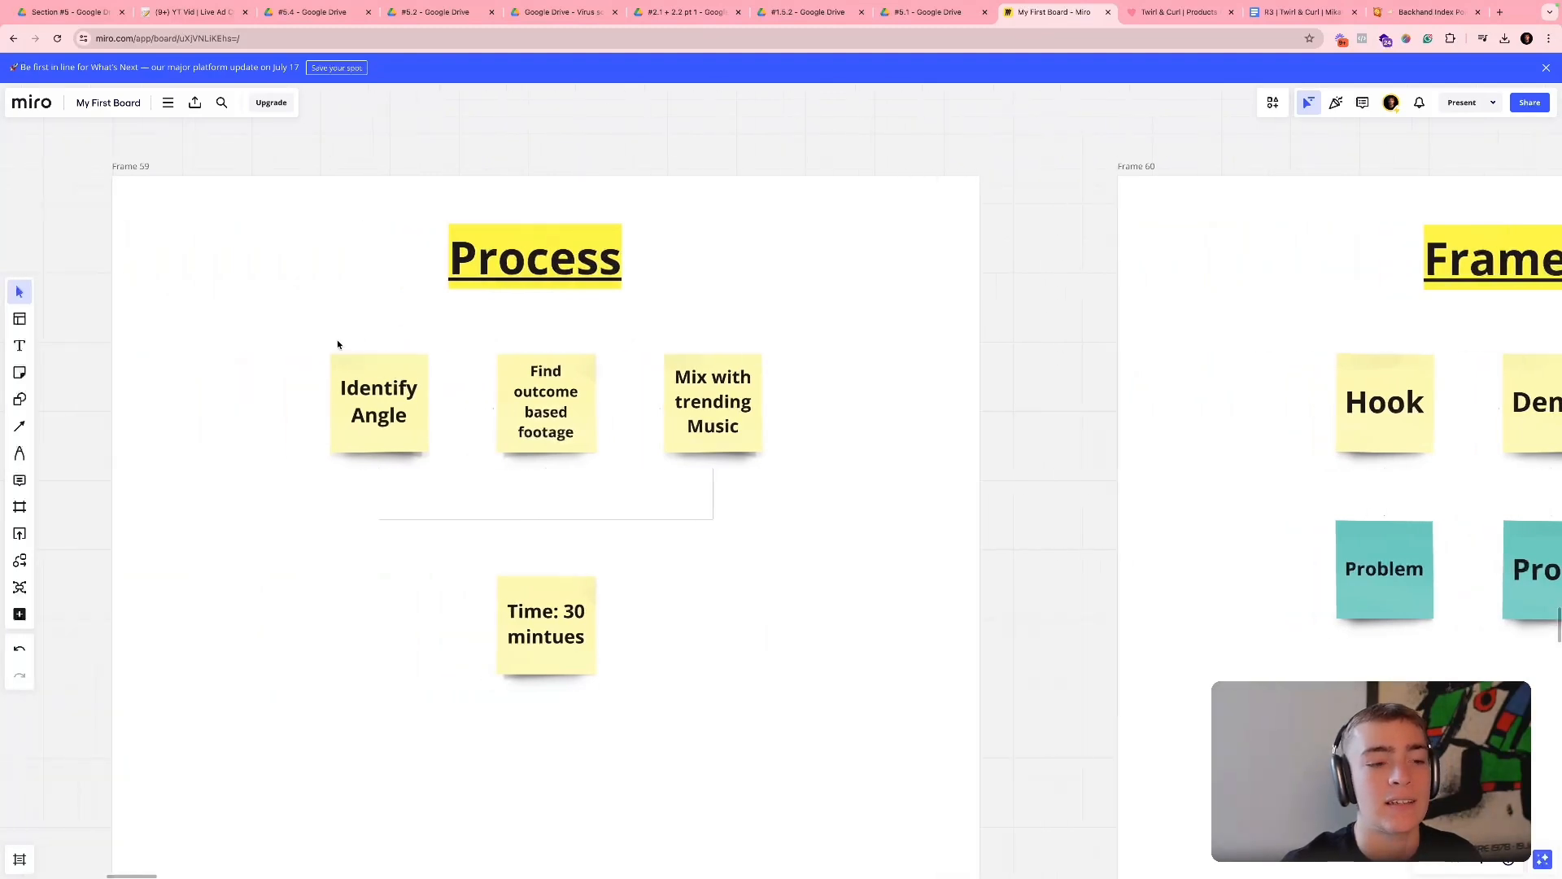